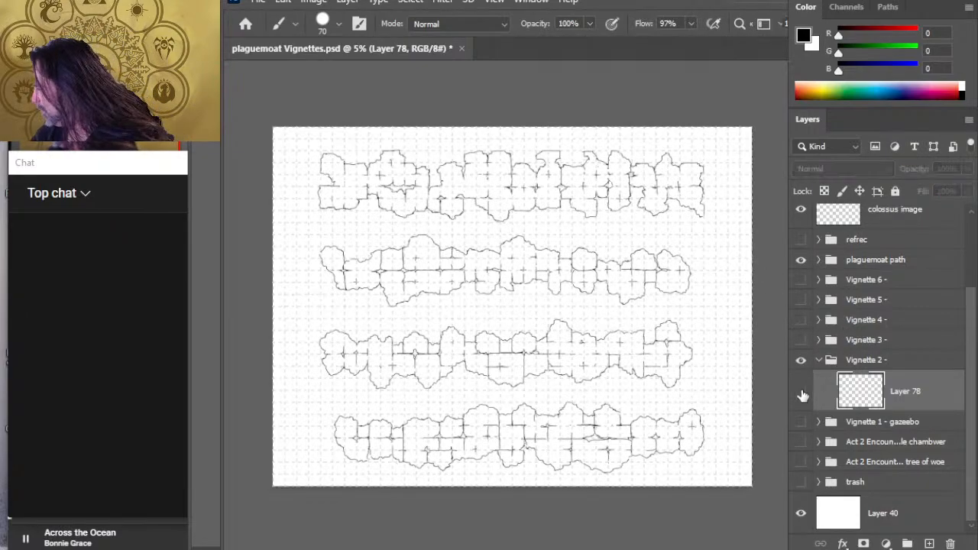
- Toggle the visibility of the plaguemoat path group and leave it hidden, clearing its outlines from the canvas
left_click(800, 259)
left_click(800, 260)
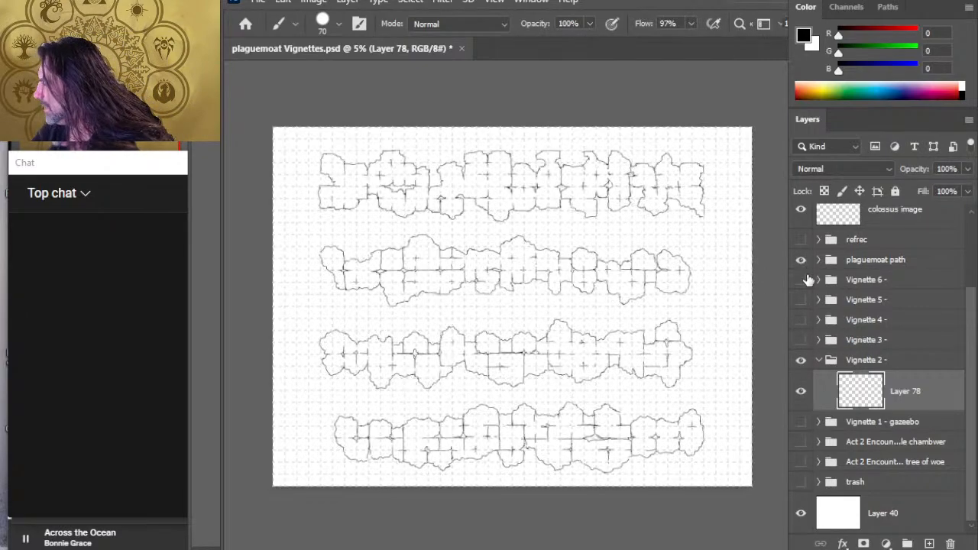
left_click(802, 268)
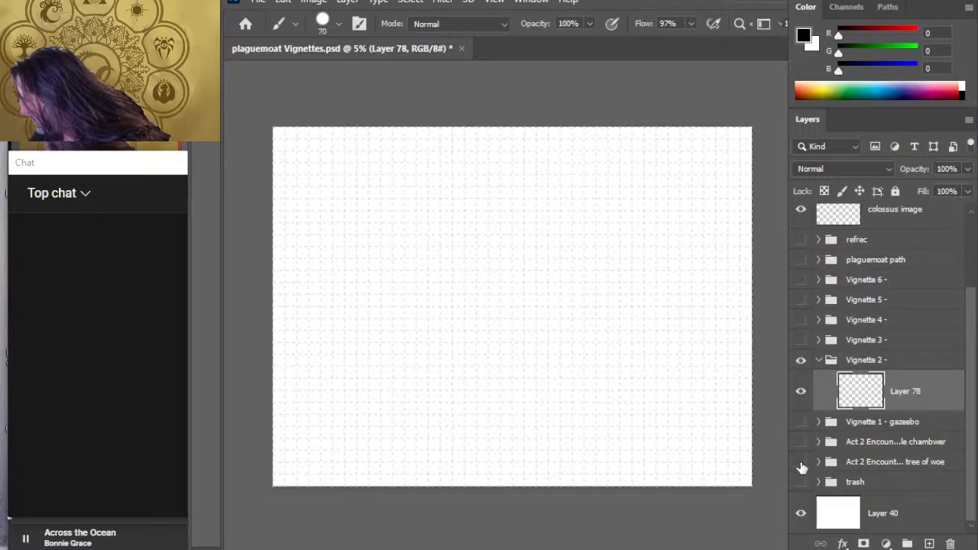
- Preview the two Act 2 encounter groups, the Vignette 1 gazeebo, trash and plaguemoat path groups one at a time, hiding each again
left_click(801, 463)
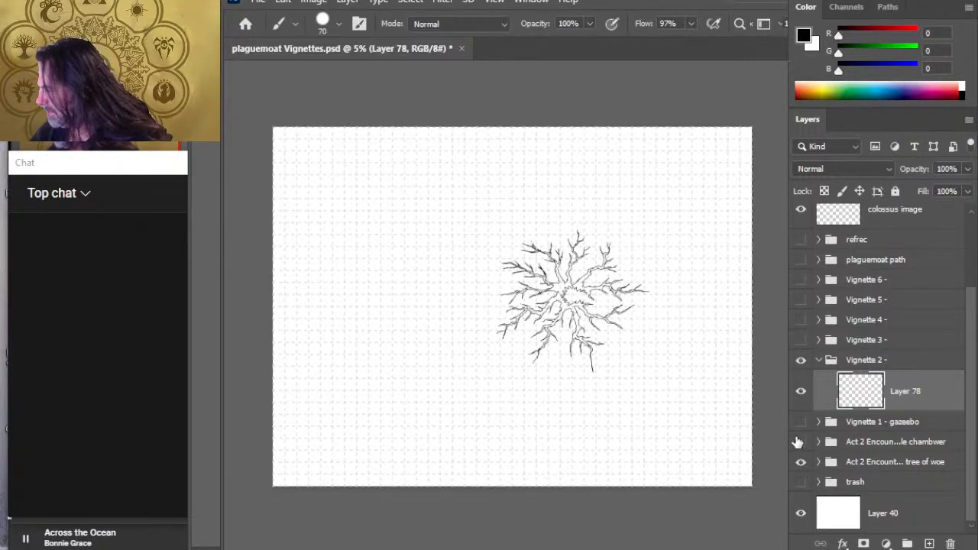
left_click(801, 462)
left_click(801, 442)
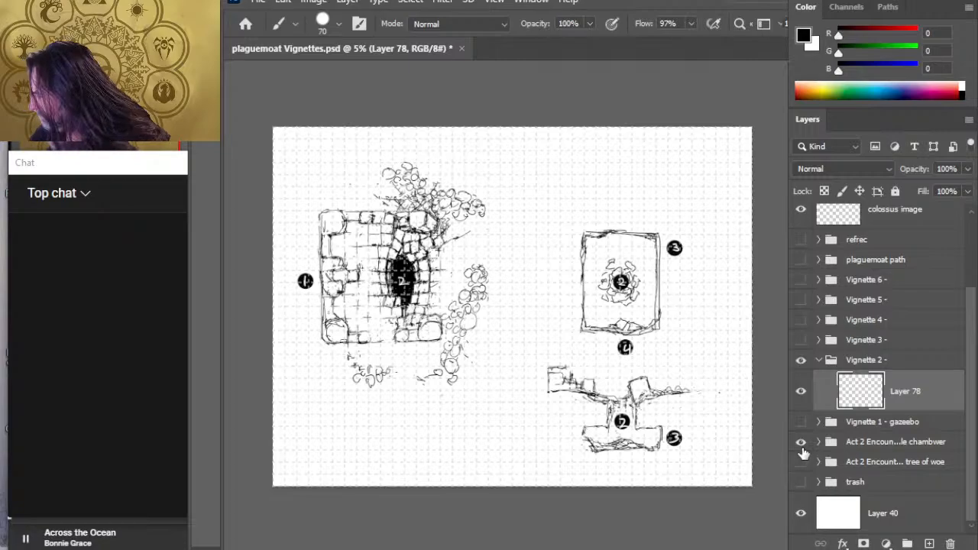
left_click(801, 442)
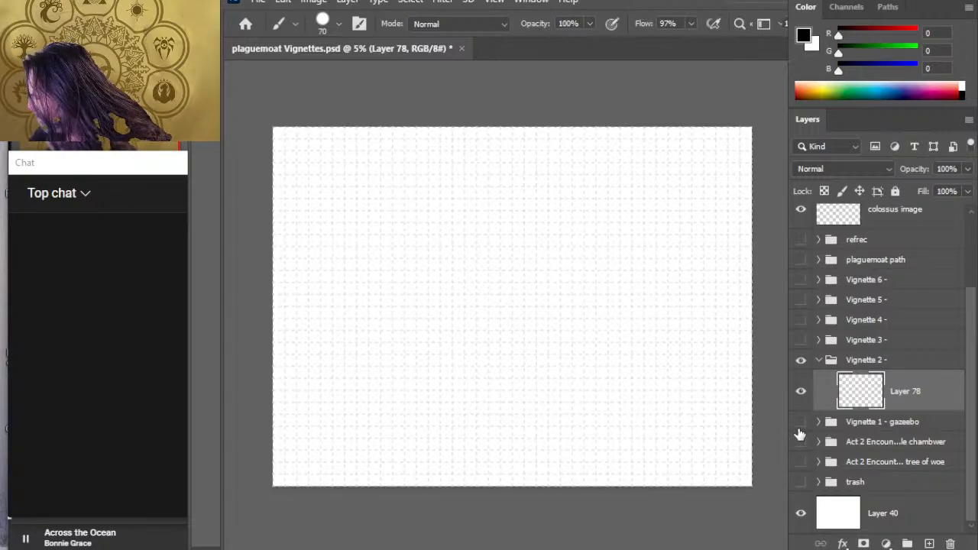
left_click(800, 422)
left_click(800, 423)
left_click(800, 482)
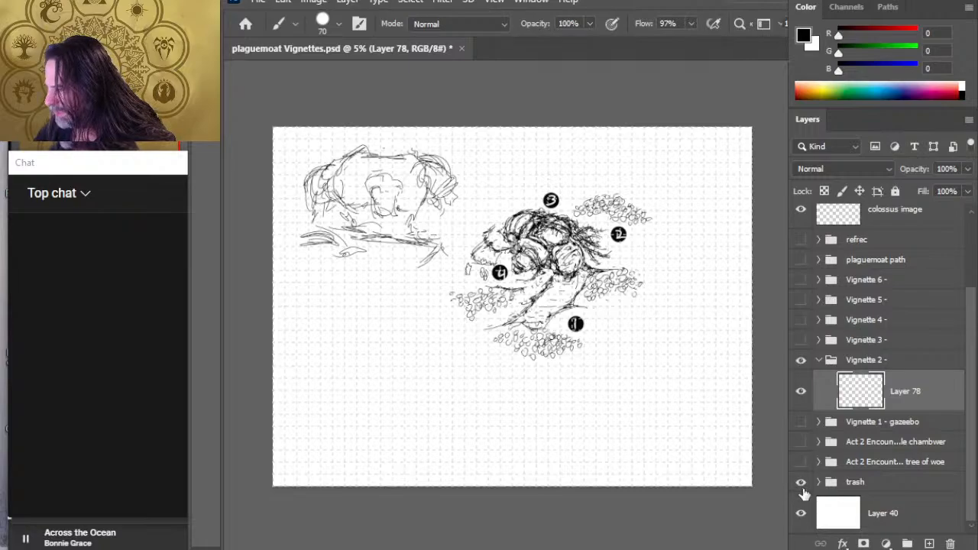
left_click(801, 482)
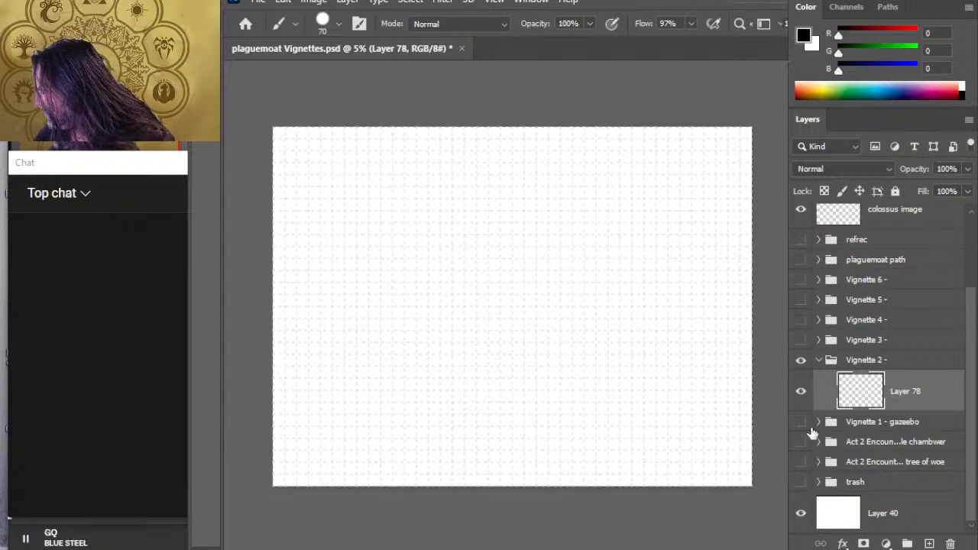
left_click(800, 421)
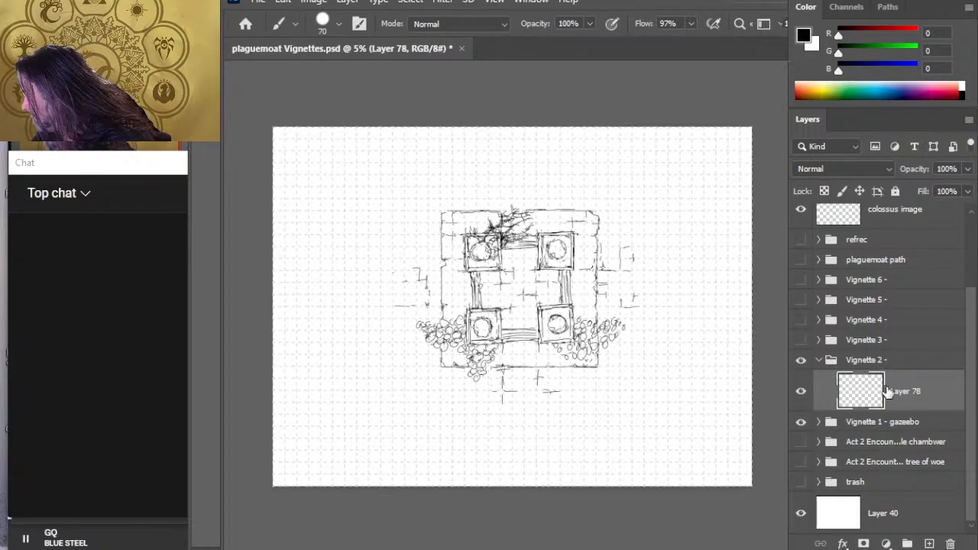
left_click(800, 422)
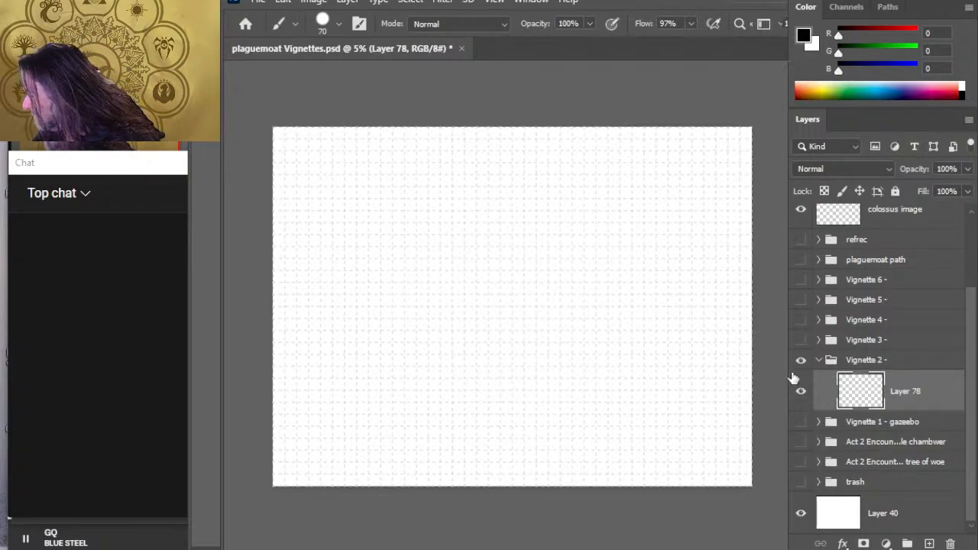
left_click(800, 261)
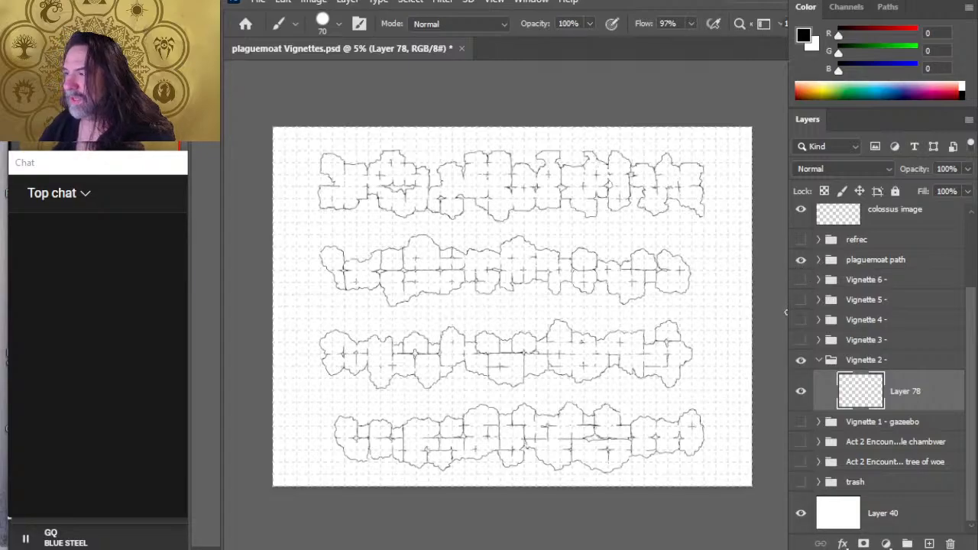
left_click(801, 260)
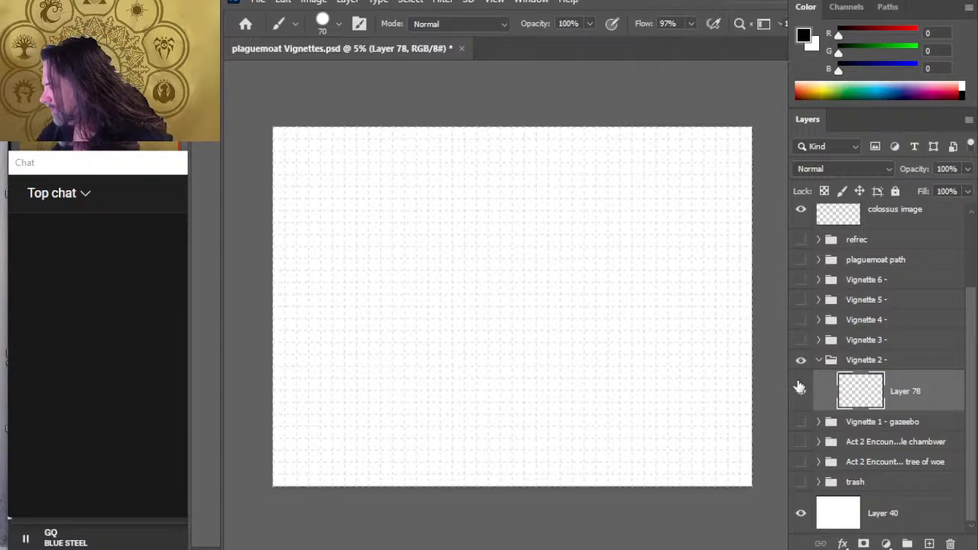
- Make Layer 78 in the Vignette 2 group the drawing layer and reduce the brush size to 10
left_click(869, 363)
left_click(880, 405)
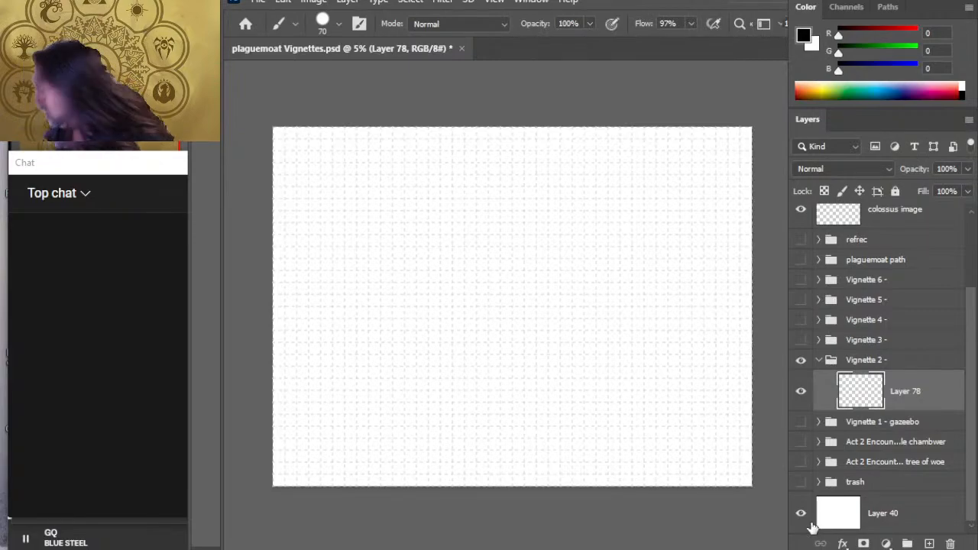
key("bracketleft")
key("bracketleft")
key("bracketleft")
key("bracketleft")
key("bracketleft")
key("bracketleft")
key("bracketleft")
key("bracketleft")
key("bracketleft")
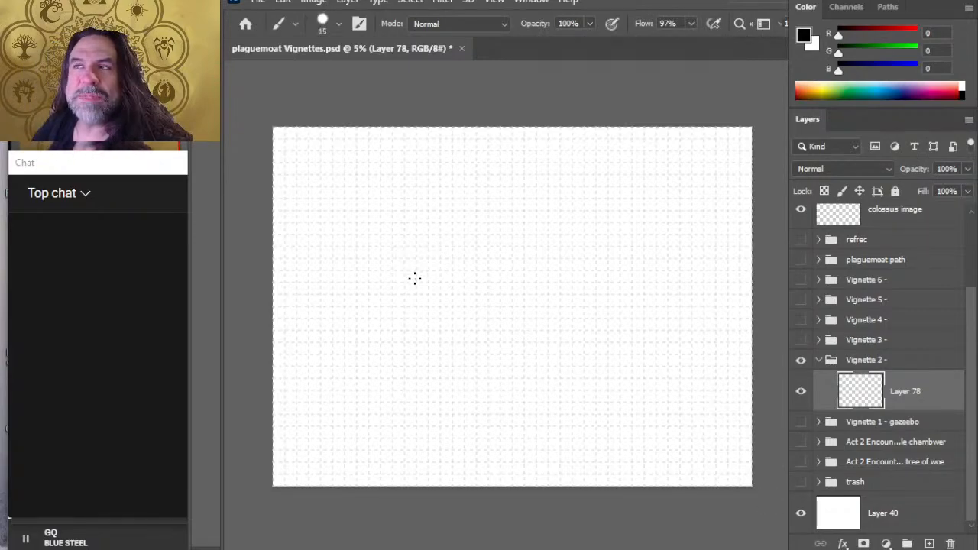
key("bracketleft")
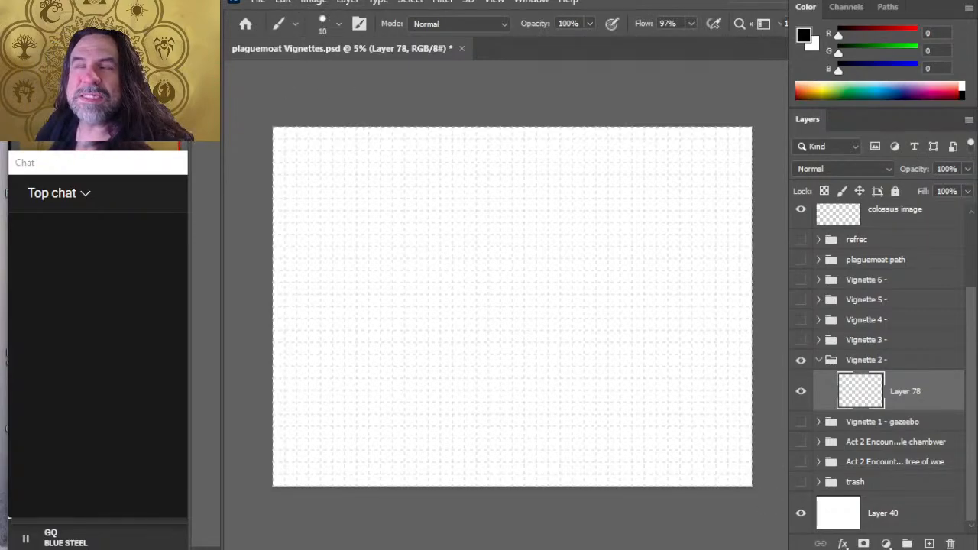
- Sketch a long narrow vertical wall just left of the canvas centre, with a square pillar containing a circle at each end
left_click_drag(375, 179, 419, 297)
key("ctrl+z")
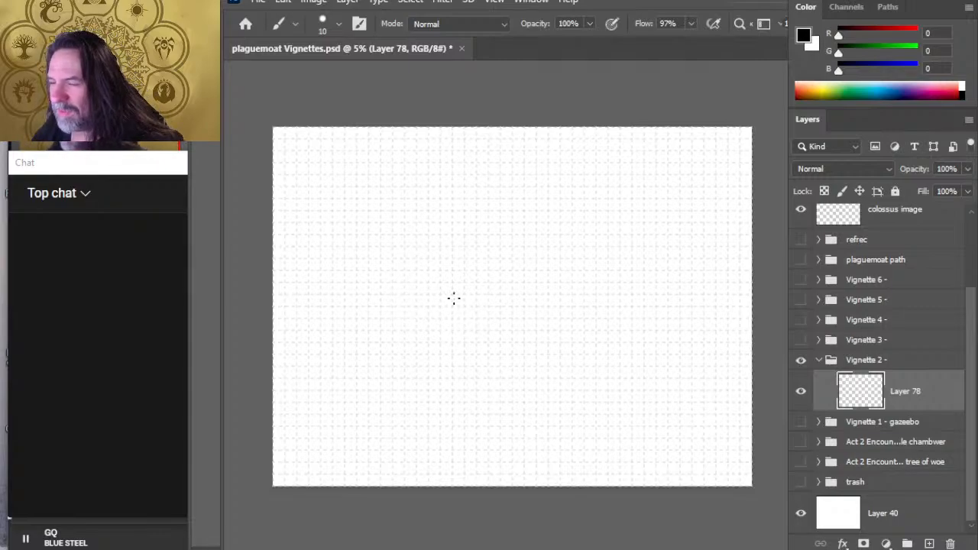
mouse_move(464, 265)
left_mouse_down()
mouse_move(460, 325)
mouse_move(462, 265)
mouse_move(469, 353)
mouse_move(466, 329)
mouse_move(489, 353)
left_mouse_up()
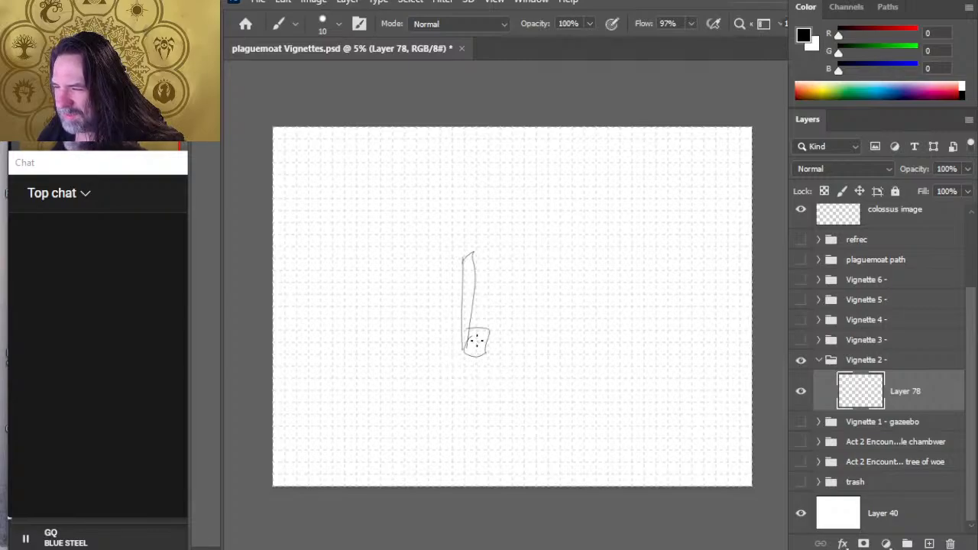
left_click_drag(475, 346, 477, 338)
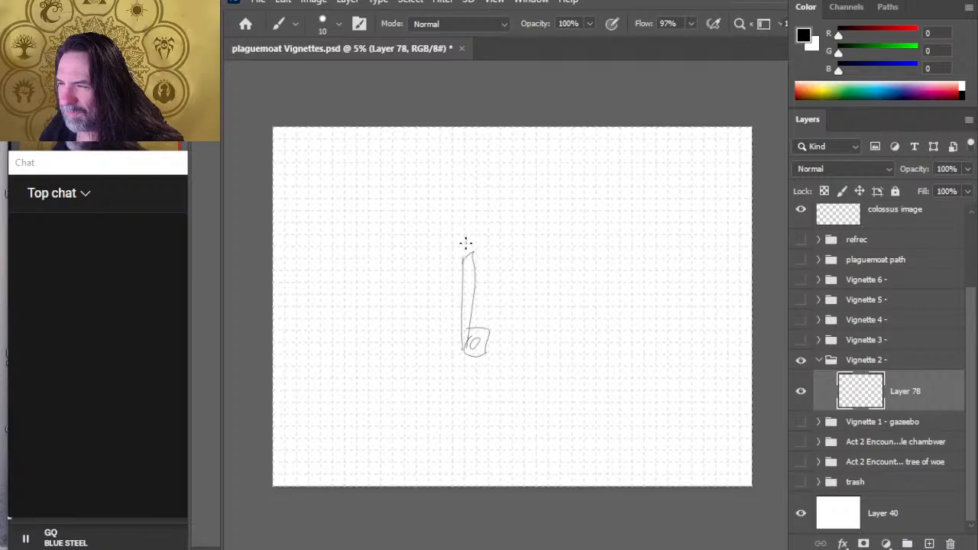
mouse_move(463, 255)
left_mouse_down()
mouse_move(486, 253)
mouse_move(464, 234)
mouse_move(472, 243)
left_mouse_up()
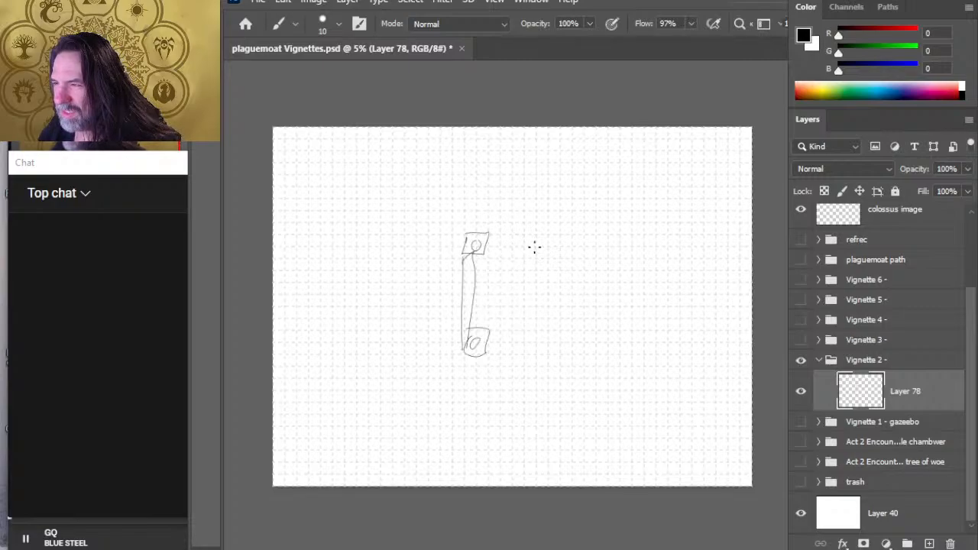
- Sketch a short horizontal wall segment to the right of the upper pillar, ending in a square pillar with a circle inside
mouse_move(524, 243)
left_mouse_down()
mouse_move(579, 242)
mouse_move(558, 234)
mouse_move(559, 254)
mouse_move(586, 237)
mouse_move(561, 235)
left_mouse_up()
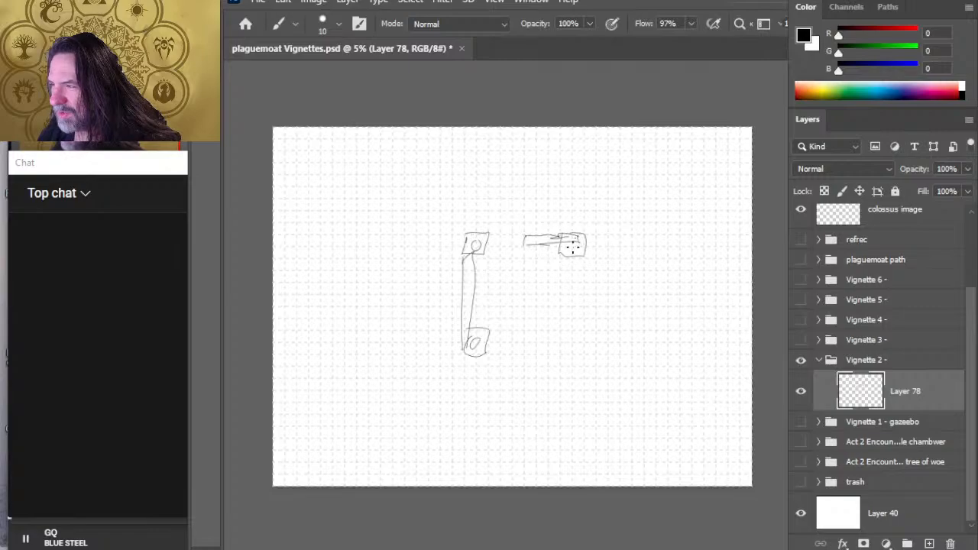
key("e")
key("b")
- Sketch a double-line lower wall segment, a fallen slanted slab at its right end and small rubble blocks rising above it
mouse_move(533, 342)
left_mouse_down()
mouse_move(579, 357)
mouse_move(584, 343)
mouse_move(606, 369)
left_mouse_up()
mouse_move(599, 349)
left_mouse_down()
mouse_move(588, 343)
mouse_move(626, 359)
mouse_move(583, 339)
mouse_move(633, 359)
mouse_move(604, 373)
left_mouse_up()
key("e")
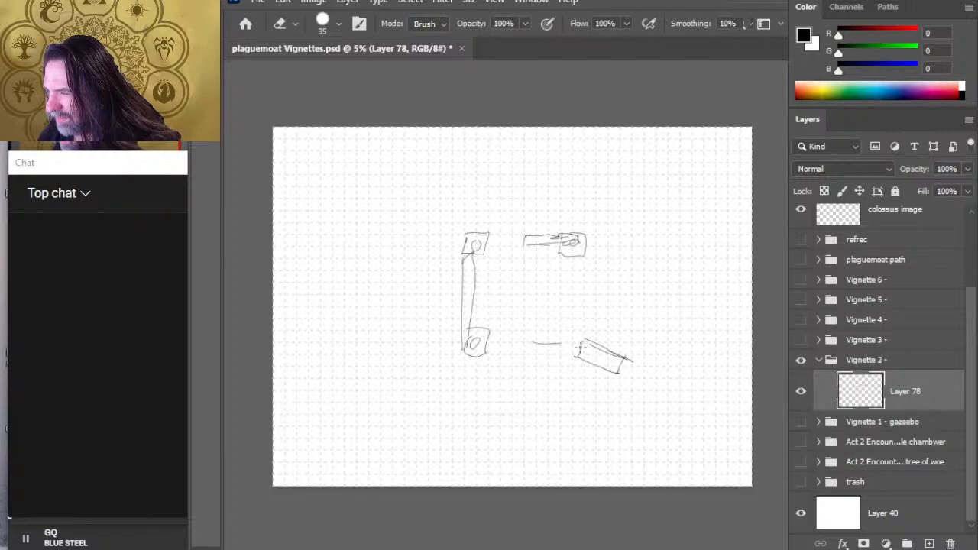
key("b")
mouse_move(534, 353)
left_mouse_down()
mouse_move(573, 352)
mouse_move(557, 353)
mouse_move(573, 339)
mouse_move(578, 352)
left_mouse_up()
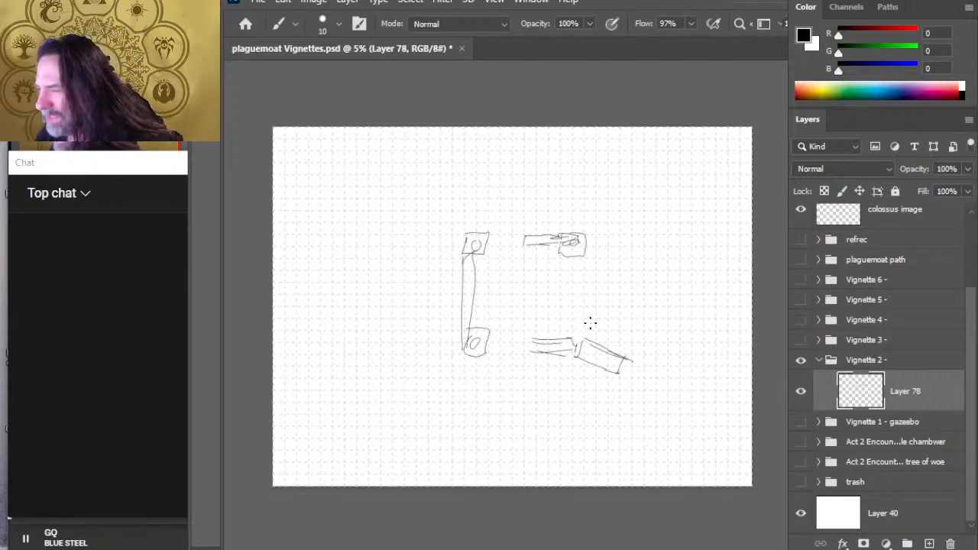
mouse_move(594, 336)
left_mouse_down()
mouse_move(619, 324)
mouse_move(611, 282)
mouse_move(625, 298)
left_mouse_up()
- Erase part of the left wall and redraw it with a jagged break, and touch up the lower wall segment
key("e")
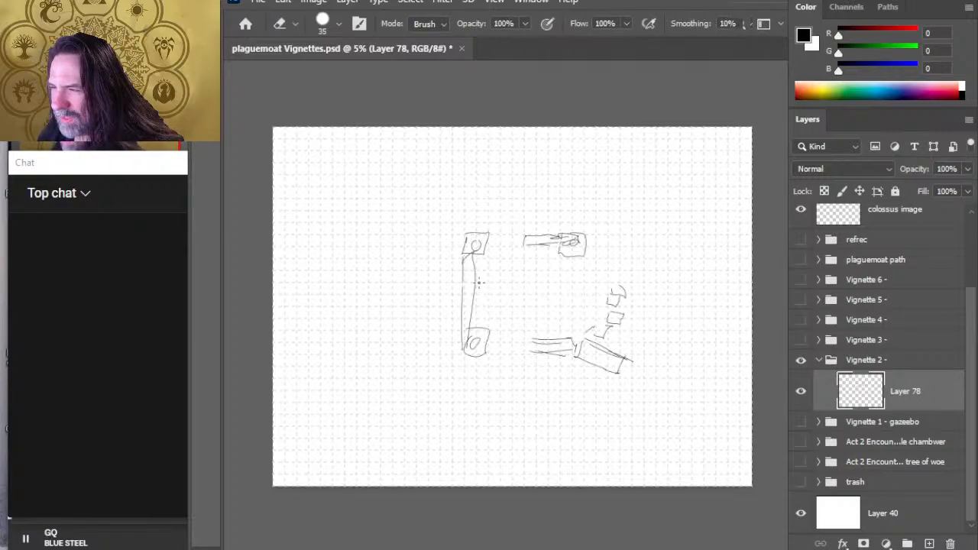
key("b")
mouse_move(460, 291)
left_mouse_down()
mouse_move(458, 318)
mouse_move(472, 288)
mouse_move(472, 316)
left_mouse_up()
mouse_move(479, 275)
left_mouse_down()
mouse_move(460, 293)
mouse_move(460, 314)
mouse_move(472, 316)
left_mouse_up()
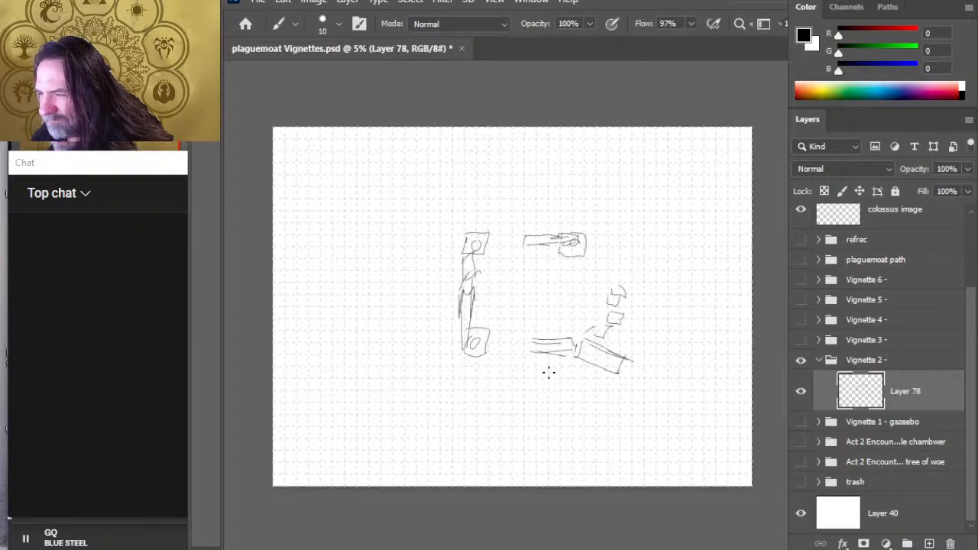
key("e")
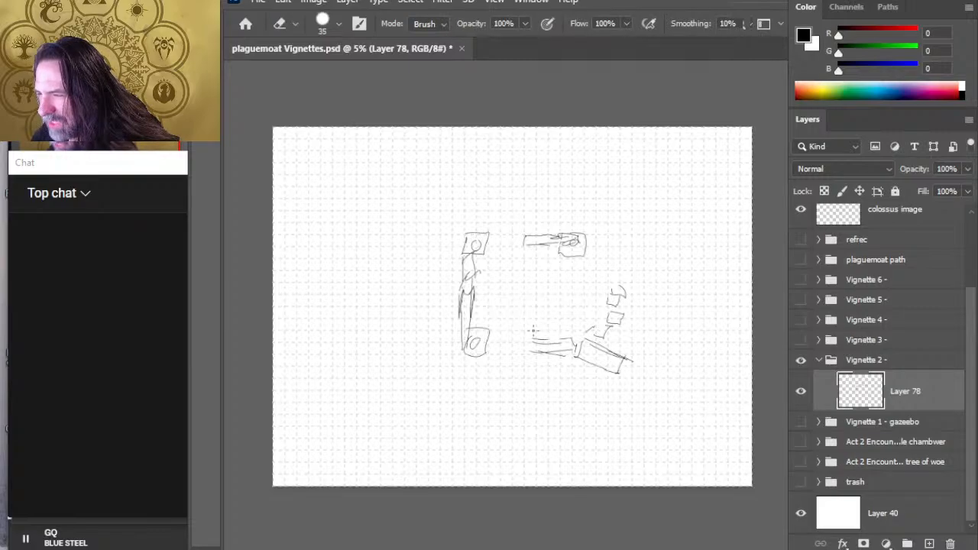
key("b")
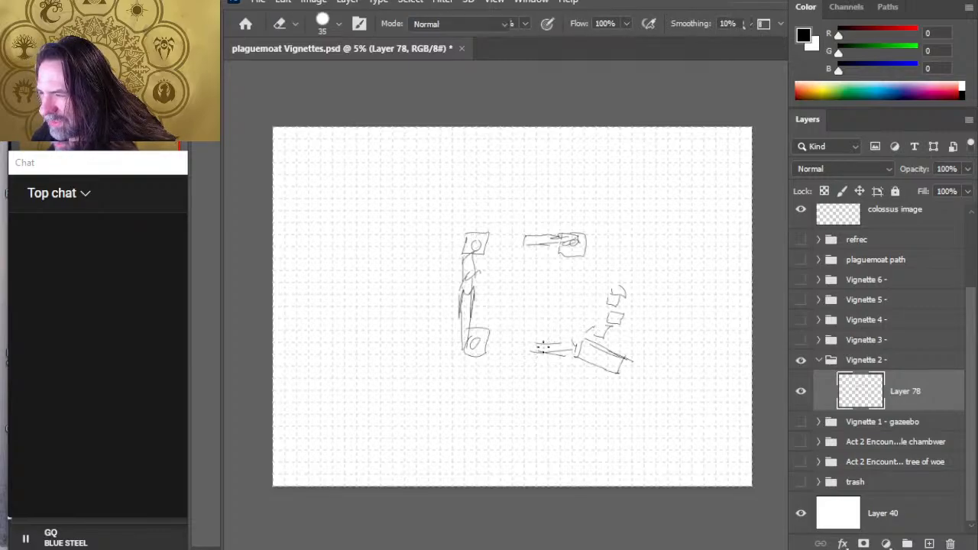
- Rename Layer 78 as "Act 2 Encounter 3 - collapsed building"
double_click(906, 390)
type("Act")
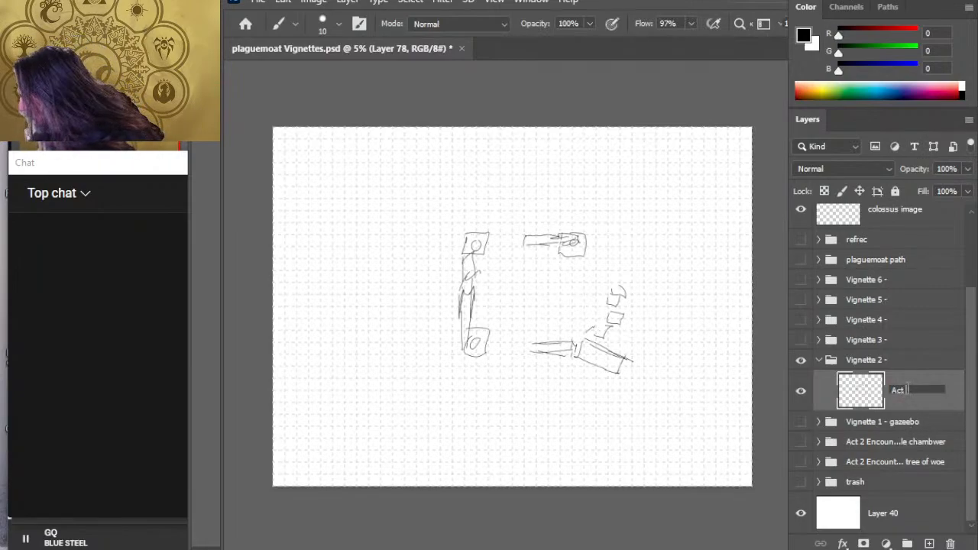
type(" 2 En")
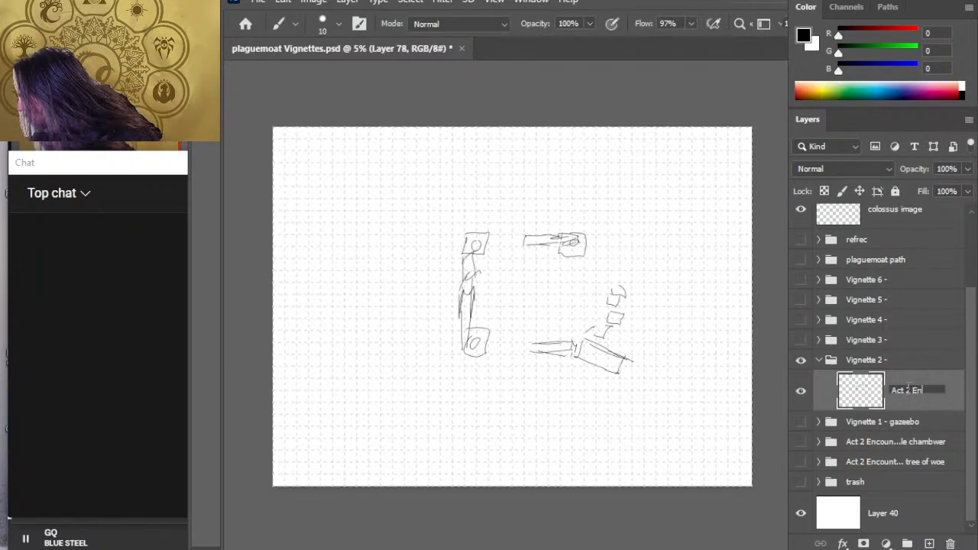
type("counter 3")
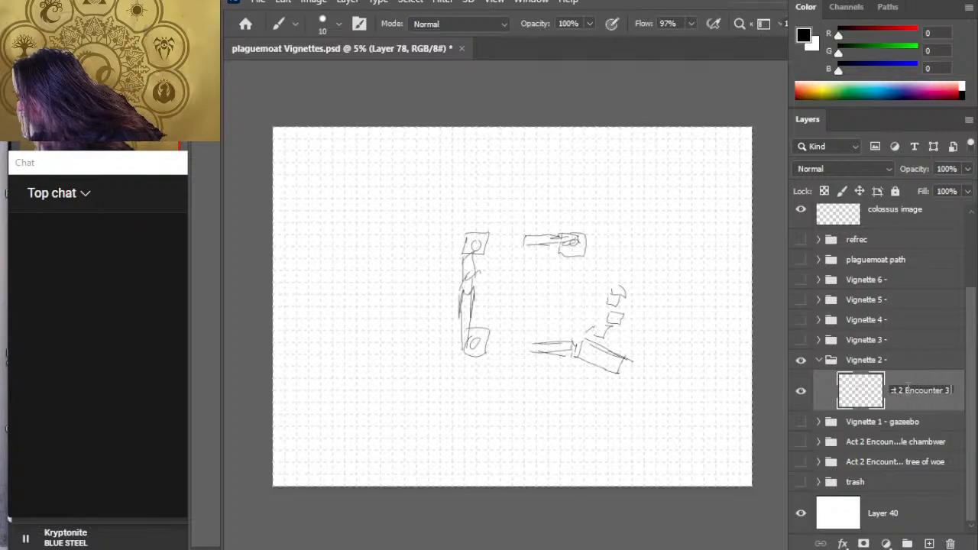
type(" - colla")
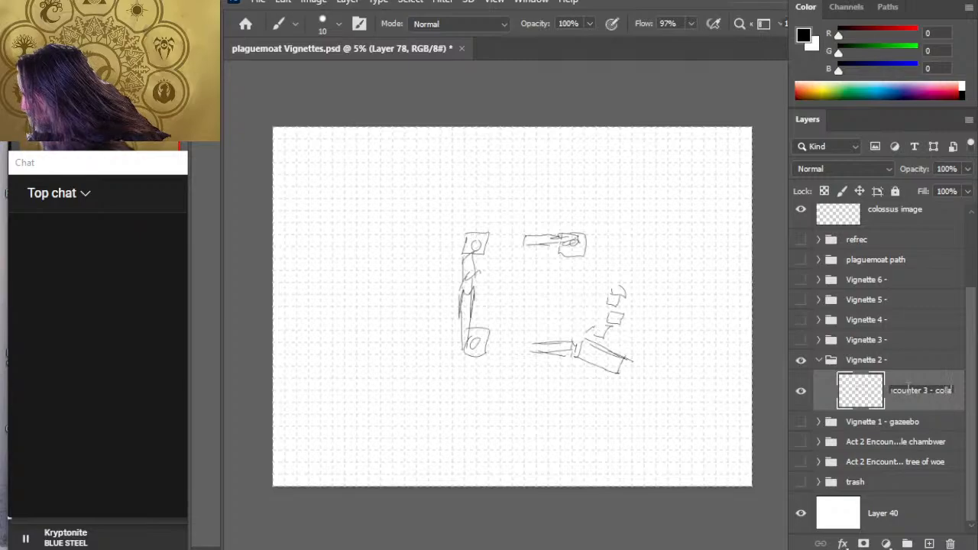
type("psed")
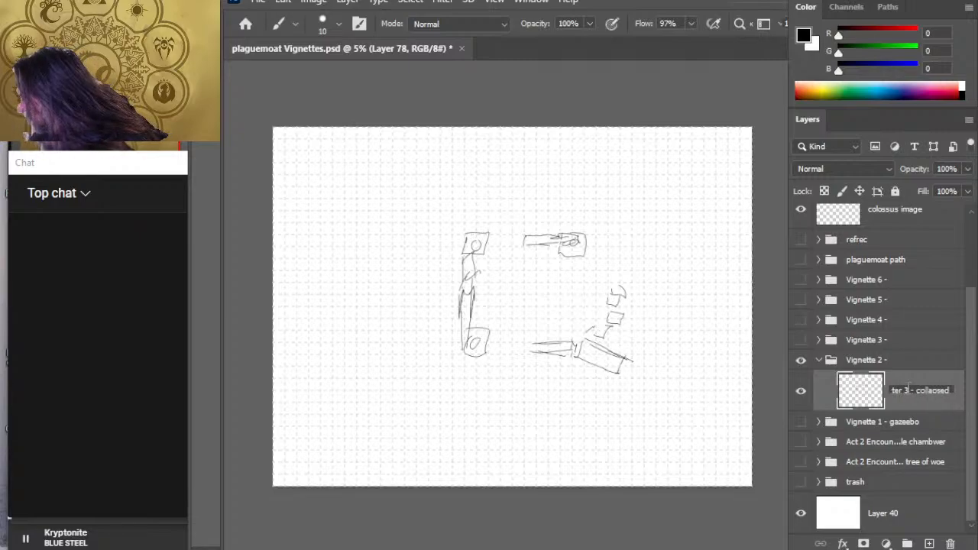
type(" building")
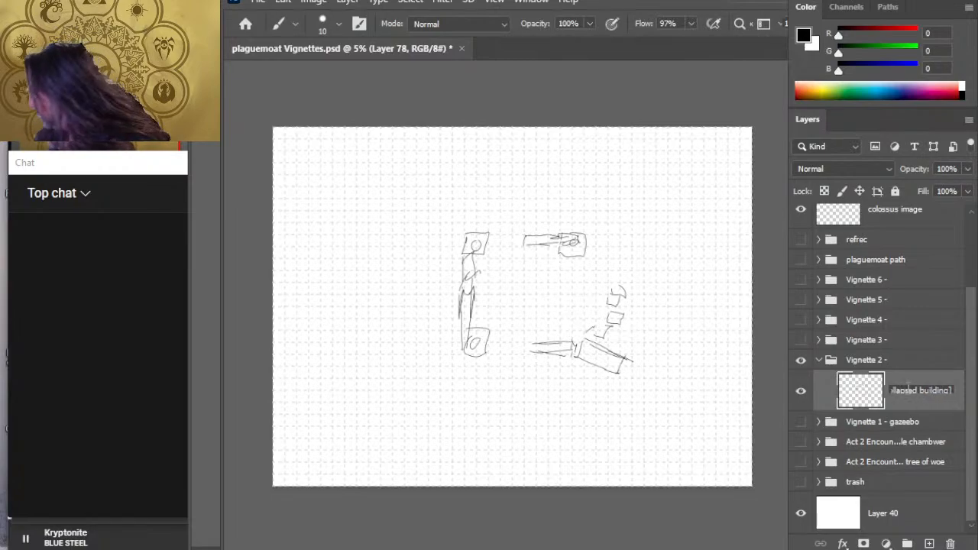
key("Return")
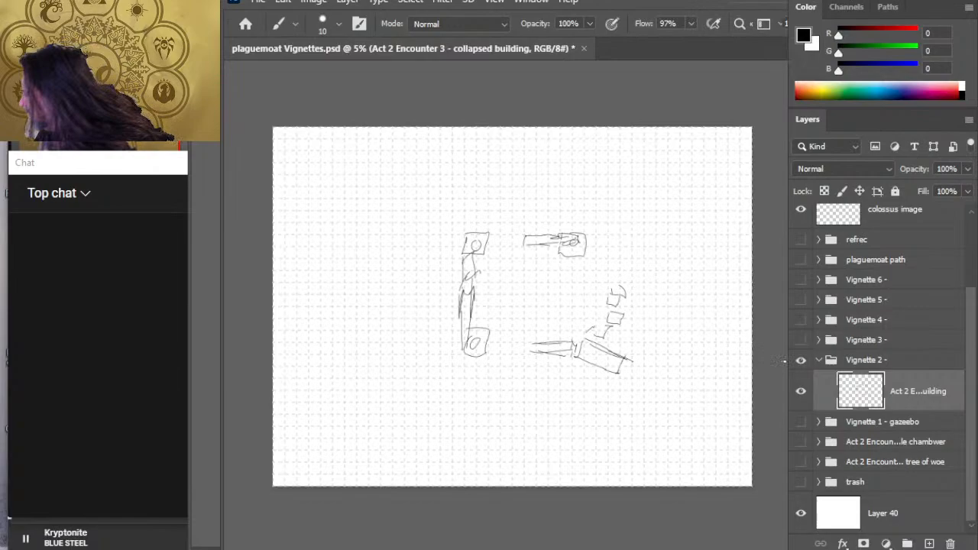
- Copy the collapsed building layer's name onto the Vignette 2 group, and select the Act 2 sinkhole chambwer group
double_click(903, 394)
key("ctrl+c")
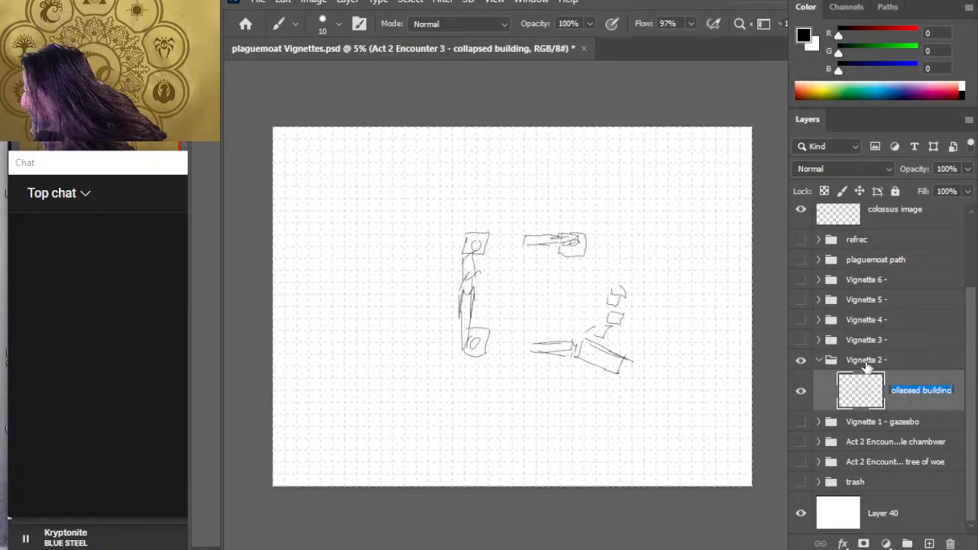
double_click(869, 360)
key("ctrl+v")
key("Return")
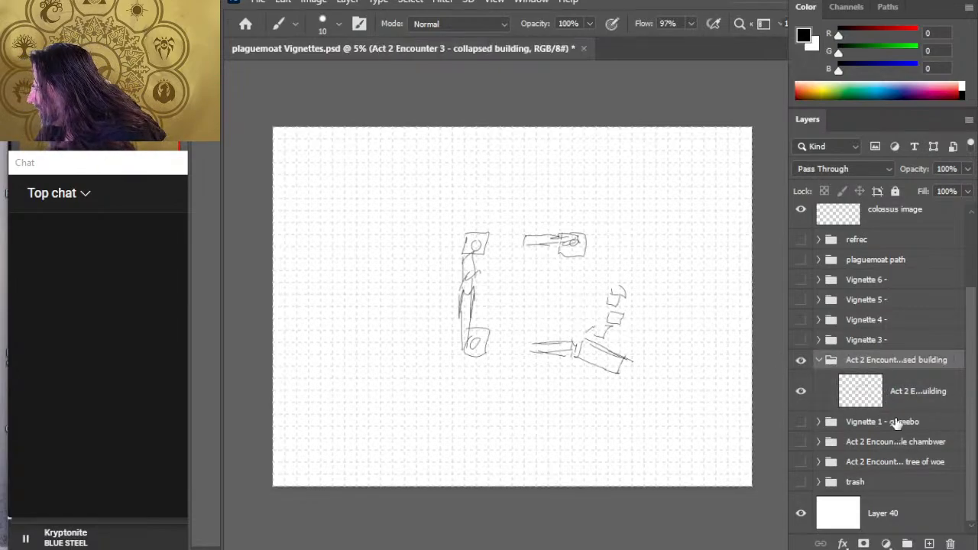
left_click(864, 449)
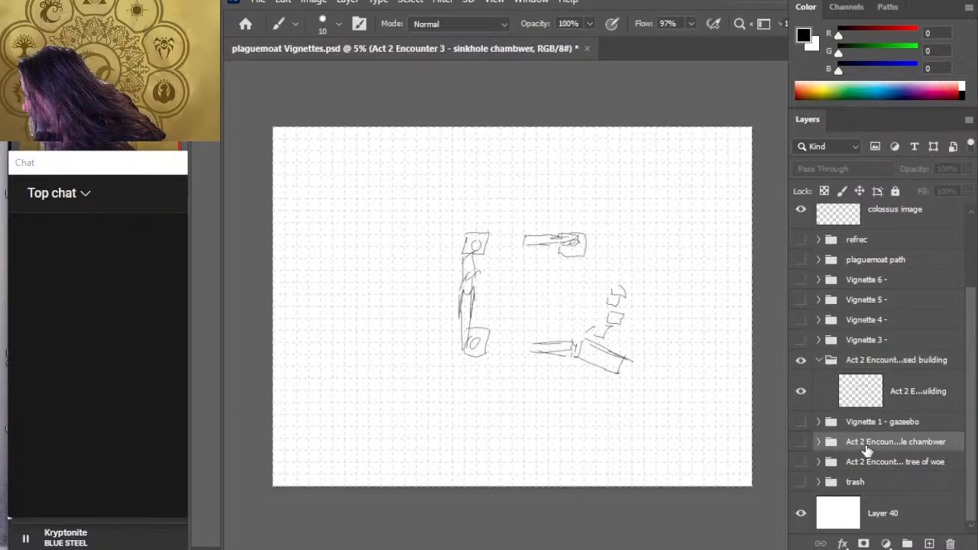
double_click(867, 446)
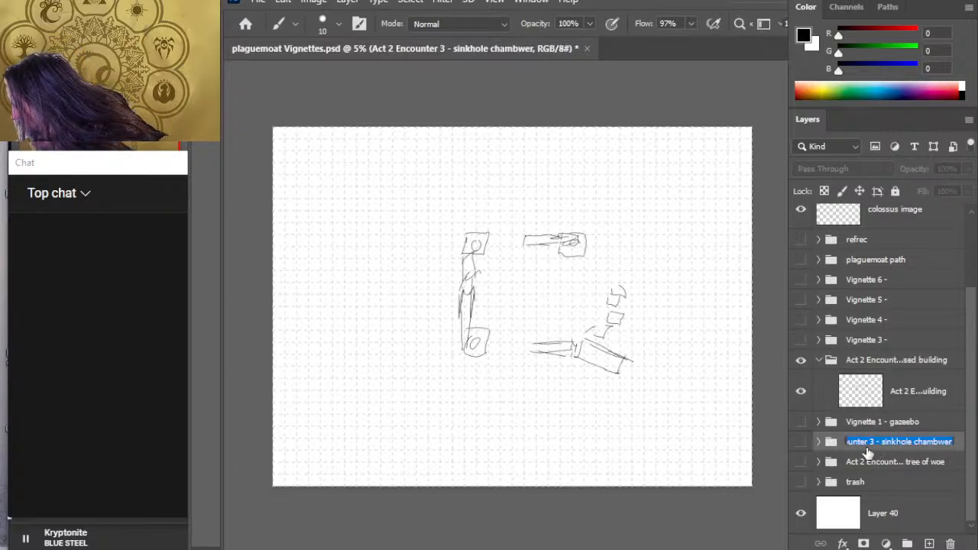
left_click(871, 445)
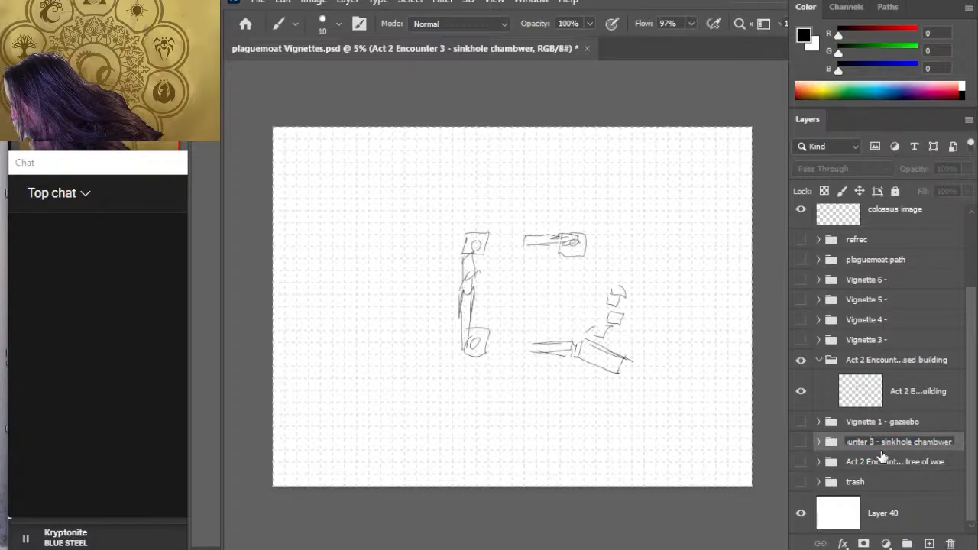
double_click(917, 392)
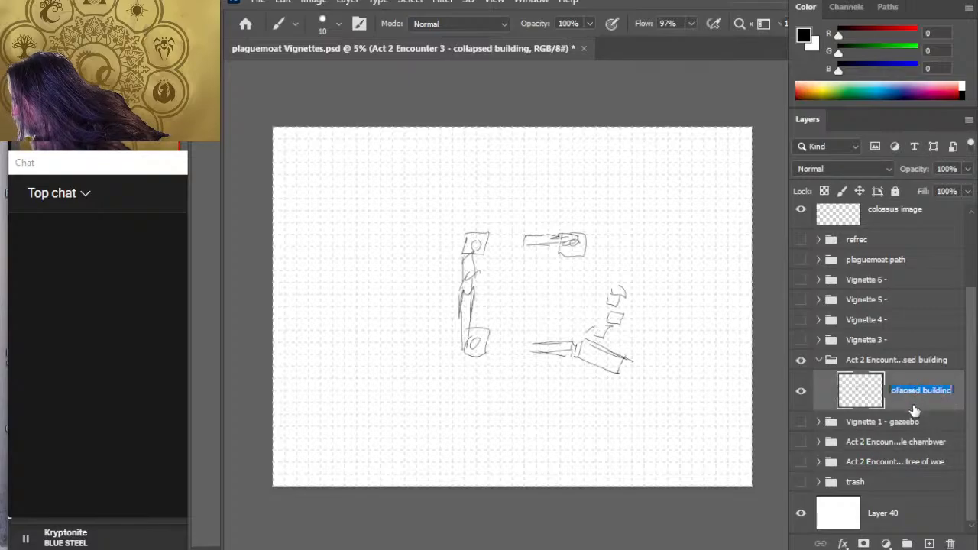
left_click_drag(910, 391, 887, 394)
left_click(933, 393)
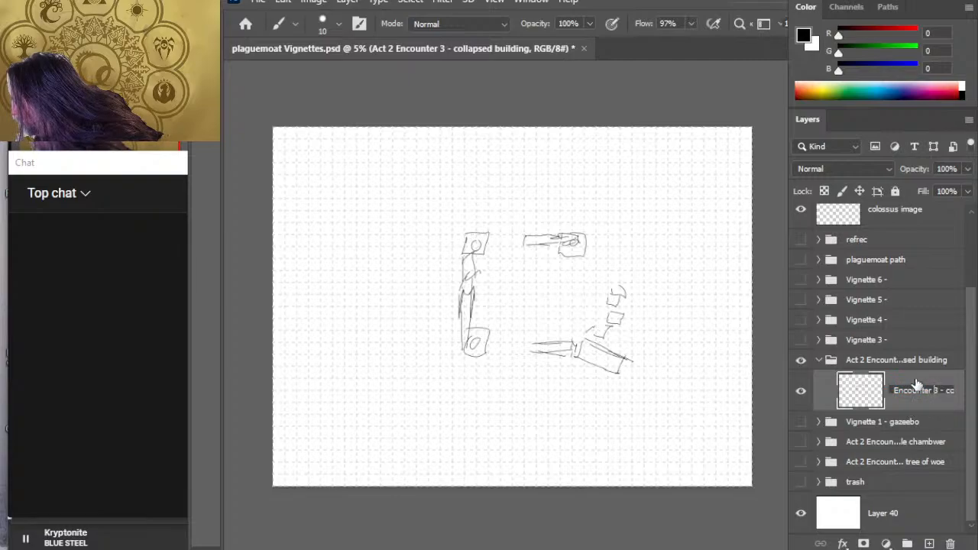
left_click(927, 411)
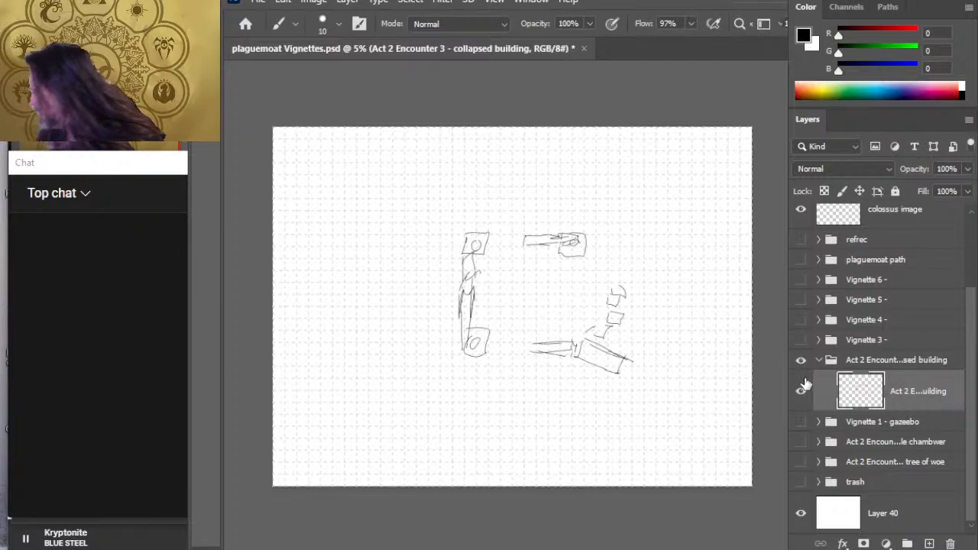
- Rename the sketch layer inside the collapsed building group as 1
double_click(900, 394)
type("1")
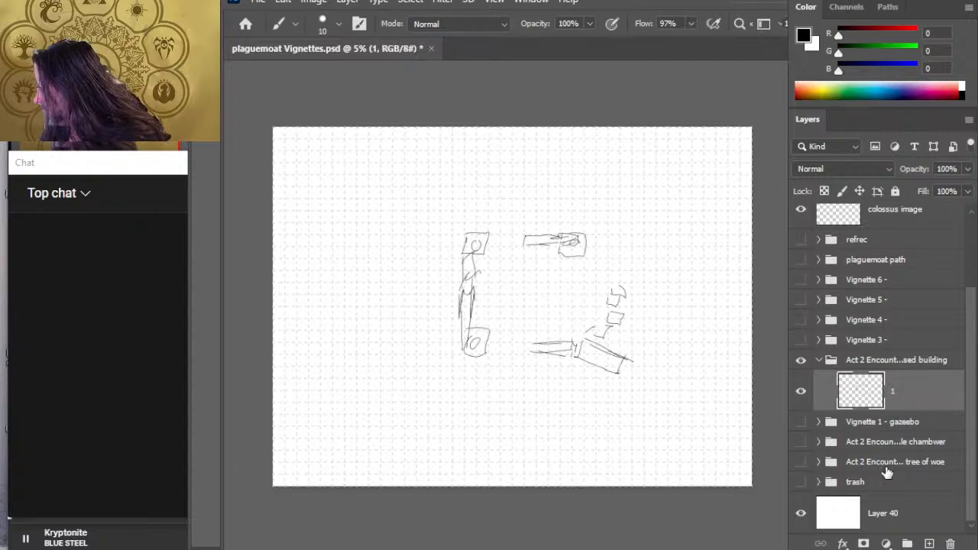
key("Return")
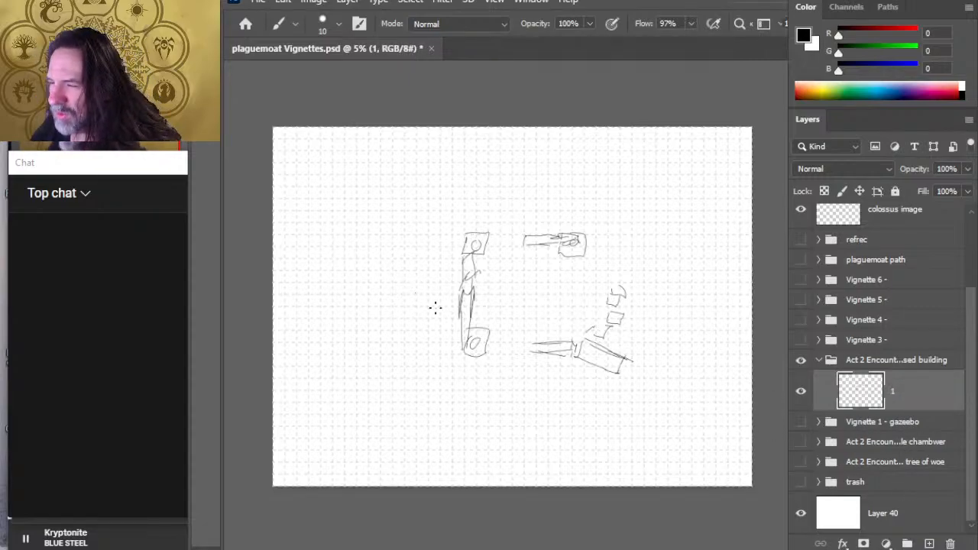
- Add a new layer above layer 1, set layer 1's opacity to 55%, and make the new layer active
key("e")
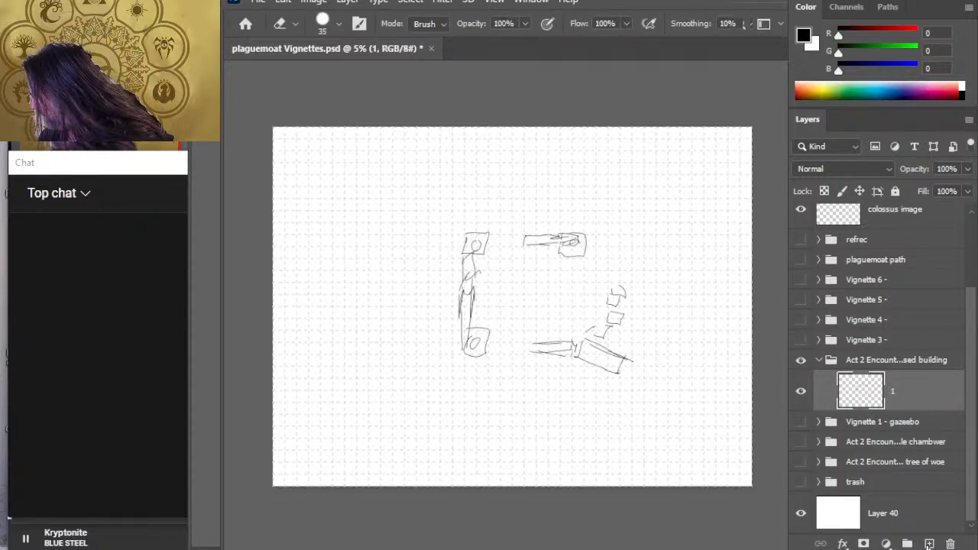
left_click(928, 543)
left_click(923, 433)
left_click(967, 169)
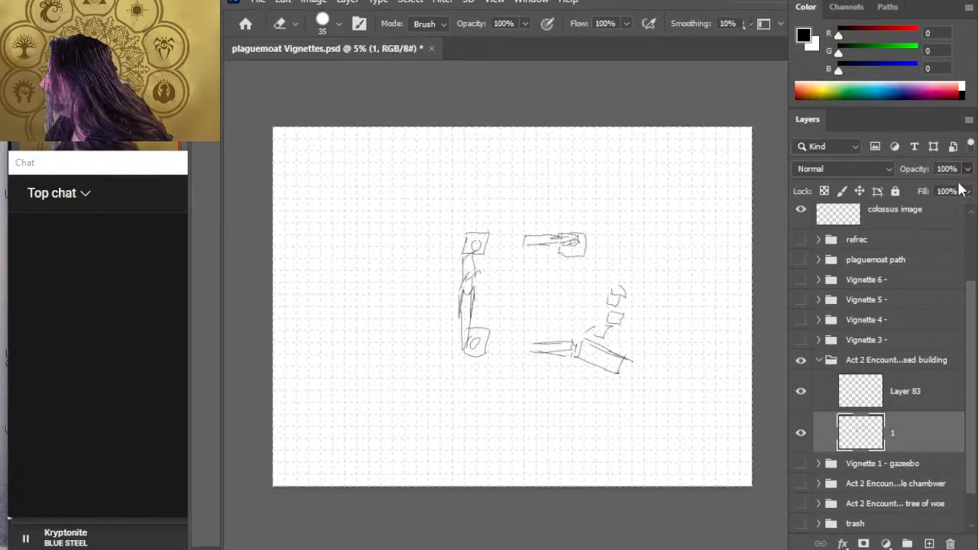
left_click_drag(964, 186, 947, 193)
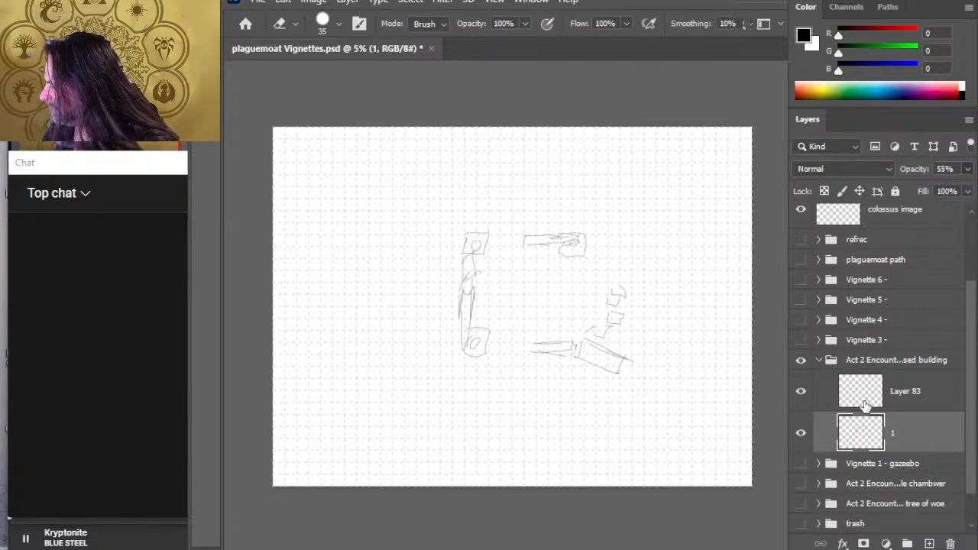
left_click(895, 406)
- Lower layer 1's opacity further so the rough sketch serves as a faint guide, and reselect the new layer above it
key("z")
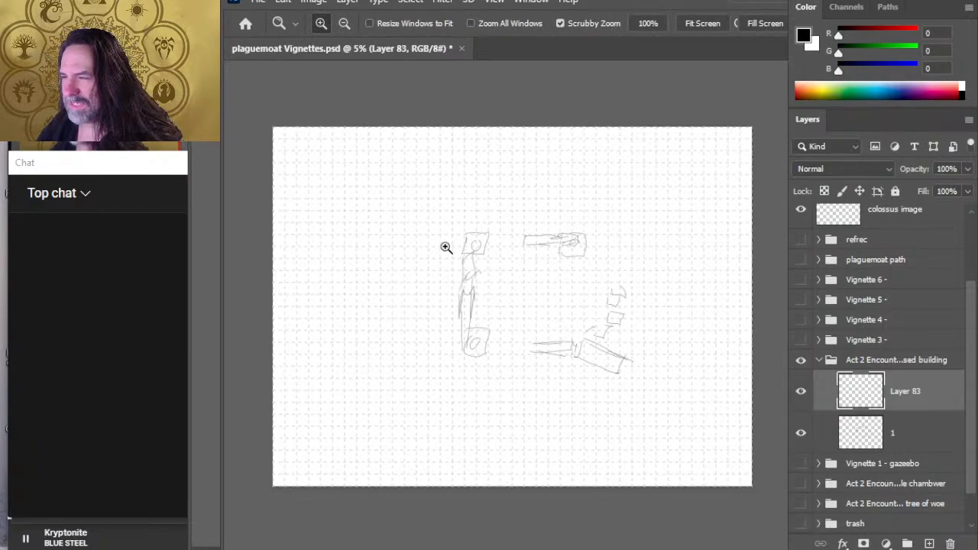
left_click_drag(444, 243, 508, 254)
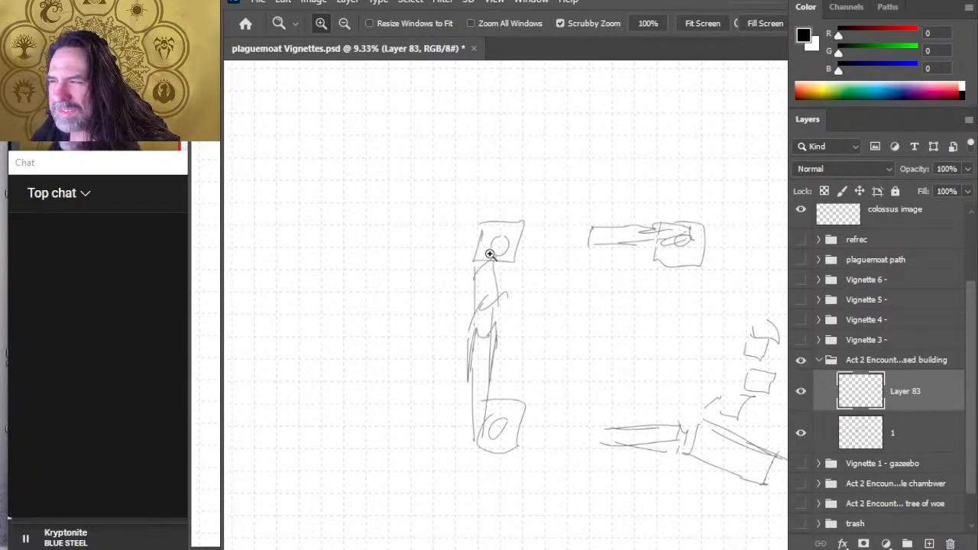
left_click(879, 432)
left_click(967, 169)
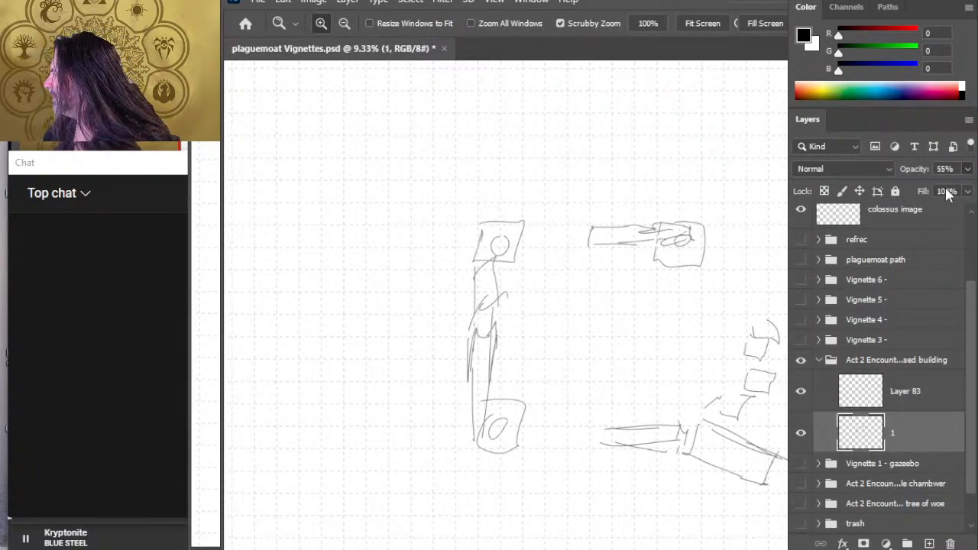
left_click_drag(947, 195, 911, 188)
left_click(902, 396)
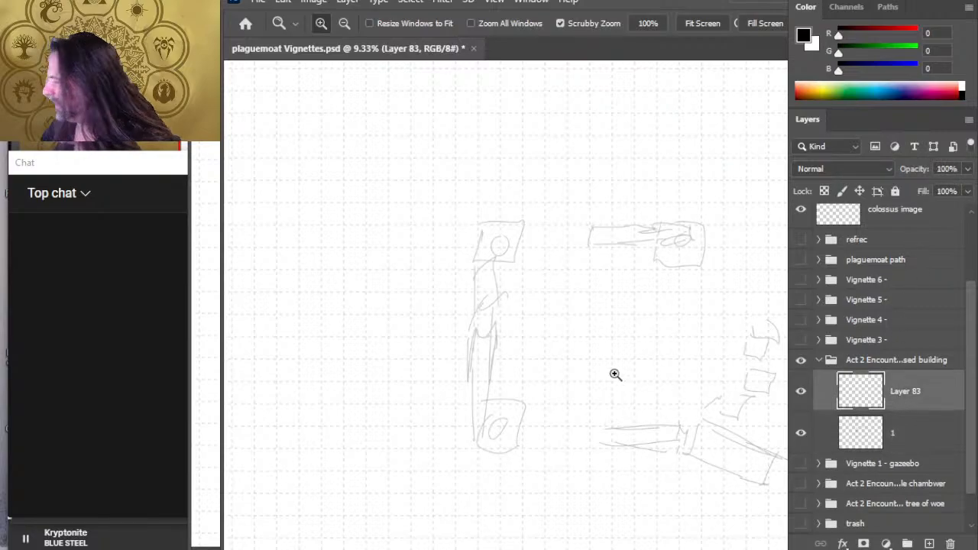
- Draw a clean grid-aligned square over the upper-left pillar, erasing and redrawing its left edge
key("b")
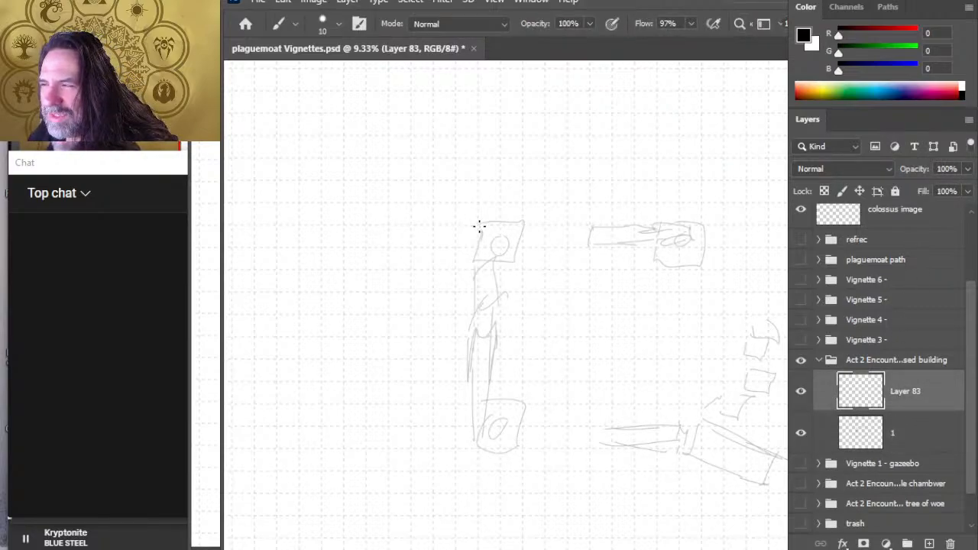
left_click_drag(479, 223, 479, 267)
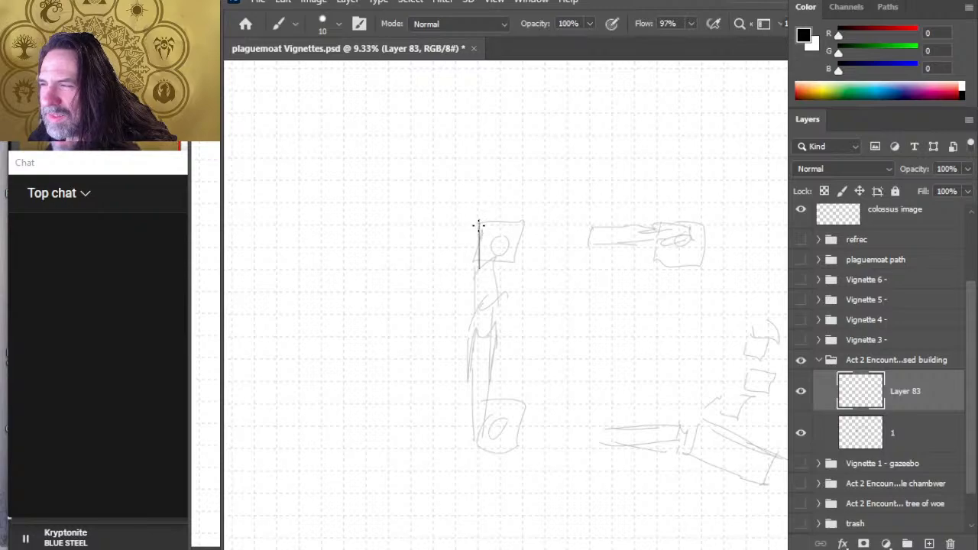
mouse_move(480, 224)
left_mouse_down()
mouse_move(524, 224)
mouse_move(521, 264)
mouse_move(475, 269)
left_mouse_up()
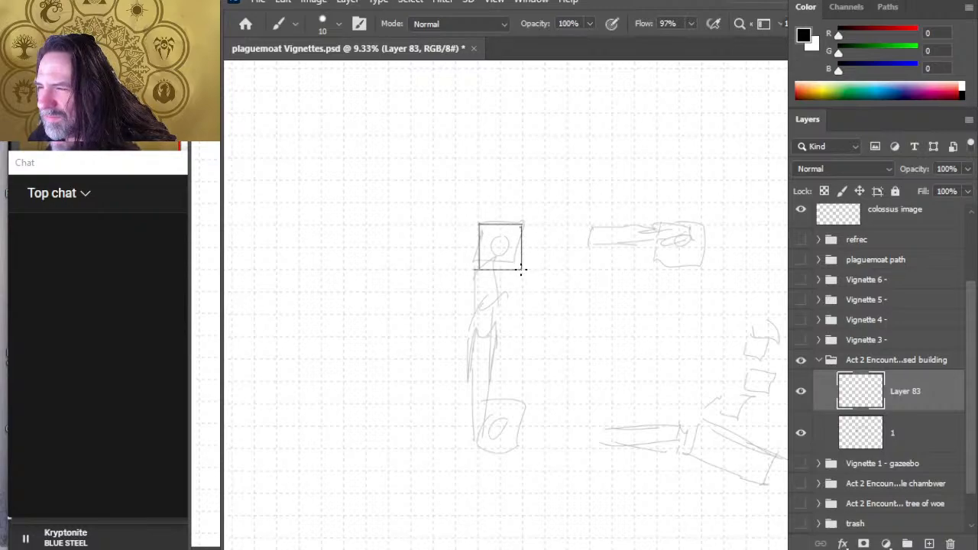
key("e")
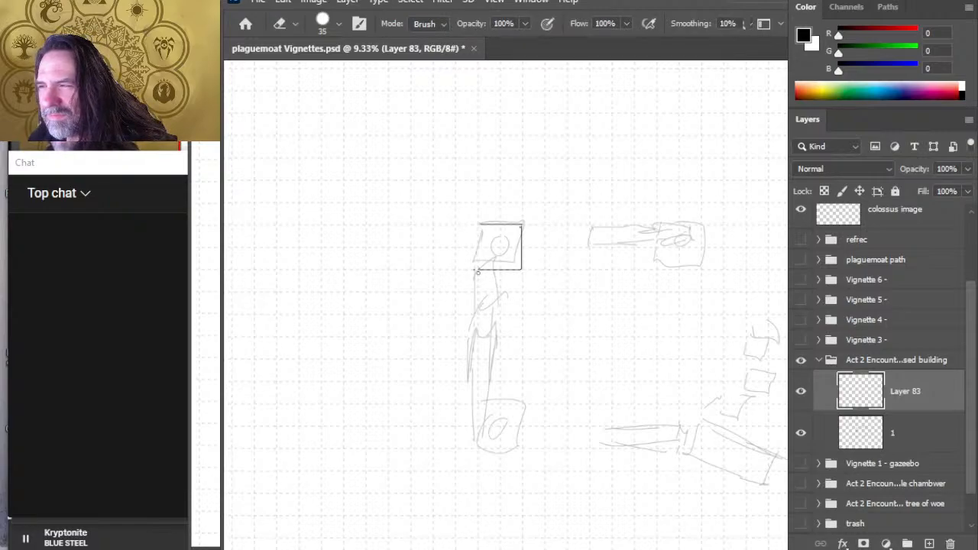
key("b")
left_click(478, 223, "shift")
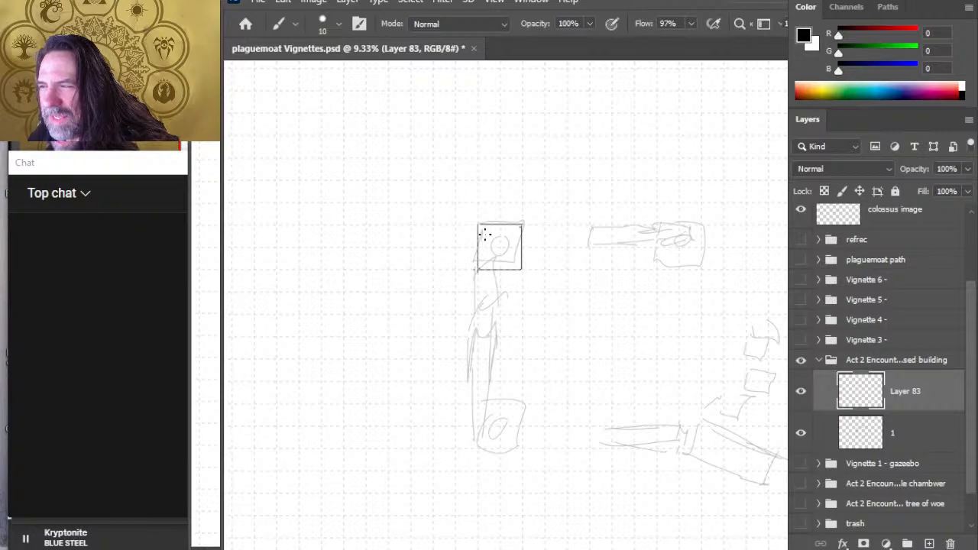
key("r")
key("e")
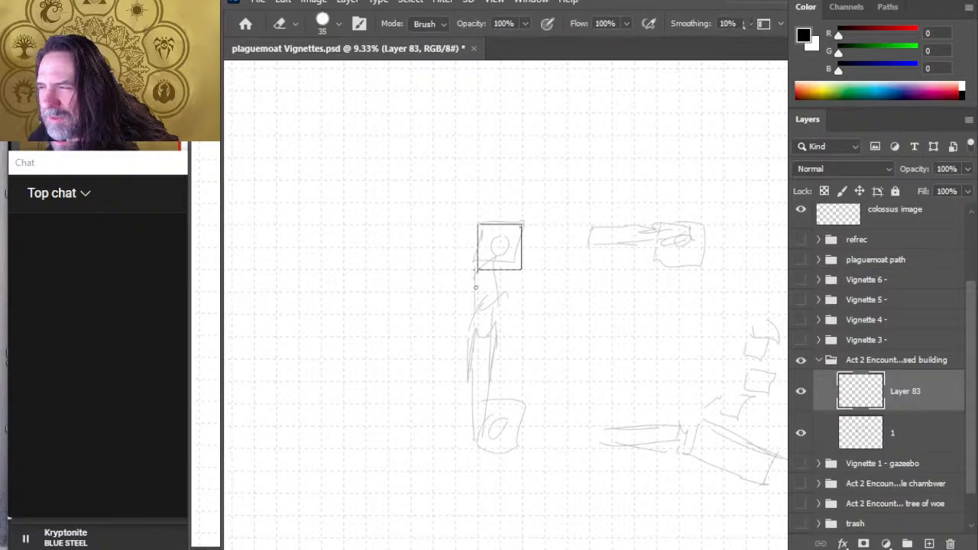
- Copy the pillar square onto its own layer and place the copy over the lower-left pillar of the sketch
key("l")
mouse_move(447, 225)
left_mouse_down()
mouse_move(519, 203)
mouse_move(504, 305)
left_mouse_up()
key("ctrl+shift+j")
key("v")
mouse_move(576, 292)
left_mouse_down()
mouse_move(585, 425)
mouse_move(575, 471)
left_mouse_up()
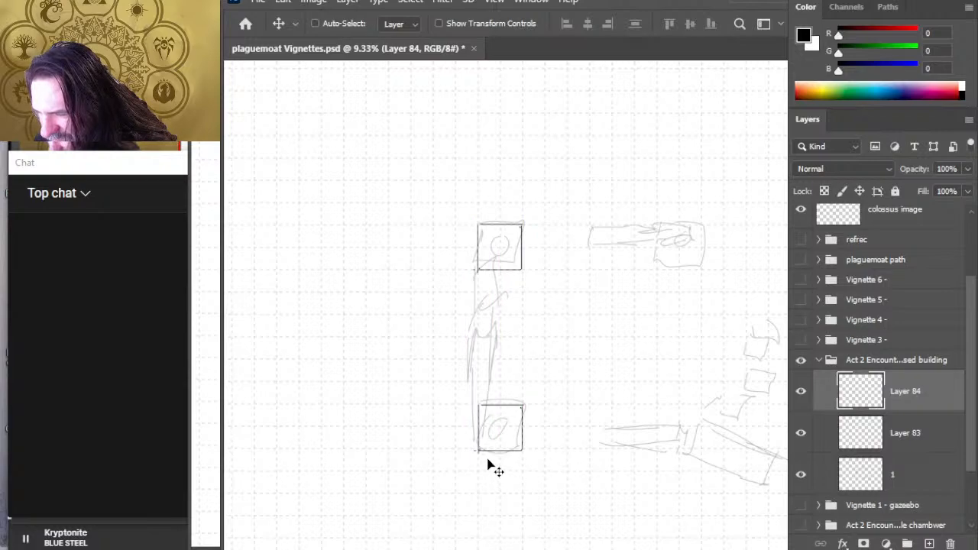
key("e")
key("v")
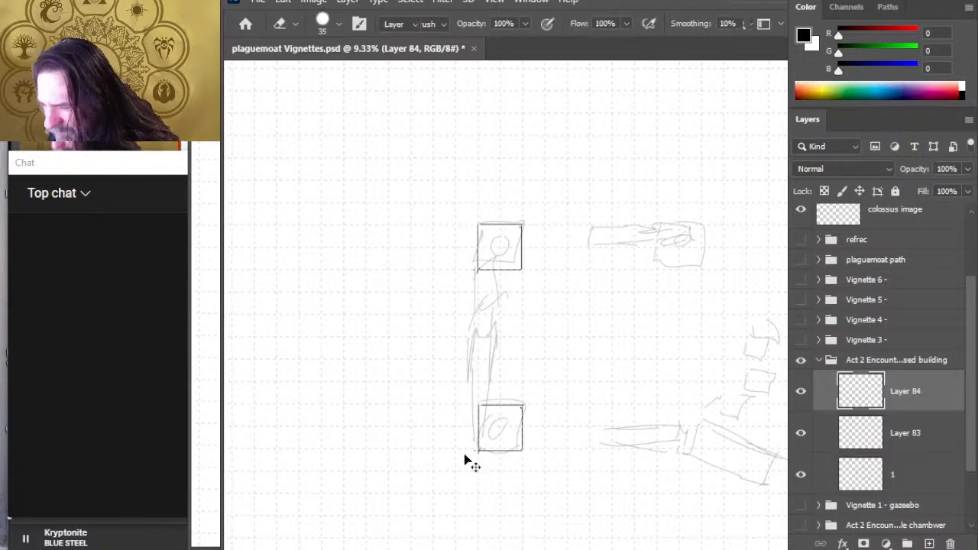
mouse_move(495, 463)
left_mouse_down()
mouse_move(506, 466)
mouse_move(498, 464)
left_mouse_up()
mouse_move(493, 419)
left_mouse_down()
mouse_move(482, 391)
mouse_move(485, 422)
left_mouse_up()
- Move the lower-left pillar square slightly up to line it up with the grid, and clean its corner with the Eraser
left_click(917, 432)
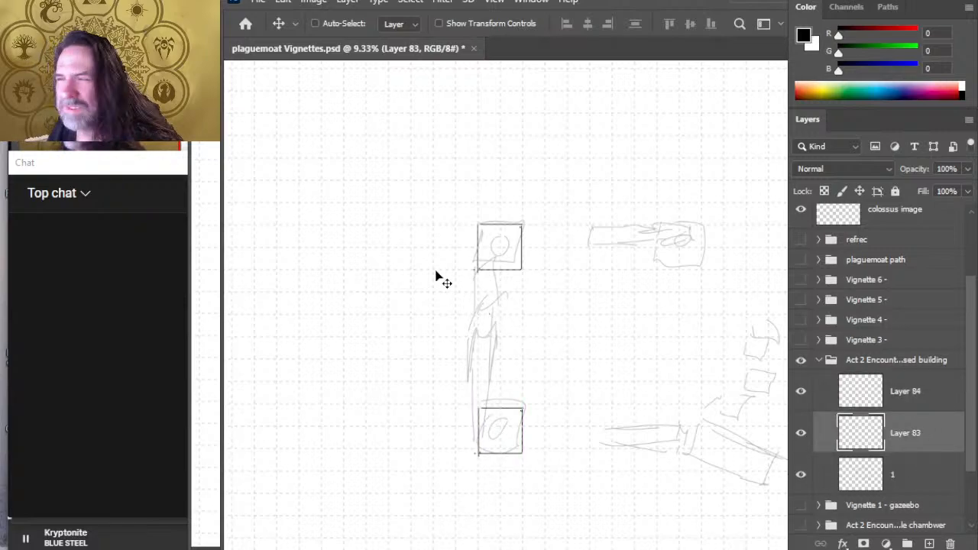
key("e")
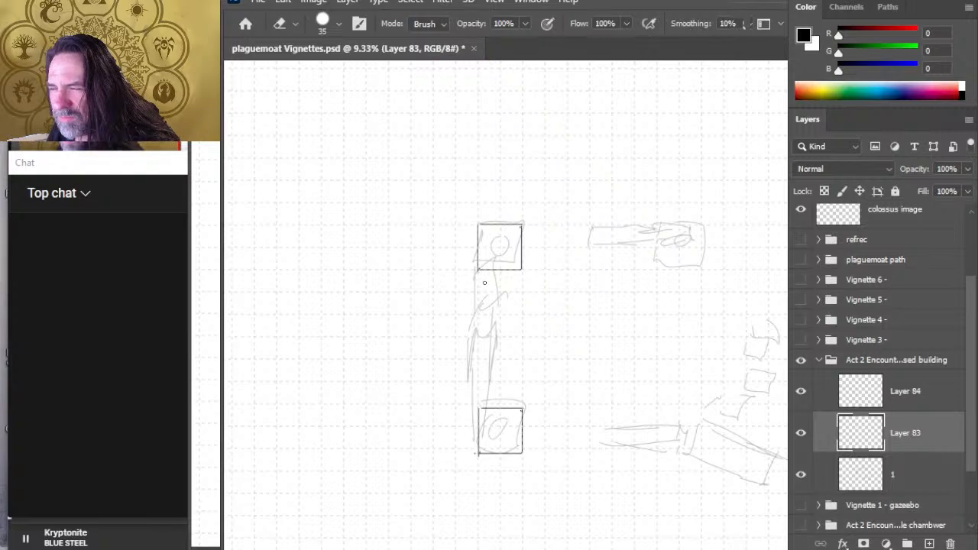
left_click(916, 391)
key("v")
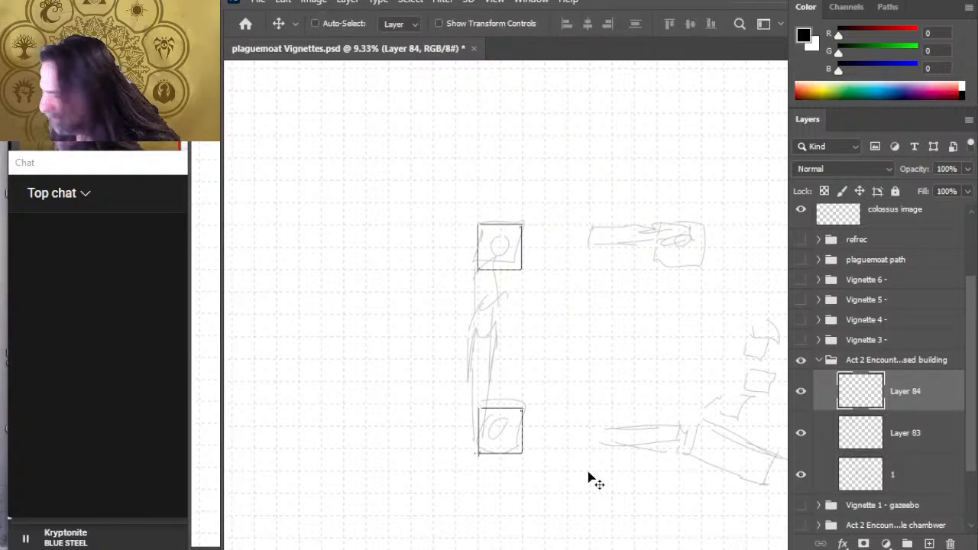
mouse_move(550, 477)
left_mouse_down()
mouse_move(537, 478)
mouse_move(552, 474)
mouse_move(545, 467)
mouse_move(555, 475)
mouse_move(543, 461)
left_mouse_up()
key("e")
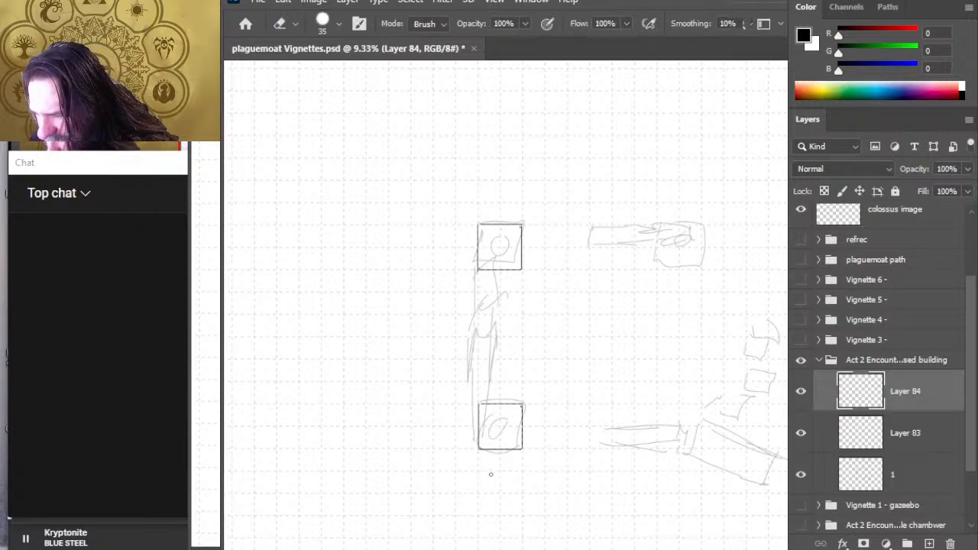
- Duplicate the lower-left square onto the upper-right pillar, aligned to the grid, and merge the three square layers into one
left_click_drag(585, 377, 532, 320)
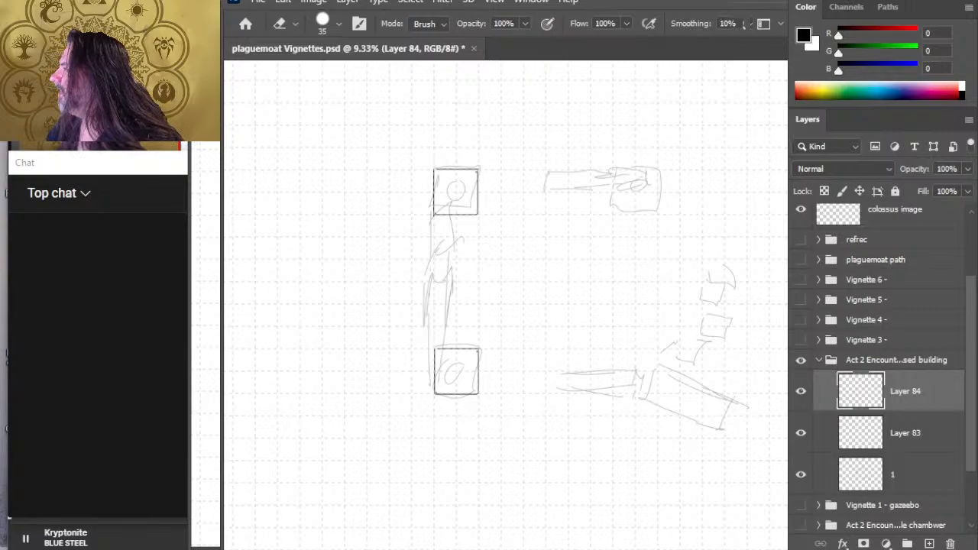
key("ctrl+j")
key("v")
mouse_move(524, 371)
left_mouse_down()
mouse_move(643, 264)
mouse_move(663, 224)
mouse_move(696, 204)
mouse_move(687, 203)
left_mouse_up()
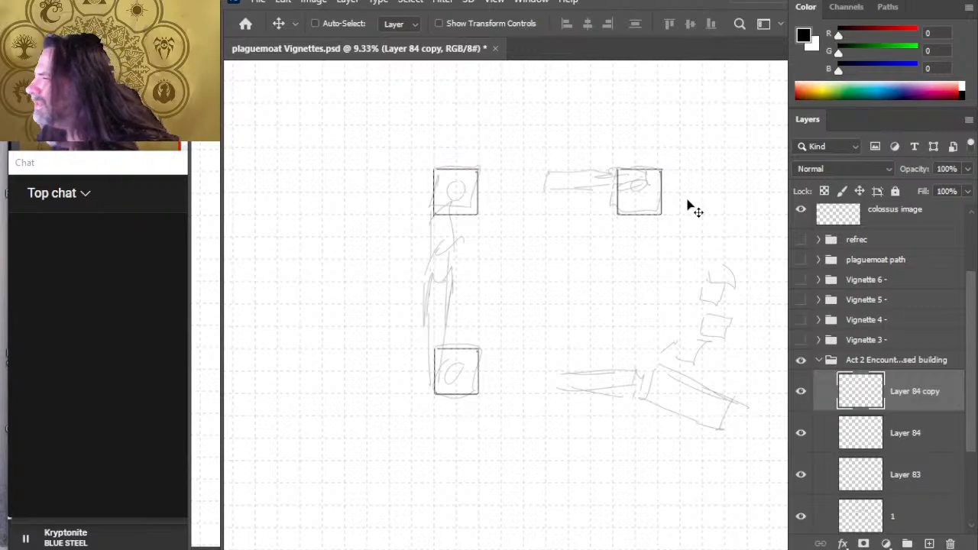
key("shift+Left")
key("shift+Left")
key("shift+Left")
key("shift+Left")
key("shift+Left")
key("shift+Left")
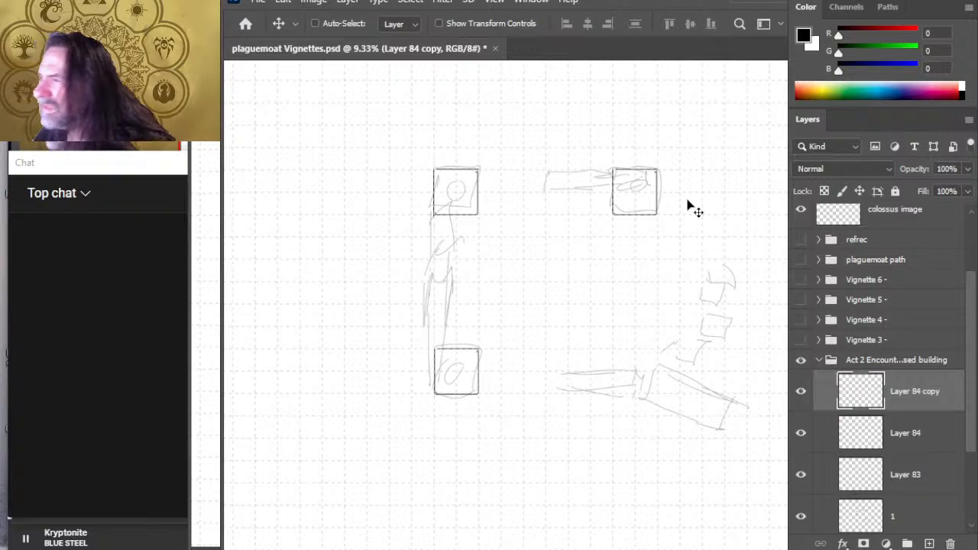
left_click(942, 471, "shift")
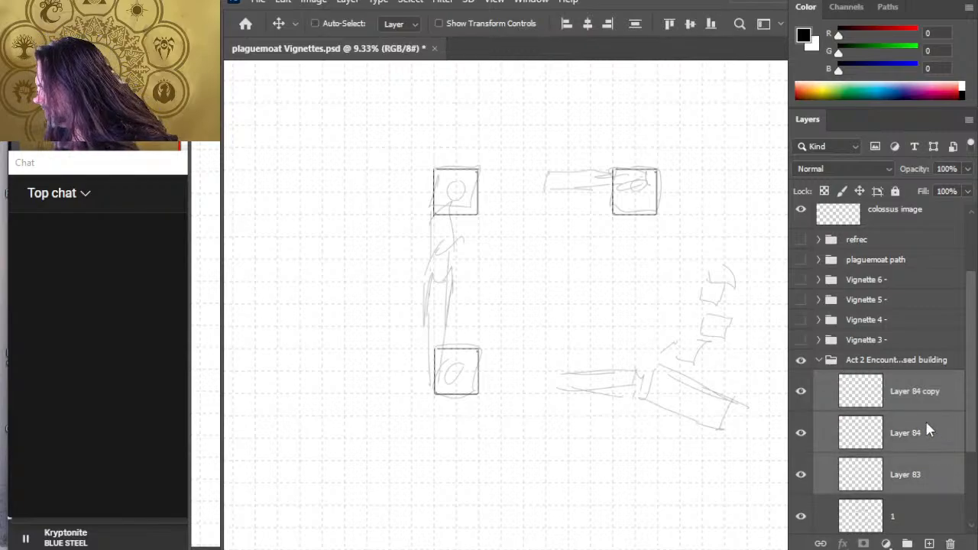
key("ctrl+e")
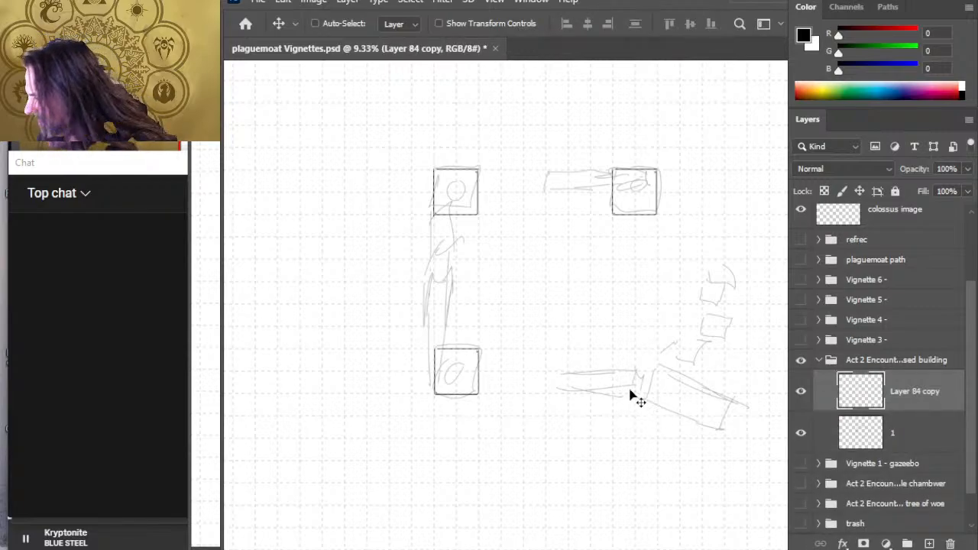
- Draw the tilted lower-right pillar's short side and three diagonal edges over the sketch, erasing the first long upper edge
key("b")
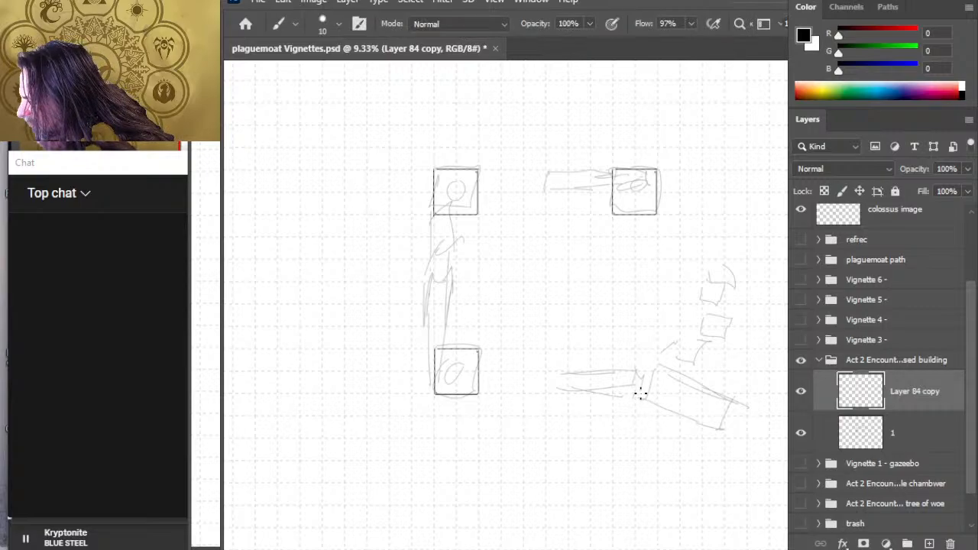
mouse_move(639, 395)
left_mouse_down()
mouse_move(673, 353)
mouse_move(735, 398)
left_mouse_up()
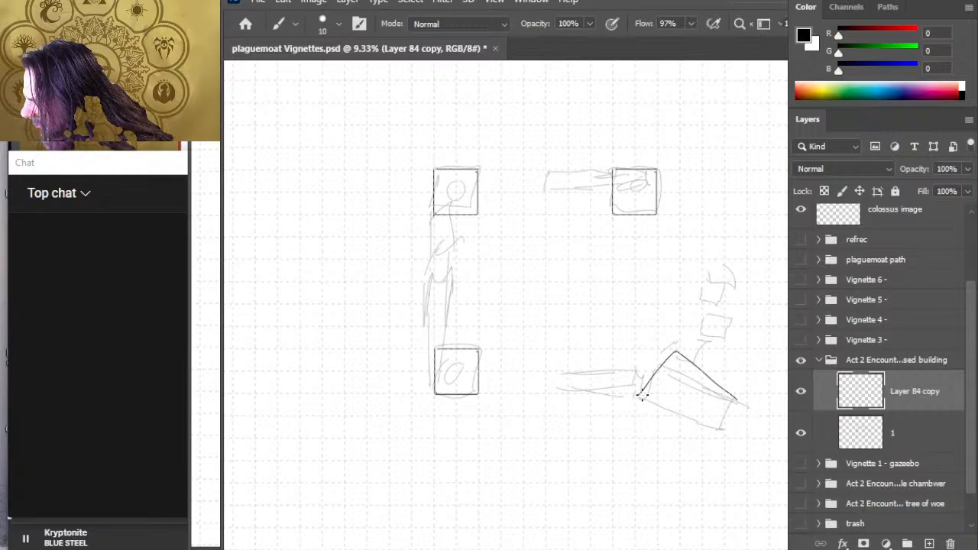
left_click_drag(641, 395, 691, 446)
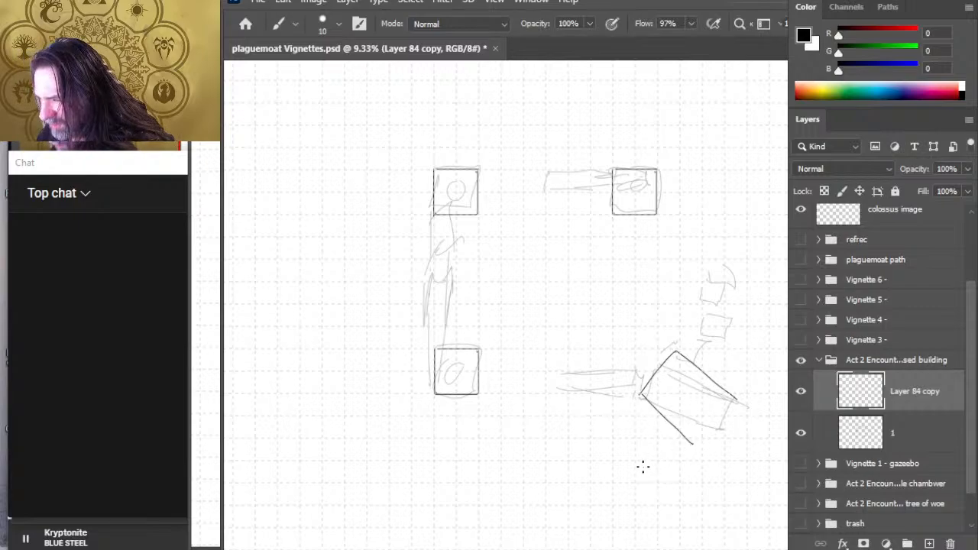
key("e")
left_click_drag(672, 349, 732, 394)
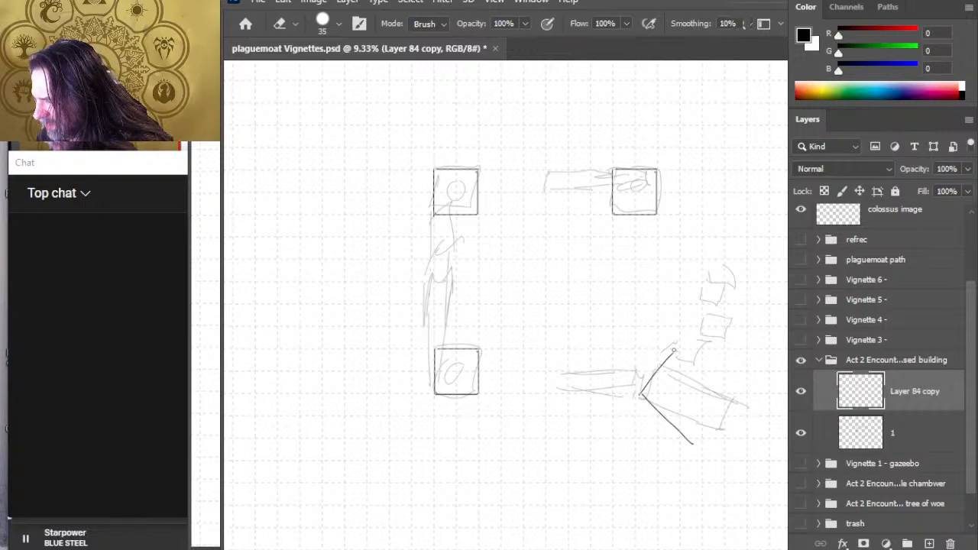
key("b")
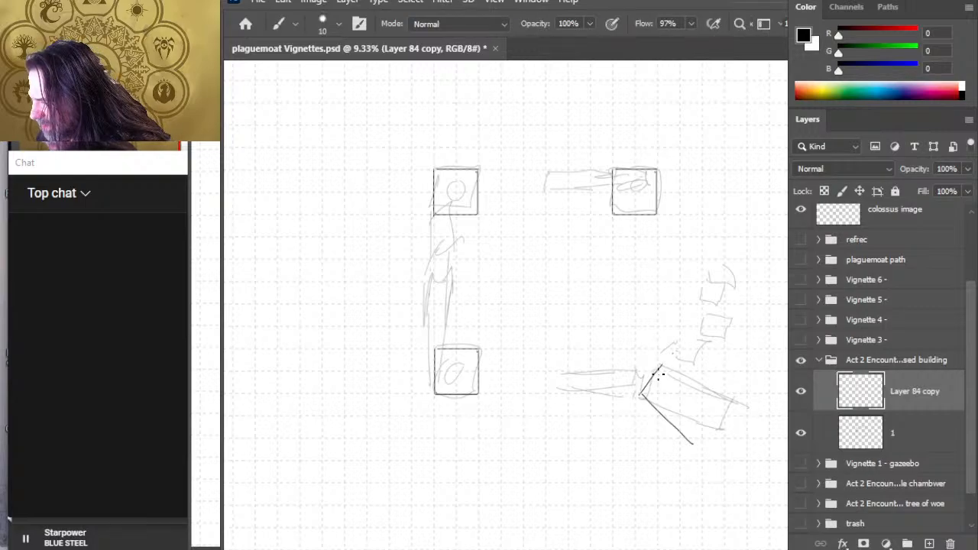
left_click_drag(656, 374, 716, 433)
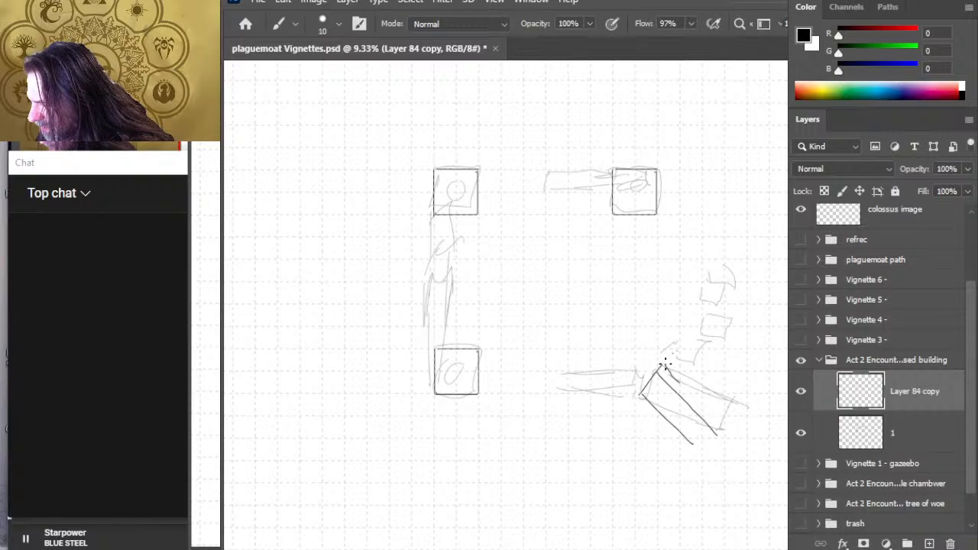
left_click_drag(665, 365, 718, 413)
- Roughen the tilted pillar's lower-left edge into a jagged line and shorten its diagonal edges with the Eraser
key("e")
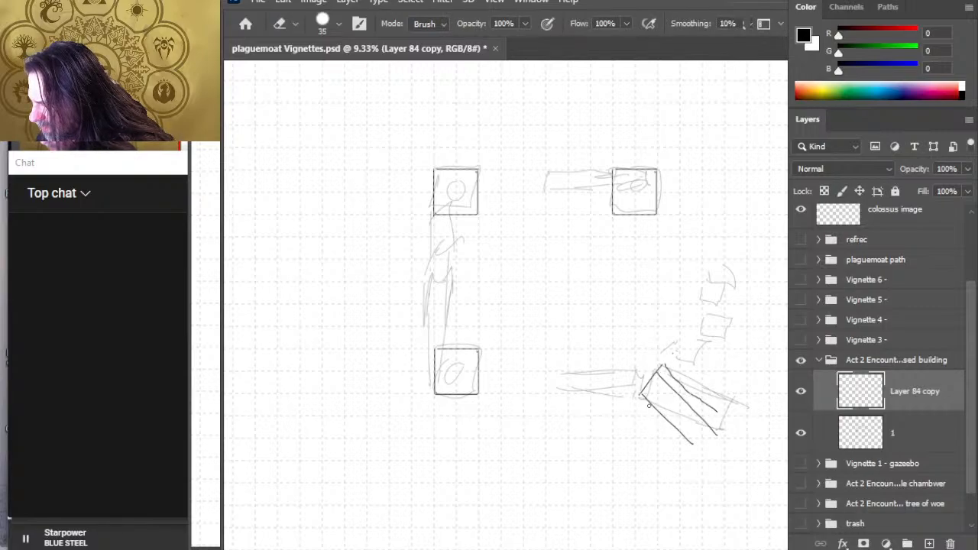
key("b")
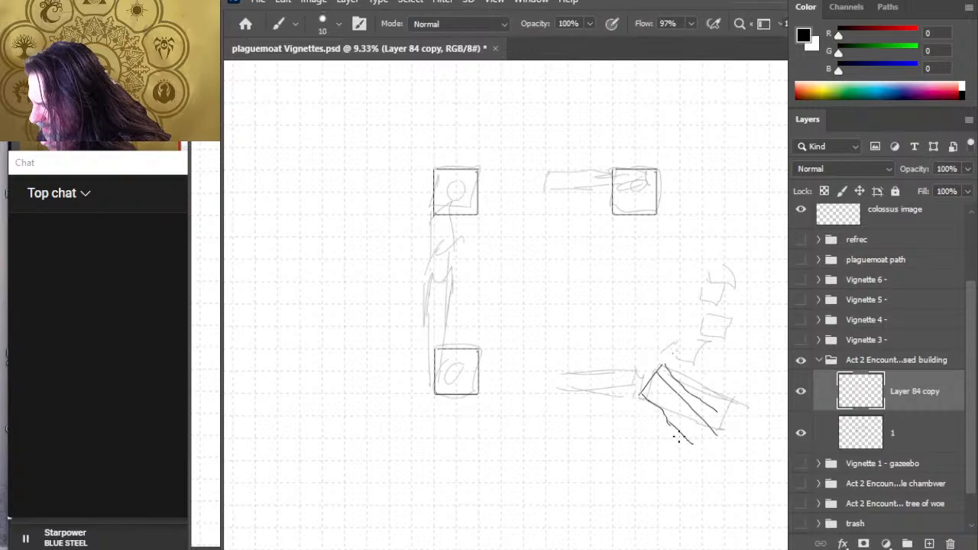
key("e")
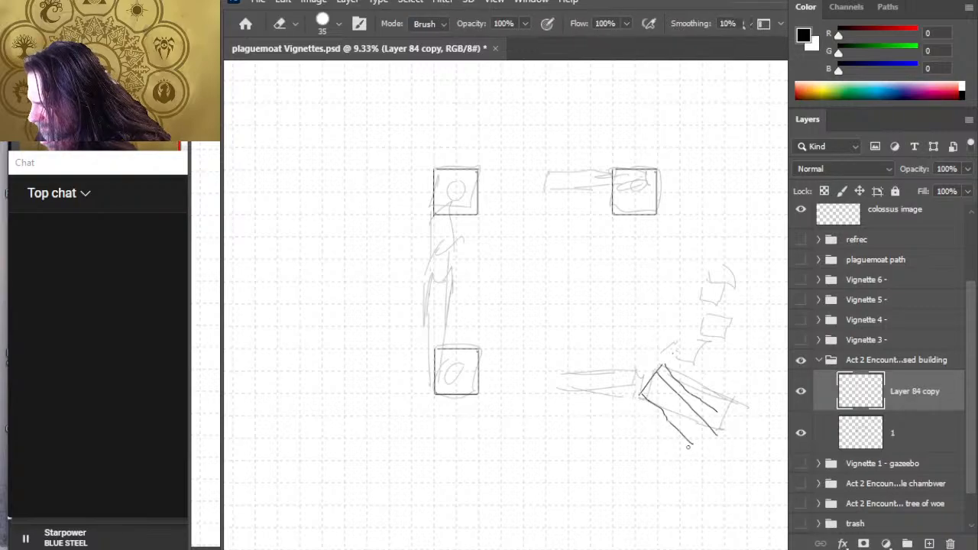
key("b")
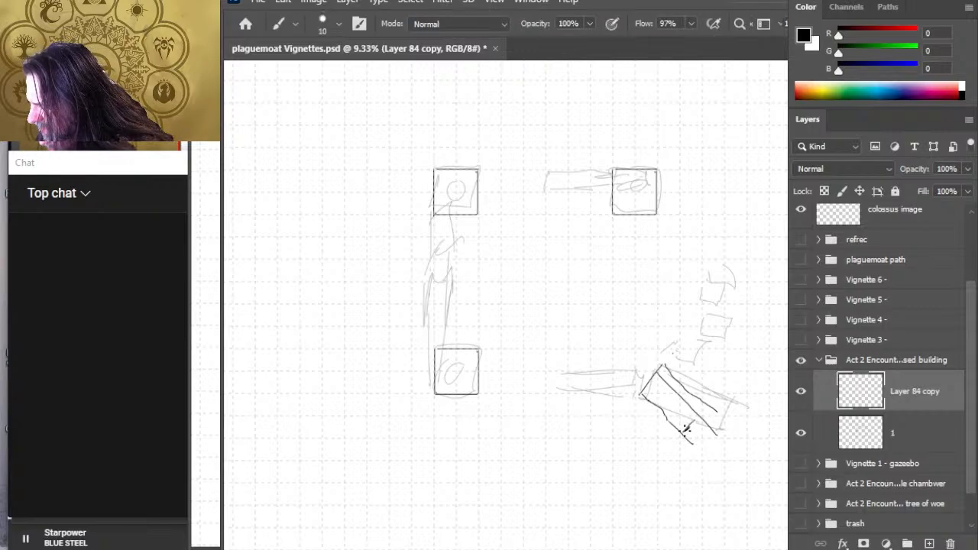
key("e")
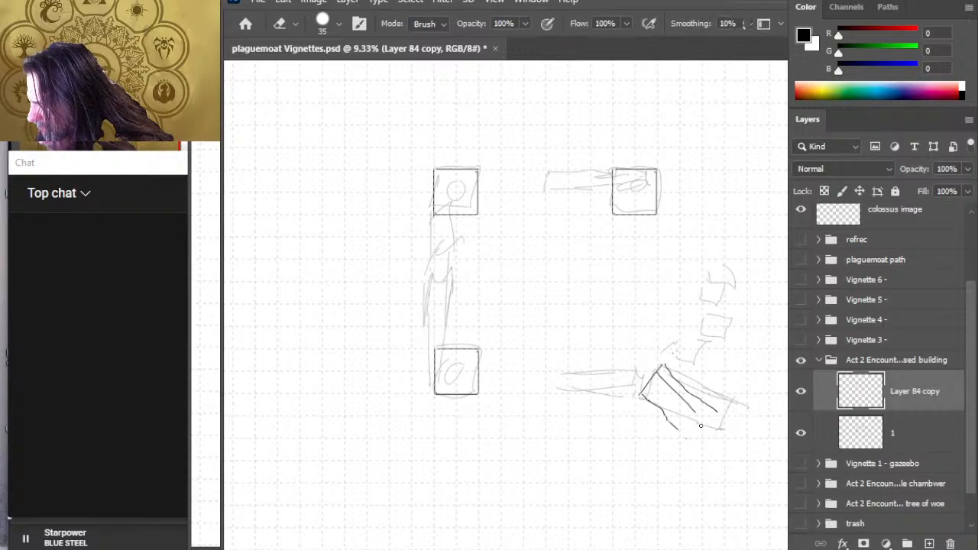
key("ctrl+z")
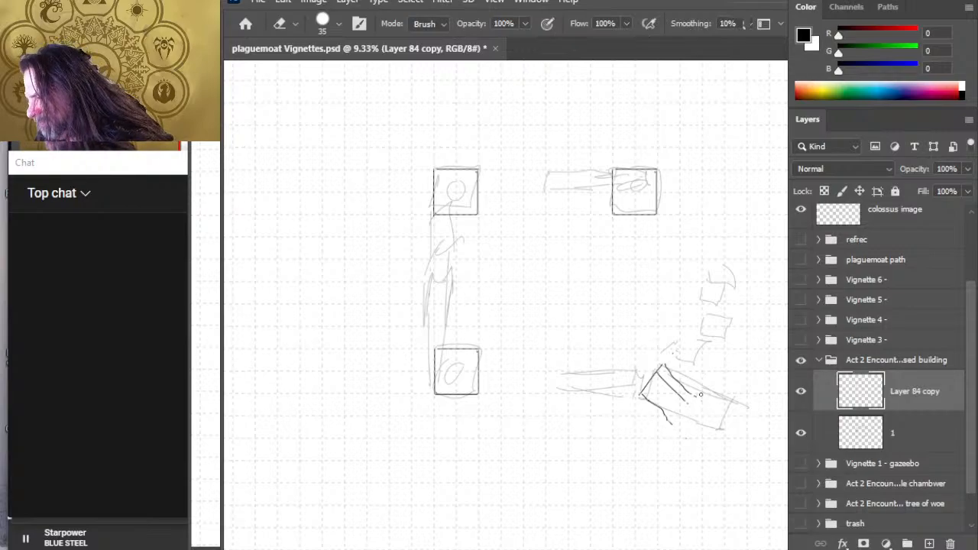
- Close the shortened tilted pillar with a broken lower-right edge, cleaning and redrawing its bottom corner
key("b")
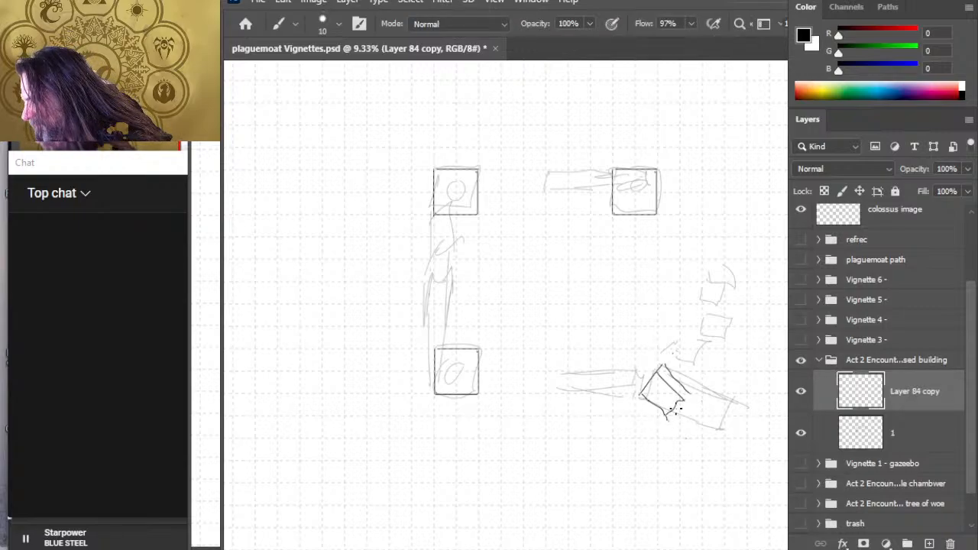
mouse_move(676, 411)
left_mouse_down()
mouse_move(665, 420)
mouse_move(686, 405)
left_mouse_up()
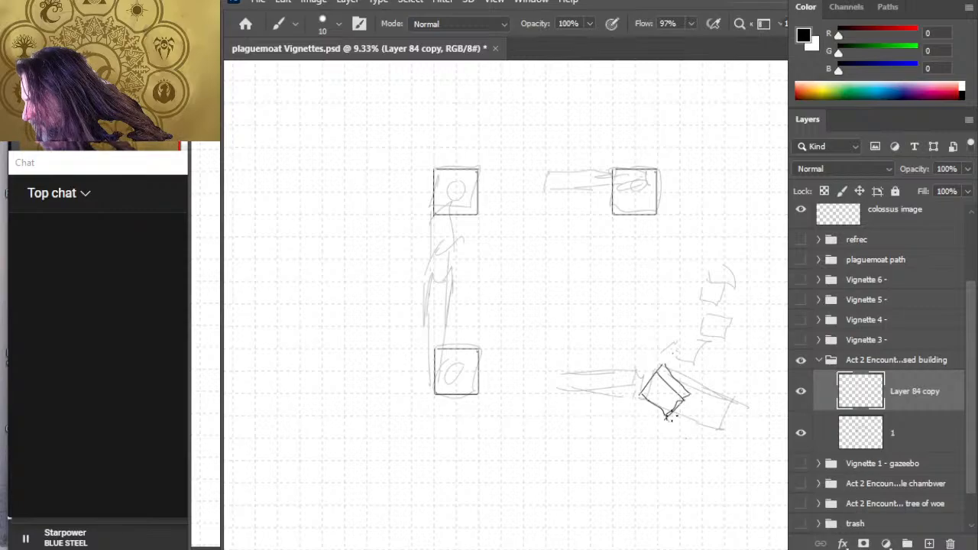
key("e")
key("b")
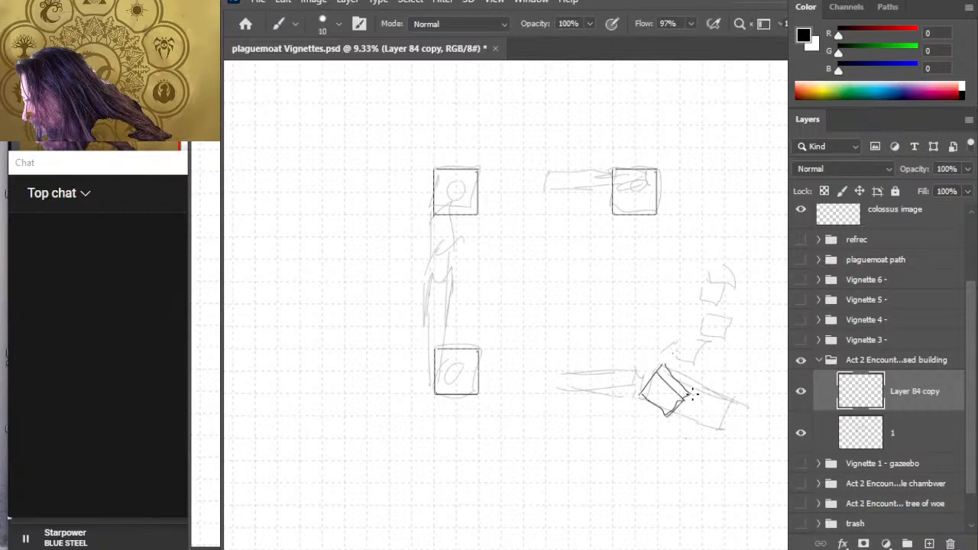
mouse_move(690, 395)
left_mouse_down()
mouse_move(664, 416)
mouse_move(641, 401)
mouse_move(667, 419)
left_mouse_up()
key("e")
key("b")
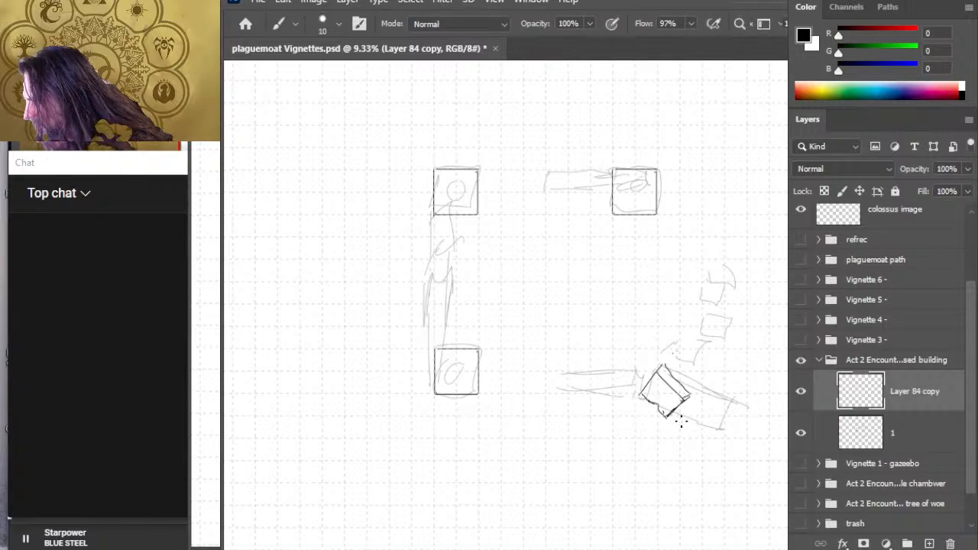
- Erase the tilted pillar's inner diagonal, redraw it as an uneven crack line, and touch up the upper-left edge
key("e")
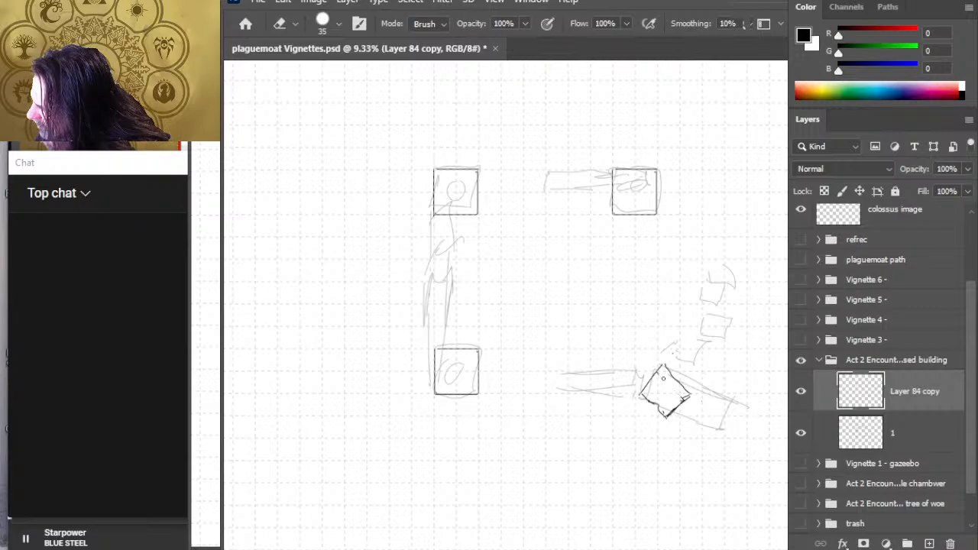
key("b")
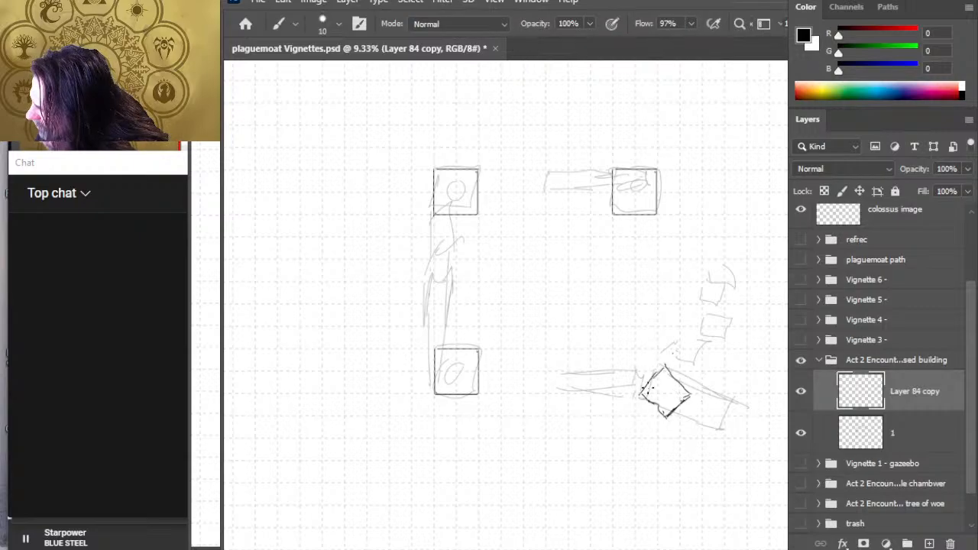
left_click_drag(655, 381, 680, 405)
key("e")
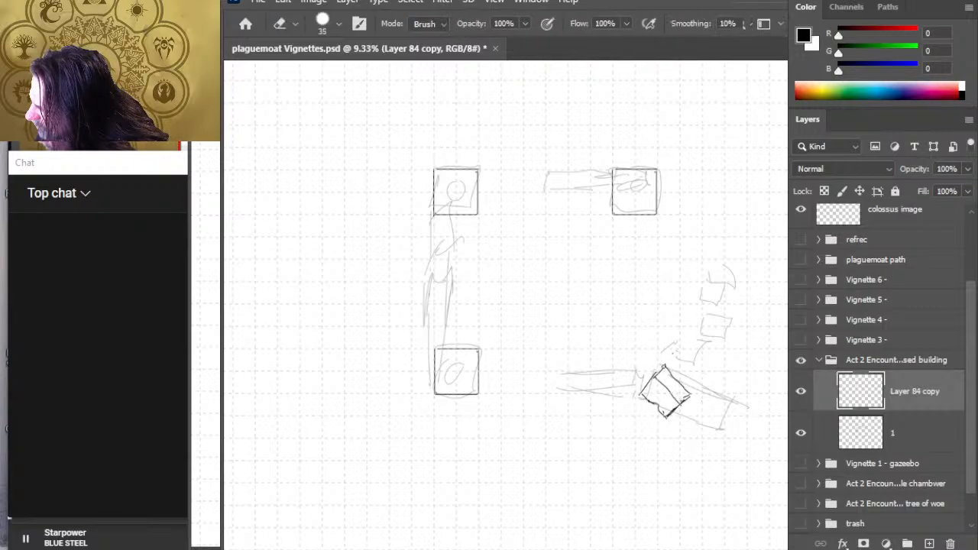
key("b")
key("e")
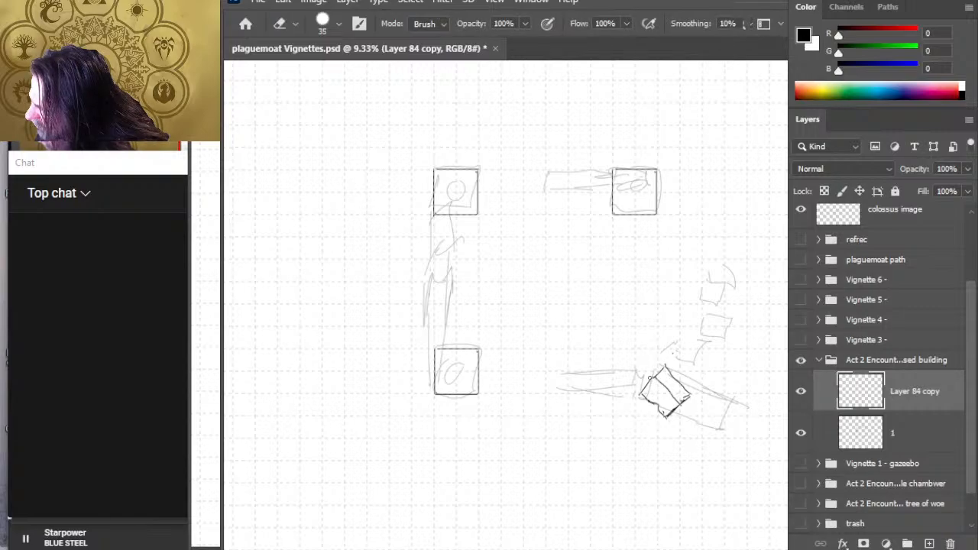
key("b")
left_click_drag(664, 365, 651, 378)
key("e")
key("b")
key("e")
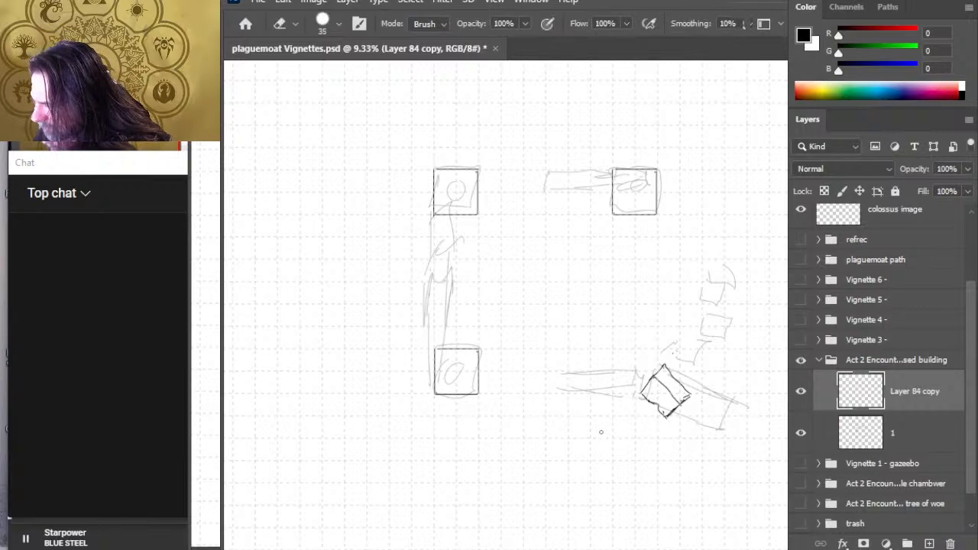
key("b")
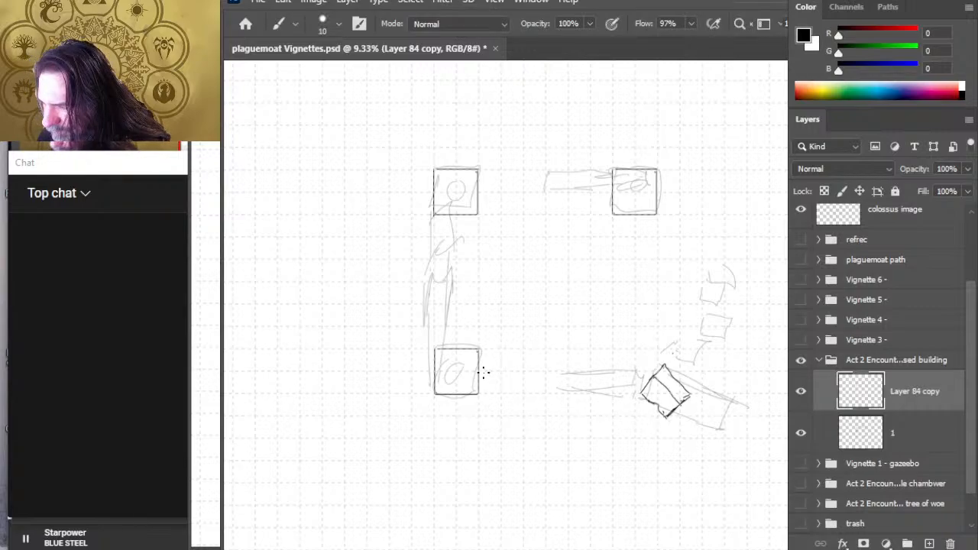
left_click_drag(479, 373, 503, 373)
key("e")
key("b")
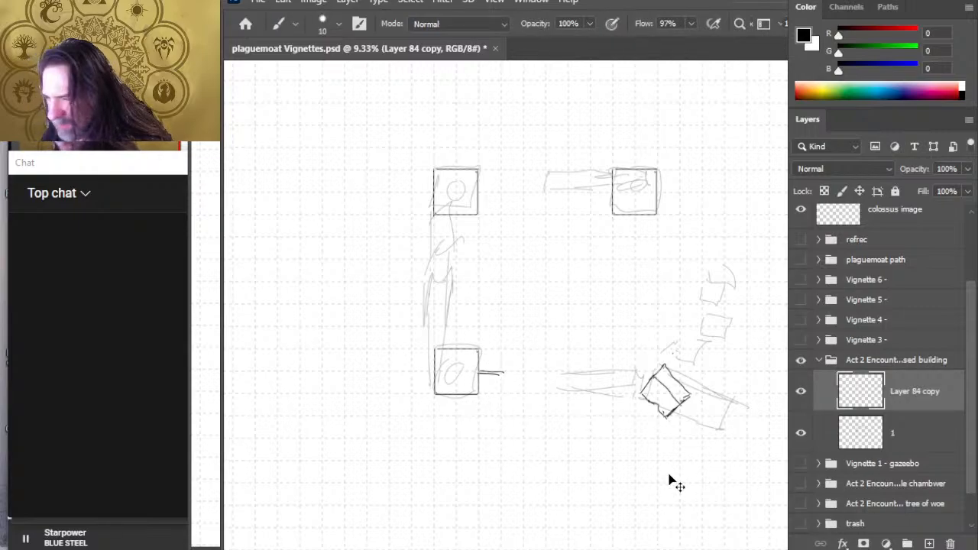
key("ctrl+z")
key("ctrl+z")
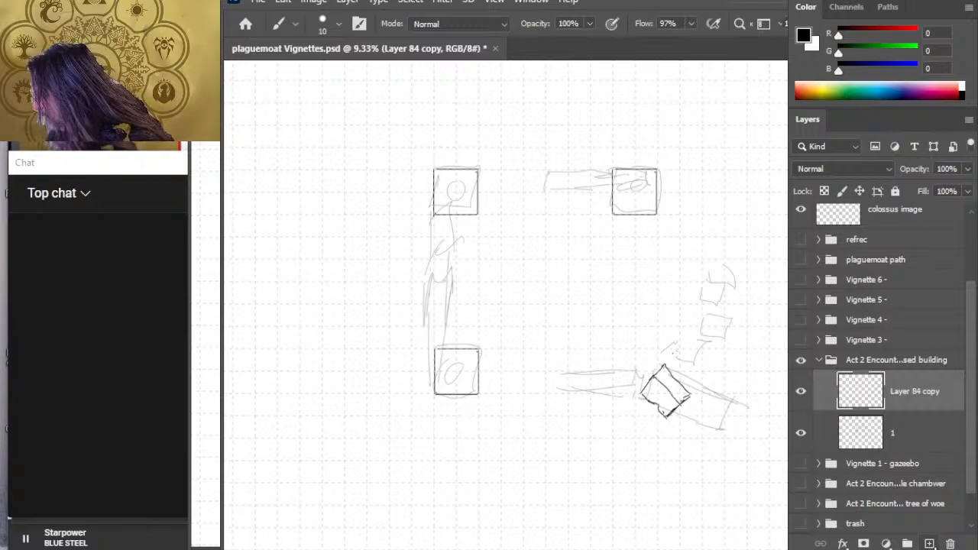
- On a new layer, draw a short broken wall stub right of the lower-left pillar and a vertical wall line joining the left pillars
left_click(928, 543)
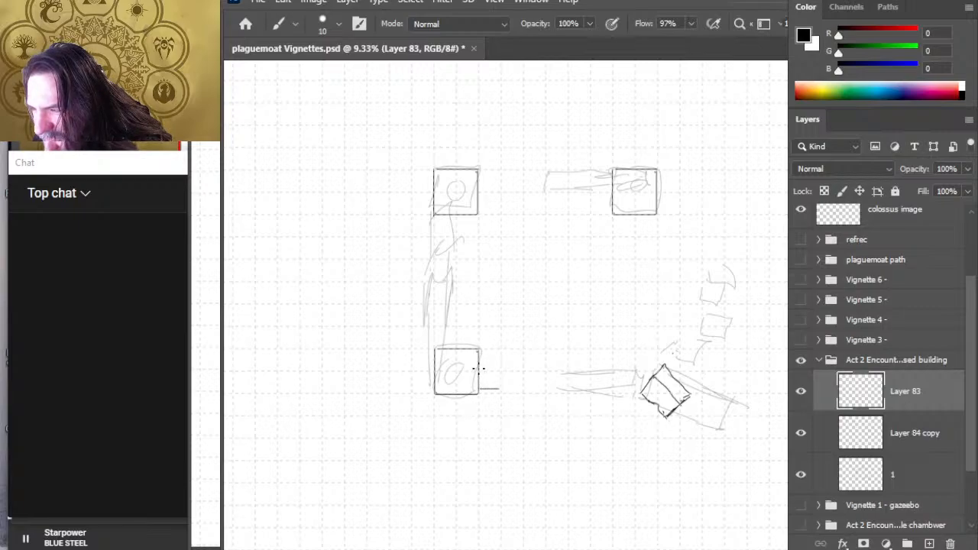
left_click_drag(479, 370, 501, 371)
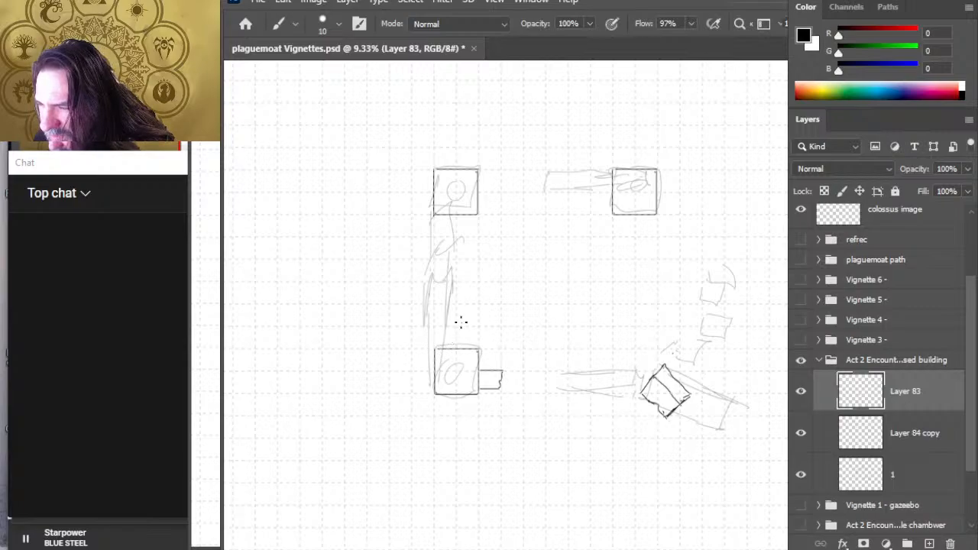
left_click_drag(455, 349, 455, 220)
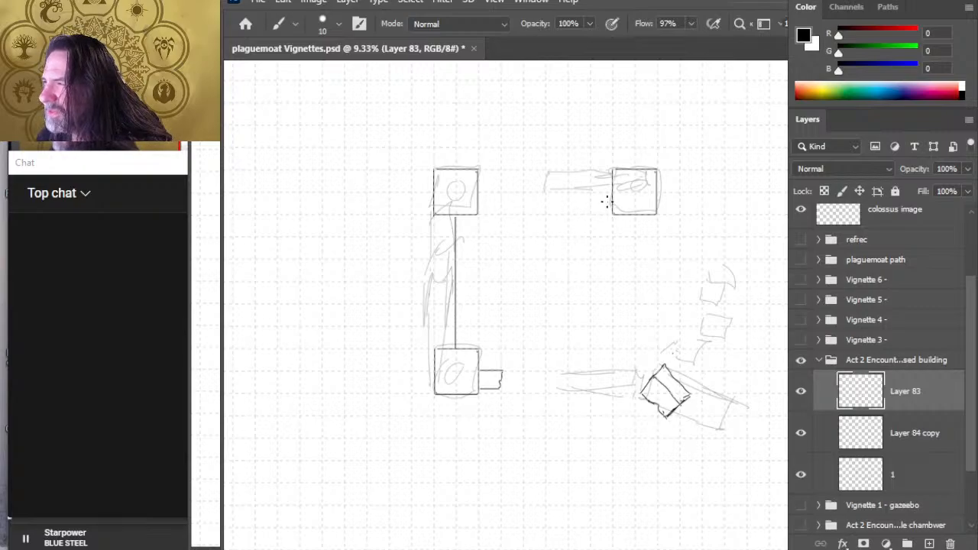
- Draw straight wall lines from the upper-right pillar, one leftward from its side and one downward from its bottom centre
left_click_drag(611, 191, 505, 191)
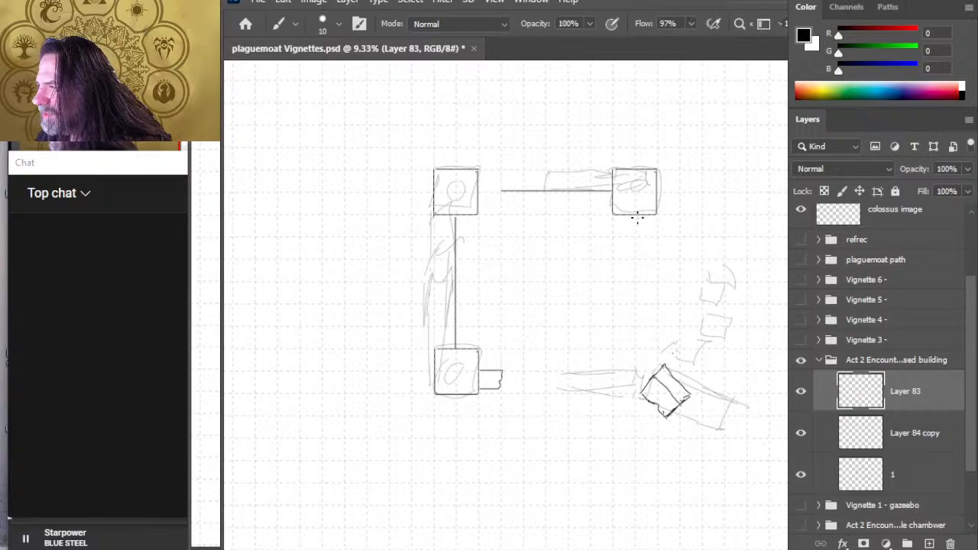
left_click_drag(637, 217, 637, 271)
key("ctrl+z")
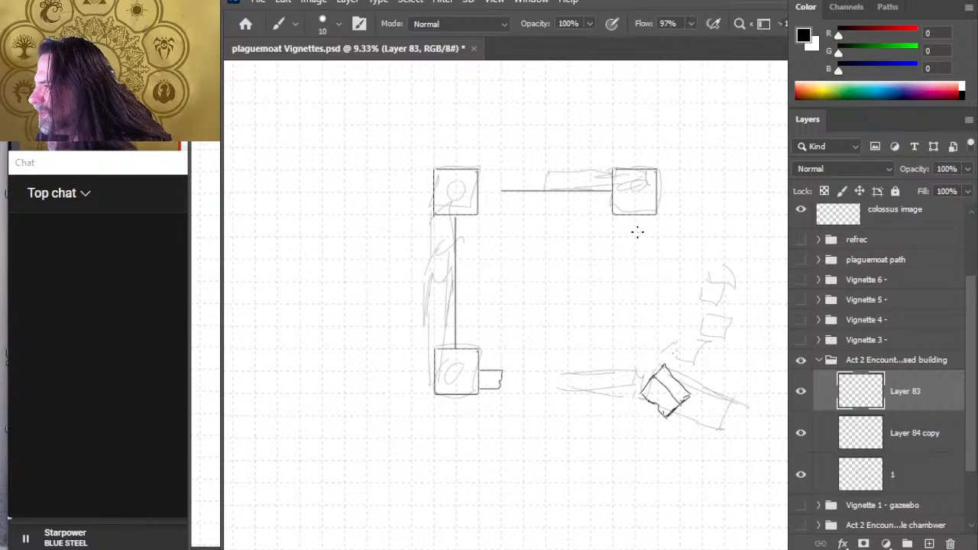
left_click_drag(634, 216, 635, 337)
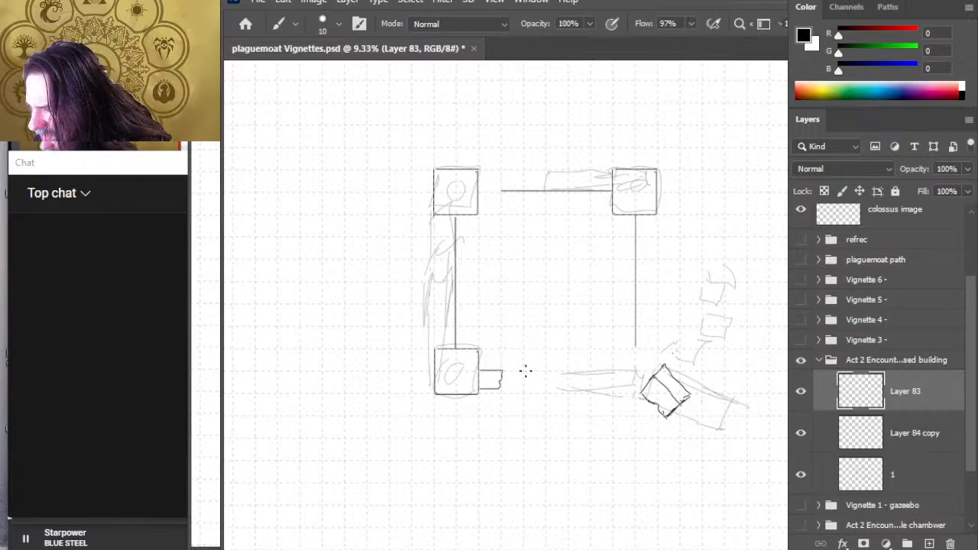
- Draw two parallel horizontal lines for the lower wall between the broken stub and the tilted pillar, trimming the upper line's right end
left_click_drag(525, 371, 620, 372)
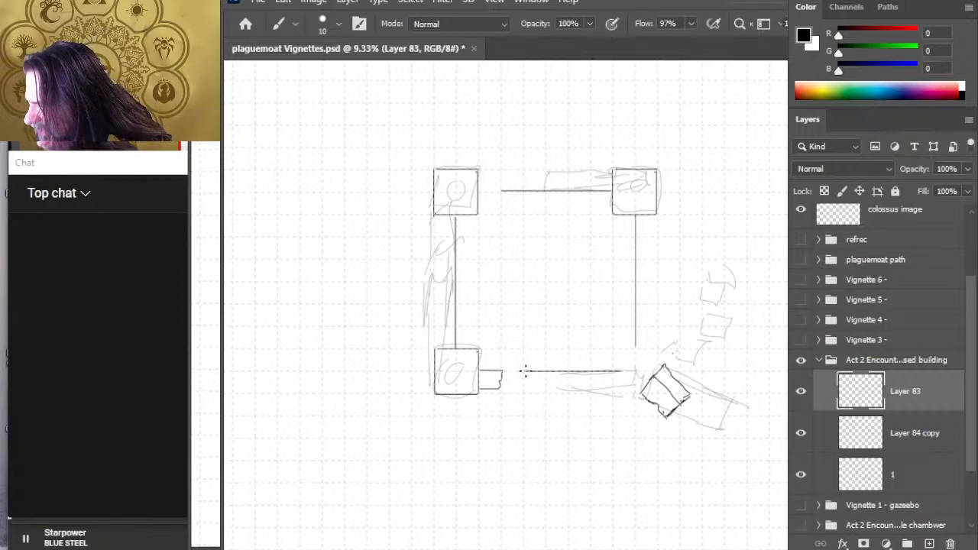
key("e")
key("b")
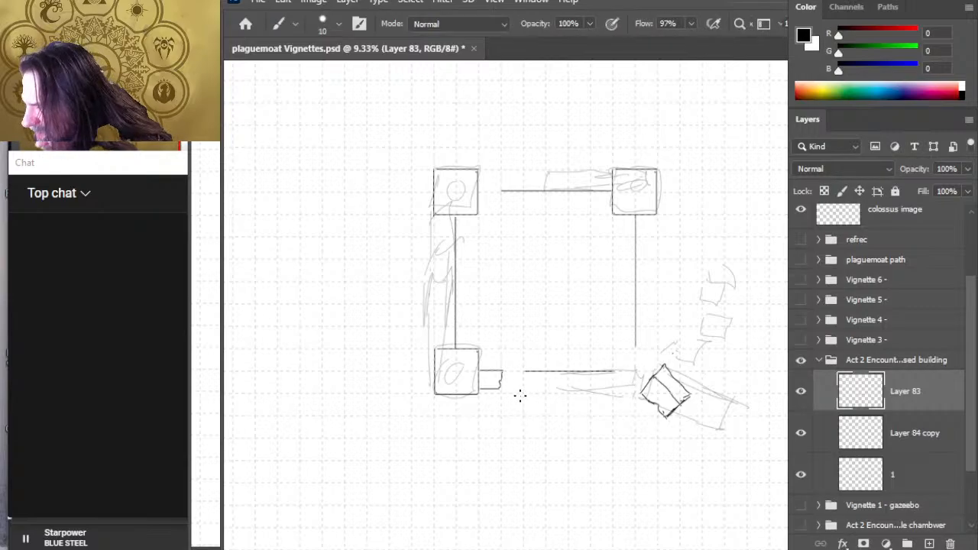
left_click_drag(526, 388, 597, 388)
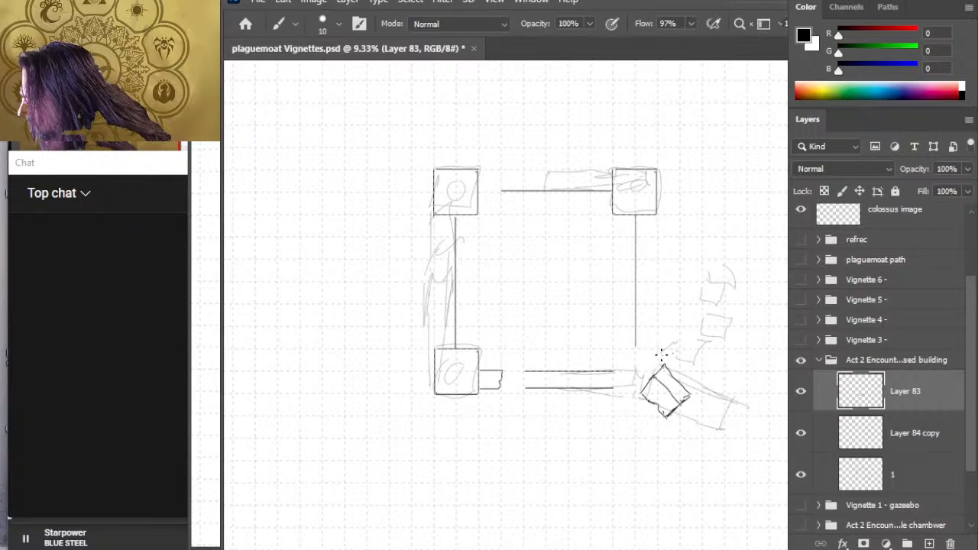
left_click_drag(649, 346, 649, 281)
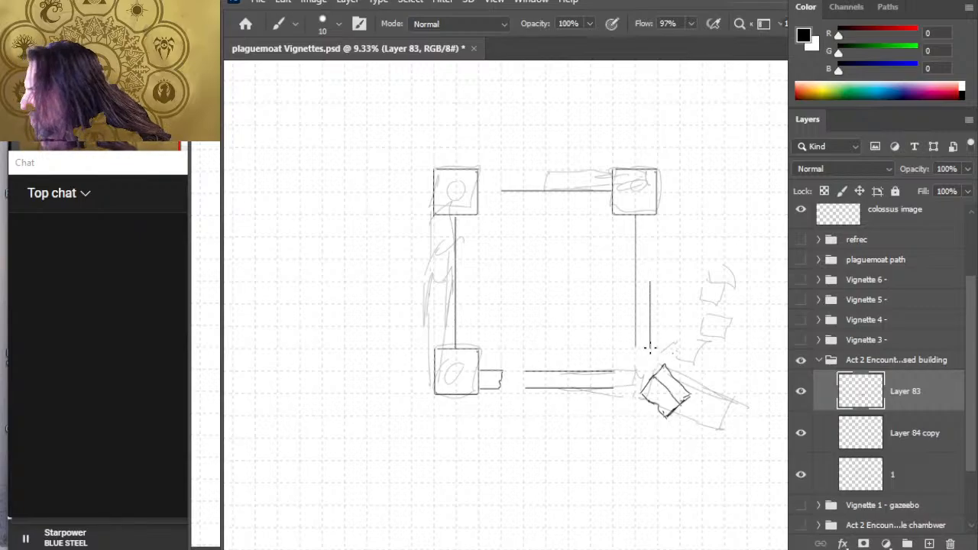
key("ctrl+z")
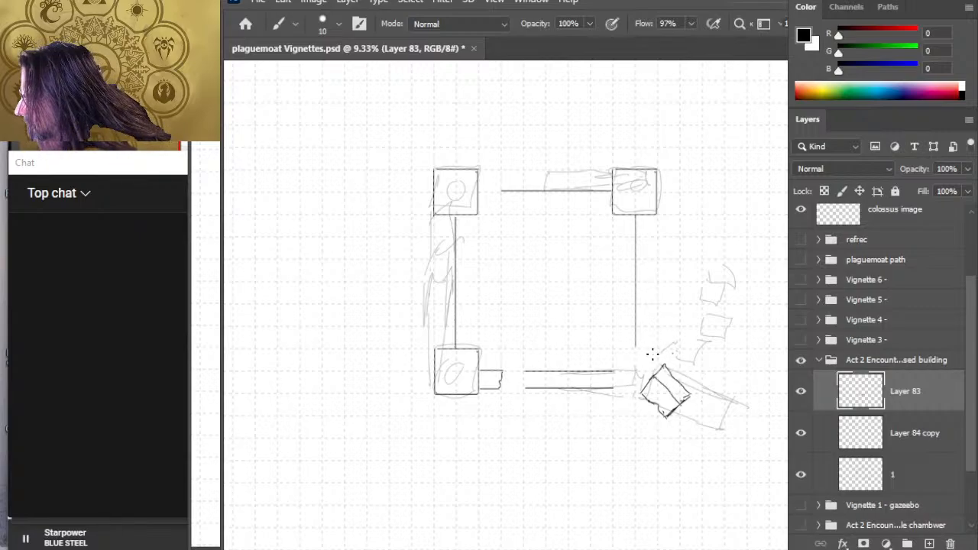
- Draw a second parallel line for the right wall below the upper-right pillar and one for the upper wall leftward from it
left_click_drag(649, 350, 648, 219)
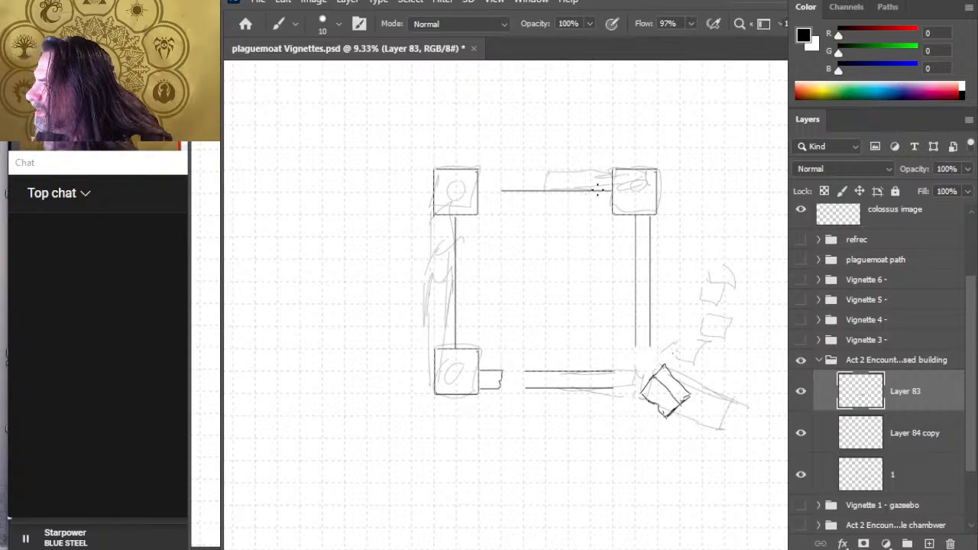
left_click_drag(611, 174, 522, 174)
key("ctrl+z")
left_click_drag(612, 175, 492, 176)
key("e")
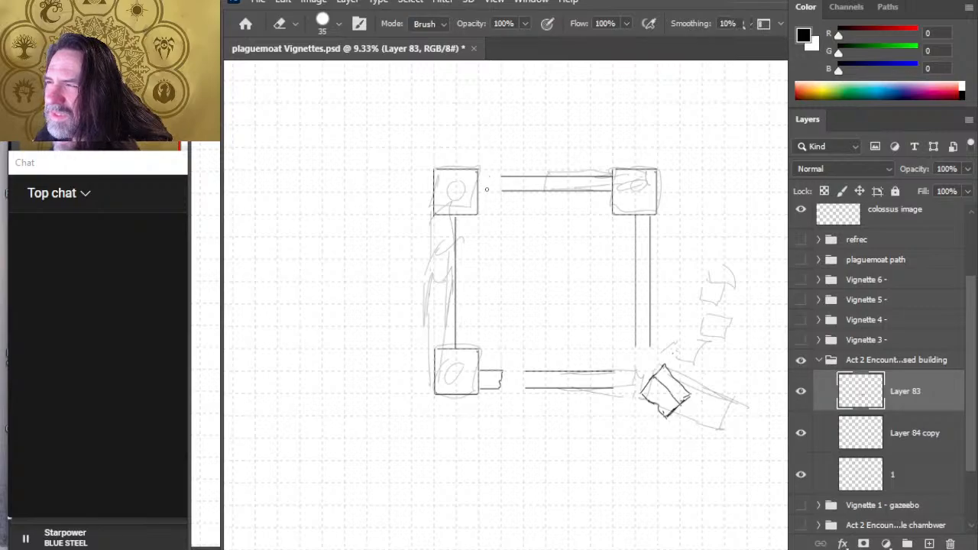
key("r")
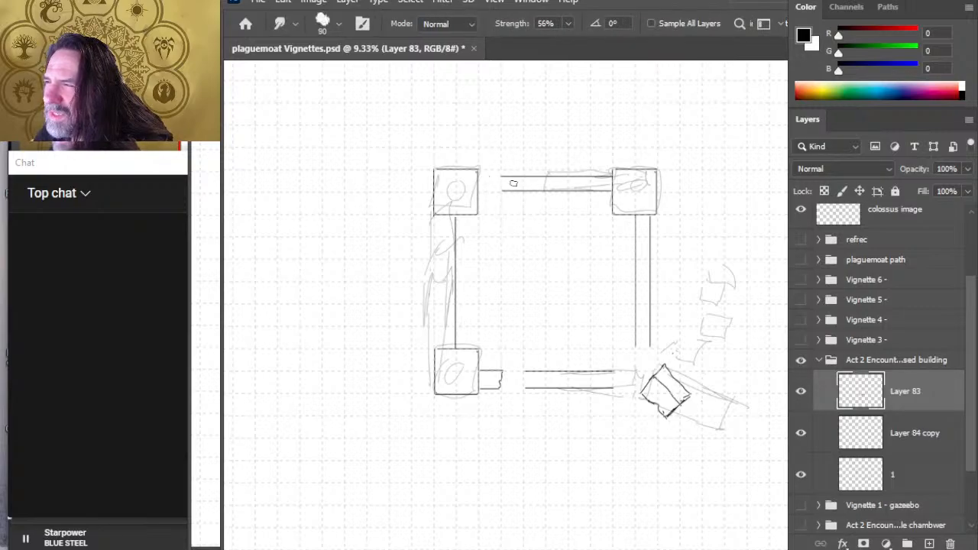
key("bracketright")
key("bracketright")
key("bracketright")
key("bracketright")
key("bracketright")
key("bracketright")
key("bracketright")
key("bracketright")
key("bracketright")
key("bracketright")
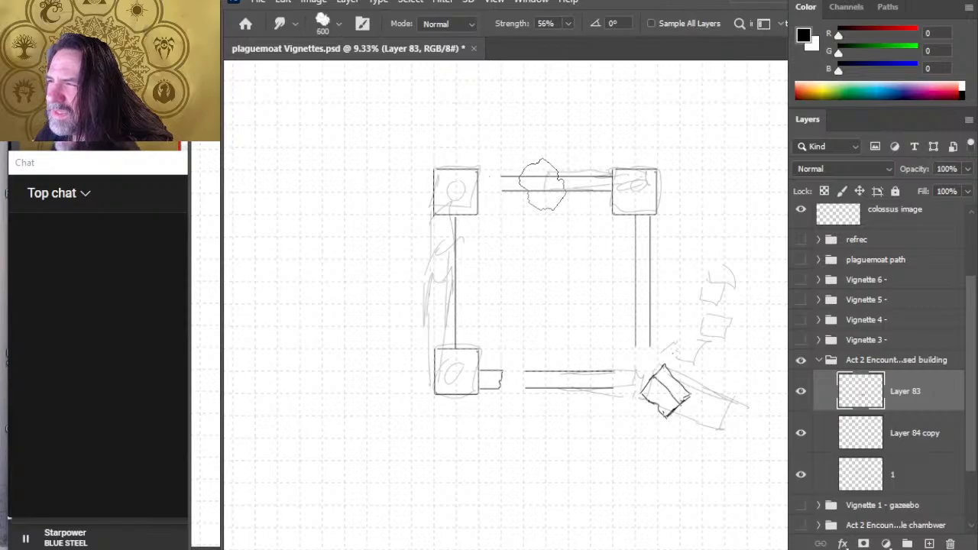
key("ctrl+z")
- Extend the upper wall's lines to the upper-left pillar and draw the left wall's outer vertical line down to the lower-left pillar
key("e")
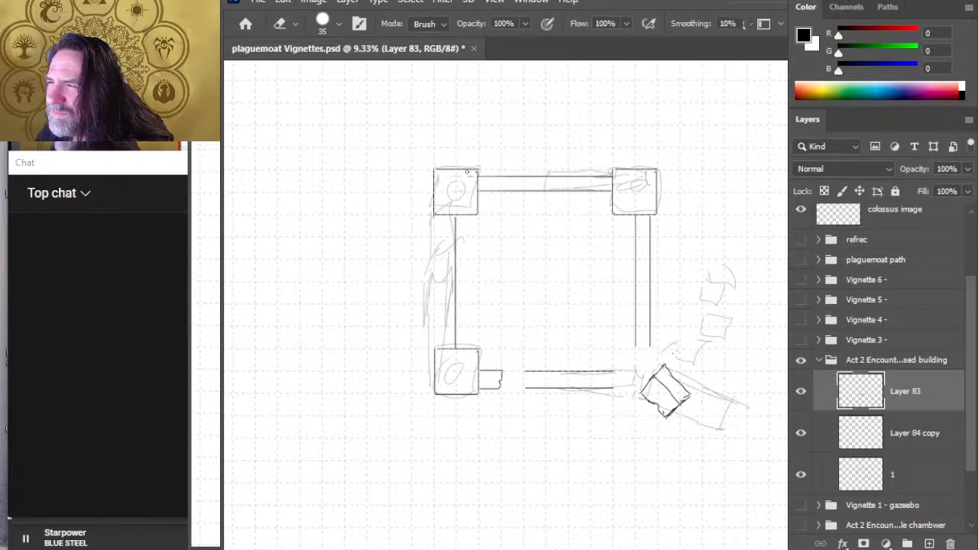
key("b")
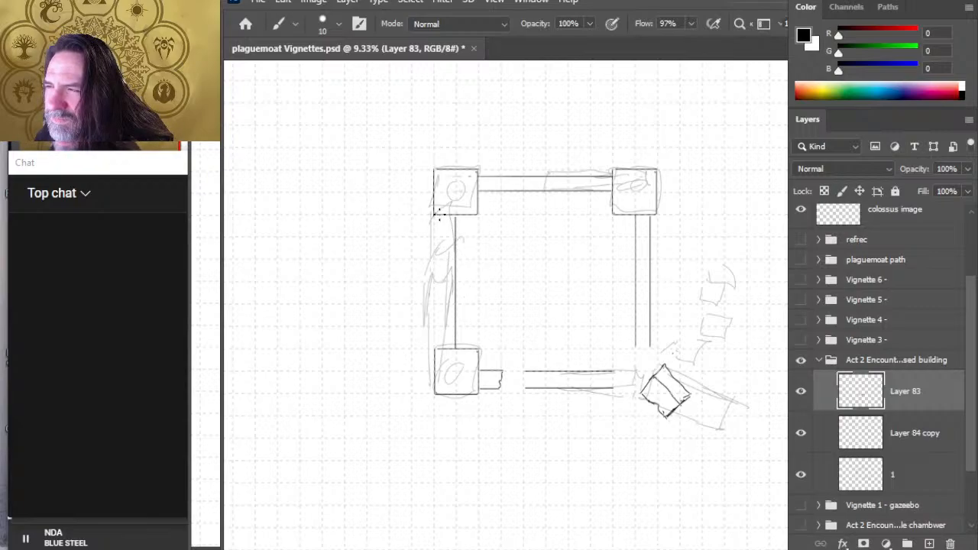
left_click_drag(438, 216, 439, 348)
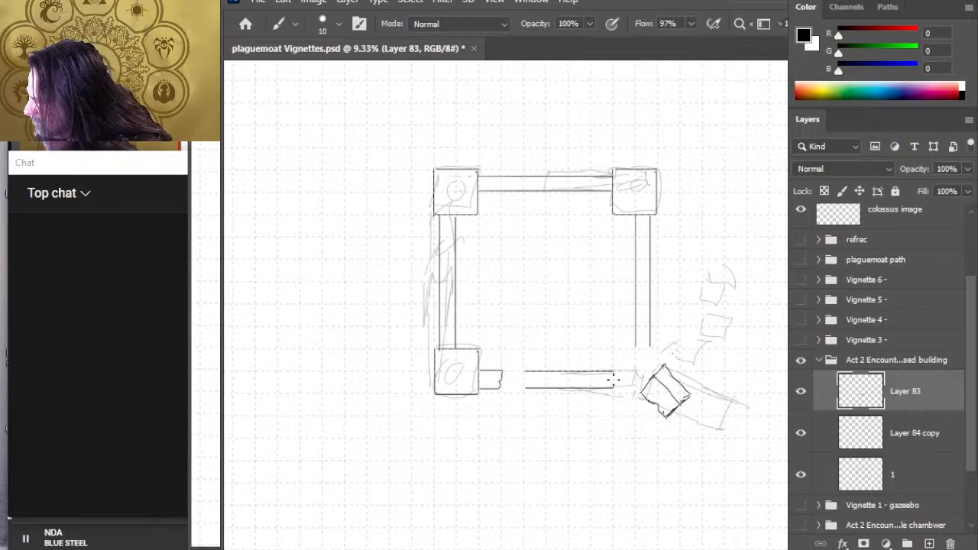
- Erase the right part of the lower wall's two lines and close the remaining piece with a jagged broken end
key("e")
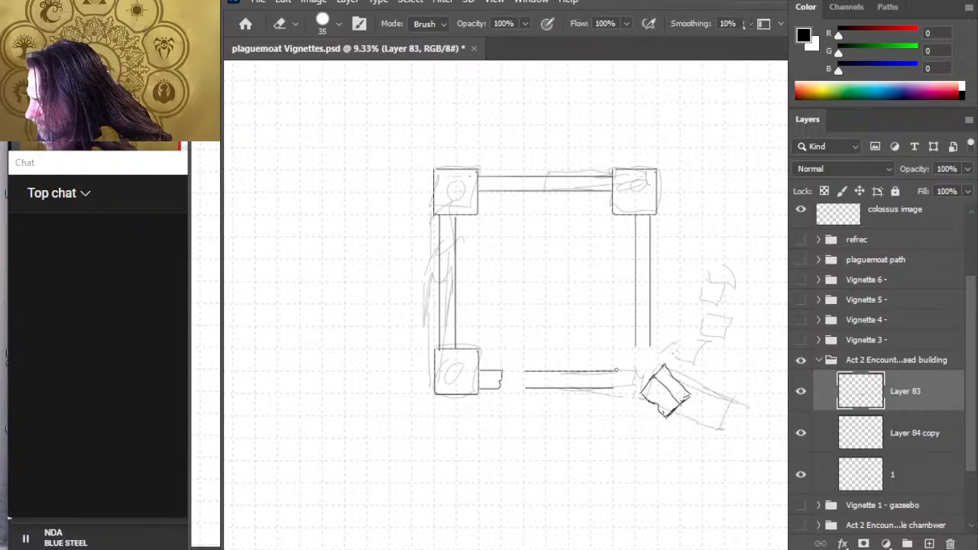
left_click_drag(580, 371, 615, 370)
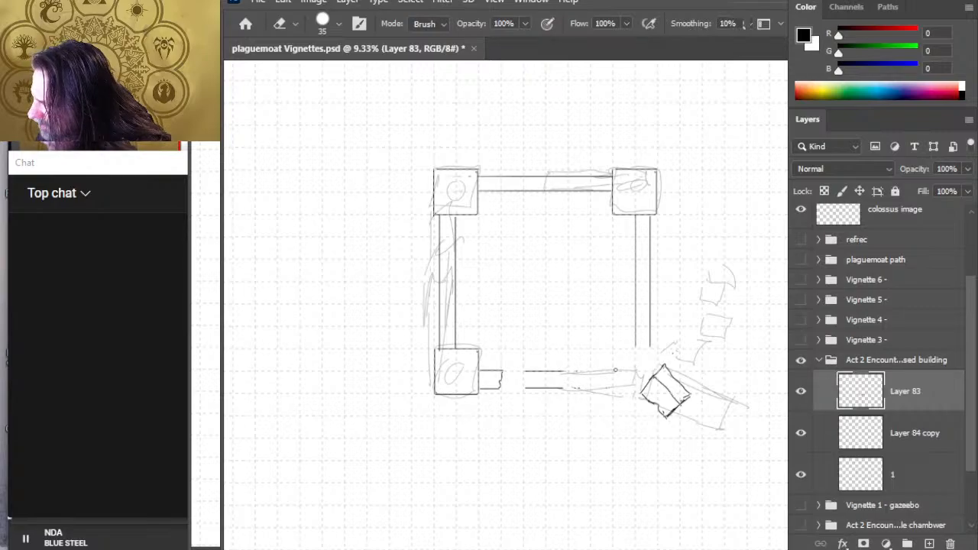
left_click_drag(615, 370, 552, 374)
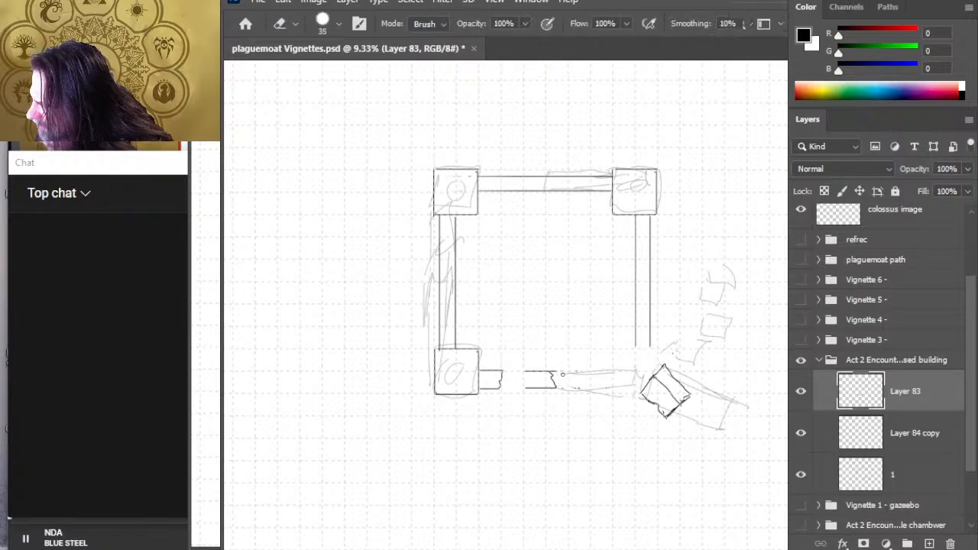
- Draw two irregular rubble chunks falling down and rightward from the lower wall's broken end
key("b")
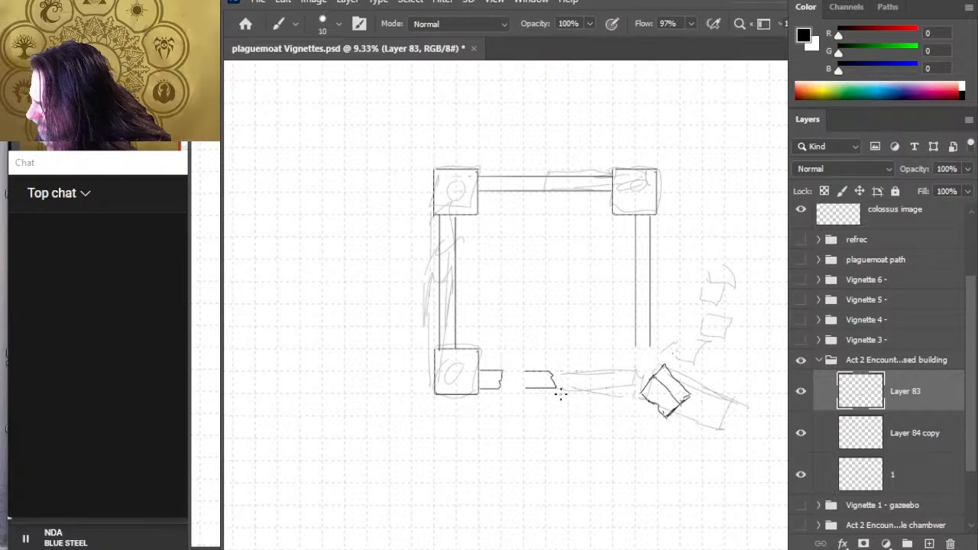
mouse_move(561, 393)
left_mouse_down()
mouse_move(571, 387)
mouse_move(556, 394)
mouse_move(562, 407)
mouse_move(576, 398)
mouse_move(590, 412)
mouse_move(568, 405)
mouse_move(584, 404)
mouse_move(599, 418)
mouse_move(608, 404)
mouse_move(609, 431)
left_mouse_up()
key("e")
key("b")
key("e")
key("b")
key("e")
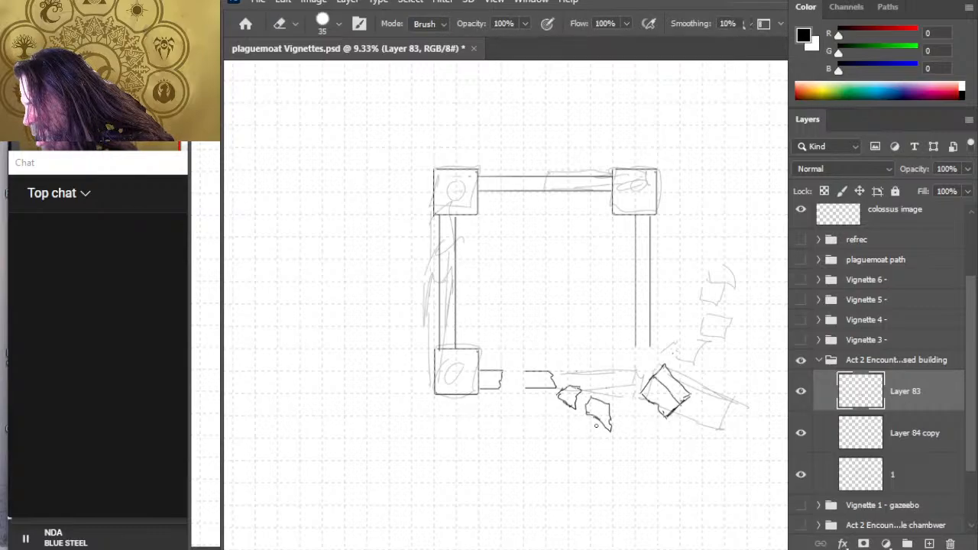
- Add smaller rubble chunks along the underside of the first two, plus a tiny fragment at the left
key("b")
mouse_move(588, 413)
left_mouse_down()
mouse_move(577, 420)
mouse_move(590, 434)
mouse_move(573, 424)
mouse_move(623, 441)
left_mouse_up()
mouse_move(562, 411)
left_mouse_down()
mouse_move(559, 420)
mouse_move(575, 414)
mouse_move(551, 412)
left_mouse_up()
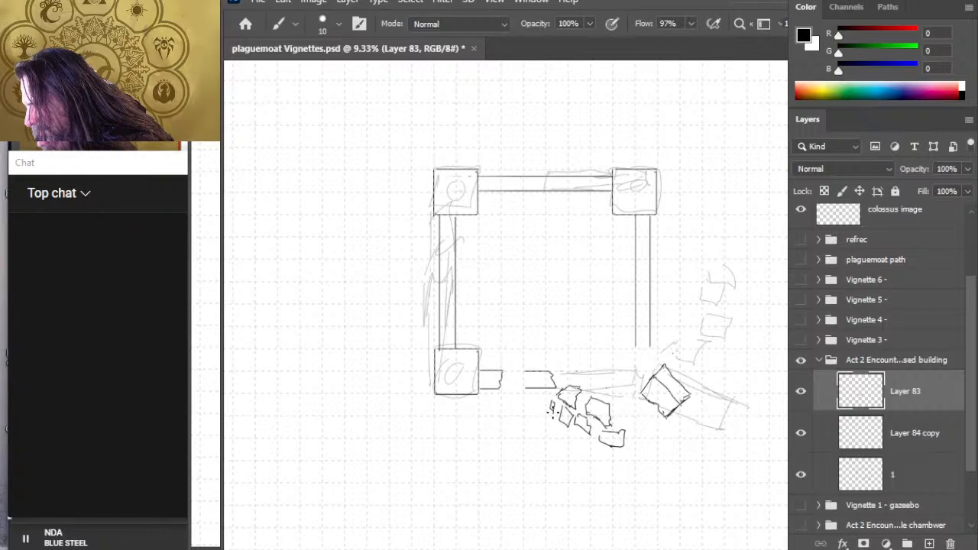
- Fill the gap between the rubble chunks and the tilted pillar with more small angular stones, cleaning up their outlines
mouse_move(616, 407)
left_mouse_down()
mouse_move(632, 428)
mouse_move(643, 415)
mouse_move(632, 434)
mouse_move(622, 419)
mouse_move(637, 420)
mouse_move(632, 440)
mouse_move(652, 424)
left_mouse_up()
key("e")
key("b")
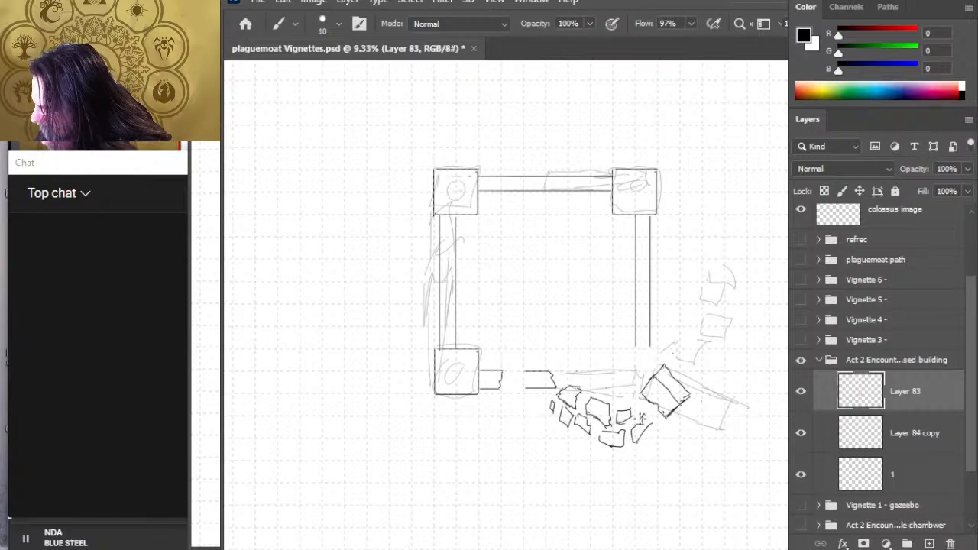
key("e")
key("b")
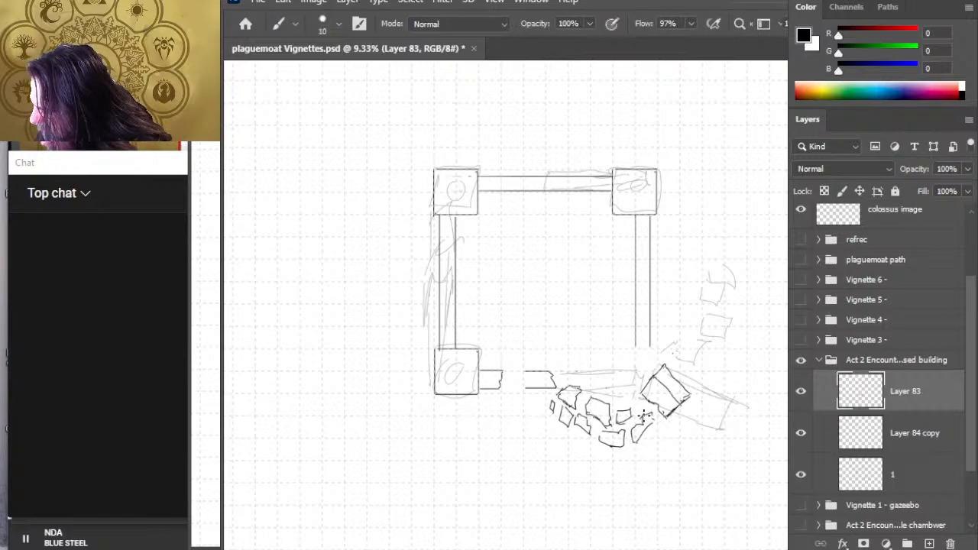
left_click_drag(649, 415, 631, 417)
mouse_move(638, 400)
left_mouse_down()
mouse_move(620, 410)
mouse_move(641, 422)
left_mouse_up()
key("e")
key("b")
- Erase the lower ends of the right wall's lines and draw three rubble stones rising up-right from the tilted pillar
key("e")
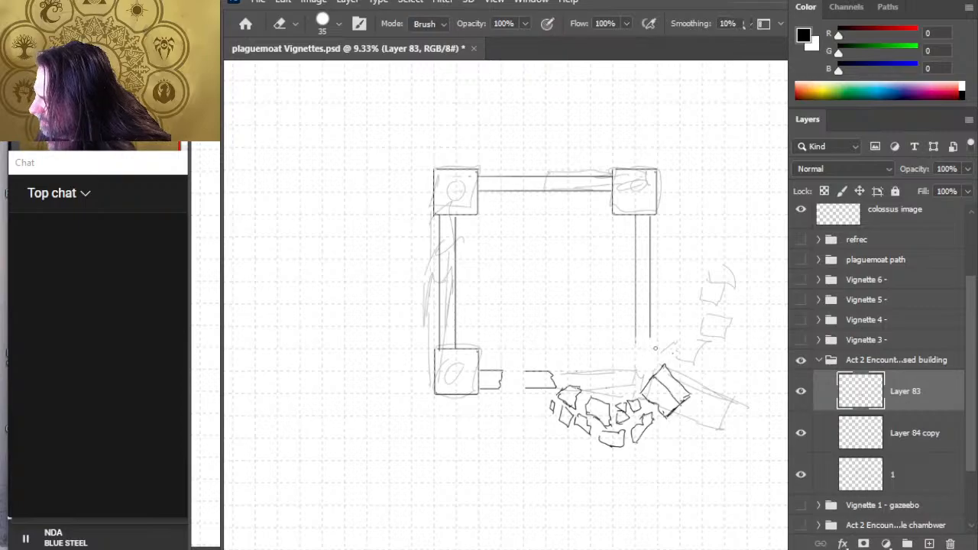
key("b")
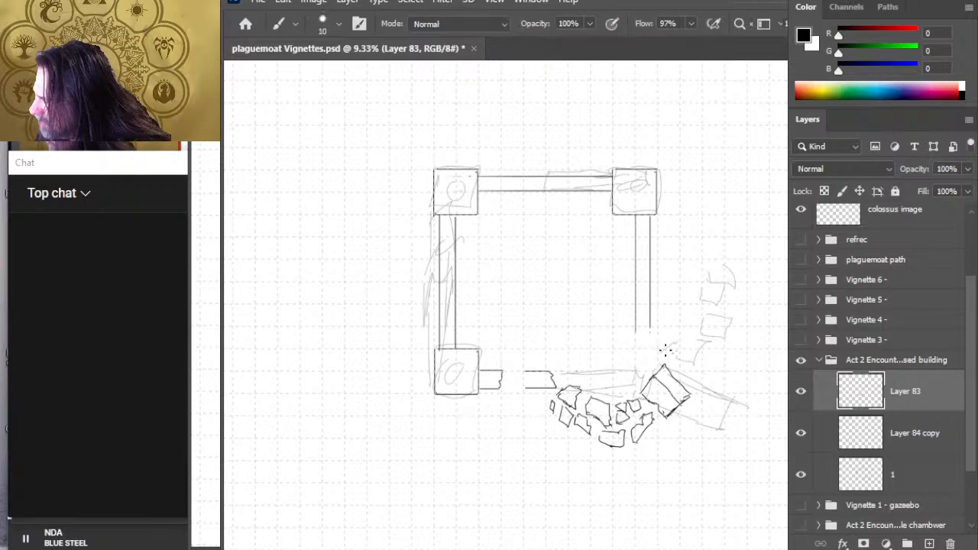
mouse_move(670, 358)
left_mouse_down()
mouse_move(685, 349)
mouse_move(692, 368)
mouse_move(672, 361)
mouse_move(682, 368)
mouse_move(686, 337)
mouse_move(683, 352)
mouse_move(695, 349)
mouse_move(692, 329)
mouse_move(693, 346)
mouse_move(703, 334)
left_mouse_up()
key("e")
key("b")
key("e")
key("b")
key("e")
key("b")
key("e")
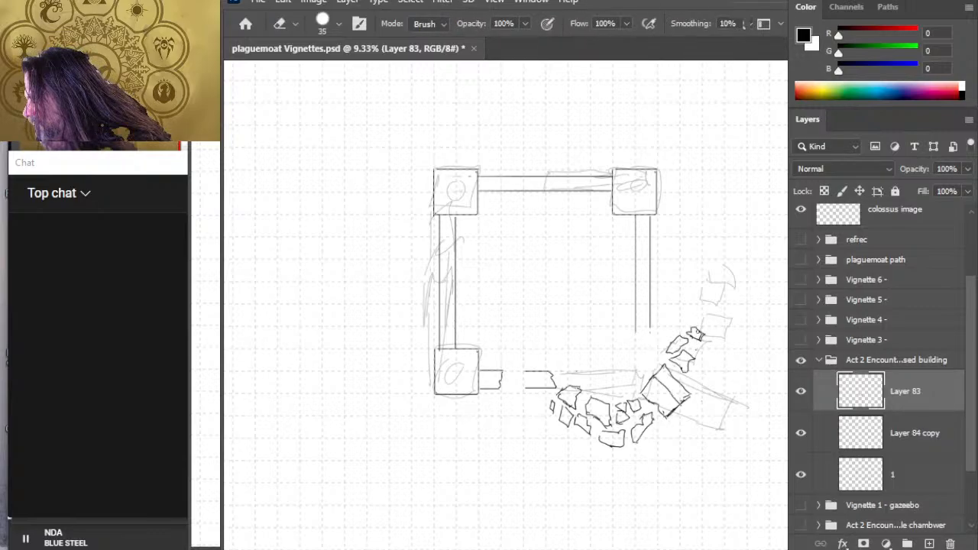
- Add two stones at the upper end of the right rubble trail and trim the outline of the stone below them
key("b")
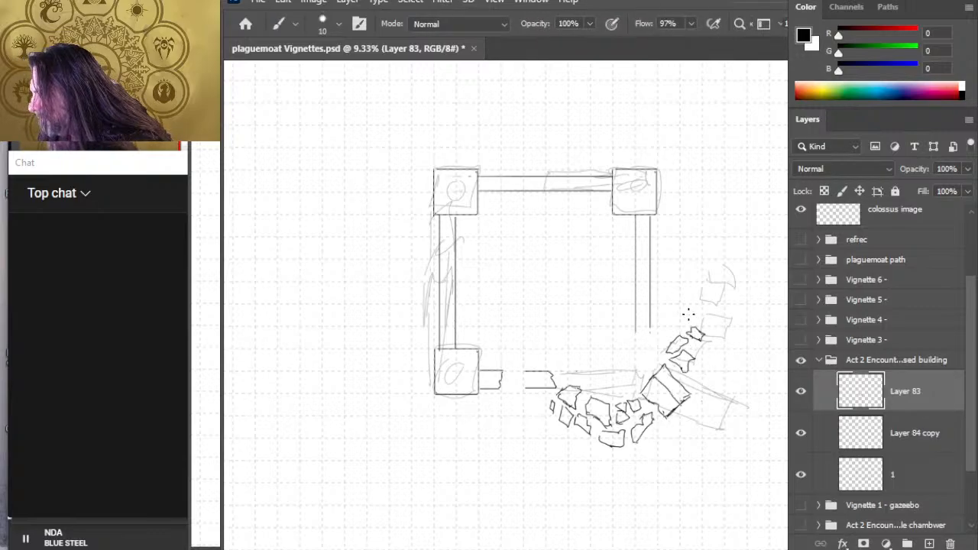
left_click_drag(683, 323, 706, 304)
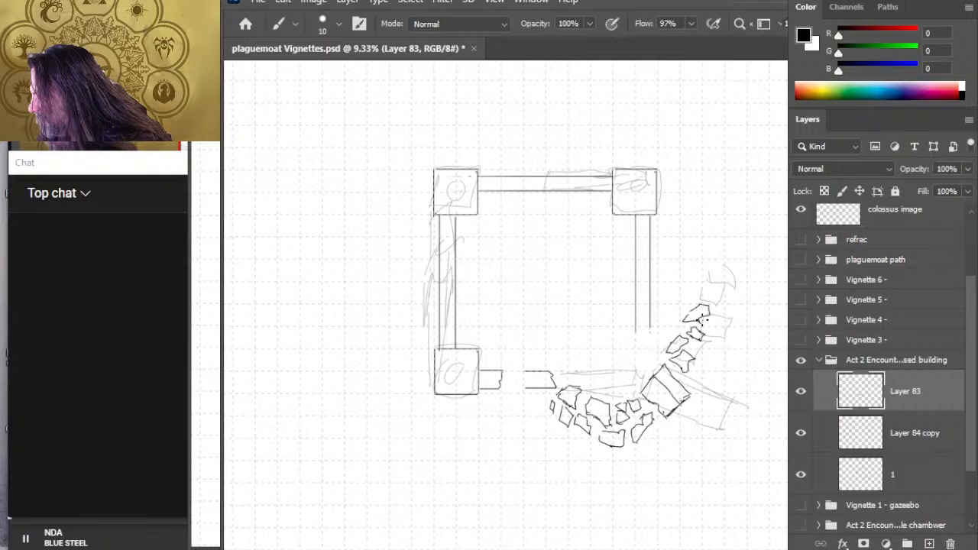
key("e")
key("b")
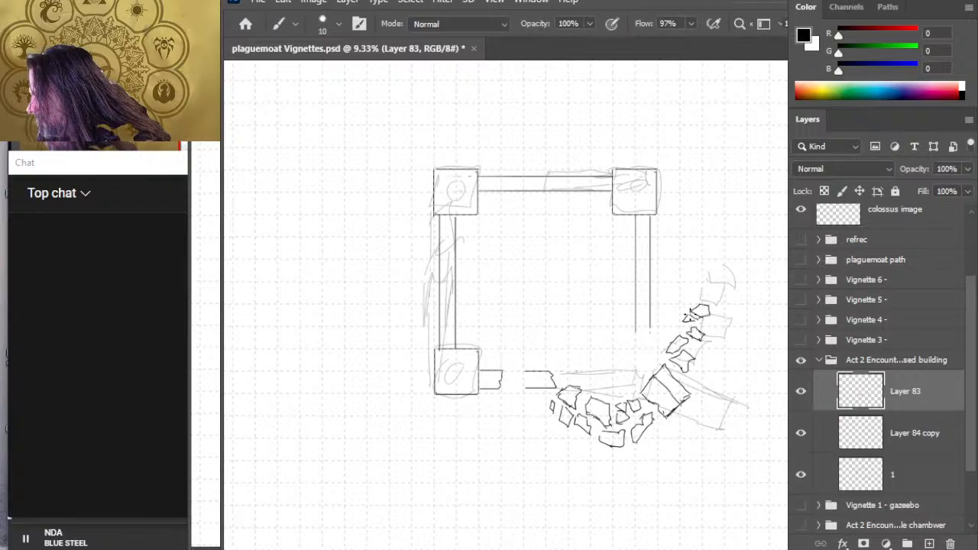
key("e")
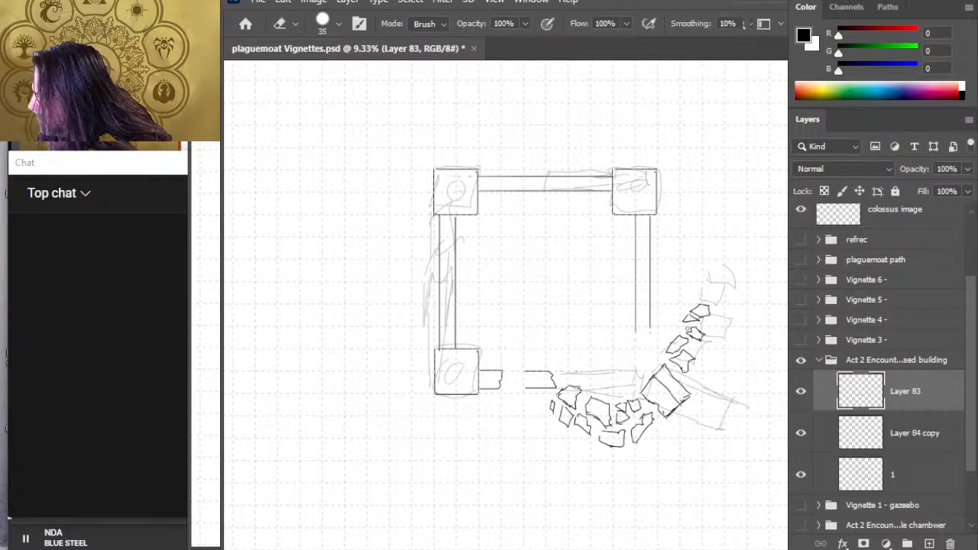
key("b")
key("e")
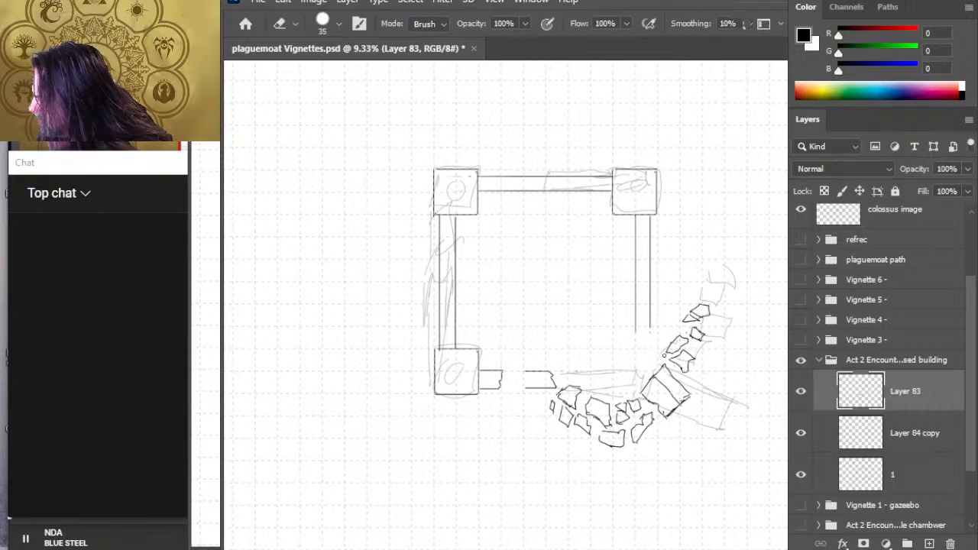
- Erase and redraw the outlines of the two rubble stones just above the tilted pillar to reshape them
key("b")
key("e")
key("b")
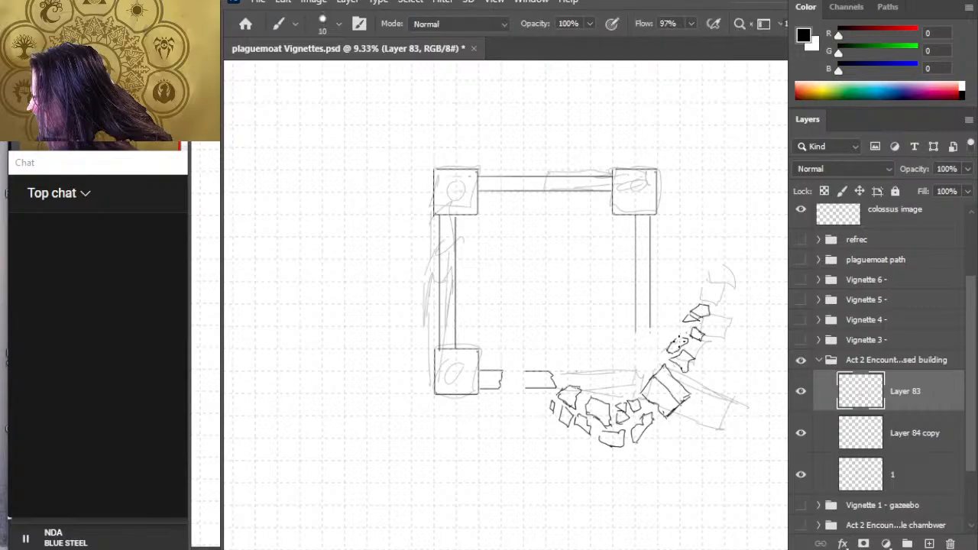
key("e")
key("b")
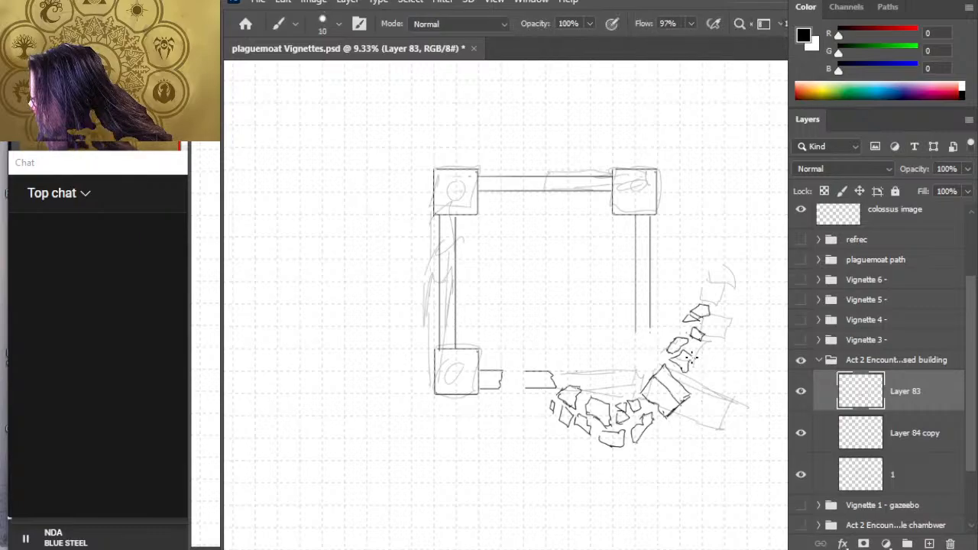
key("e")
key("b")
key("e")
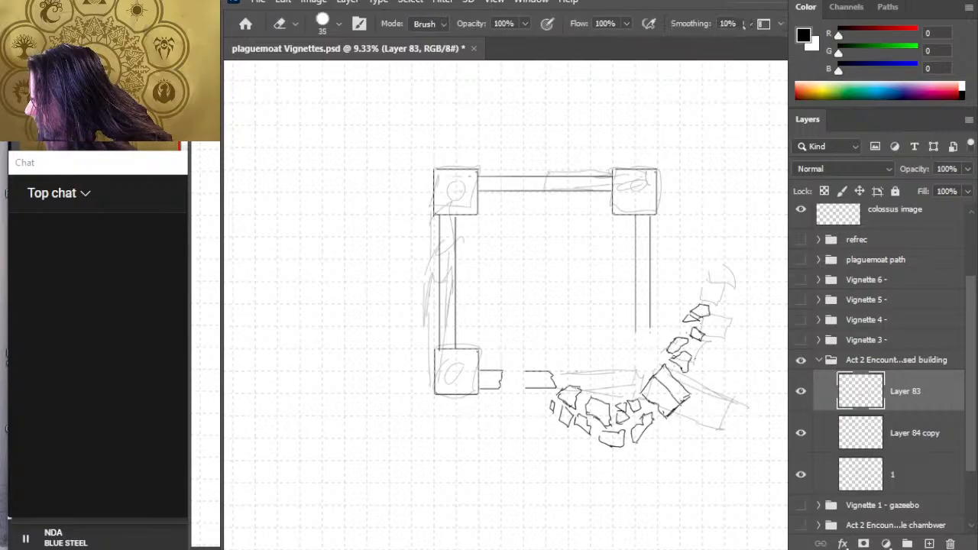
key("b")
key("e")
key("b")
key("e")
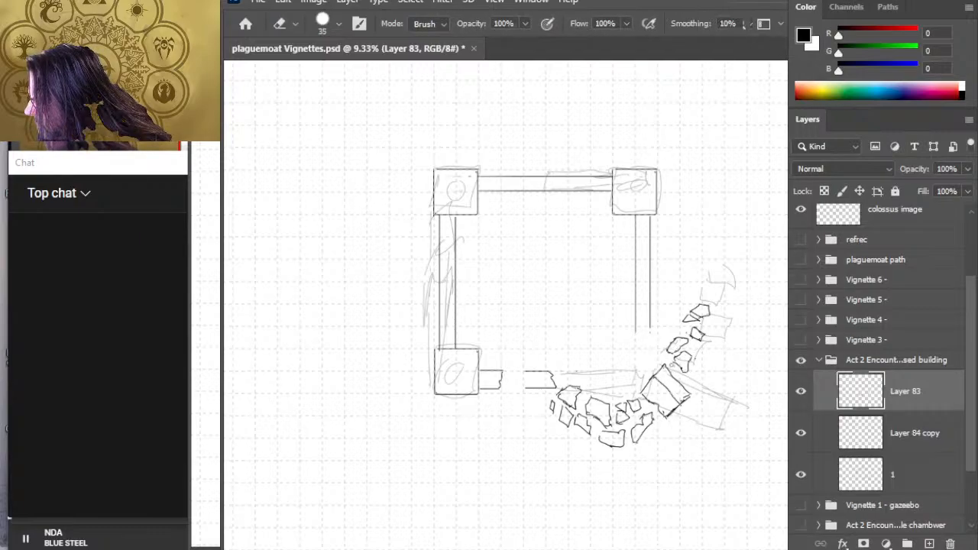
key("b")
key("e")
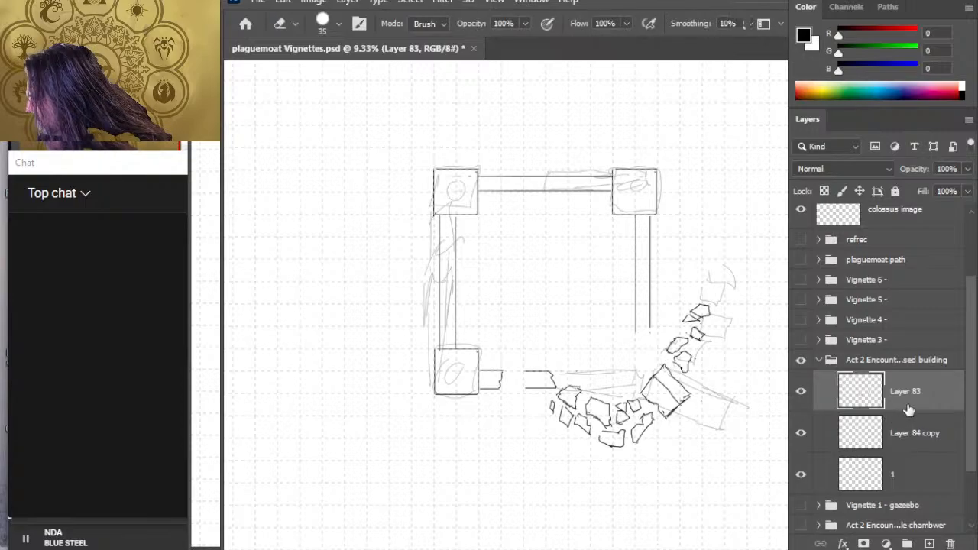
- On Layer 84 copy, touch up the tilted pillar's top corner and rework its inner crack line
left_click(931, 434)
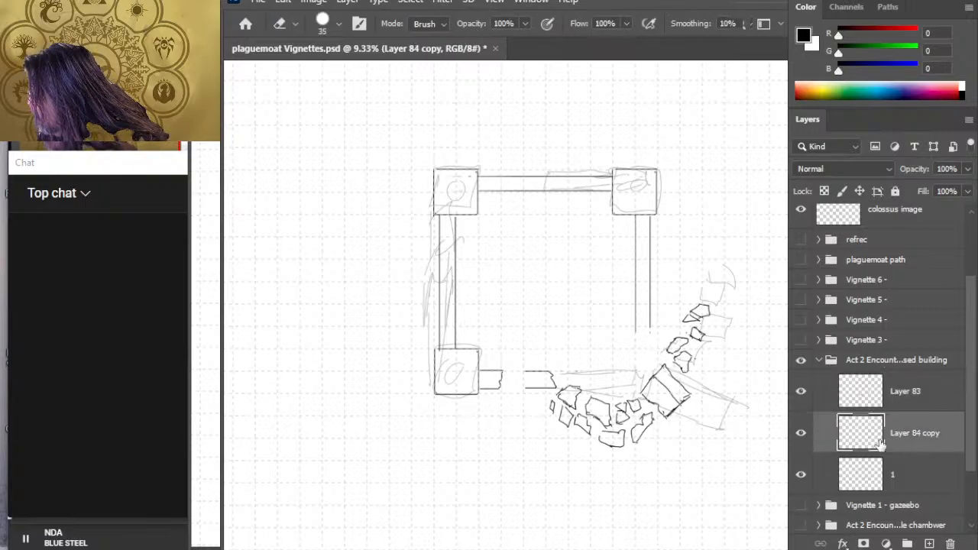
key("b")
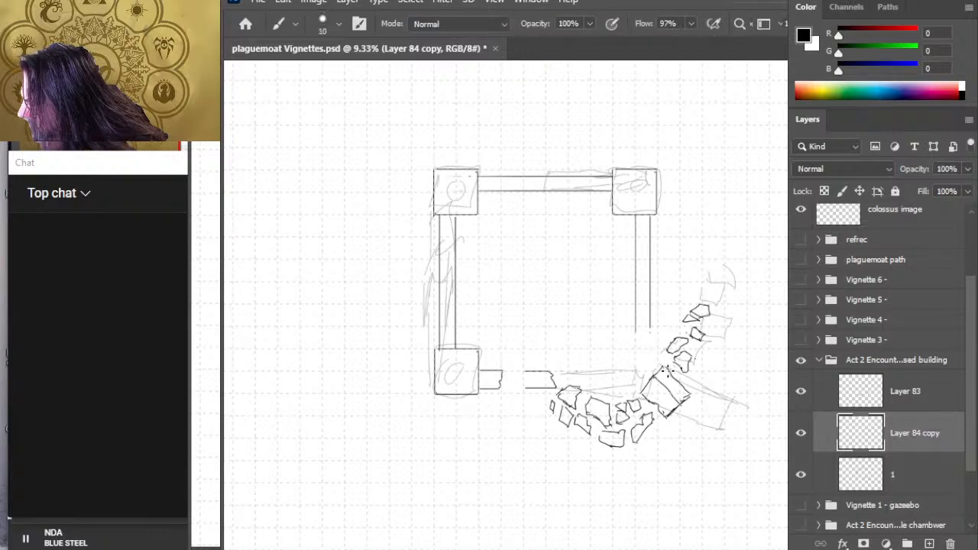
key("e")
key("b")
key("e")
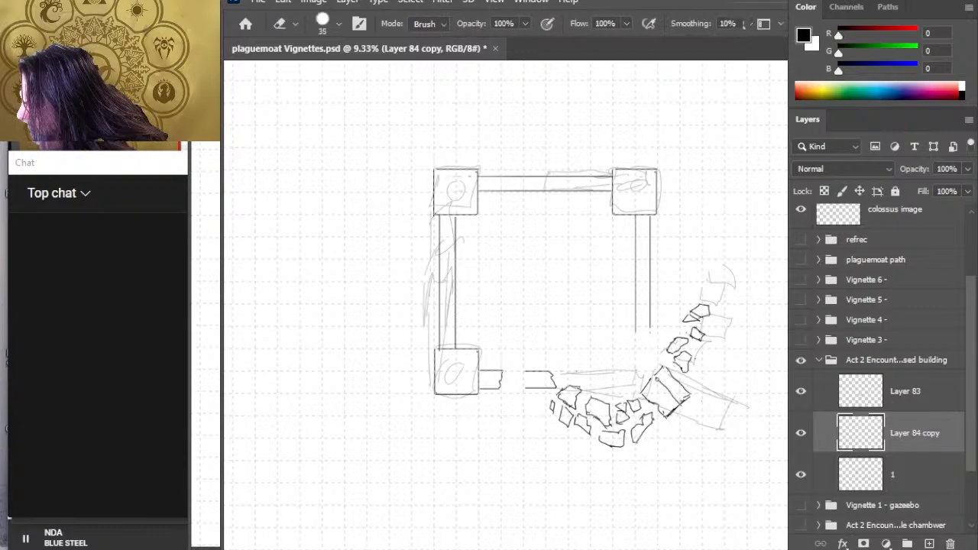
key("b")
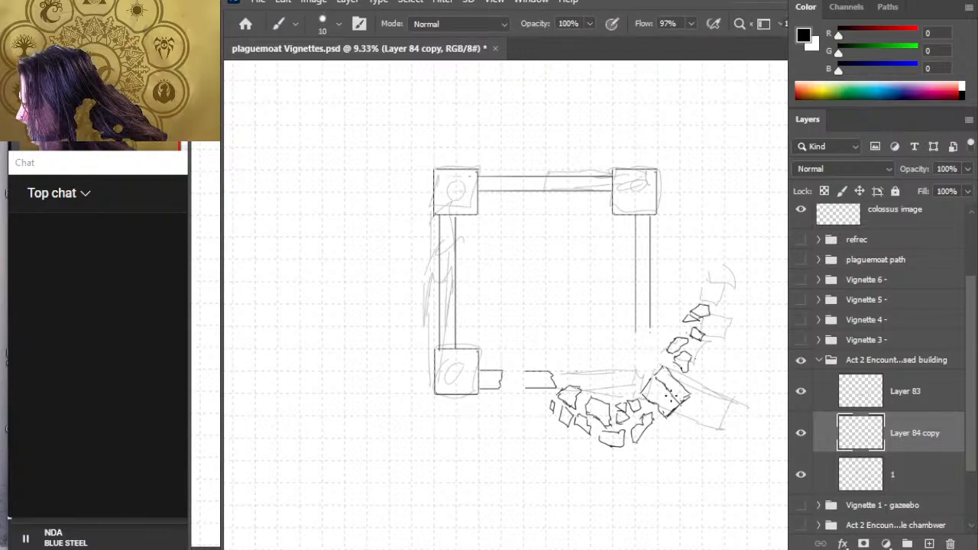
key("e")
key("b")
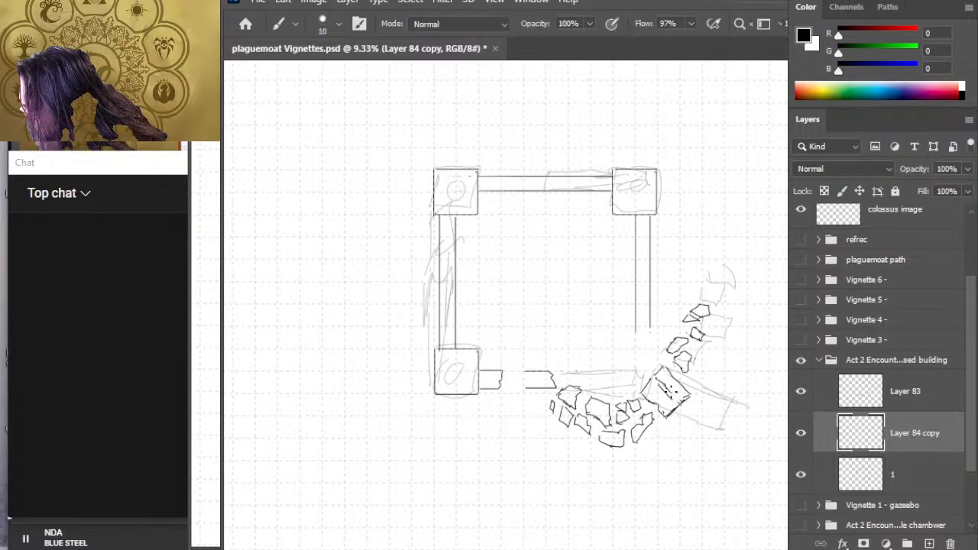
- Erase part of the tilted pillar's crack and redraw it with a branch running toward the pillar's lower-left edge
key("e")
mouse_move(671, 392)
left_mouse_down()
mouse_move(679, 403)
mouse_move(666, 399)
mouse_move(658, 411)
mouse_move(660, 401)
mouse_move(658, 410)
left_mouse_up()
key("b")
key("e")
key("b")
key("e")
key("b")
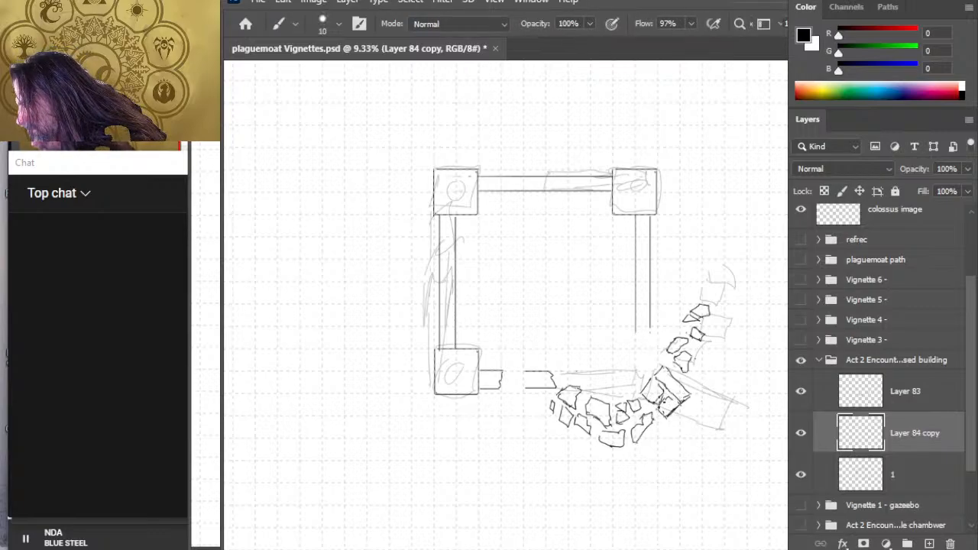
key("e")
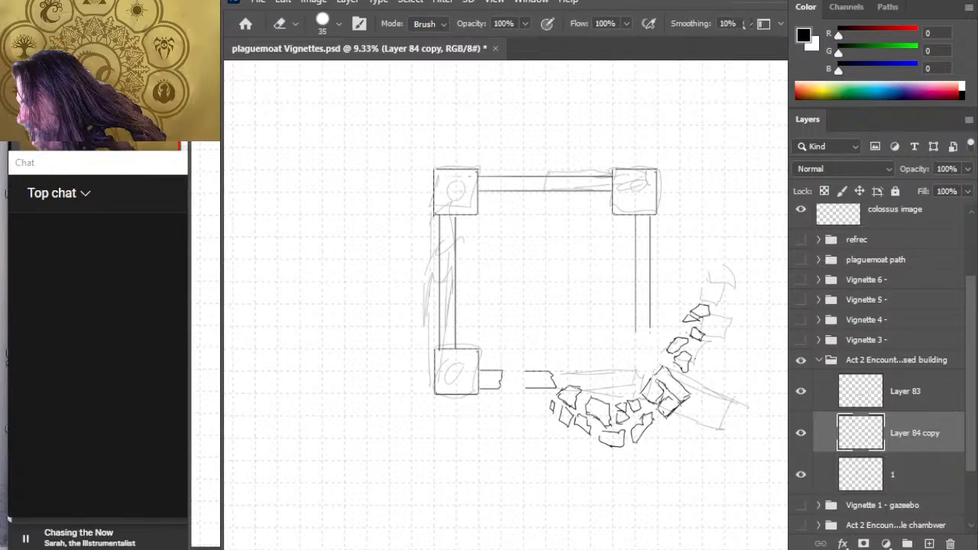
- Erase and redraw small parts of the tilted pillar's lower-left edge and inner crack lines on Layer 84 copy
key("b")
key("e")
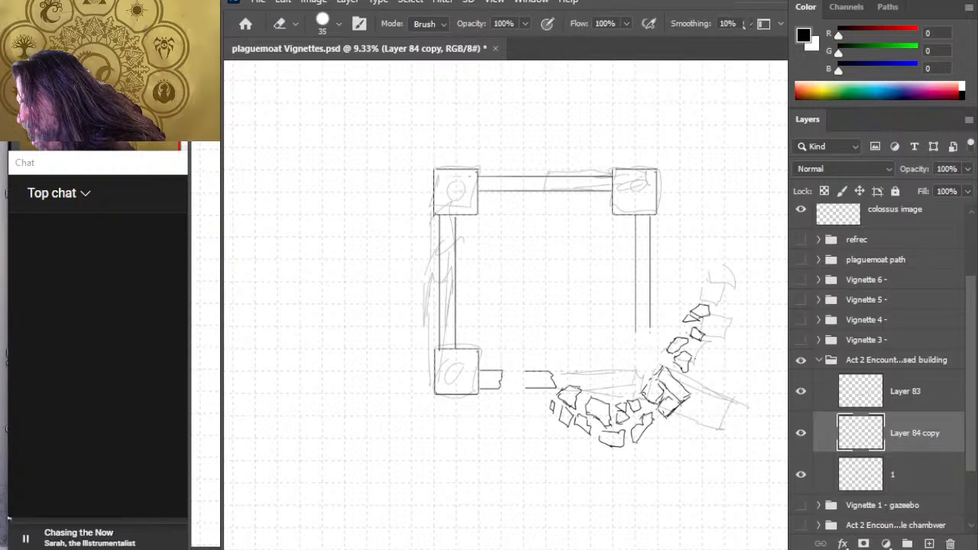
key("b")
key("e")
key("b")
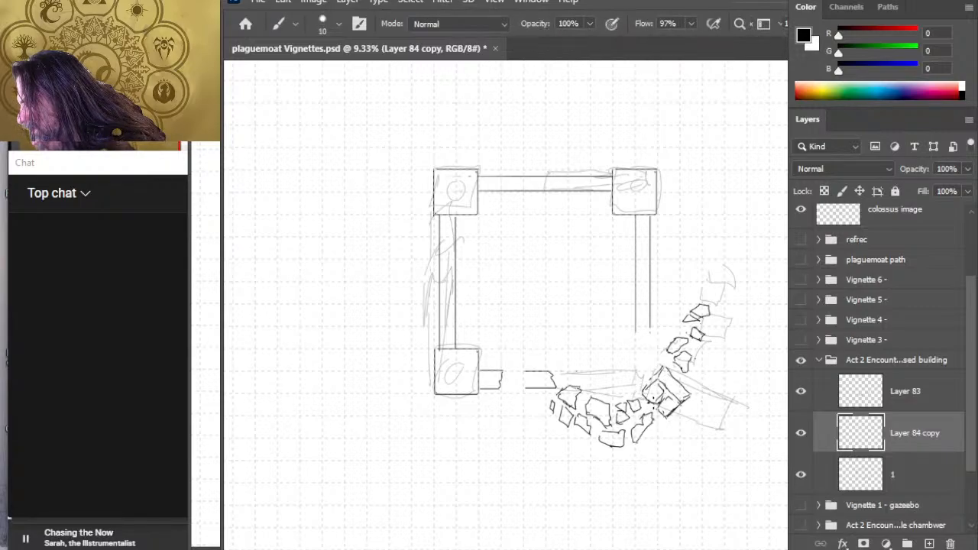
key("e")
key("b")
key("e")
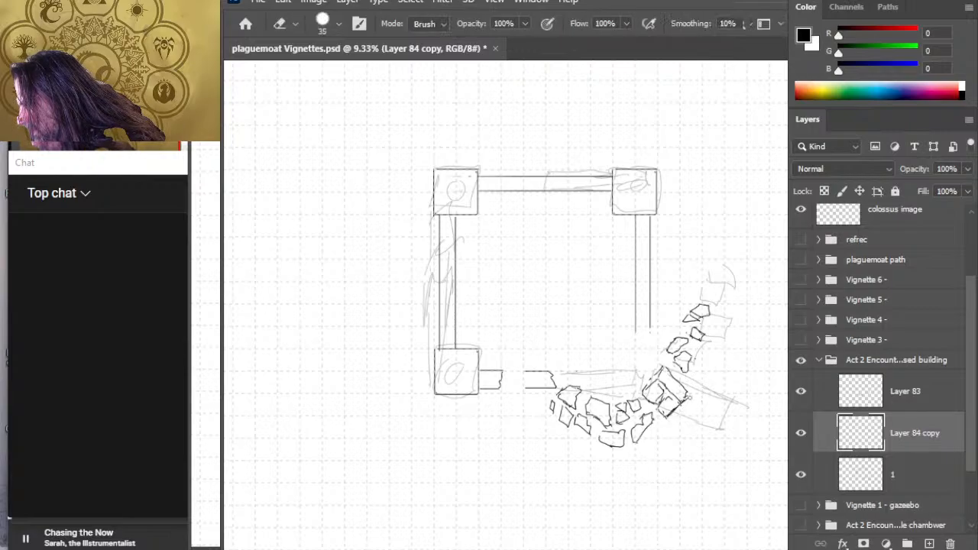
key("b")
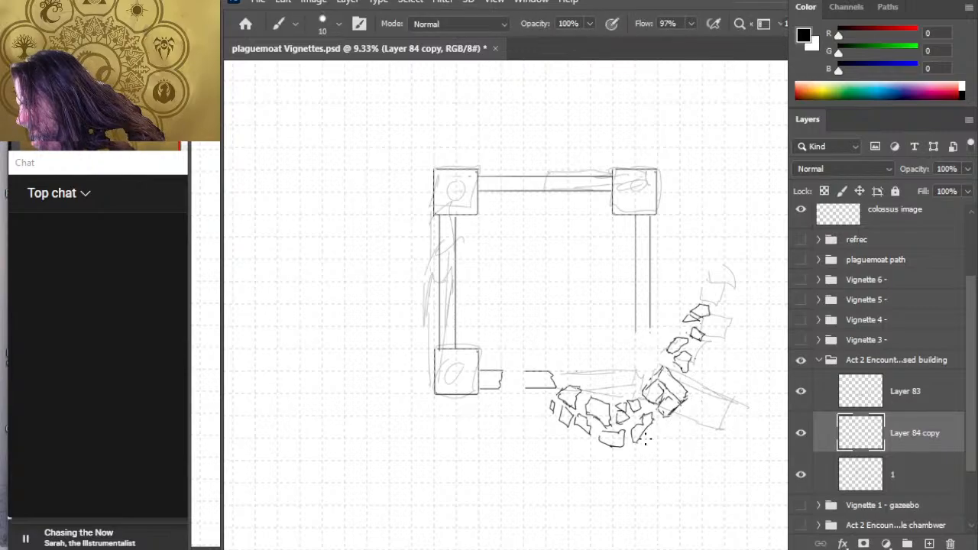
key("e")
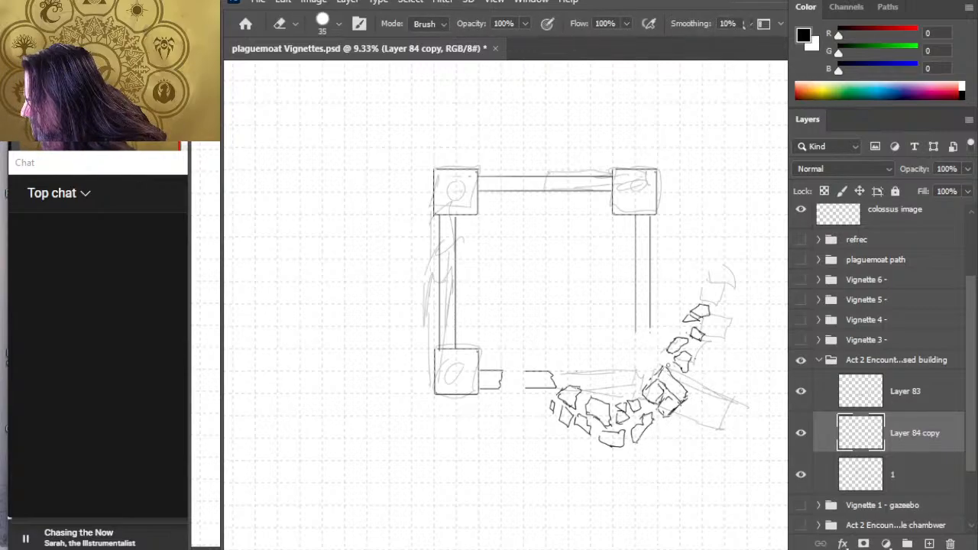
- Rework the tilted pillar's top corner and redraw its upper-left edge as a rougher, broken outline
key("b")
key("e")
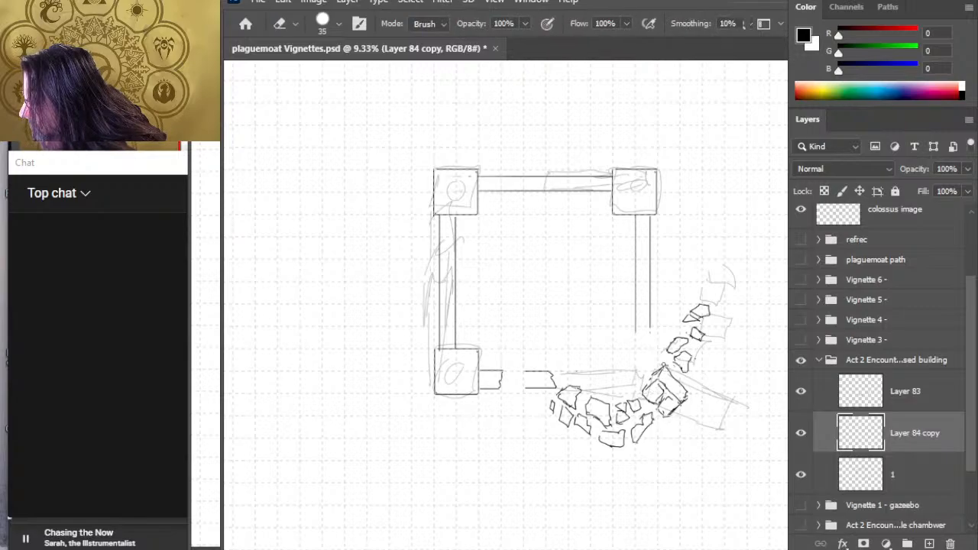
key("b")
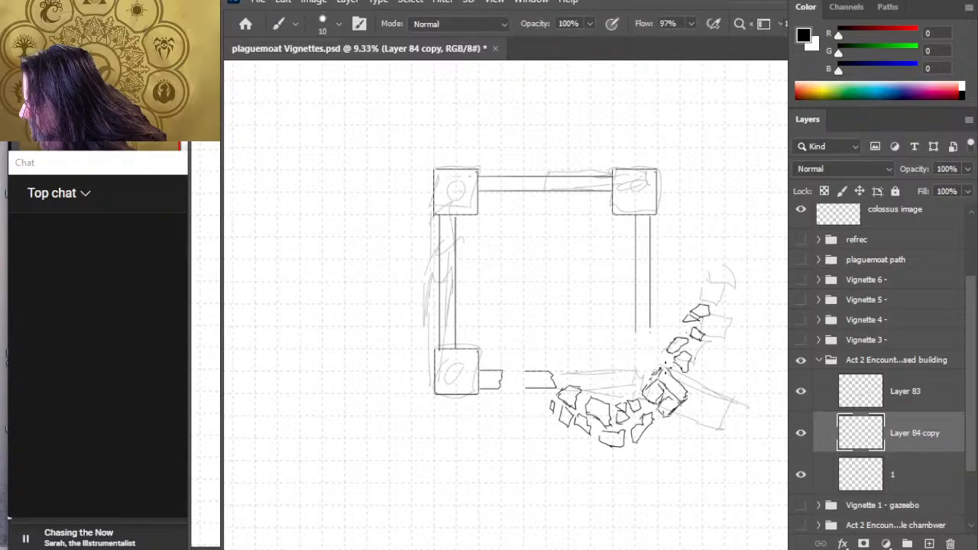
key("e")
mouse_move(661, 372)
left_mouse_down()
mouse_move(651, 390)
mouse_move(666, 405)
mouse_move(656, 390)
mouse_move(640, 393)
left_mouse_up()
key("b")
key("e")
key("b")
key("e")
key("b")
key("e")
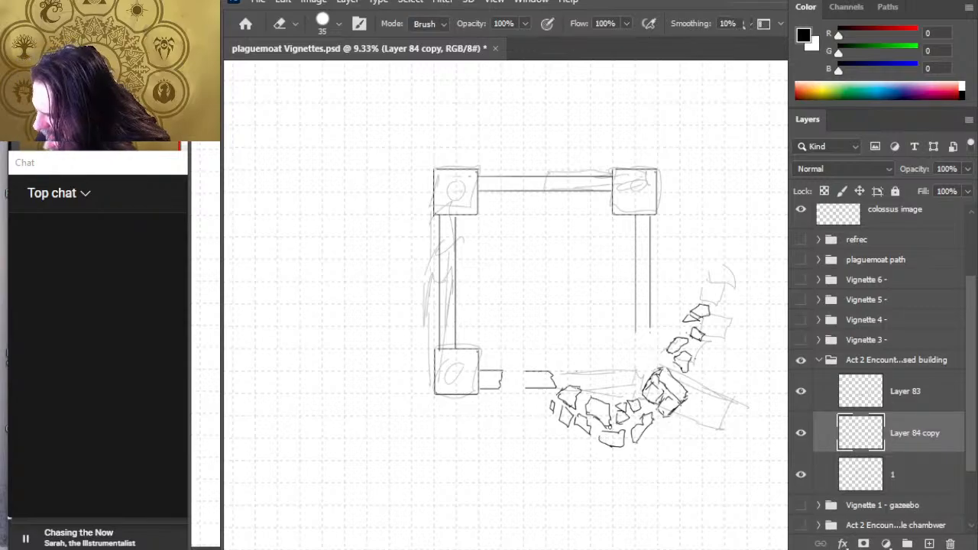
- On Layer 83, close the outline of the lowest rubble stone and reshape the stone to its right
left_click(905, 403)
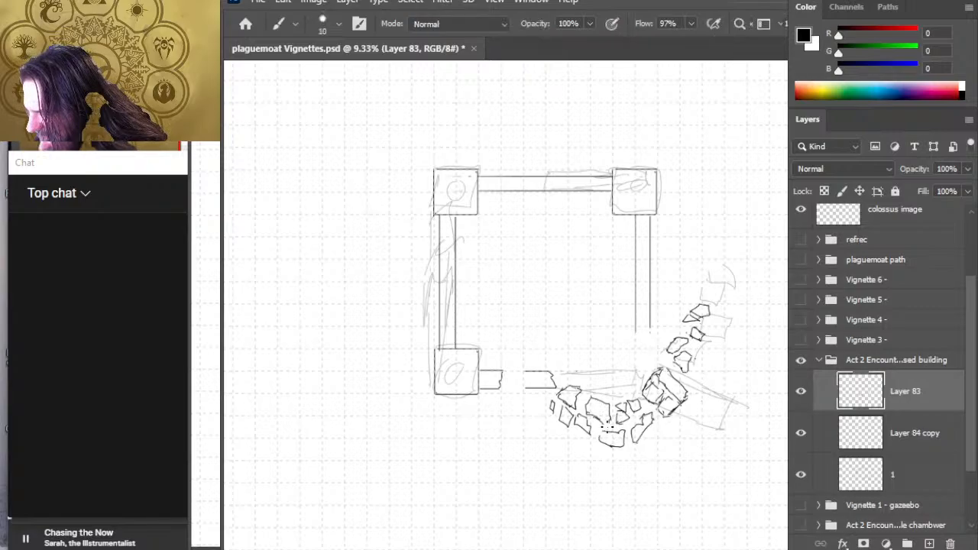
key("b")
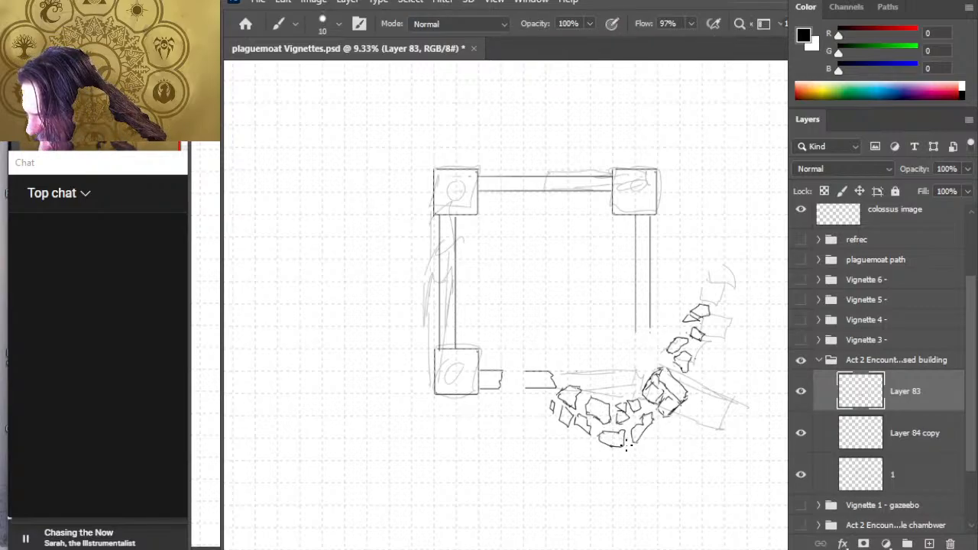
key("e")
left_click_drag(640, 441, 635, 444)
key("b")
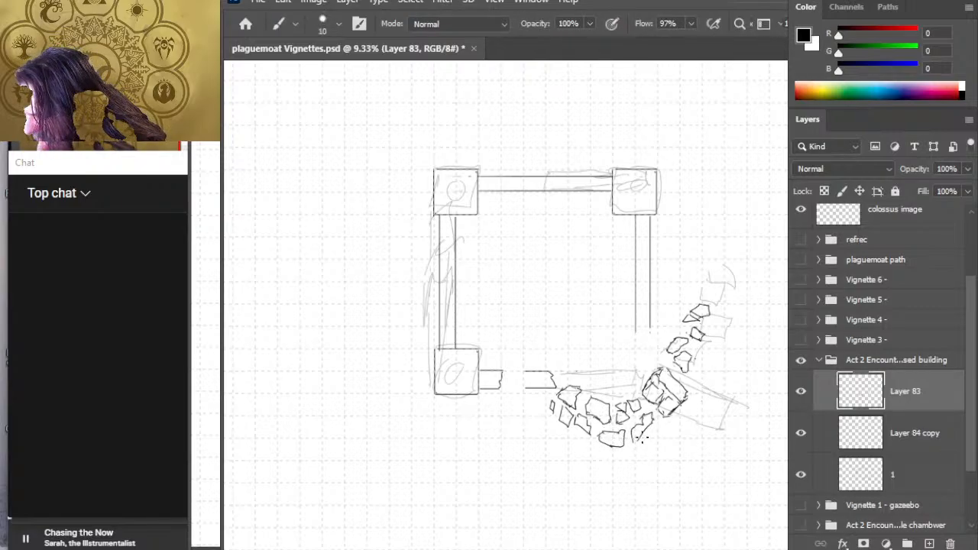
key("e")
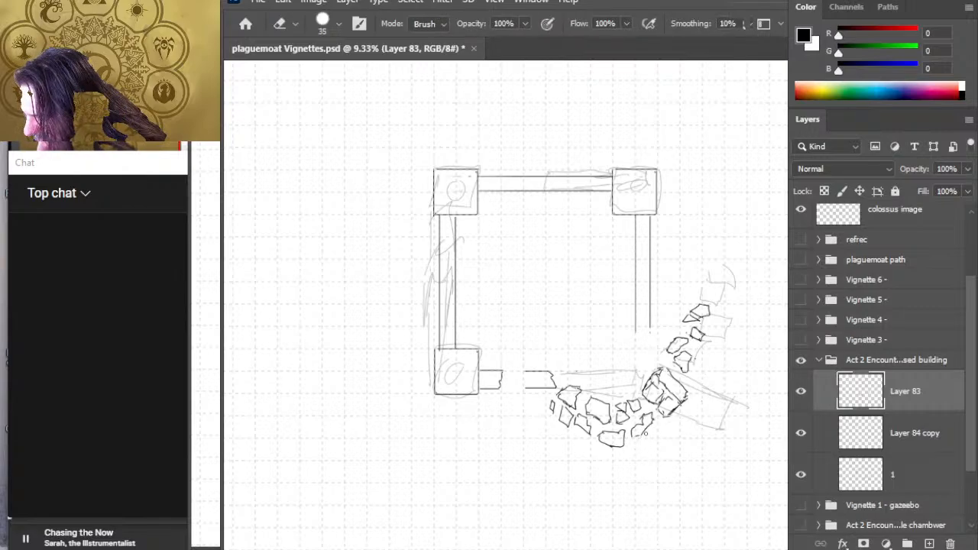
key("b")
key("e")
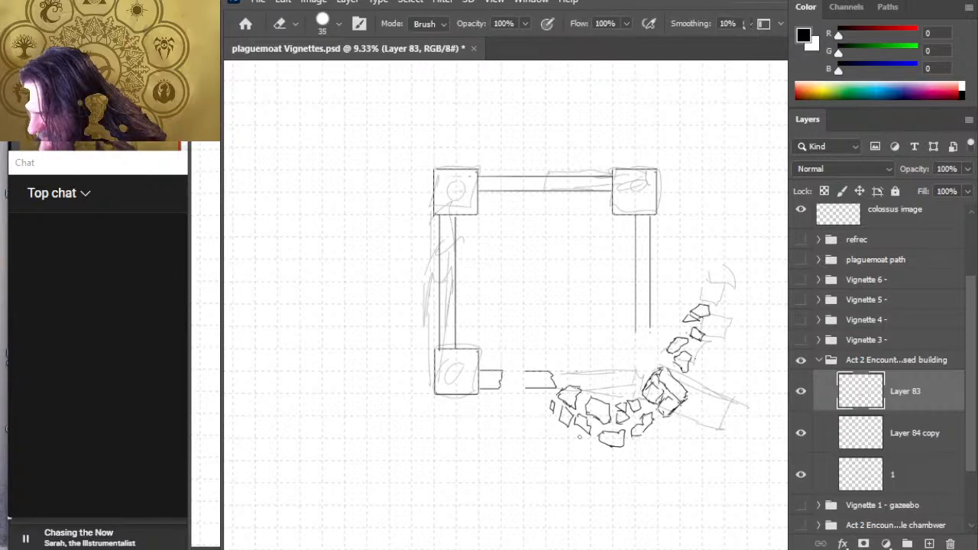
- Erase and redraw the outlines of the two small stones on the lower-left side of the rubble trail
key("b")
key("e")
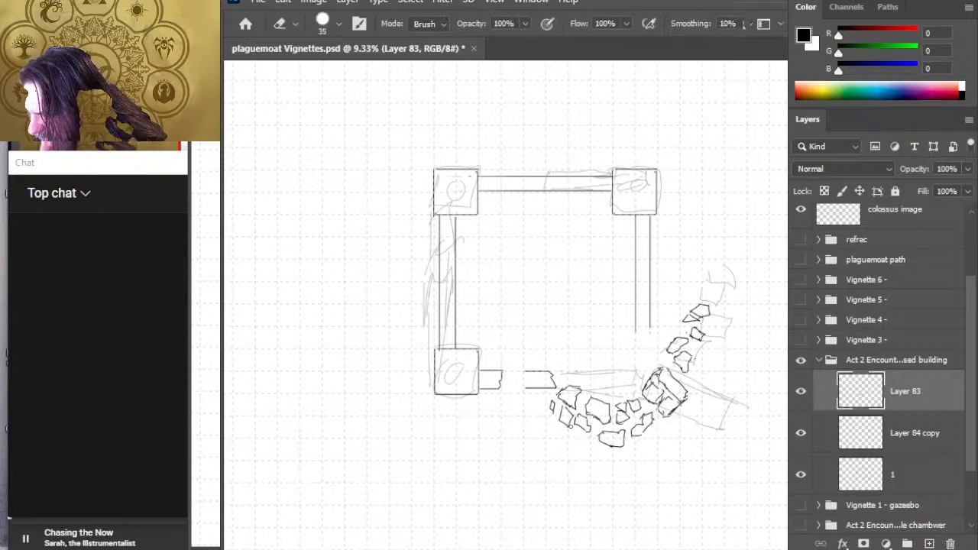
key("b")
key("e")
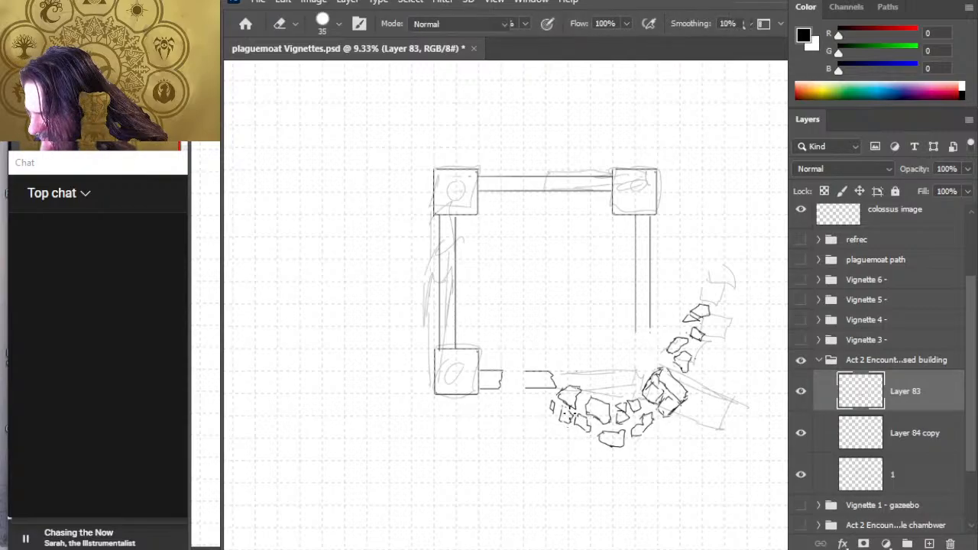
key("b")
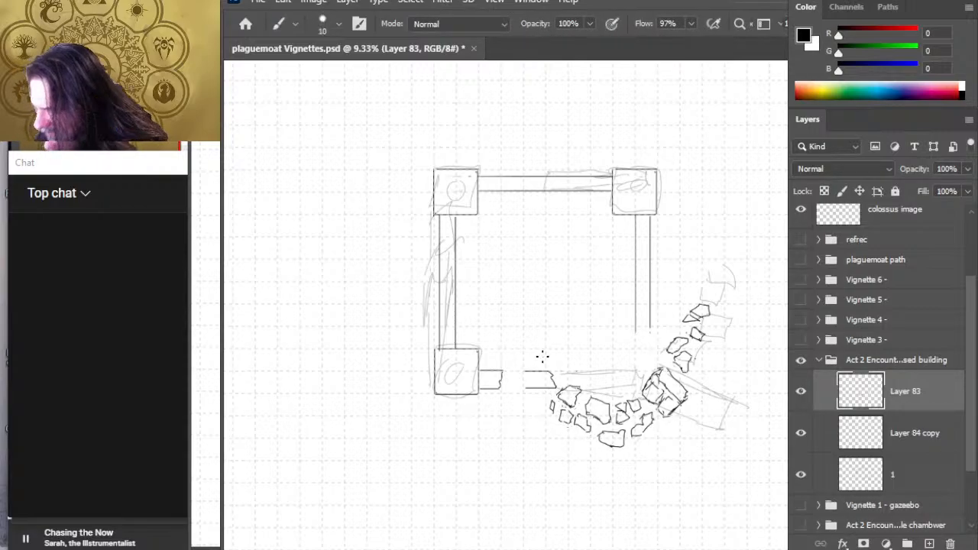
key("e")
key("b")
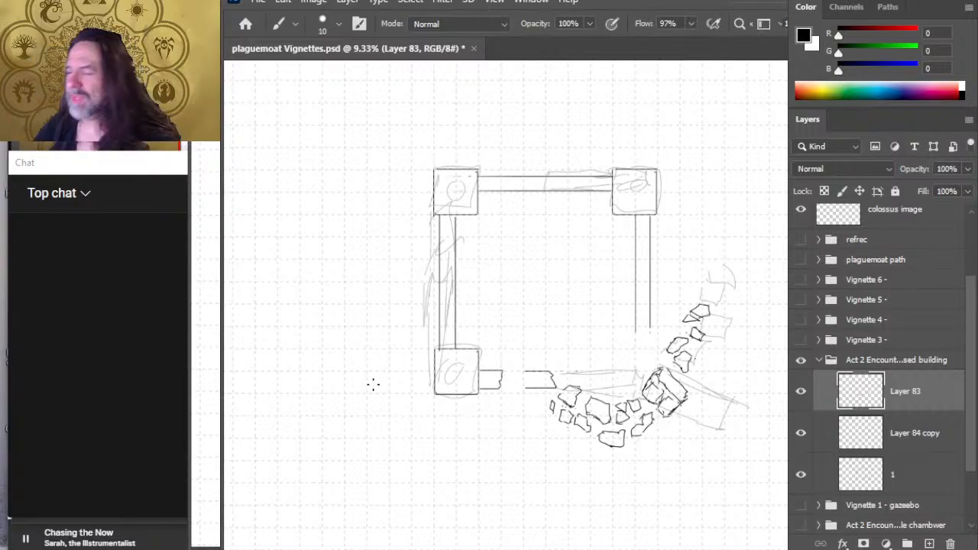
- Reshape the stone just below the broken wall's right end and trim the tiny leftmost stone
key("e")
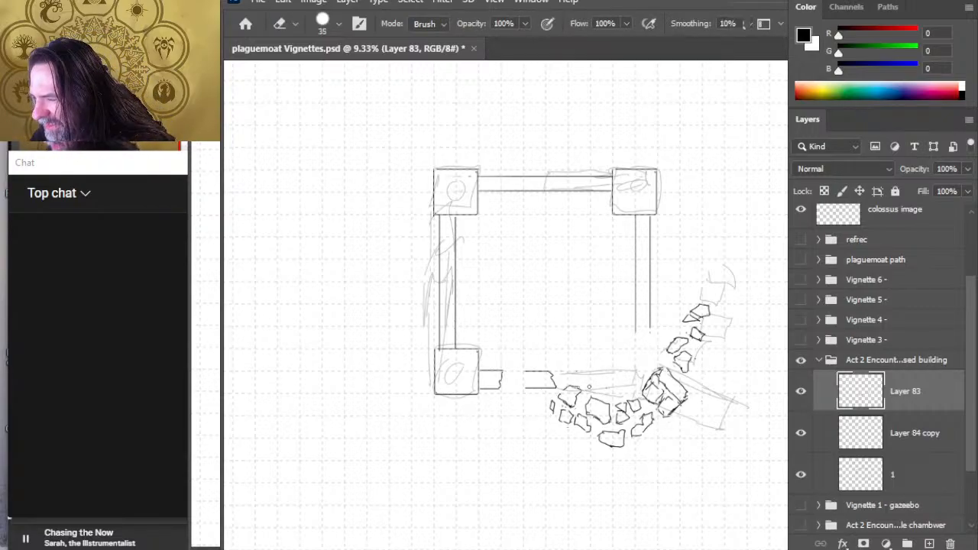
key("b")
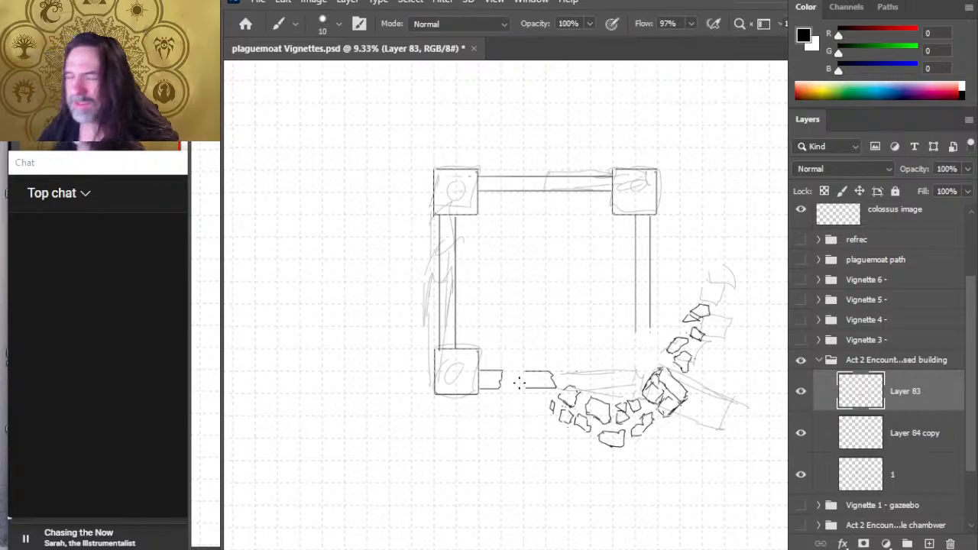
left_click_drag(507, 305, 406, 285)
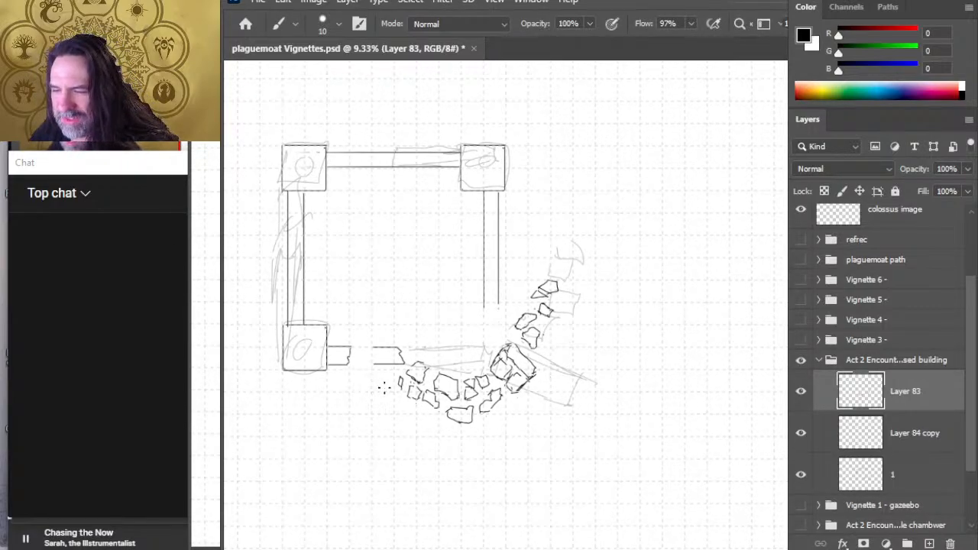
key("e")
left_click_drag(435, 396, 436, 306)
key("b")
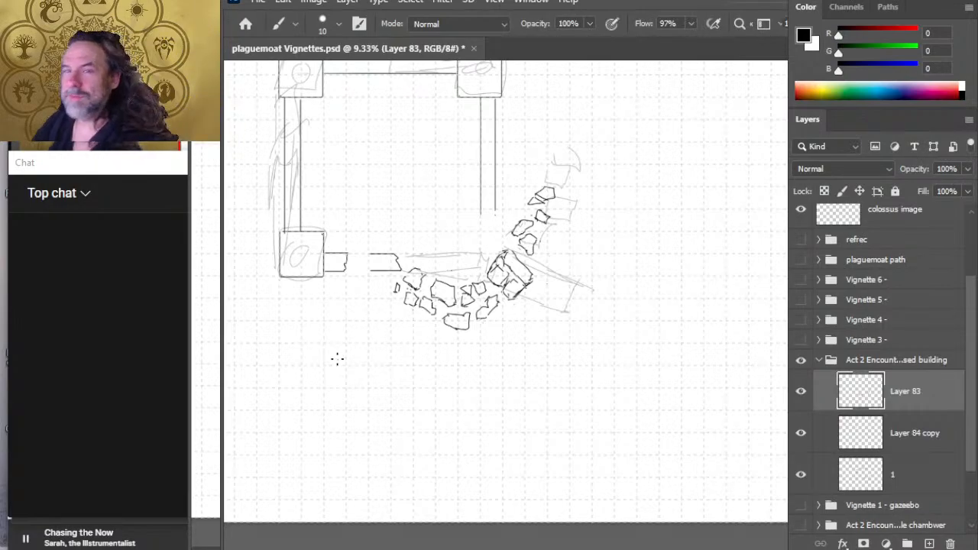
key("e")
key("b")
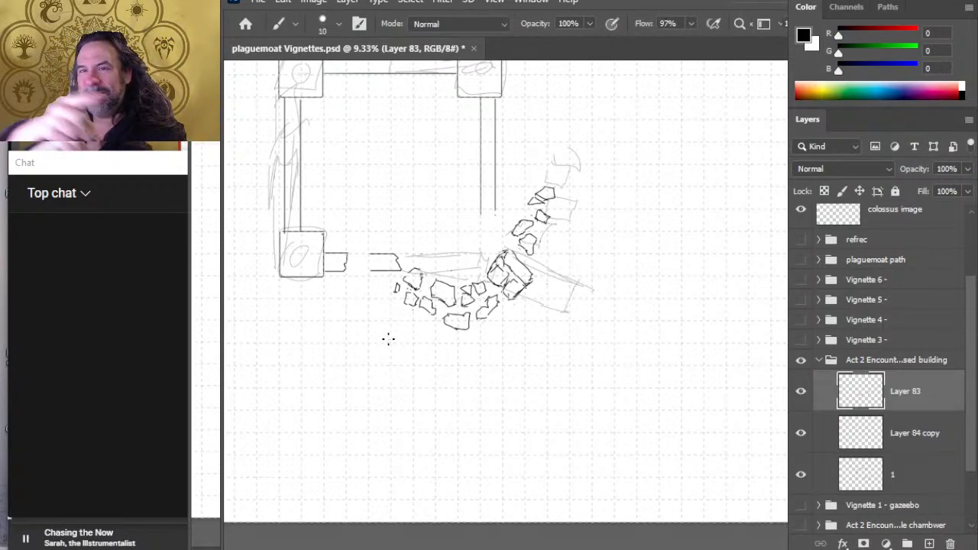
- Erase and redraw the two stones at the upper end of the right rubble trail as separate, chunkier shapes
key("e")
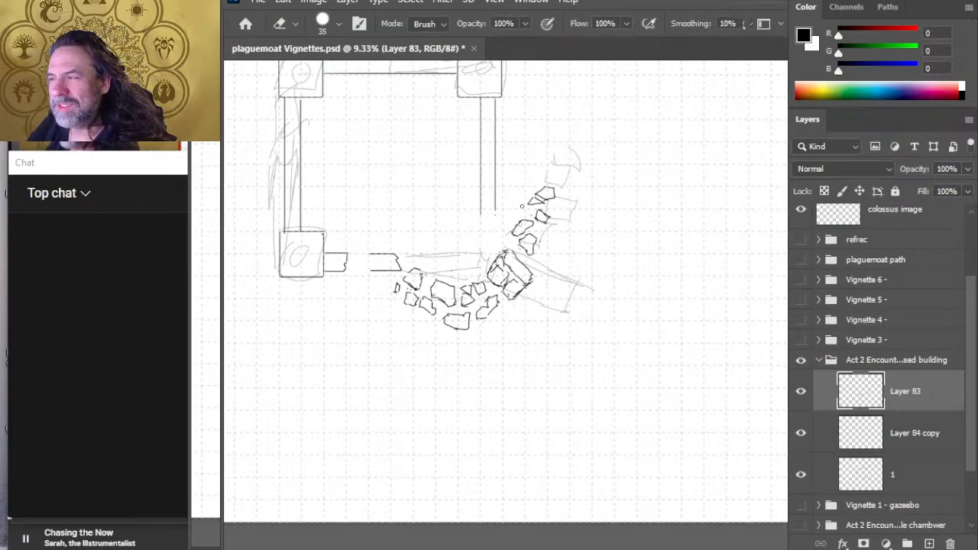
key("b")
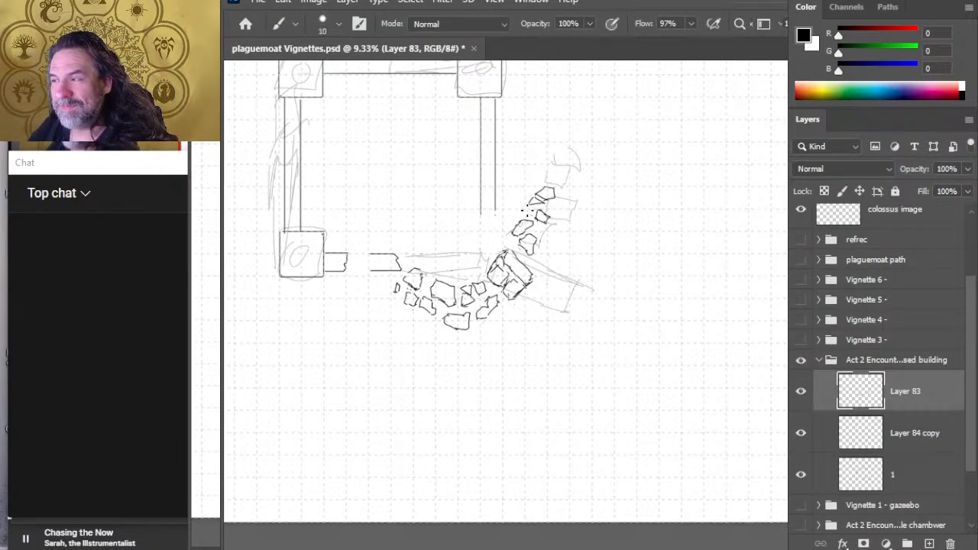
key("e")
key("b")
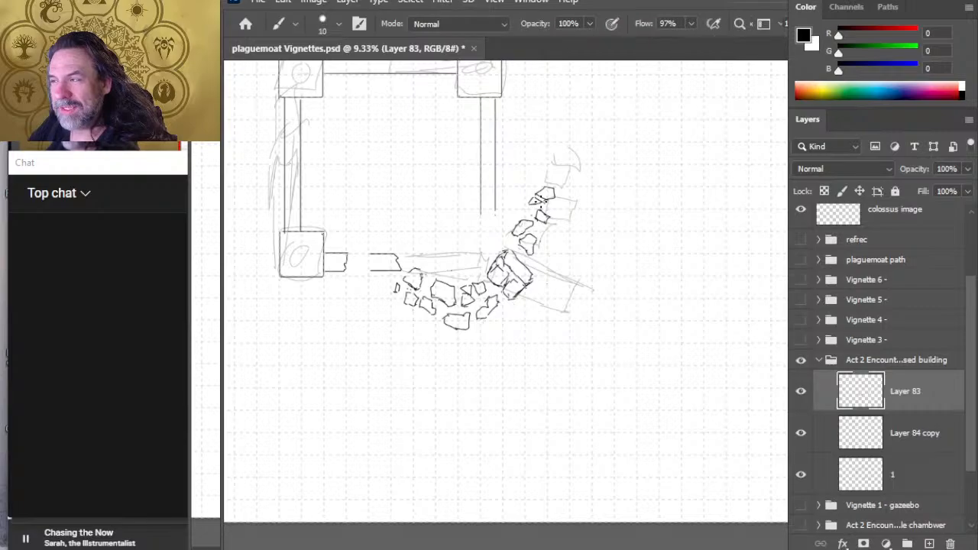
key("e")
key("b")
key("e")
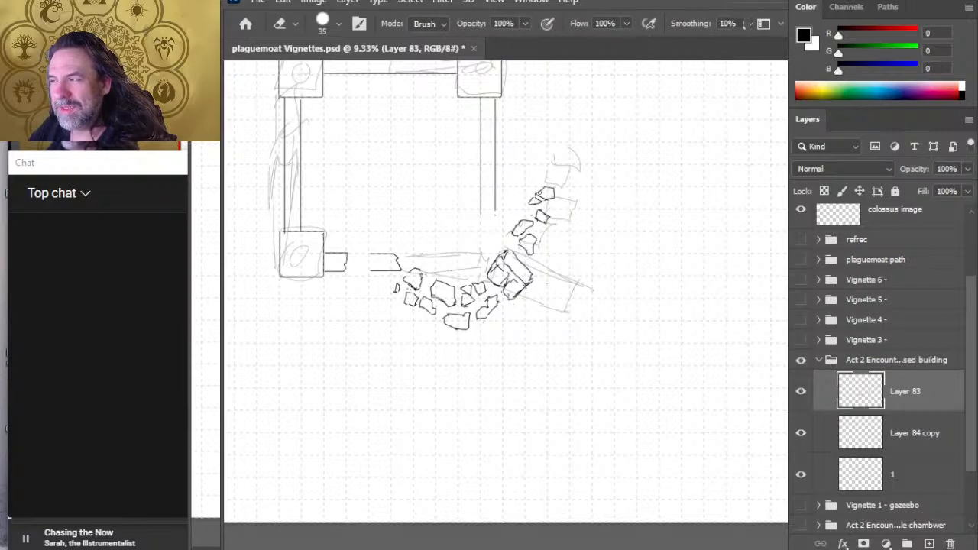
key("b")
key("e")
key("b")
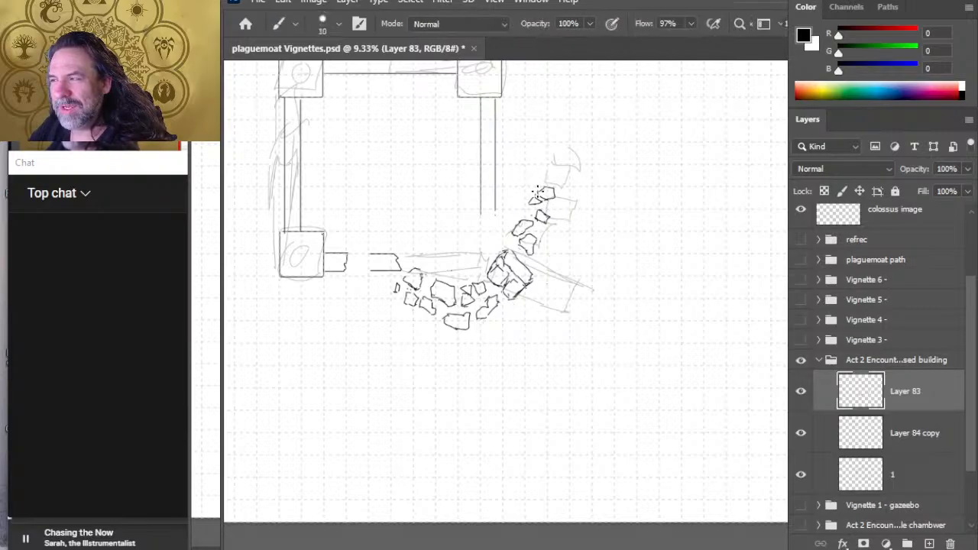
key("e")
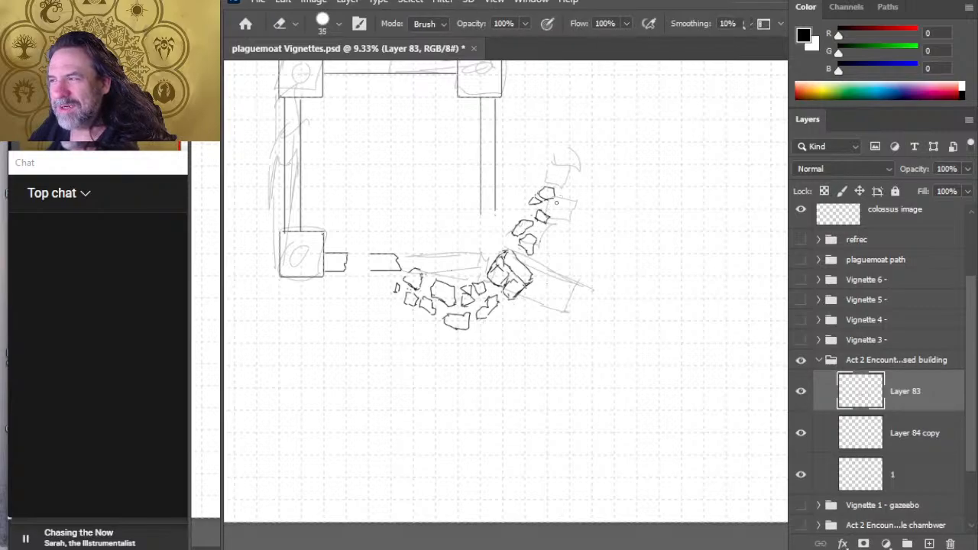
- Trim and redraw the small stone just below the top pair in the right rubble trail
key("b")
key("e")
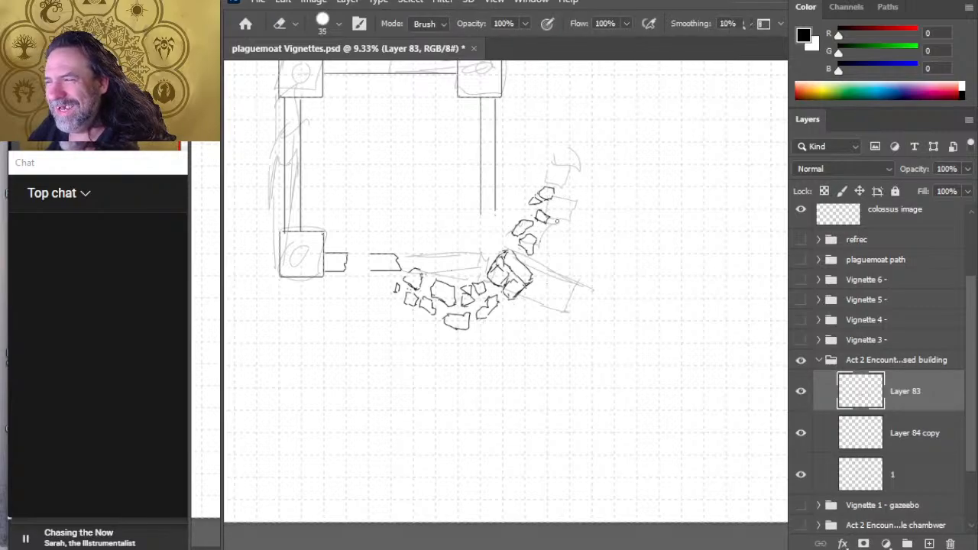
key("b")
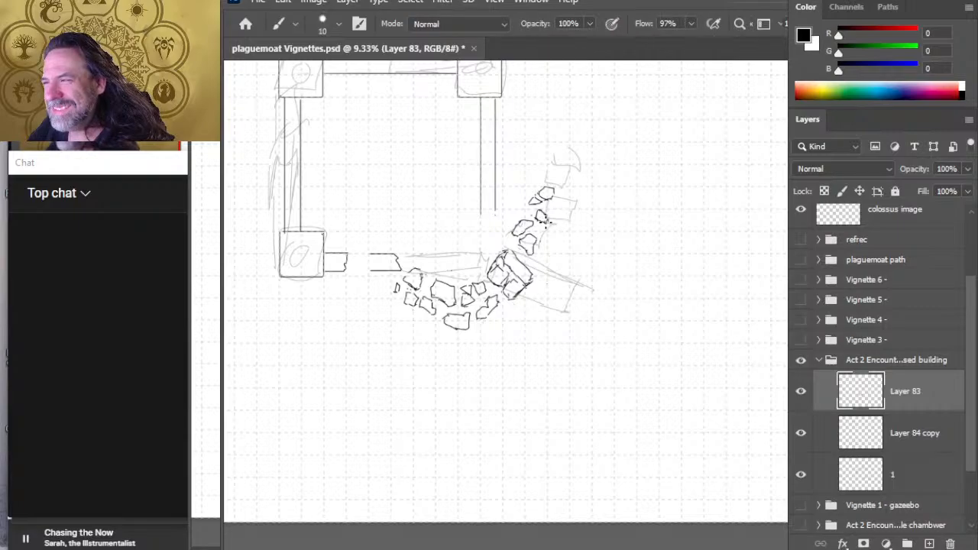
key("e")
key("b")
key("e")
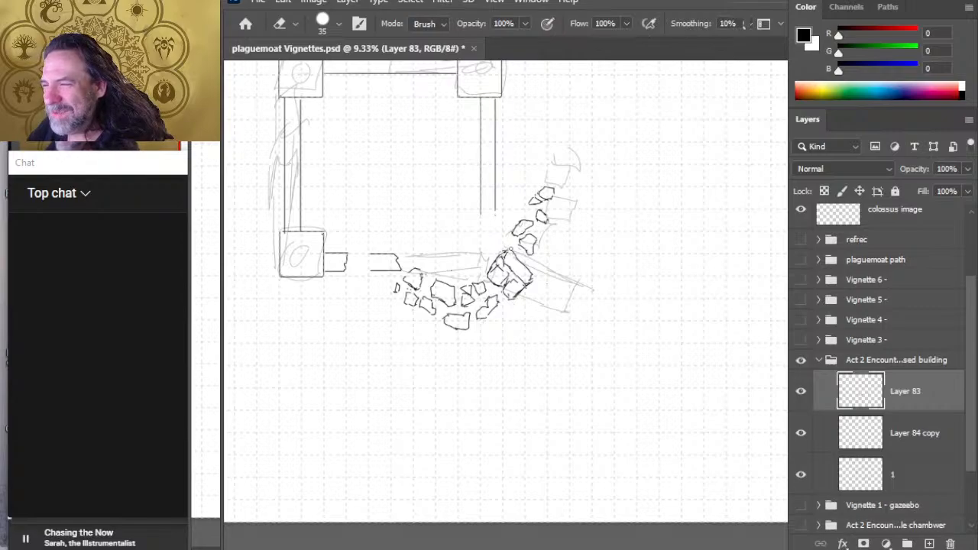
- On Layer 84 copy, redraw the crack near the tilted pillar's top corner and trim its bottom corner
left_click(911, 425)
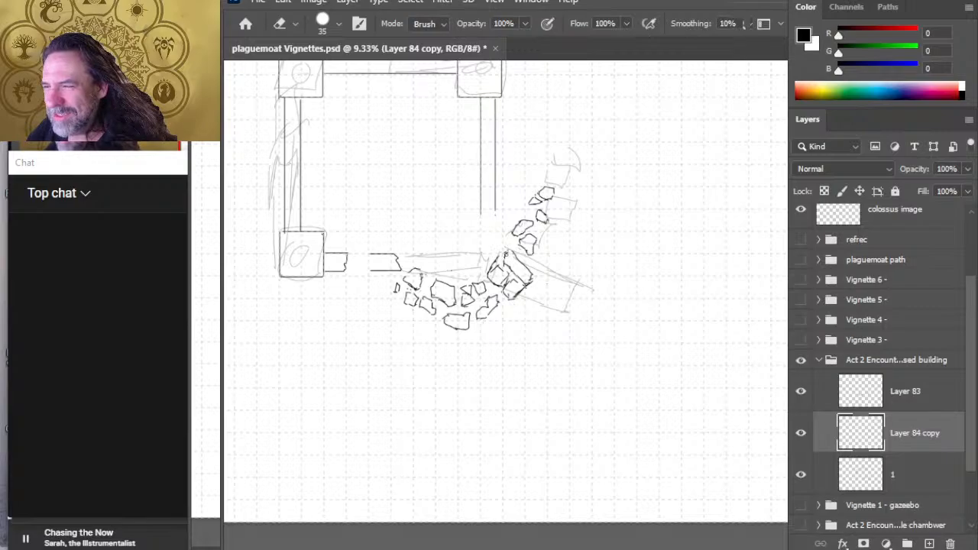
key("b")
left_click_drag(504, 255, 495, 269)
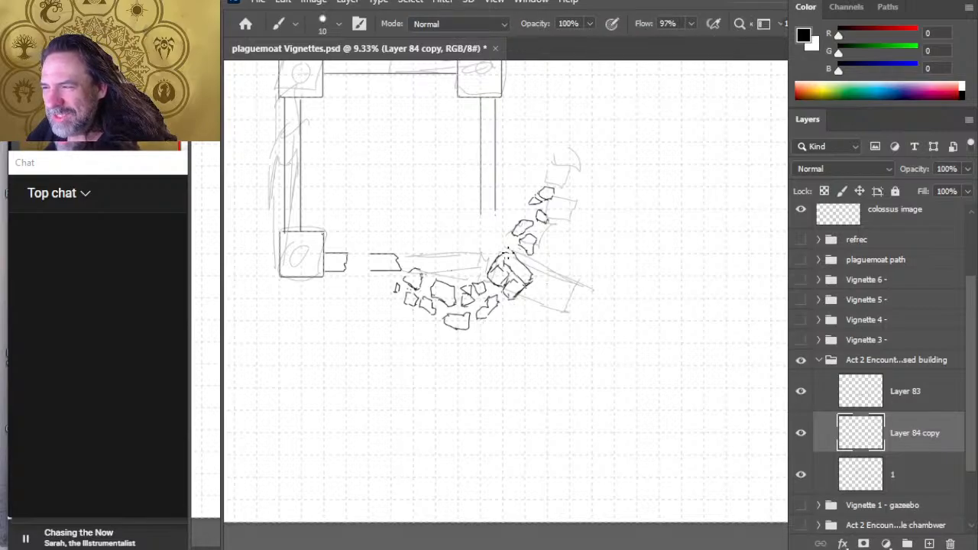
key("e")
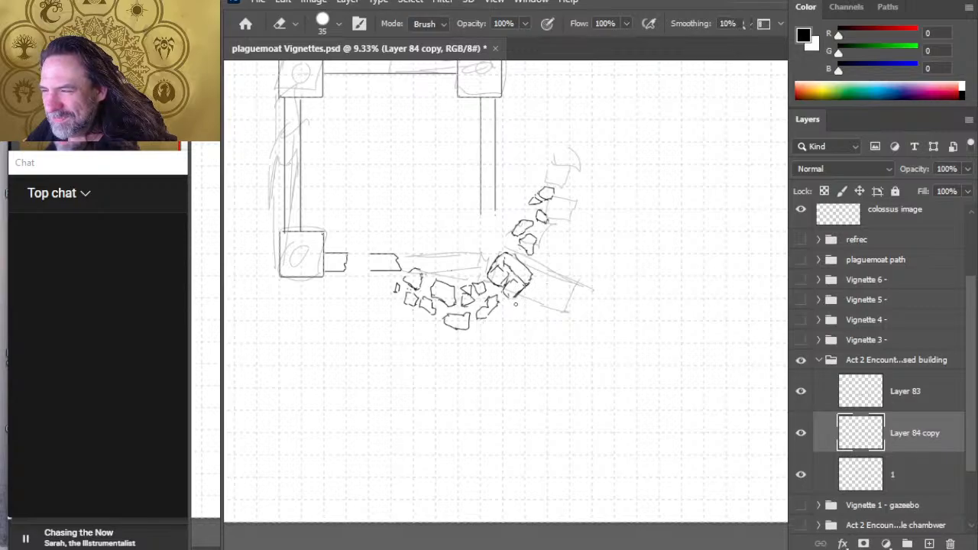
key("b")
key("e")
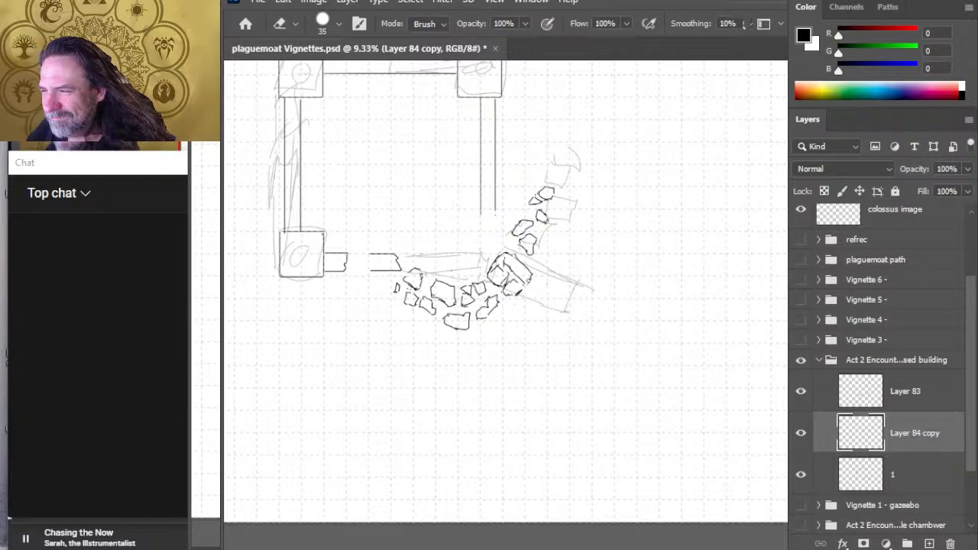
- Redraw the broken lower-right edge of the tilted pillar on Layer 84 copy and clean up its stray lines
key("b")
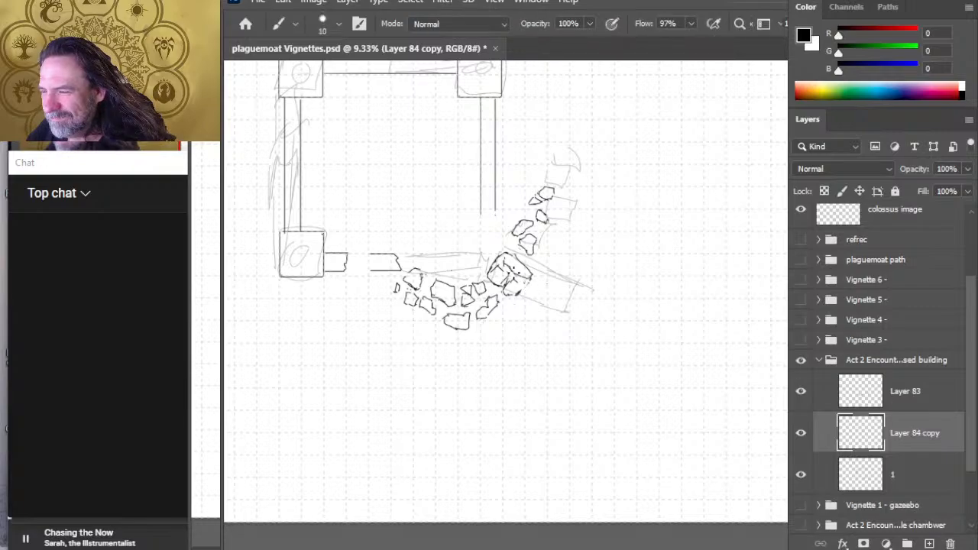
mouse_move(517, 287)
left_mouse_down()
mouse_move(539, 275)
mouse_move(531, 282)
left_mouse_up()
key("e")
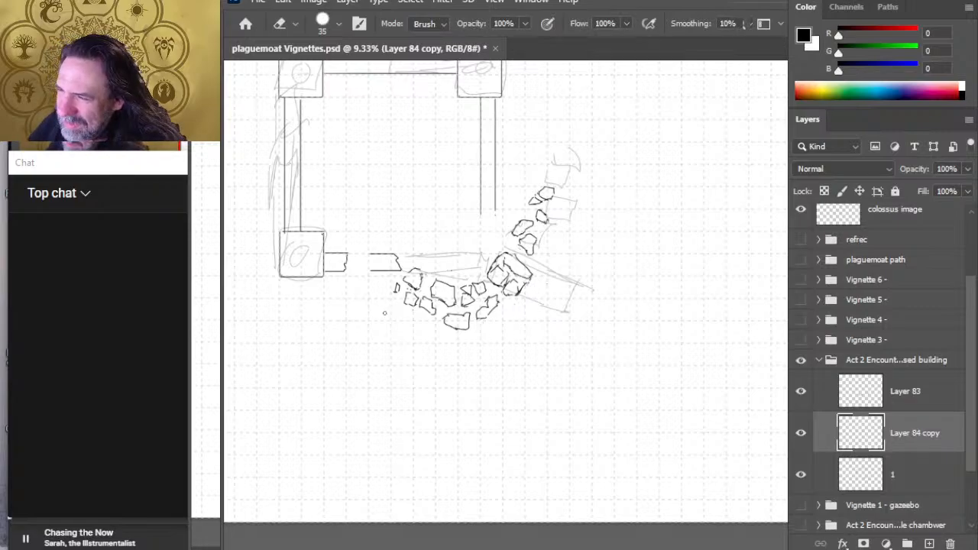
key("b")
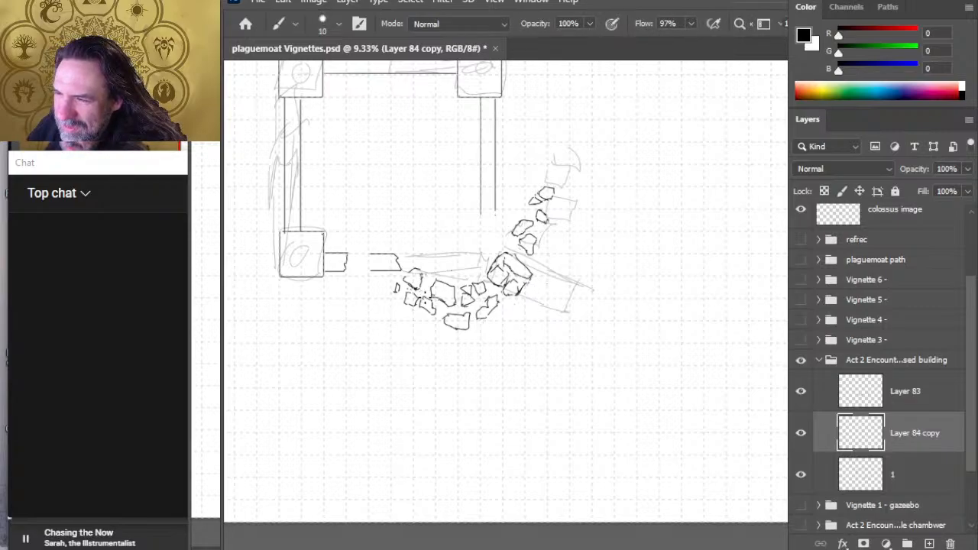
key("e")
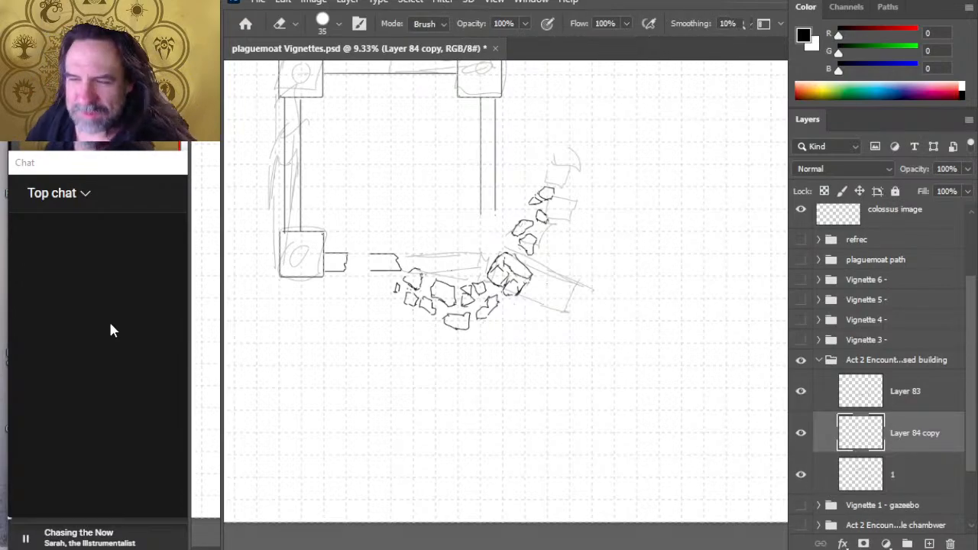
- Erase the sharp bottom-left corner of the building's lower-left pillar and redraw it as a worn, chipped corner
key("b")
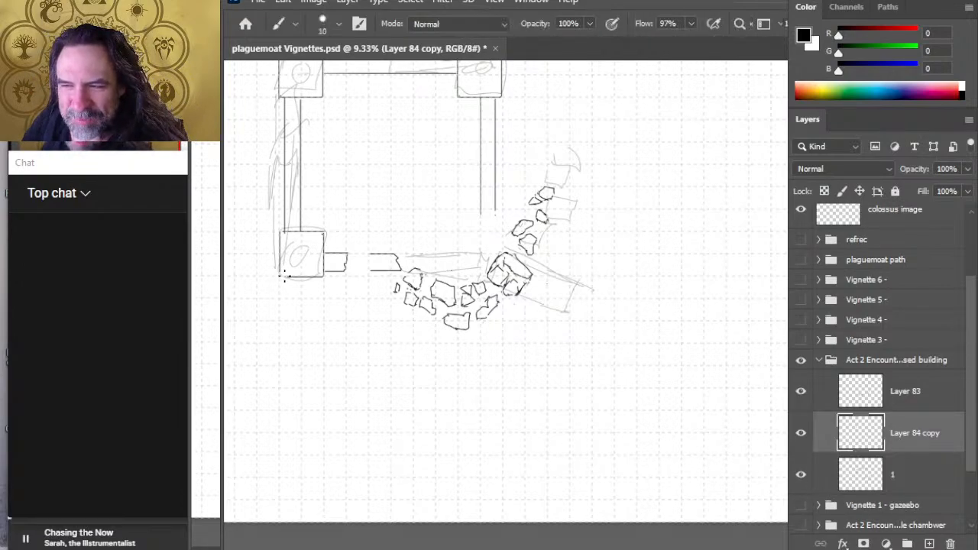
key("e")
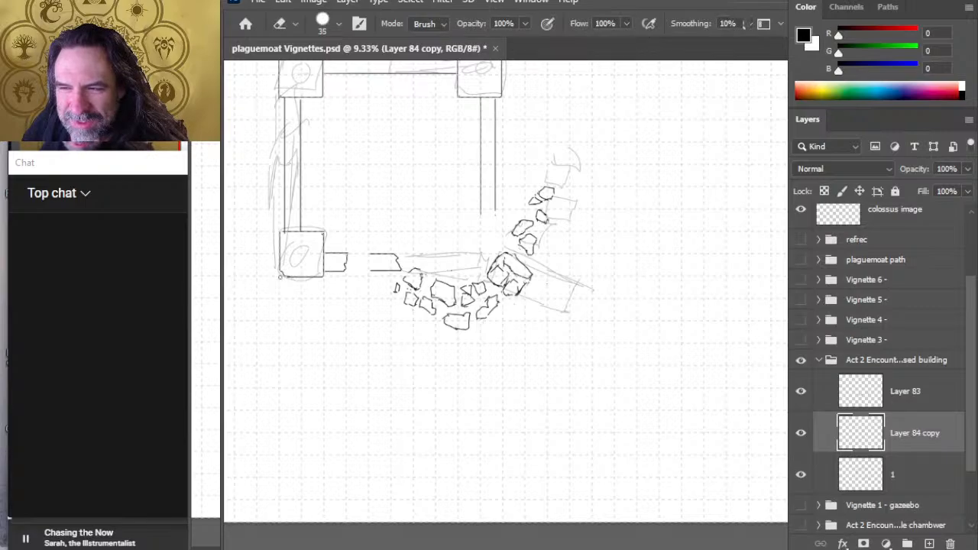
key("b")
key("e")
key("b")
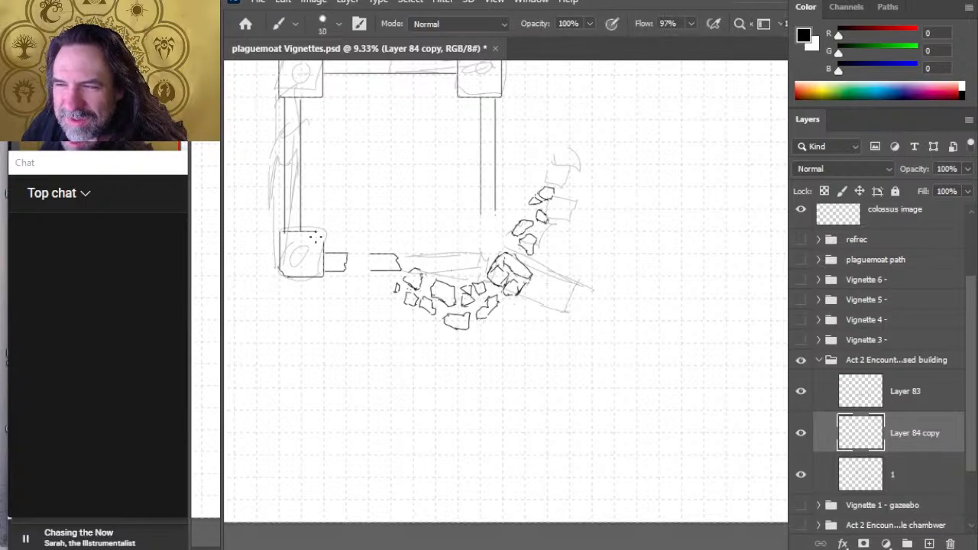
- Chip the lower-left pillar's top-right corner and roughen its top, right and bottom edges with short irregular strokes
key("e")
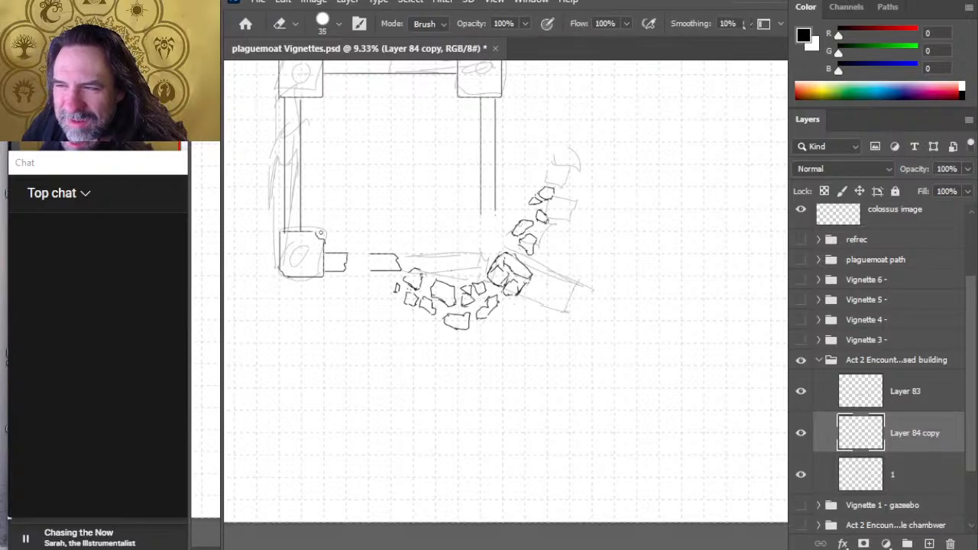
key("b")
key("e")
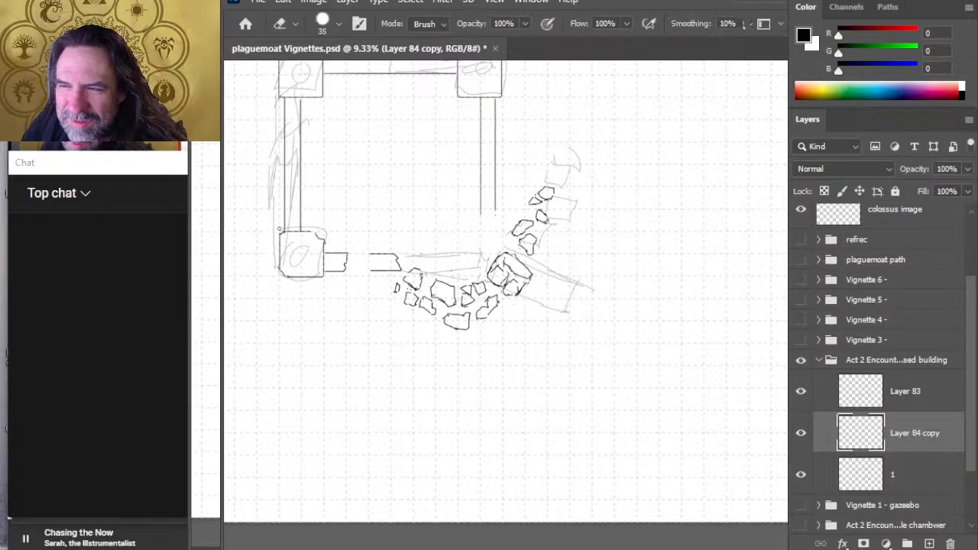
key("b")
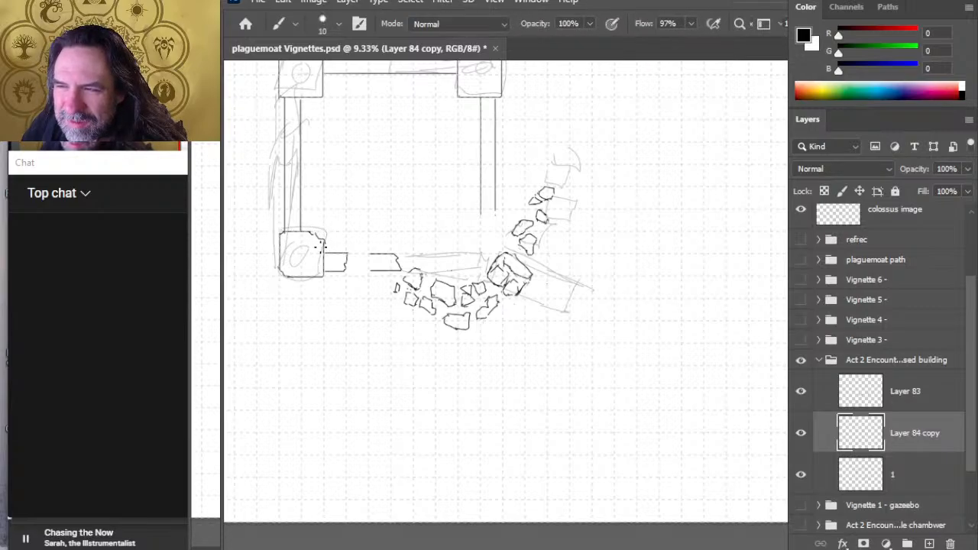
key("e")
key("b")
key("e")
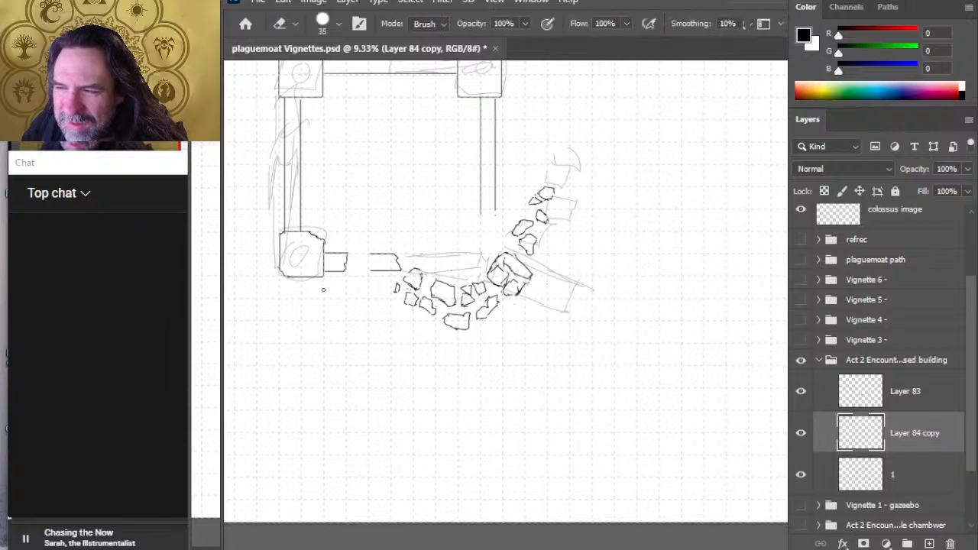
key("b")
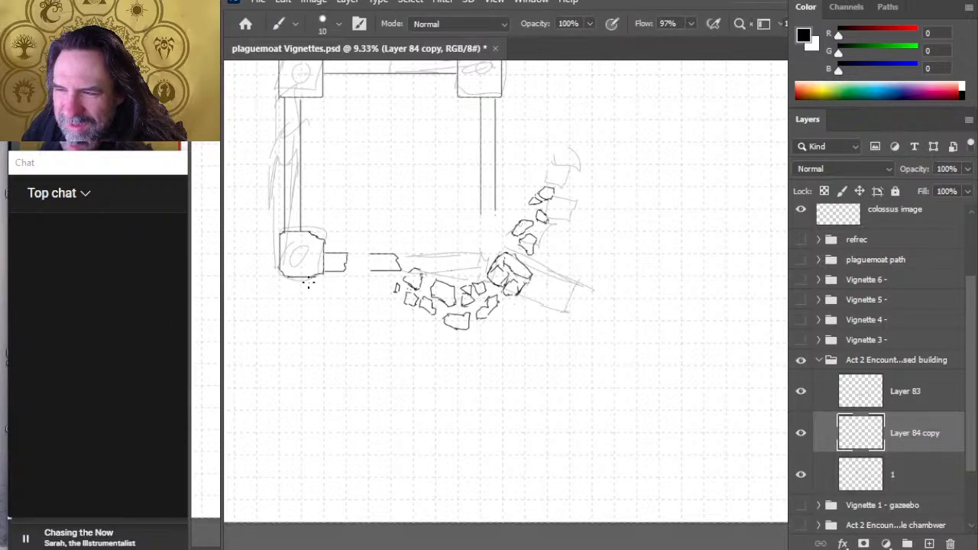
key("e")
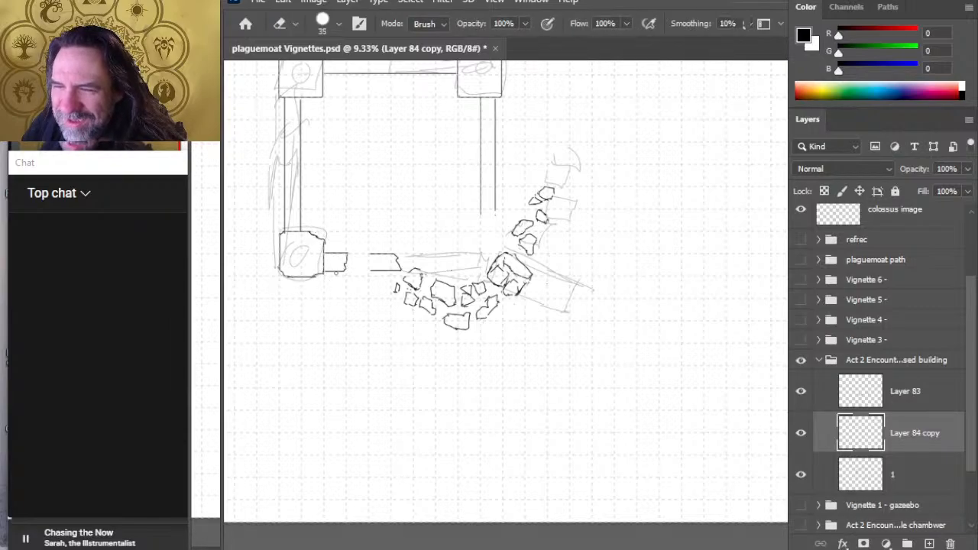
- Draw an irregular rounded inner outline inside the lower-left pillar, following its top, right, bottom and left sides
left_click_drag(348, 191, 388, 243)
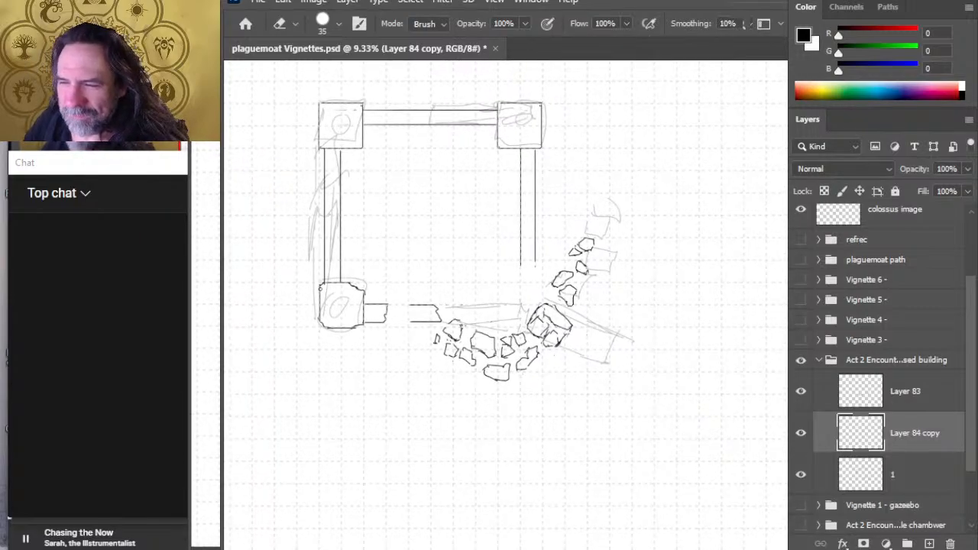
key("b")
mouse_move(321, 288)
left_mouse_down()
mouse_move(331, 278)
mouse_move(359, 298)
left_mouse_up()
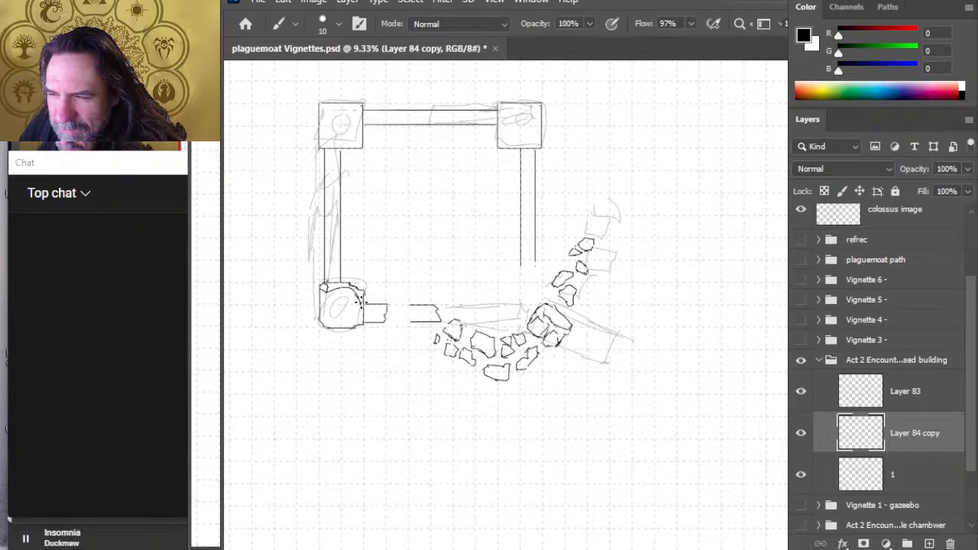
key("e")
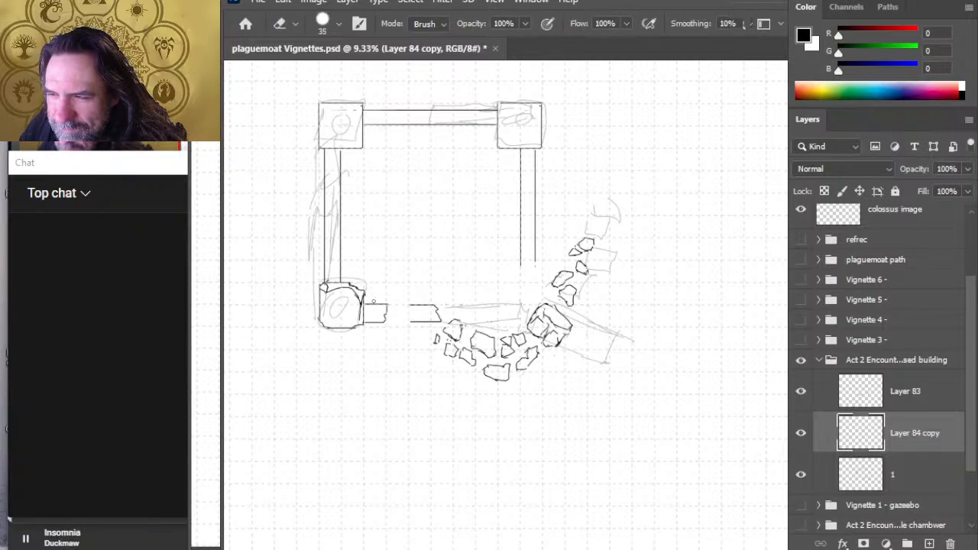
key("b")
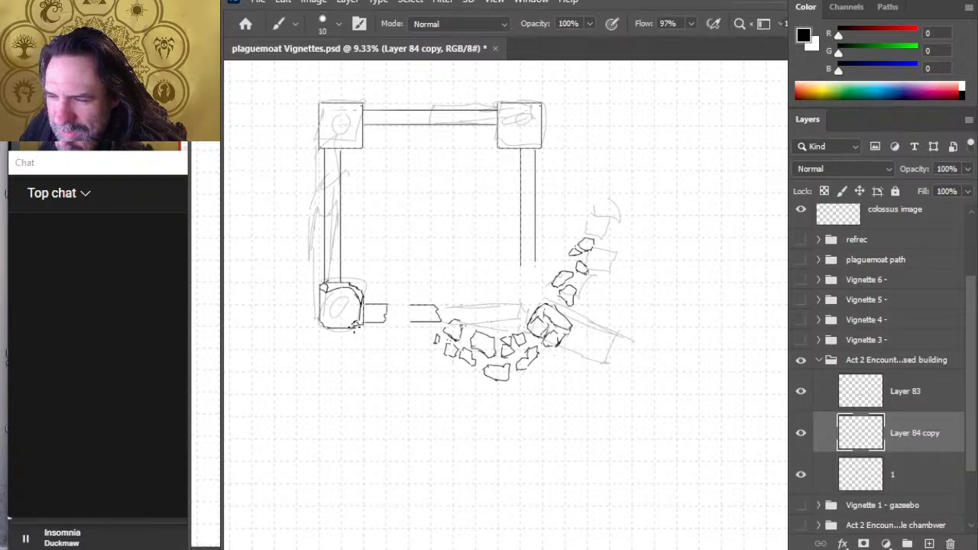
left_click_drag(326, 302, 326, 317)
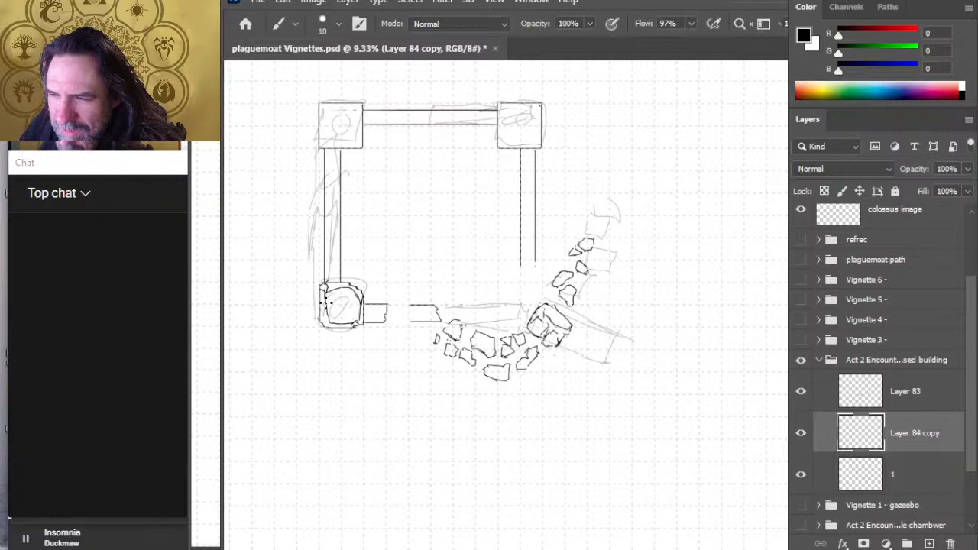
- Trim and redraw the lower-left pillar's outer left and bottom edges around the inner outline with uneven lines
key("e")
key("b")
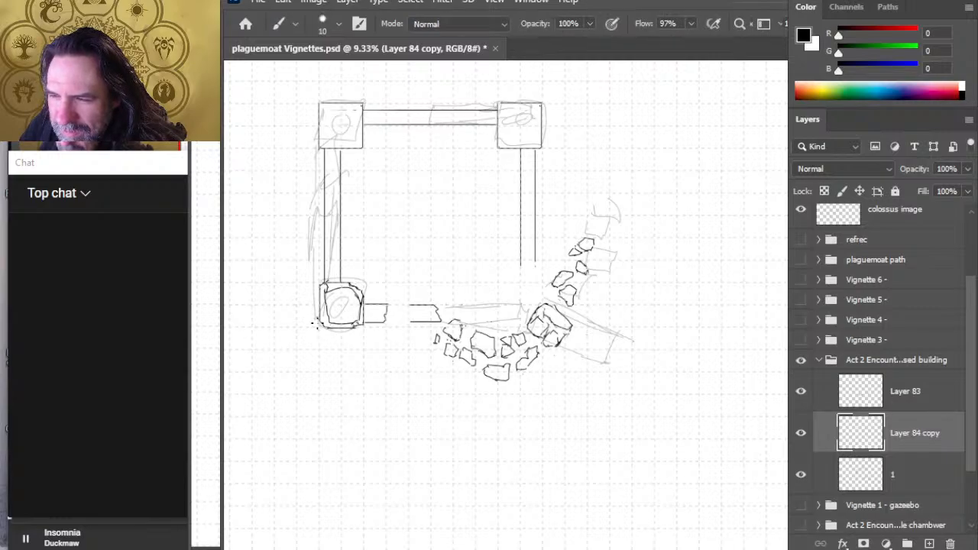
key("e")
key("b")
key("e")
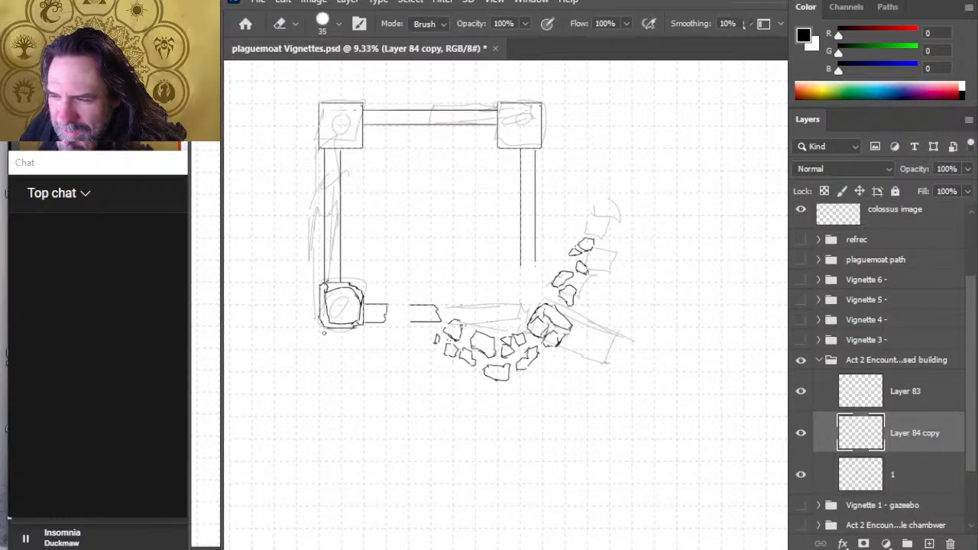
key("b")
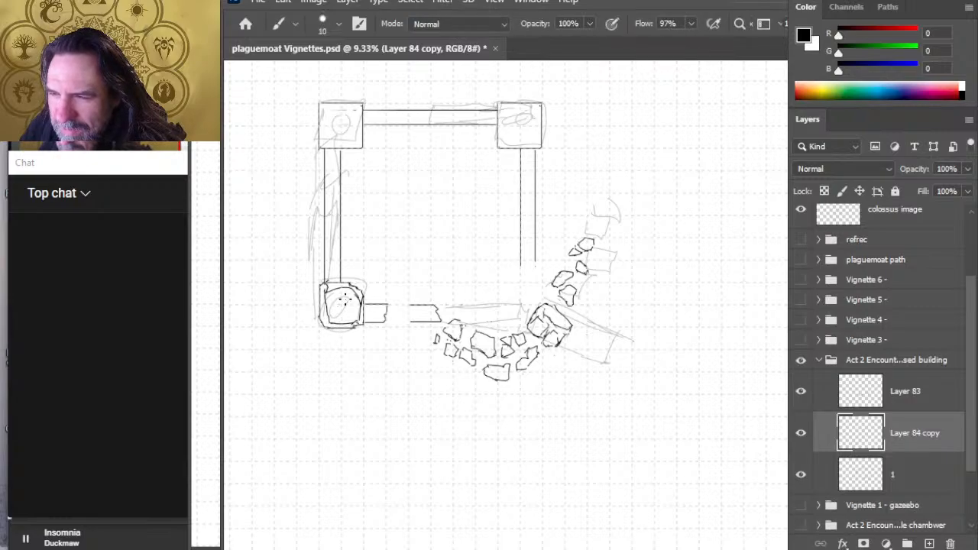
key("e")
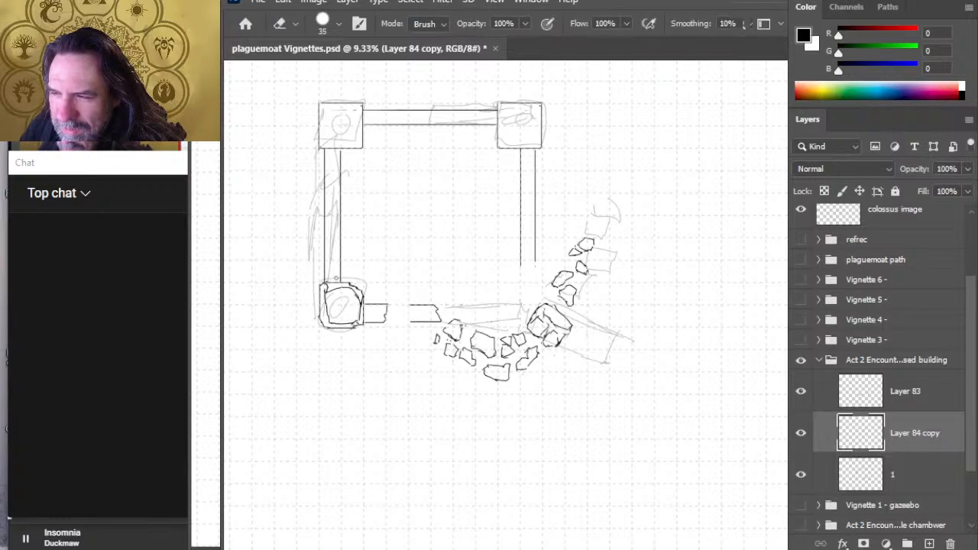
- Erase and redraw the lower-left pillar's top-left corner and top edge where the left wall meets it
key("e")
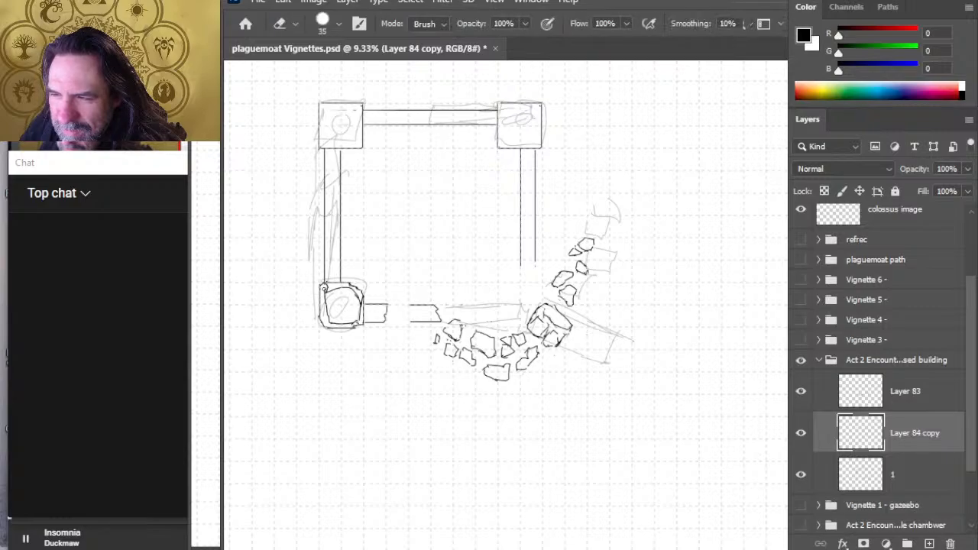
key("b")
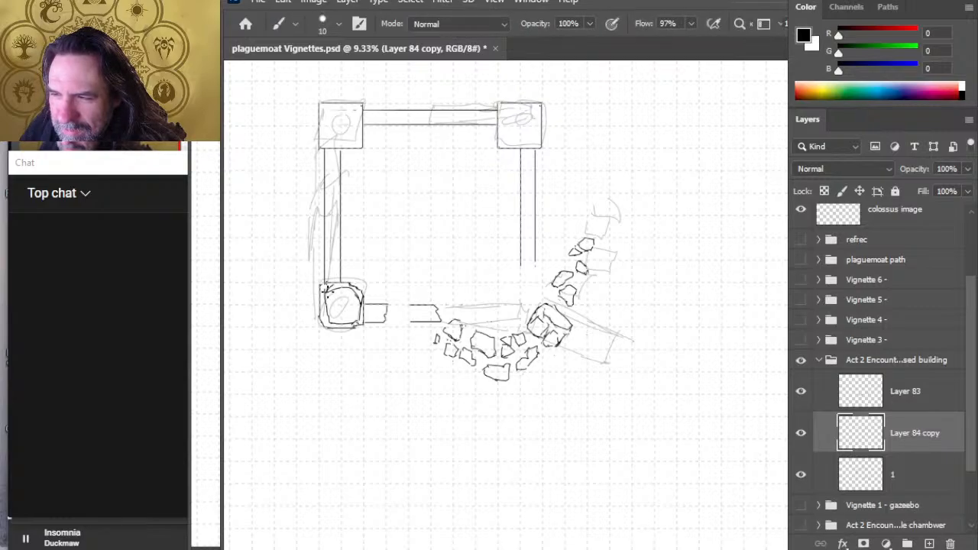
key("e")
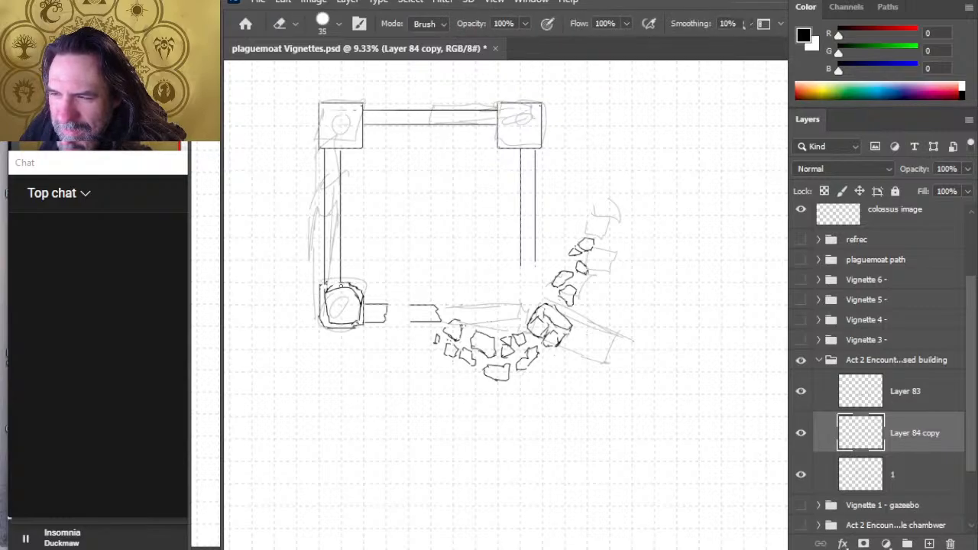
key("b")
key("e")
key("b")
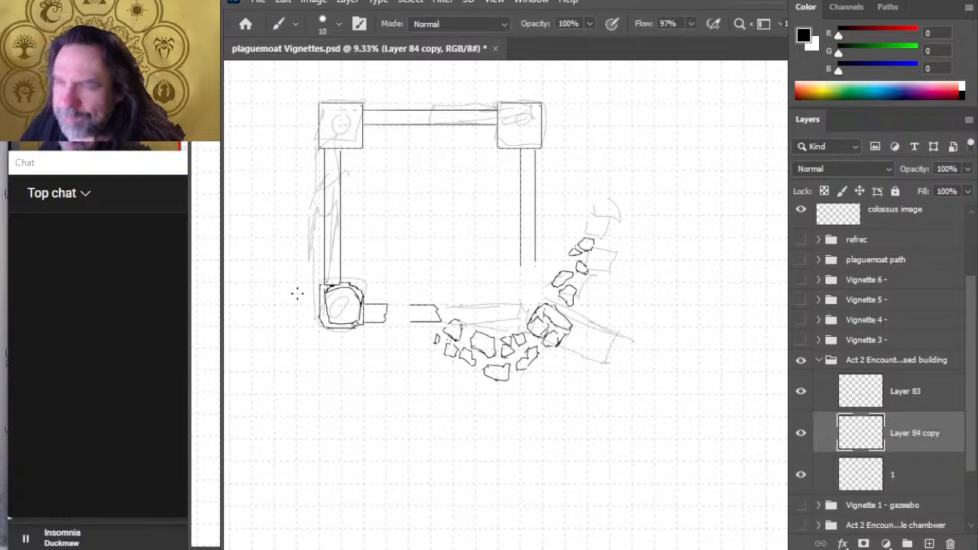
key("e")
- Replace the upper-left pillar's straight bottom edge with a rough line slightly higher, where the left wall joins it
key("b")
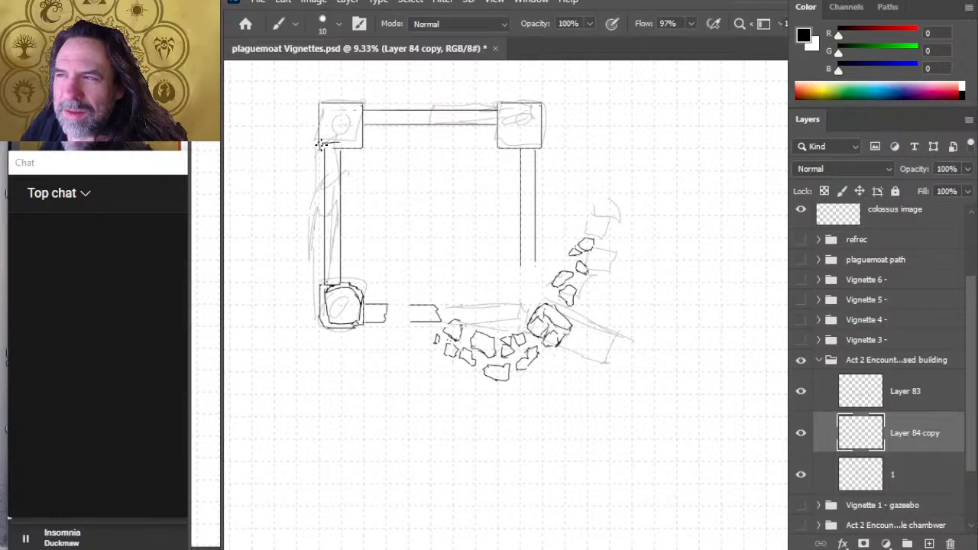
key("e")
key("b")
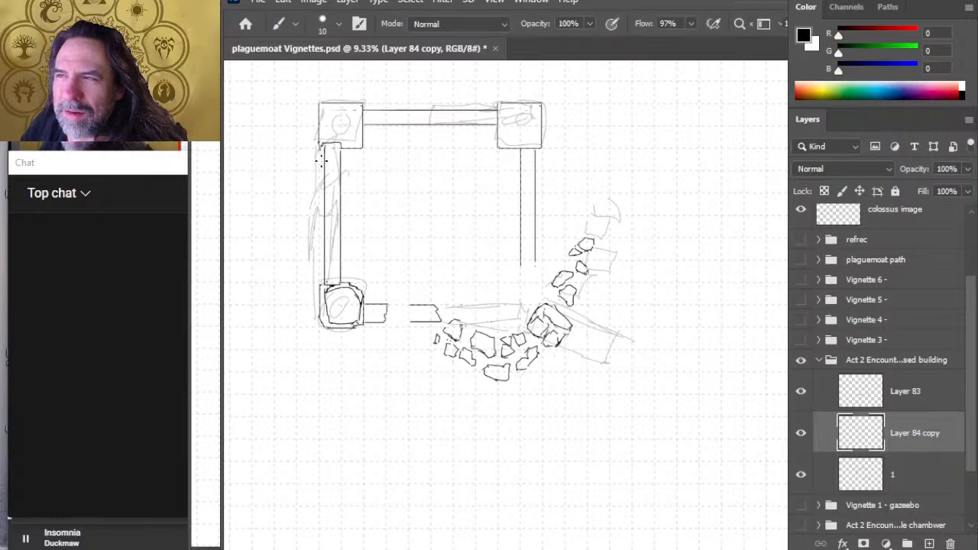
key("e")
key("b")
key("e")
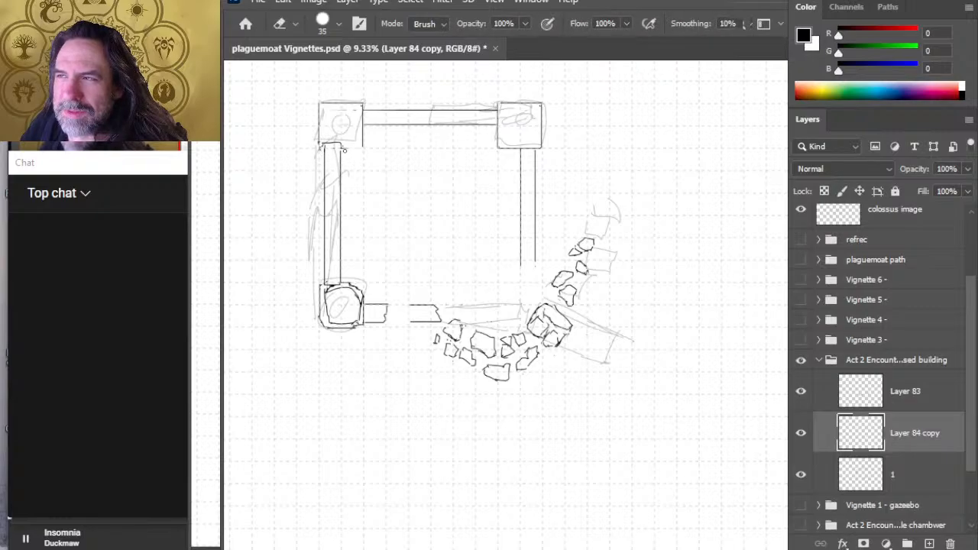
- Redraw the upper-left pillar's bottom-right corner as a chipped corner and add a crack line inside it
key("b")
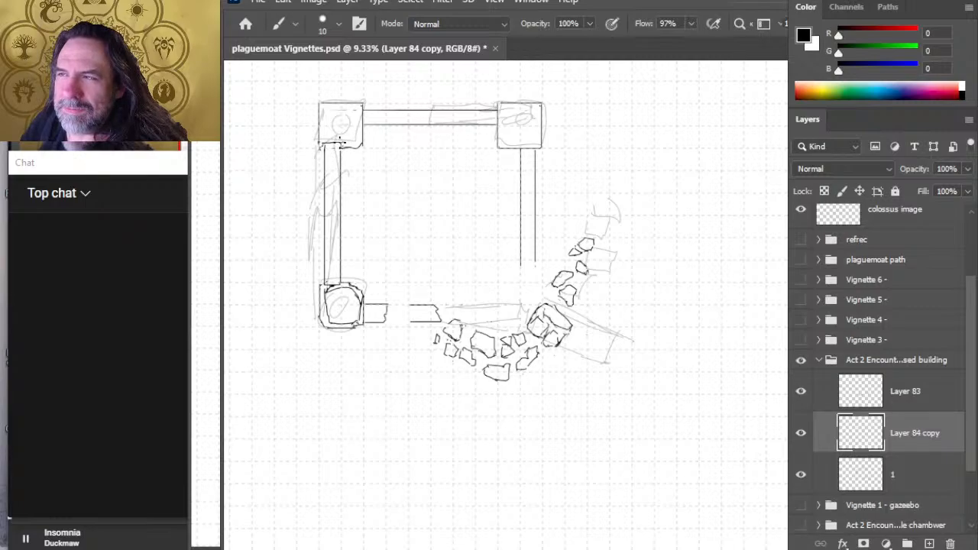
mouse_move(361, 116)
left_mouse_down()
mouse_move(357, 151)
mouse_move(345, 139)
left_mouse_up()
key("e")
key("b")
key("e")
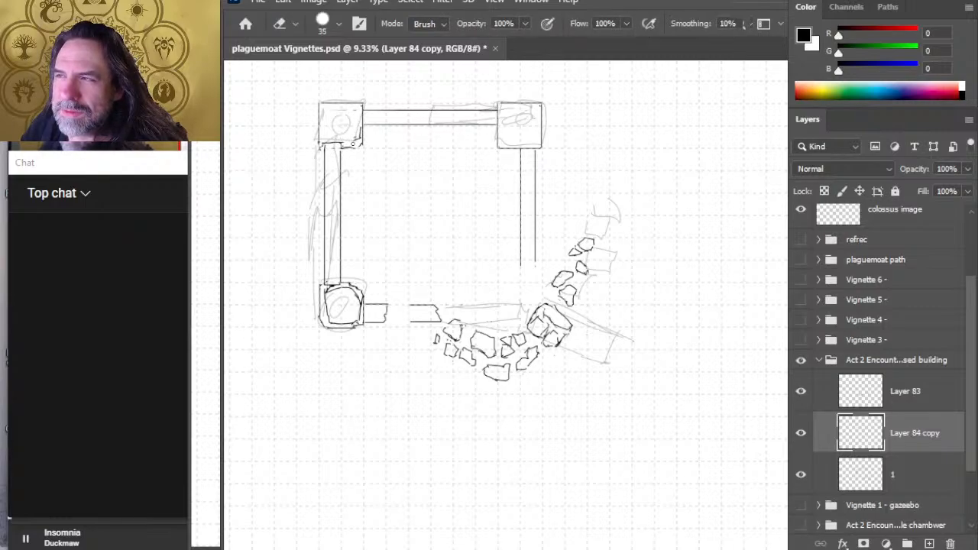
- Erase the upper-left pillar's sharp top-right corner and redraw it chipped
key("b")
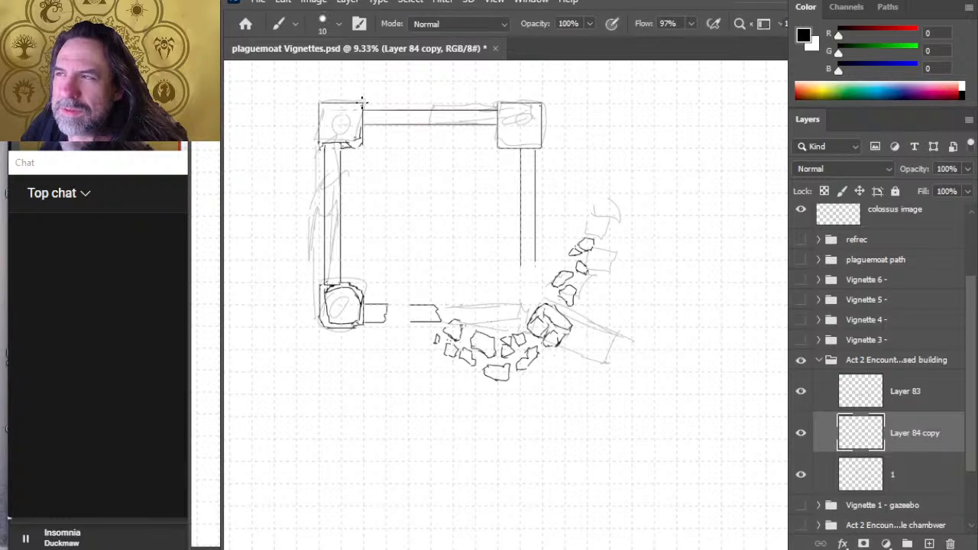
key("e")
key("b")
key("e")
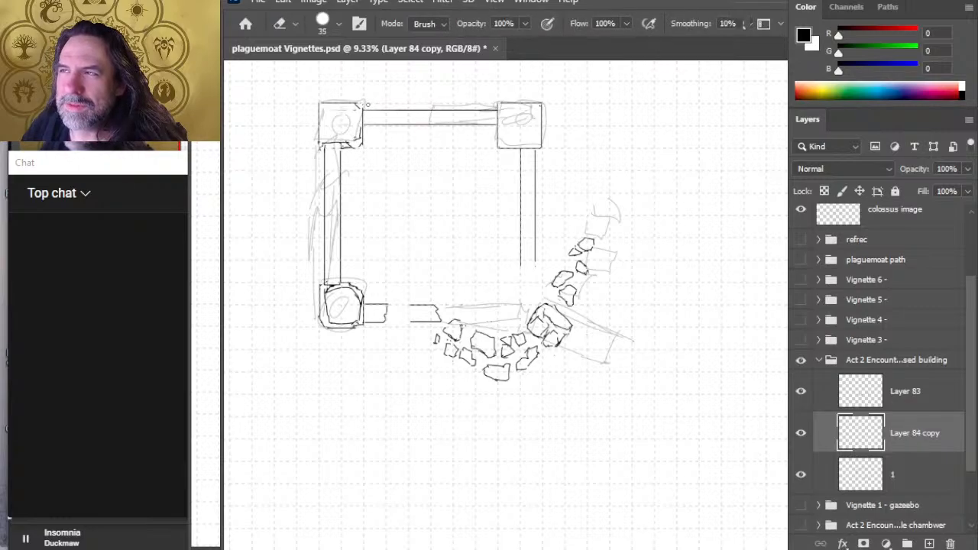
- Draw an irregular inner outline inside the upper-left pillar and roughen its outer left edge
key("b")
left_click_drag(350, 108, 357, 131)
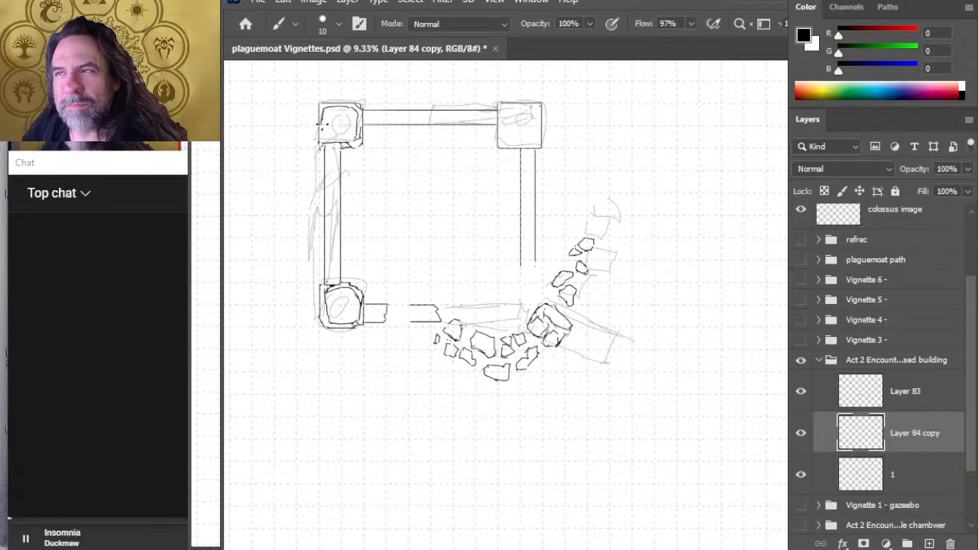
key("e")
key("b")
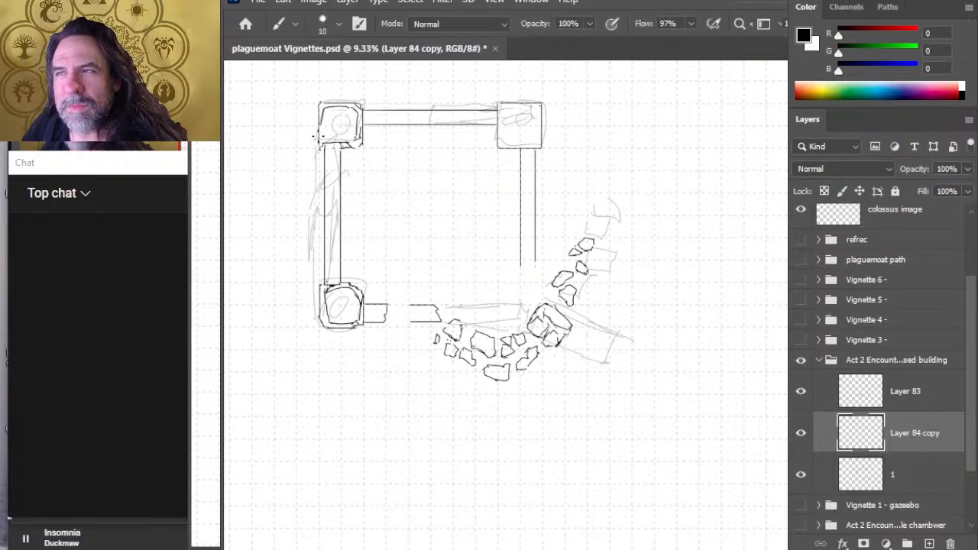
- Erase parts of the upper-left pillar's outer left edge and redraw it as a rough, uneven line
key("e")
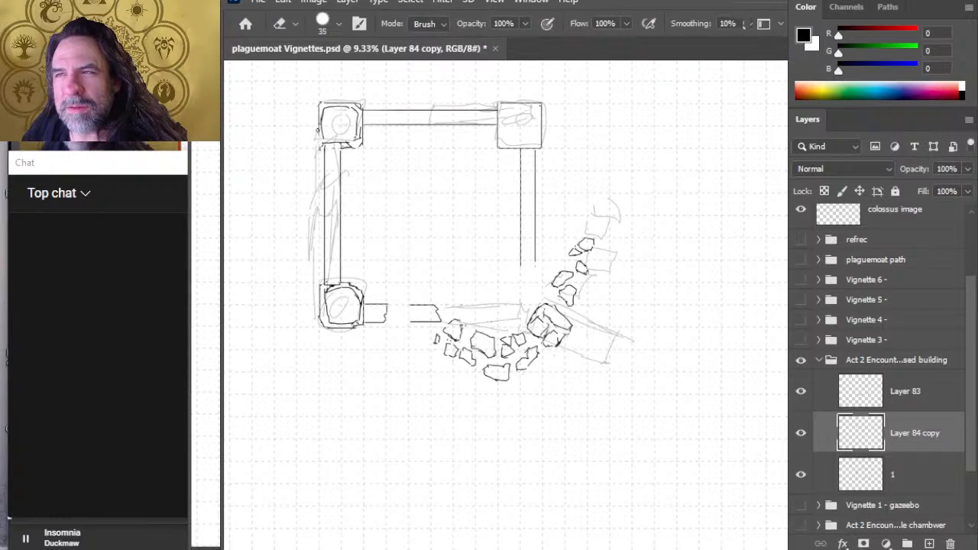
key("b")
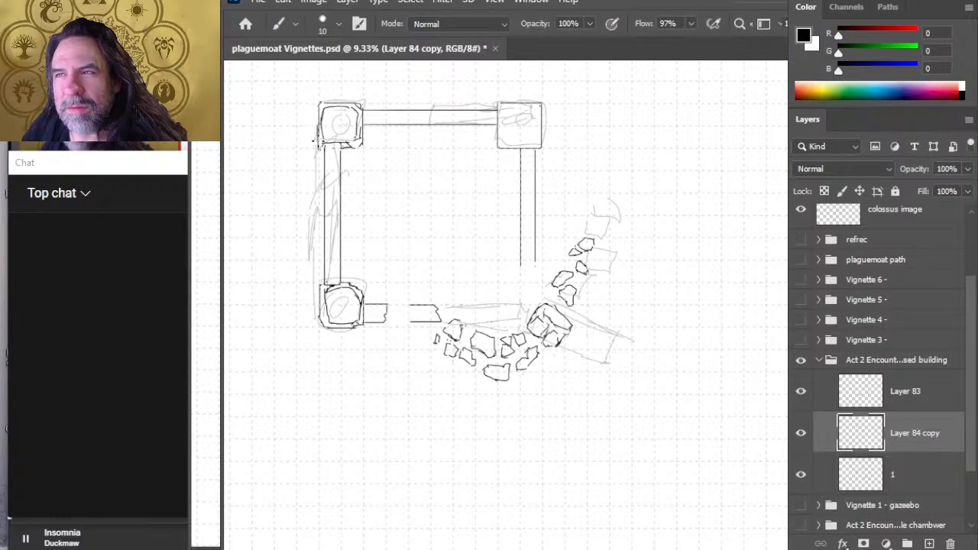
key("e")
mouse_move(319, 139)
left_mouse_down()
mouse_move(318, 111)
mouse_move(317, 144)
left_mouse_up()
key("b")
key("e")
key("b")
left_click_drag(320, 110, 320, 146)
key("b")
key("e")
key("b")
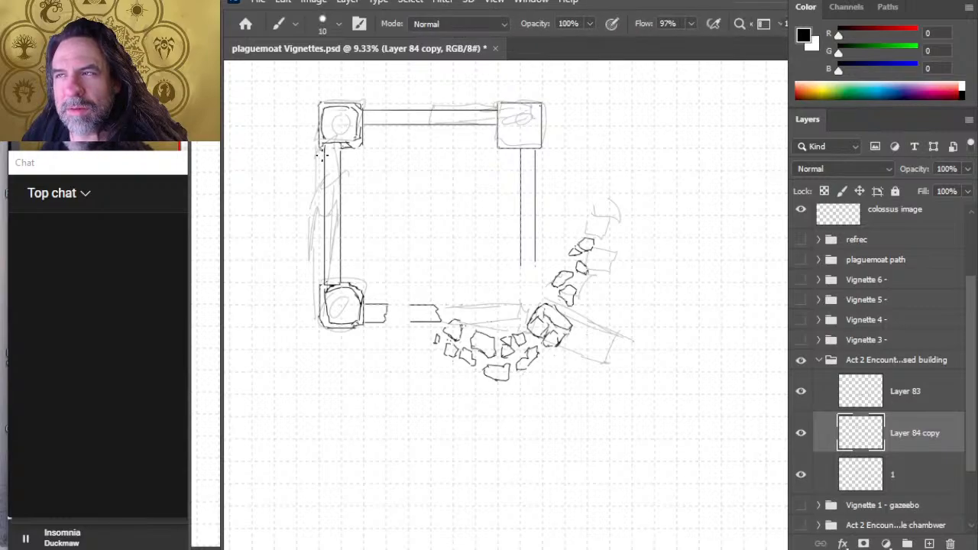
- Redraw the upper-left pillar's bottom-left corner chipped and roughen its bottom edge where the left wall joins
key("e")
key("b")
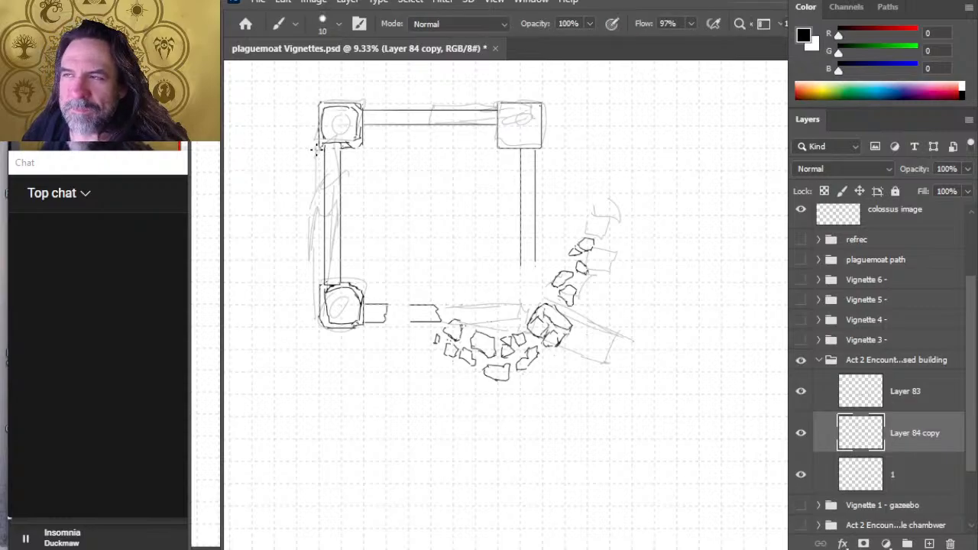
key("e")
key("b")
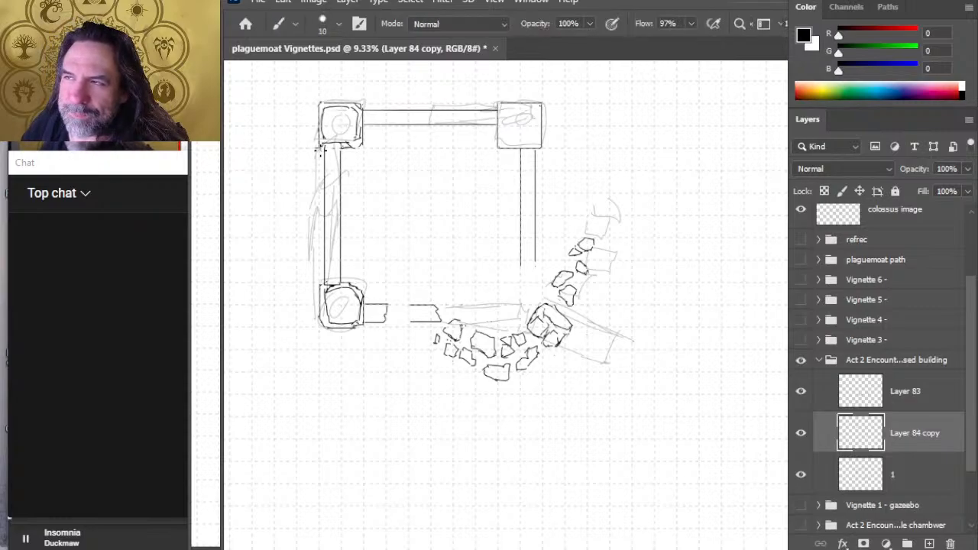
left_click_drag(314, 148, 340, 156)
key("e")
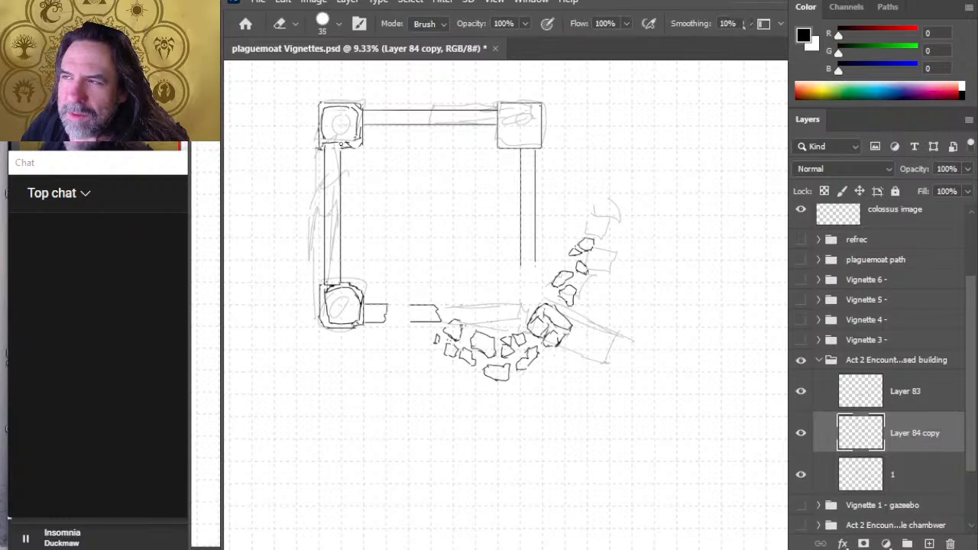
key("b")
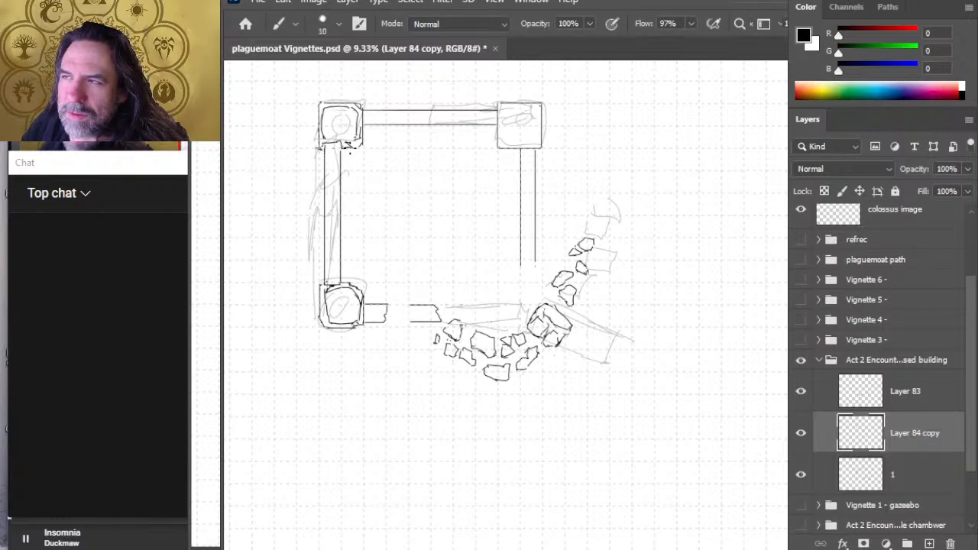
key("e")
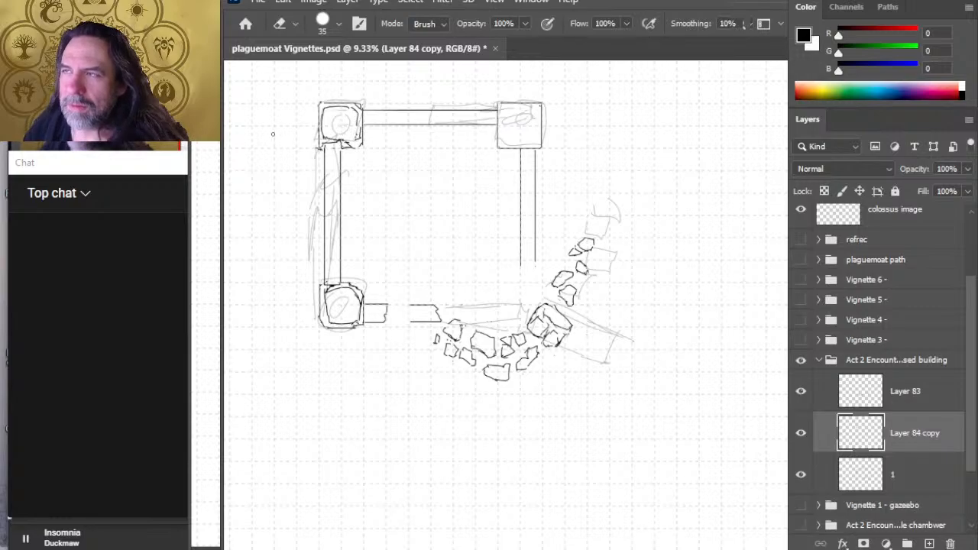
- Roughen the top of the upper-left pillar's inner outline and draw a broken stone in its bottom-right corner
key("b")
mouse_move(327, 98)
left_mouse_down()
mouse_move(322, 112)
mouse_move(336, 124)
left_mouse_up()
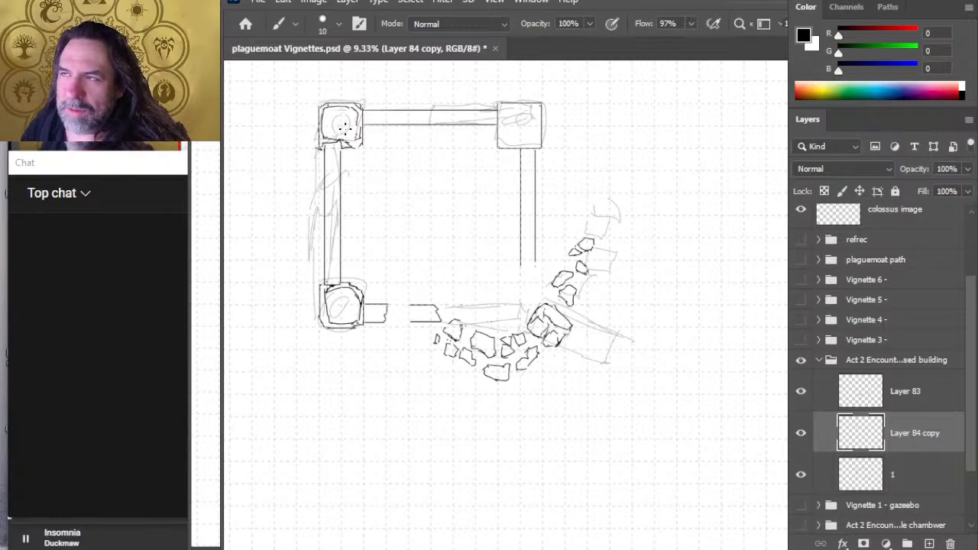
left_click_drag(349, 121, 359, 146)
key("e")
key("b")
key("e")
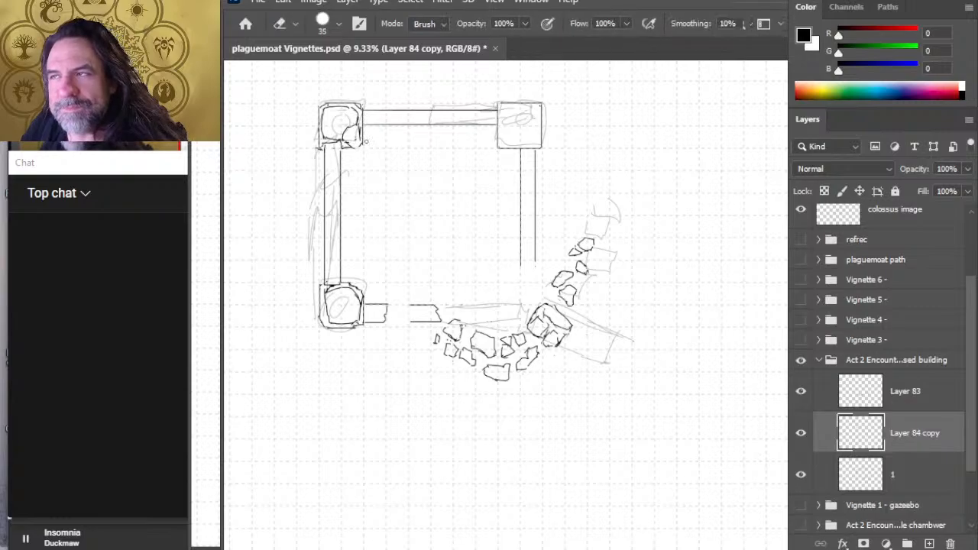
key("b")
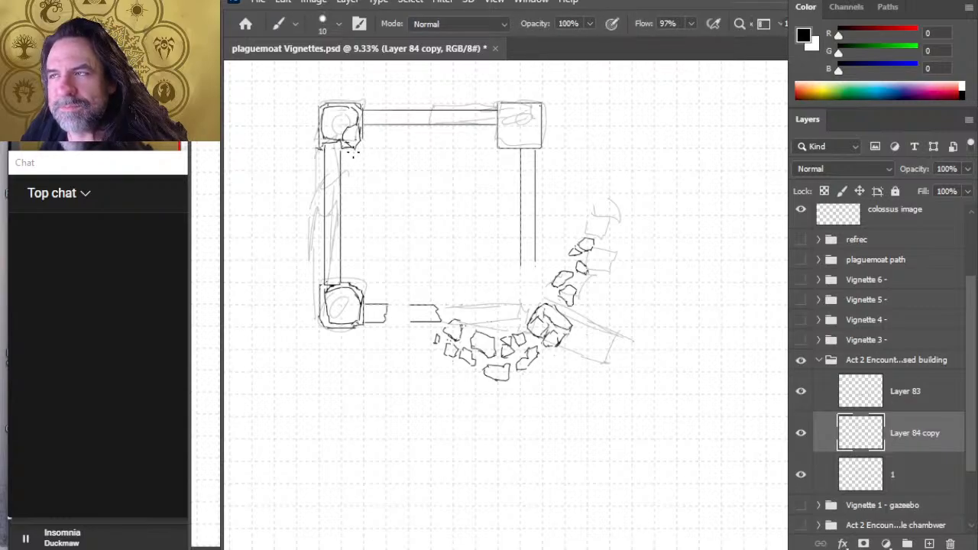
- Erase the upper-right pillar's sharp bottom-left corner and redraw it chipped
key("e")
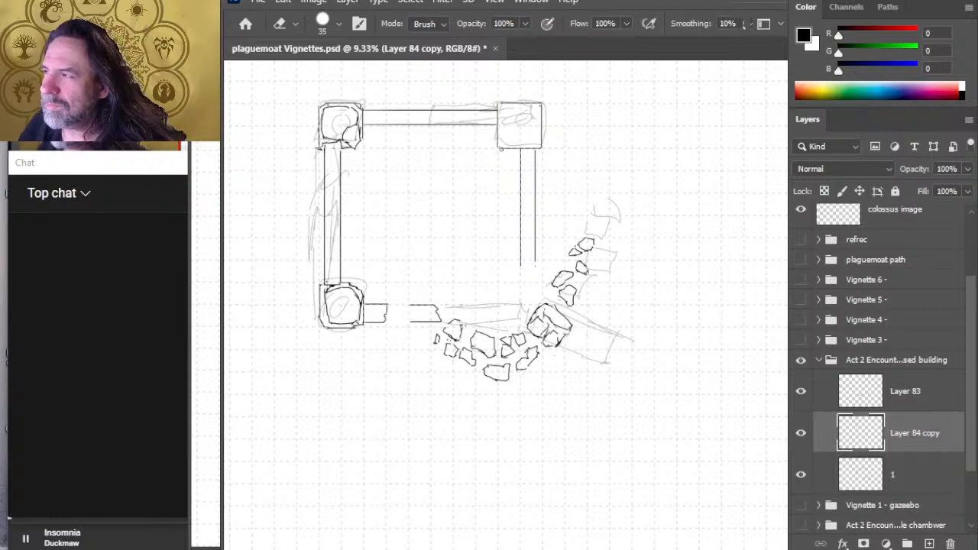
key("b")
left_click_drag(500, 142, 502, 151)
key("e")
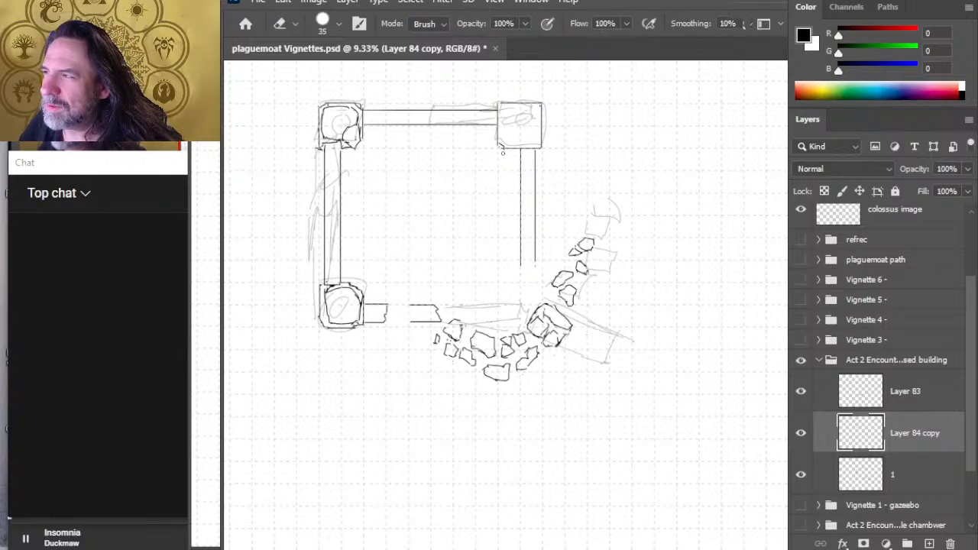
key("b")
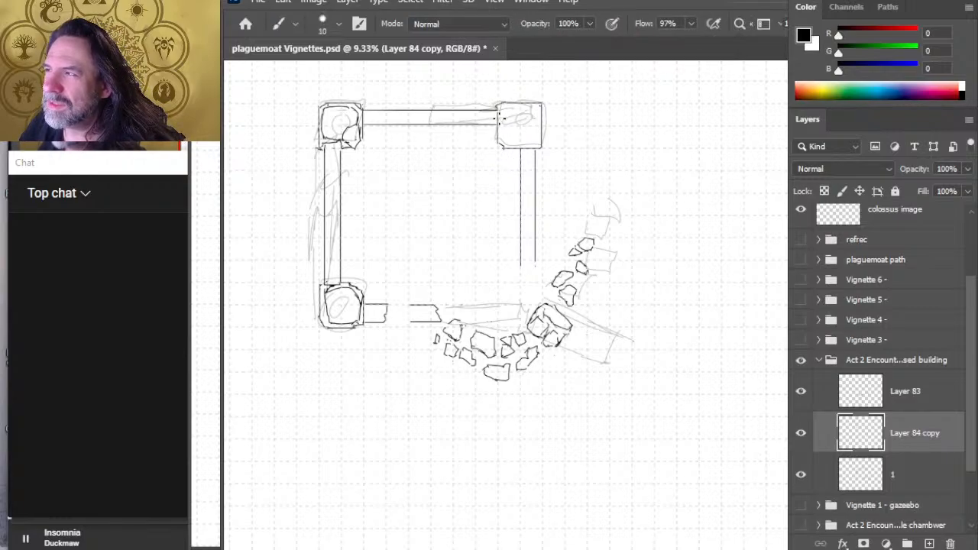
- Redraw the upper-right pillar's left edge and top-left corner as a jagged line where the top wall joins
key("e")
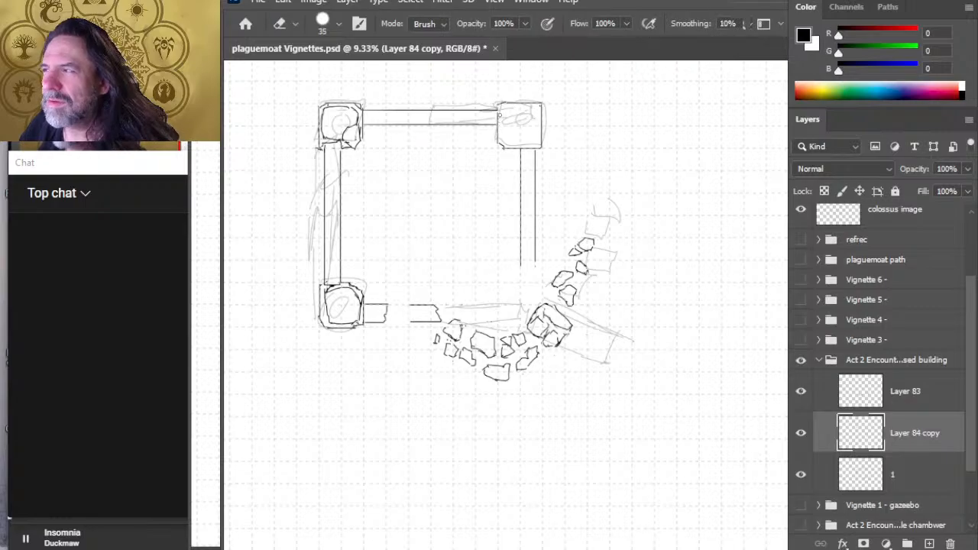
key("b")
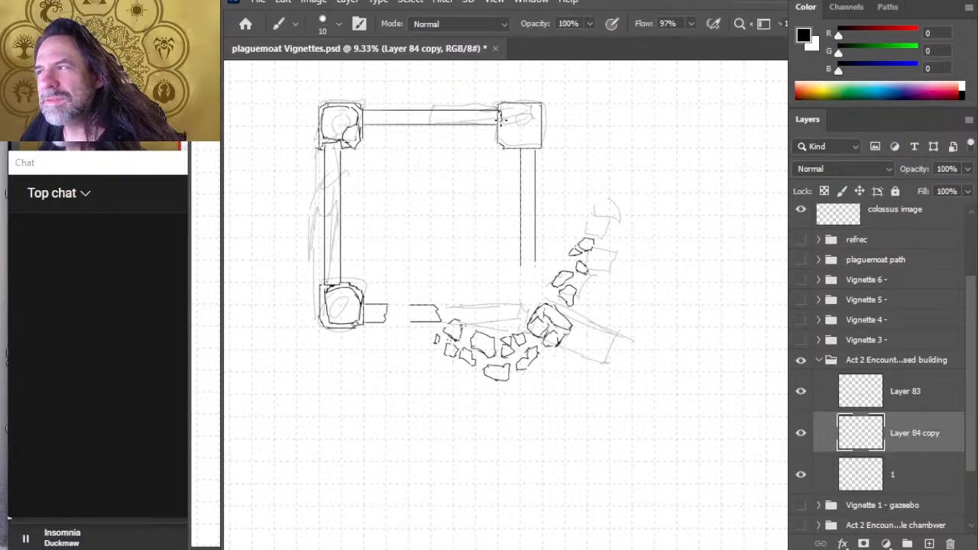
key("e")
key("b")
key("e")
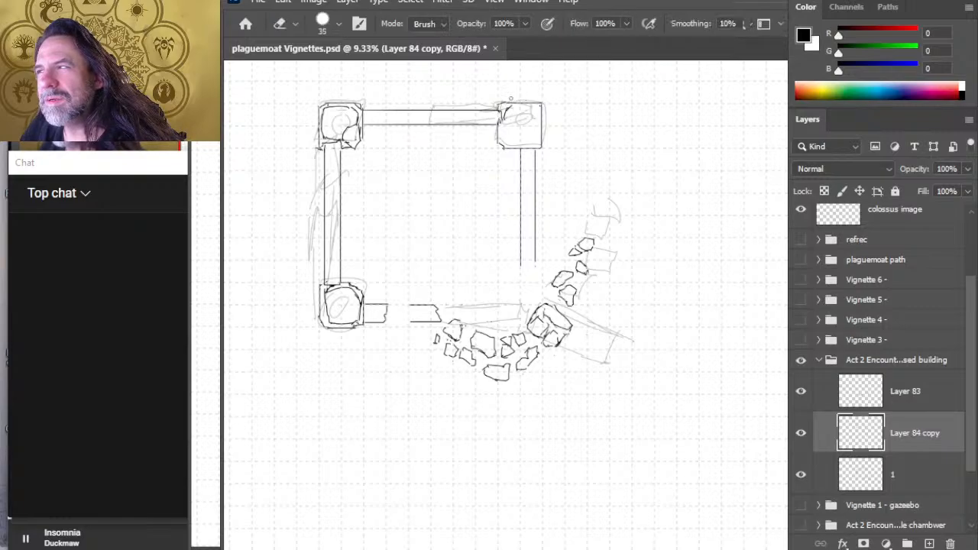
key("b")
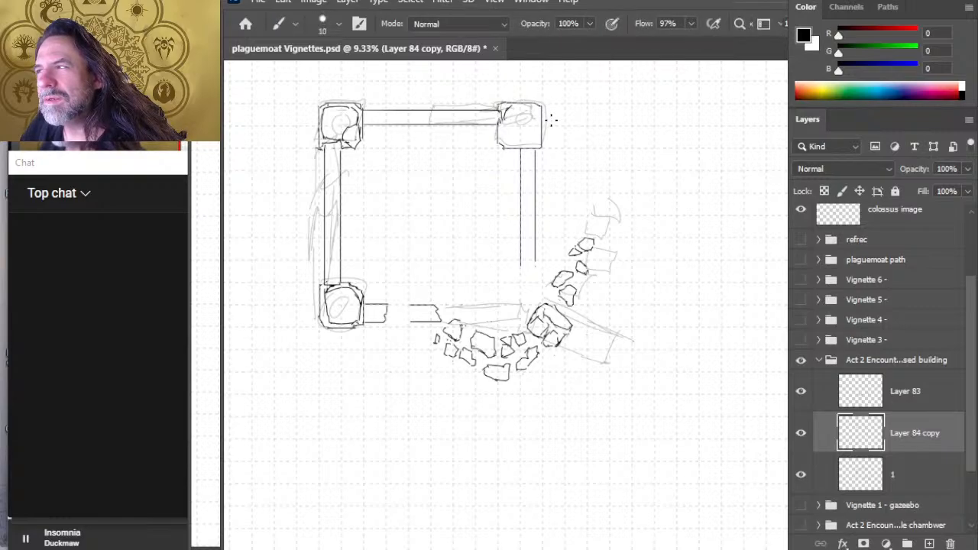
- Roughen the upper-right pillar's bottom-right corner and draw an irregular inner line along its bottom and left sides
key("e")
key("b")
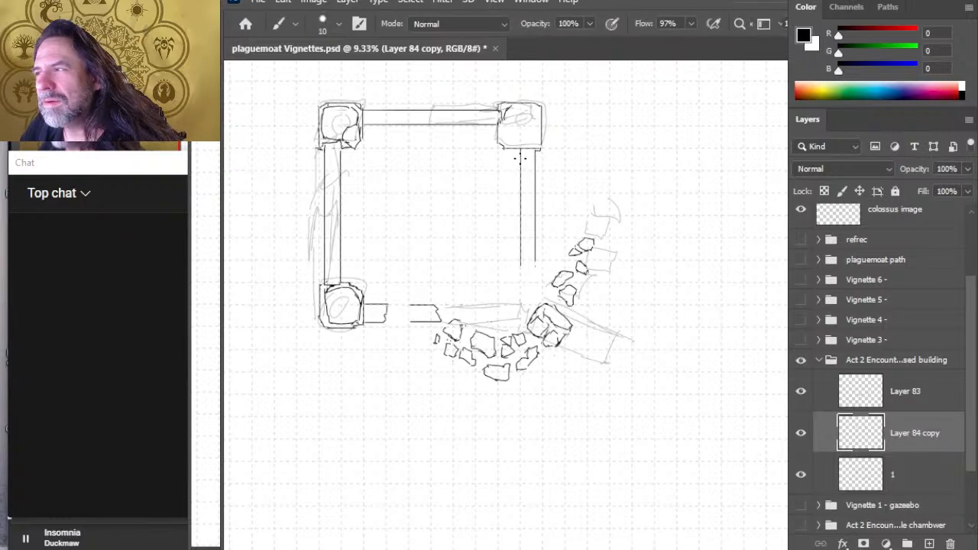
key("e")
key("b")
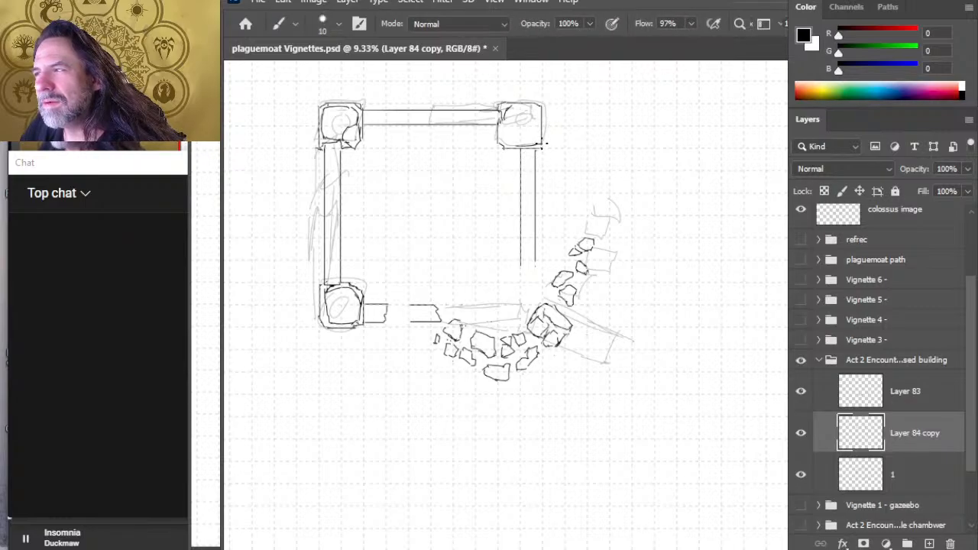
mouse_move(500, 113)
left_mouse_down()
mouse_move(501, 147)
mouse_move(497, 138)
left_mouse_up()
key("e")
key("b")
key("e")
key("b")
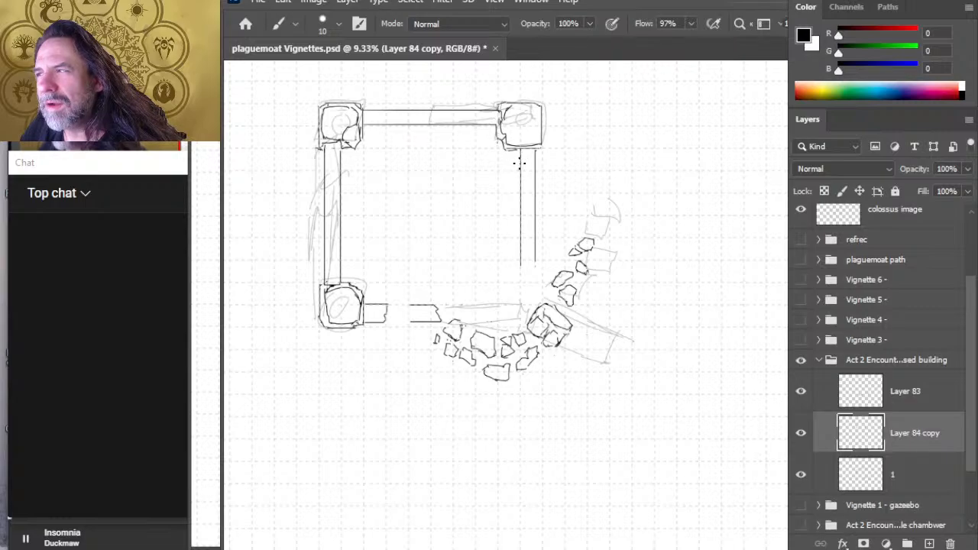
- Redraw the upper-right pillar's bottom edge above the right wall and round the inner outline's bottom-right corner
key("e")
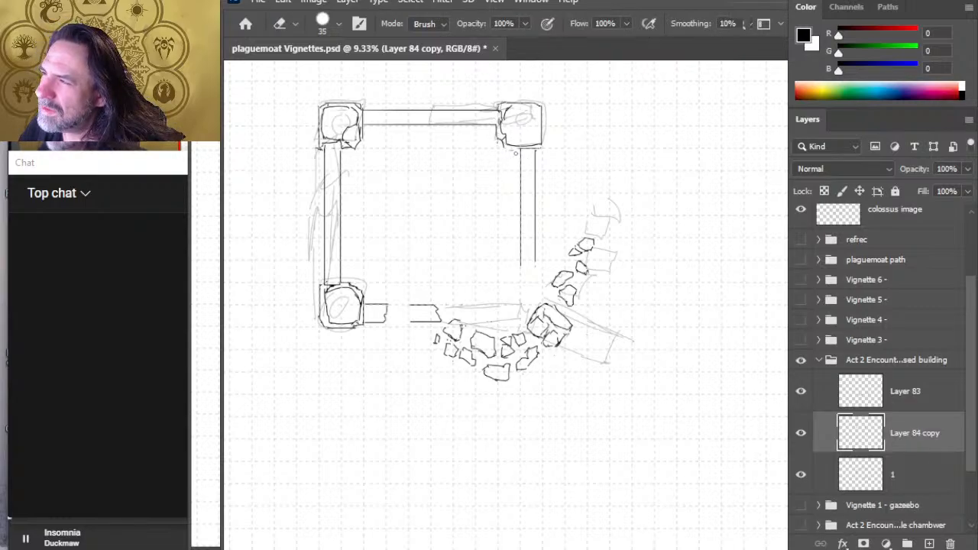
key("b")
key("e")
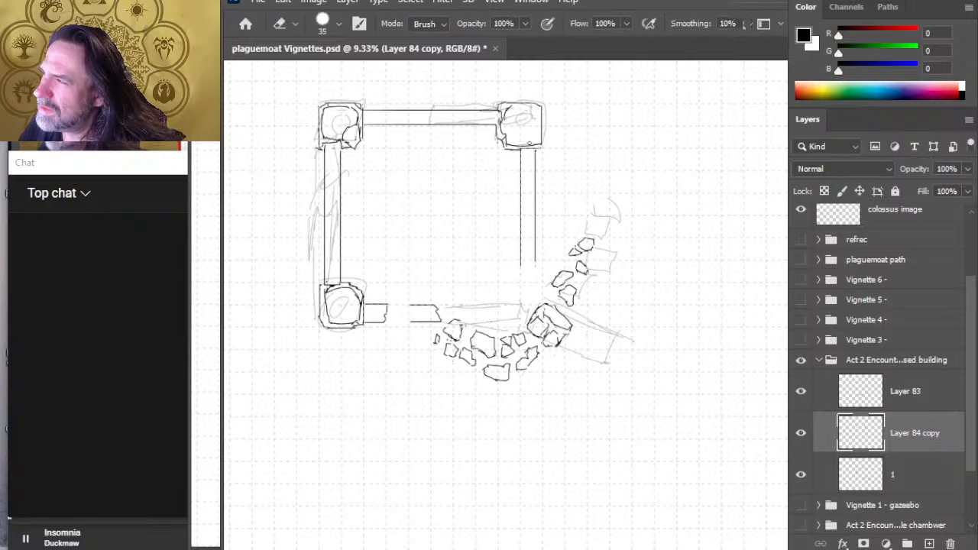
key("b")
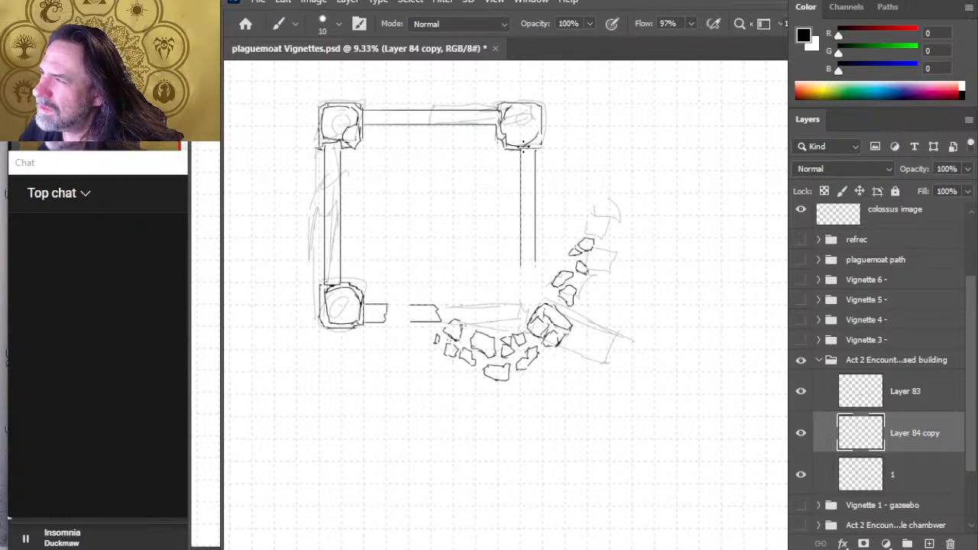
- Roughen the upper-right pillar's outer right and top edges and complete its inner outline along those sides
key("e")
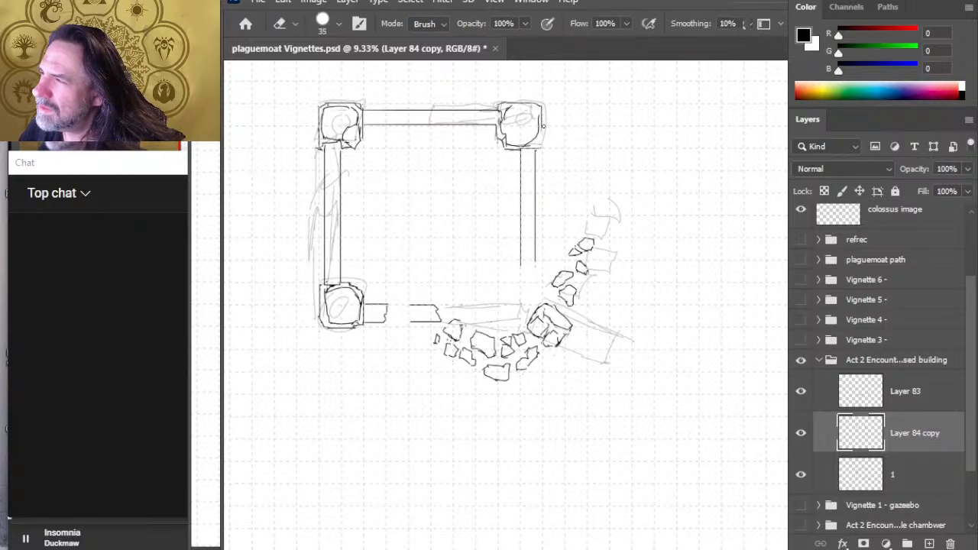
key("b")
key("e")
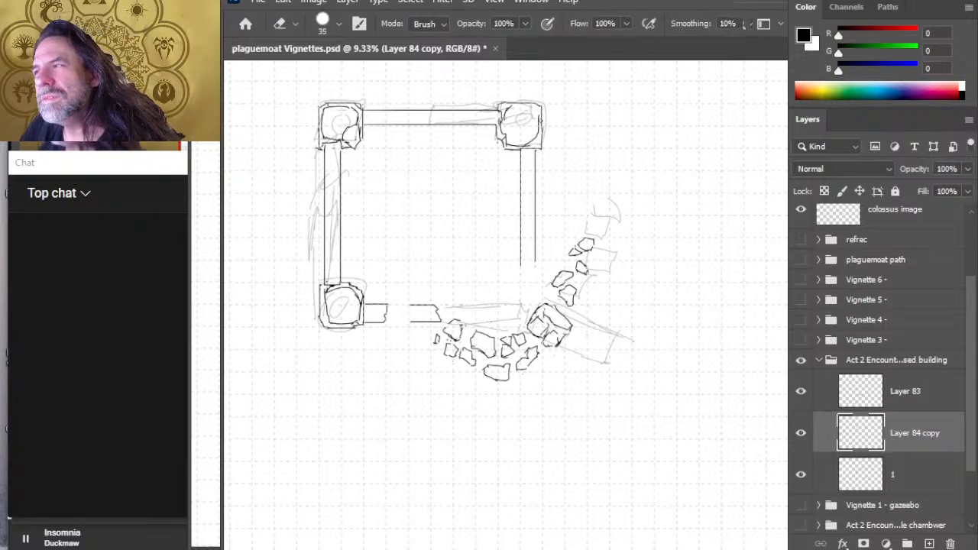
key("b")
key("e")
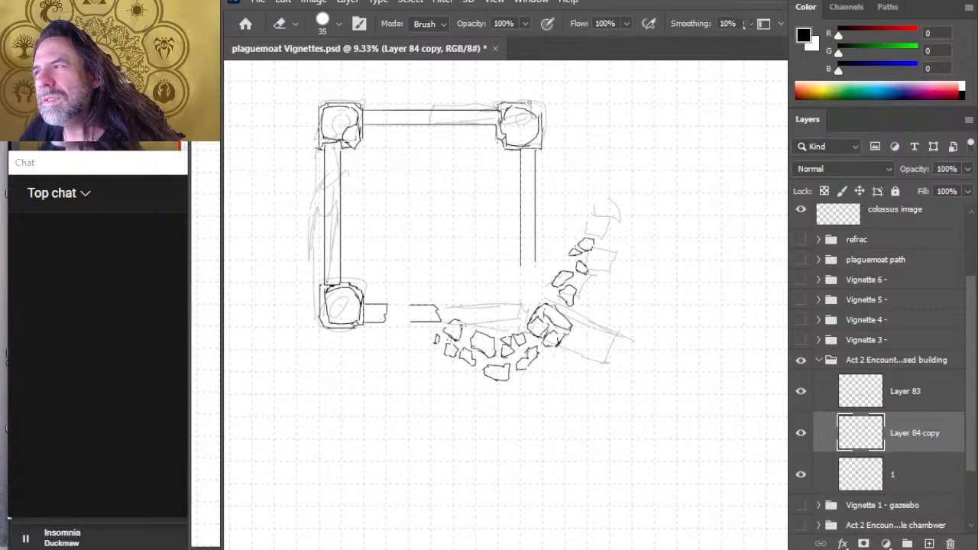
key("b")
left_click(531, 103)
mouse_move(536, 105)
left_mouse_down()
mouse_move(501, 104)
mouse_move(543, 114)
mouse_move(532, 142)
mouse_move(506, 108)
left_mouse_up()
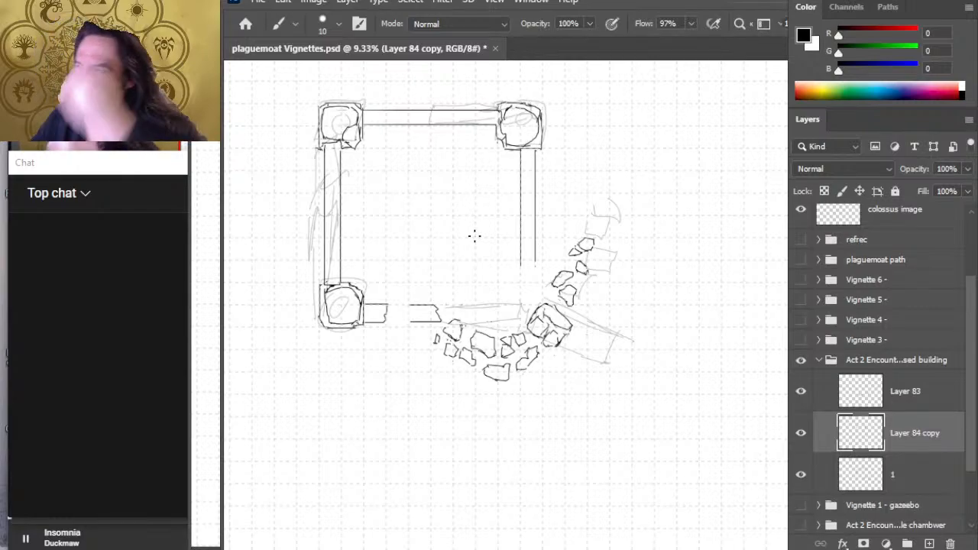
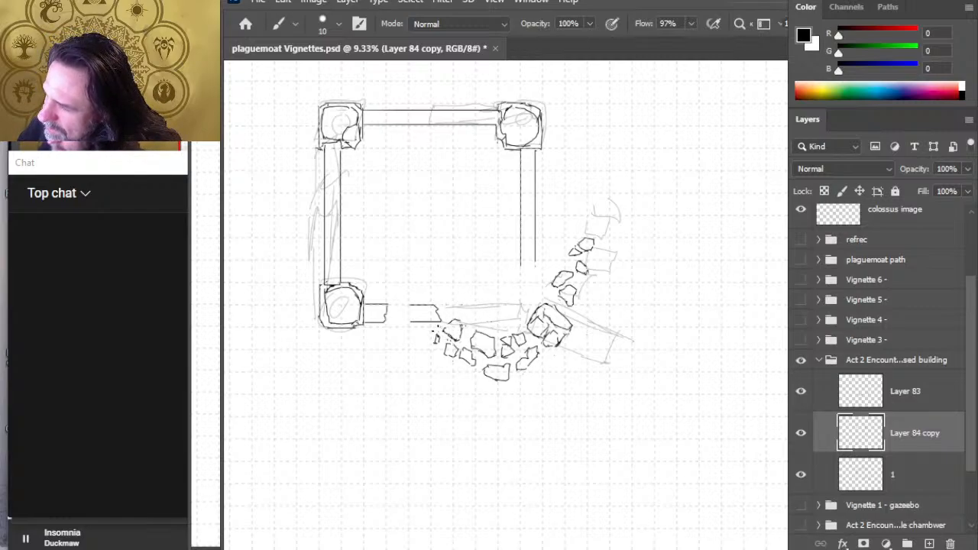
- Lasso the fallen lower-right pillar on Layer 84 copy, move it slightly up and left, and deselect it
key("l")
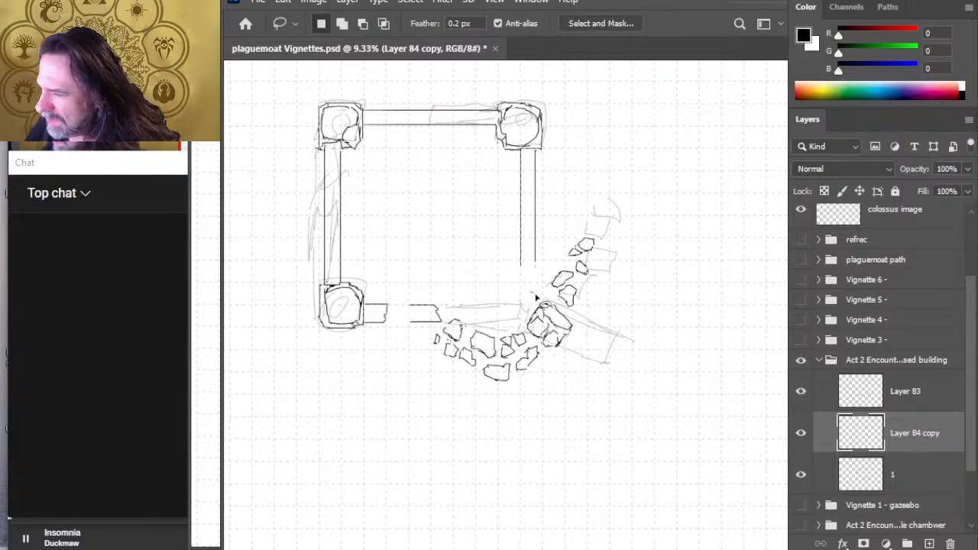
key("v")
mouse_move(539, 294)
left_mouse_down()
mouse_move(553, 336)
mouse_move(550, 320)
left_mouse_up()
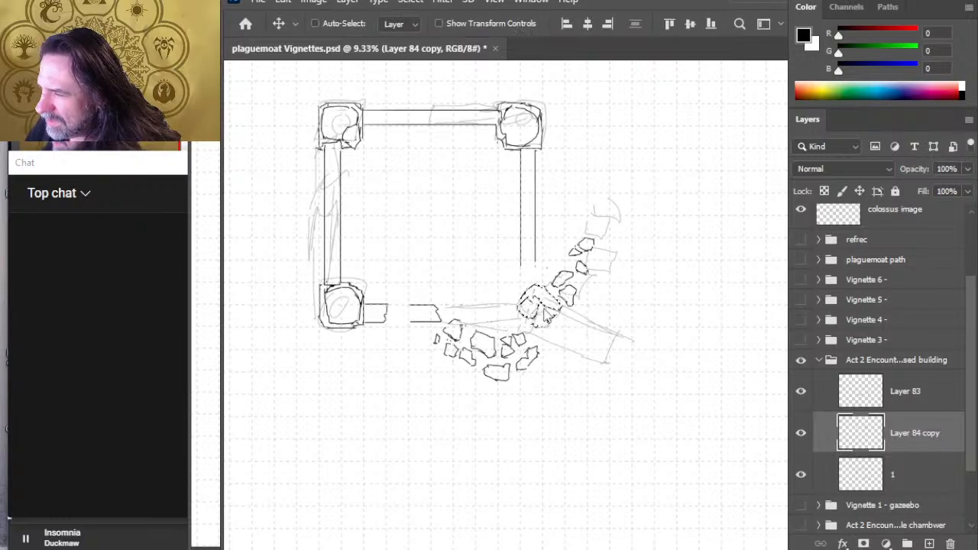
key("l")
key("ctrl+d")
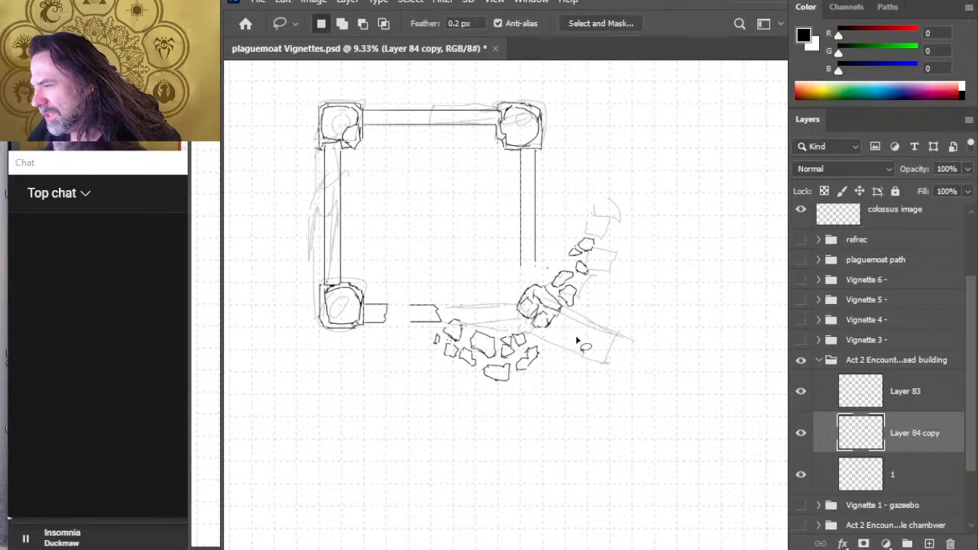
- On Layer 83, lasso the rubble beneath the bottom wall, rotate it counterclockwise, and move it slightly up and left
left_click(870, 401)
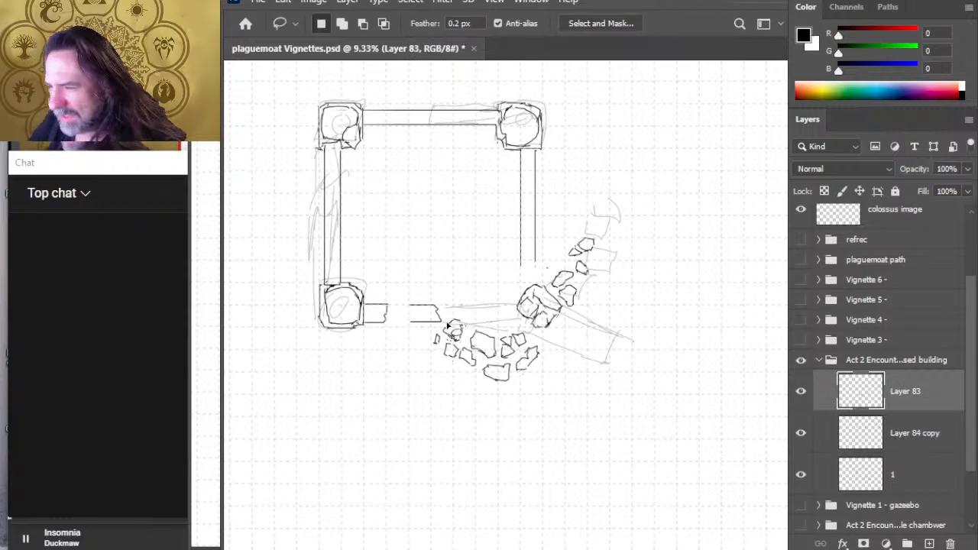
mouse_move(472, 305)
left_mouse_down()
mouse_move(443, 352)
mouse_move(530, 387)
mouse_move(539, 379)
mouse_move(534, 333)
mouse_move(478, 310)
left_mouse_up()
key("ctrl+d")
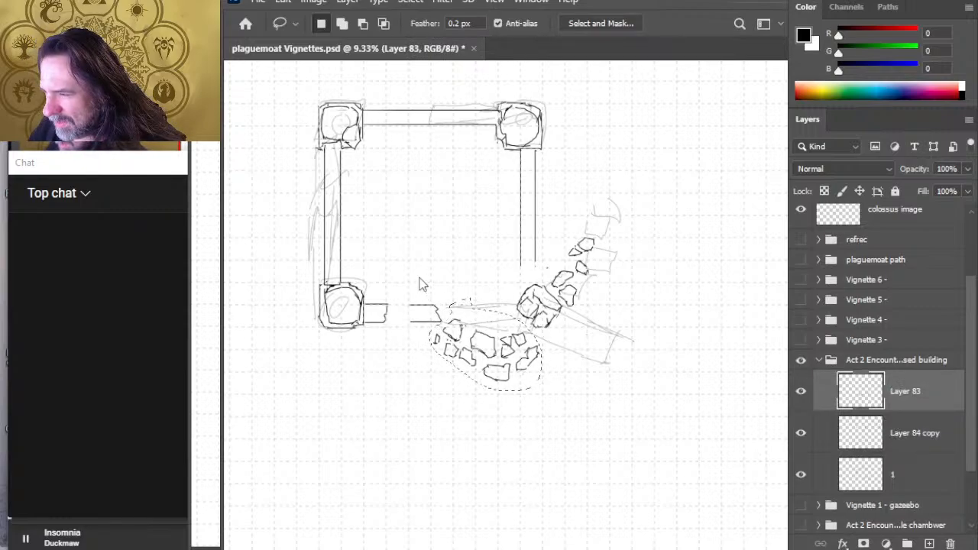
key("ctrl+t")
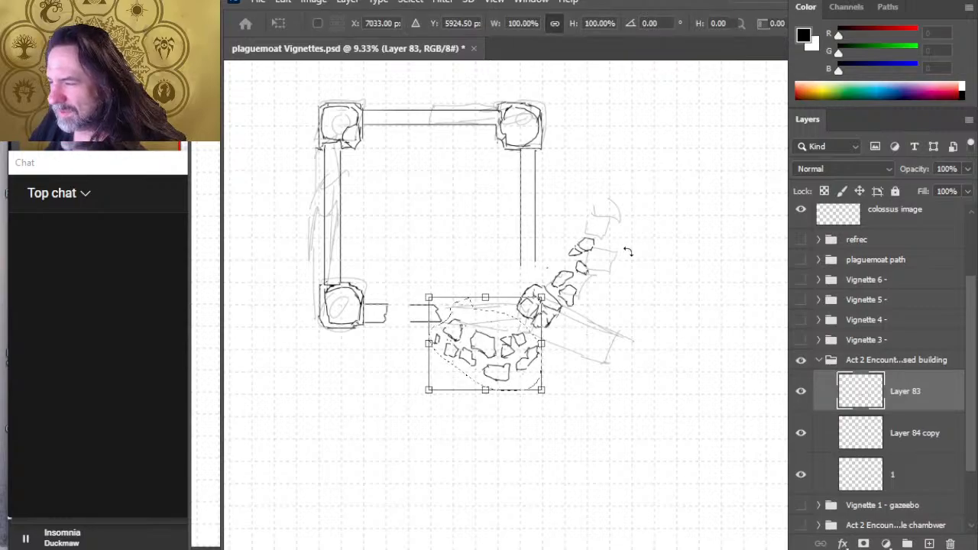
mouse_move(628, 251)
left_mouse_down()
mouse_move(612, 217)
mouse_move(589, 208)
left_mouse_up()
key("Return")
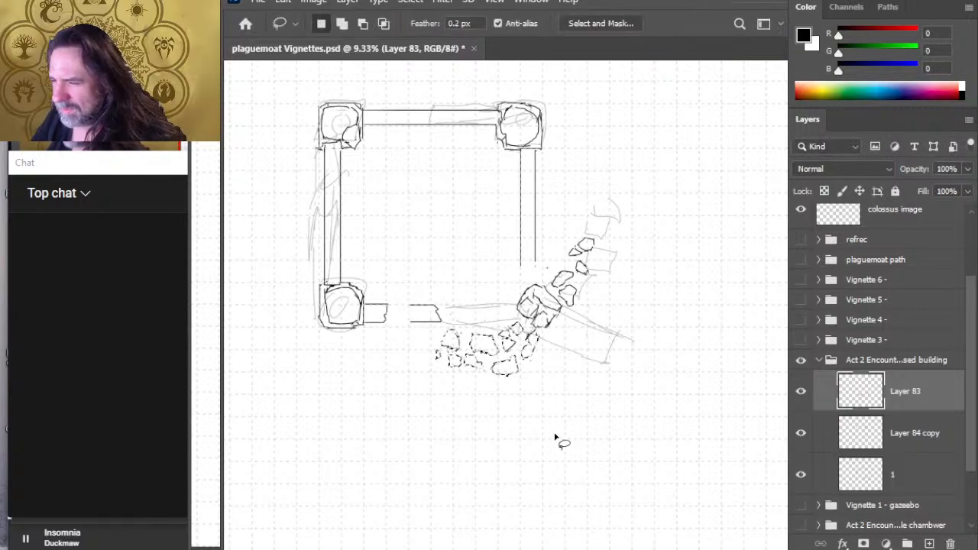
key("v")
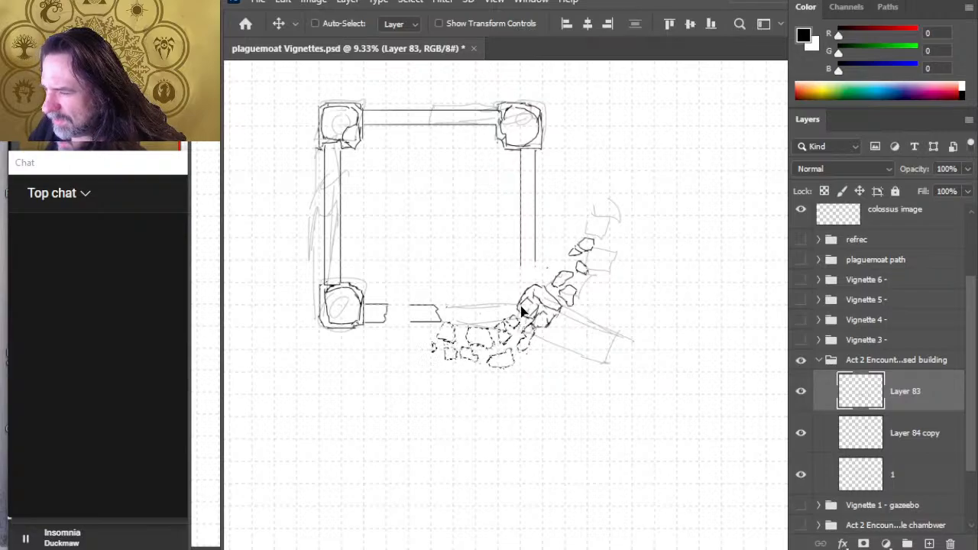
key("l")
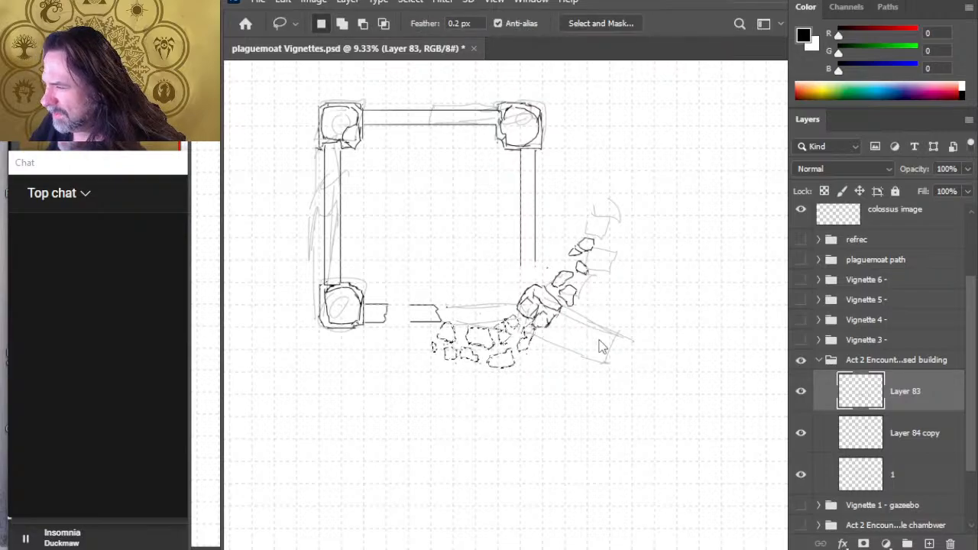
- Skew the selected lower rubble and move it up so it fills the gap between the bottom wall and fallen pillar, then deselect it
key("ctrl+t")
left_click_drag(535, 337, 581, 344)
key("Return")
key("v")
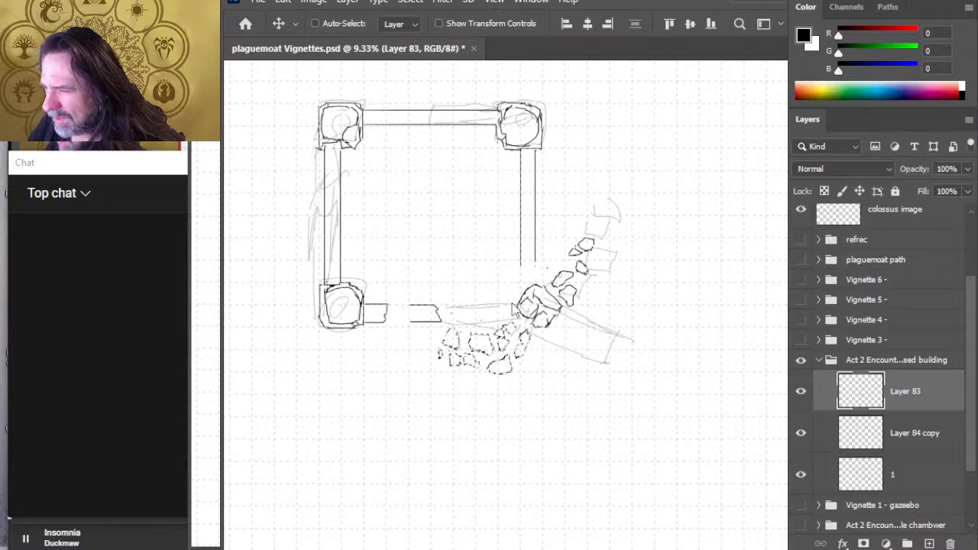
key("l")
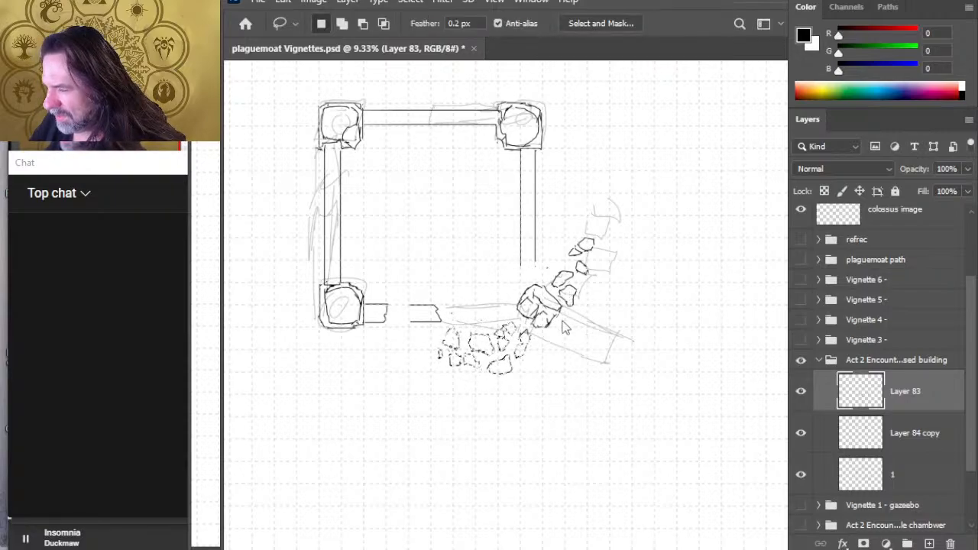
key("ctrl+t")
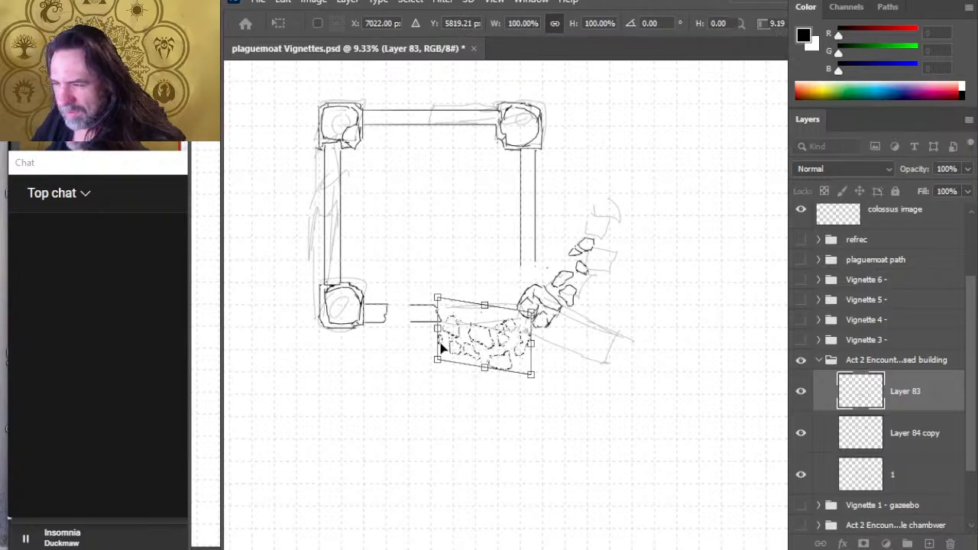
key("Return")
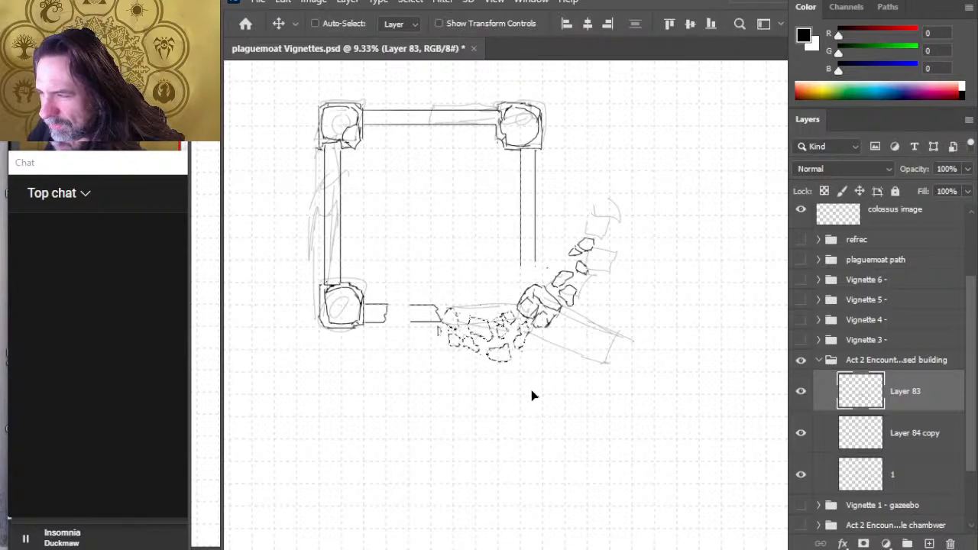
key("l")
- Erase the small stray stone left of the lower rubble and close both ends of the detached bottom-wall block with uneven lines
key("e")
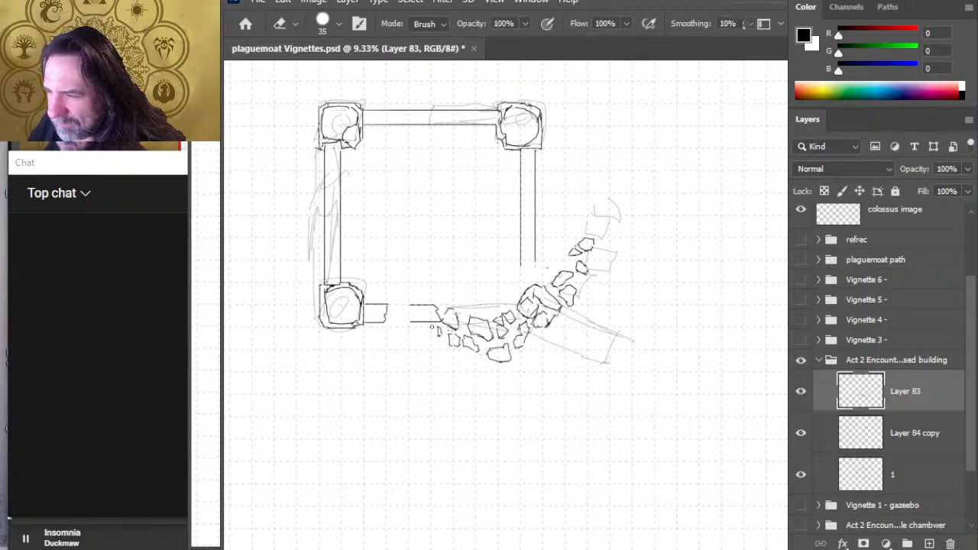
key("b")
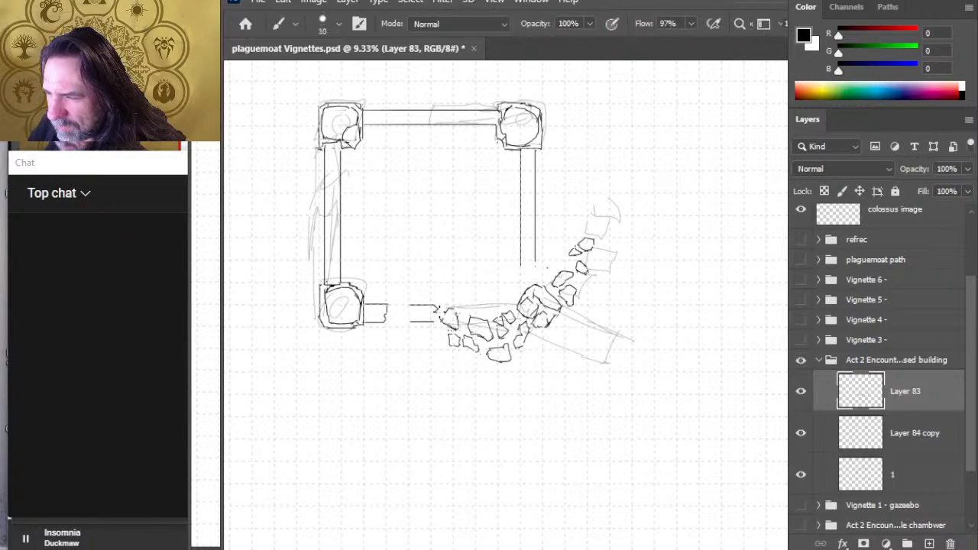
key("e")
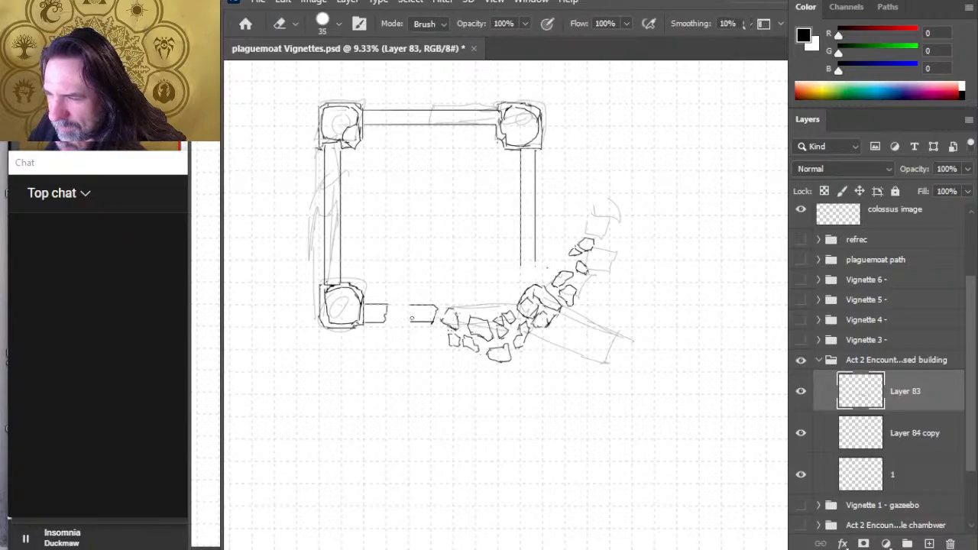
key("b")
left_click_drag(409, 318, 406, 306)
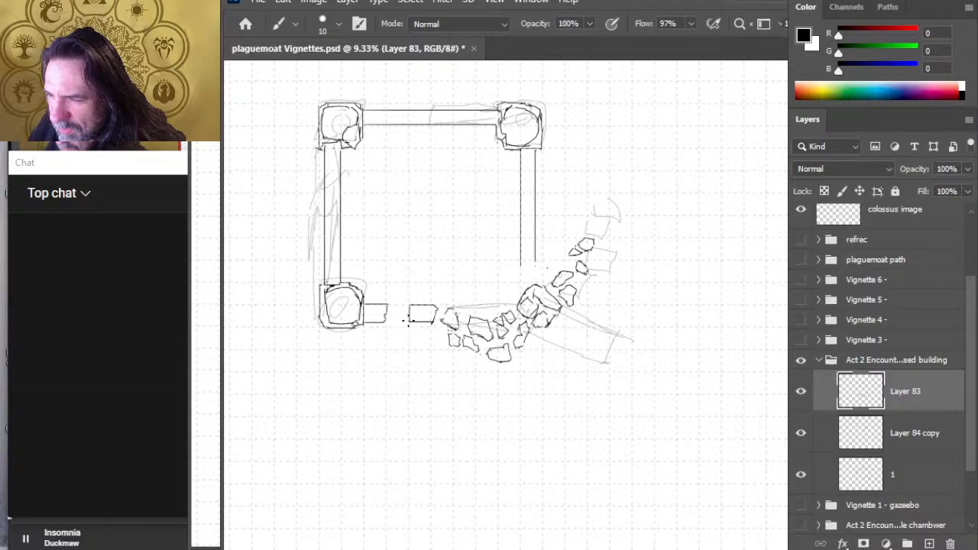
key("e")
key("b")
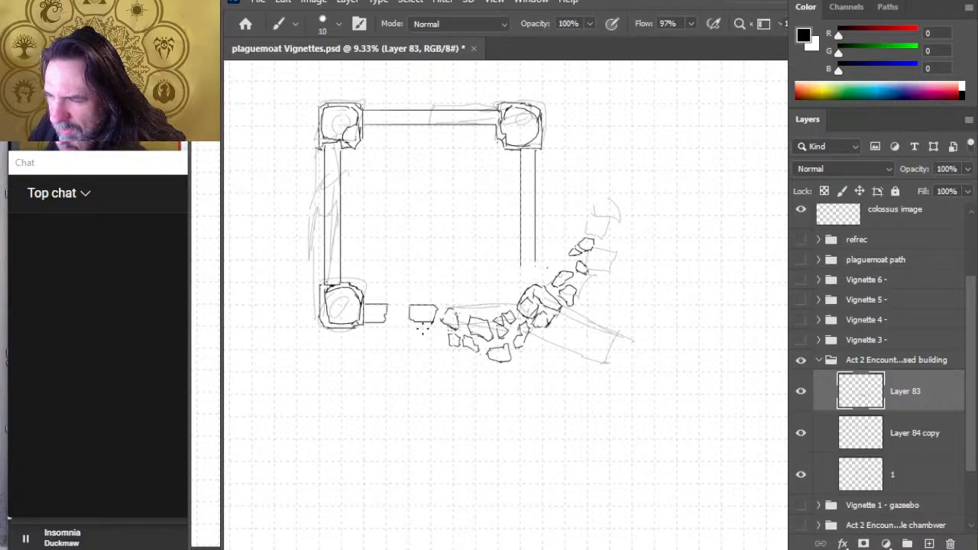
- Roughen the detached bottom-wall block's edges and corners and add an irregular inner line at its left end
key("e")
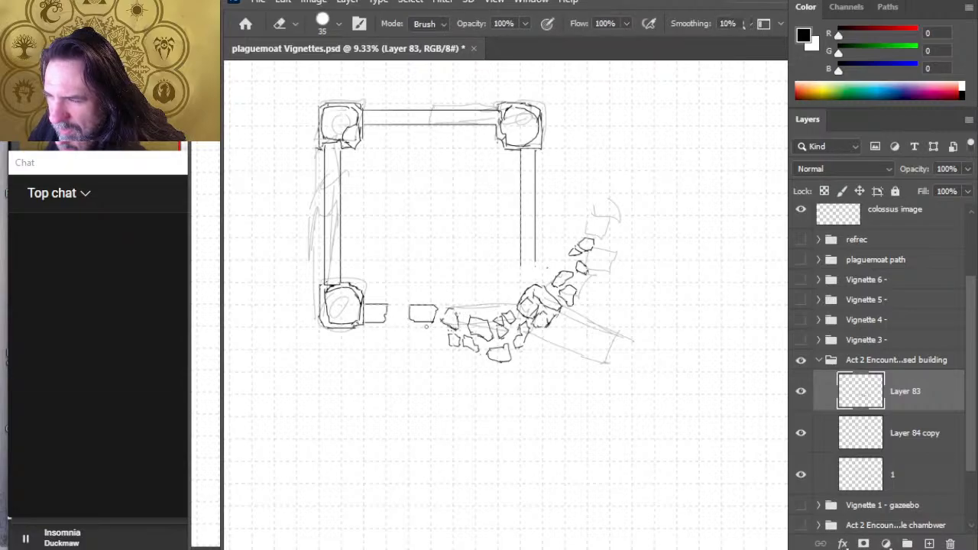
key("b")
key("e")
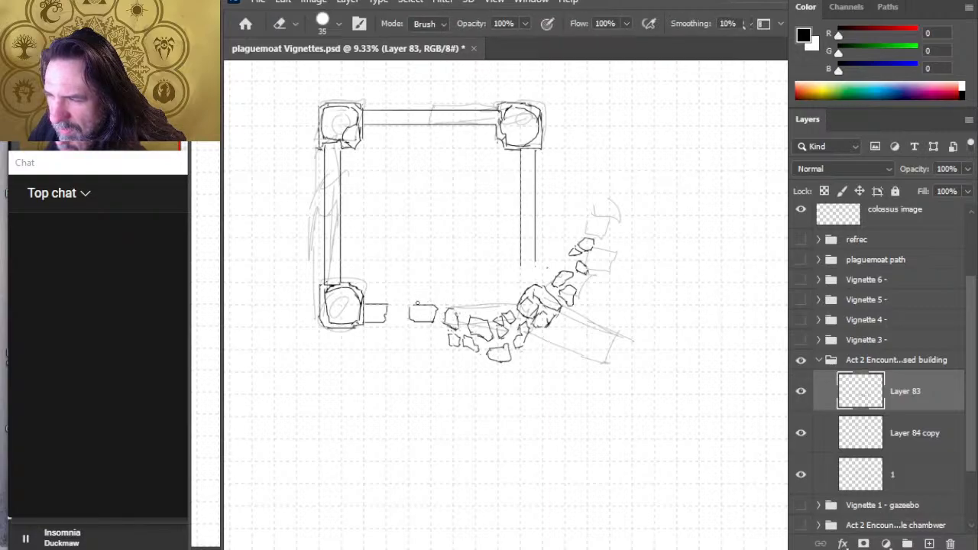
key("b")
key("e")
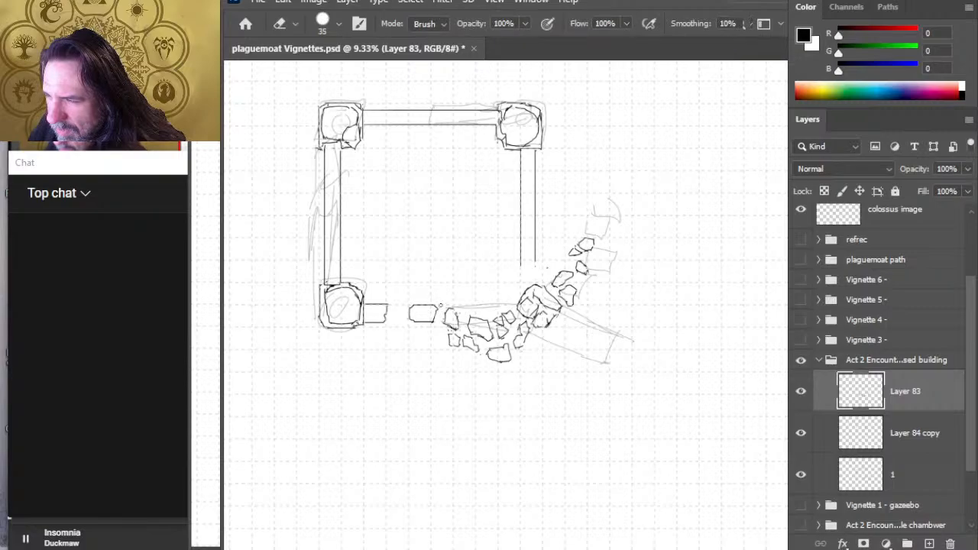
key("b")
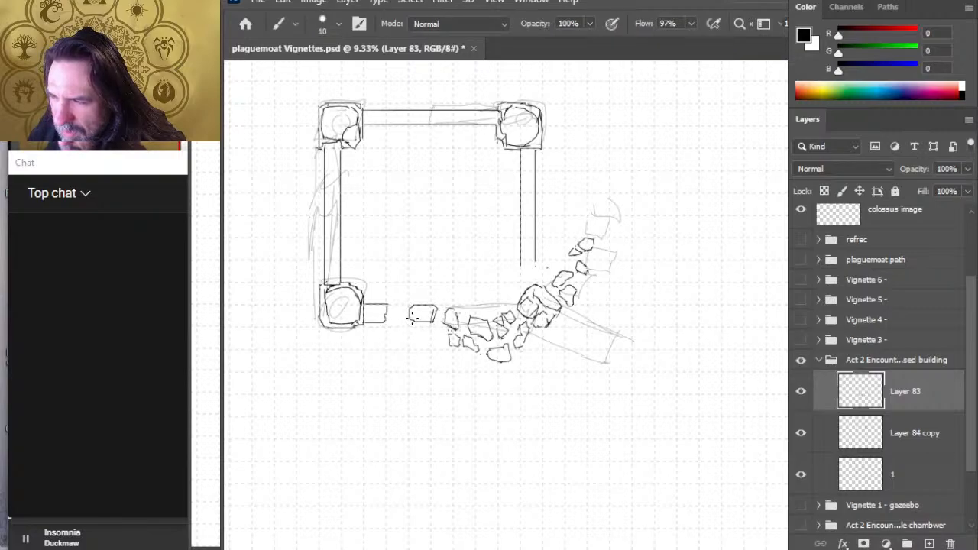
- Redraw the broken end of the wall stub beside the lower-left pillar with rounded corners and jagged inner lines
key("e")
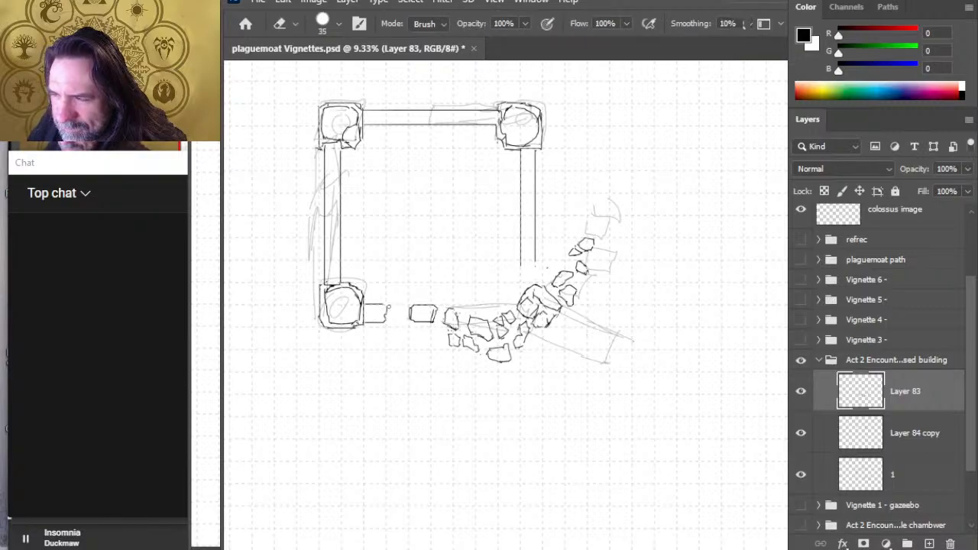
key("b")
mouse_move(382, 304)
left_mouse_down()
mouse_move(383, 322)
mouse_move(388, 312)
left_mouse_up()
key("e")
key("b")
key("e")
key("b")
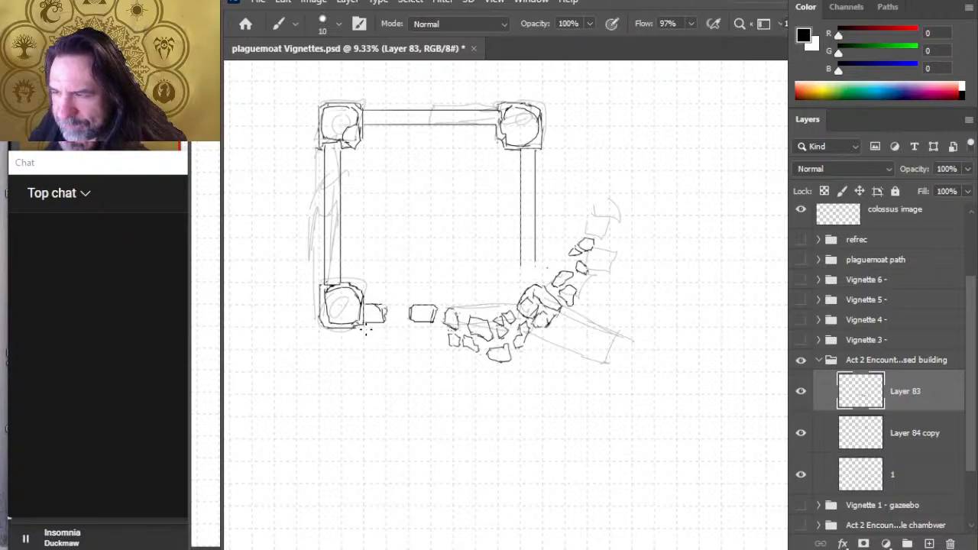
key("e")
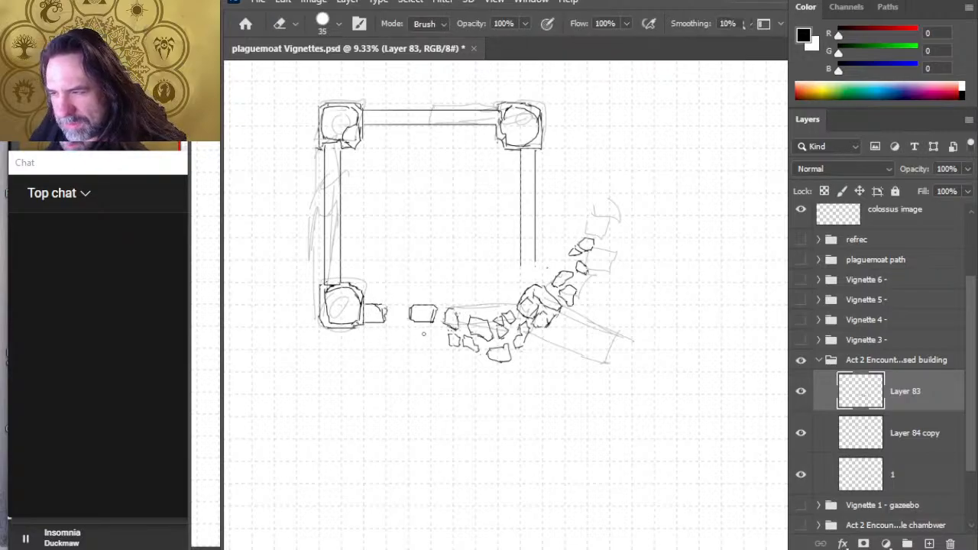
- Trim the right wall's lower end, then rotate the right-hand rubble by -34.94° and move it left beneath that wall
key("b")
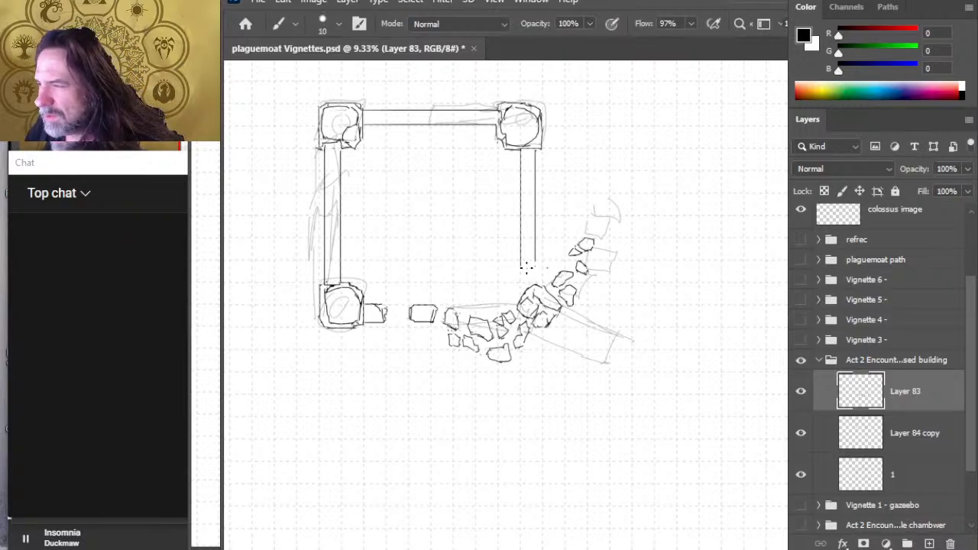
key("e")
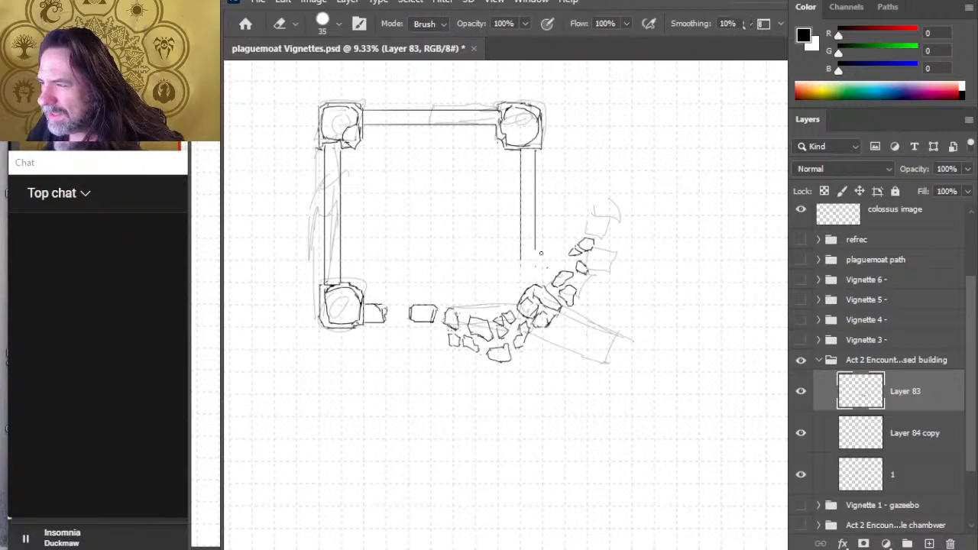
key("l")
mouse_move(590, 223)
left_mouse_down()
mouse_move(608, 223)
mouse_move(573, 306)
left_mouse_up()
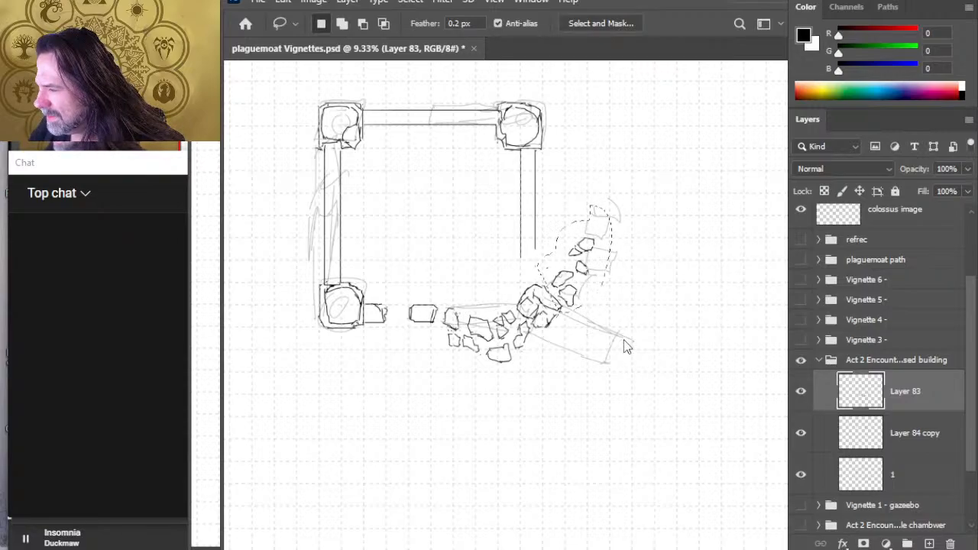
key("ctrl+t")
left_click_drag(670, 213, 660, 196)
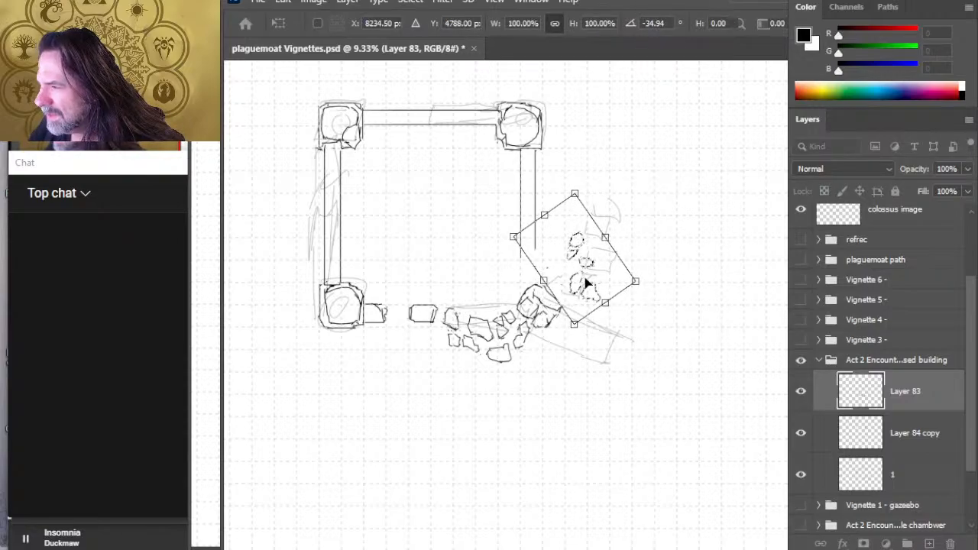
left_click_drag(585, 282, 563, 272)
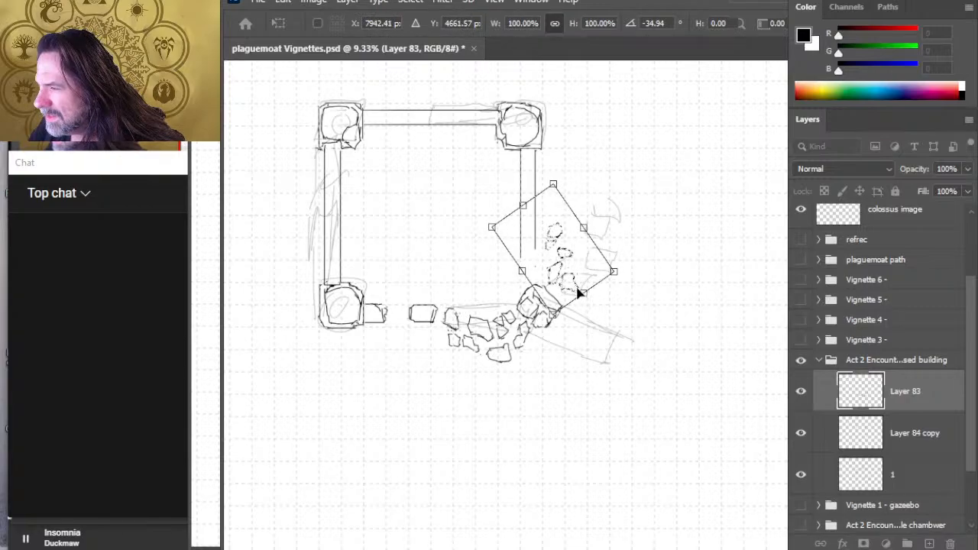
key("Return")
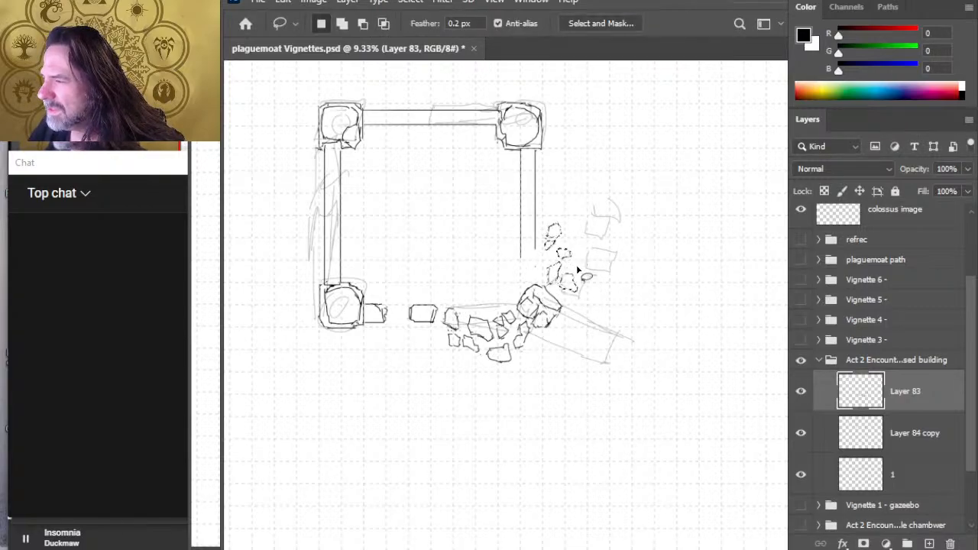
left_click_drag(589, 267, 583, 269)
key("ctrl+d")
- Shorten the right wall above the repositioned rubble and draw a jagged, cracked end across it
key("e")
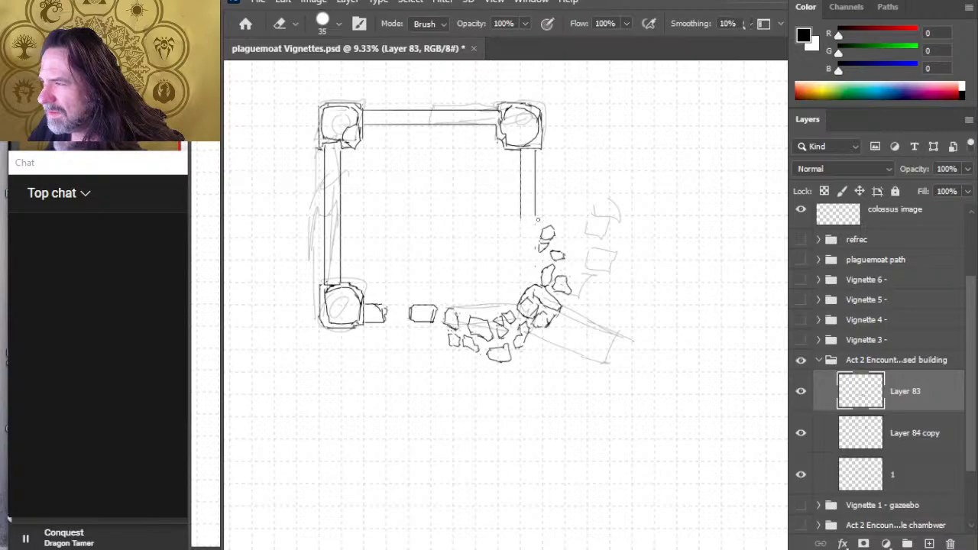
key("b")
mouse_move(519, 216)
left_mouse_down()
mouse_move(537, 215)
mouse_move(526, 213)
left_mouse_up()
key("e")
key("b")
key("e")
key("b")
key("e")
key("b")
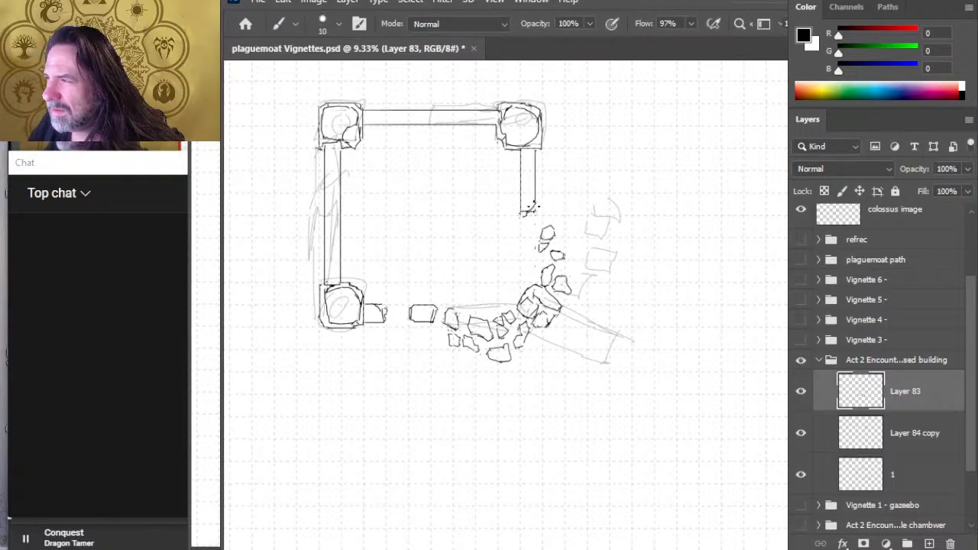
key("e")
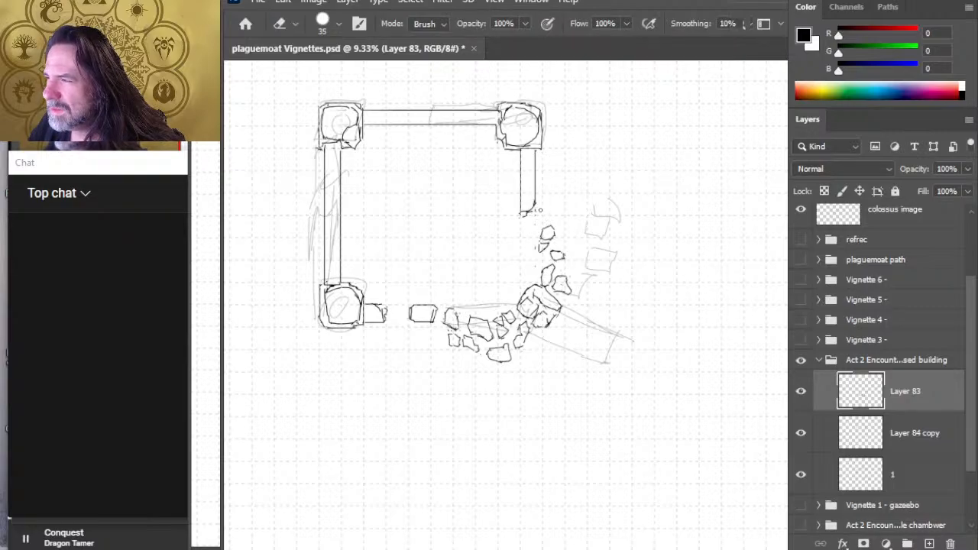
key("b")
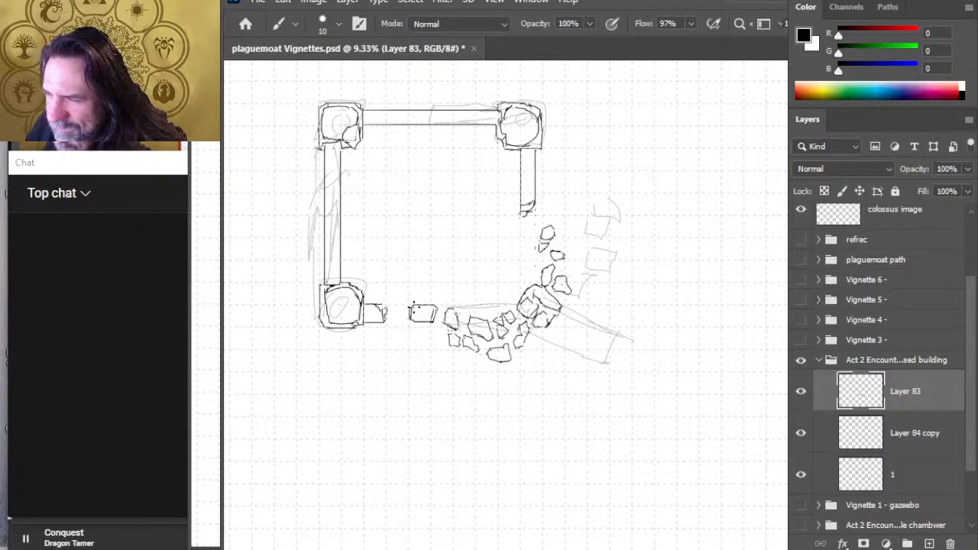
- Redraw the join between the upper-left pillar and the left wall with short, uneven broken lines
key("e")
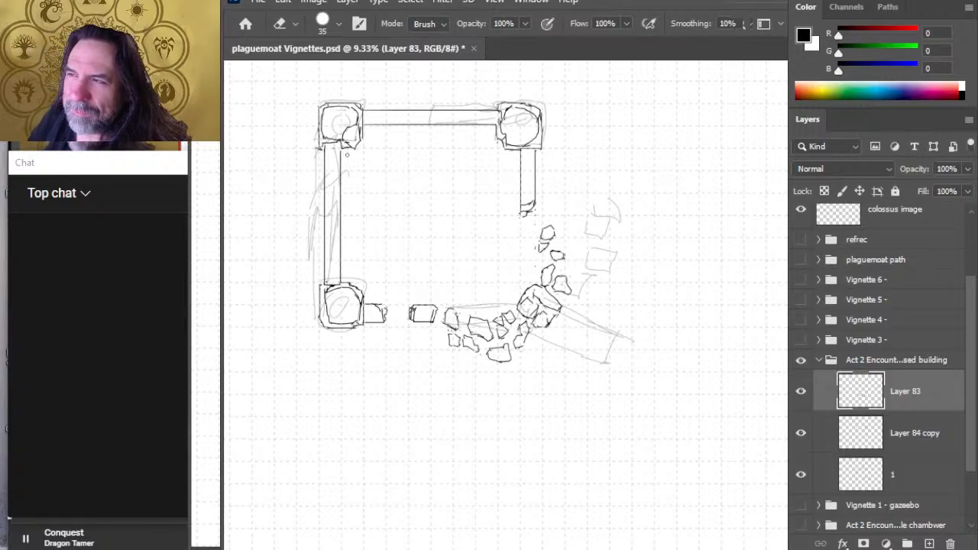
key("b")
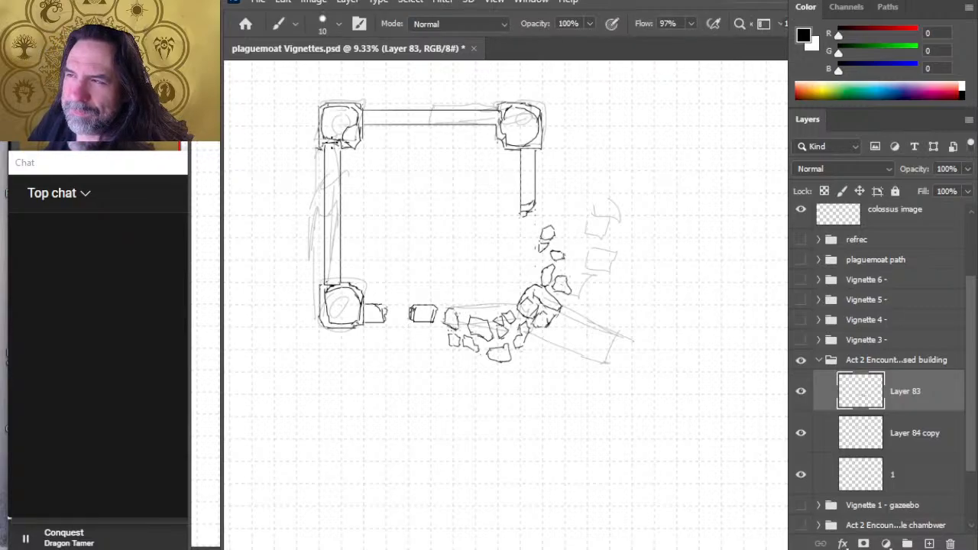
key("e")
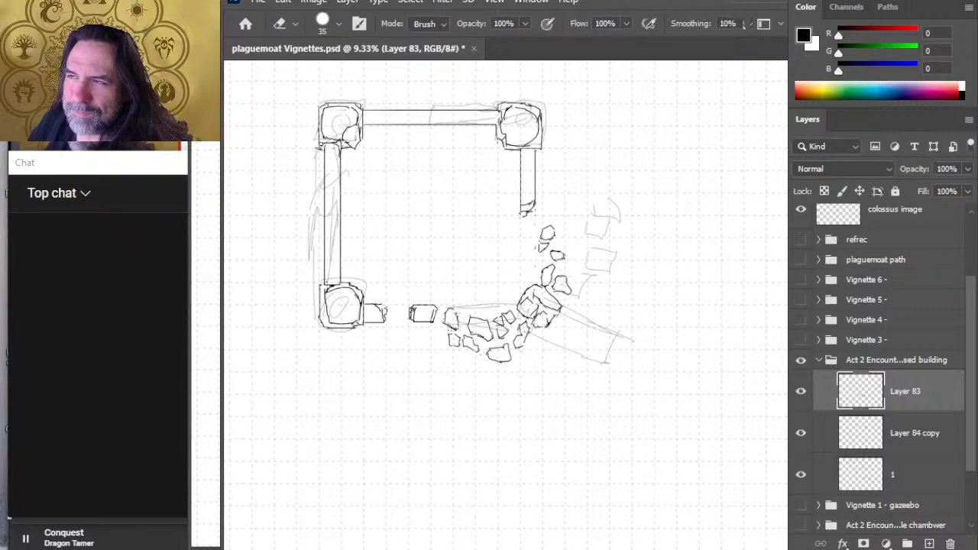
key("b")
mouse_move(324, 144)
left_mouse_down()
mouse_move(322, 162)
mouse_move(331, 147)
left_mouse_up()
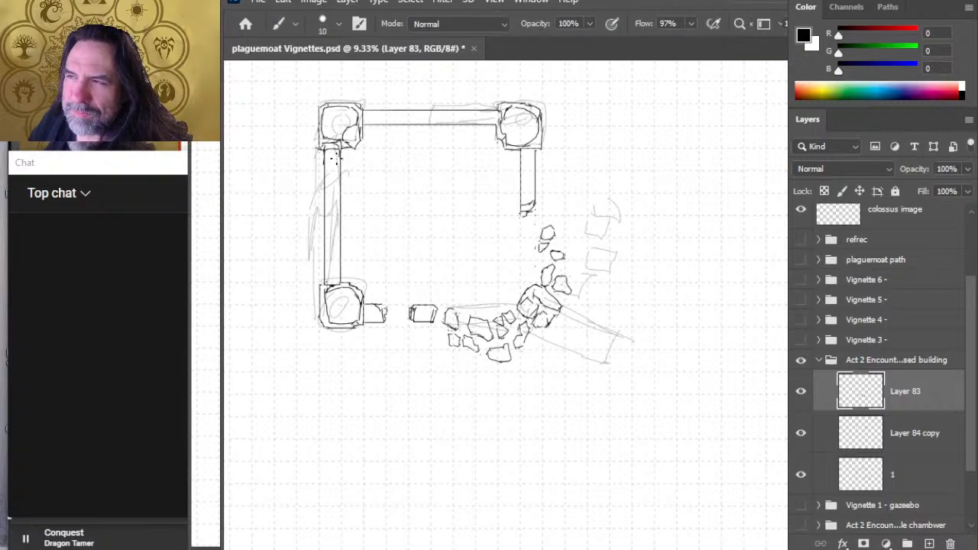
- Redraw the left wall's outer edge below the upper-left pillar as a rough, weathered line
key("e")
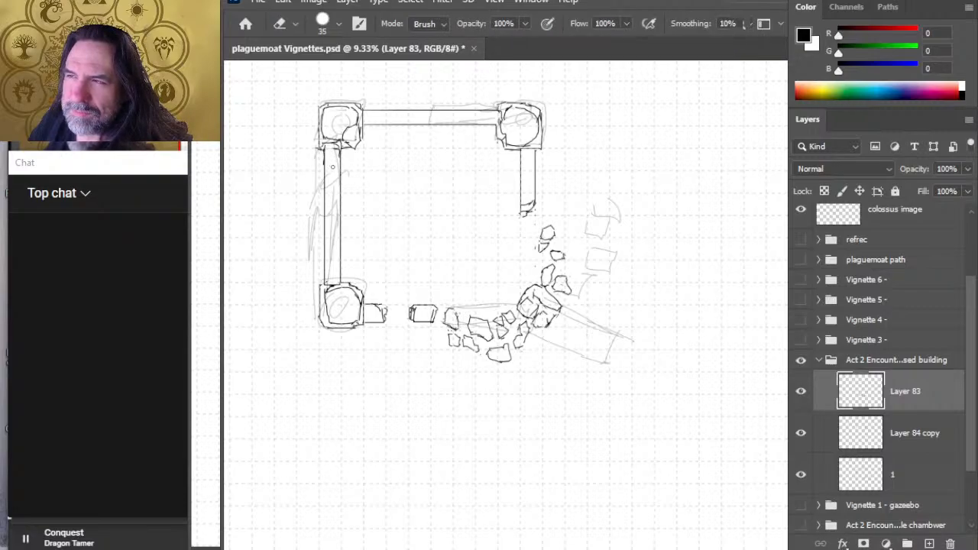
key("b")
mouse_move(336, 146)
left_mouse_down()
mouse_move(324, 156)
mouse_move(327, 195)
left_mouse_up()
key("e")
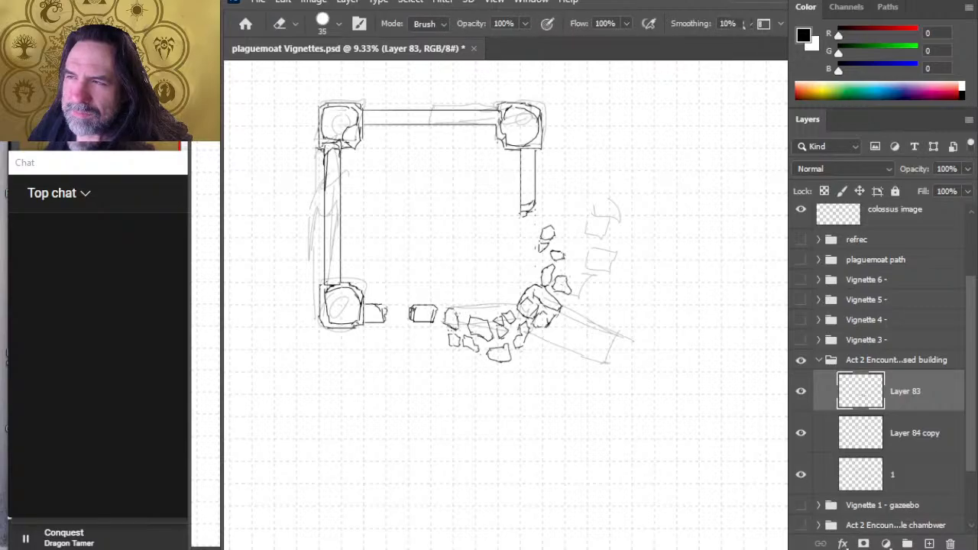
left_click_drag(324, 151, 324, 188)
key("b")
left_click_drag(323, 151, 324, 192)
key("e")
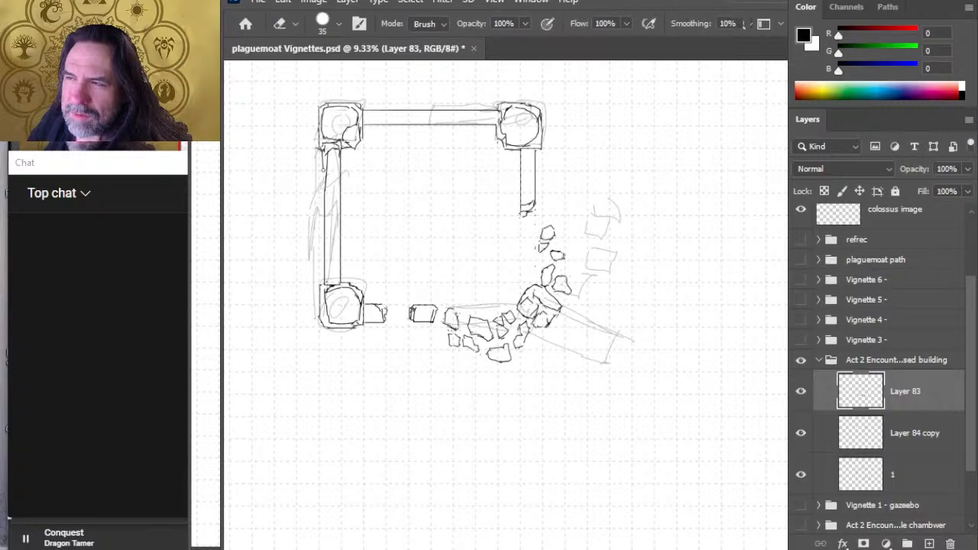
key("b")
left_click_drag(323, 154, 322, 216)
key("e")
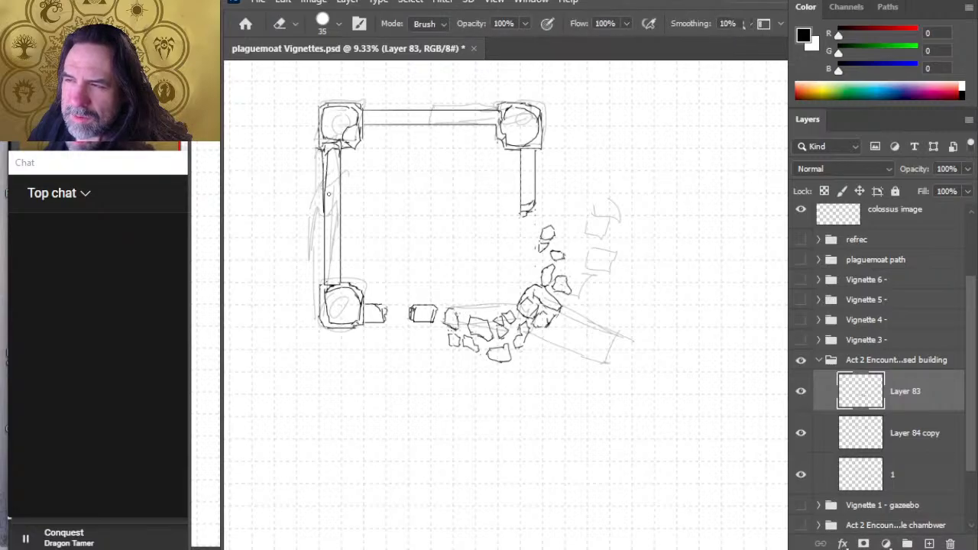
- Sketch a jagged break partway down the map's left wall and erase the straight wall lines through the broken section
key("b")
left_click_drag(325, 190, 336, 222)
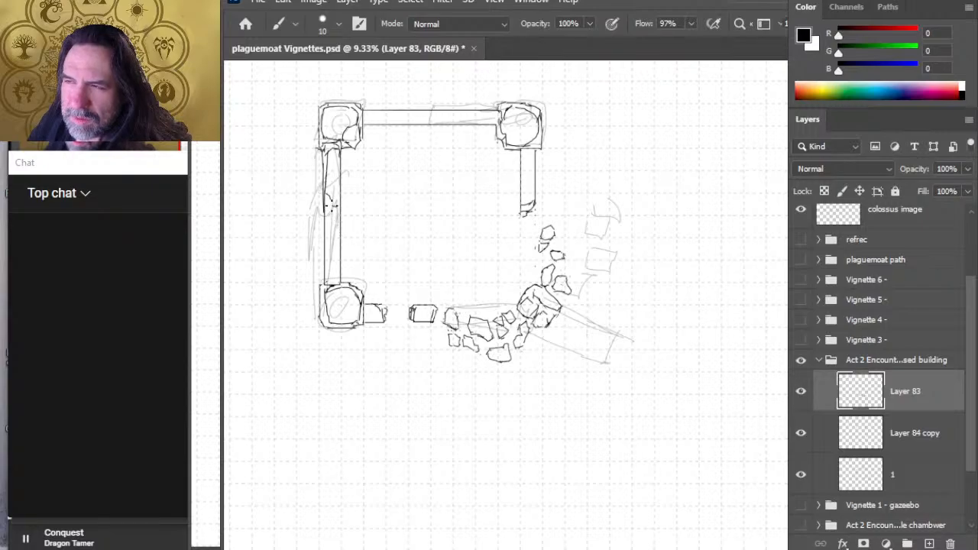
key("e")
key("b")
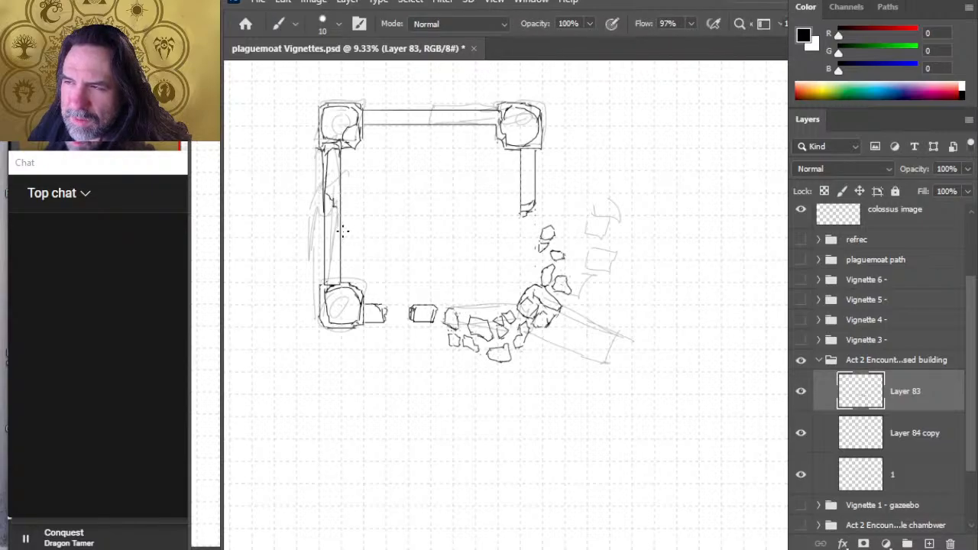
key("e")
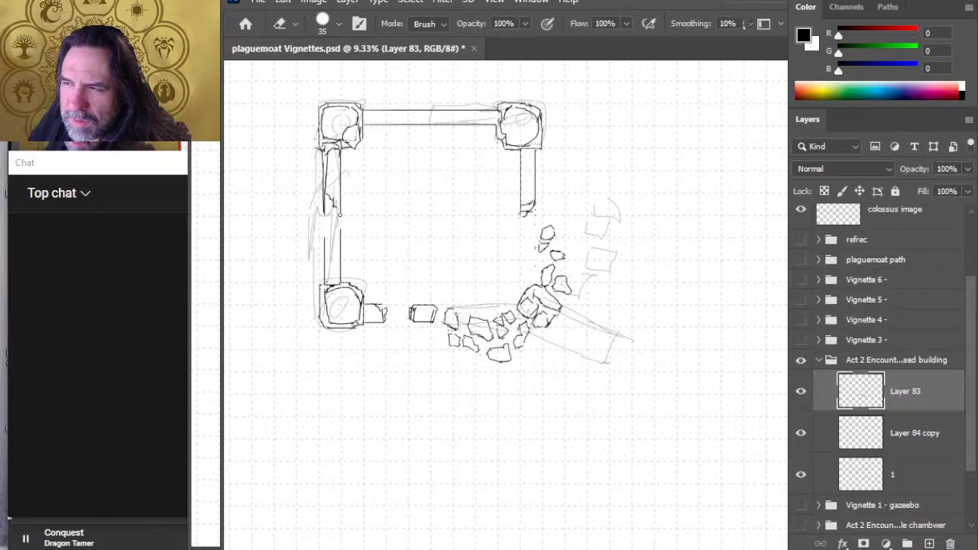
key("b")
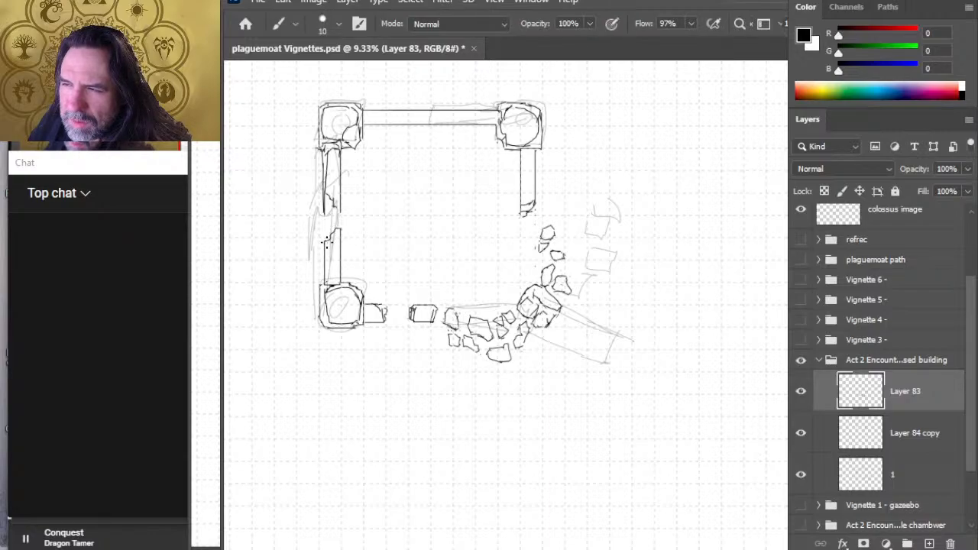
- Redraw the left wall's outer line across the gap and clean up the jagged inner edge of the broken section
key("e")
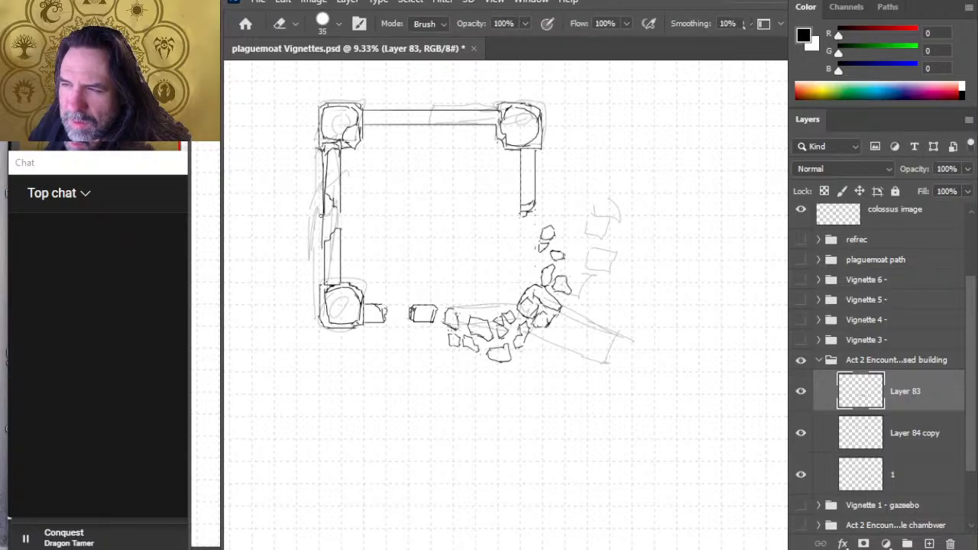
key("b")
left_click_drag(324, 209, 324, 256)
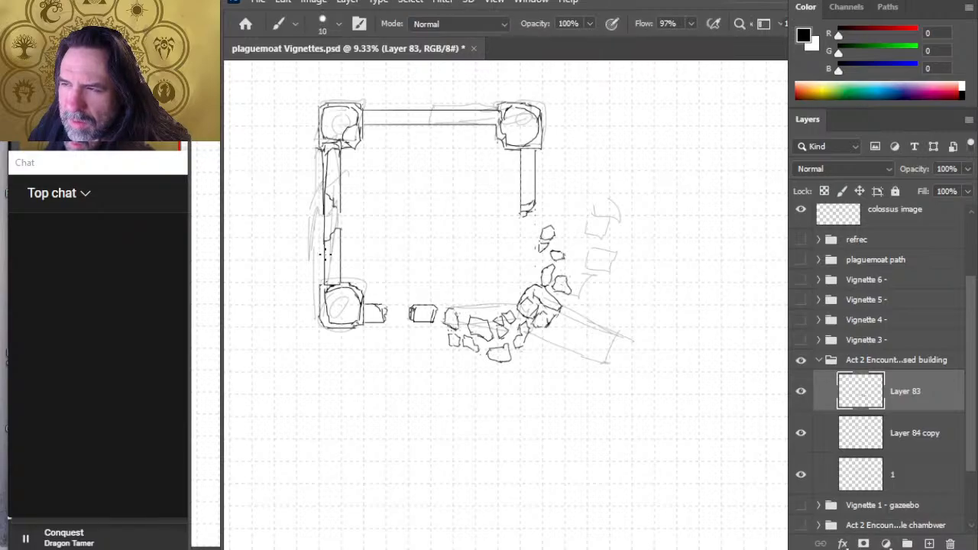
key("e")
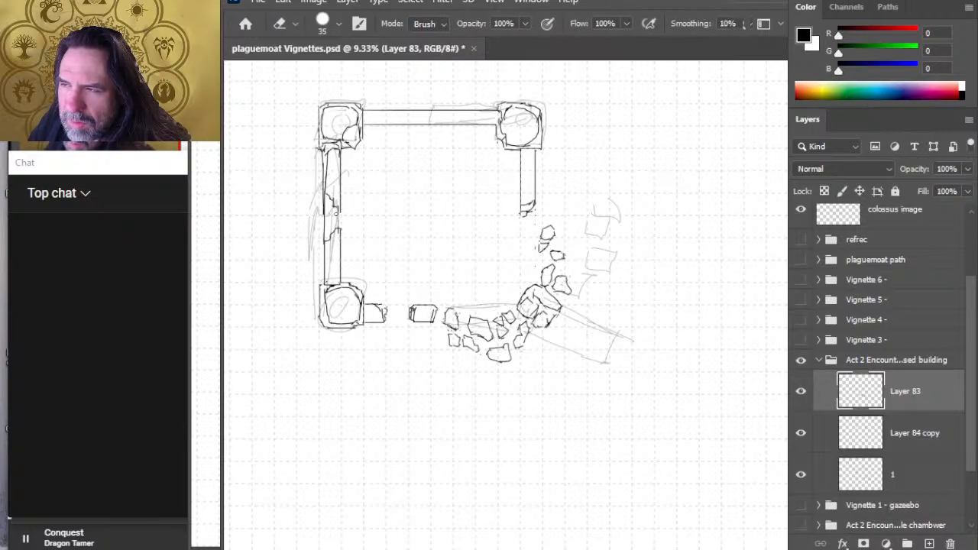
key("b")
key("e")
key("b")
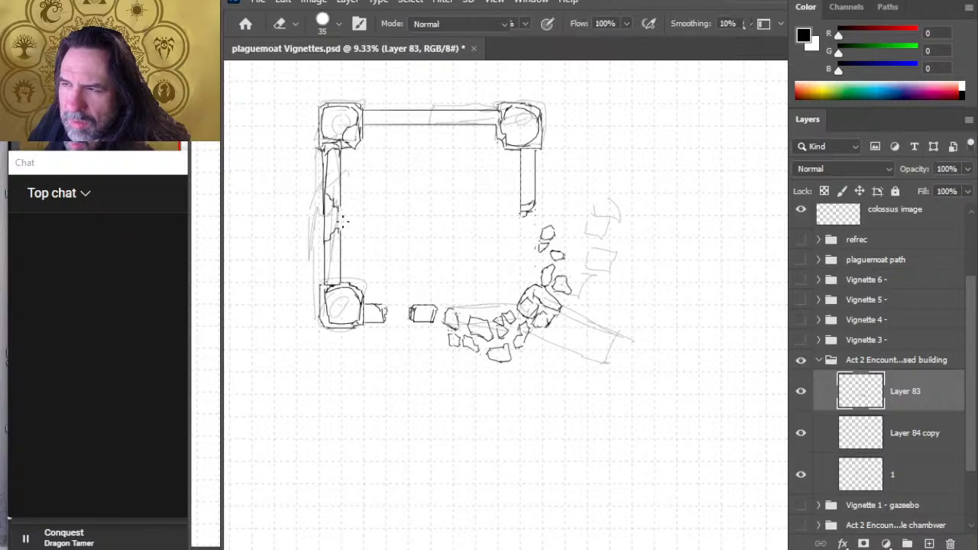
key("e")
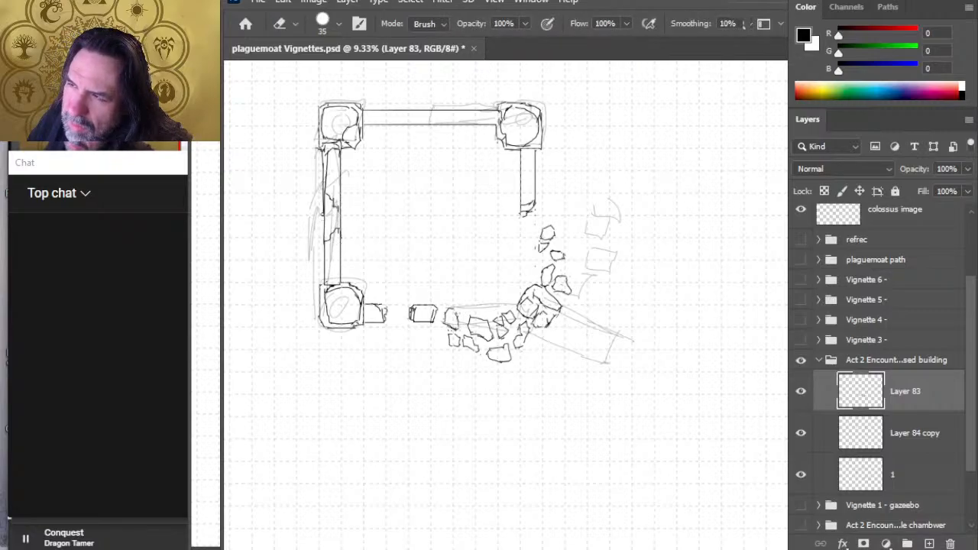
- Add cracks and chipped stone edges to the middle of the left wall, erasing stray lines between them
key("b")
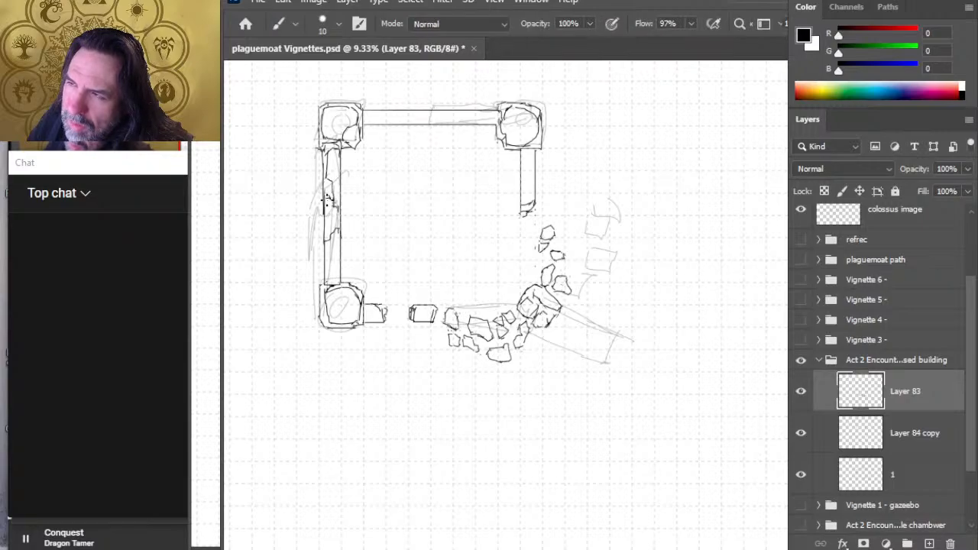
key("e")
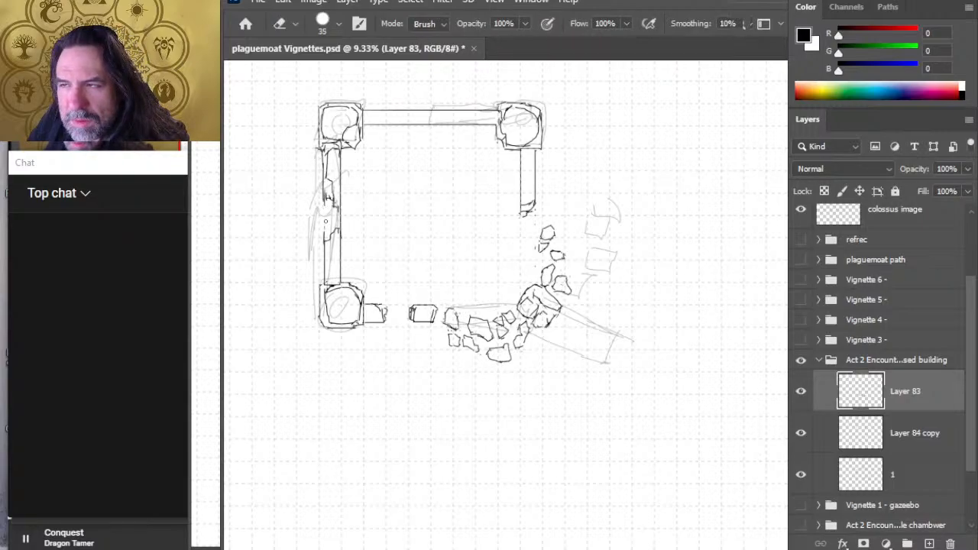
key("b")
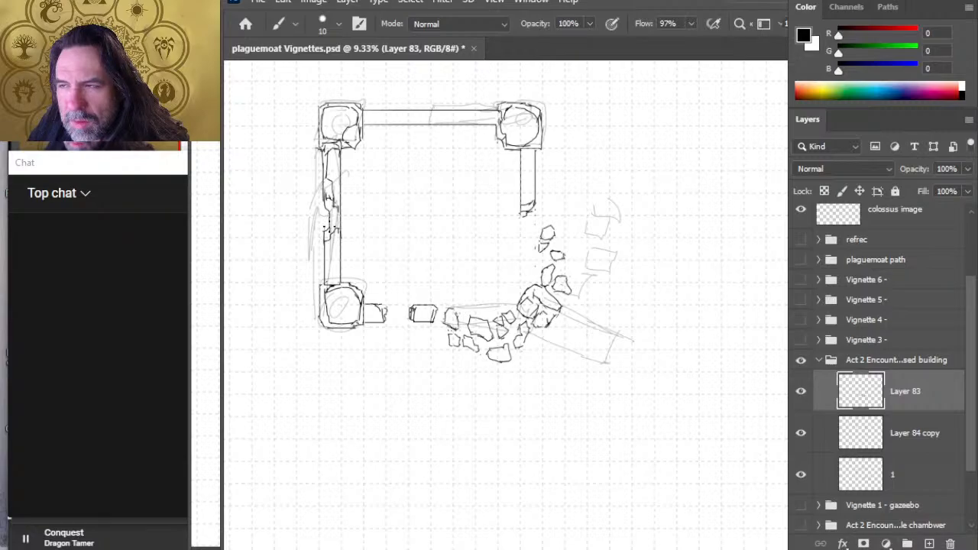
key("e")
key("b")
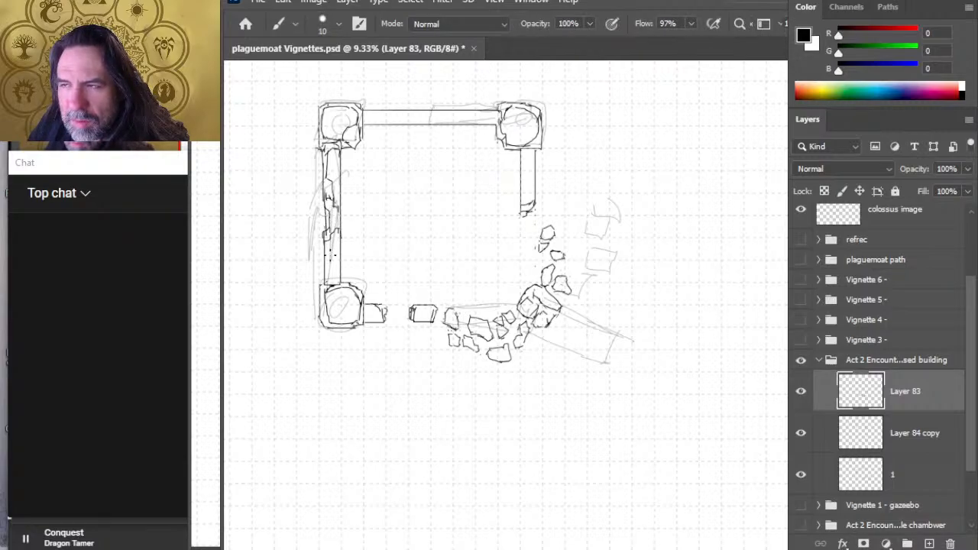
key("e")
key("b")
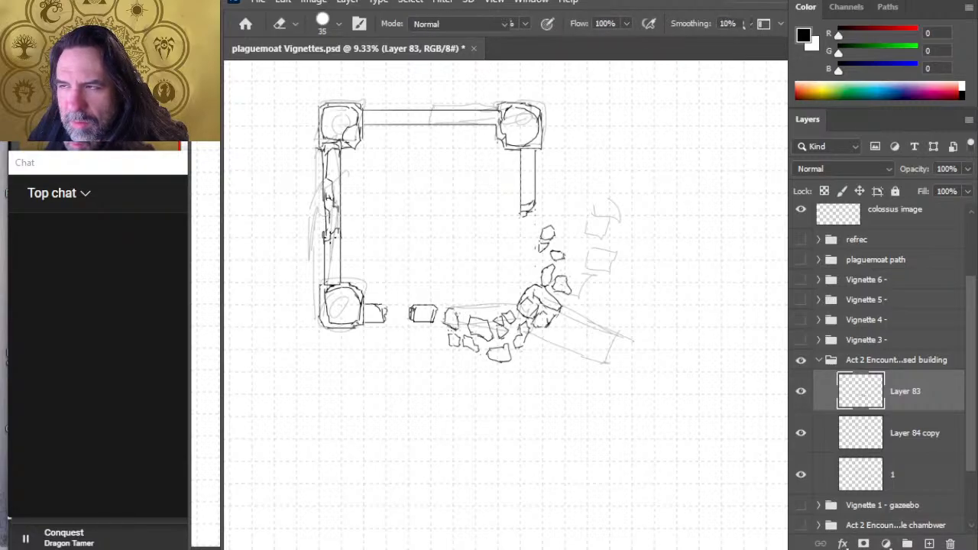
key("e")
key("b")
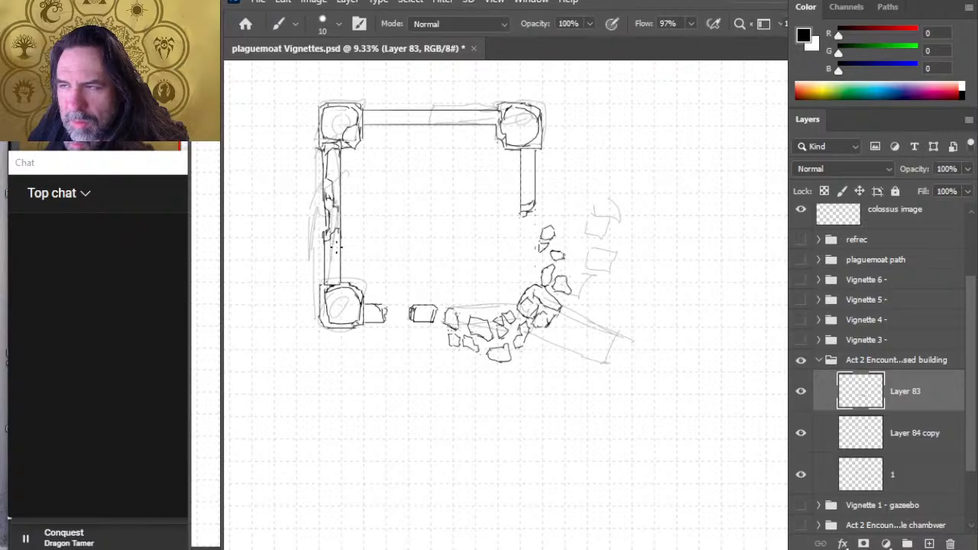
- Erase a notch in the left wall's inner edge and draw cracks down its lower section
key("e")
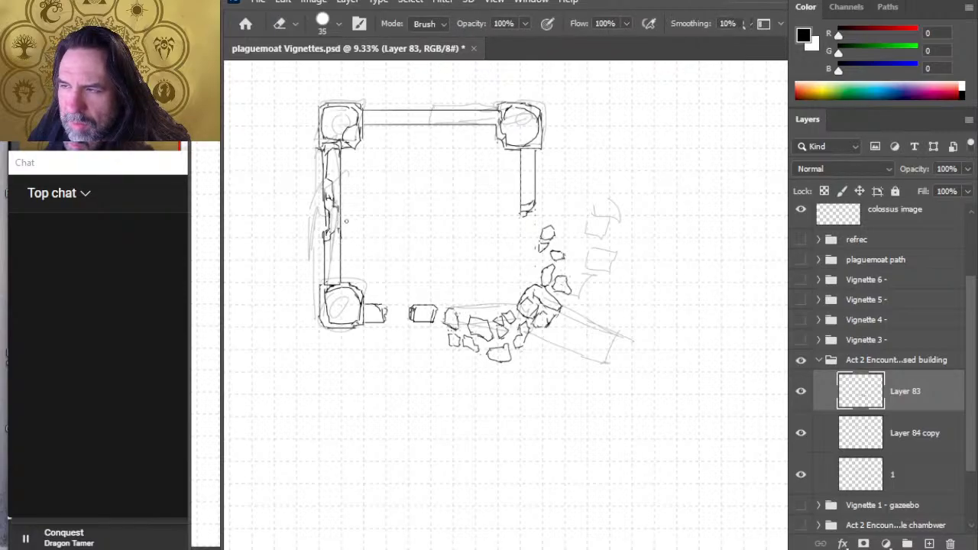
key("b")
key("e")
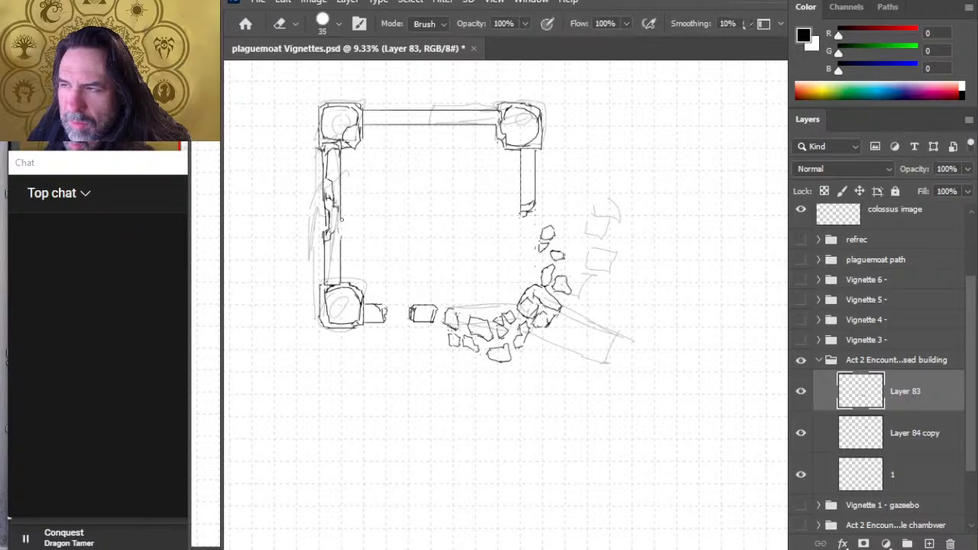
key("b")
mouse_move(340, 246)
left_mouse_down()
mouse_move(340, 258)
mouse_move(324, 249)
mouse_move(324, 278)
left_mouse_up()
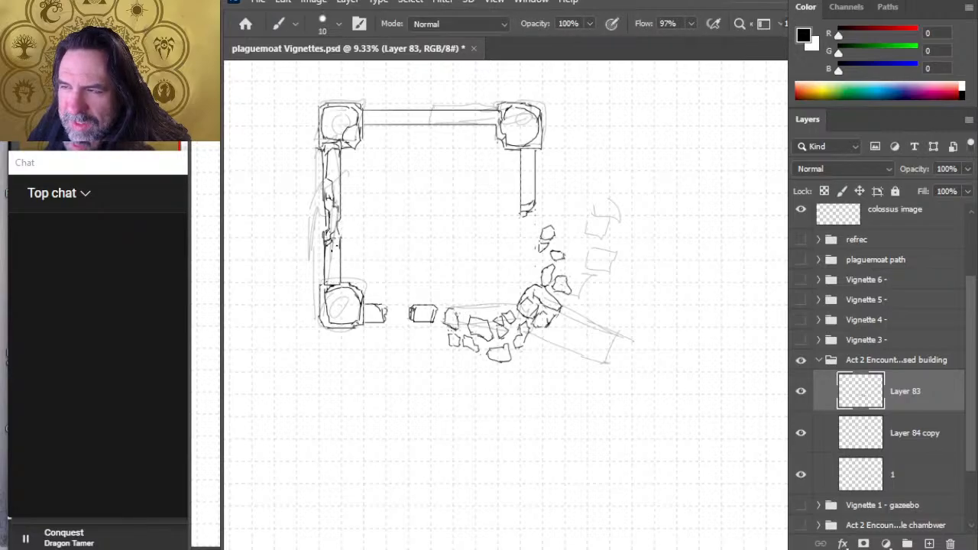
key("e")
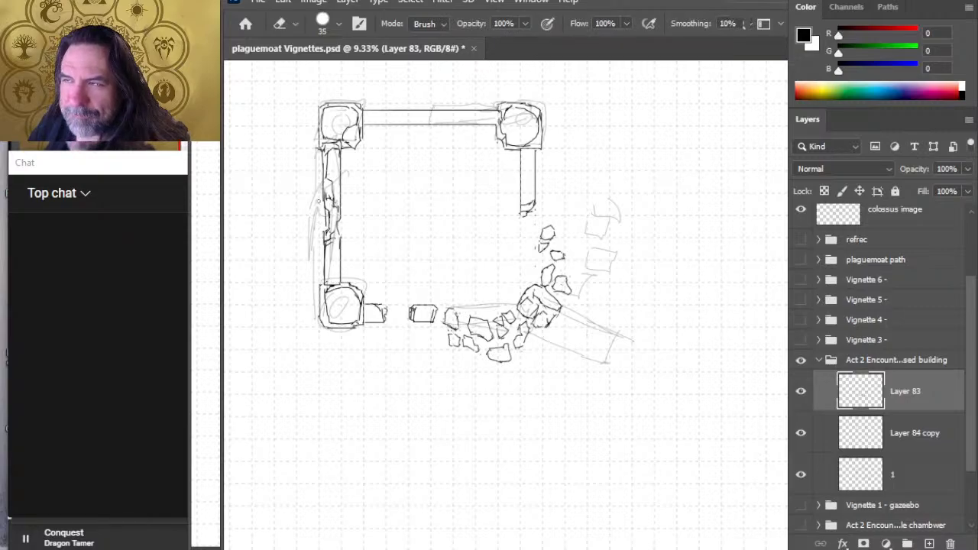
left_click_drag(317, 165, 317, 149)
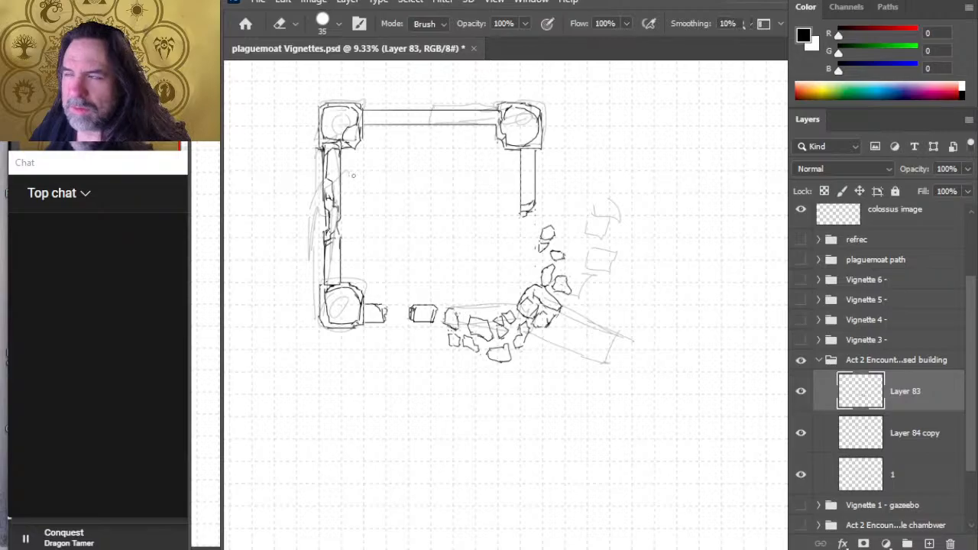
- On Layer 83, erase part of the top wall's outer line near its middle and sketch a jagged broken edge there
left_click(909, 450)
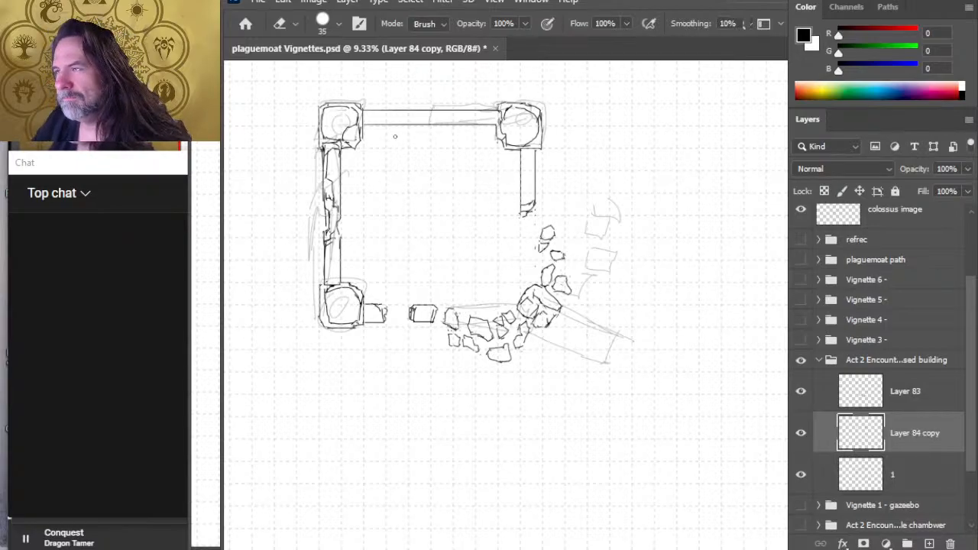
key("b")
left_click(917, 401)
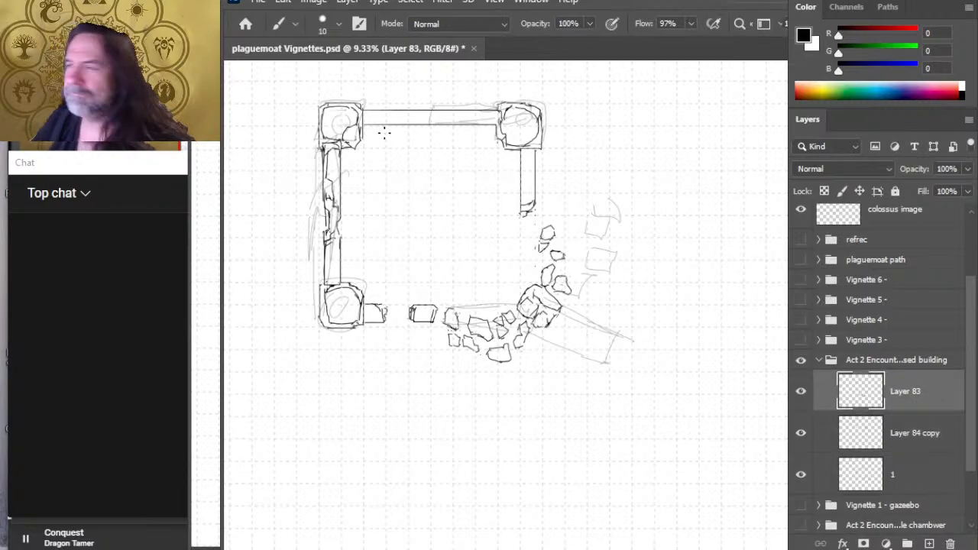
key("e")
mouse_move(434, 110)
left_mouse_down()
mouse_move(413, 110)
mouse_move(432, 114)
left_mouse_up()
key("b")
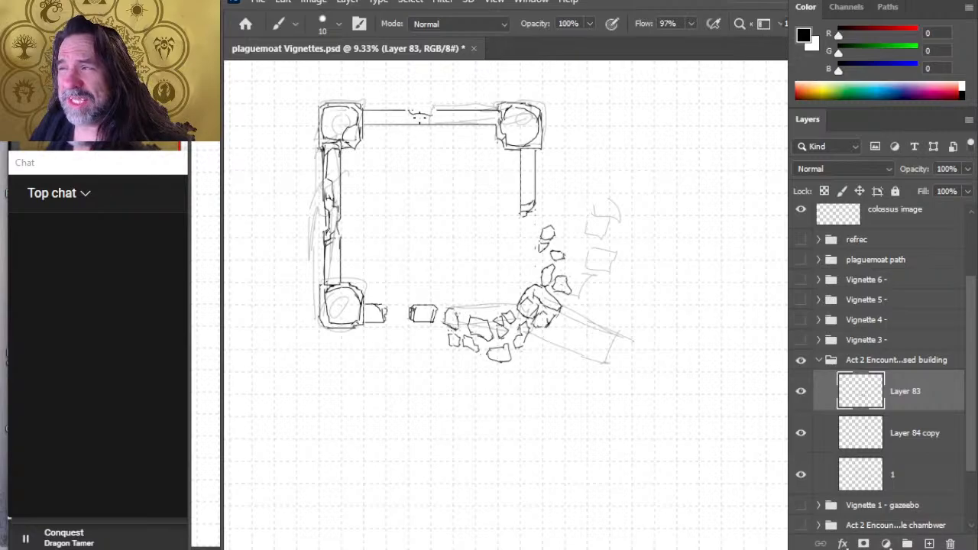
left_click_drag(405, 111, 413, 119)
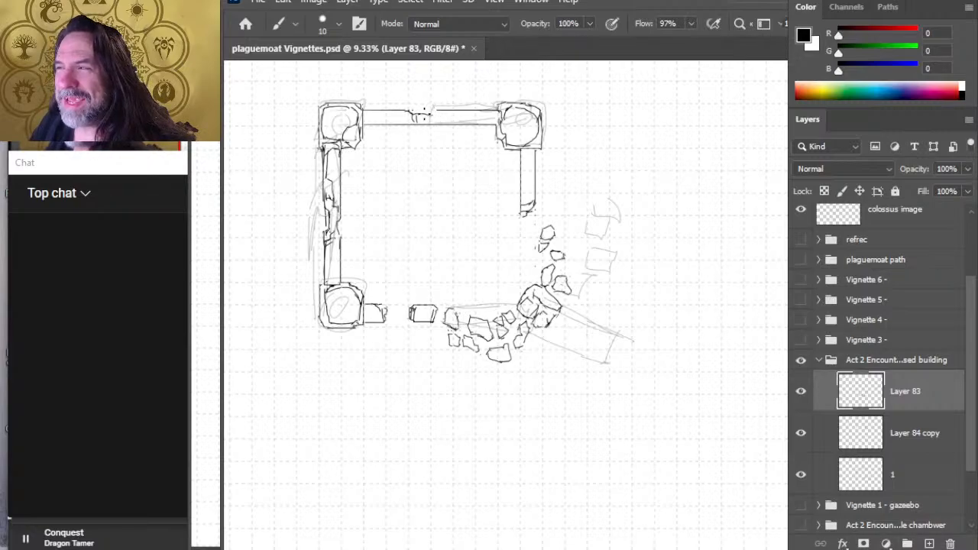
mouse_move(429, 116)
left_mouse_down()
mouse_move(440, 110)
mouse_move(415, 120)
mouse_move(456, 132)
mouse_move(409, 119)
mouse_move(414, 127)
mouse_move(432, 117)
left_mouse_up()
- Extend the cracks through to the top wall's inner line and erase the straight line where the stone is broken
key("e")
key("b")
key("ctrl+z")
key("e")
key("b")
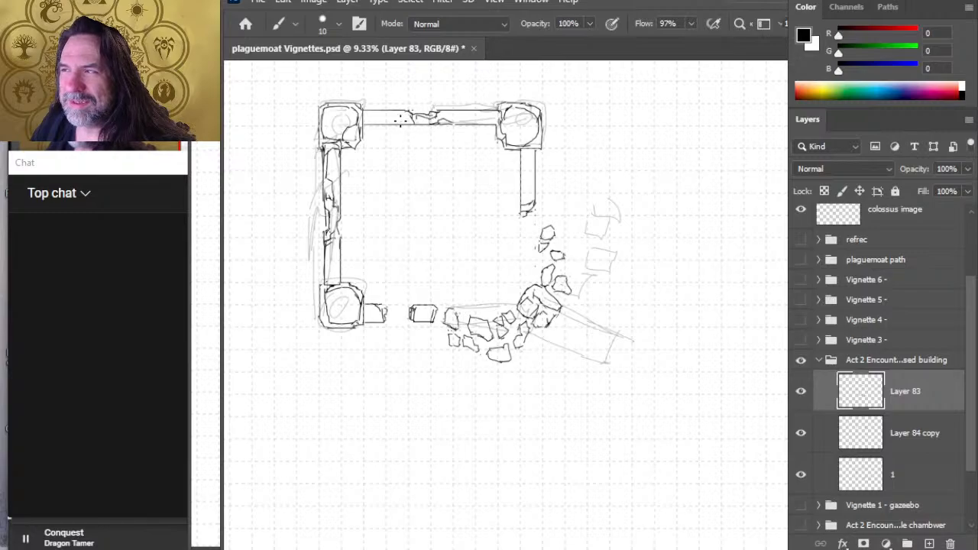
- Refine the broken inner edge of the left wall and darken the cracks in the middle of the top wall
key("e")
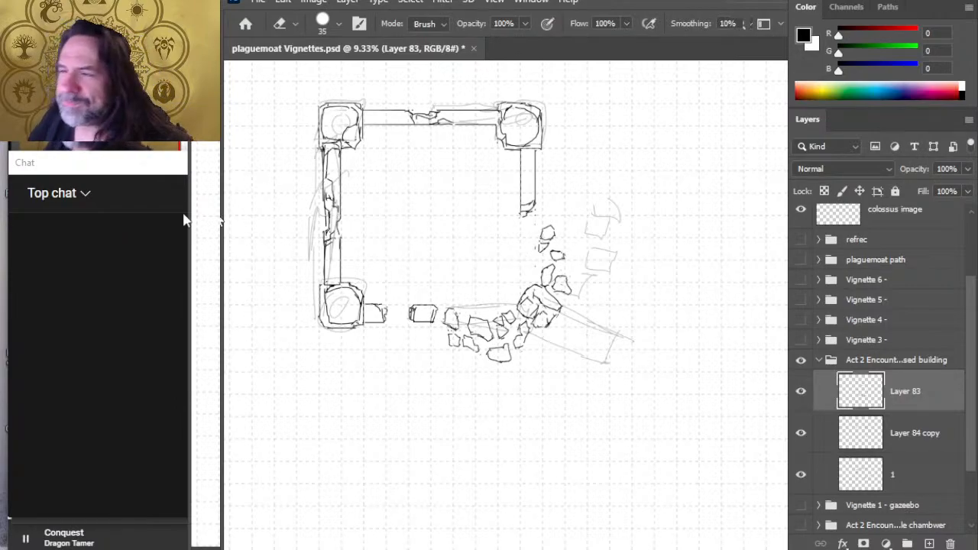
key("b")
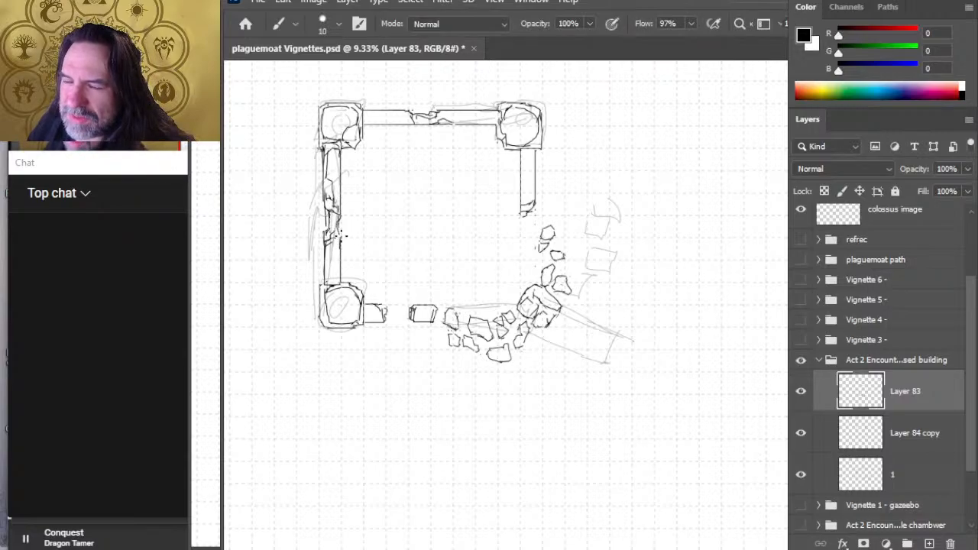
key("e")
mouse_move(341, 229)
left_mouse_down()
mouse_move(326, 244)
mouse_move(341, 238)
mouse_move(339, 217)
left_mouse_up()
key("b")
key("e")
key("b")
key("e")
key("b")
mouse_move(416, 115)
left_mouse_down()
mouse_move(416, 124)
mouse_move(451, 123)
left_mouse_up()
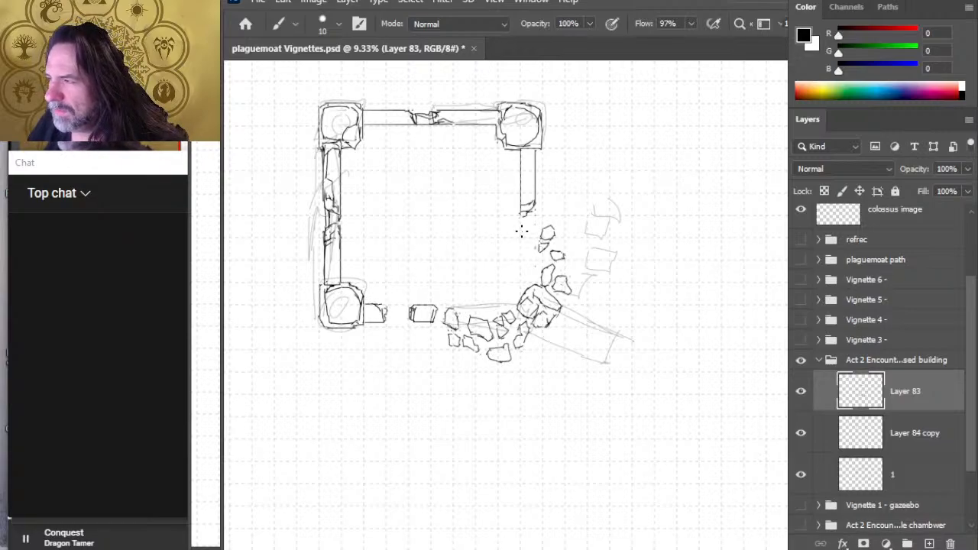
- Extend the ruined right wall downward with a cracked, jagged-ended stone segment beside the rubble
mouse_move(520, 247)
left_mouse_down()
mouse_move(532, 223)
mouse_move(521, 227)
mouse_move(531, 229)
mouse_move(529, 256)
left_mouse_up()
key("e")
key("b")
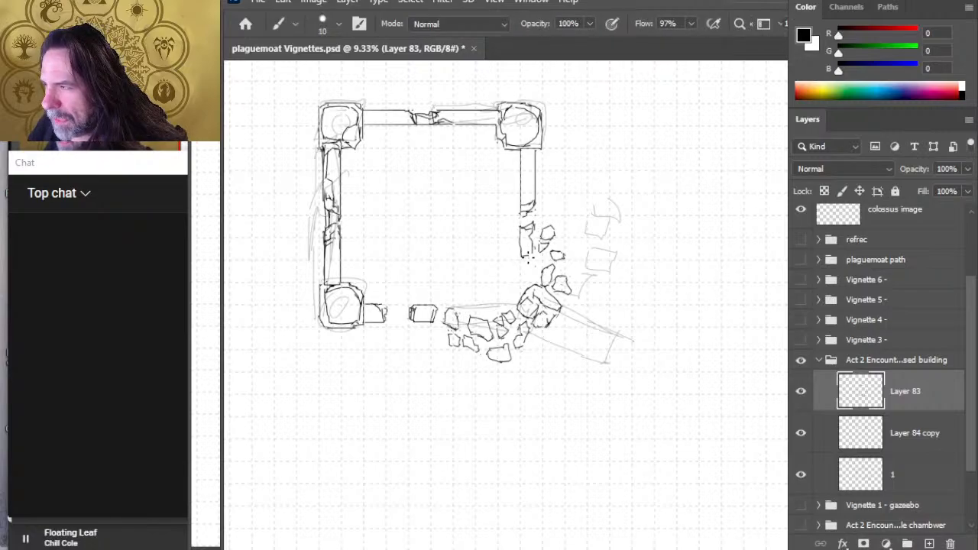
key("e")
key("b")
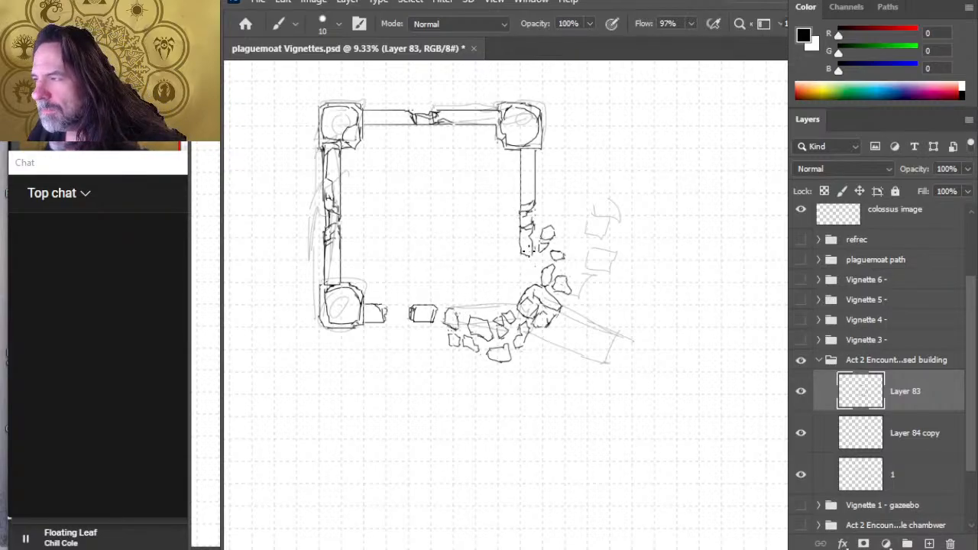
key("e")
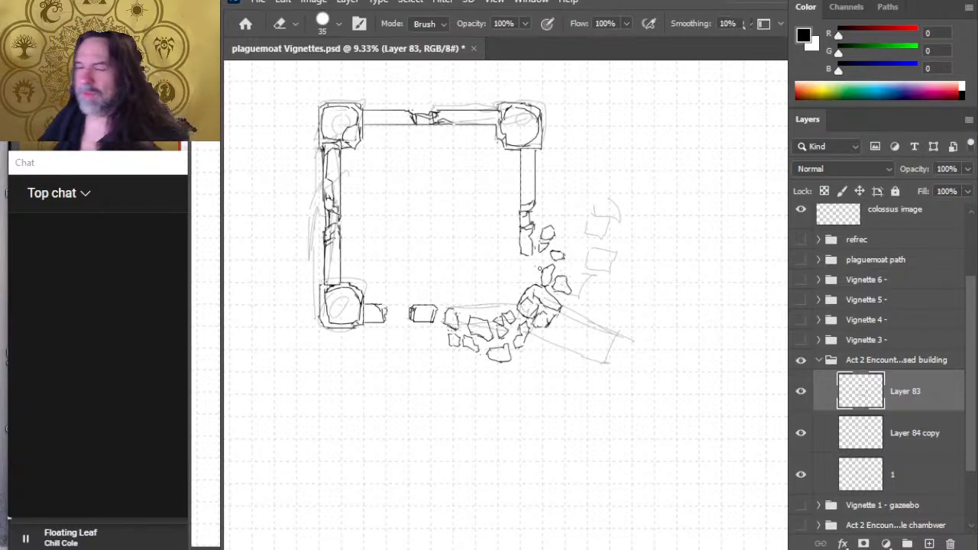
- Show the plaguemoat path group over the whole map and expand it to list its layer
key("z")
left_click_drag(573, 275, 538, 275)
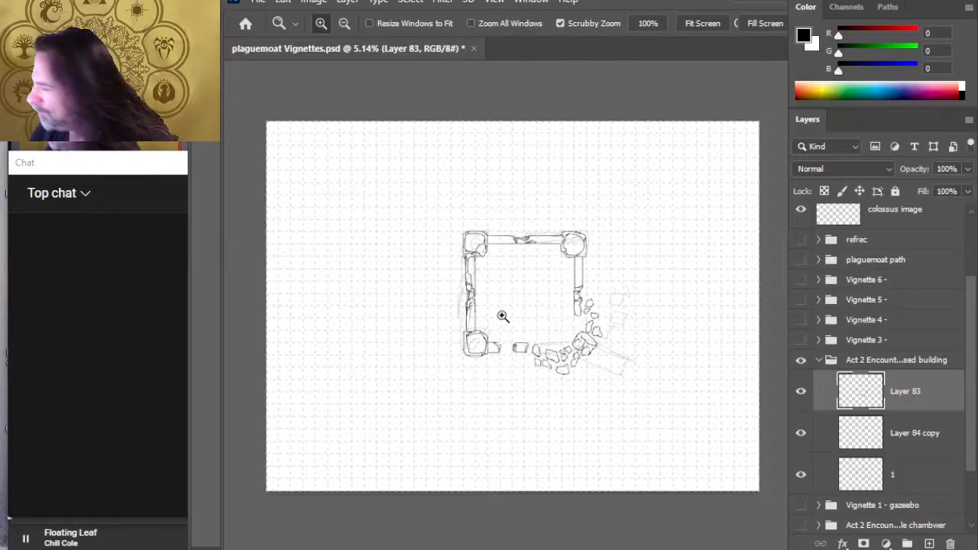
left_click(801, 260)
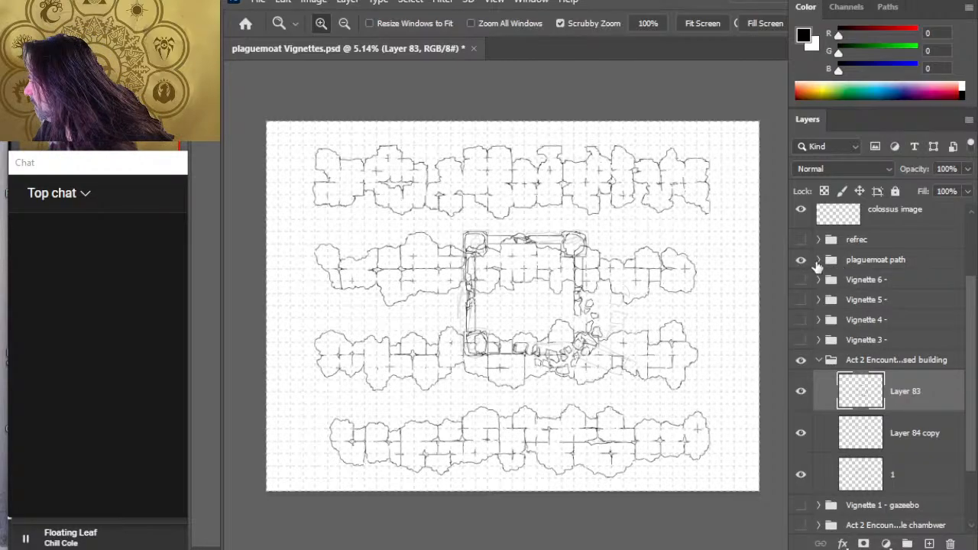
left_click(844, 264)
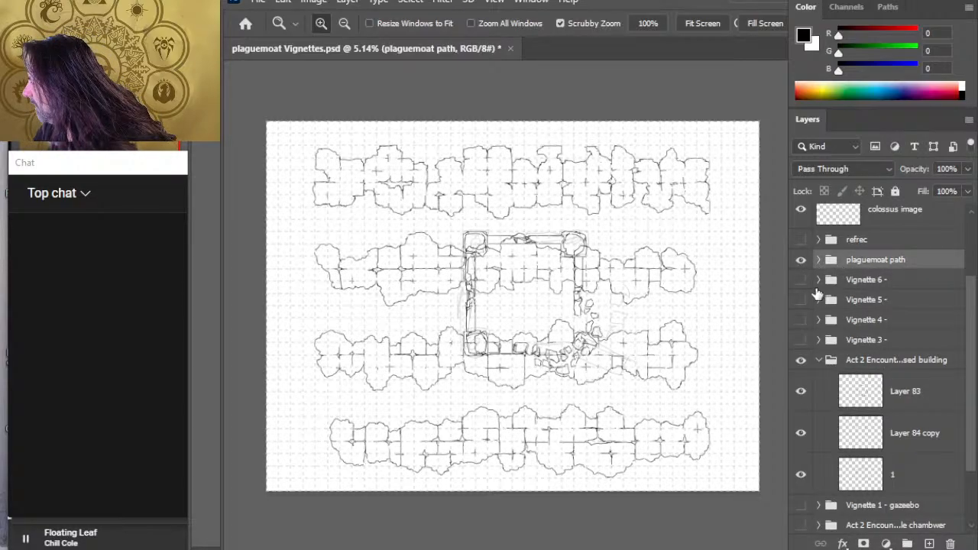
left_click(818, 261)
left_click(802, 293)
left_click(802, 294)
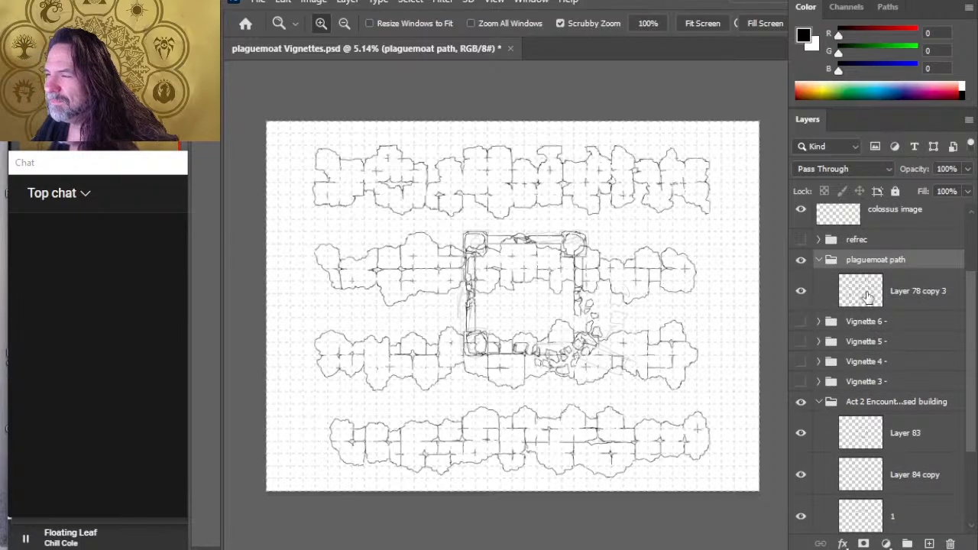
- Lasso the left half of the second path row on Layer 78 copy 3 and copy it
left_click(866, 297)
key("l")
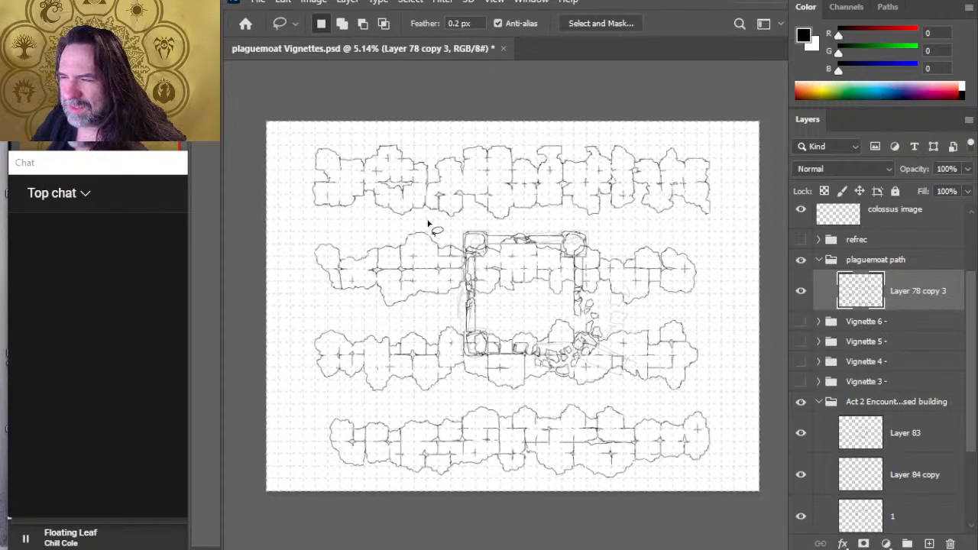
left_click_drag(429, 223, 364, 243)
left_click_drag(408, 303, 471, 307)
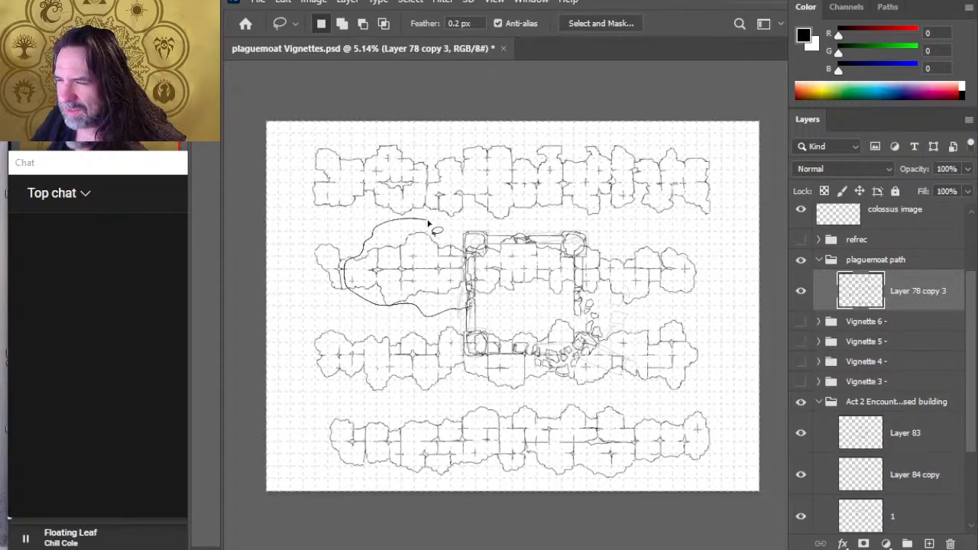
left_click_drag(430, 228, 433, 224)
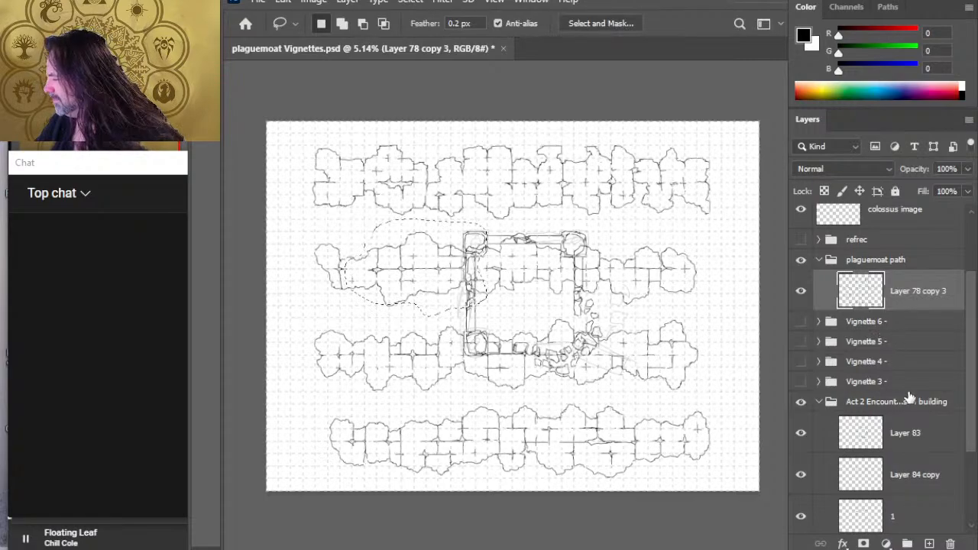
- Hide layer 1 and paste the copied path section as a new layer directly above it
left_click(909, 524)
left_click(800, 518)
left_click(800, 523)
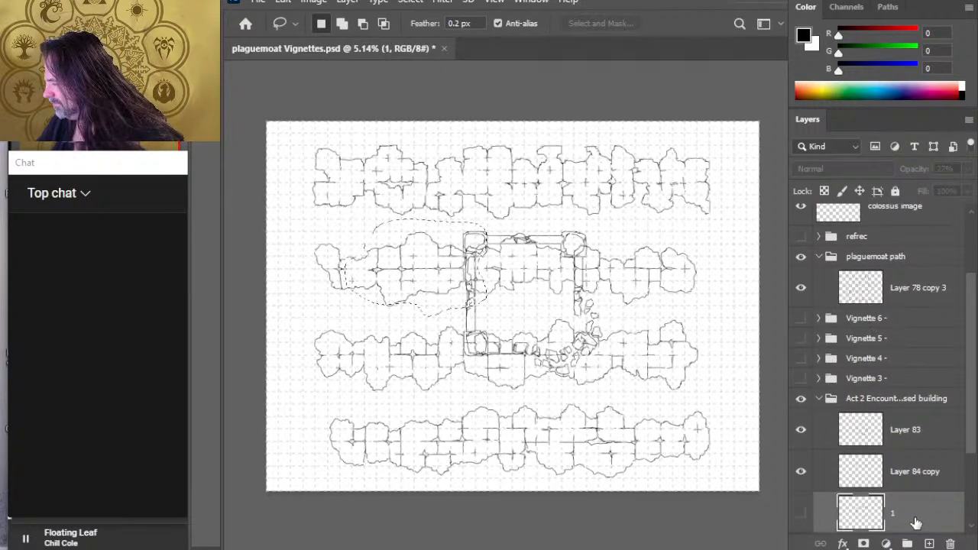
key("ctrl+d")
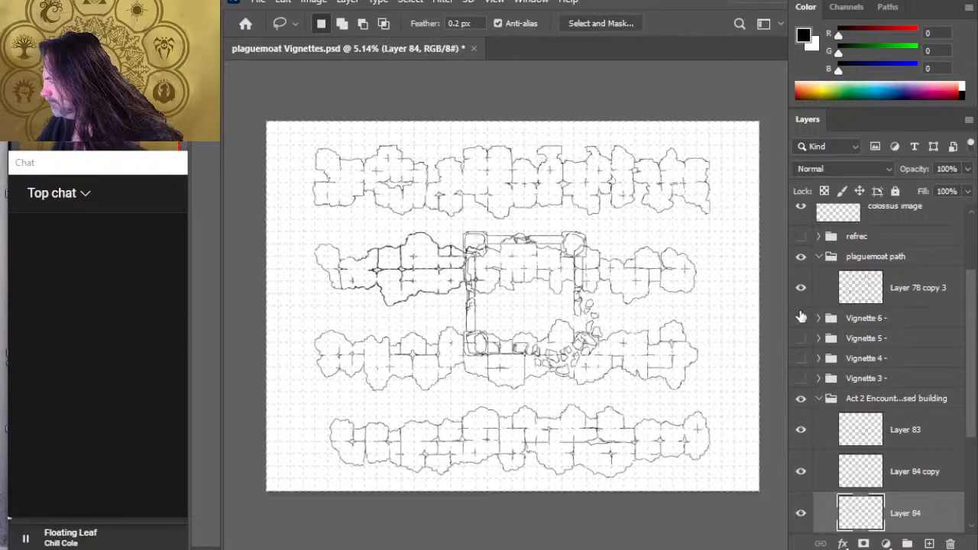
- Hide Layer 78 copy 3, move the pasted section into the building's lower half, and erase the parts extending past the walls
left_click(800, 288)
key("v")
mouse_move(463, 272)
left_mouse_down()
mouse_move(578, 295)
mouse_move(578, 325)
left_mouse_up()
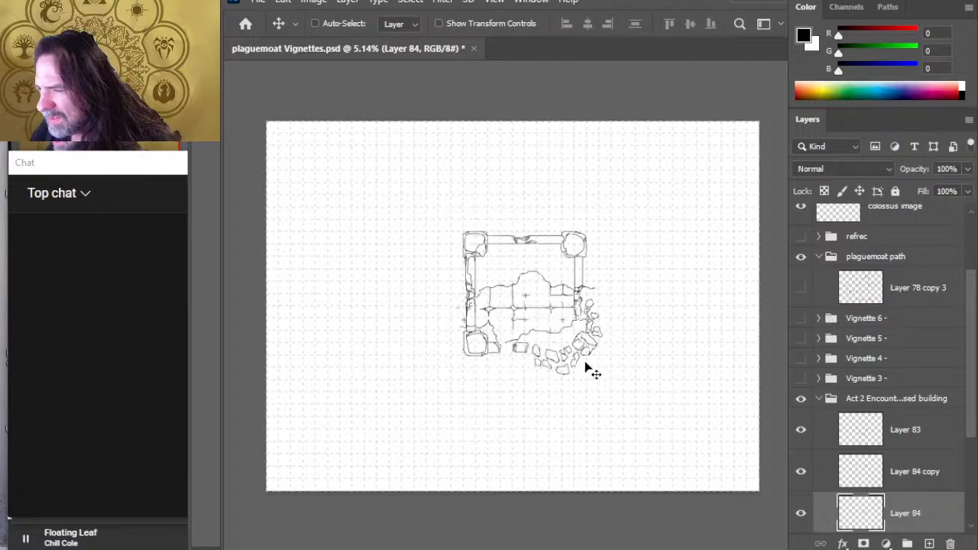
key("e")
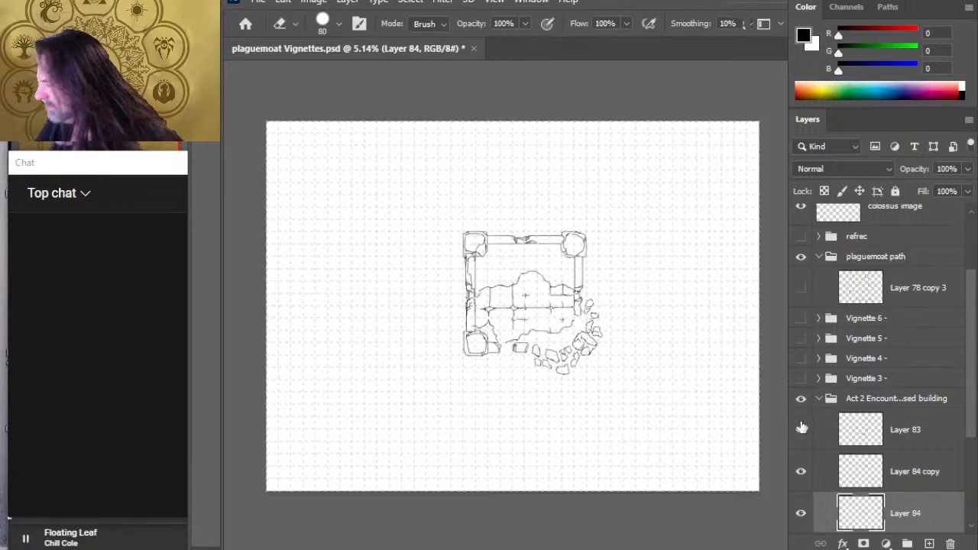
- Show Layer 78 copy 3 again, lasso the middle section of its top path row, and copy it
left_click(801, 287)
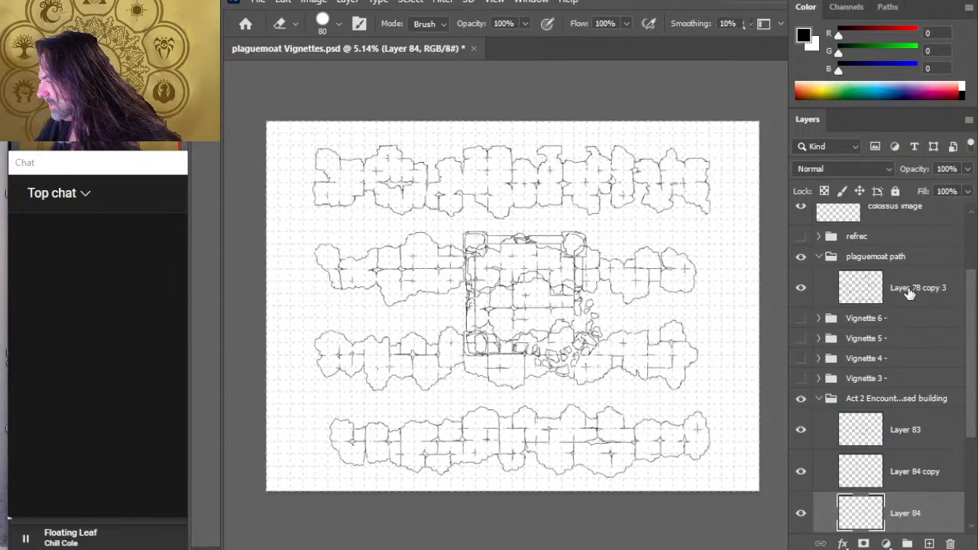
left_click(908, 287)
key("l")
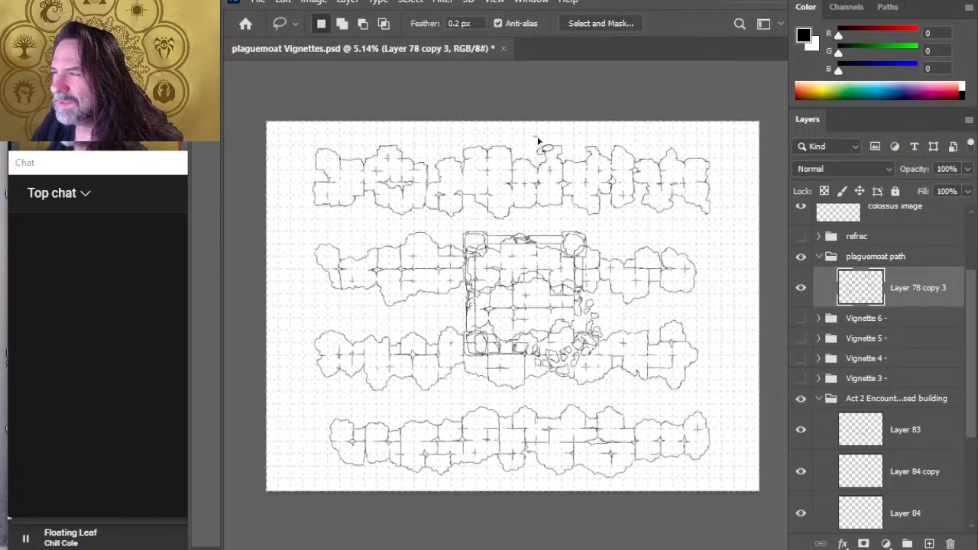
mouse_move(537, 141)
left_mouse_down()
mouse_move(469, 149)
mouse_move(447, 168)
left_mouse_up()
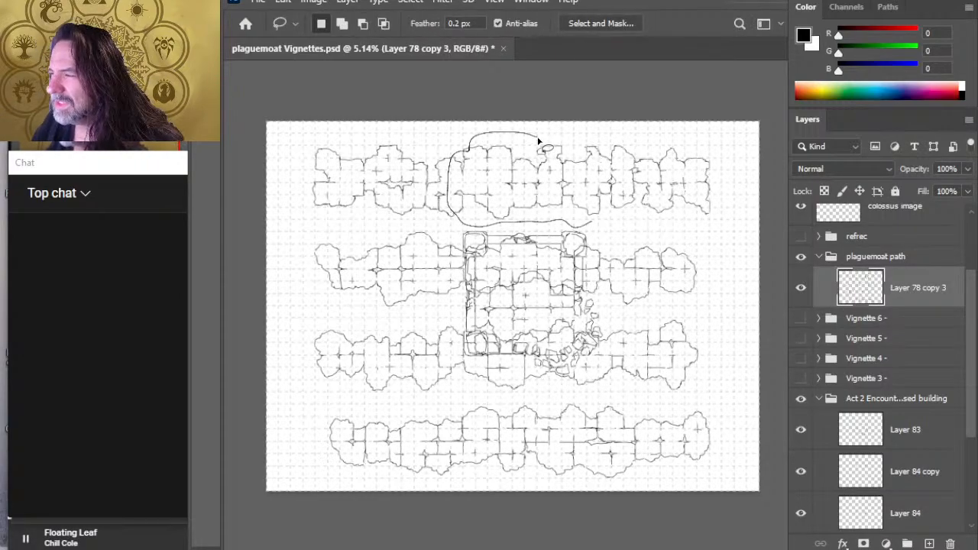
left_click_drag(538, 141, 536, 138)
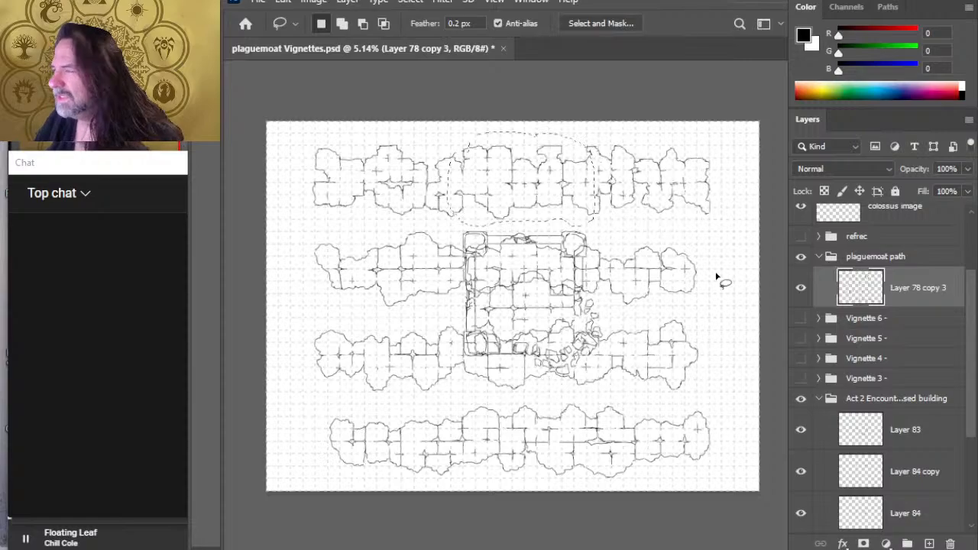
- Hide Layer 78 copy 3 and paste the copied top-row section as a new layer above Layer 84
left_click(800, 288)
scroll(964, 426, "down", 3)
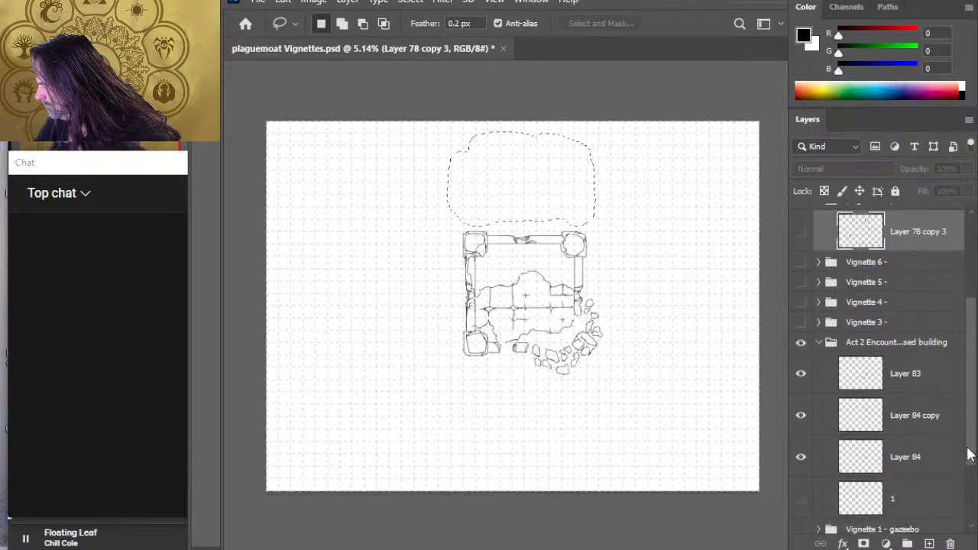
left_click(909, 458)
key("ctrl+v")
- Move the pasted section into the building's upper half and erase its lines crossing the walls with a 200 px eraser
key("v")
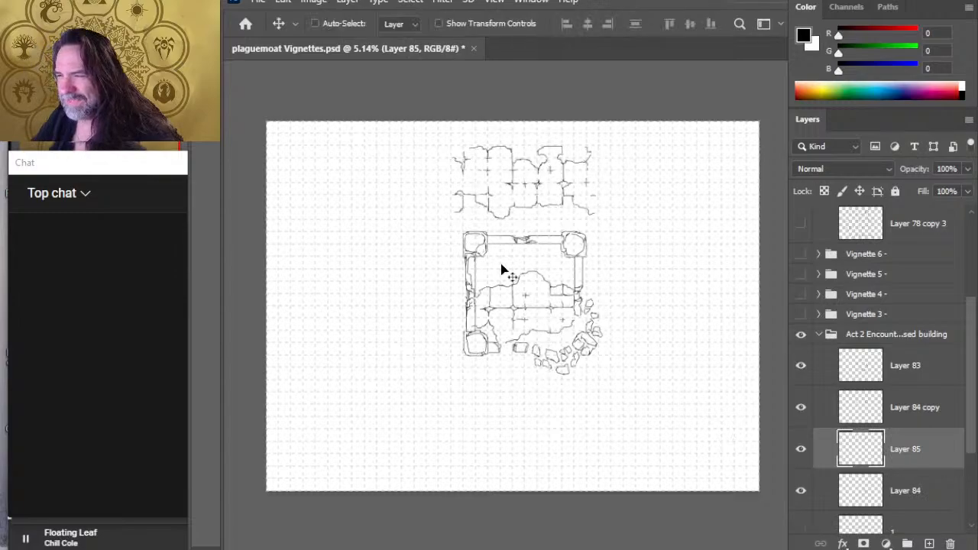
mouse_move(643, 307)
left_mouse_down()
mouse_move(646, 362)
mouse_move(639, 343)
left_mouse_up()
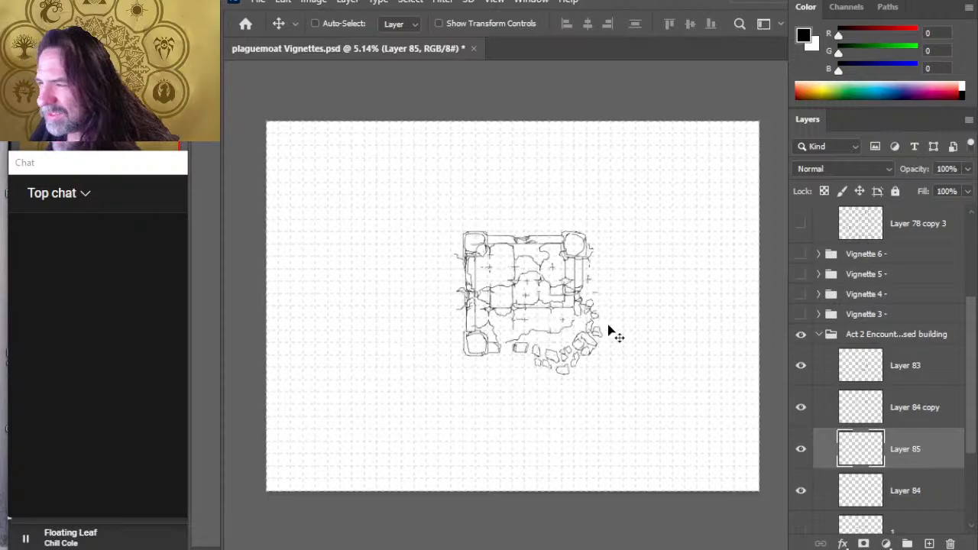
key("e")
key("bracketright")
key("bracketright")
key("bracketright")
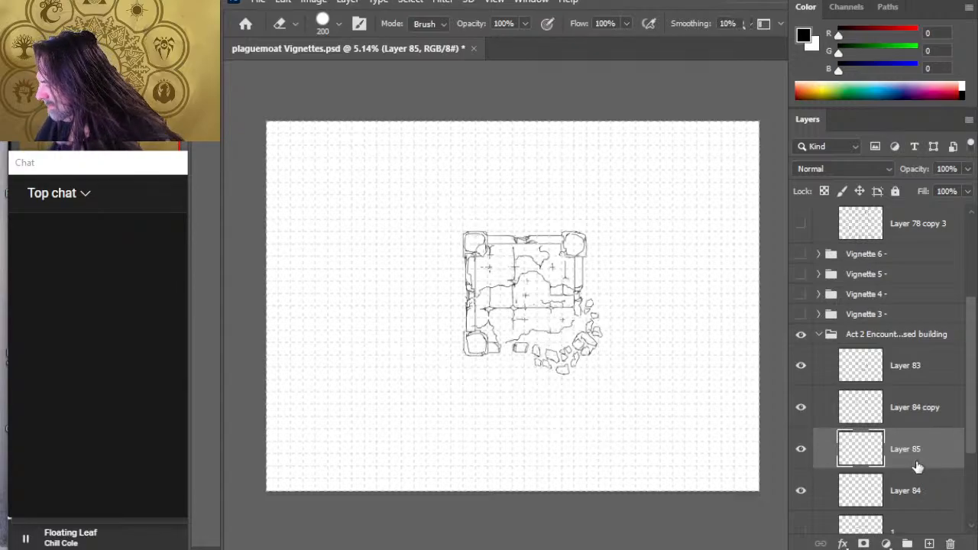
- Merge Layer 85 down into Layer 84 and set the merged layer's opacity to 80%
key("ctrl+e")
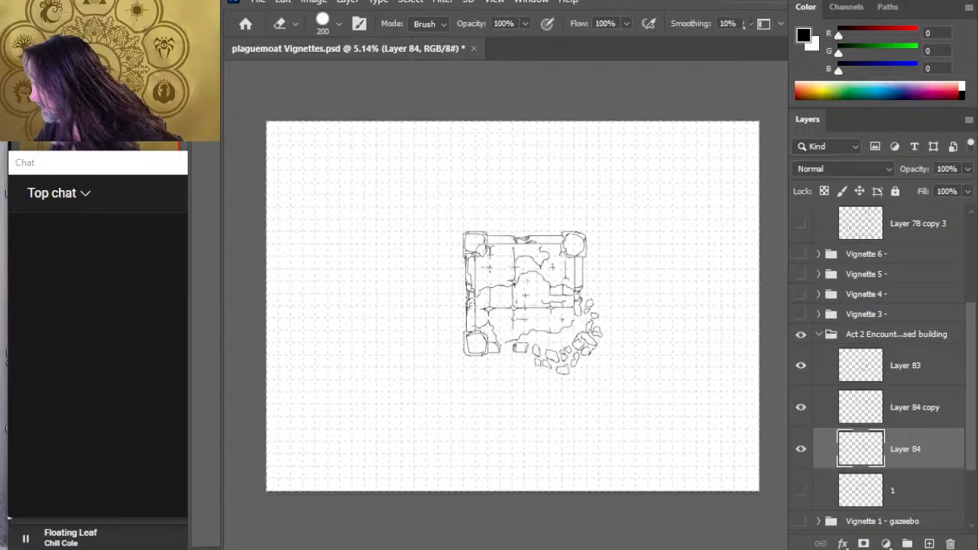
left_click(965, 167)
left_click_drag(965, 185, 950, 191)
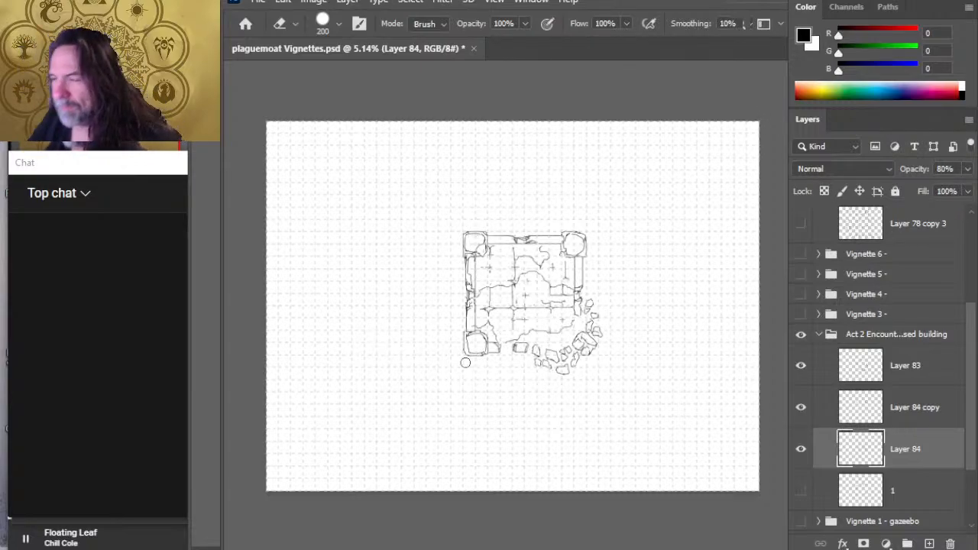
- Erase the rounded floor edge near the upper-right pillar and redraw it as an angular, stepped line
key("z")
left_click_drag(540, 296, 569, 296)
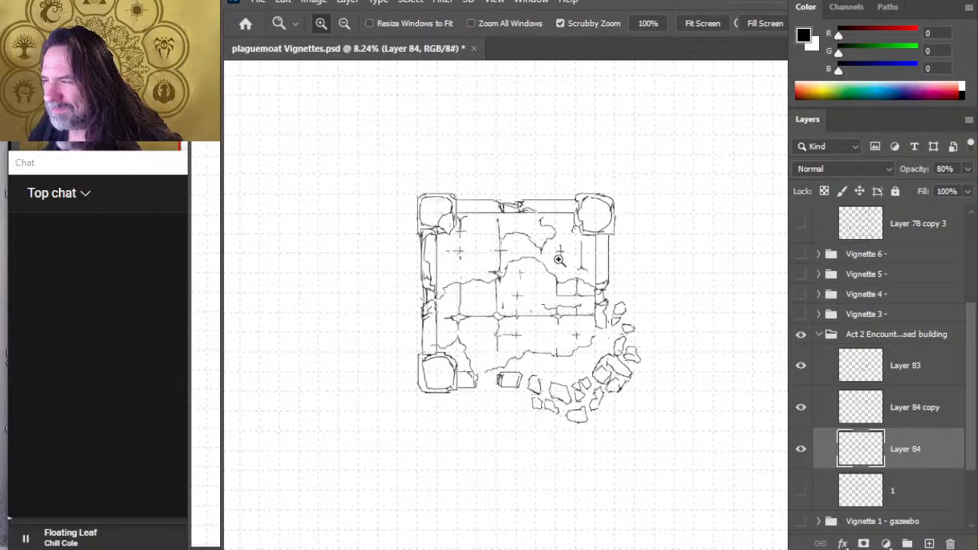
key("e")
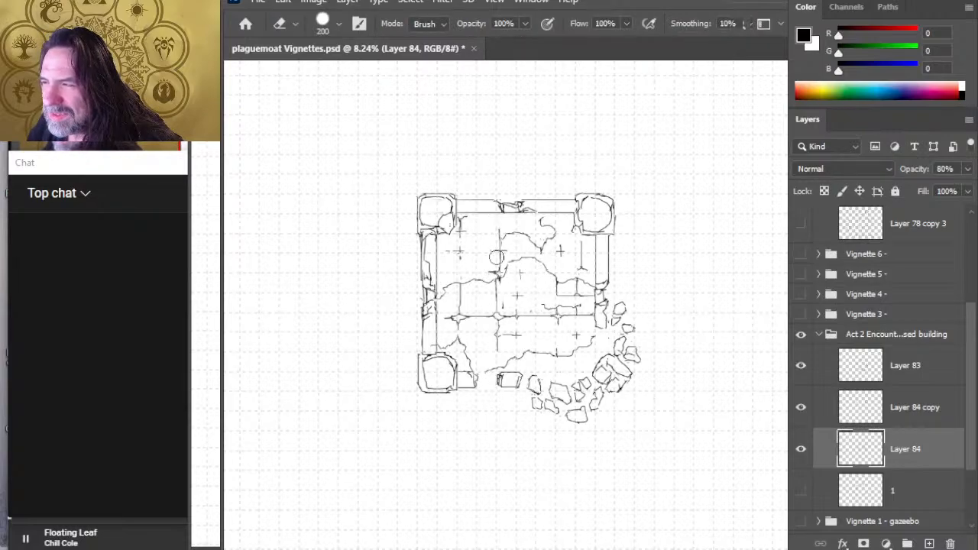
key("b")
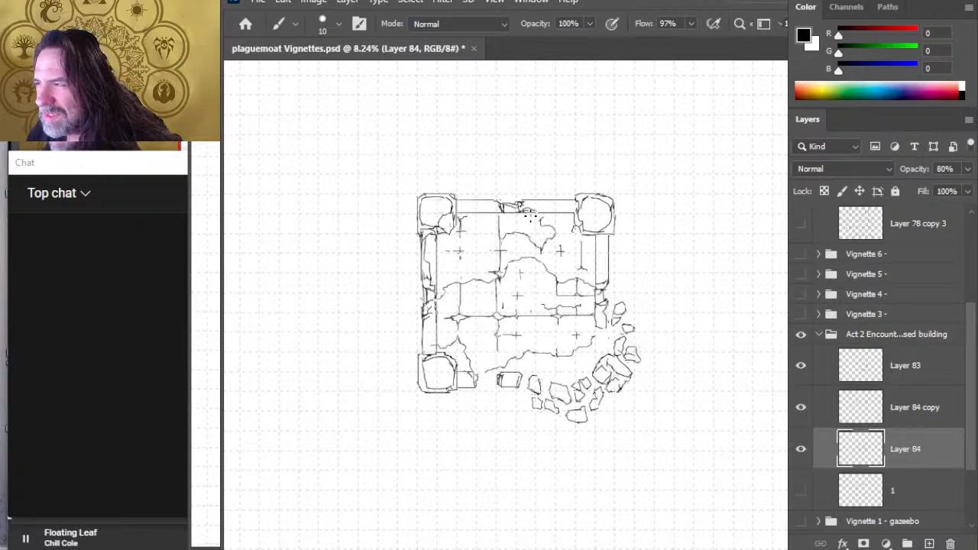
key("e")
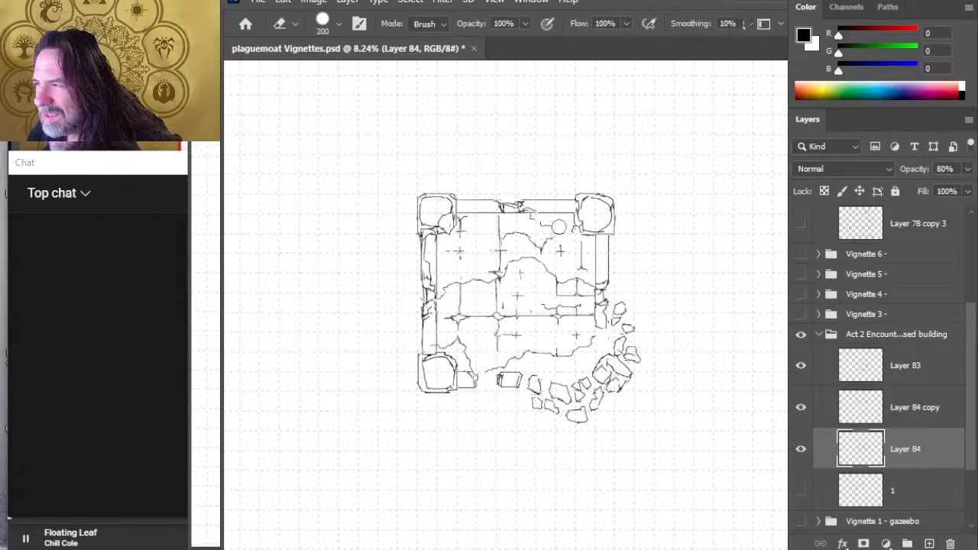
key("b")
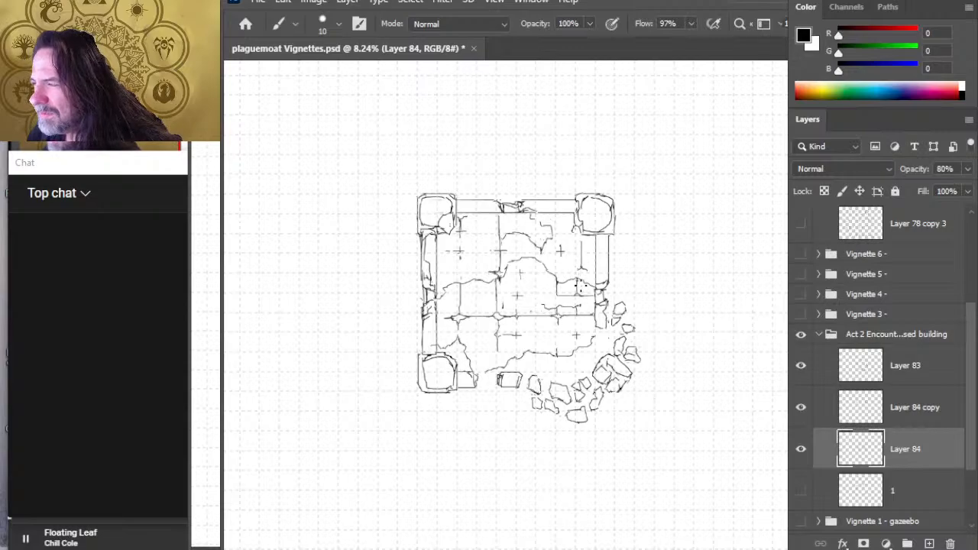
- Nudge the merged floor pattern left and slightly down, and erase the small cross mark near the rubble
key("v")
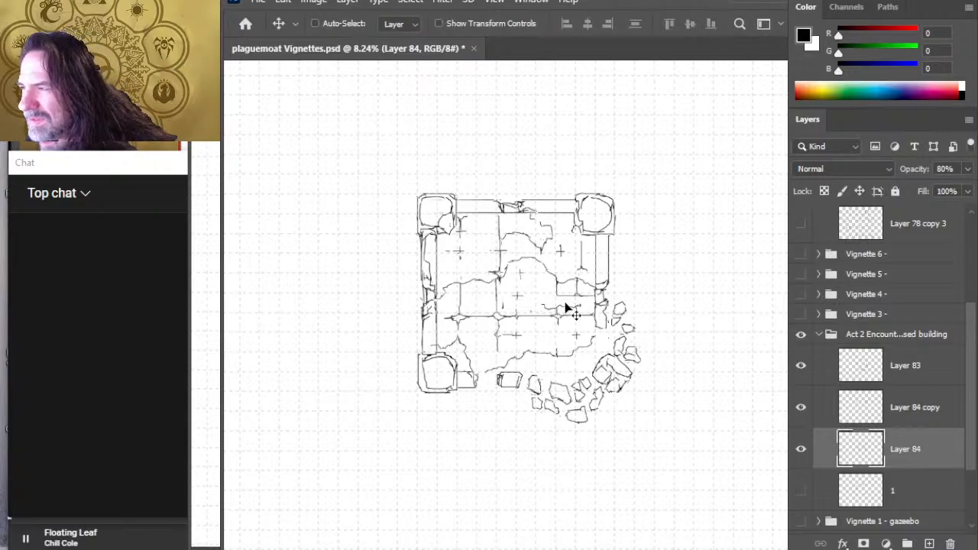
key("shift+Left")
key("shift+Left")
key("shift+Left")
key("shift+Left")
key("shift+Left")
key("shift+Left")
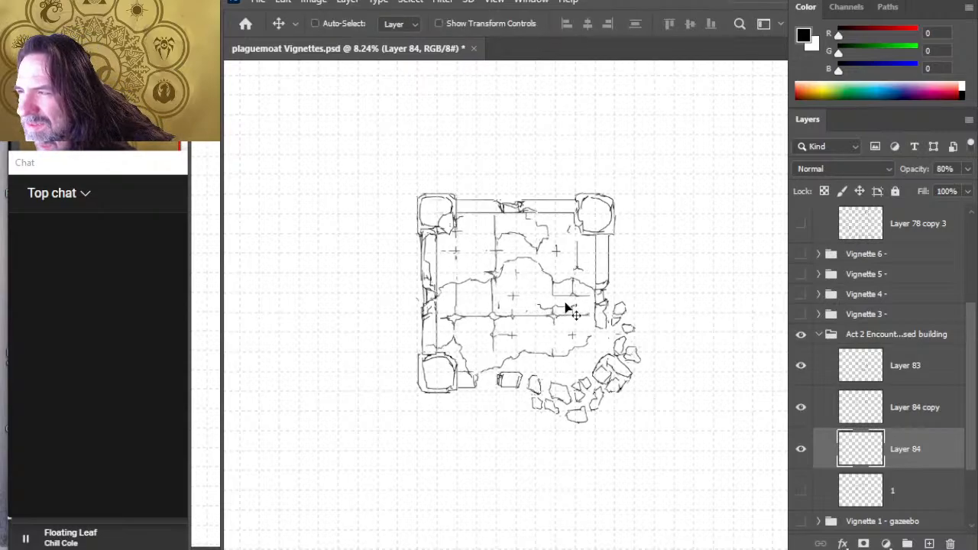
key("shift+Down")
key("shift+Down")
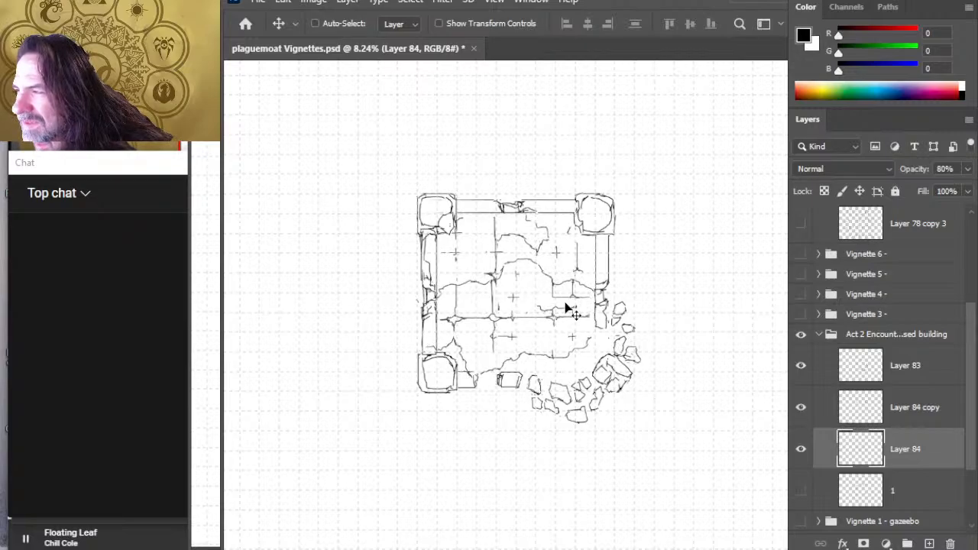
key("shift+Left")
key("shift+Left")
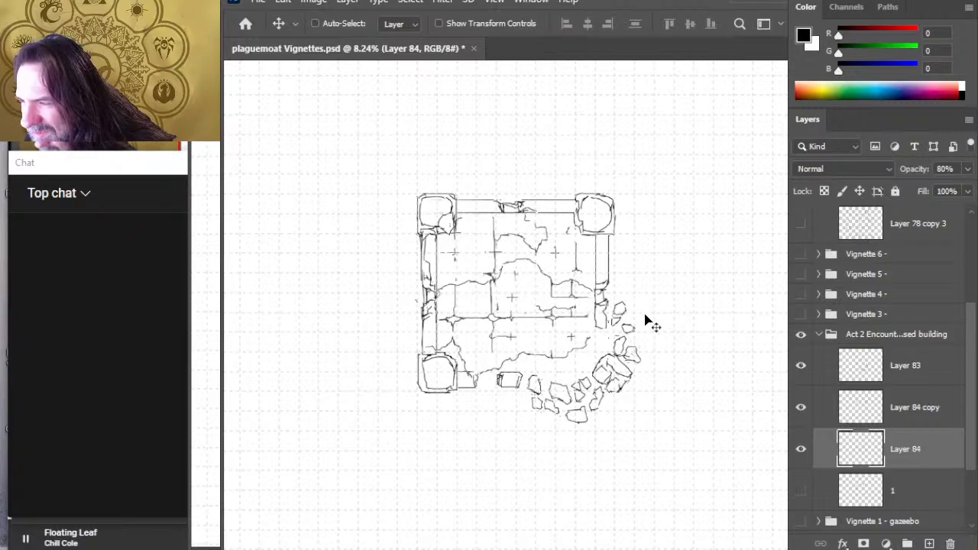
key("e")
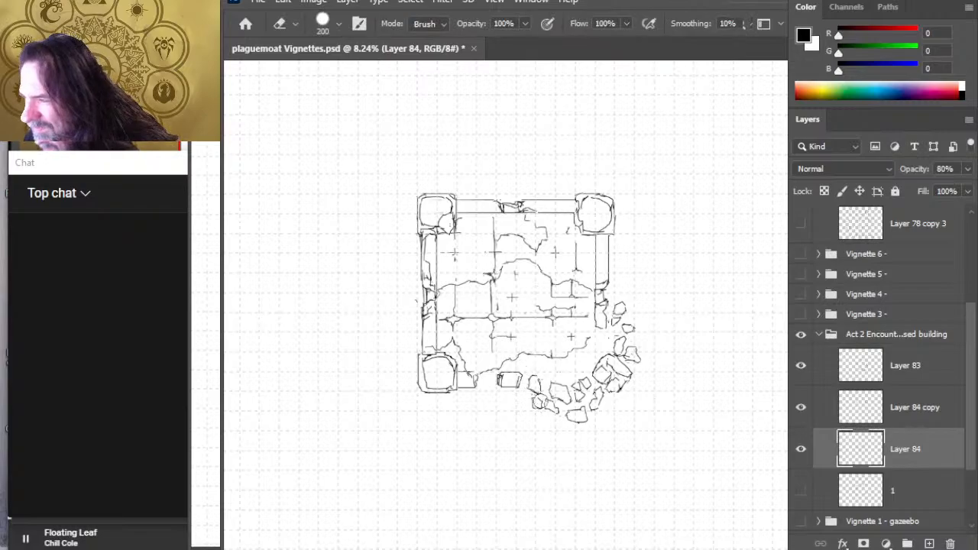
left_click(572, 336)
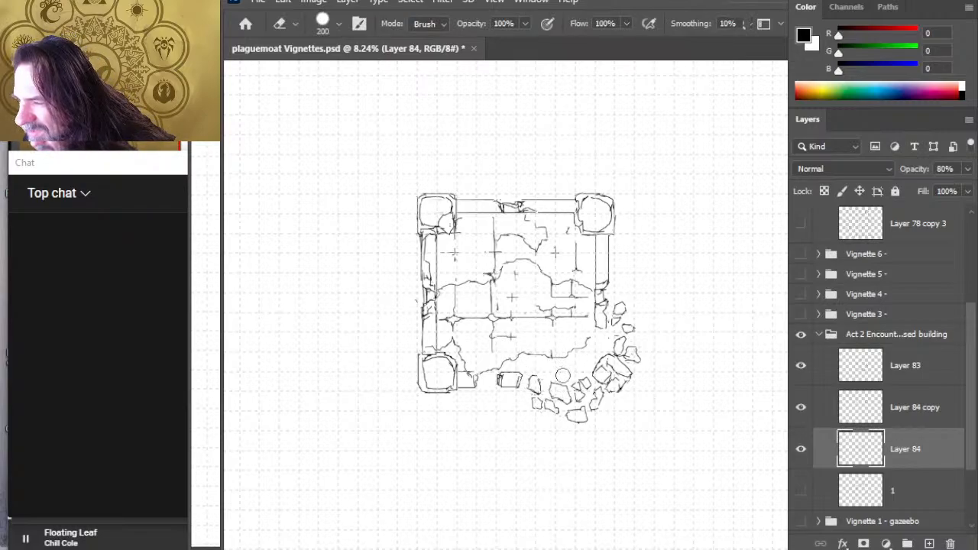
- Undo the floor edits back to the state before the two floor layers were merged
key("ctrl+z")
key("ctrl+z")
key("ctrl+z")
key("ctrl+z")
key("ctrl+z")
key("ctrl+z")
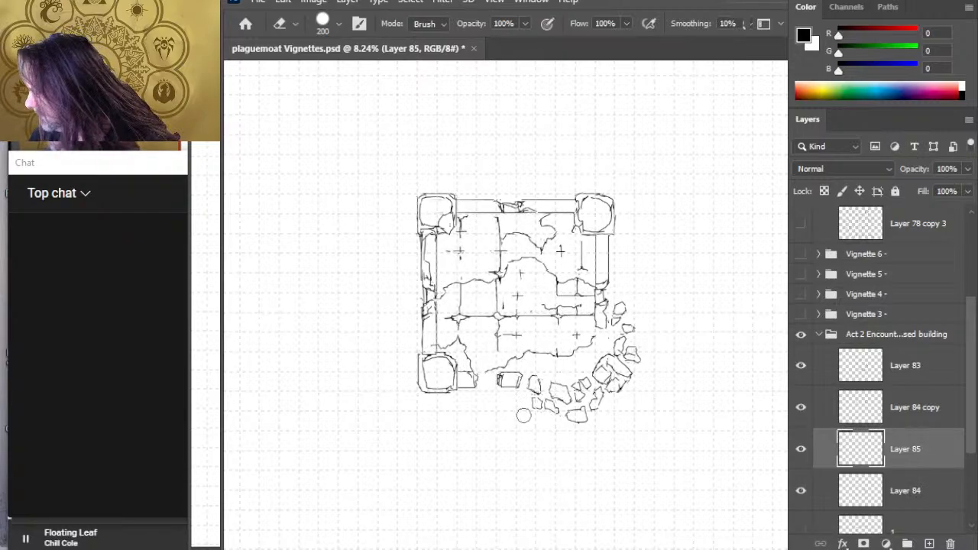
- Hide Layer 84 and nudge Layer 85's floor section left and slightly down to line up with the map grid
left_click(803, 493)
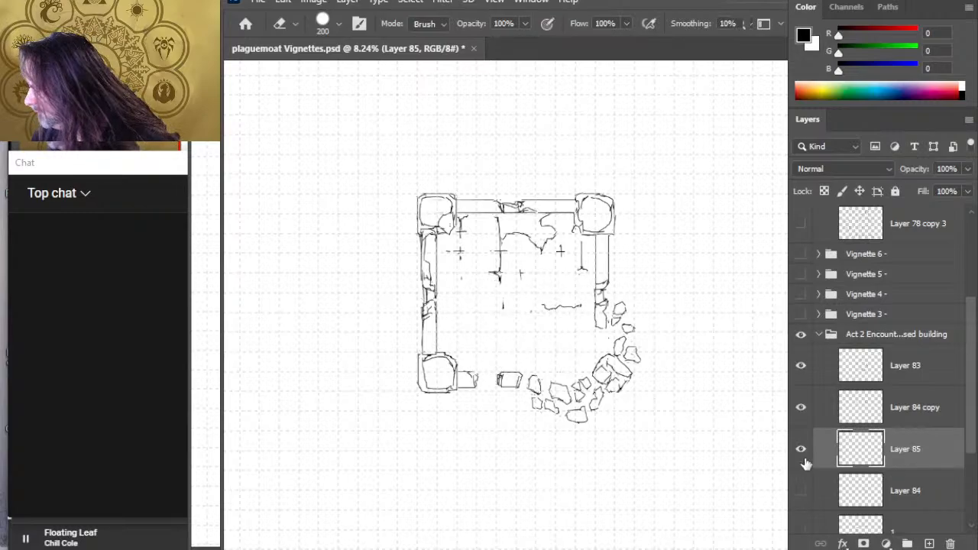
key("v")
key("shift+Down")
key("shift+Down")
key("shift+Down")
key("shift+Left")
key("shift+Left")
key("shift+Left")
key("shift+Left")
key("shift+Left")
key("shift+Left")
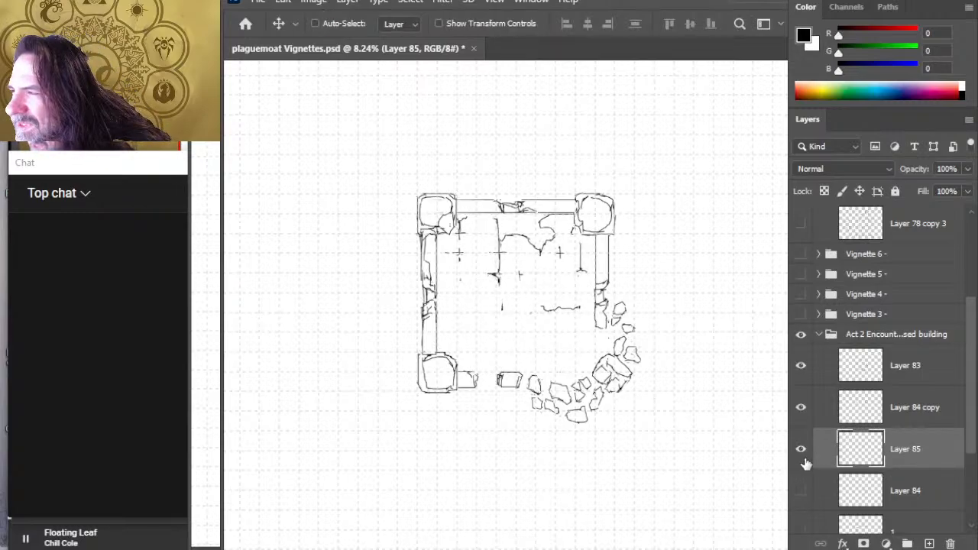
key("shift+Left")
key("shift+Left")
key("shift+Left")
key("shift+Left")
key("shift+Left")
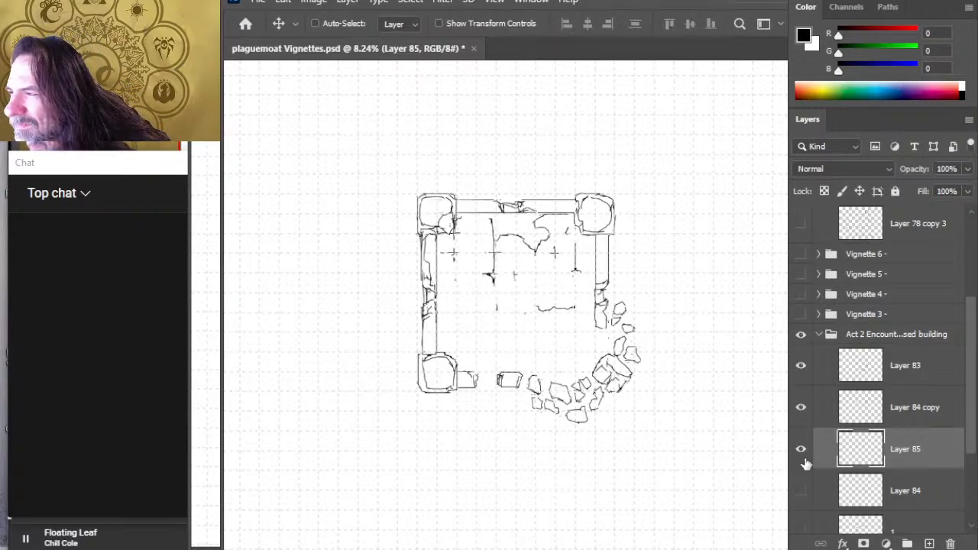
key("shift+Down")
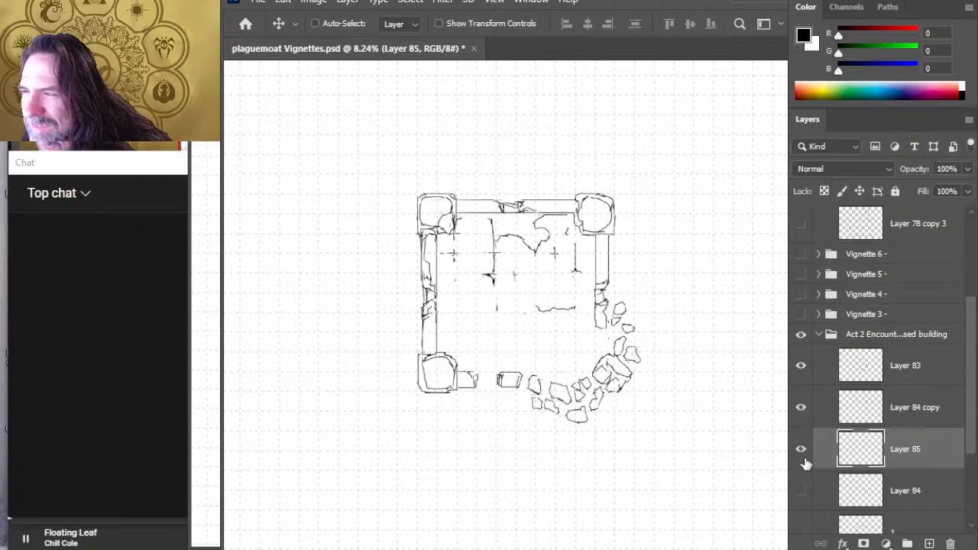
key("shift+Right")
key("shift+Right")
key("shift+Left")
key("shift+Left")
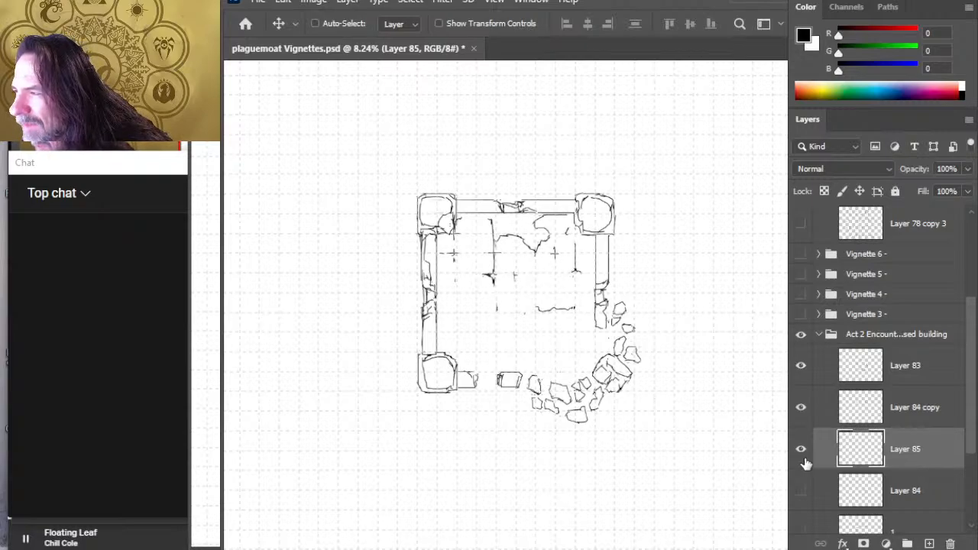
key("shift+Down")
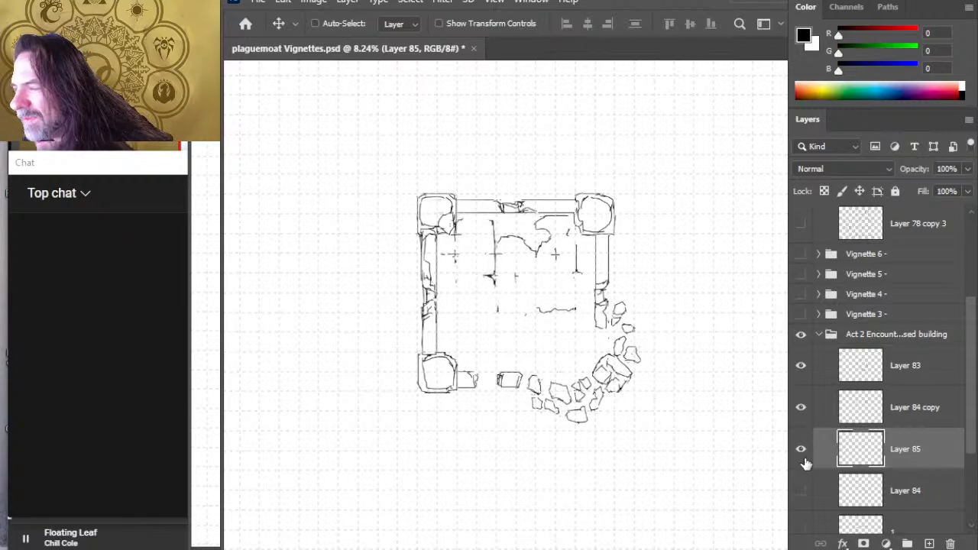
- Hide Layer 85, show Layer 84, and nudge Layer 84's floor section slightly up to line up with the map grid
key("e")
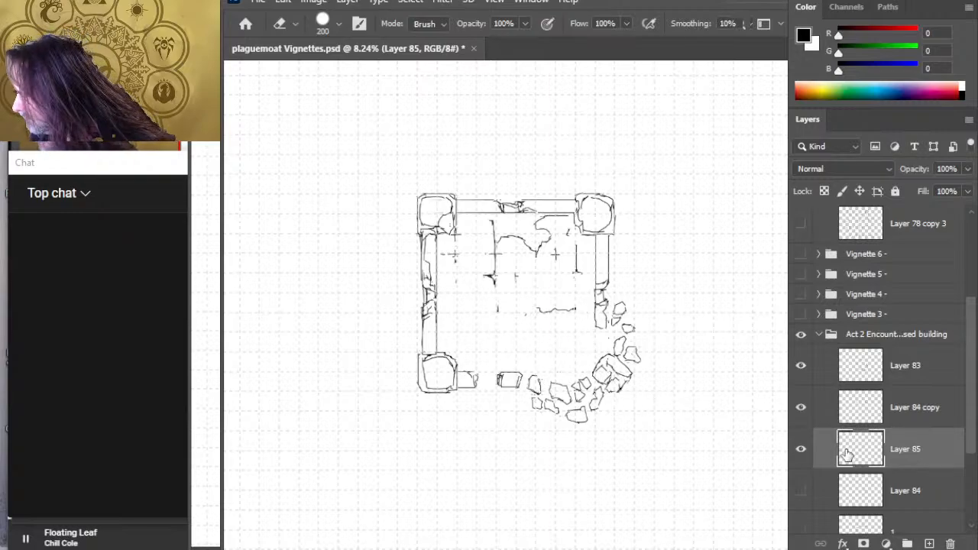
left_click(800, 448)
left_click(801, 490)
left_click(871, 508)
key("v")
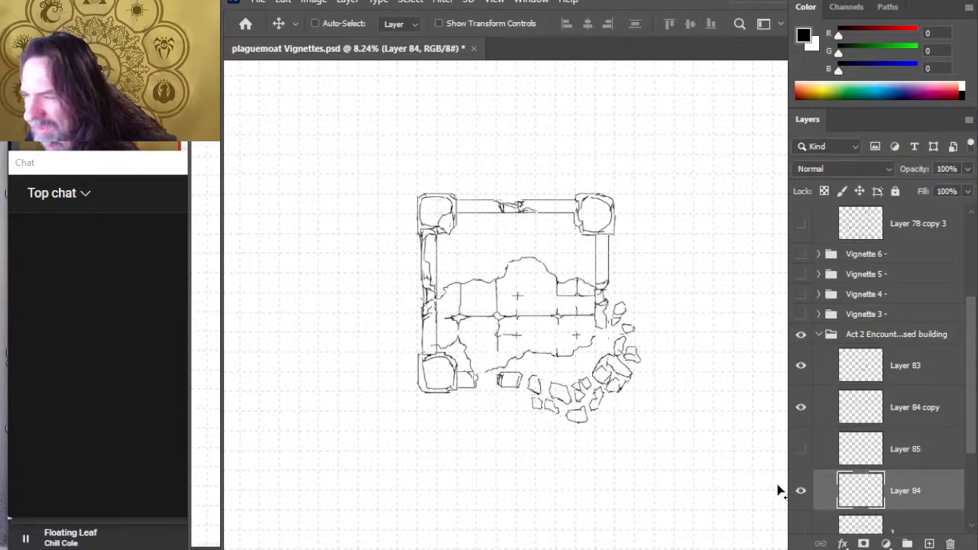
key("shift+Up")
key("shift+Up")
key("shift+Up")
key("shift+Up")
key("shift+Up")
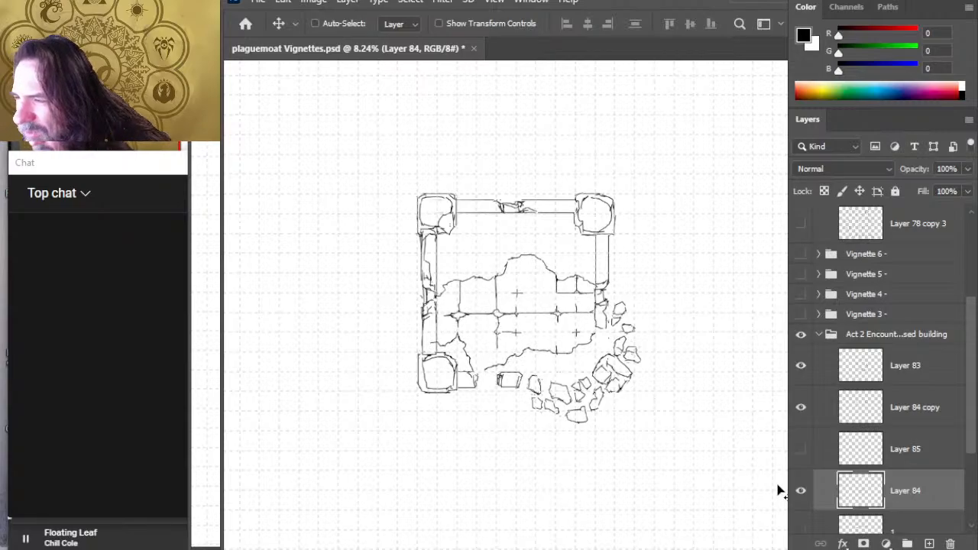
- Show Layer 85 alongside Layer 84 and erase Layer 84's overlapping crack lines where the two floor sections meet
key("e")
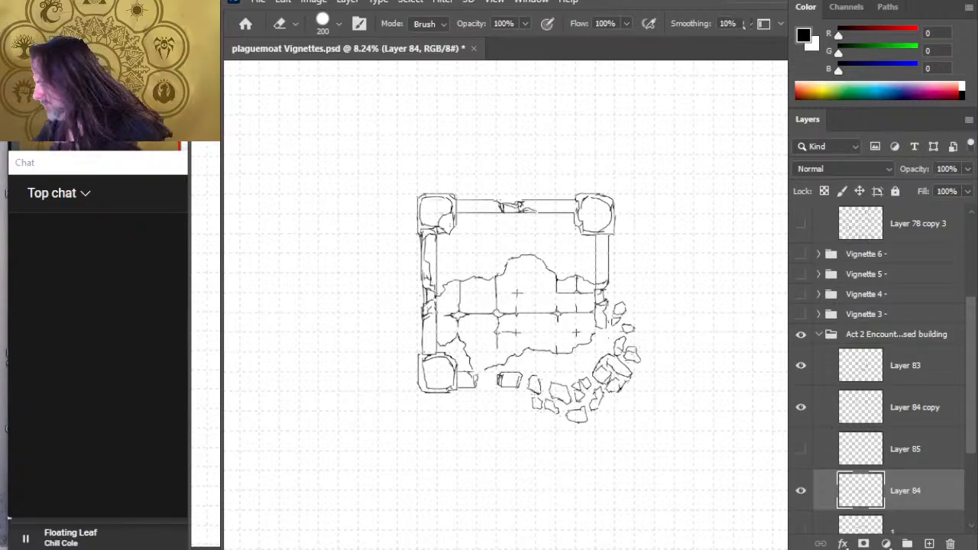
left_click(801, 449)
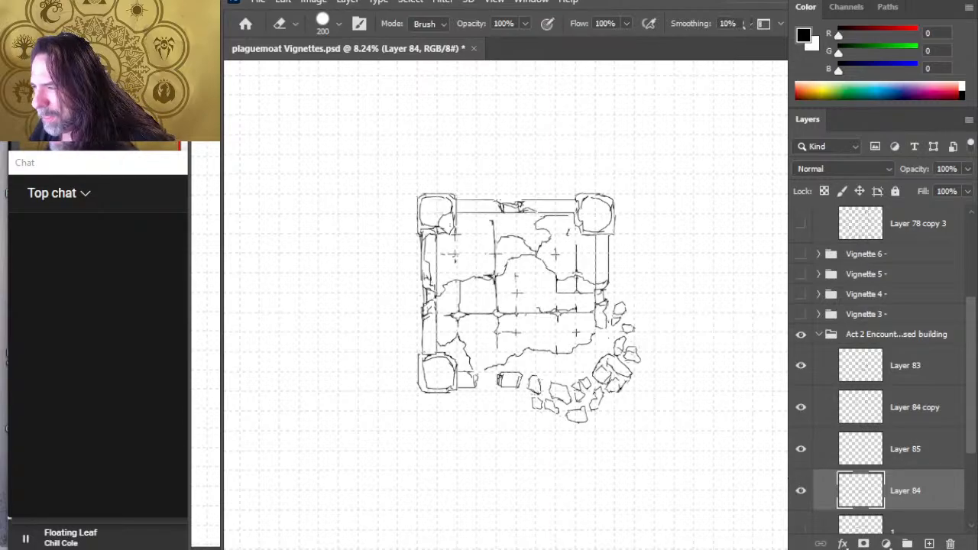
left_click(913, 453)
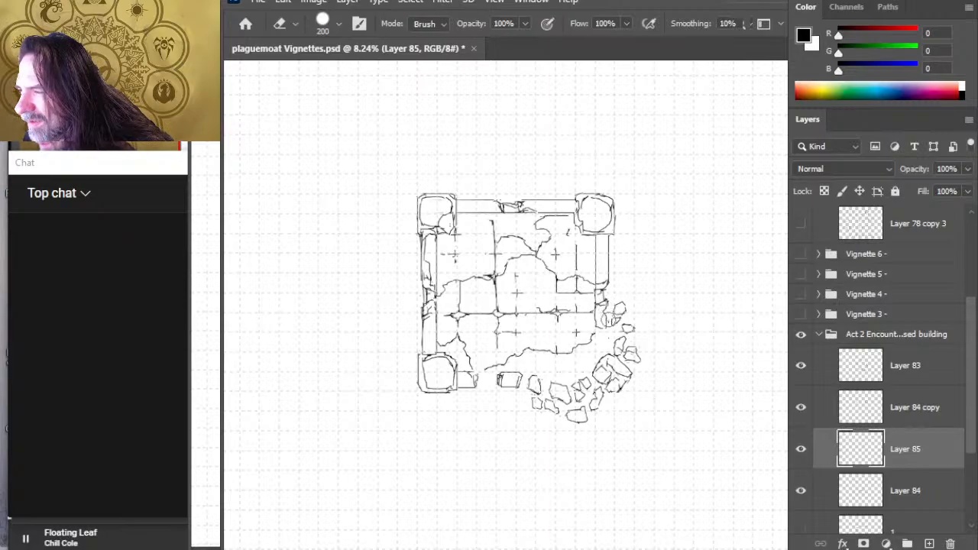
left_click(802, 491)
left_click(803, 493)
left_click(897, 492)
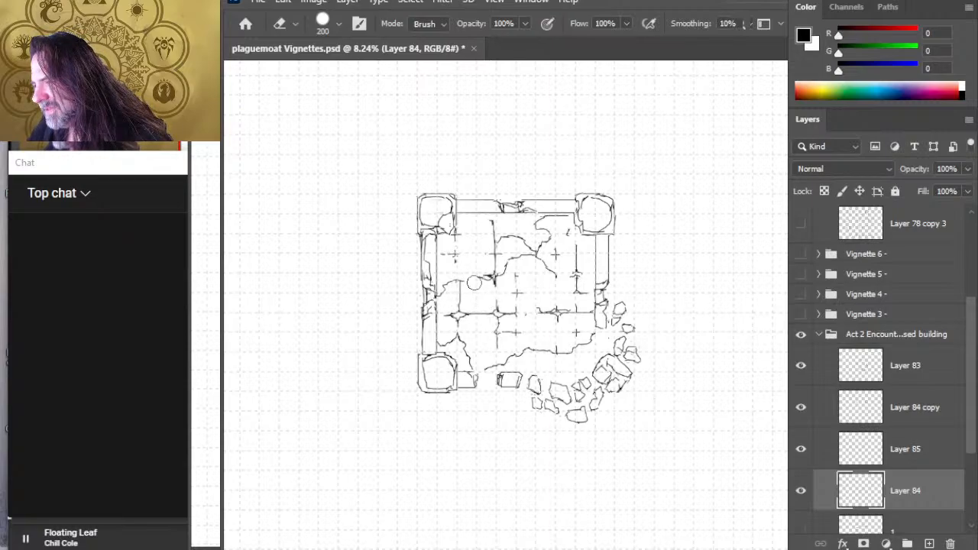
key("b")
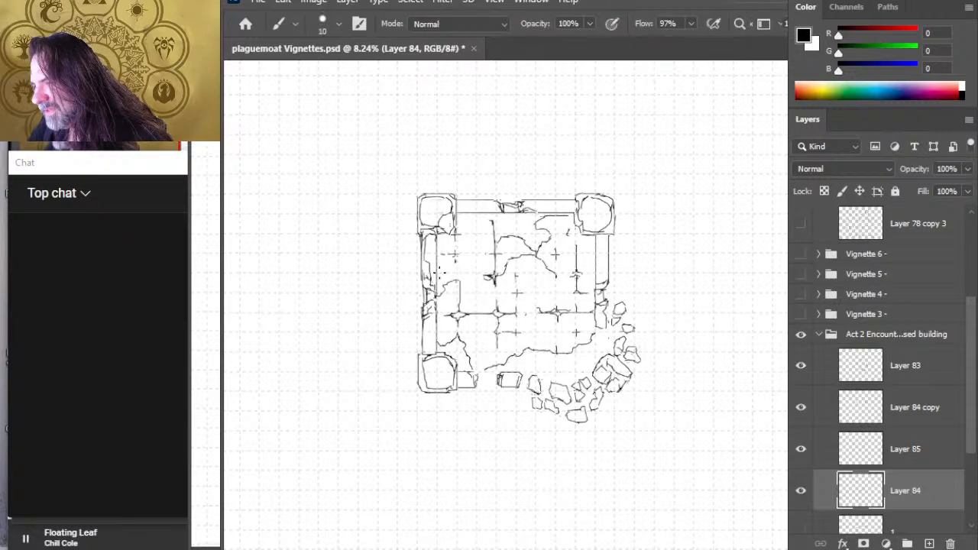
key("e")
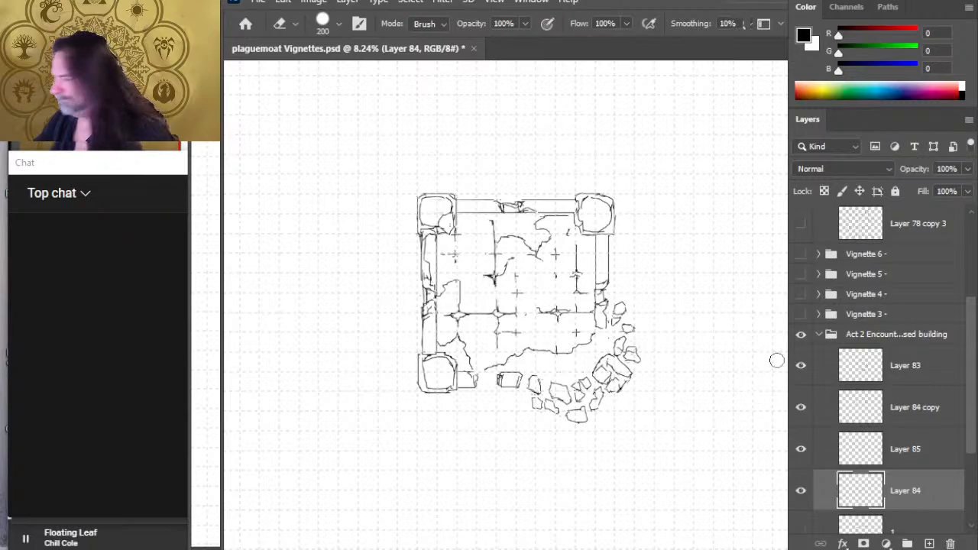
- Merge Layer 85 into Layer 84 and set the merged layer's opacity to 80%
scroll(972, 424, "down", 2)
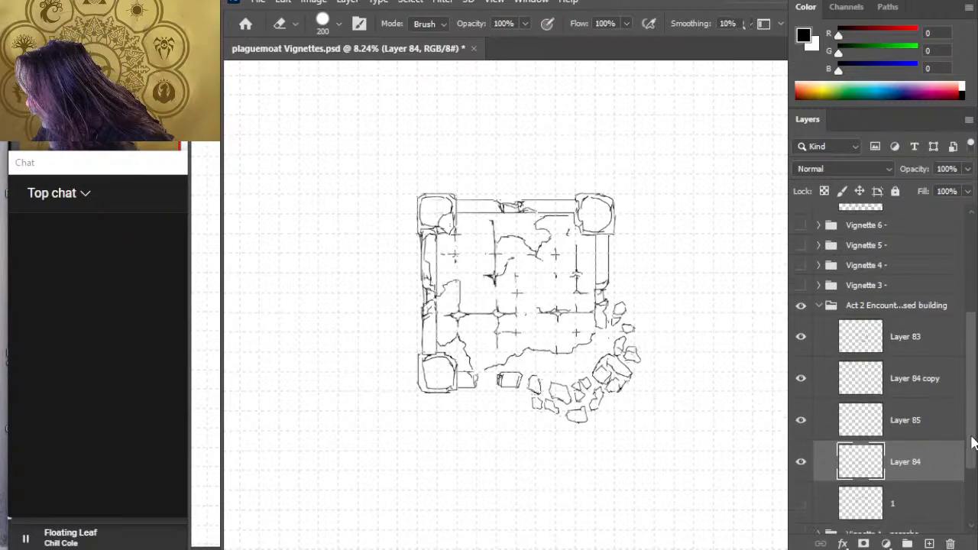
left_click(907, 401)
key("Delete")
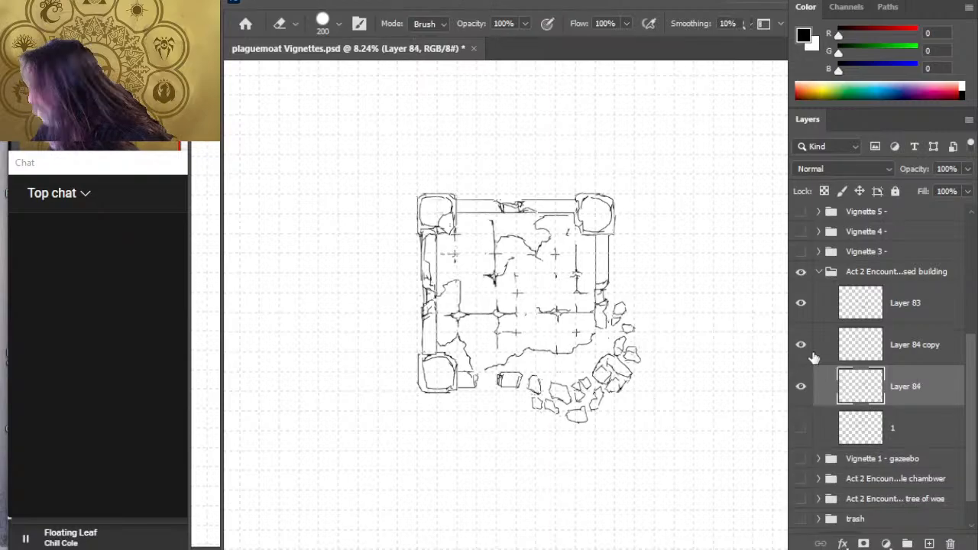
left_click(966, 170)
left_click(950, 188)
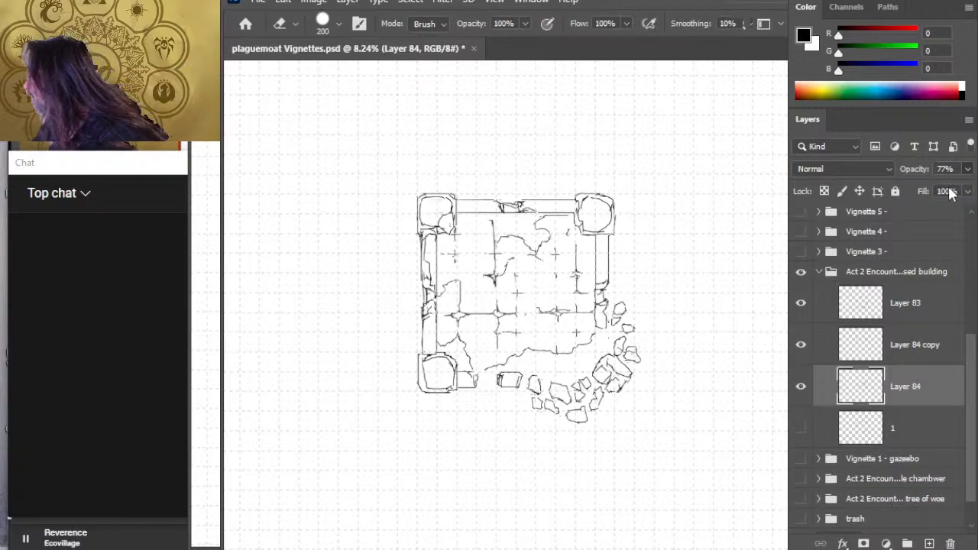
left_click_drag(950, 196, 954, 189)
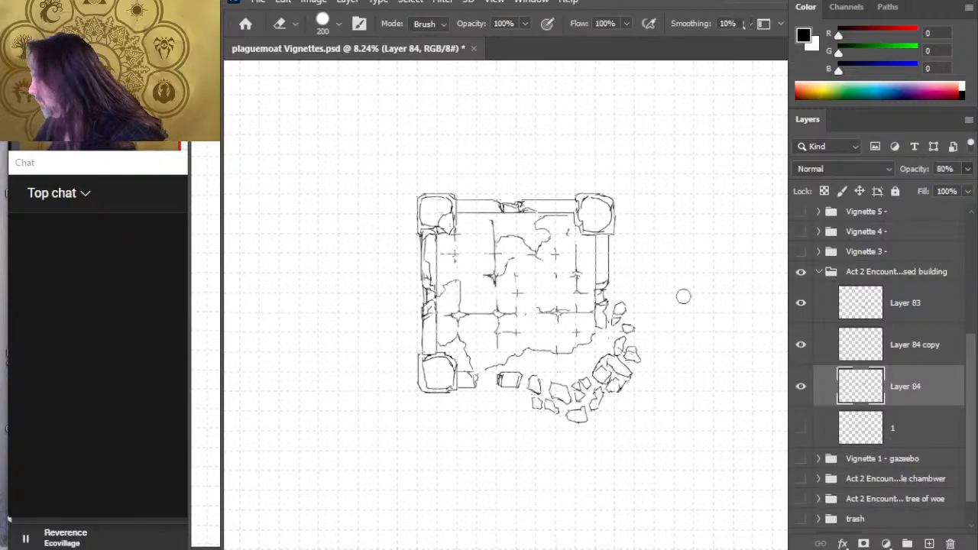
- Reduce the eraser size to 40 and touch up the star-shaped crack junction in the middle of the floor
mouse_move(669, 352)
left_mouse_down()
mouse_move(705, 349)
mouse_move(672, 361)
left_mouse_up()
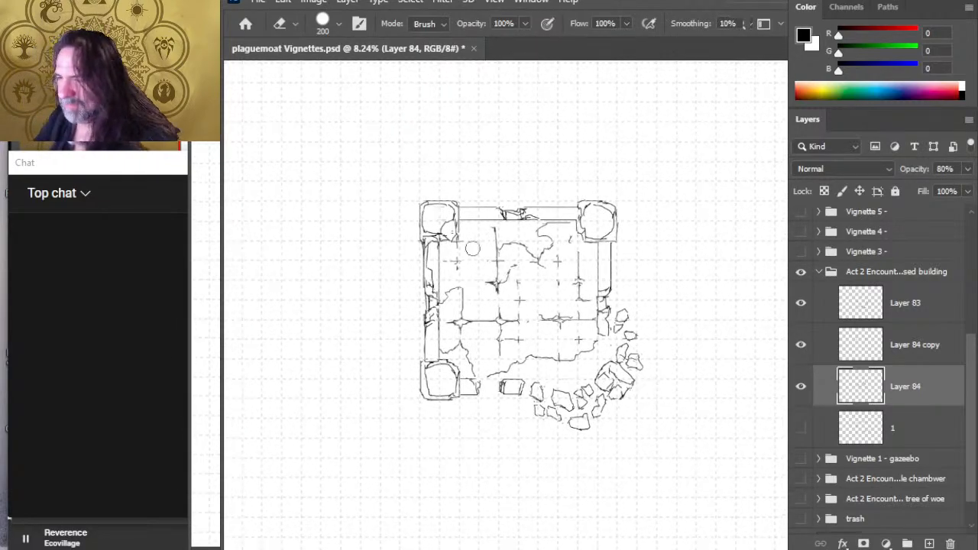
left_click_drag(477, 258, 548, 257)
key("e")
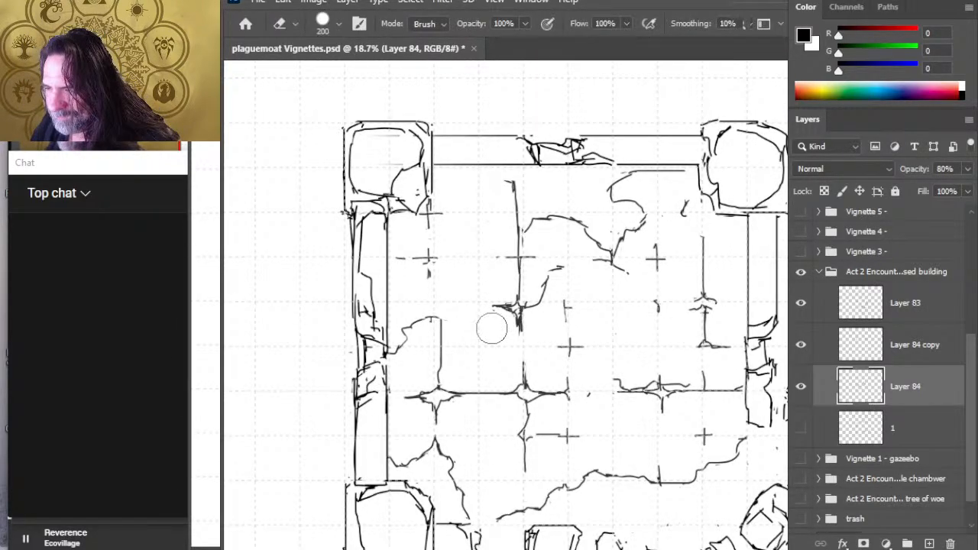
key("bracketleft")
key("bracketleft")
key("bracketleft")
key("bracketleft")
key("bracketleft")
key("bracketleft")
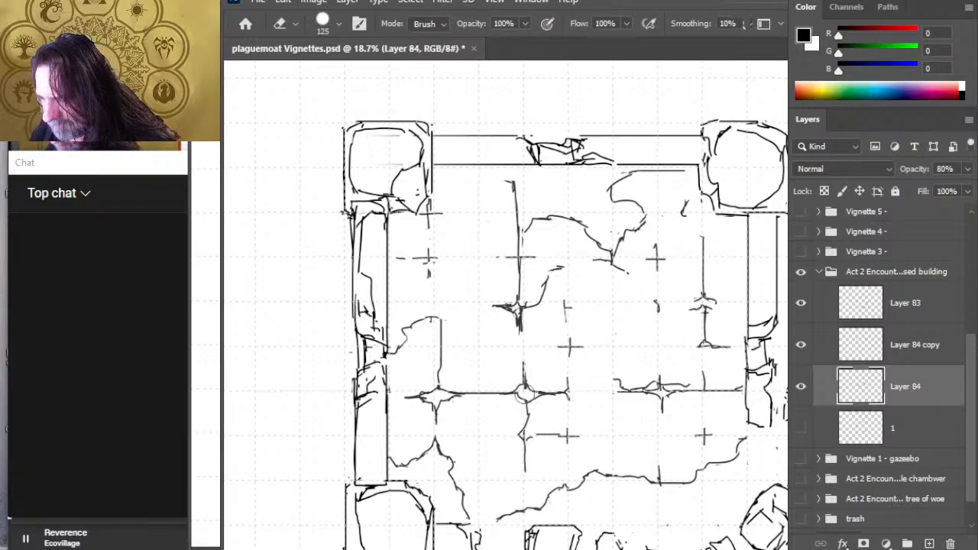
key("bracketleft")
key("bracketleft")
key("bracketleft")
key("bracketleft")
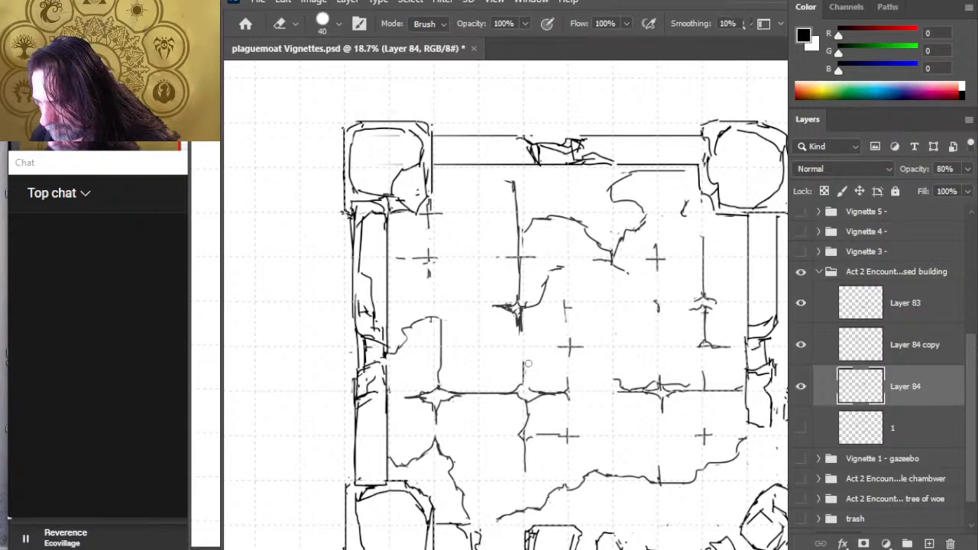
key("b")
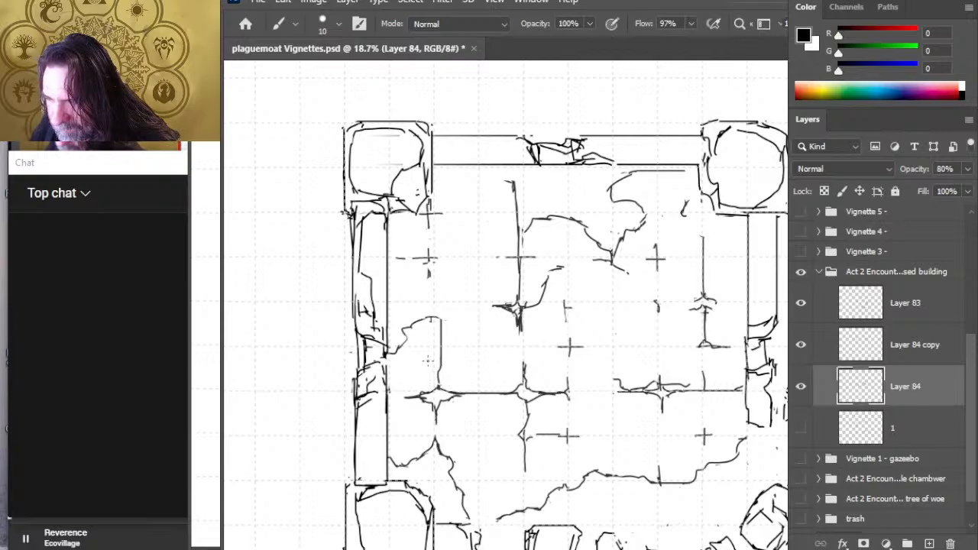
- Erase the vertical line above the left star junction and extend the jagged crack from the left wall to the upper centre junction
key("e")
left_click_drag(440, 318, 441, 366)
key("b")
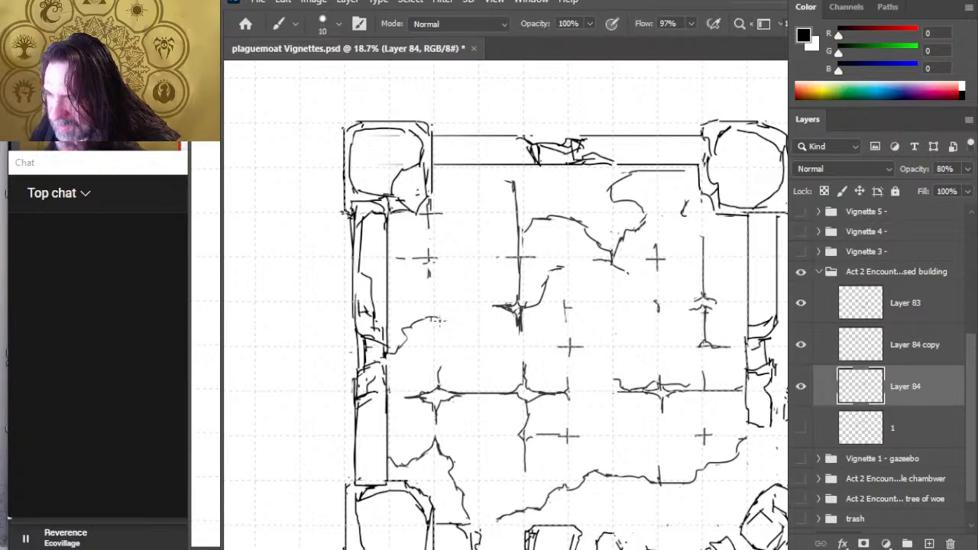
left_click_drag(447, 324, 472, 326)
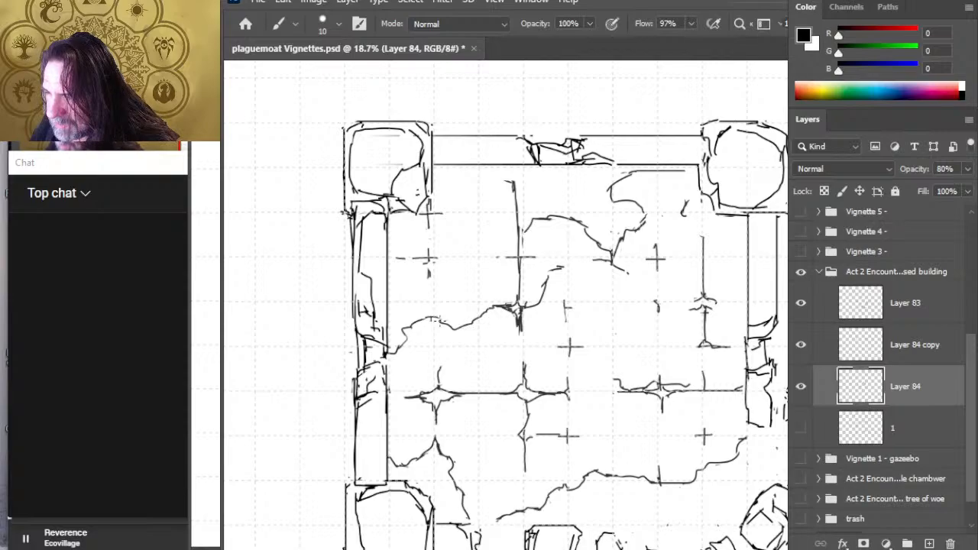
- Thin out the heavy strokes at the upper centre junction and erase the cross mark between it and the left wall
key("e")
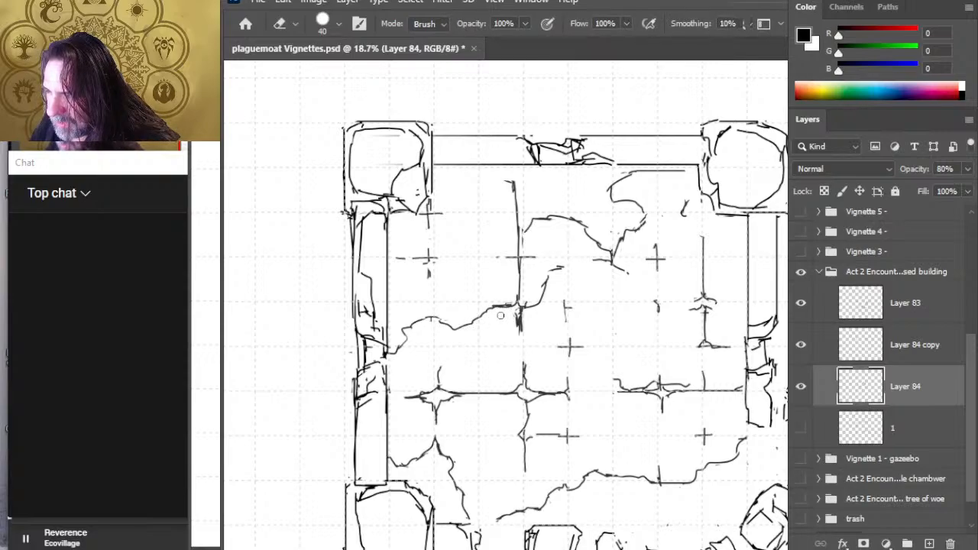
mouse_move(510, 315)
left_mouse_down()
mouse_move(514, 336)
mouse_move(515, 313)
left_mouse_up()
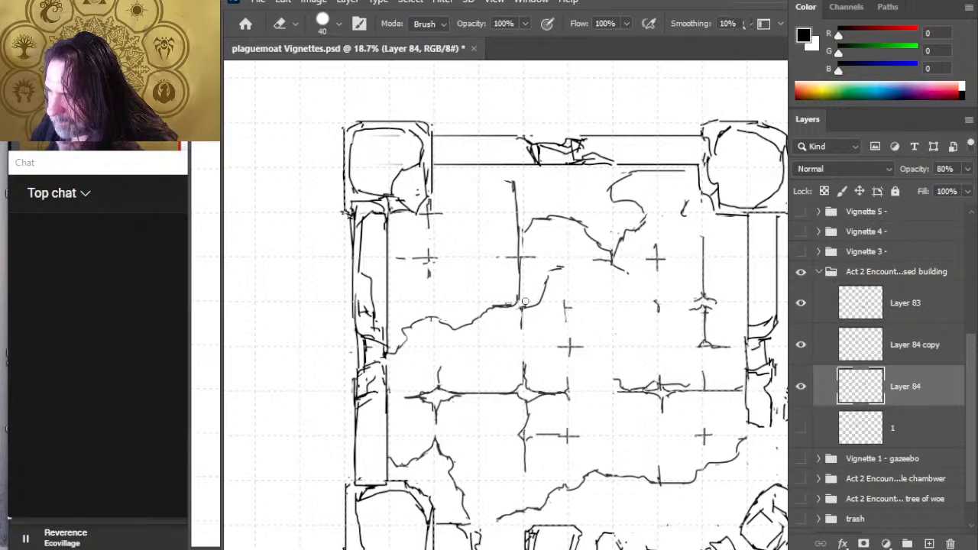
key("b")
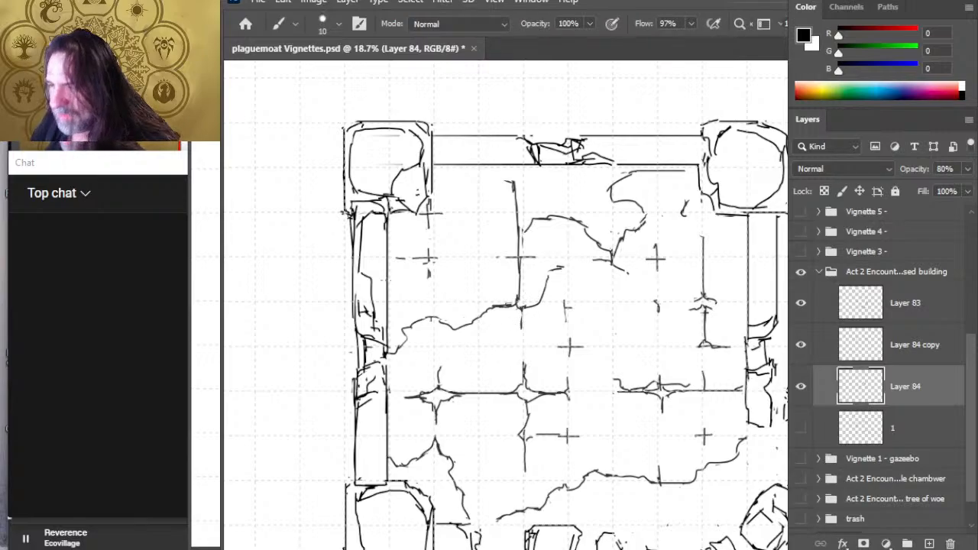
key("e")
left_click_drag(412, 260, 438, 260)
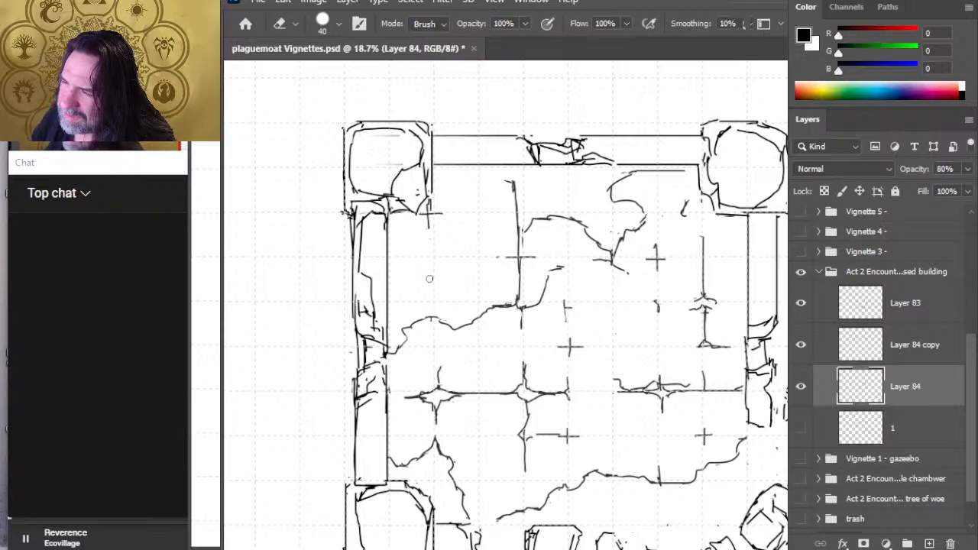
- Redraw the crack's end at the left wall and add a second crack from the wall to the left star junction
key("b")
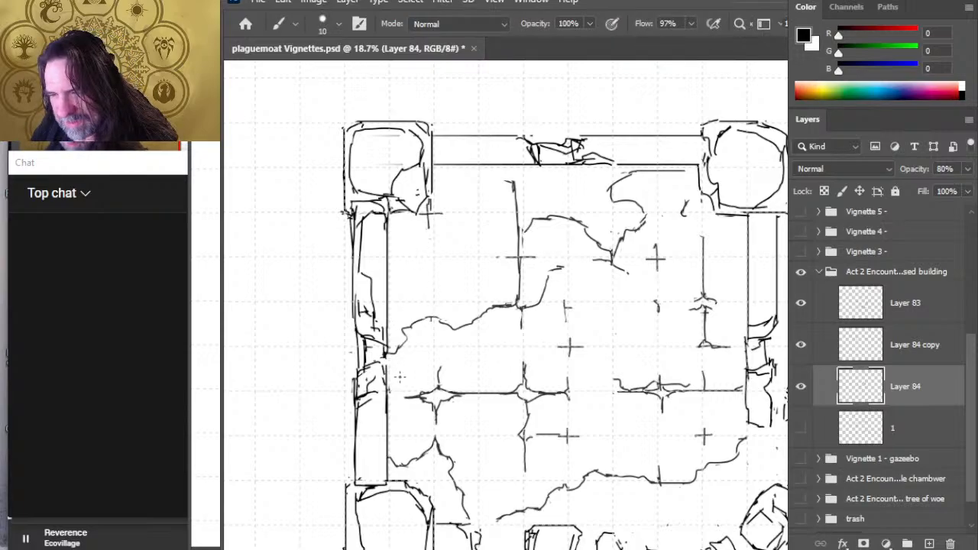
key("e")
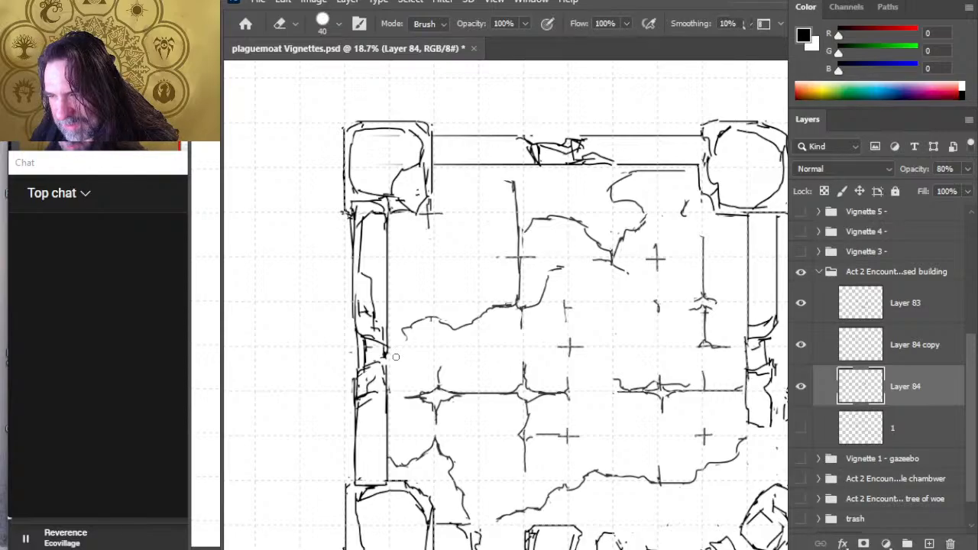
key("b")
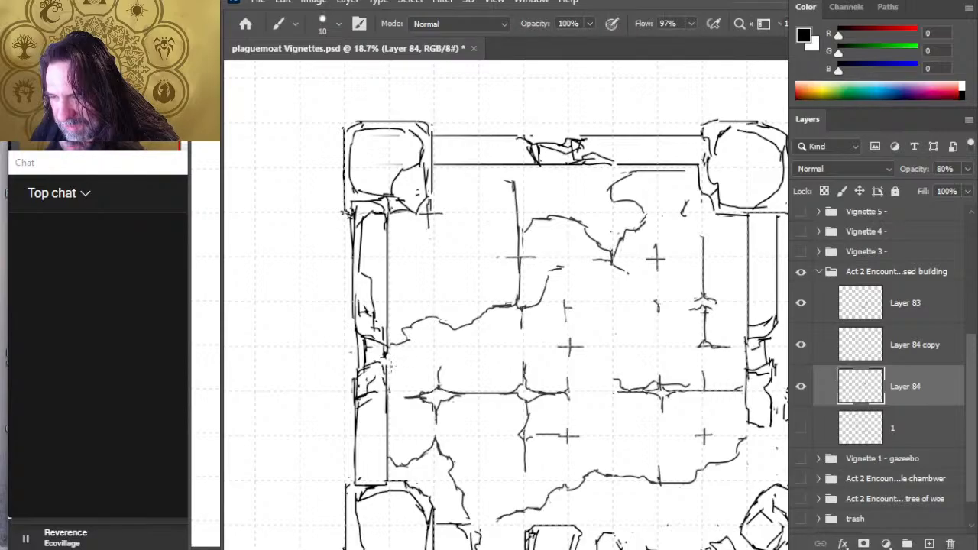
left_click_drag(388, 368, 409, 370)
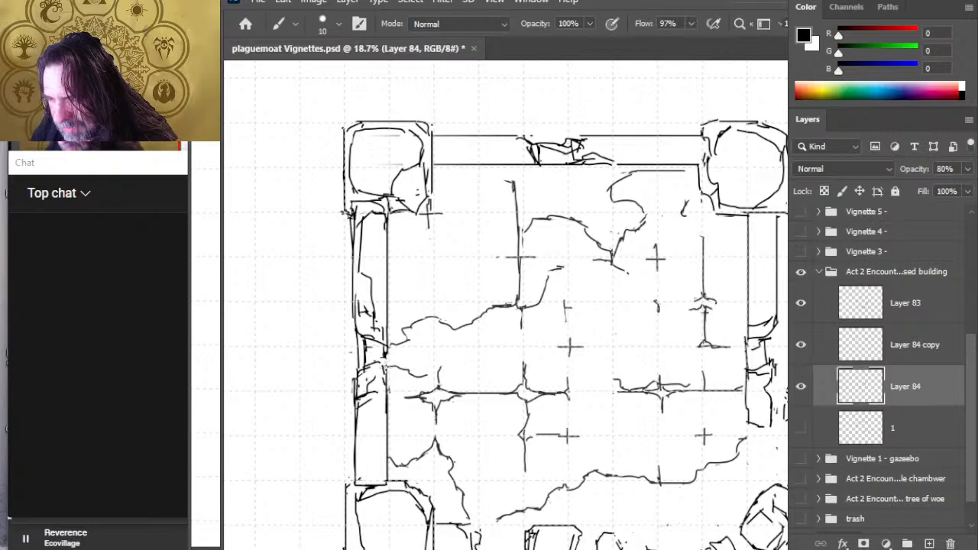
key("e")
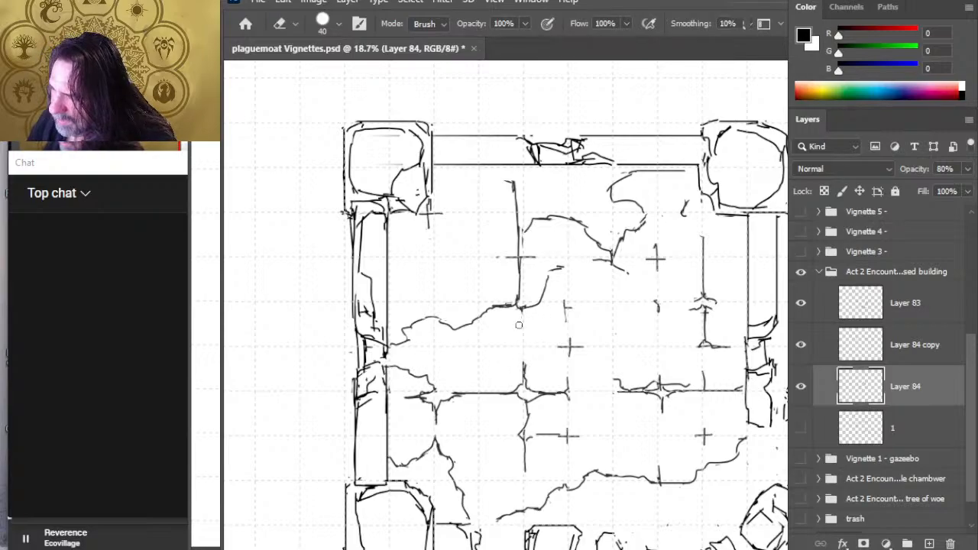
- Draw a jagged edge from the upper centre junction, curving down to the end of the horizontal floor line, and clean up its overlaps
key("b")
mouse_move(521, 309)
left_mouse_down()
mouse_move(547, 312)
mouse_move(568, 345)
mouse_move(567, 396)
left_mouse_up()
key("e")
mouse_move(565, 346)
left_mouse_down()
mouse_move(567, 356)
mouse_move(567, 337)
mouse_move(567, 368)
left_mouse_up()
key("b")
key("e")
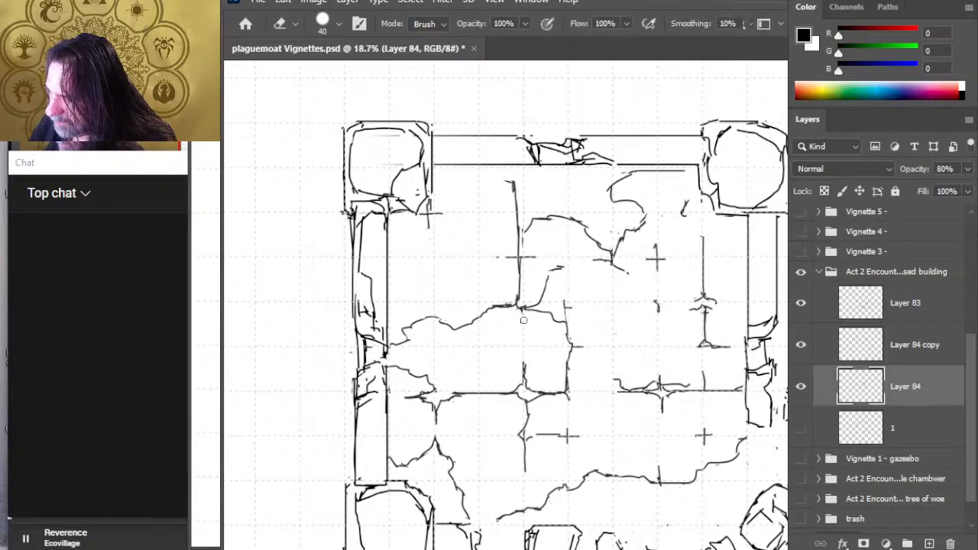
- Erase and redraw the diagonal crack branching off the upper centre junction as a shorter stroke
mouse_move(523, 308)
left_mouse_down()
mouse_move(532, 310)
mouse_move(519, 304)
mouse_move(539, 294)
mouse_move(550, 268)
left_mouse_up()
key("b")
key("e")
key("b")
key("e")
key("b")
key("e")
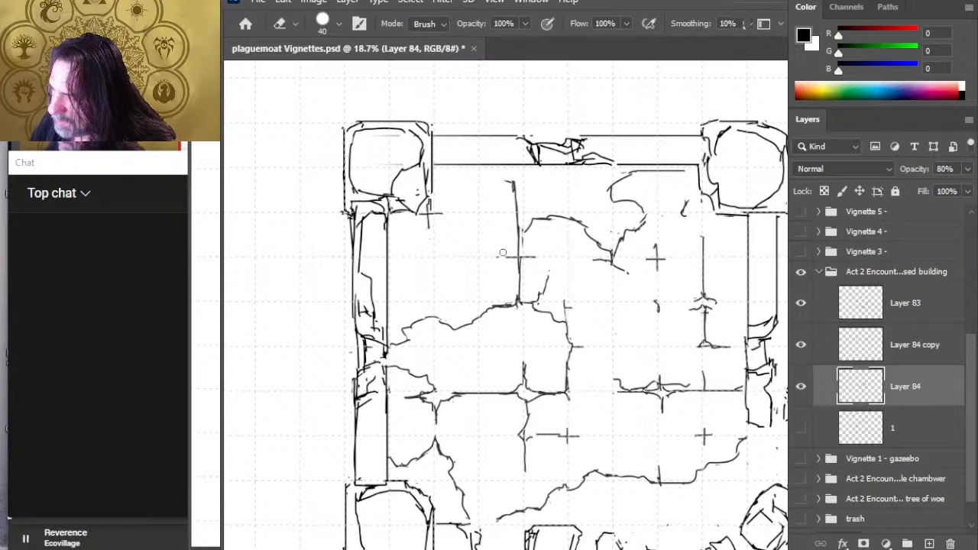
- Trim the upper curved crack's near end and redraw the top of the vertical crack to meet the broken upper wall section
left_click_drag(523, 237, 529, 223)
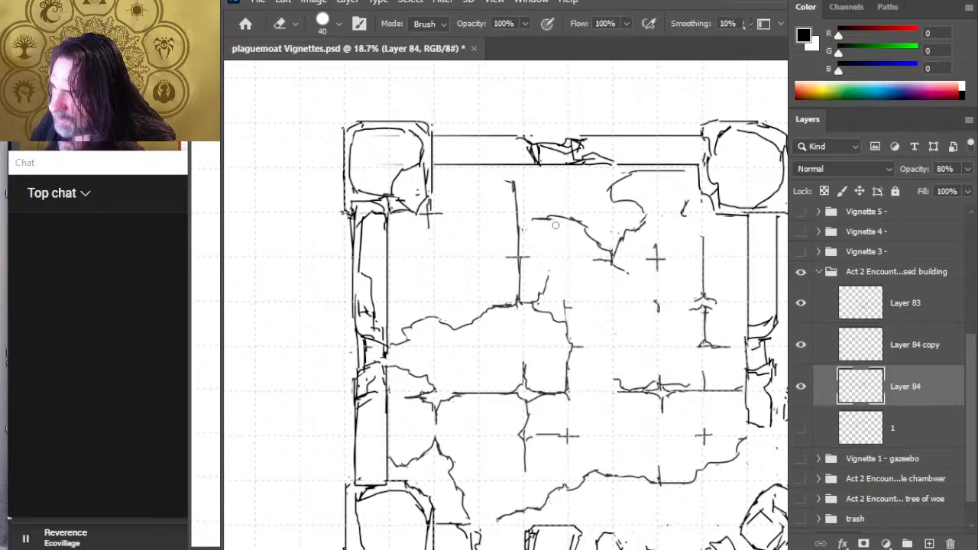
left_click_drag(508, 182, 515, 197)
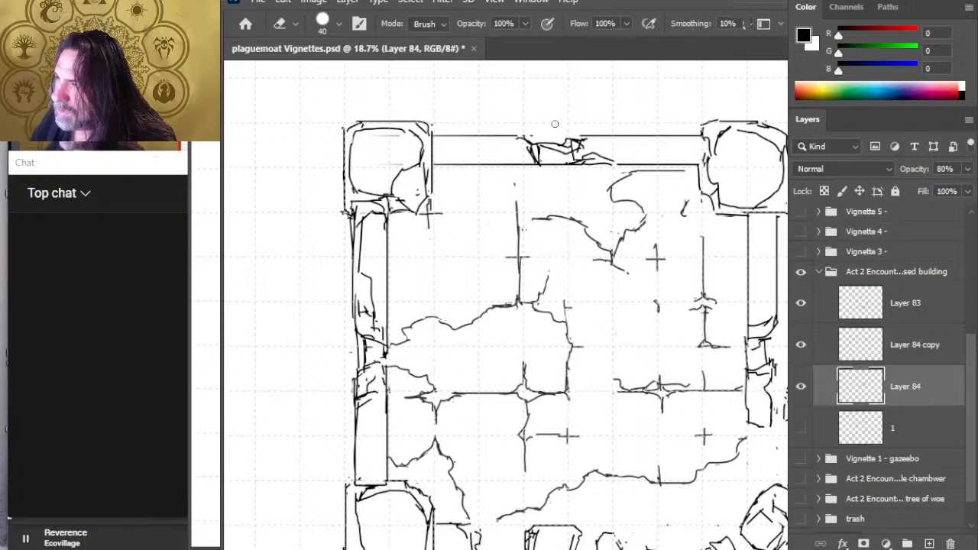
key("b")
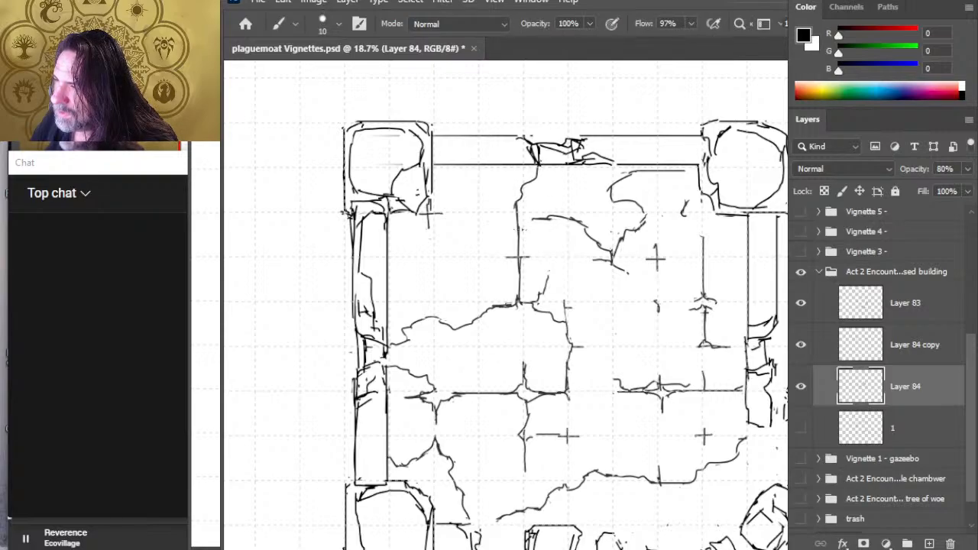
key("e")
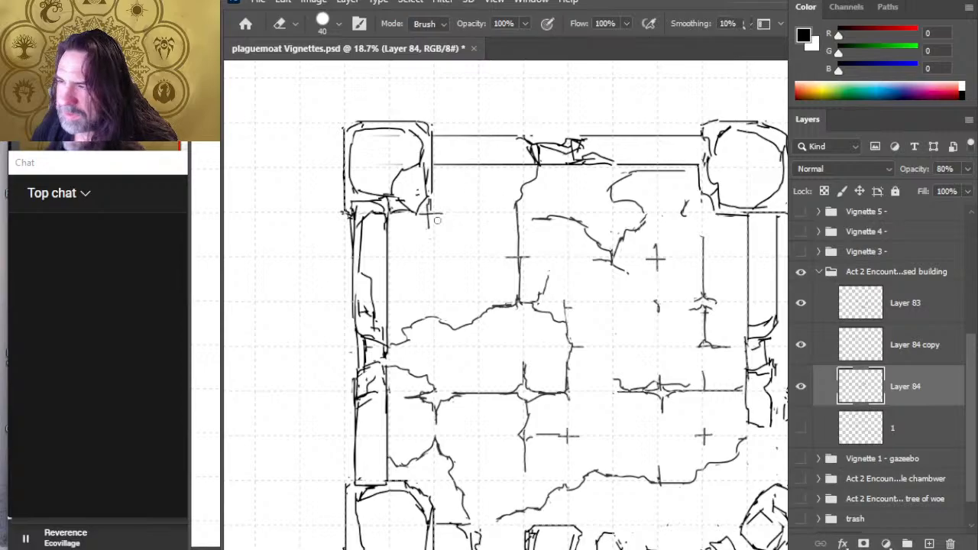
- Redraw the near end of the upper curved crack to join the vertical crack, and erase the stray lines beyond its low point
left_click_drag(548, 223, 541, 212)
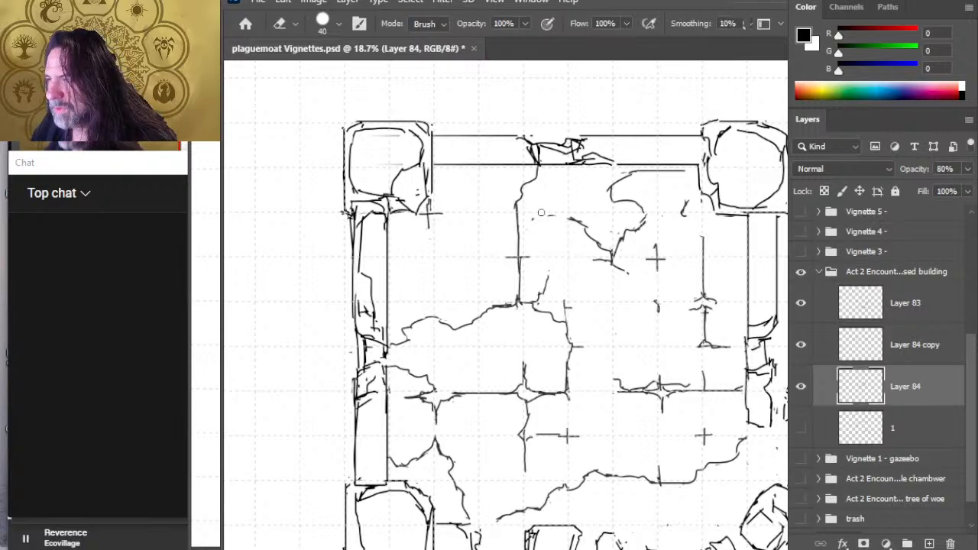
key("b")
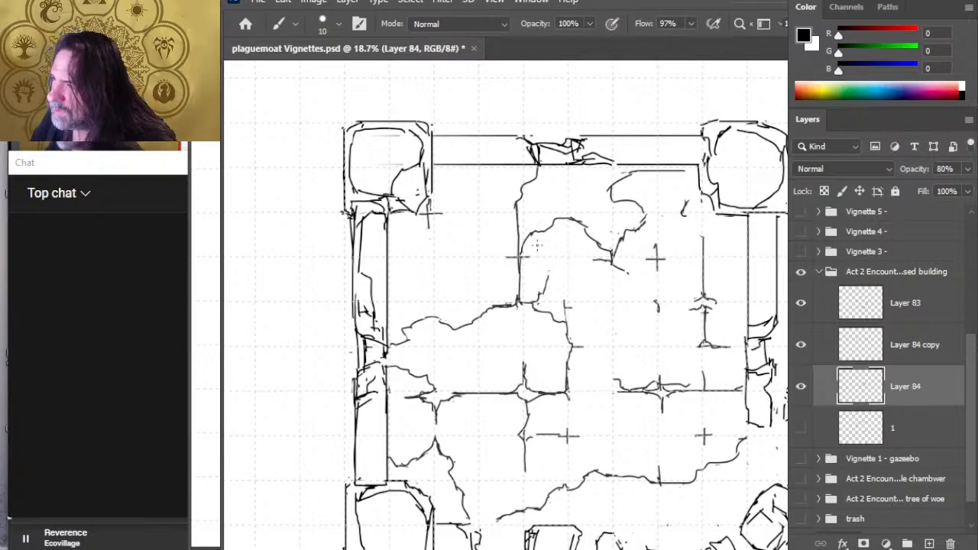
key("e")
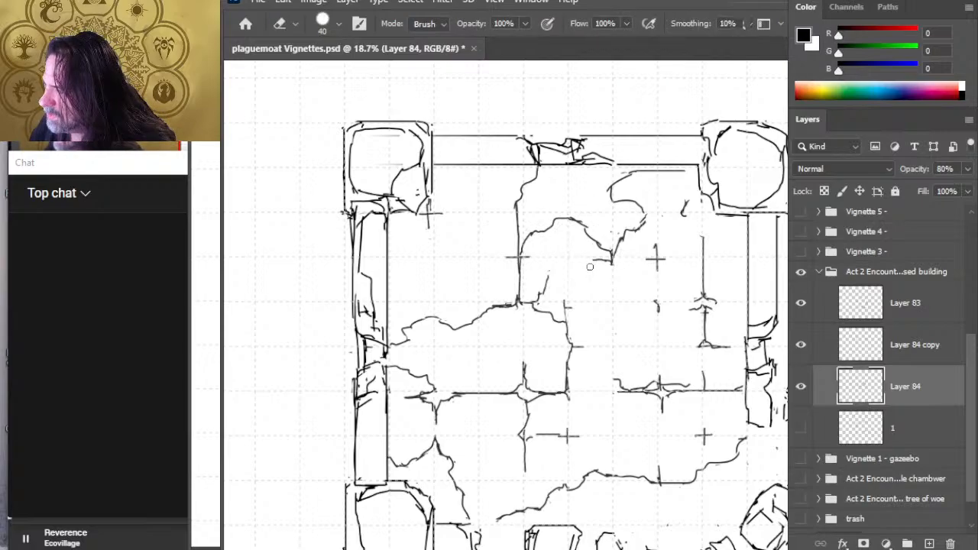
key("ctrl+z")
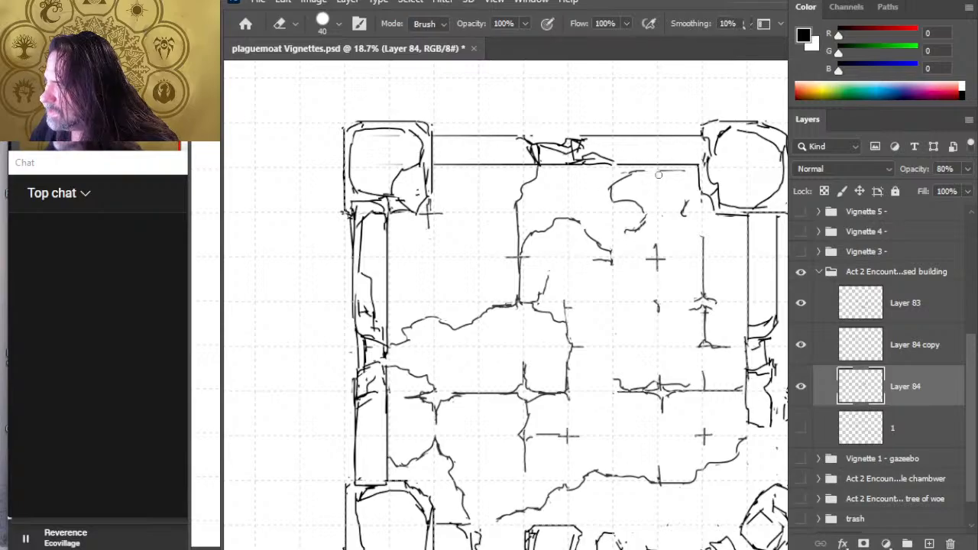
- Erase the straight top of the hooked crack and redraw it as a jagged line up to the broken upper wall section
mouse_move(658, 175)
left_mouse_down()
mouse_move(617, 178)
mouse_move(628, 182)
left_mouse_up()
key("b")
key("e")
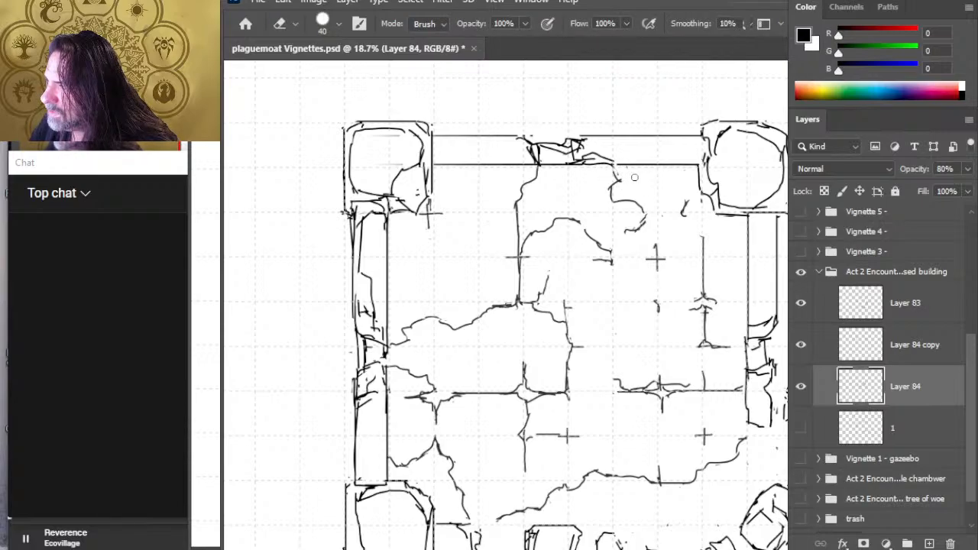
key("b")
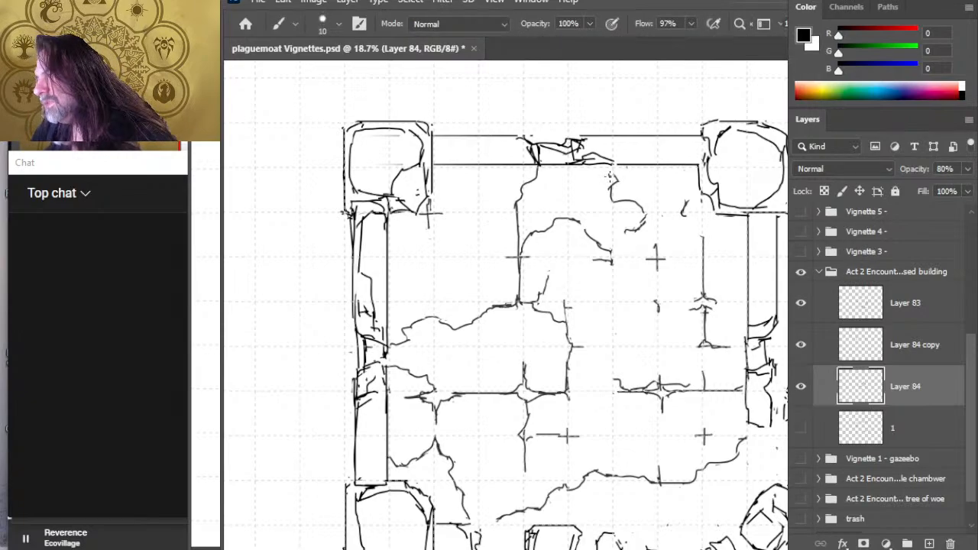
key("e")
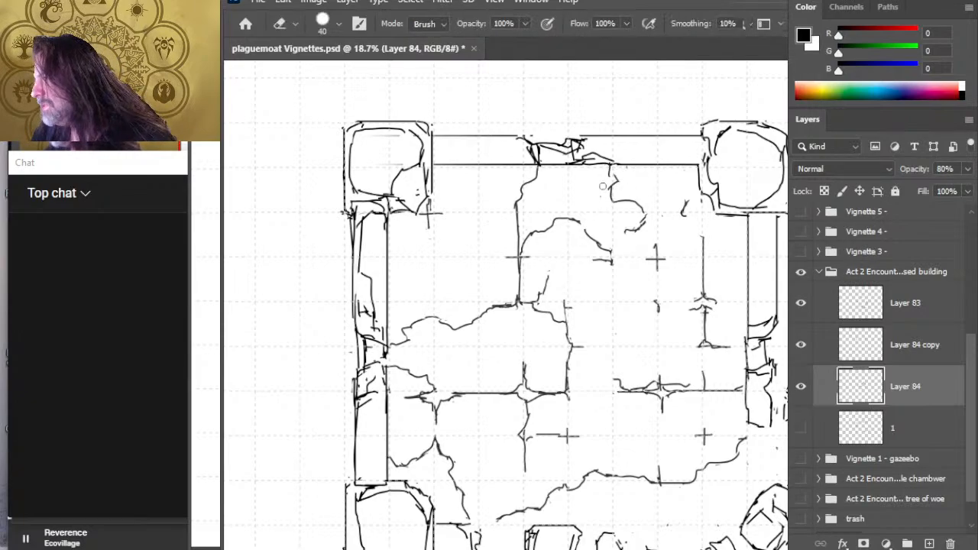
- Redraw the hooked crack's lower bend and connect it to the low point of the upper curved crack
mouse_move(640, 229)
left_mouse_down()
mouse_move(633, 218)
mouse_move(644, 217)
mouse_move(621, 240)
left_mouse_up()
key("b")
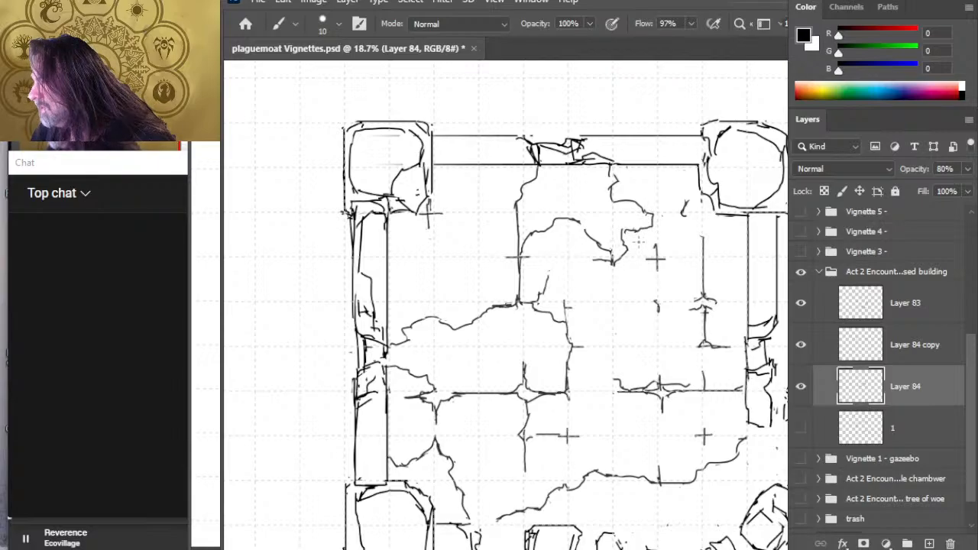
key("e")
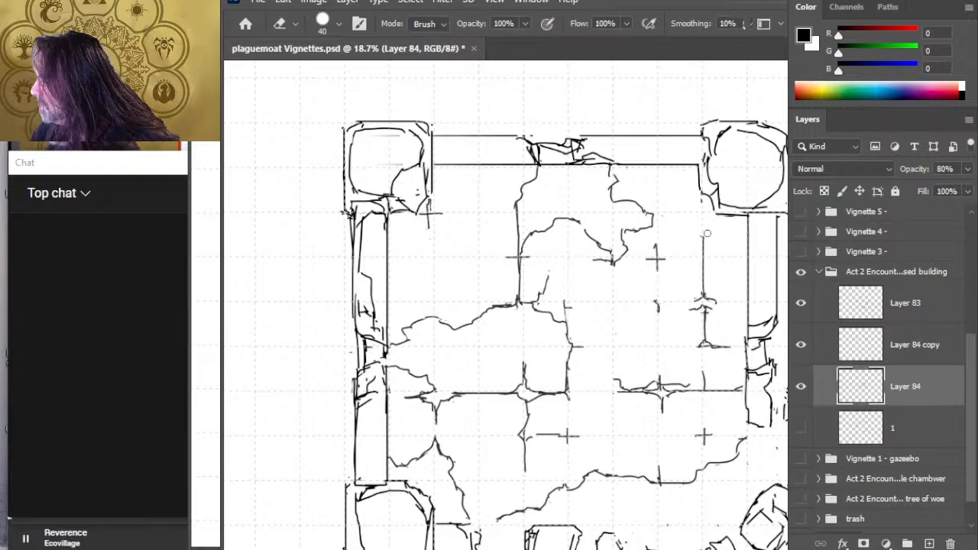
- Shorten the vertical line below the upper right pillar and draw a triangular crack between the cross mark and the right-hand junction
key("b")
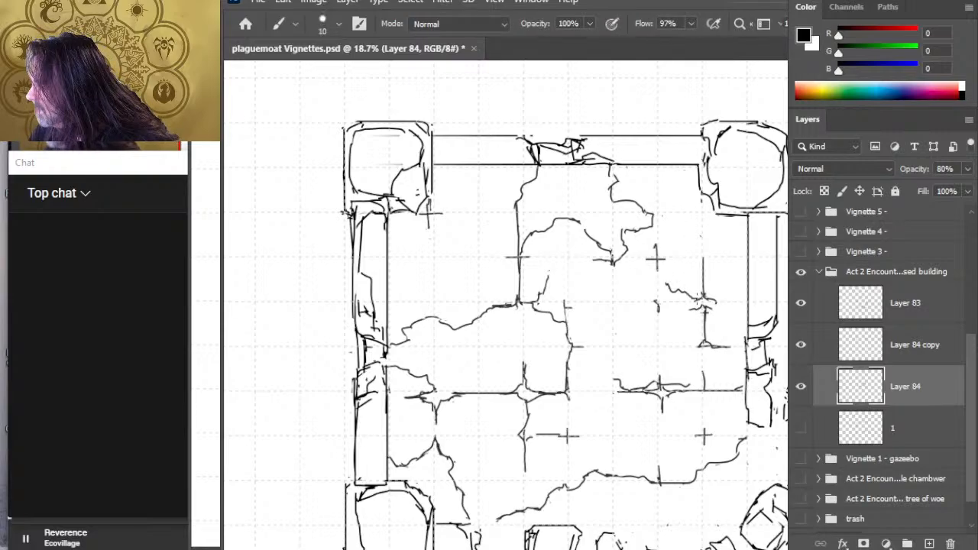
left_click_drag(659, 265, 660, 321)
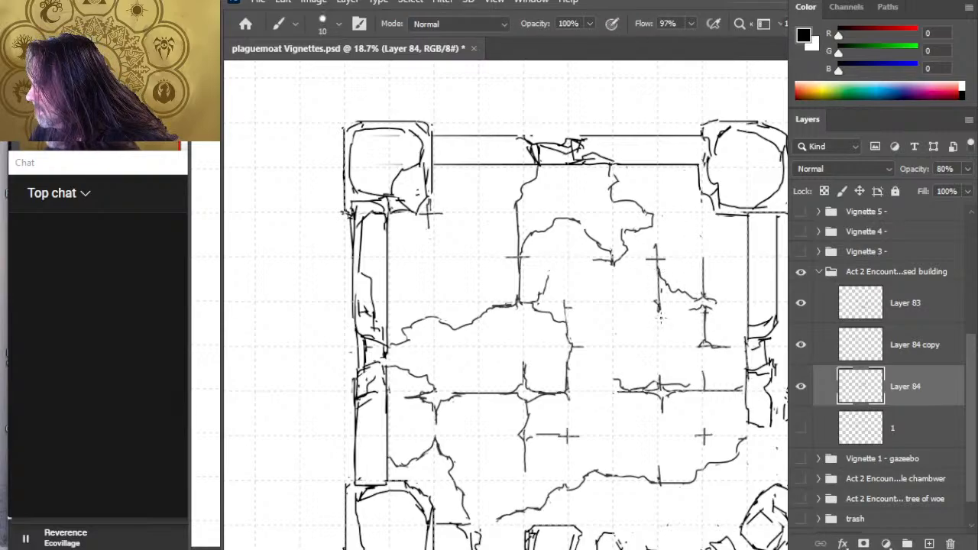
key("e")
key("b")
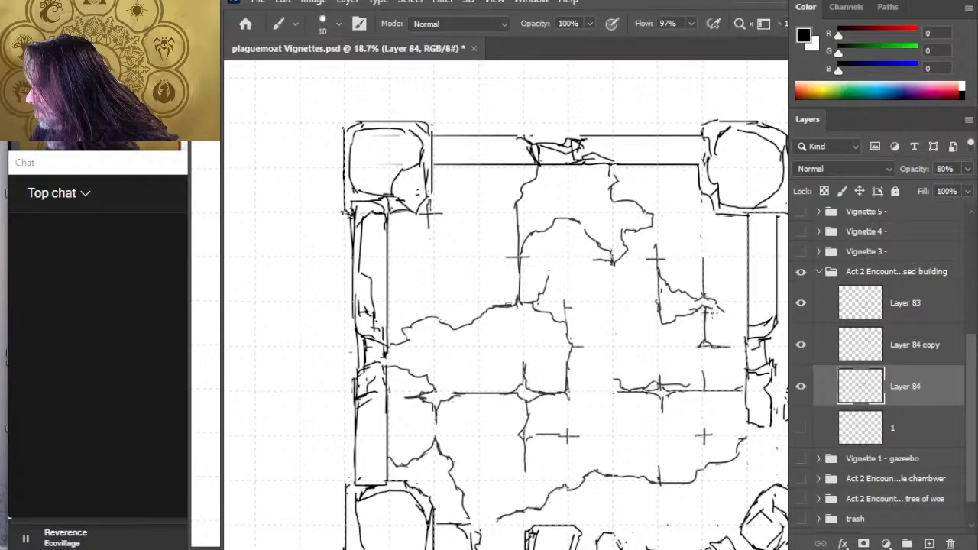
left_click_drag(712, 312, 732, 319)
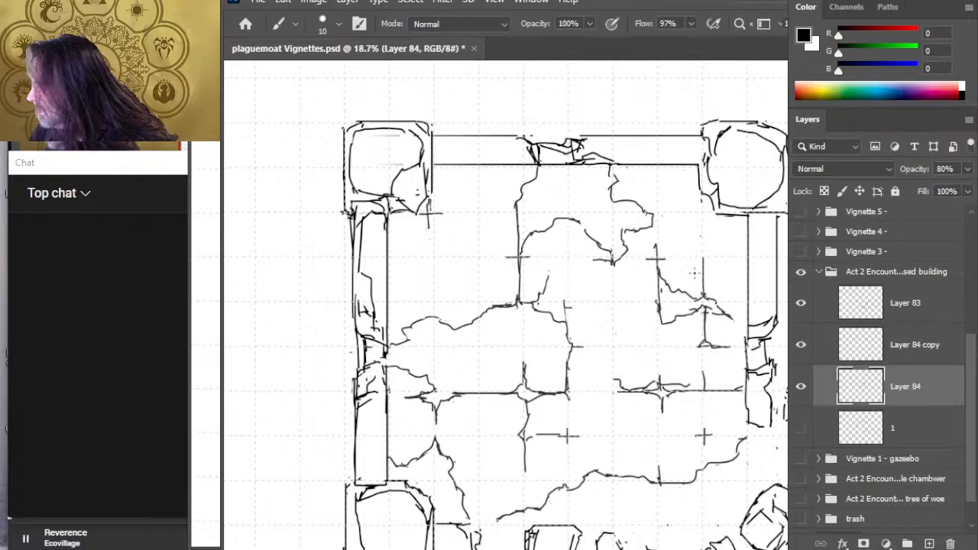
- Replace the stray mark beside the upper right pillar with a star-shaped crack junction at the pillar's lower corner
key("e")
key("b")
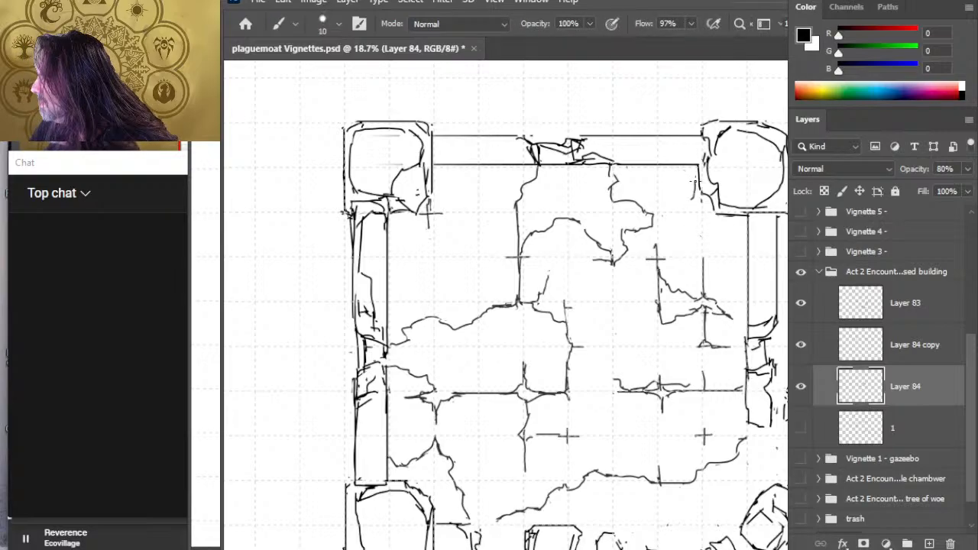
left_click_drag(676, 211, 688, 205)
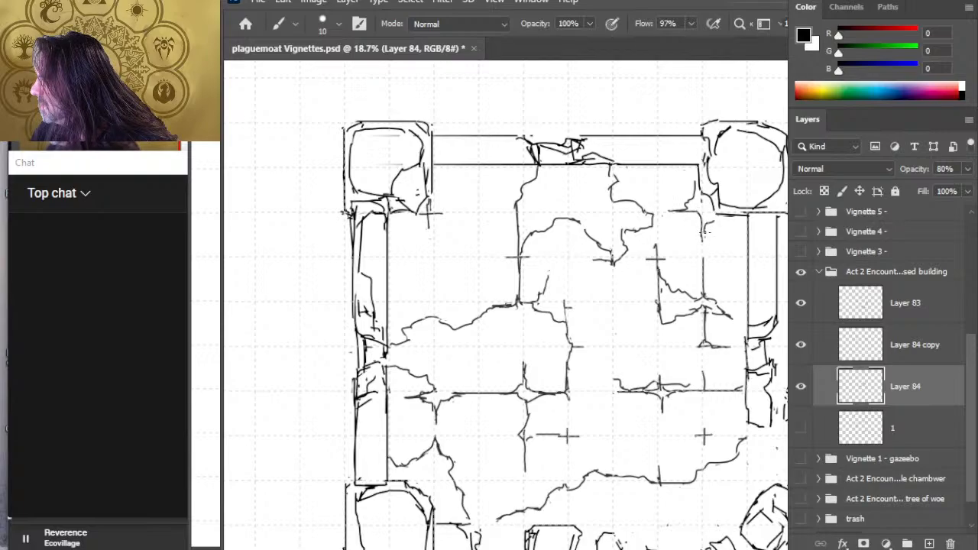
left_click_drag(721, 220, 740, 216)
- Erase the lines at the upper centre junction and redraw the left crack rising to meet the vertical crack
key("e")
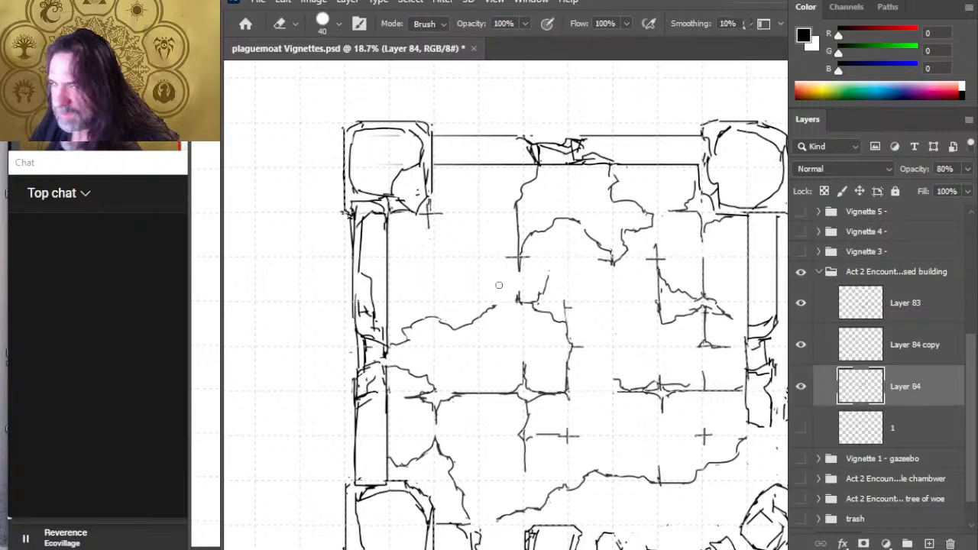
key("b")
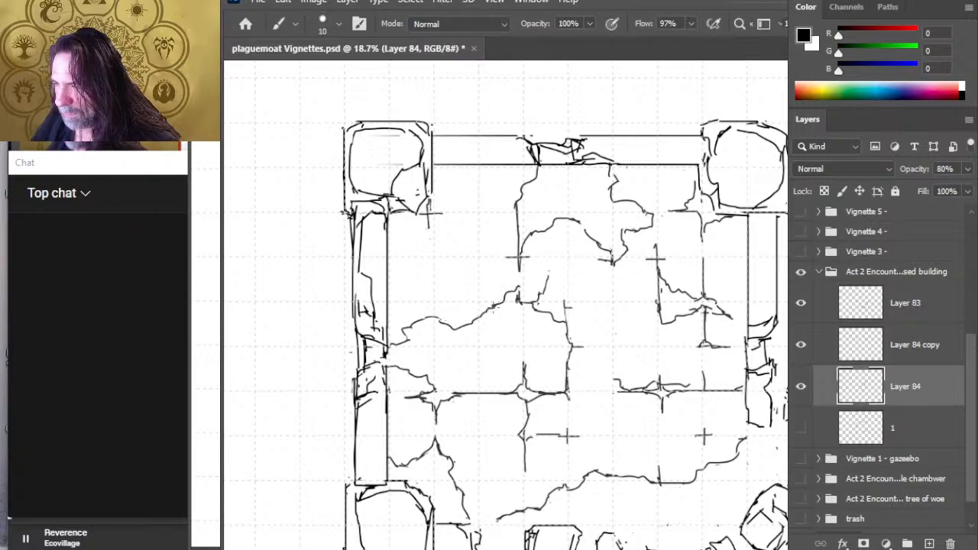
key("e")
key("b")
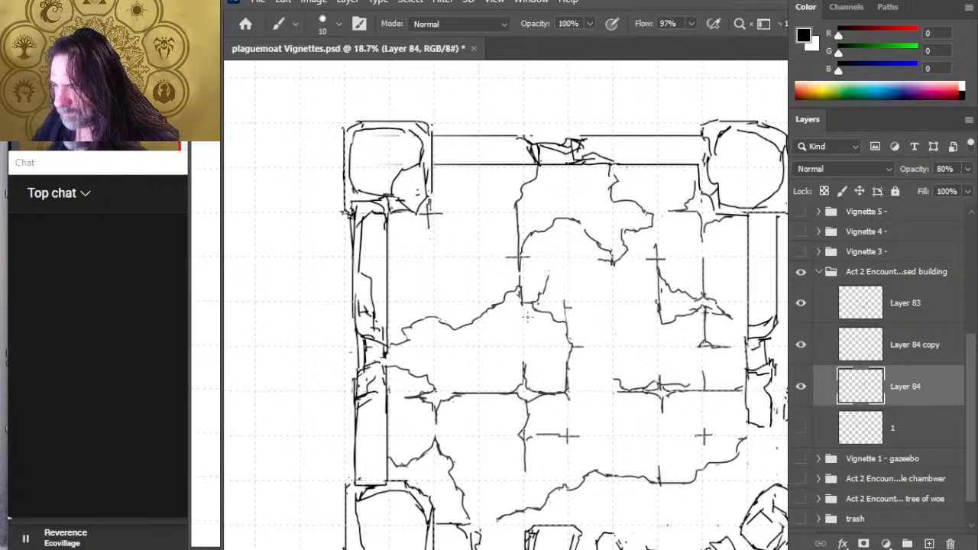
key("e")
key("b")
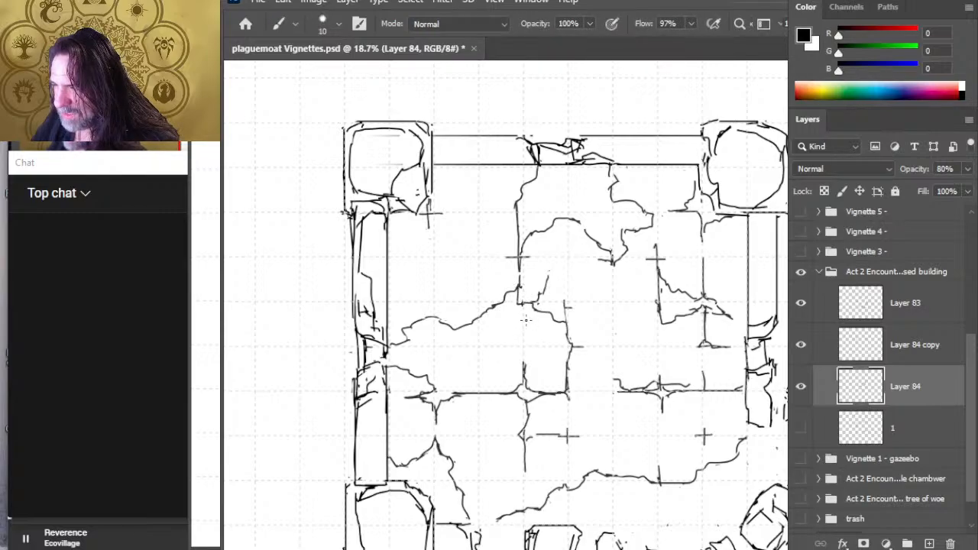
- Remove the diagonal branch at the upper centre junction and redraw the joint into the jagged edge on its right
key("e")
key("b")
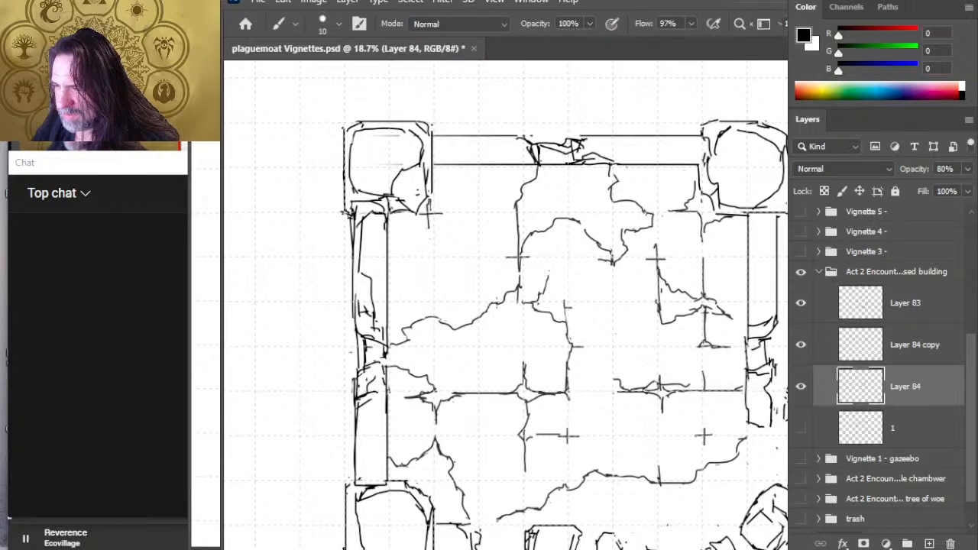
key("e")
mouse_move(539, 298)
left_mouse_down()
mouse_move(546, 278)
mouse_move(521, 300)
left_mouse_up()
key("b")
key("e")
key("b")
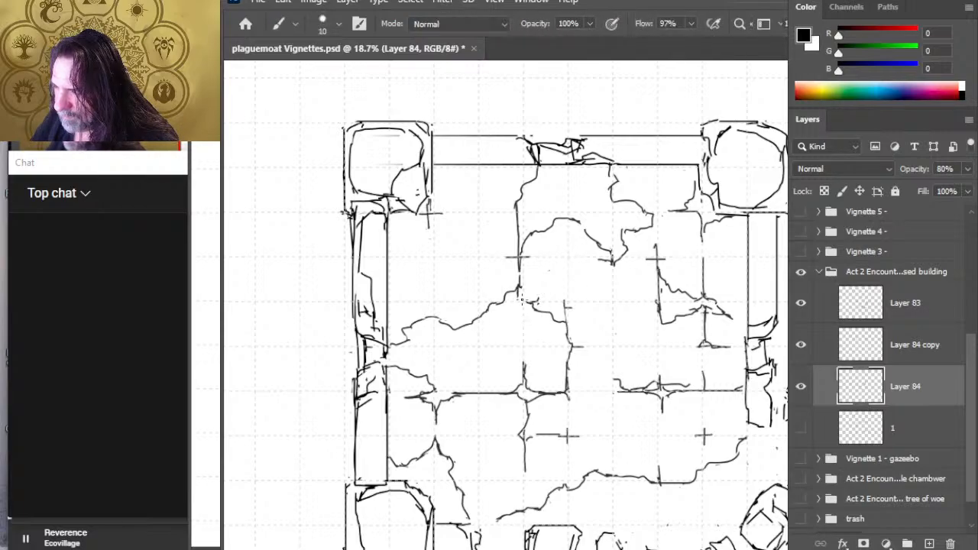
key("e")
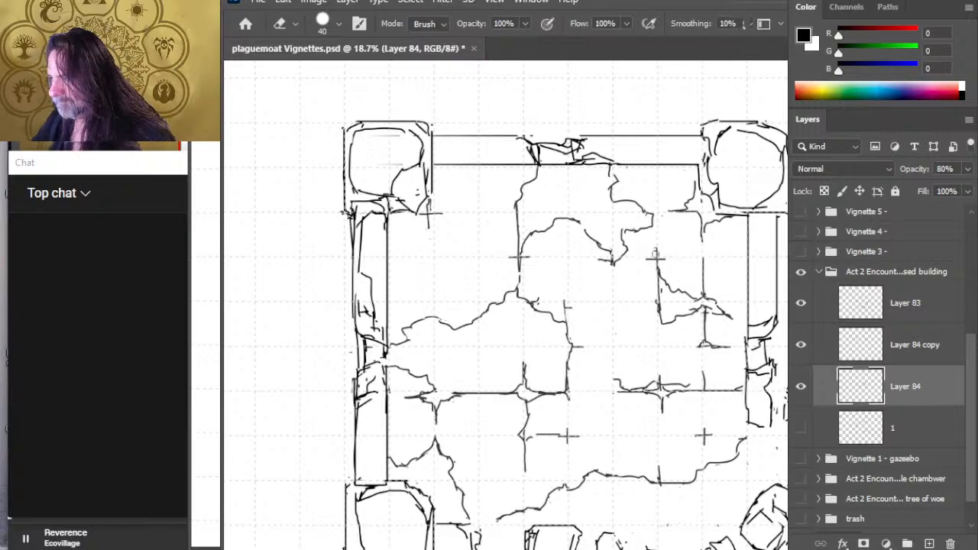
- Turn the cross mark beside the lower centre junction into a small triangular crack end and erase its leftover arm
left_click_drag(572, 430, 578, 327)
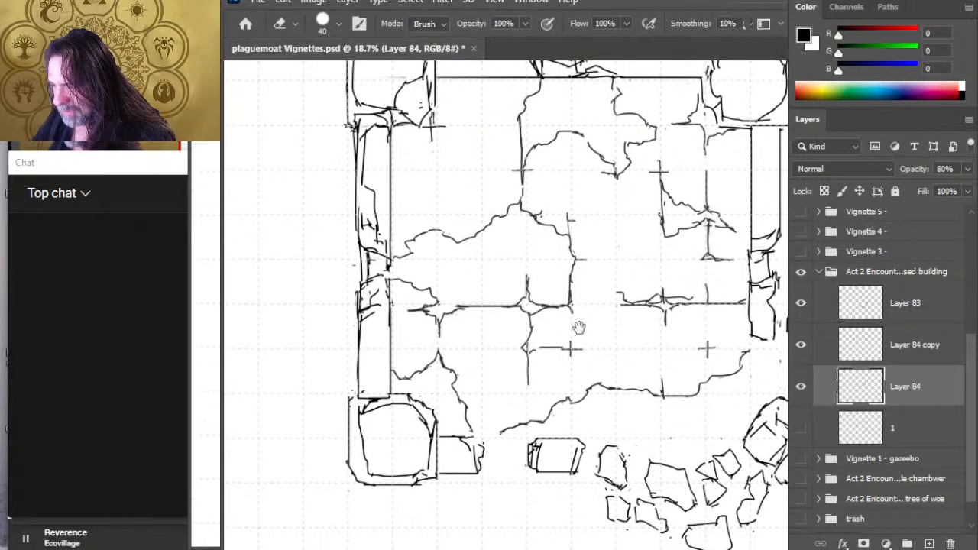
key("b")
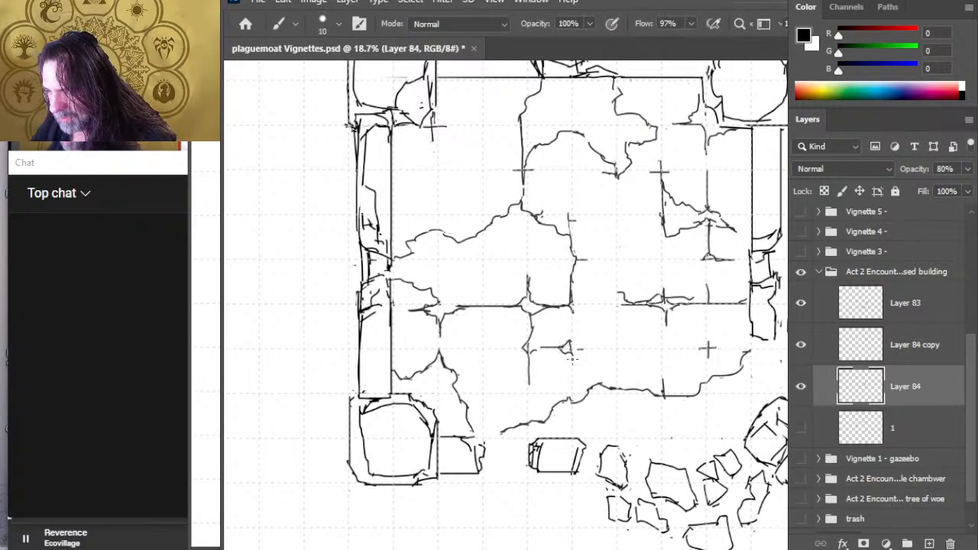
key("e")
left_click_drag(583, 349, 578, 348)
key("b")
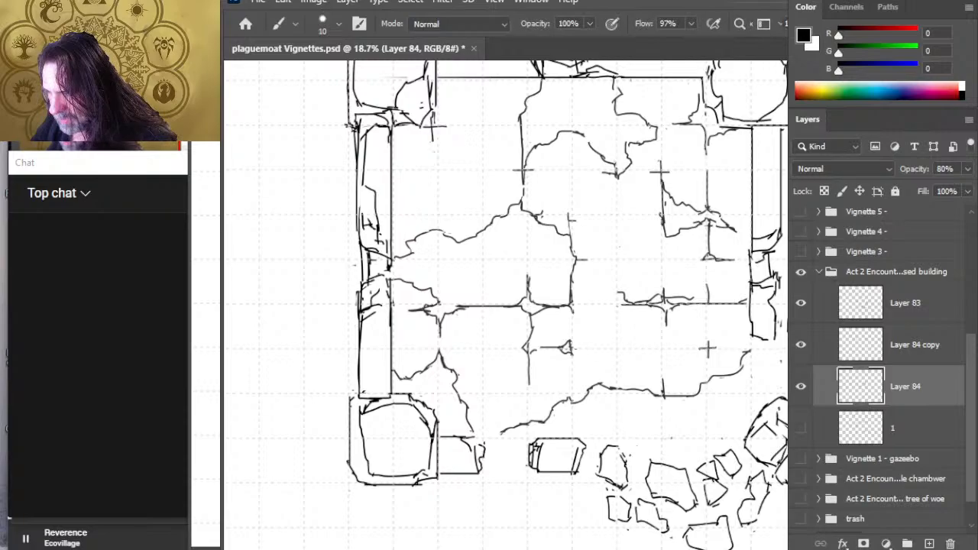
- Rework the right end of the centre floor line and draw a split jagged crack linking it to the right-hand floor line
key("e")
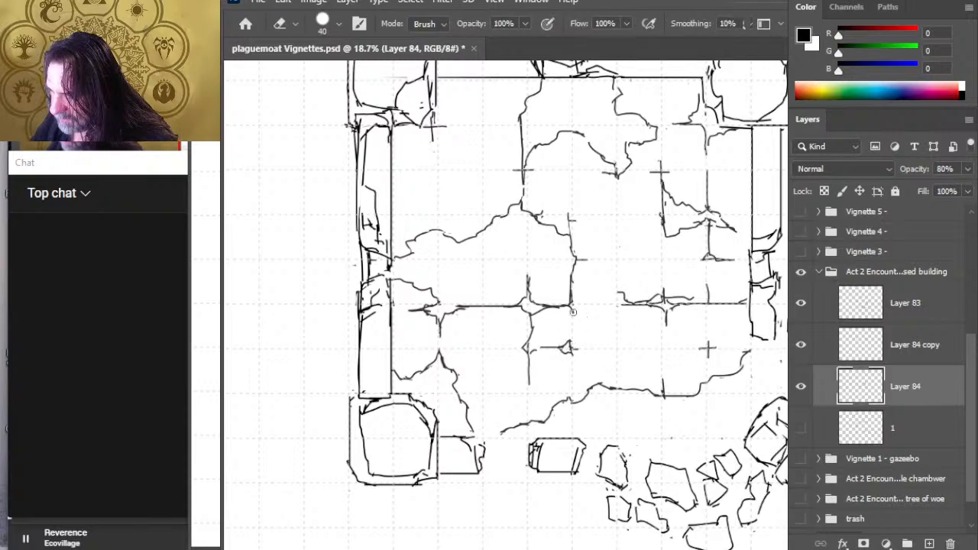
key("b")
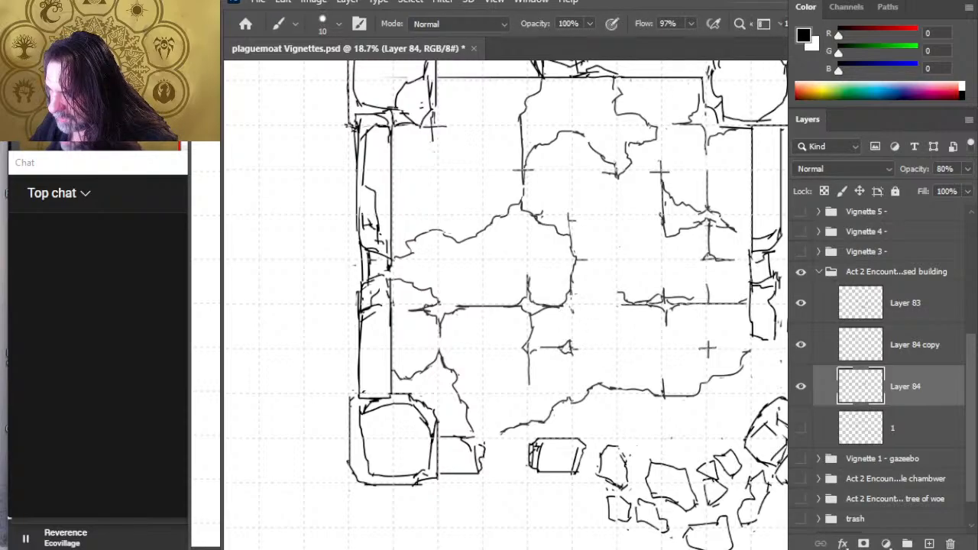
mouse_move(615, 295)
left_mouse_down()
mouse_move(600, 296)
mouse_move(574, 333)
left_mouse_up()
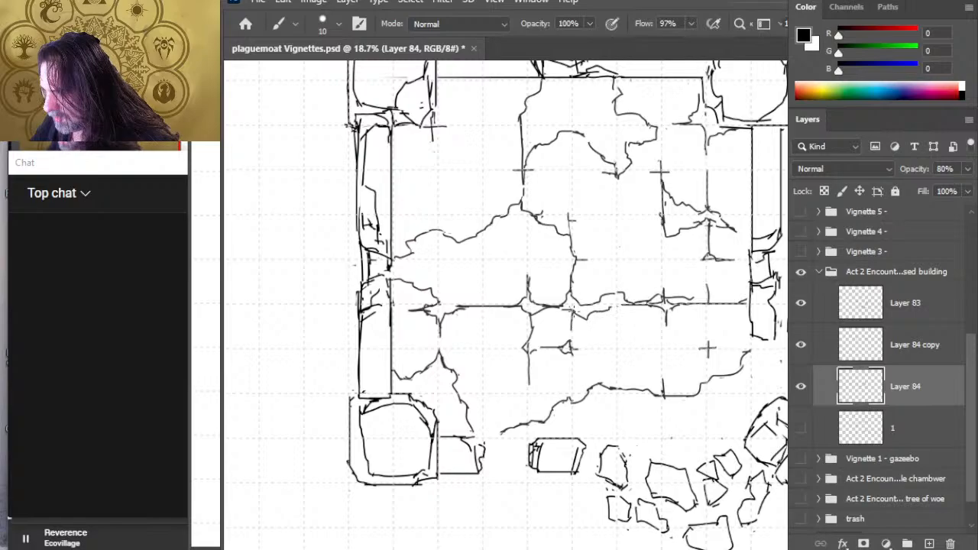
- Erase the overlapping strokes at the right star junction on the horizontal floor line and redraw its outline
key("e")
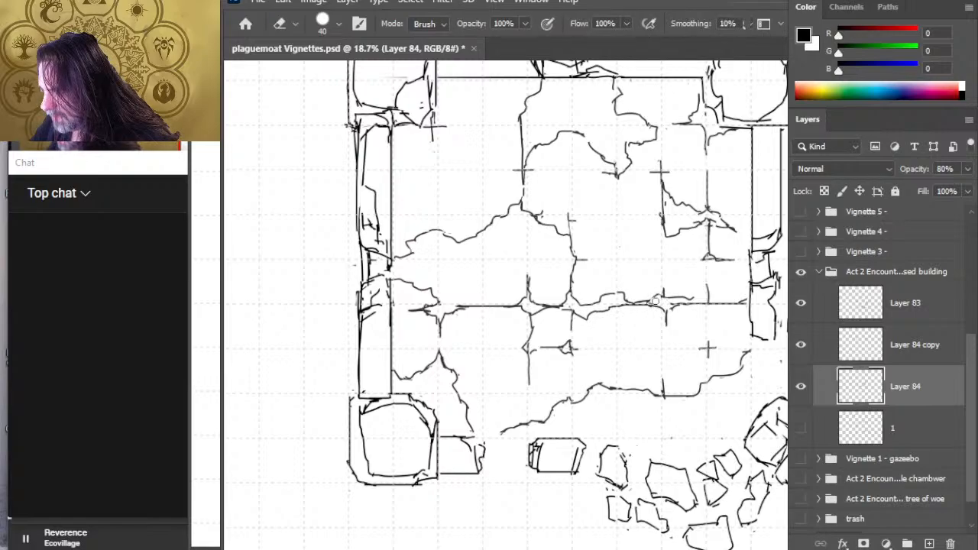
key("b")
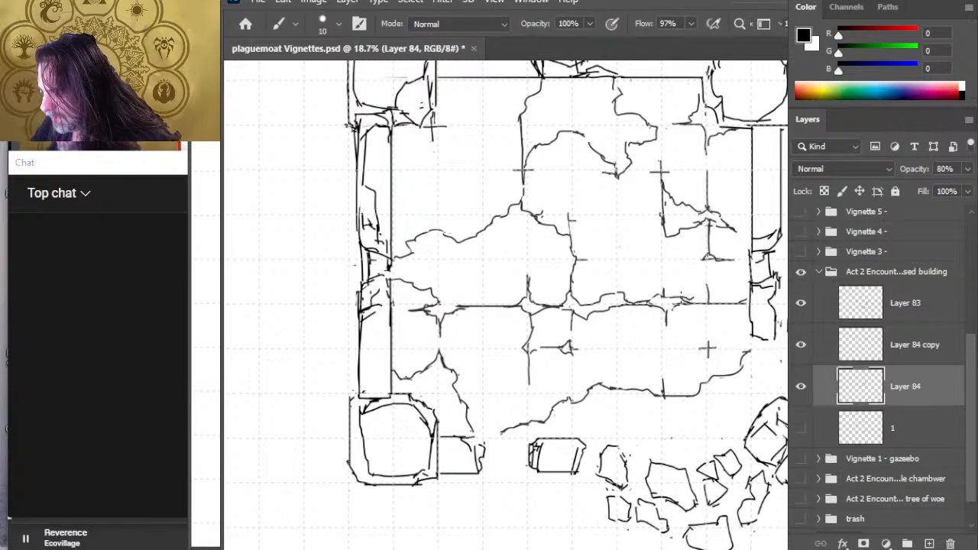
key("e")
key("b")
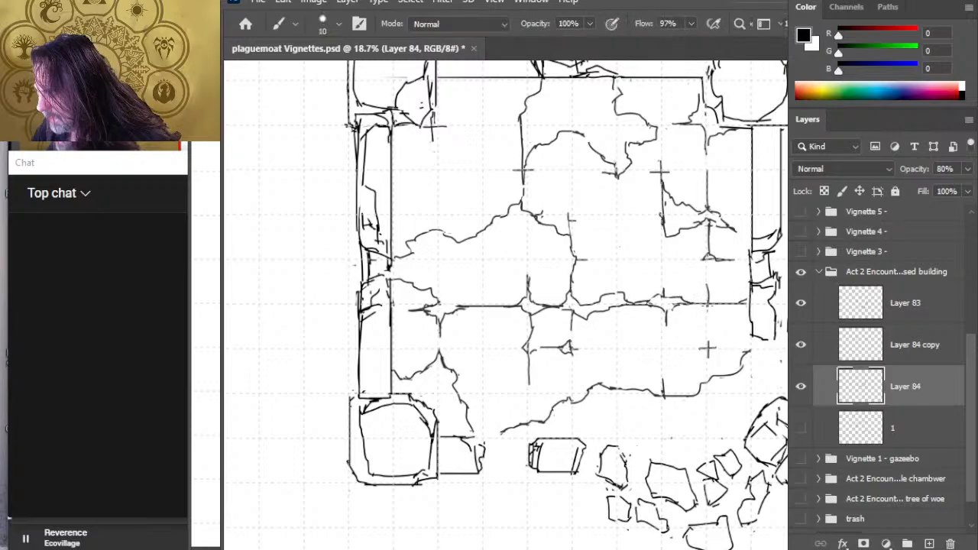
- Trim the horizontal floor line's end near the right wall and redraw it as a jagged crack rising to the broken wall
key("e")
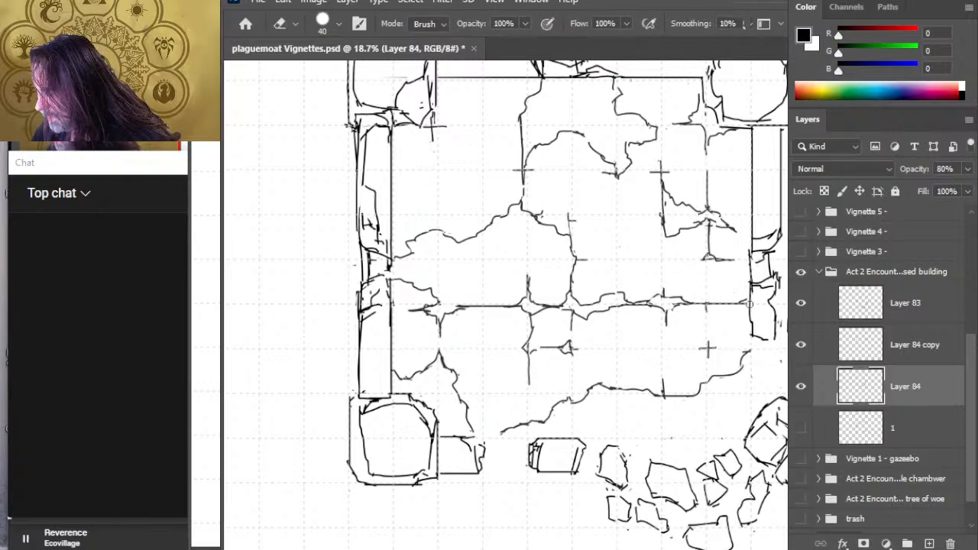
key("b")
key("e")
key("b")
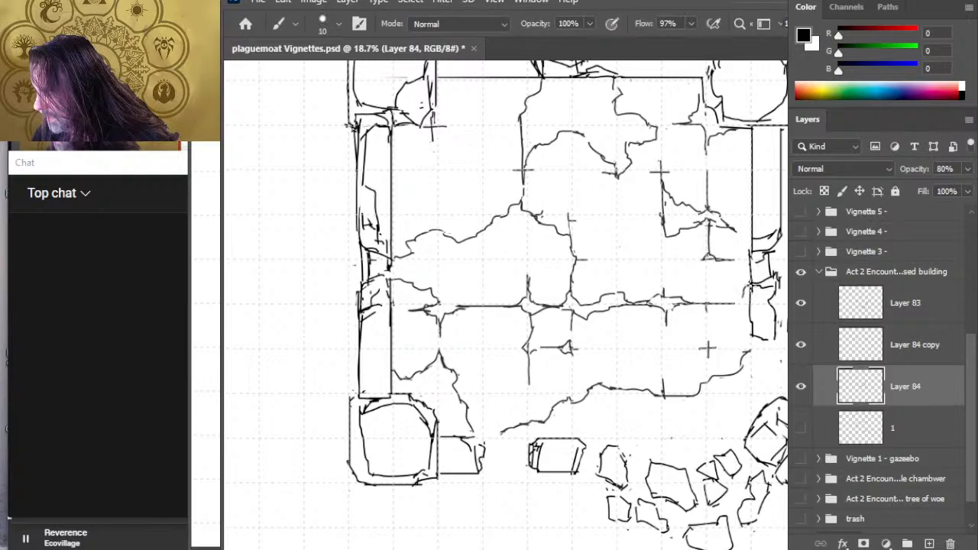
key("e")
left_click_drag(741, 304, 734, 303)
key("b")
- Draw a short vertical tick across the horizontal floor line near the right wall and rework the short vertical stub above it
key("e")
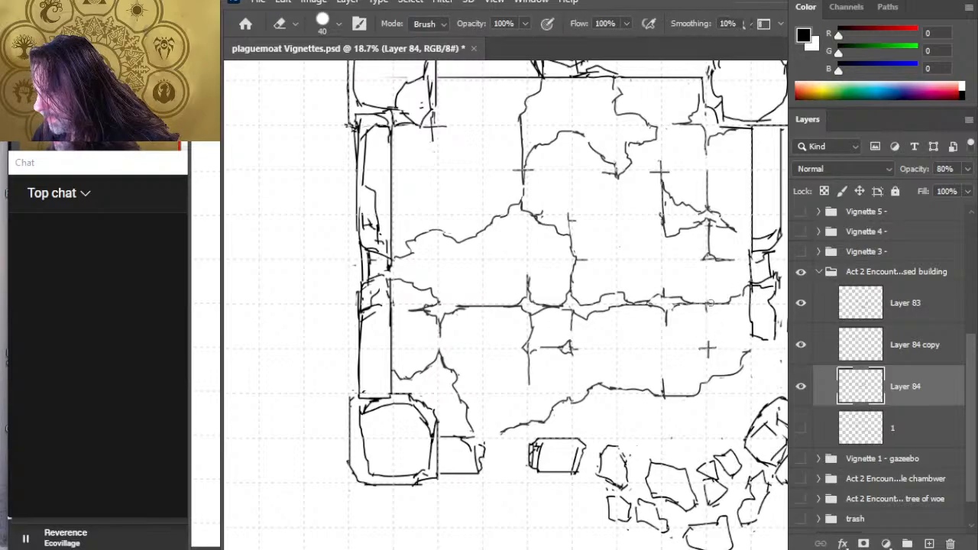
key("b")
key("e")
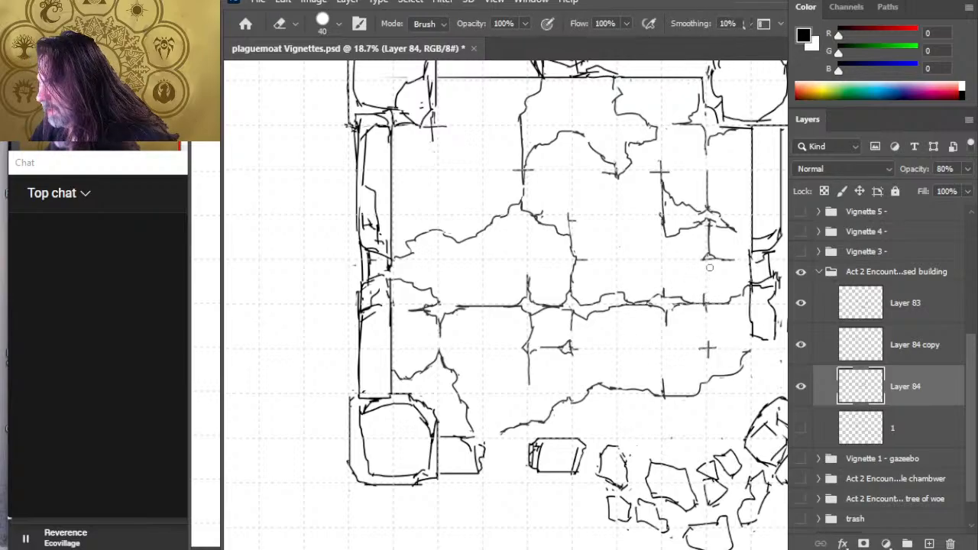
key("b")
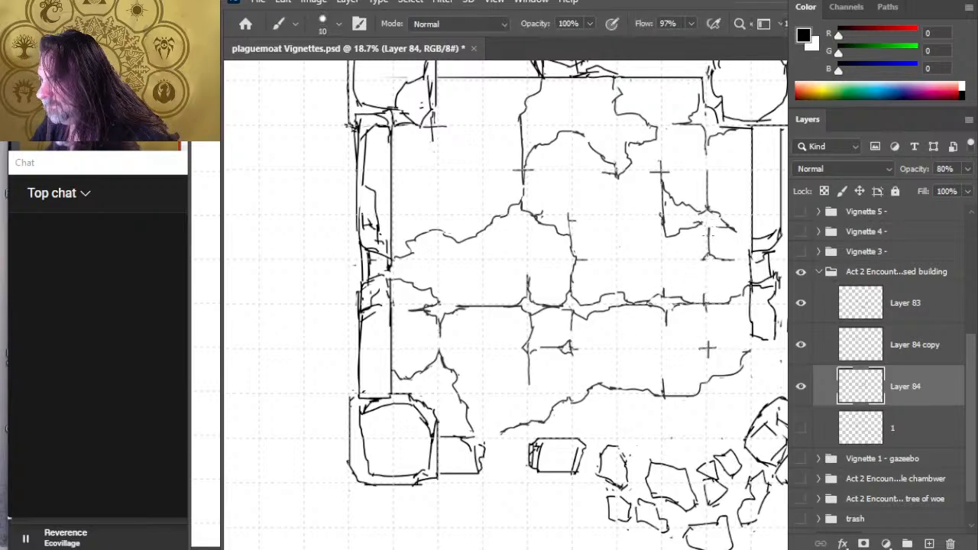
key("e")
key("b")
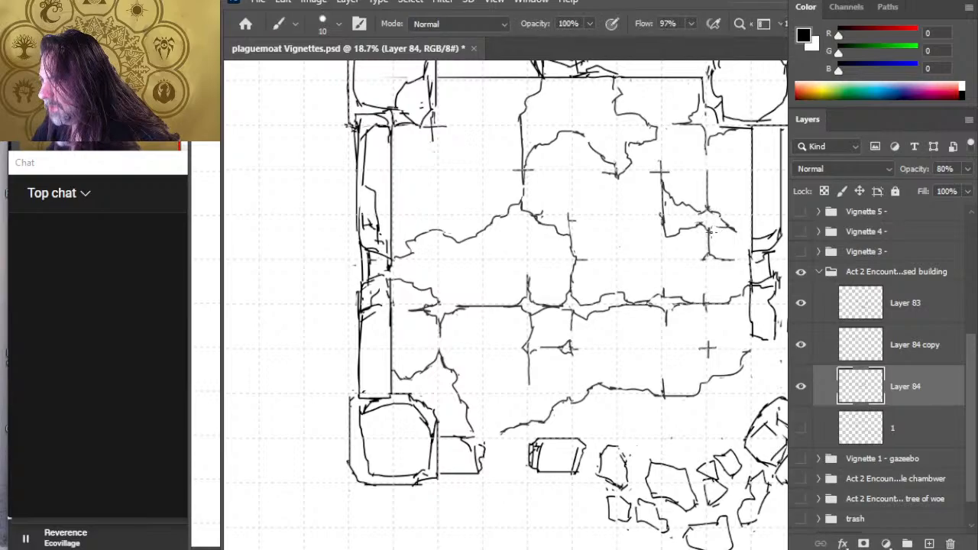
- Erase the straight left edge of the triangular crack near the right wall and replace it with short broken tick marks
key("e")
left_click_drag(664, 201, 663, 227)
key("b")
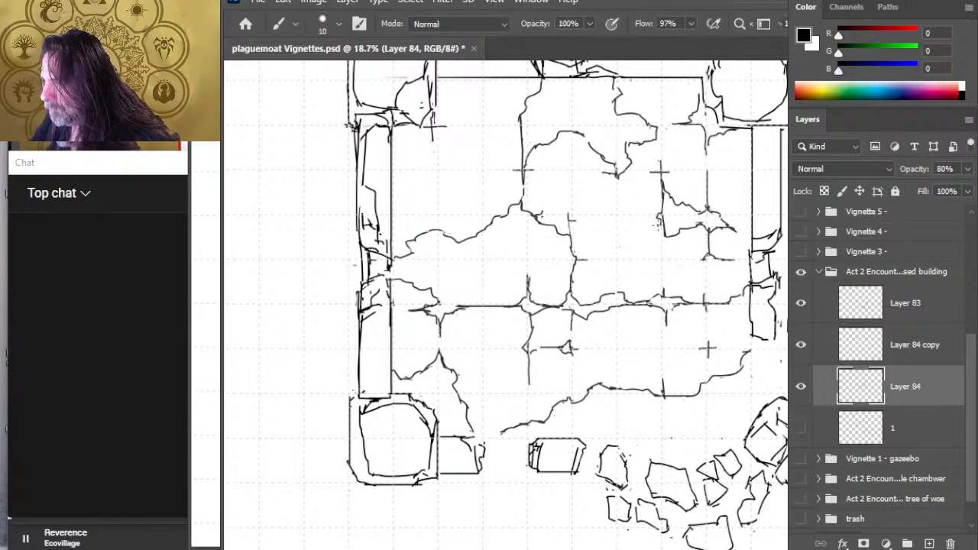
key("e")
key("b")
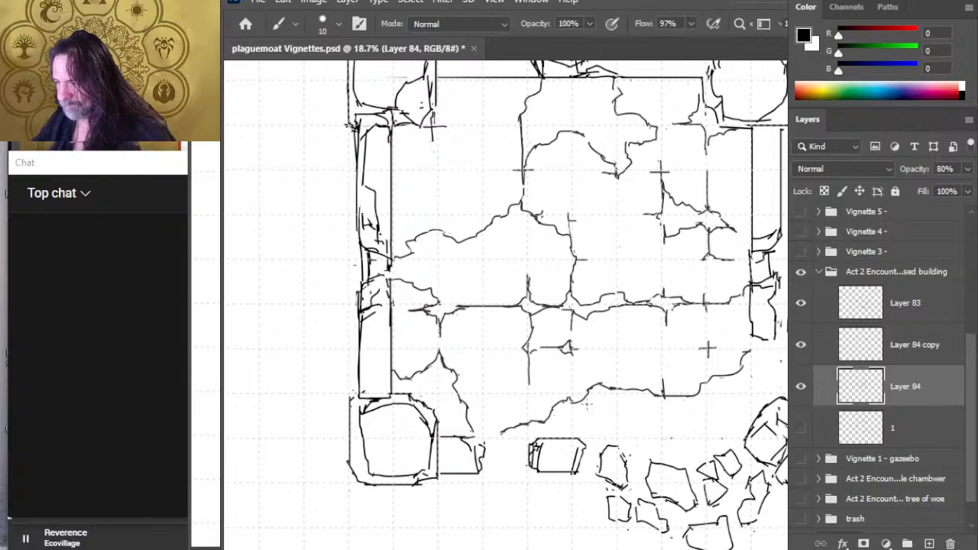
- Trim the facing ends of the two lower floor cracks and join them with a shallow curved crack above the bottom doorway gap
key("e")
left_click_drag(501, 432, 501, 432)
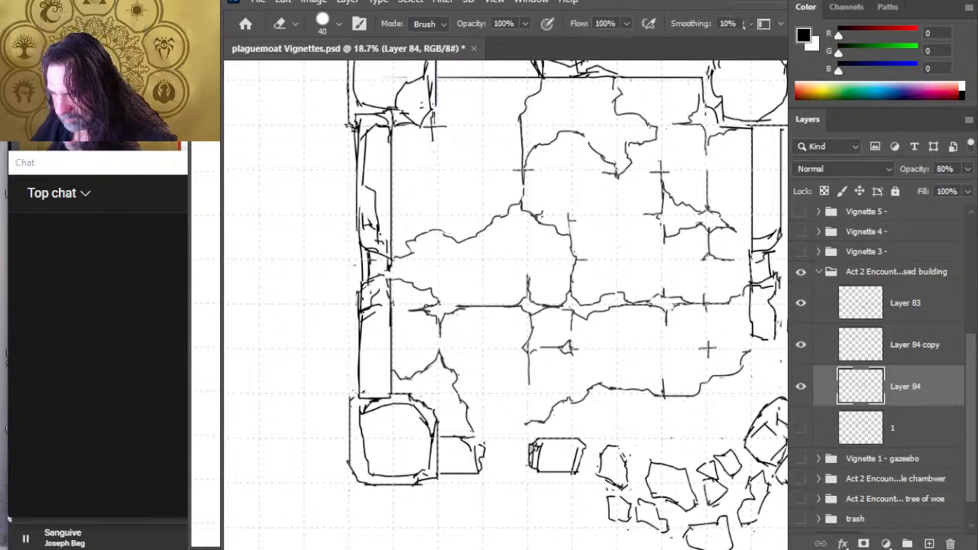
key("b")
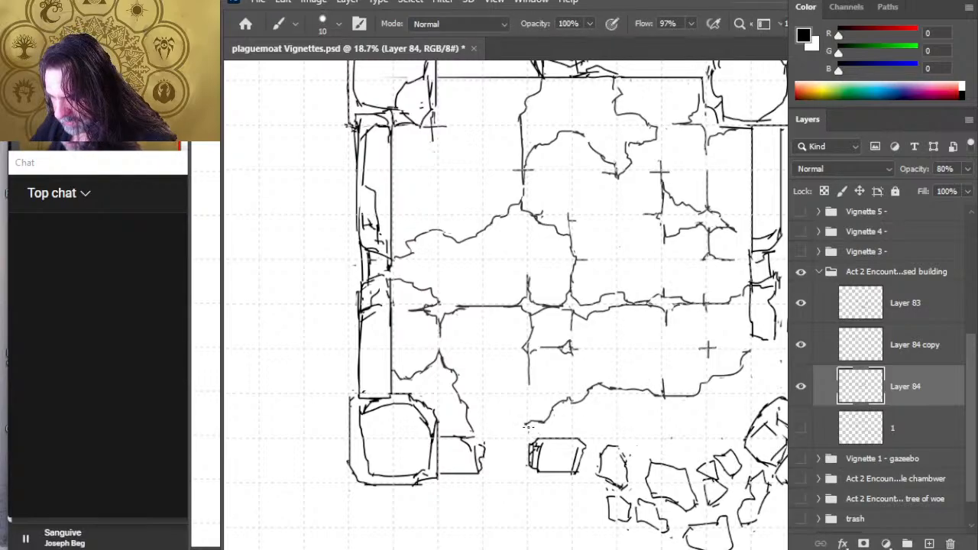
key("e")
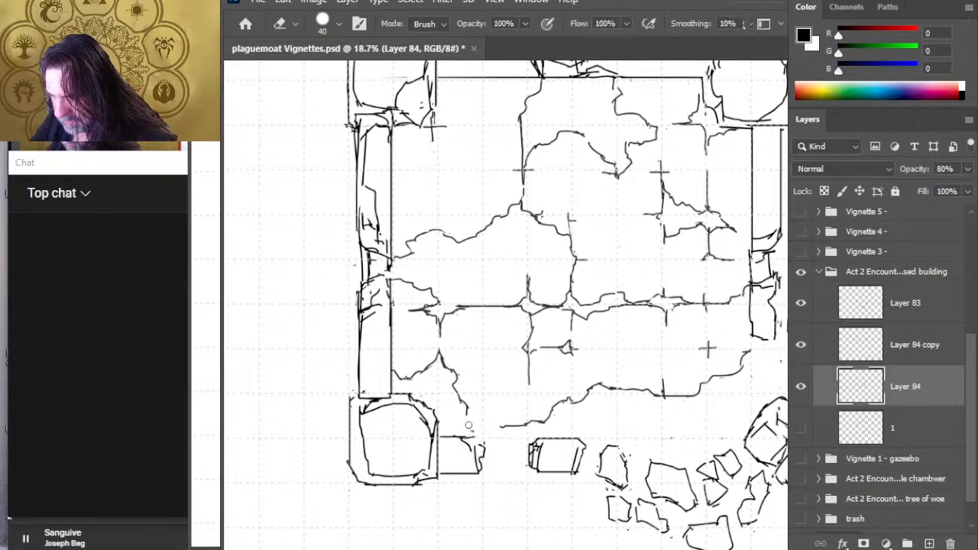
key("b")
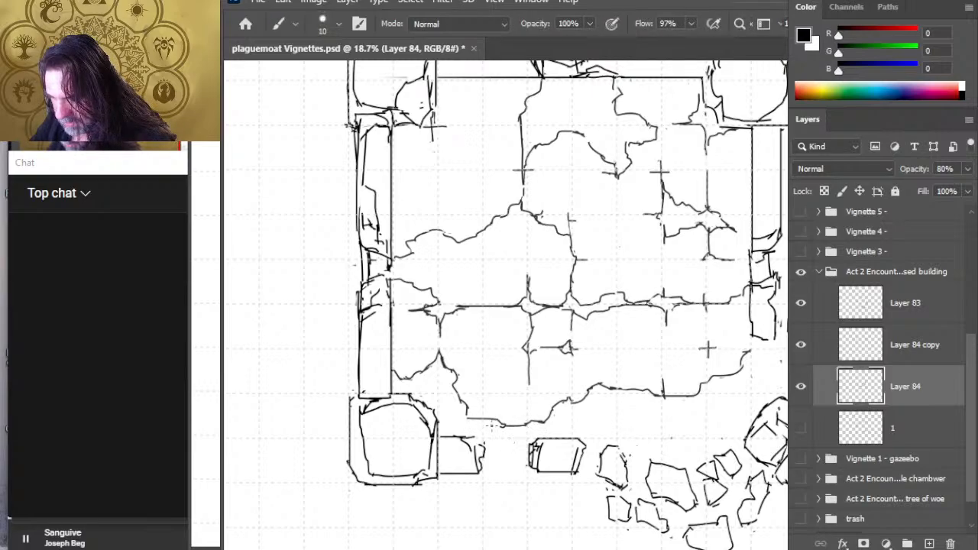
key("e")
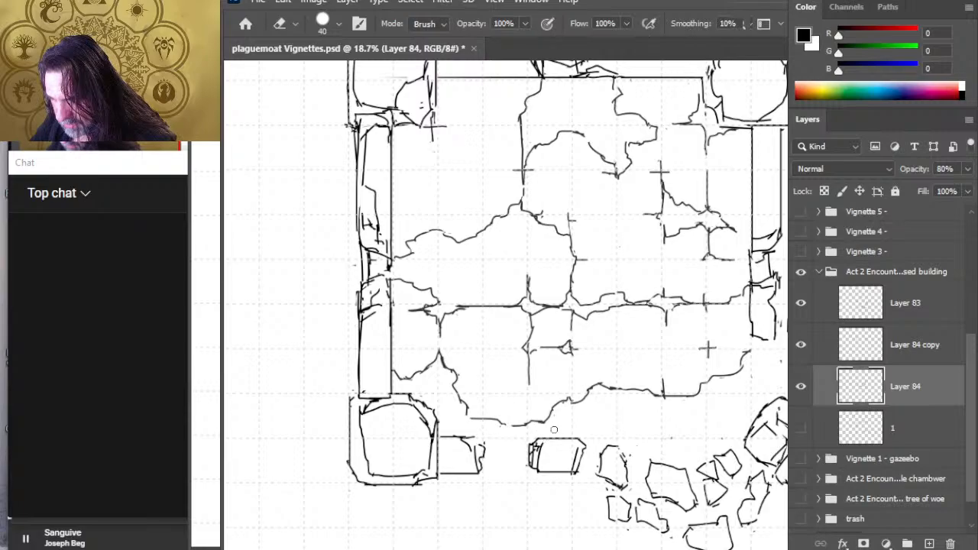
- Add a tick to the lower crack, erase the straight lines at the junction above it and redraw that junction as a four-pointed star
key("b")
key("e")
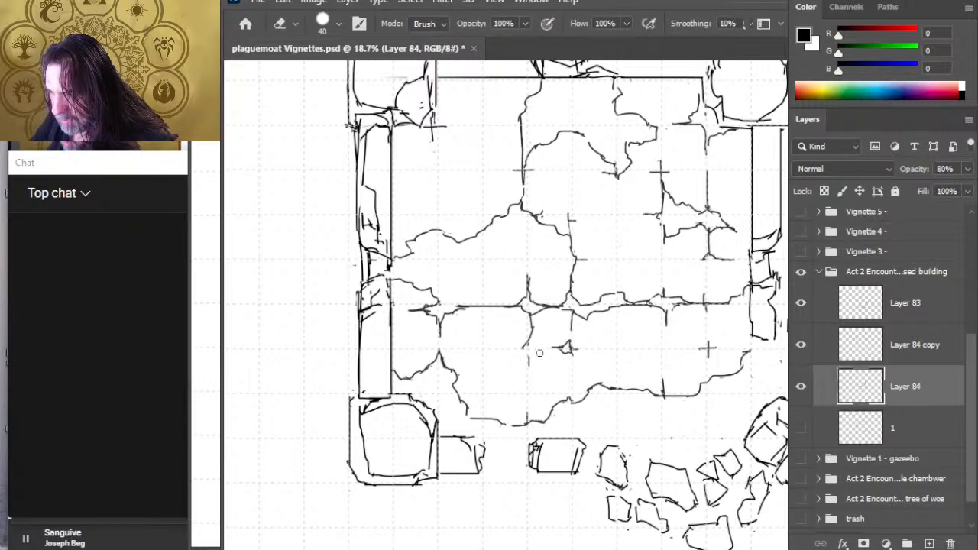
key("b")
key("e")
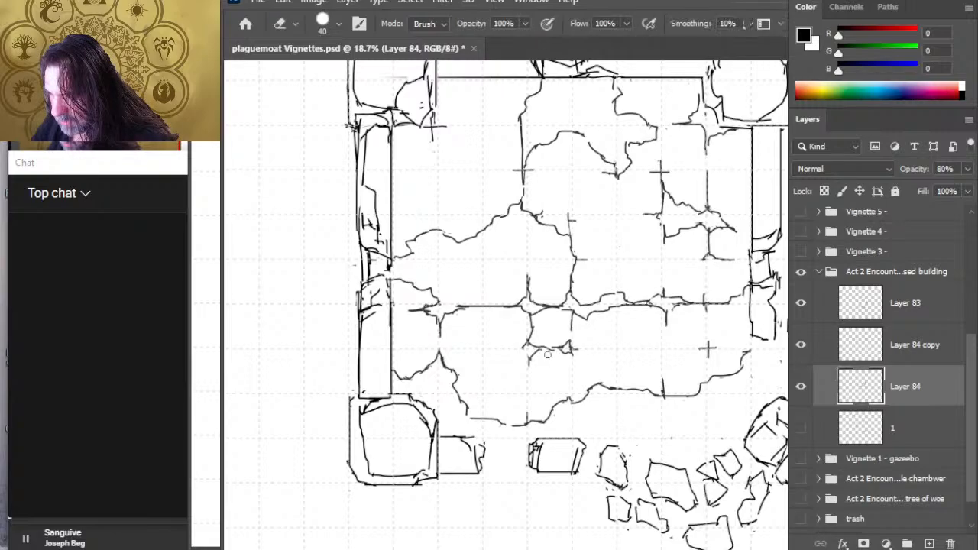
key("b")
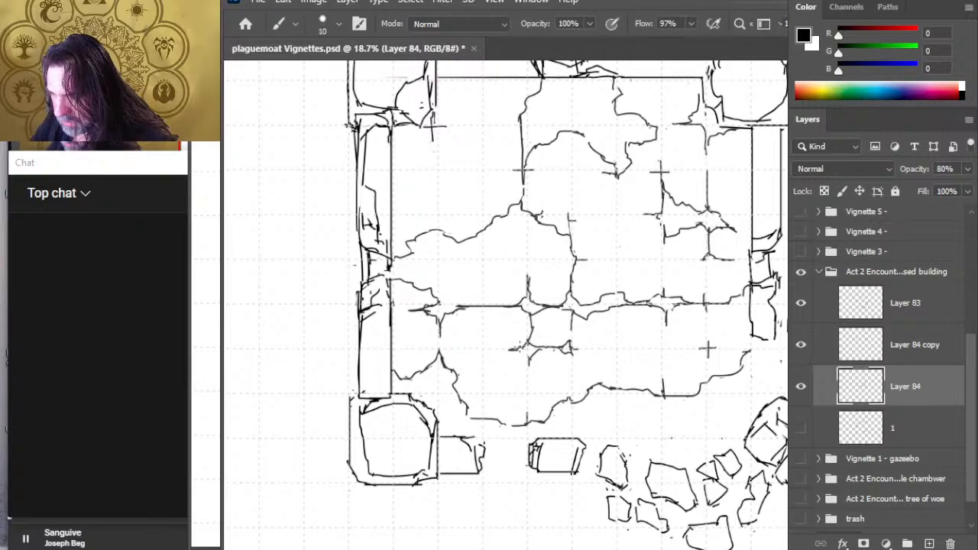
- Erase the flat stretch of the lower floor crack beside its right-hand tick and redraw it as a continuous rising crack
key("e")
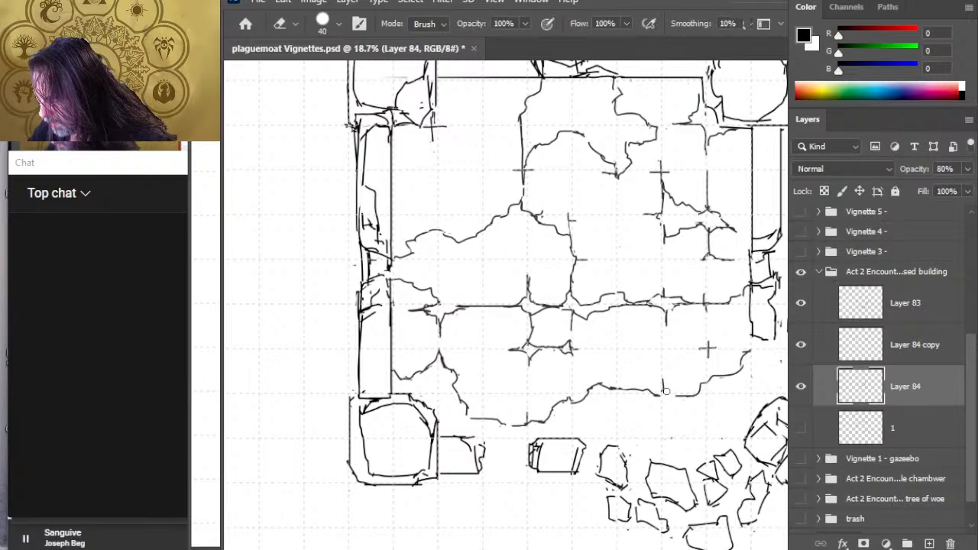
key("b")
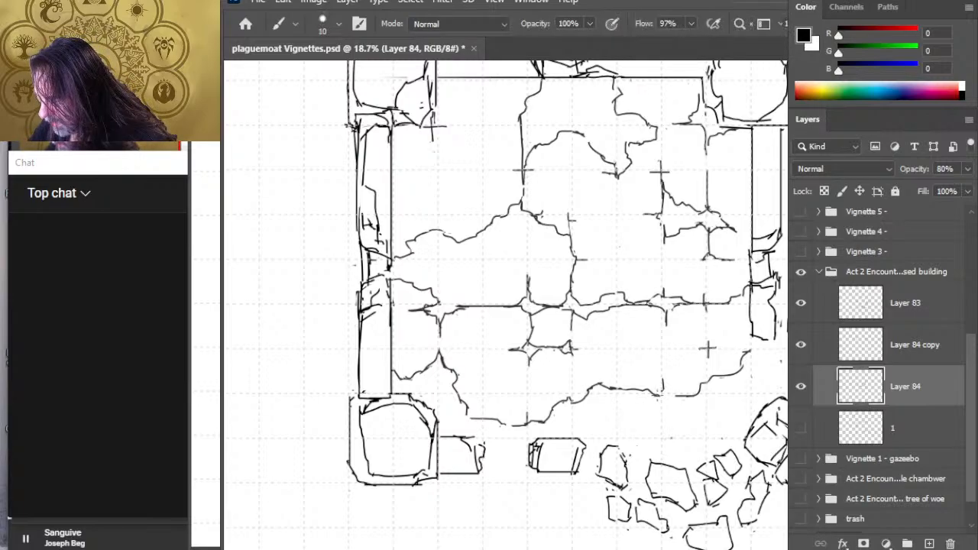
key("e")
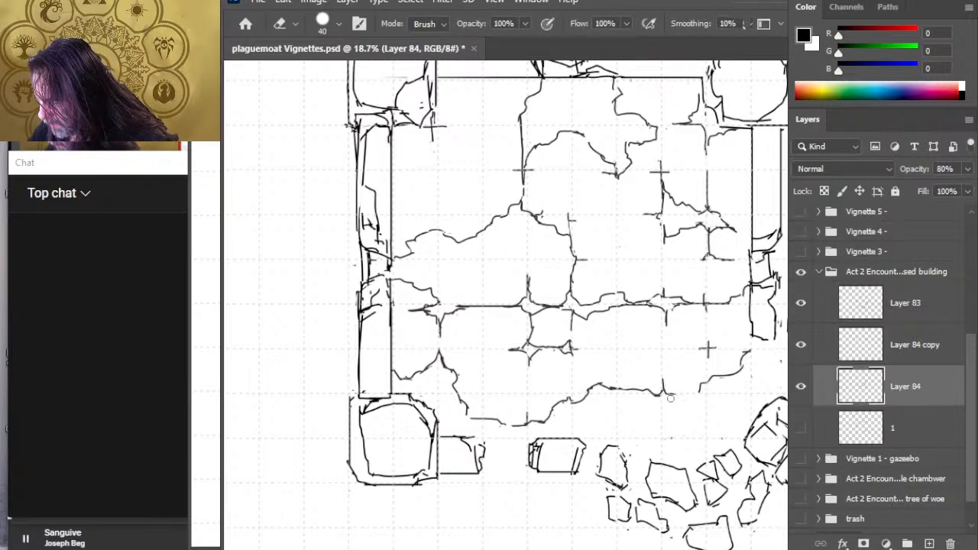
key("b")
key("e")
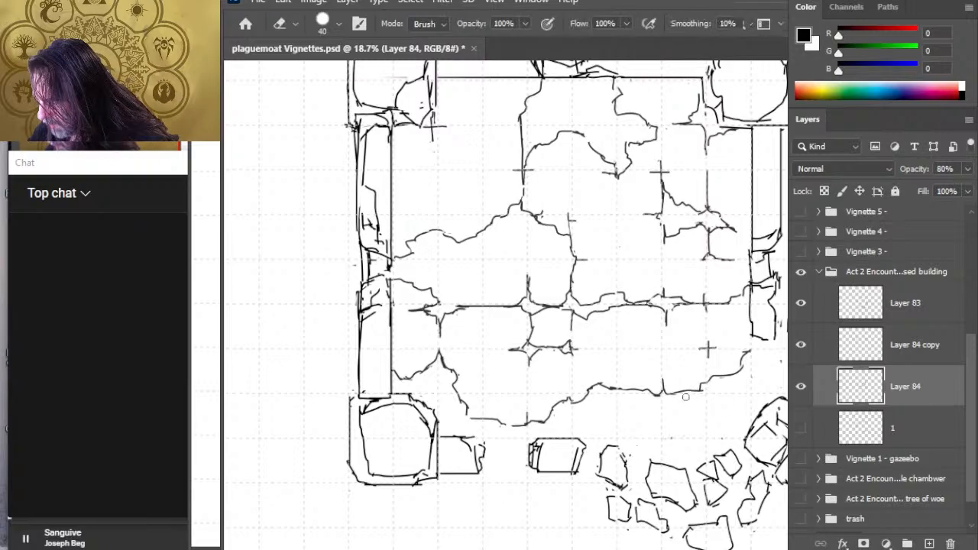
- Draw a loose four-cornered stone with curved-in sides between the lower crack and the rubble, and trim its overshooting strokes
key("b")
left_click_drag(679, 413, 705, 405)
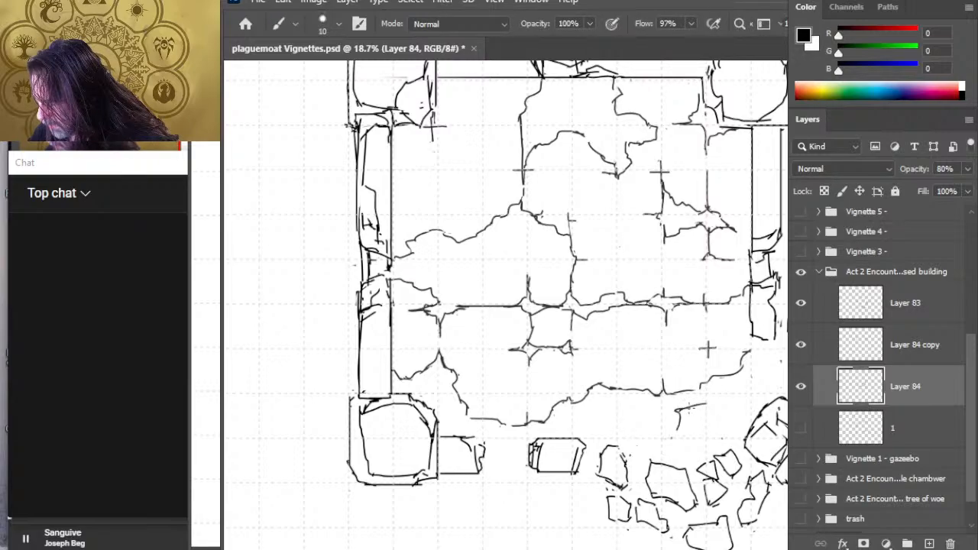
mouse_move(665, 439)
left_mouse_down()
mouse_move(708, 434)
mouse_move(669, 439)
left_mouse_up()
key("e")
left_click_drag(682, 437, 708, 436)
key("b")
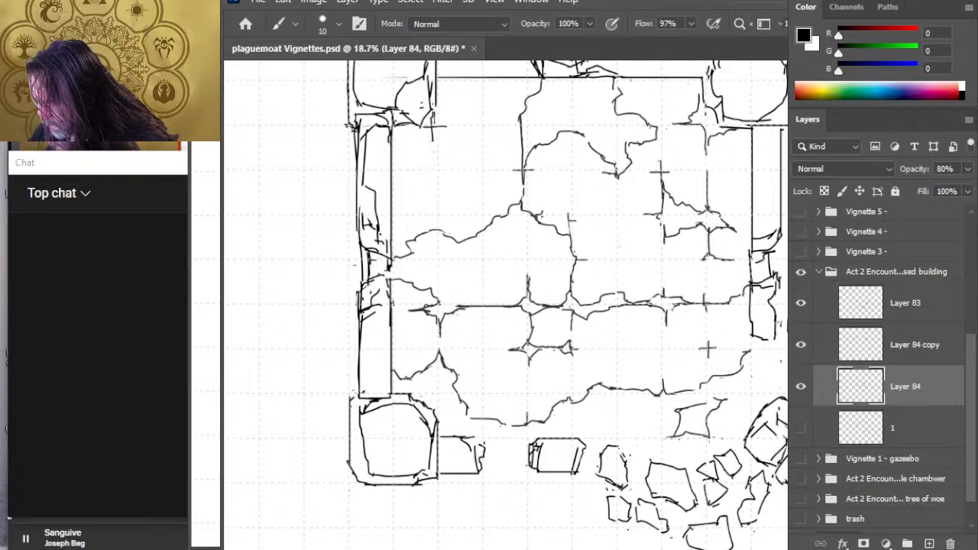
key("e")
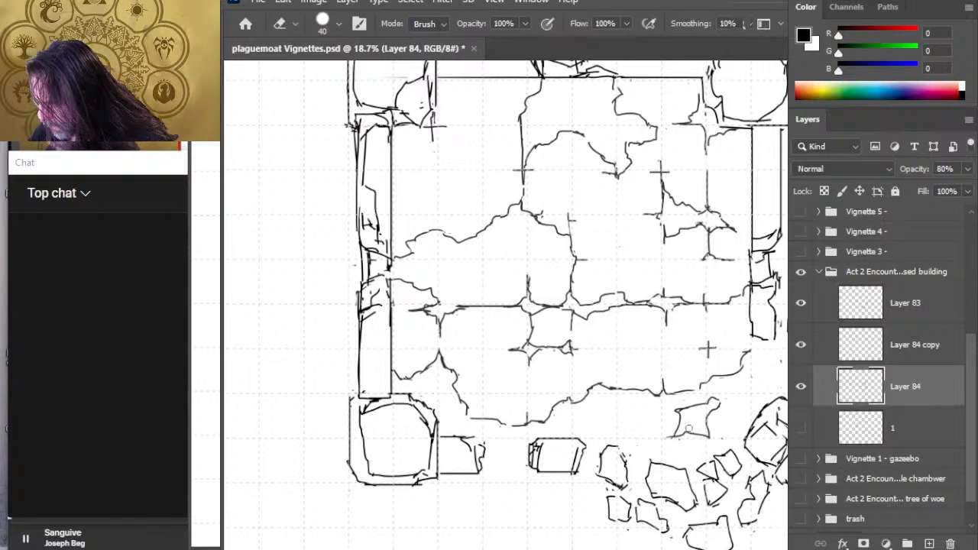
key("b")
key("e")
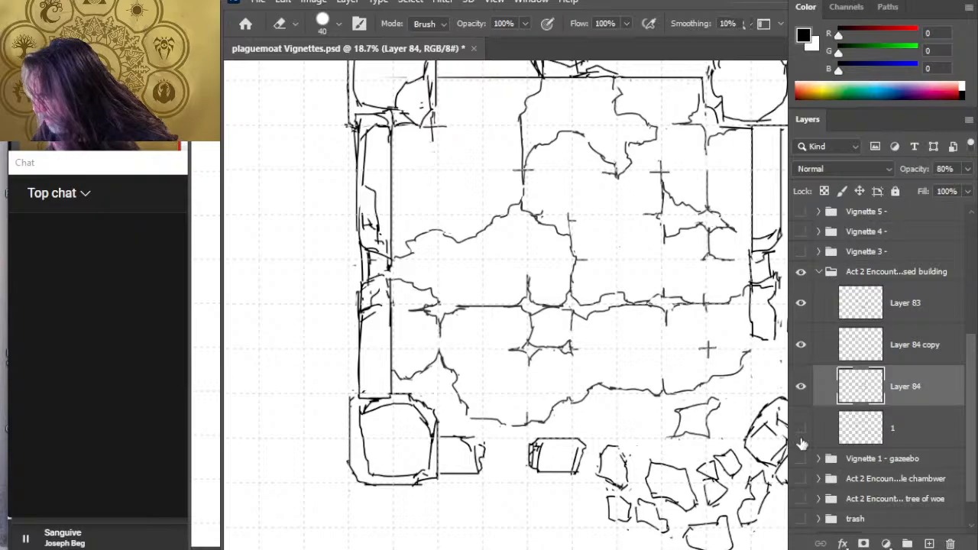
- Delete the hidden layer 1 from the Act 2 collapsed building group
left_click(924, 351)
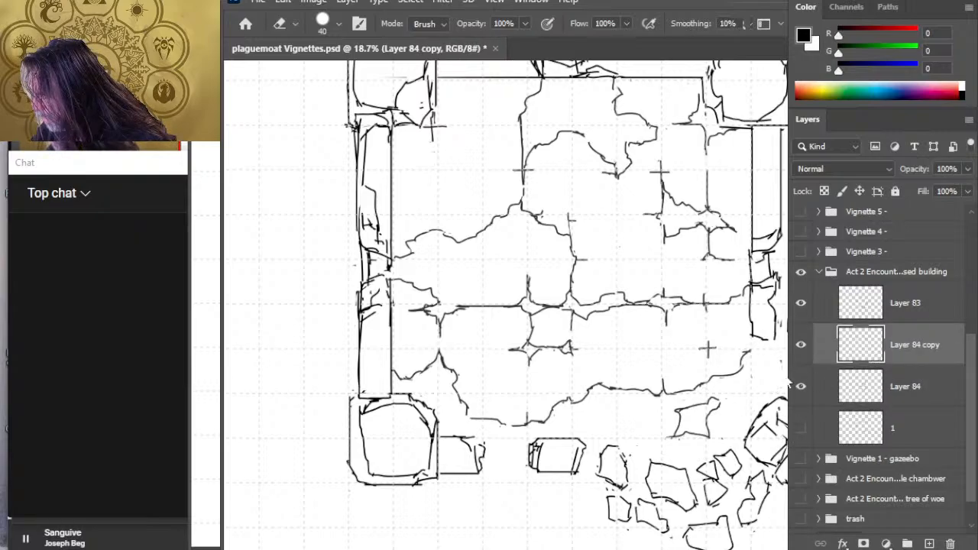
key("alt+bracketright")
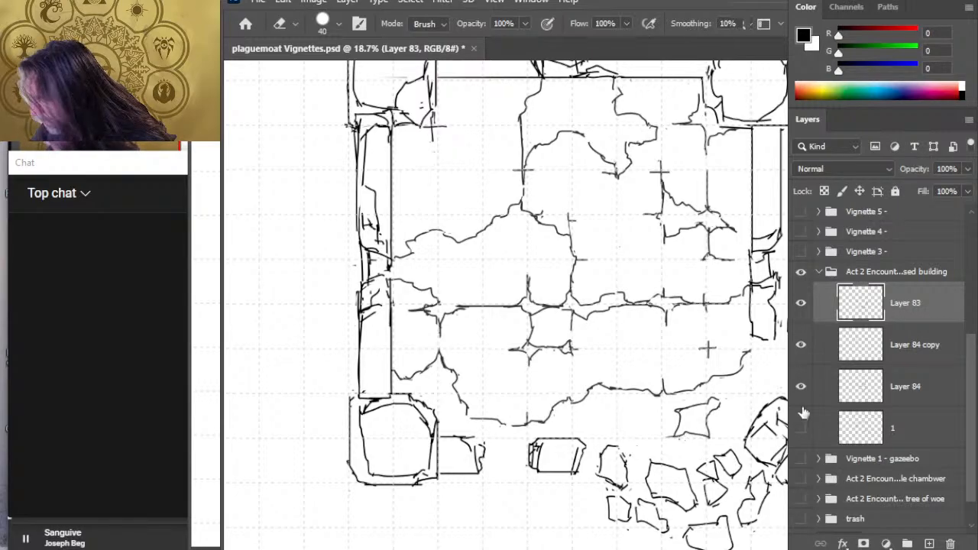
left_click(922, 388)
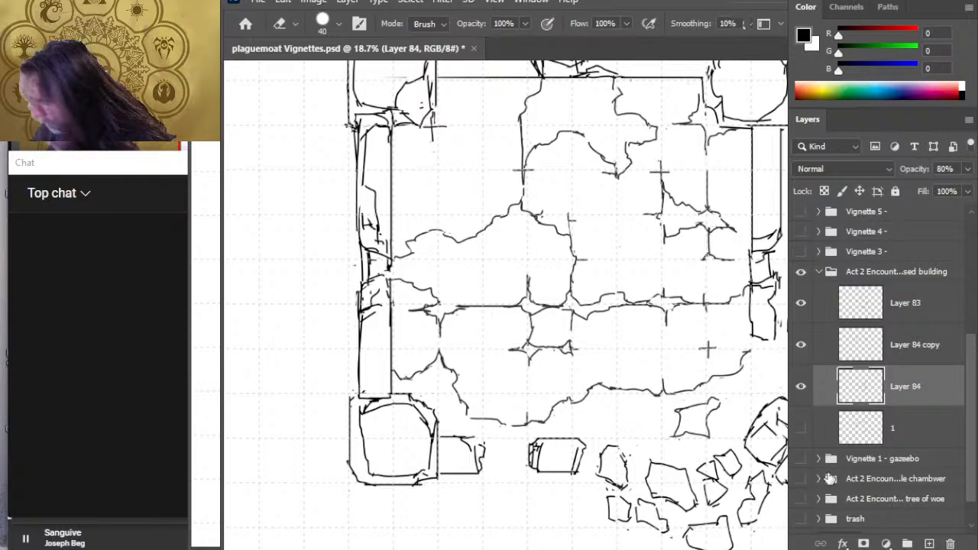
left_click(923, 434)
key("Delete")
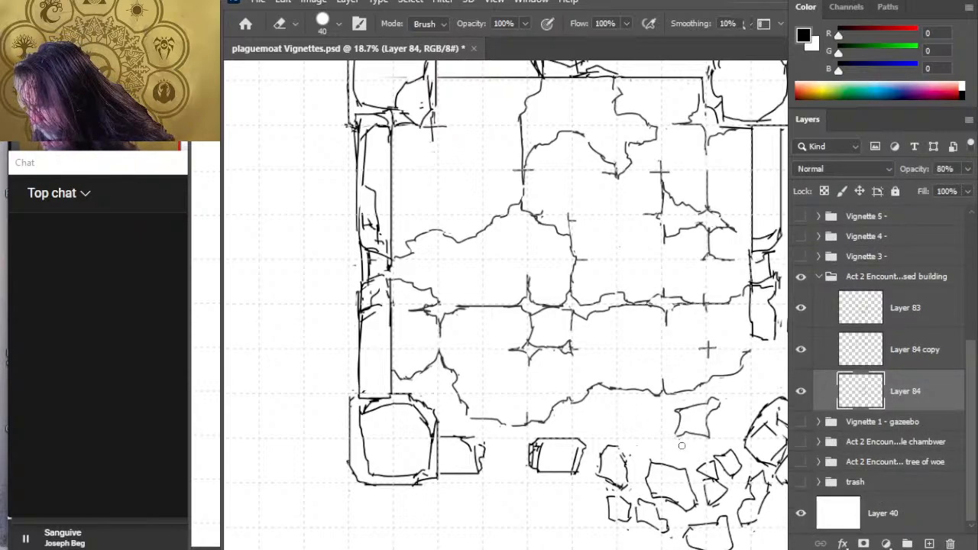
- Blunt the pointed lower corners of the loose stone and clean up its outline on Layer 84
key("b")
key("e")
key("b")
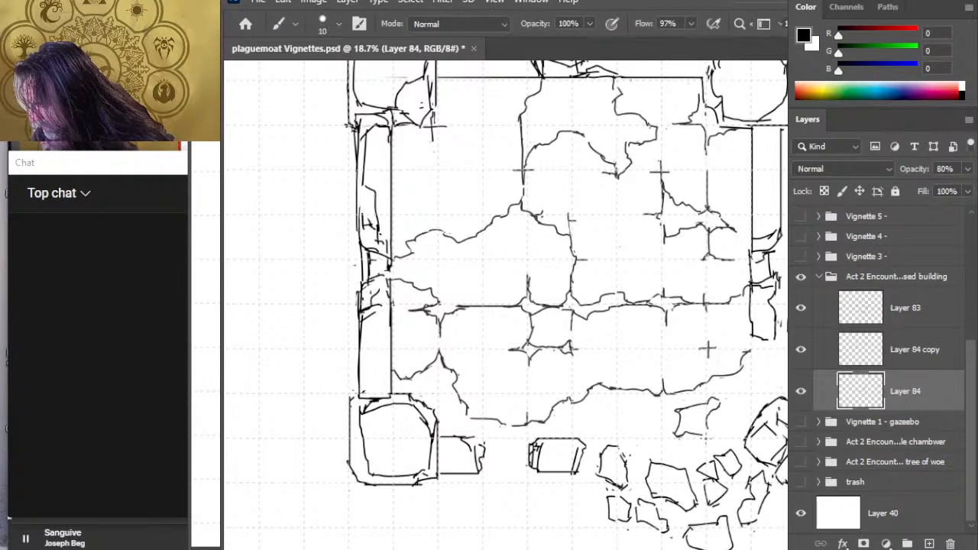
key("e")
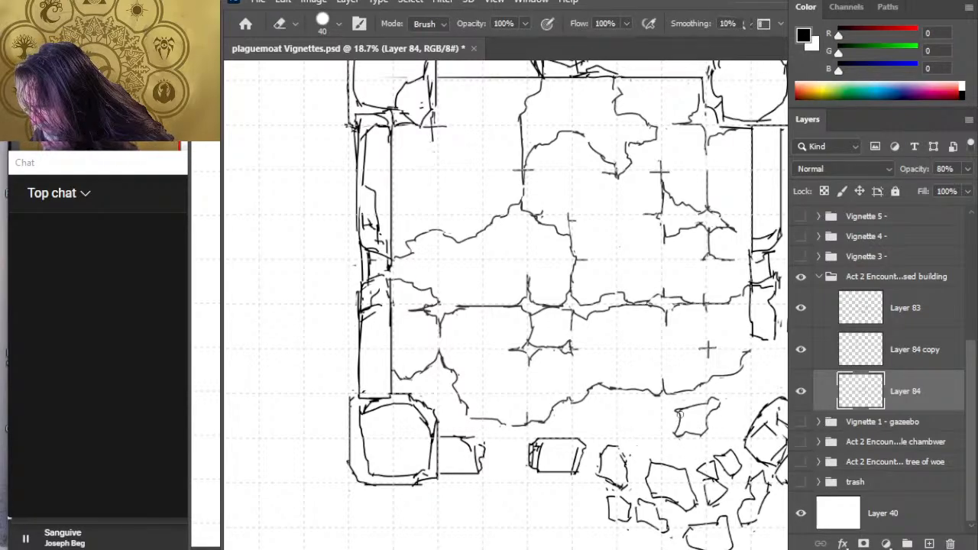
key("b")
key("e")
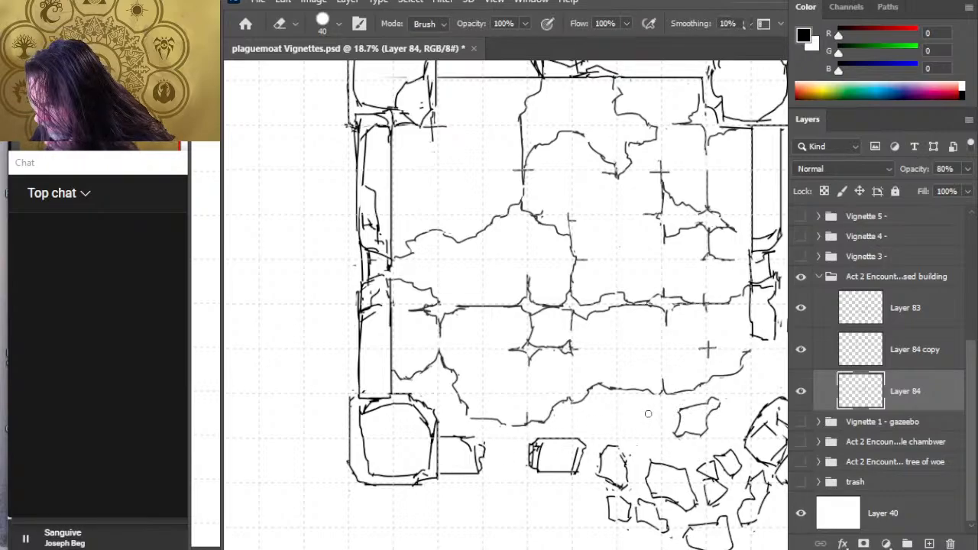
key("b")
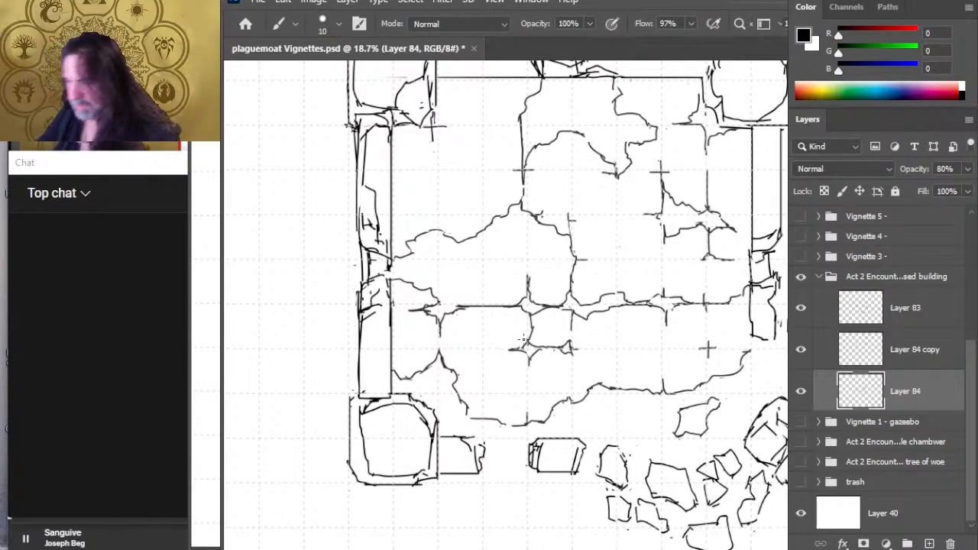
- Set the opacity of the floor crack layer, Layer 84, to 60%
key("z")
left_click_drag(611, 324, 547, 326)
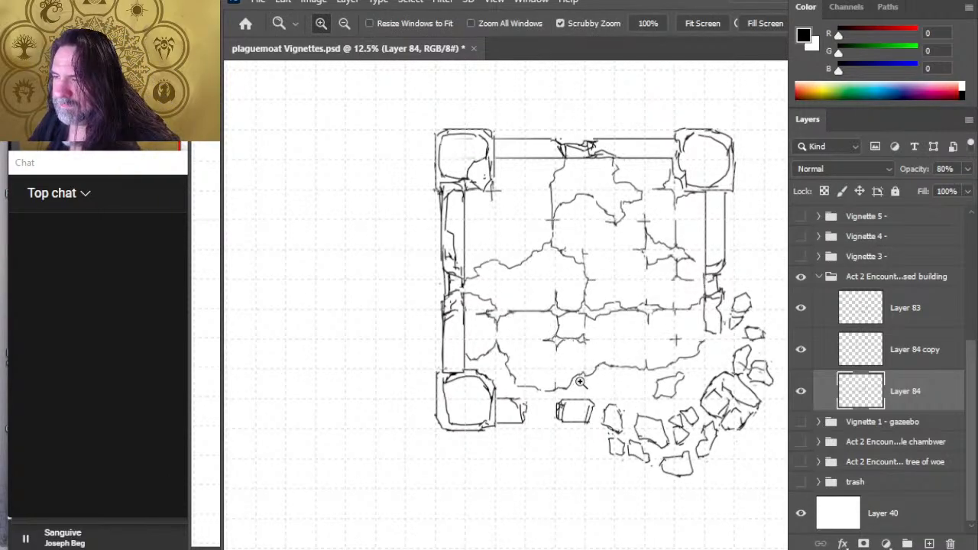
key("e")
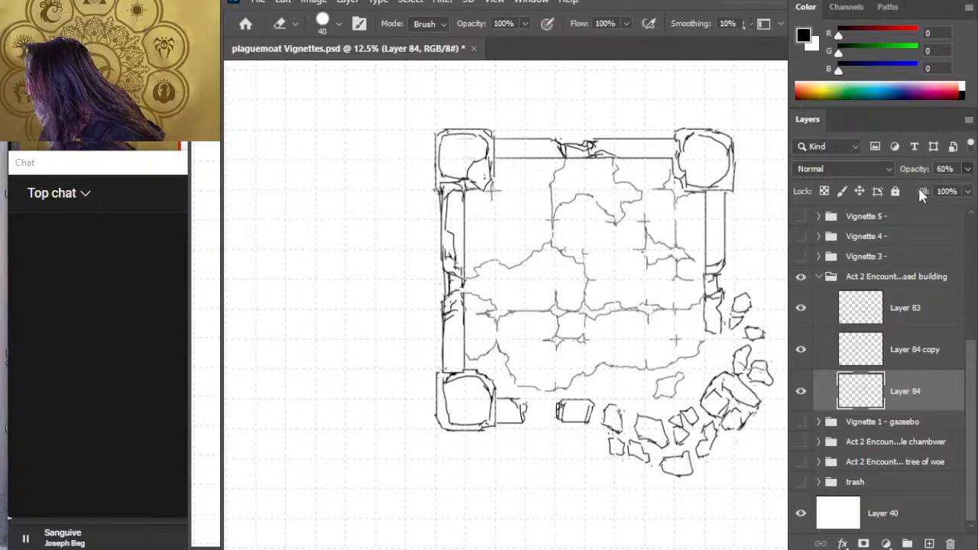
key("z")
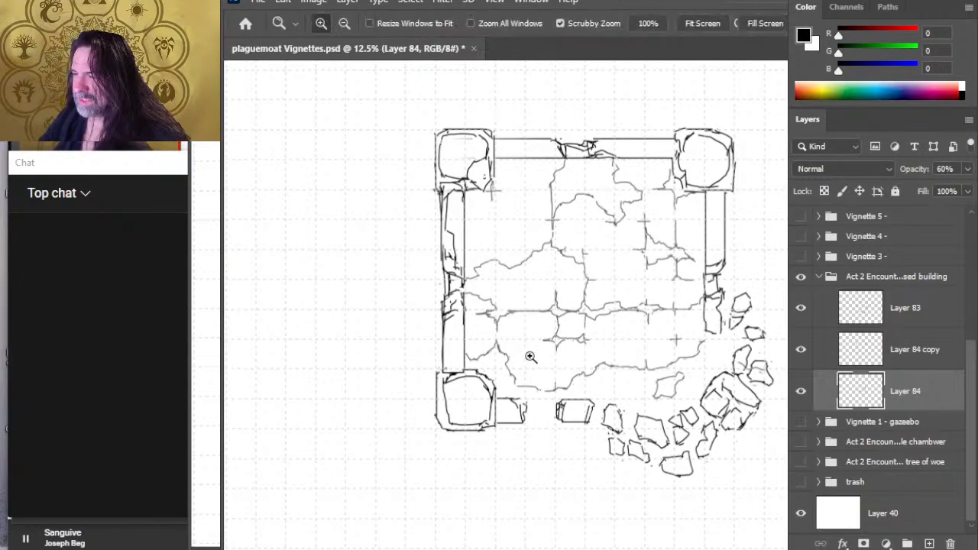
left_click_drag(530, 357, 465, 372)
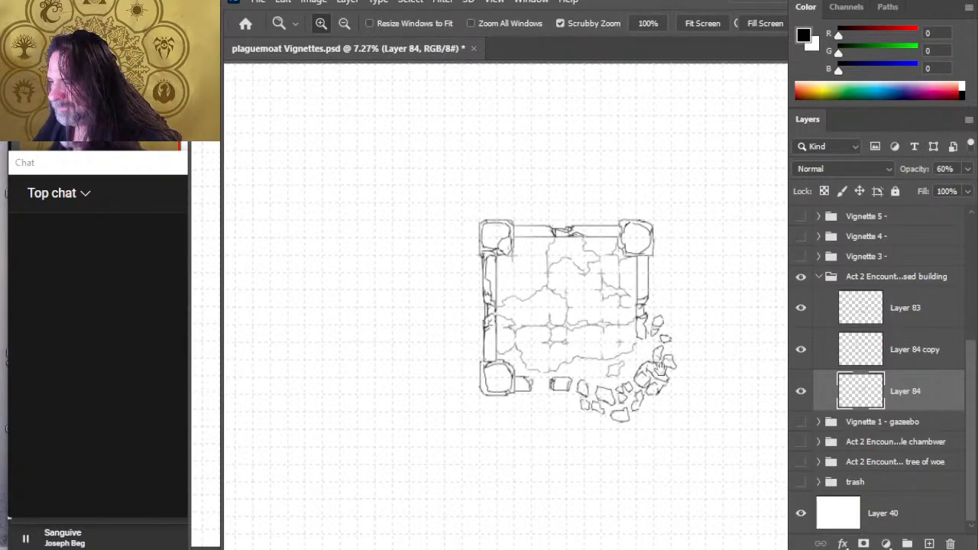
left_click_drag(661, 368, 614, 349)
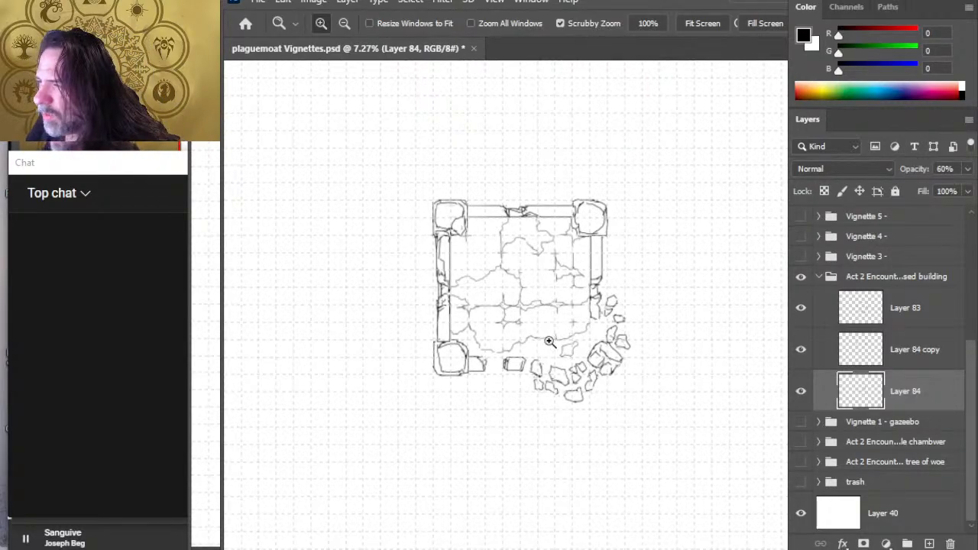
left_click_drag(571, 269, 629, 276)
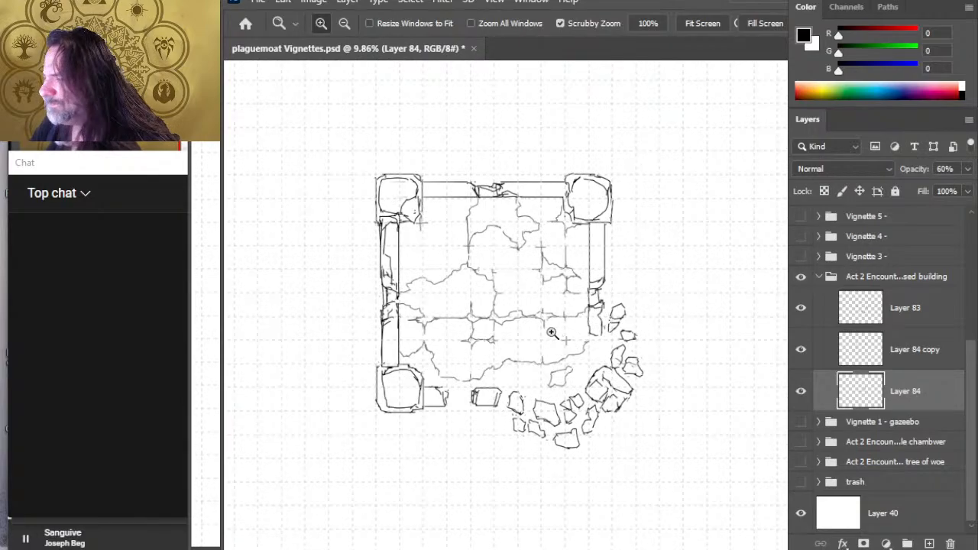
left_click(919, 354)
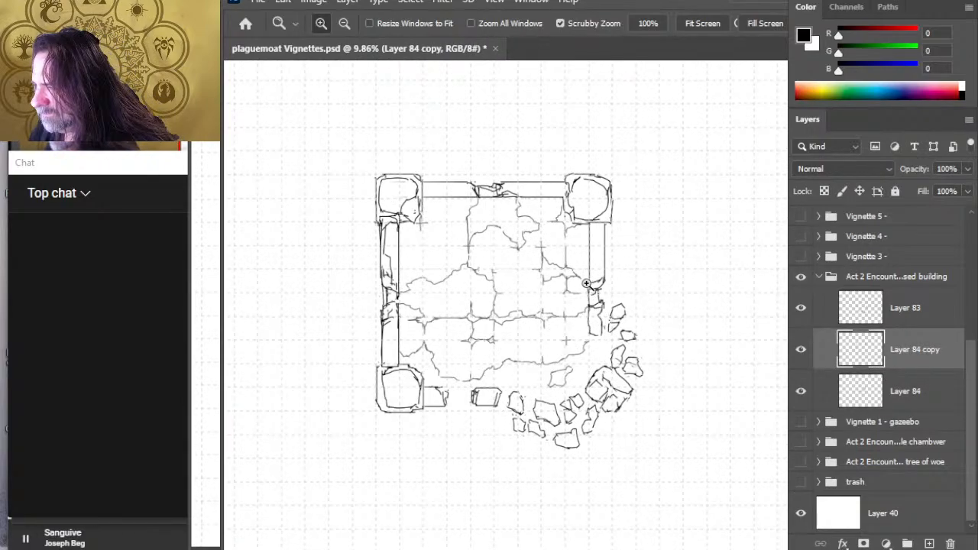
key("e")
key("b")
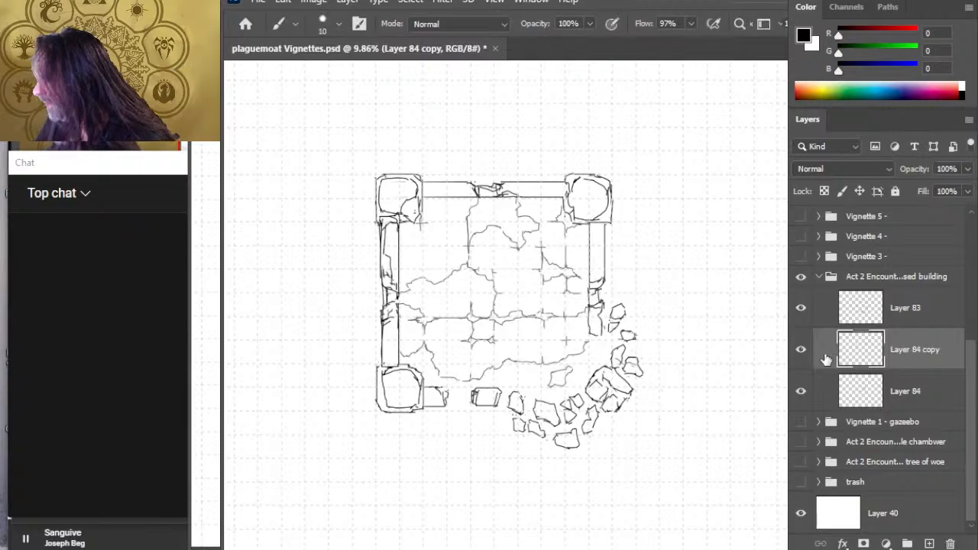
left_click(848, 313)
key("e")
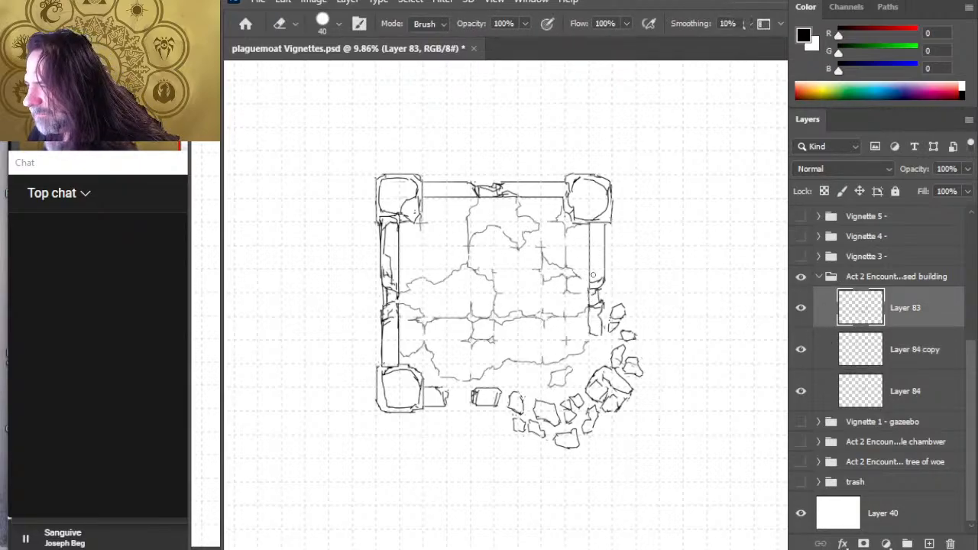
key("b")
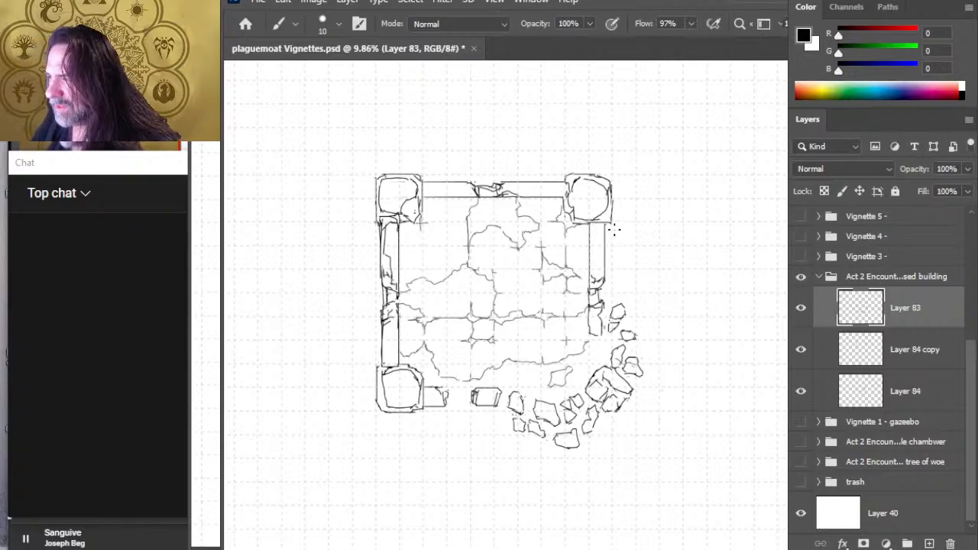
key("e")
left_click(902, 359)
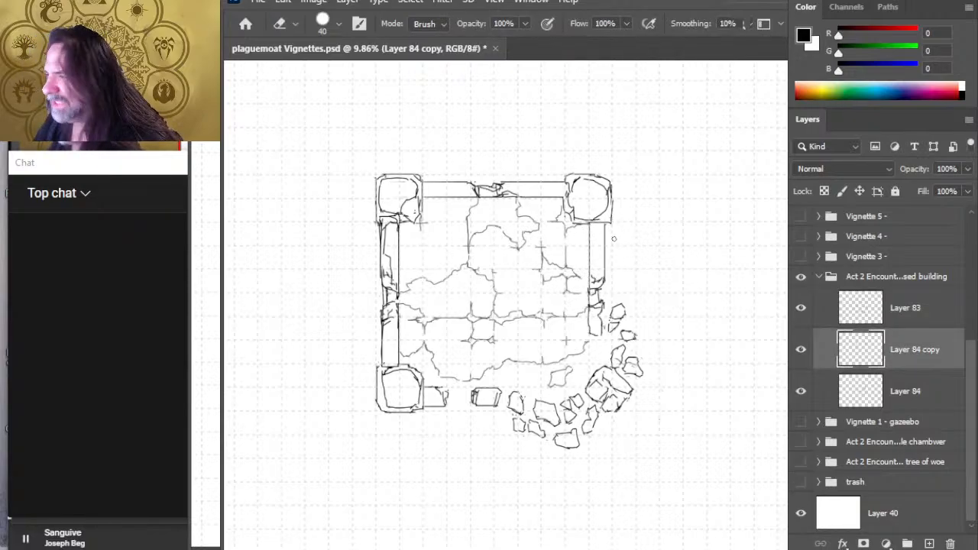
key("b")
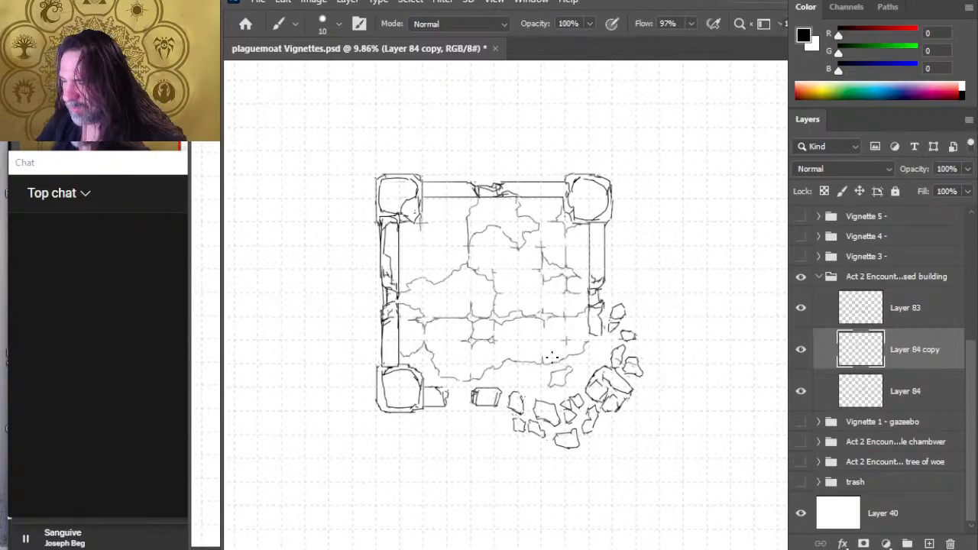
- Toggle Layer 84 copy, Layer 83 and Layer 84 one at a time to examine which parts of the building each layer holds
left_click_drag(566, 339, 554, 368)
key("z")
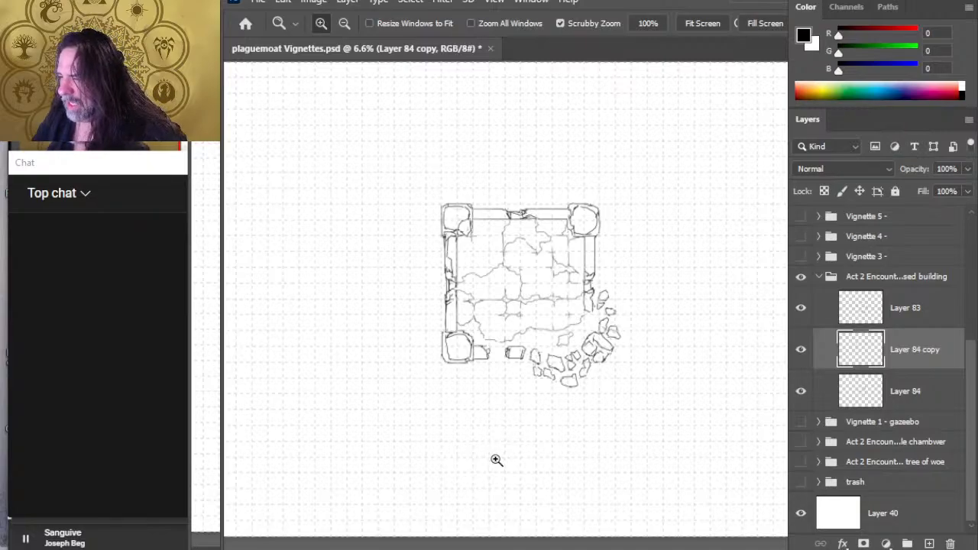
left_click(801, 350)
left_click(801, 349)
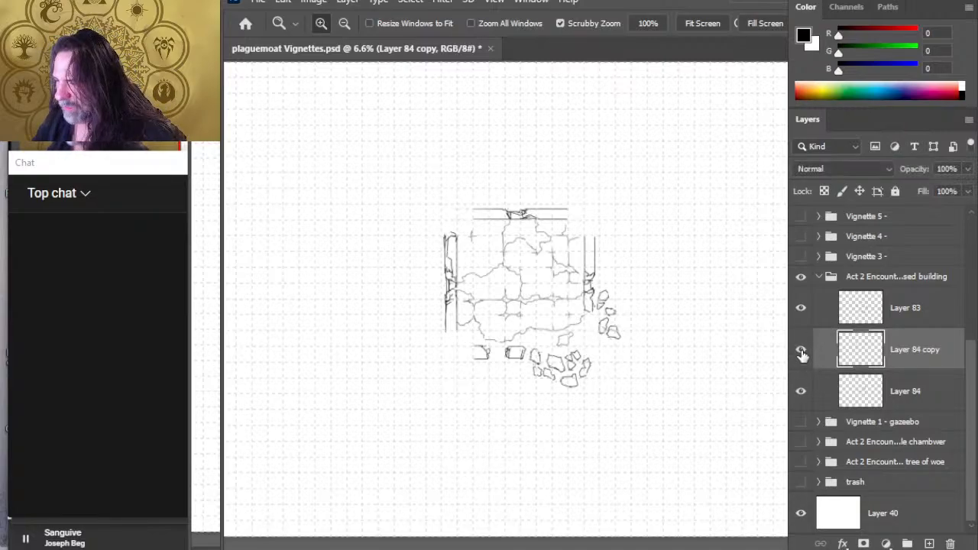
left_click(801, 310)
left_click(801, 309)
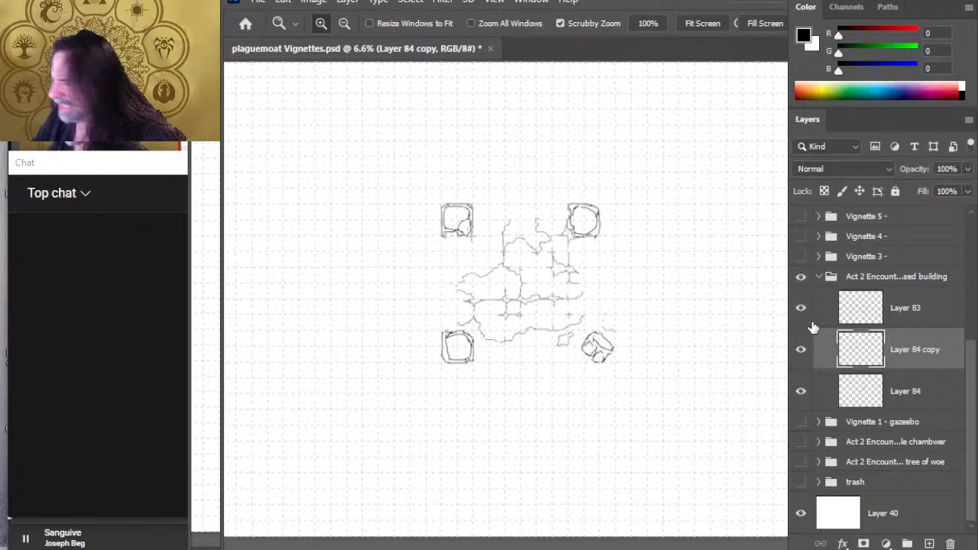
left_click(862, 313)
left_click(801, 391)
left_click(801, 391)
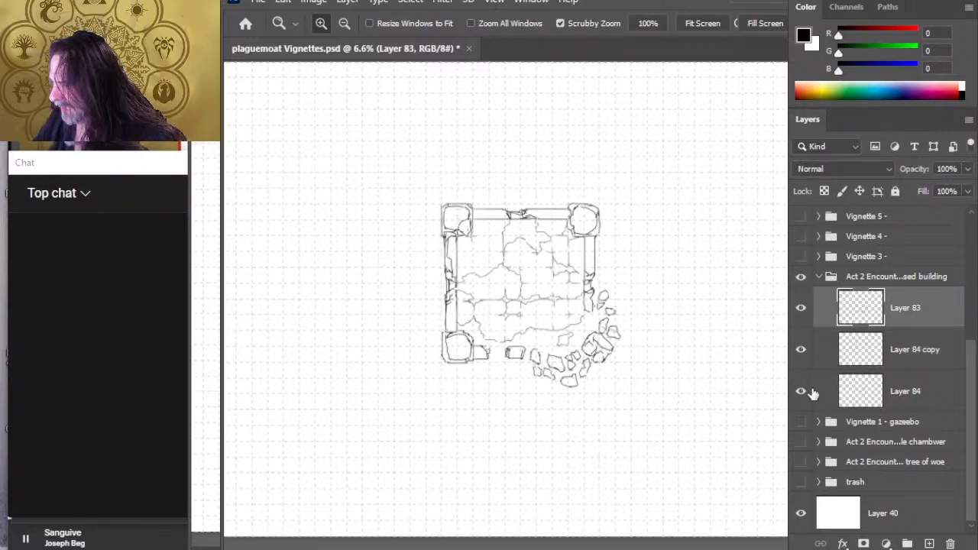
left_click(801, 349)
left_click(801, 349)
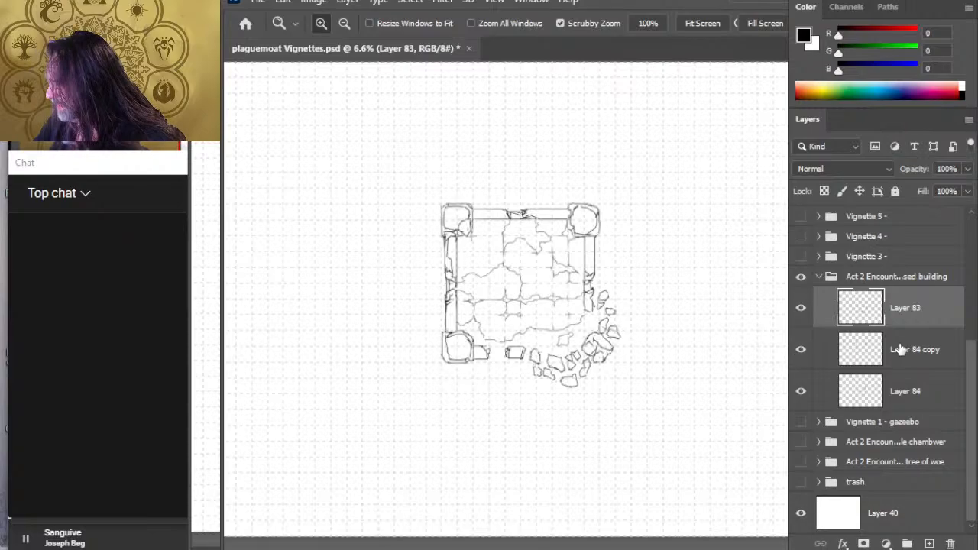
left_click(801, 309)
left_click(801, 310)
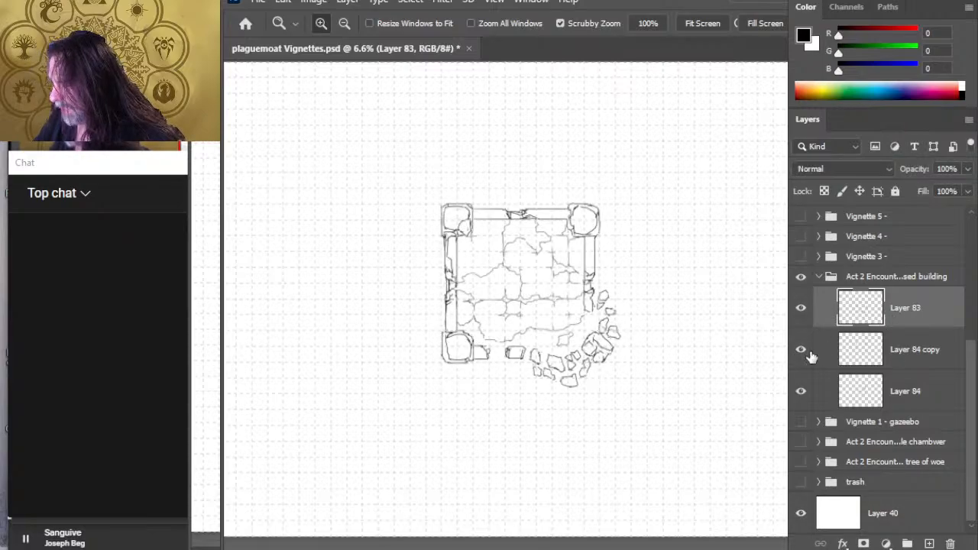
left_click(926, 360)
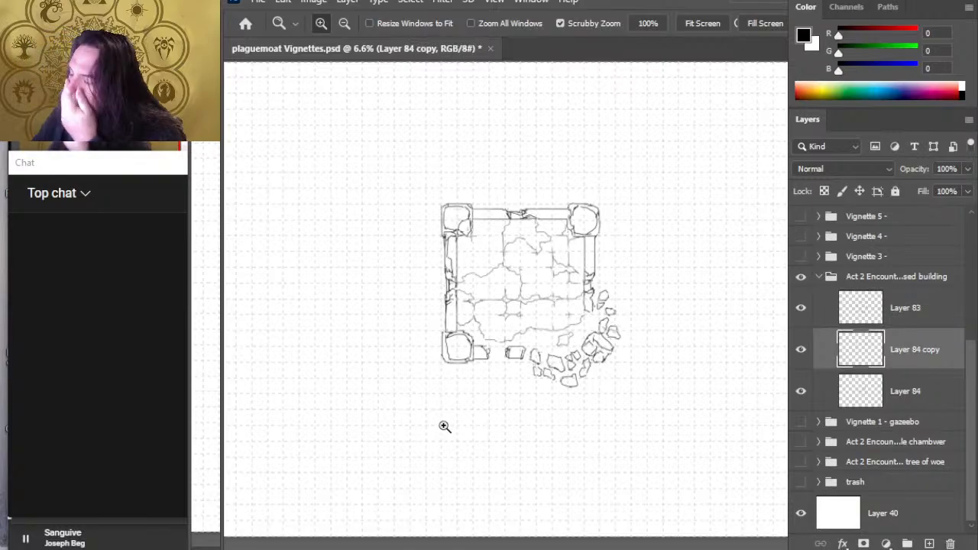
left_click(800, 349)
left_click(801, 350)
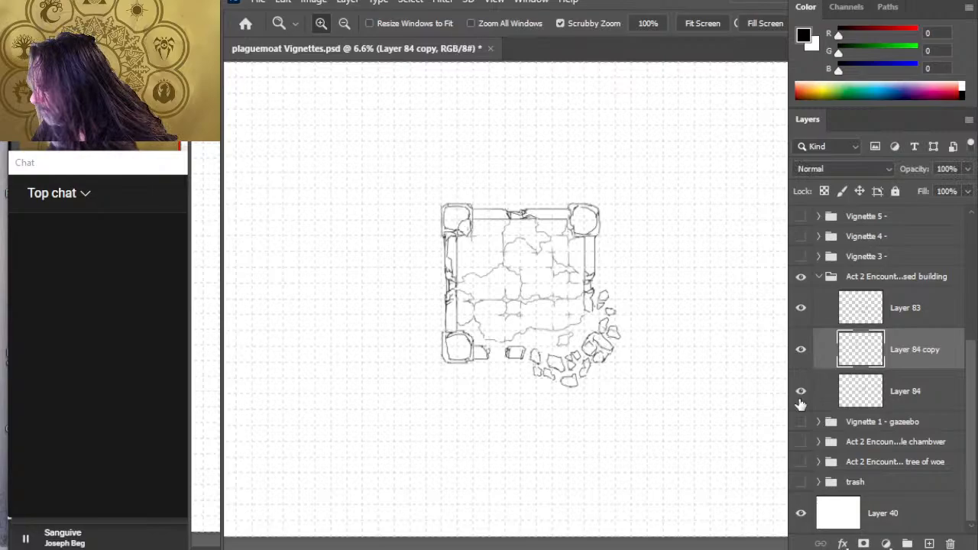
- With Layer 83 hidden temporarily, lasso the broken corner pillar on Layer 84 copy and shift it slightly inward toward the building
left_click(800, 307)
key("v")
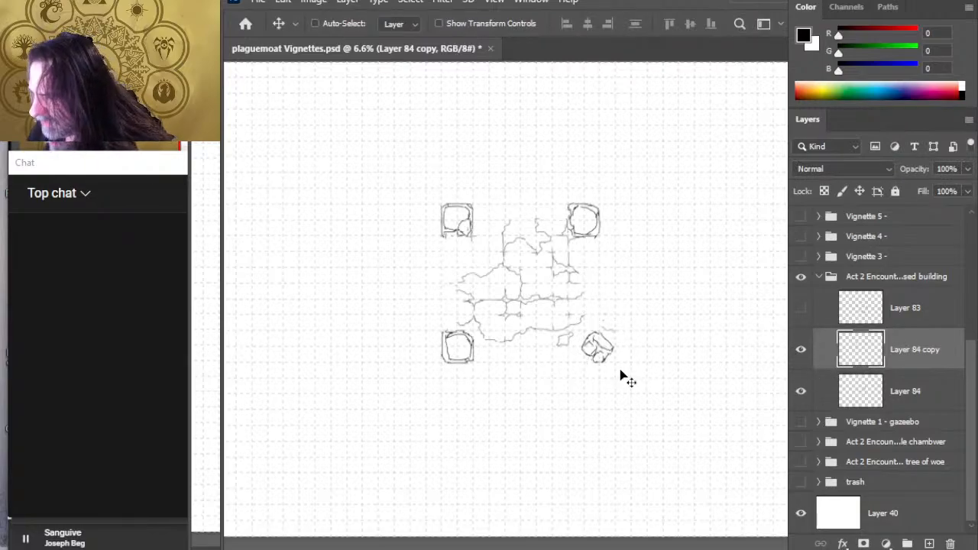
key("l")
left_click_drag(628, 345, 599, 360)
key("v")
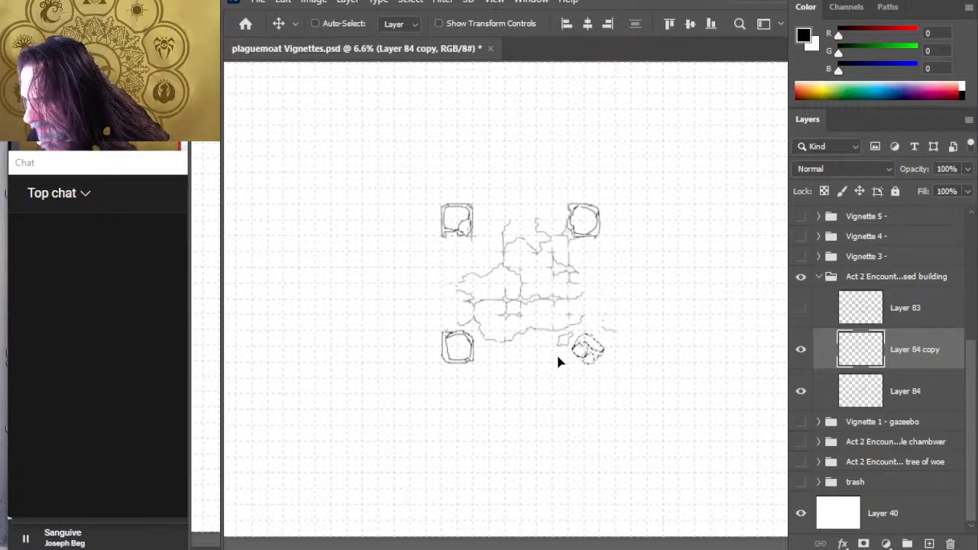
left_click_drag(598, 359, 595, 357)
key("ctrl+d")
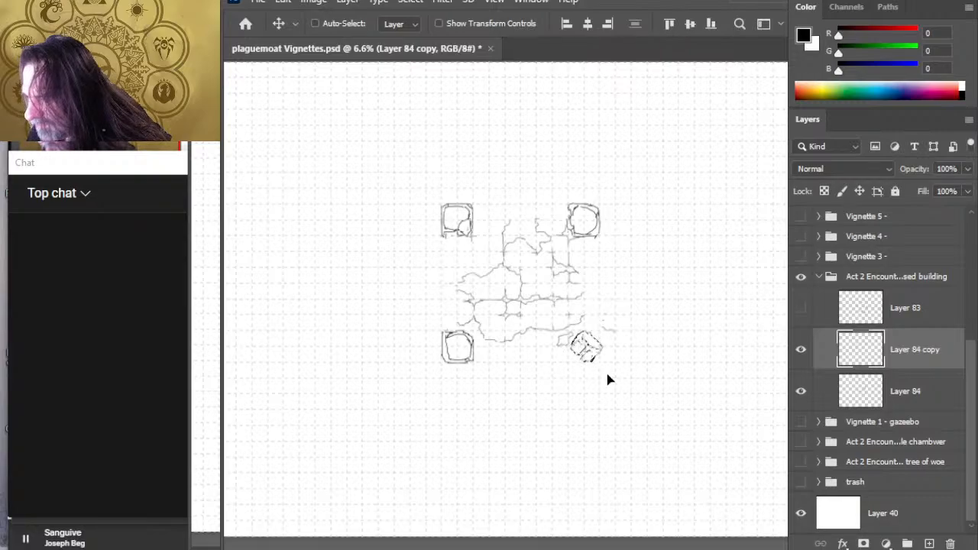
key("l")
left_click(800, 308)
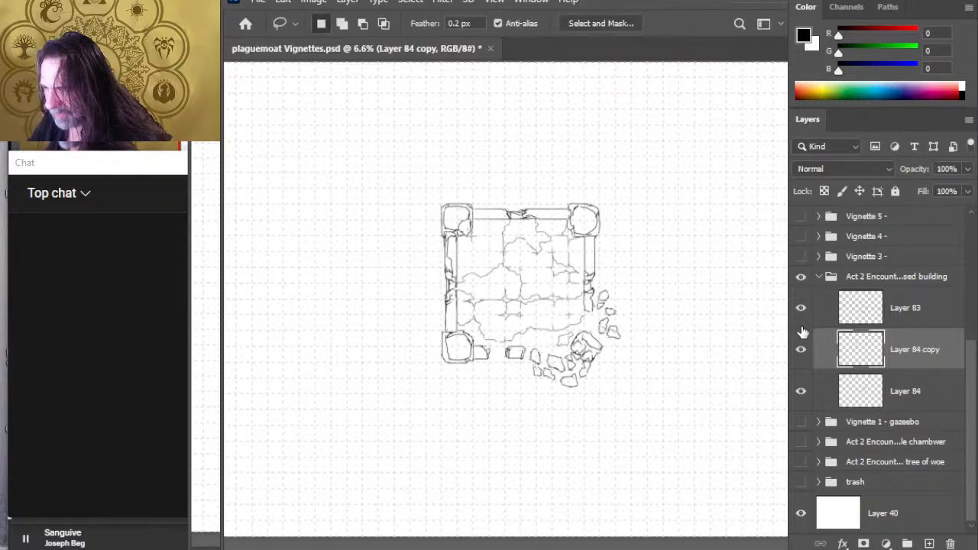
- Lasso the rubble stones below the broken pillar on Layer 83 and shift them slightly down and to the left
left_click(909, 317)
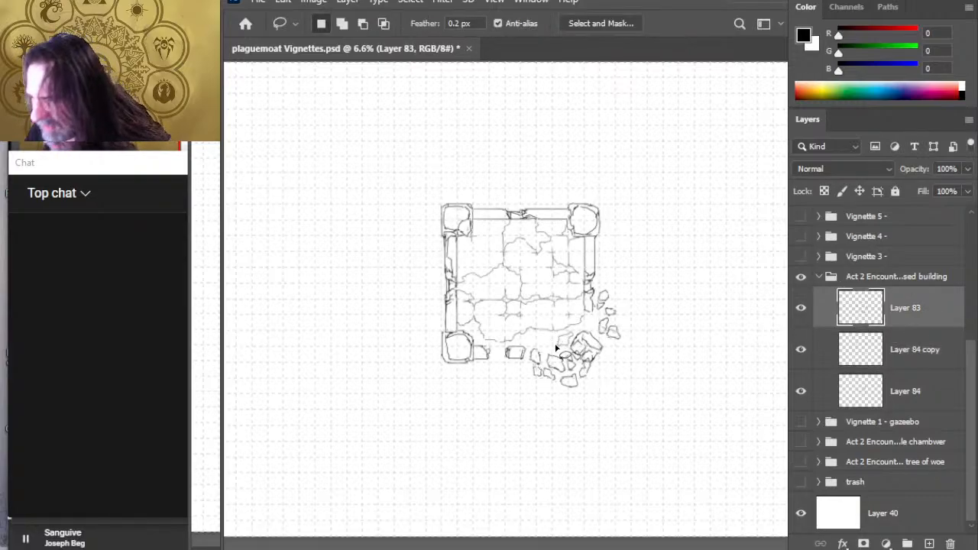
mouse_move(556, 346)
left_mouse_down()
mouse_move(616, 348)
mouse_move(593, 330)
left_mouse_up()
key("v")
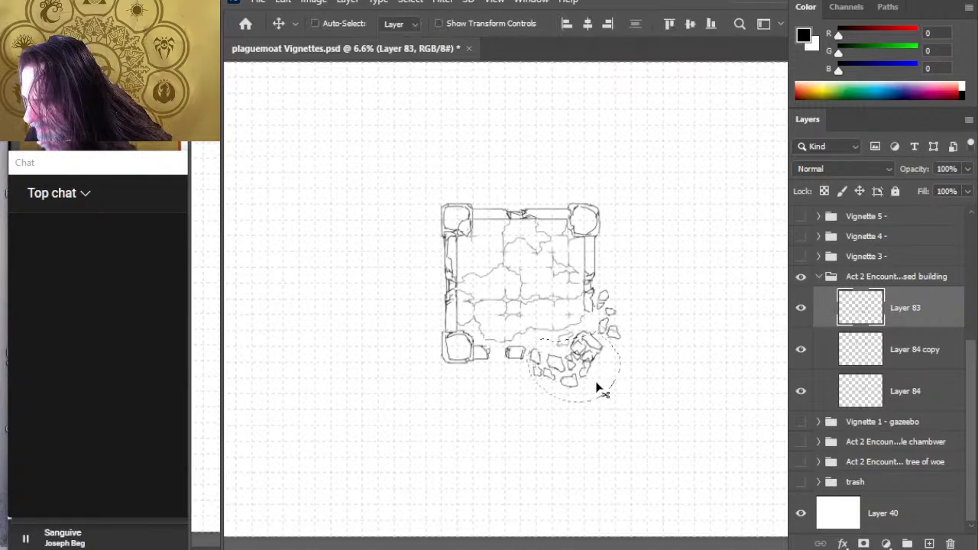
left_click_drag(601, 374, 595, 380)
key("l")
left_click(626, 386)
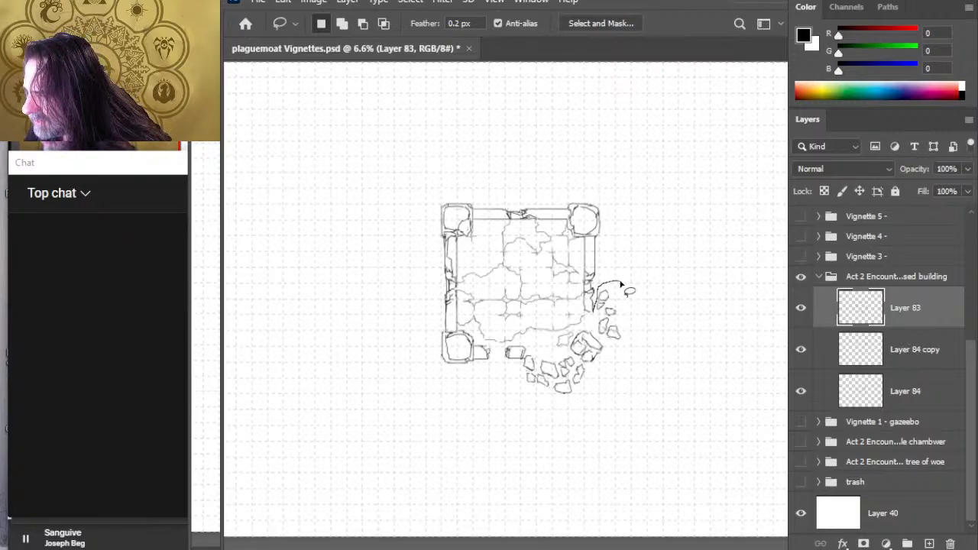
- Lasso the loose stones beside the broken right wall on Layer 83, rotate them clockwise and reposition them close against the fallen pillar
left_click_drag(620, 286, 628, 284)
key("v")
mouse_move(622, 329)
left_mouse_down()
mouse_move(620, 340)
mouse_move(622, 330)
left_mouse_up()
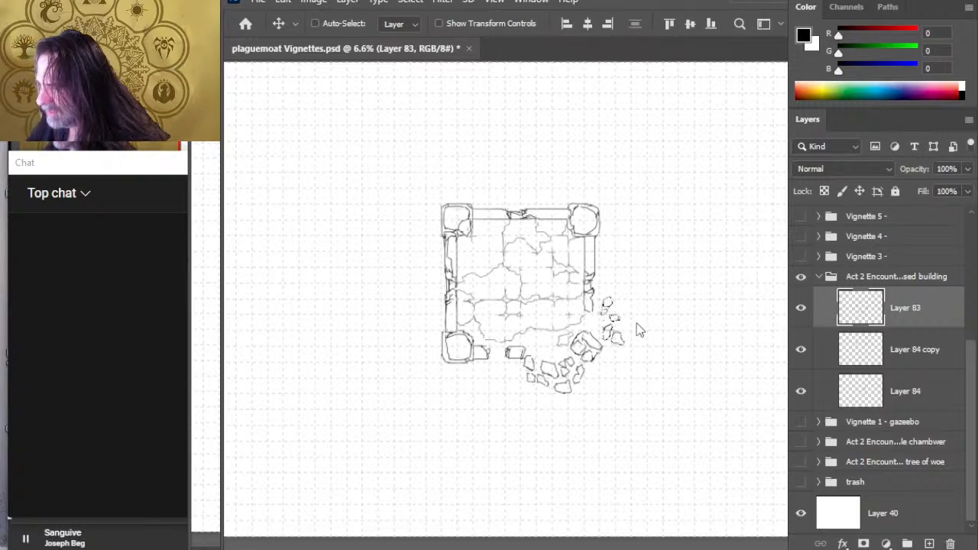
key("l")
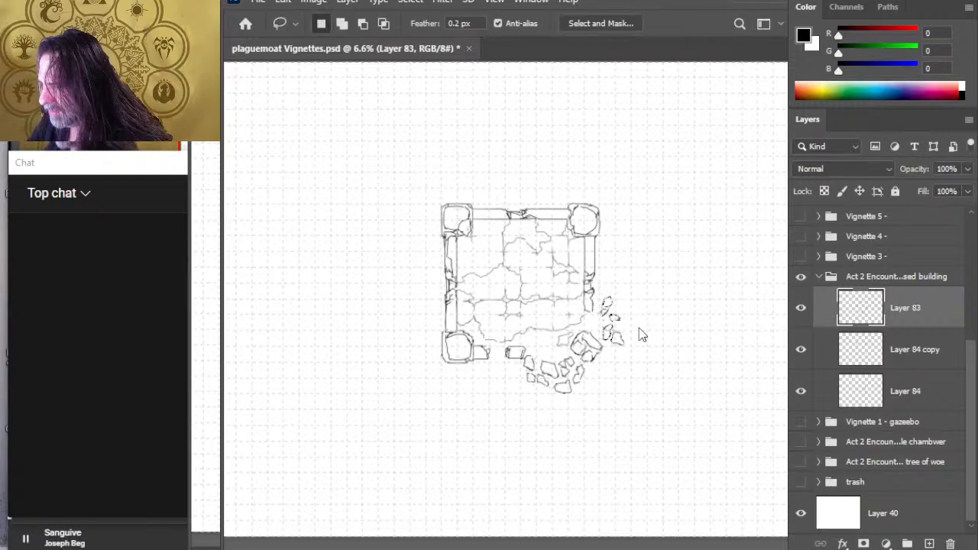
key("ctrl+t")
left_click_drag(655, 263, 698, 260)
key("Return")
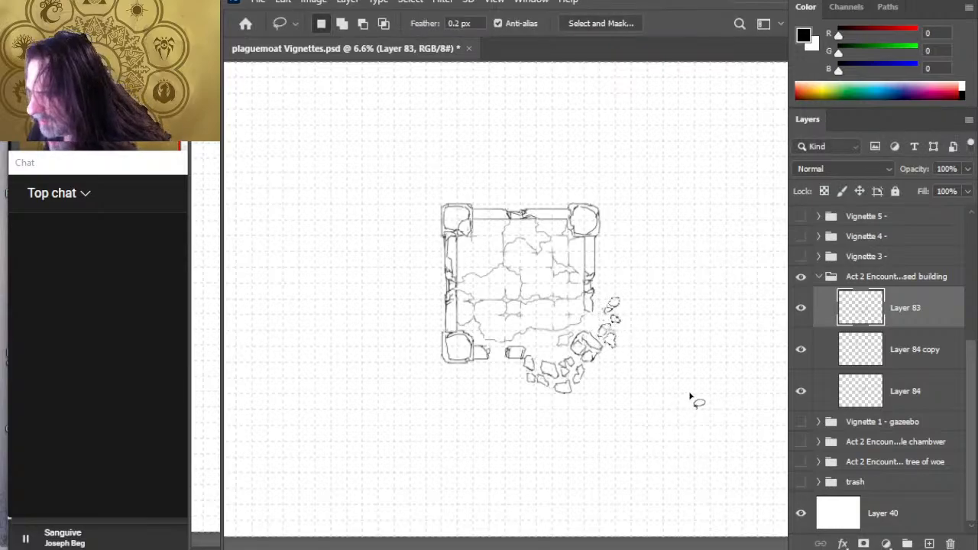
key("v")
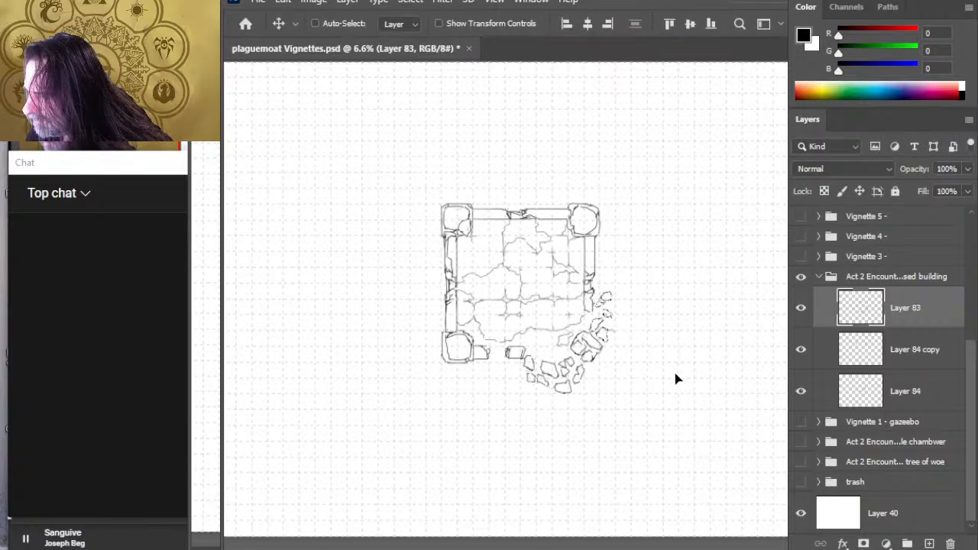
key("l")
- Clean up around the repositioned rubble with the Eraser and Brush, identifying and selecting Layer 84 to remove its stray marks
key("e")
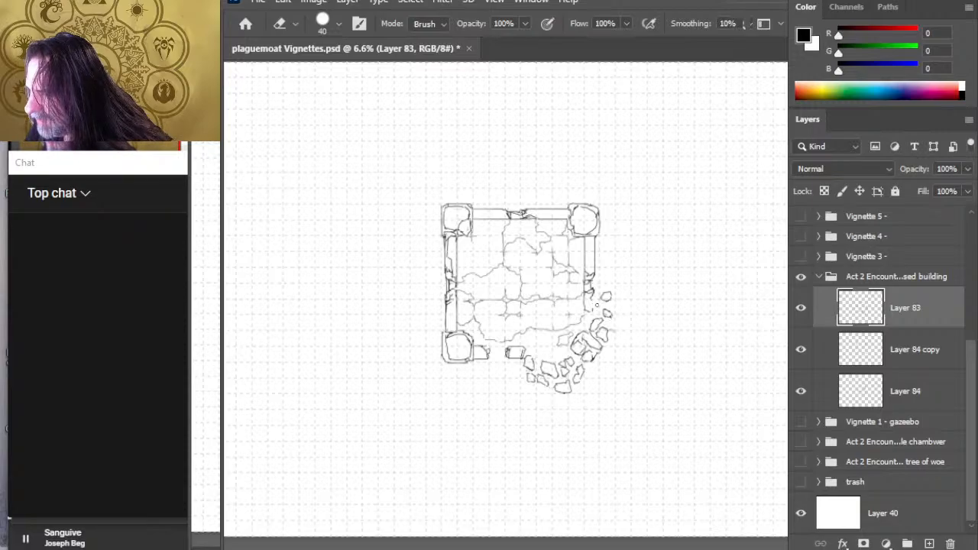
key("b")
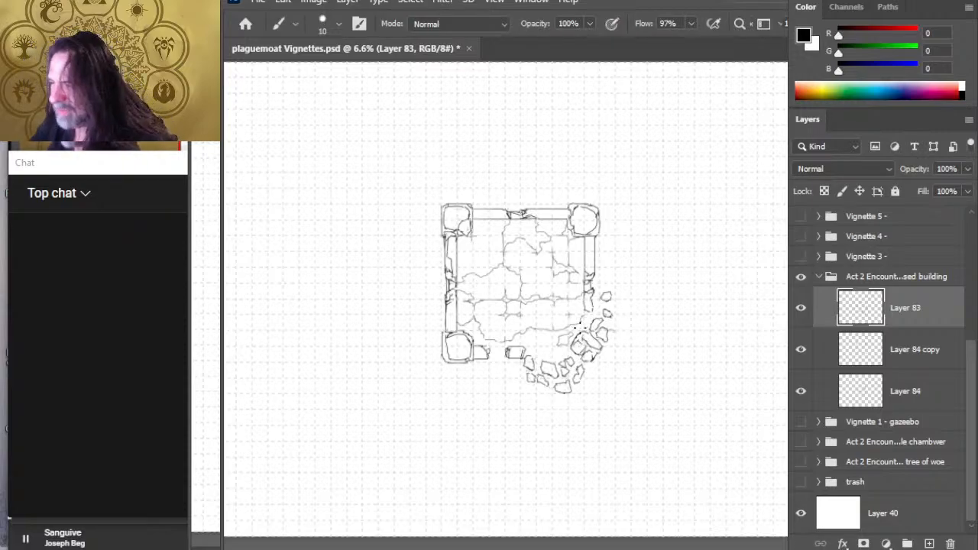
key("e")
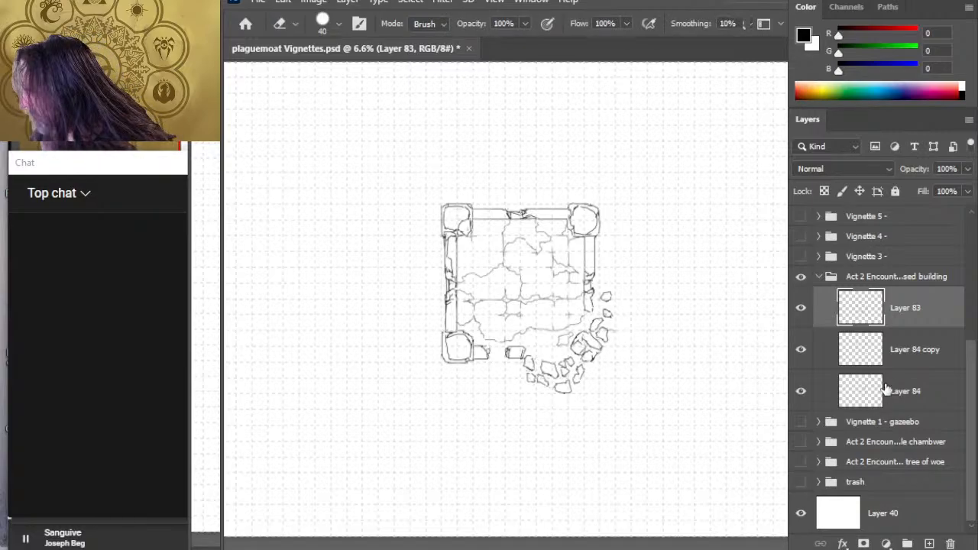
left_click(855, 351)
left_click(801, 351)
left_click(802, 351)
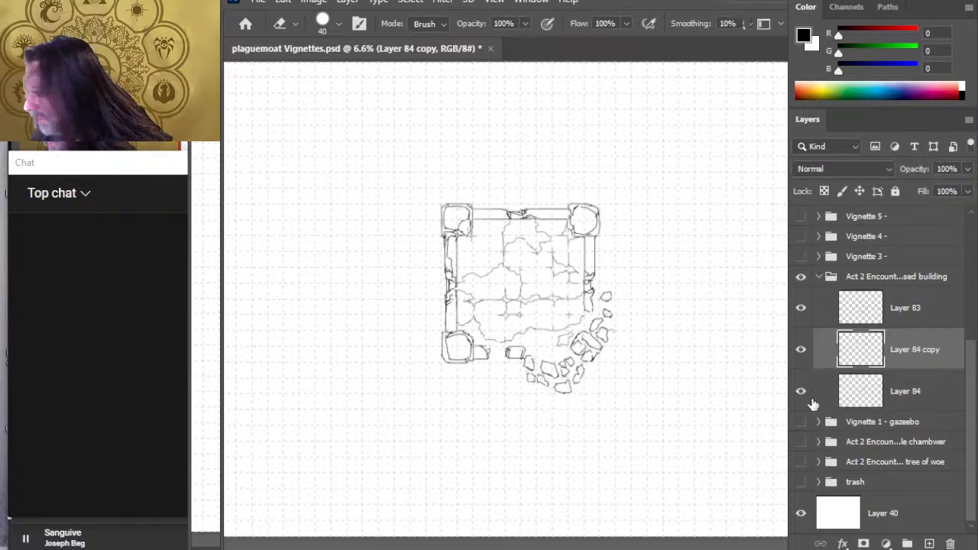
left_click(802, 392)
left_click(802, 391)
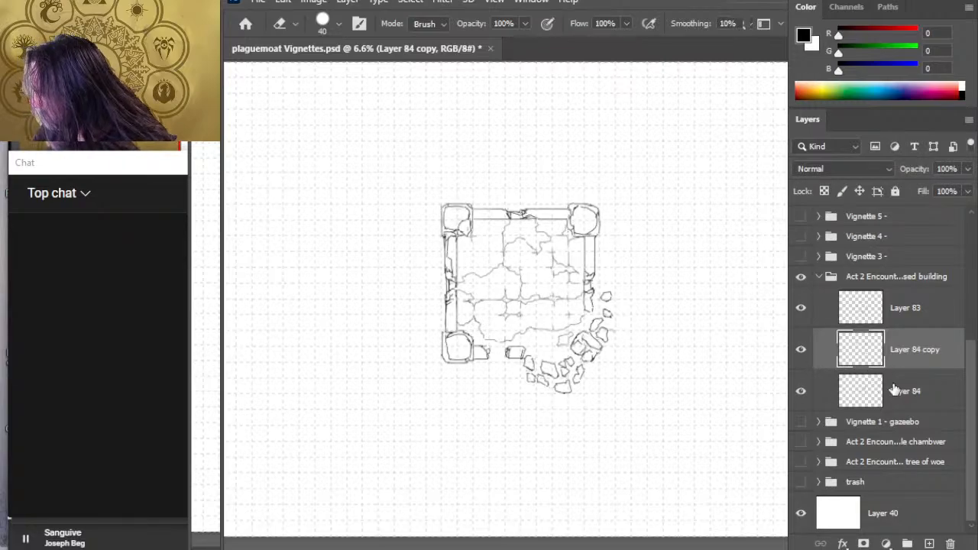
left_click(893, 389)
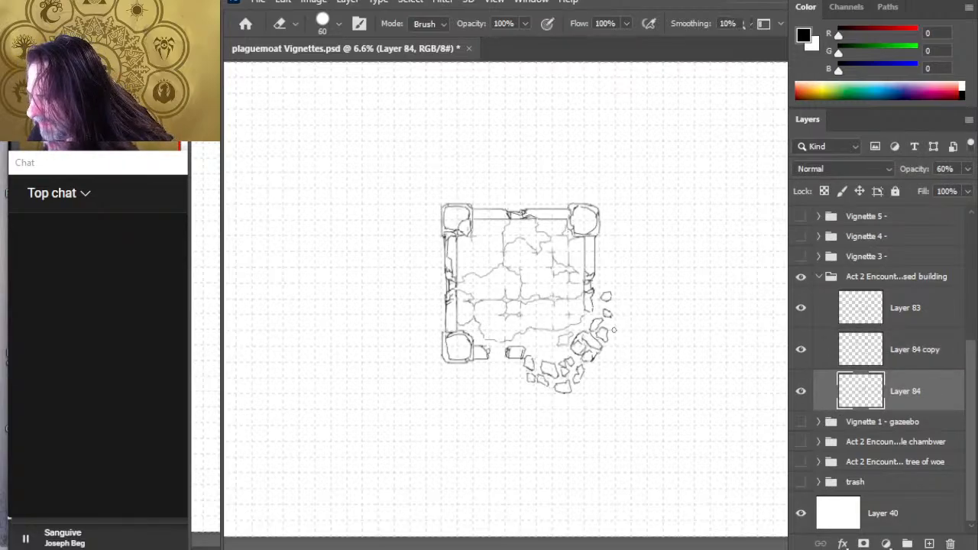
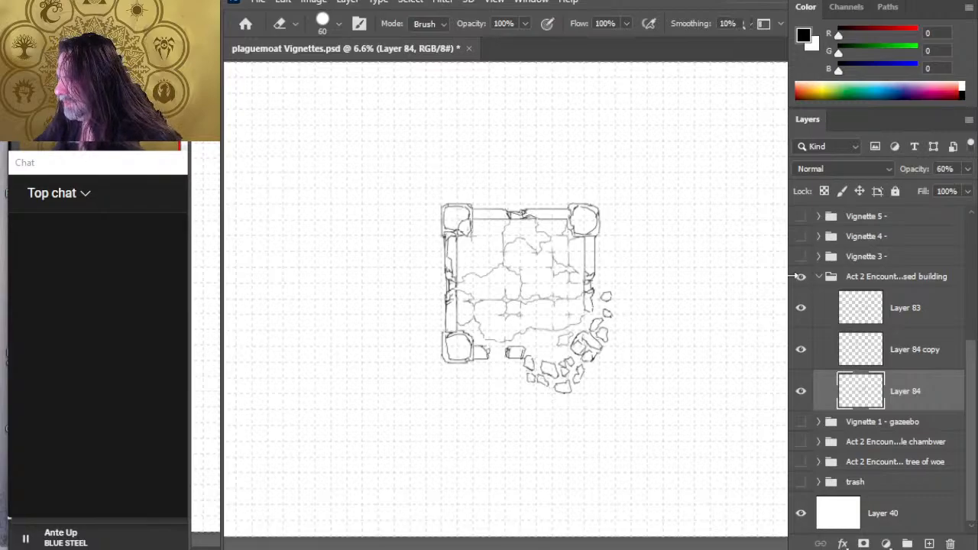
- Check the Act 2 collapsed building group by switching its visibility off and on, and collapse the group
left_click(799, 277)
left_click(799, 277)
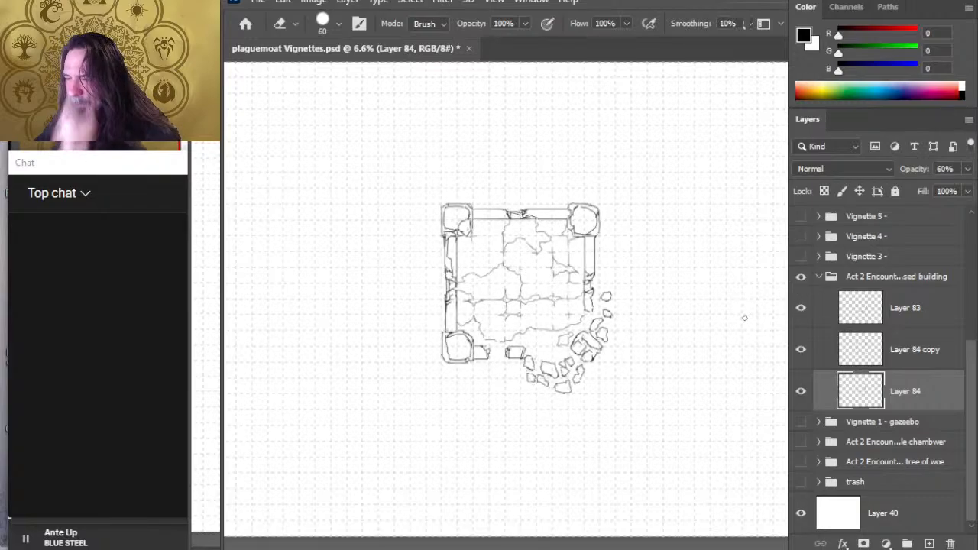
left_click(818, 277)
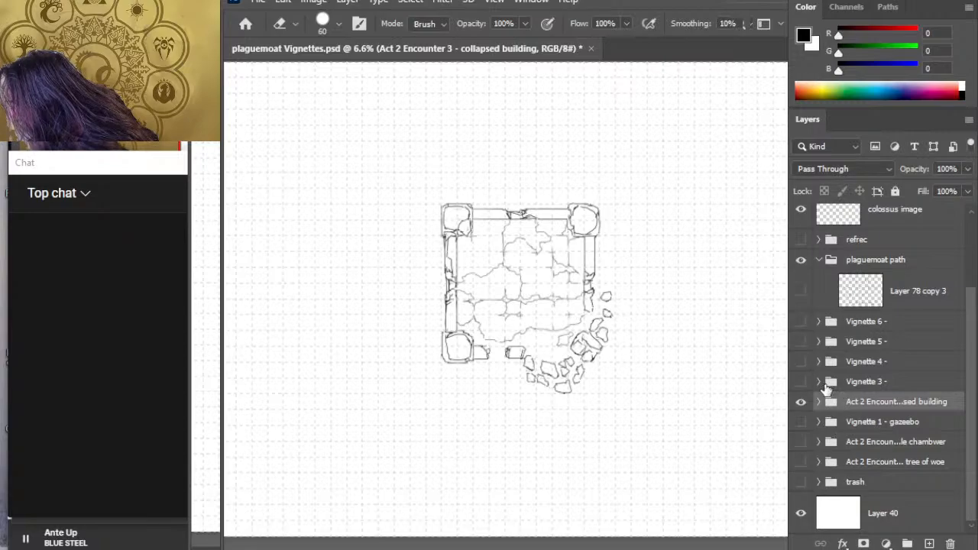
- Check the Vignette 1 gazeebo sketch and rename the Act 2 Encounter 3 group as "Vignette 2 - collapsed building"
left_click(801, 424)
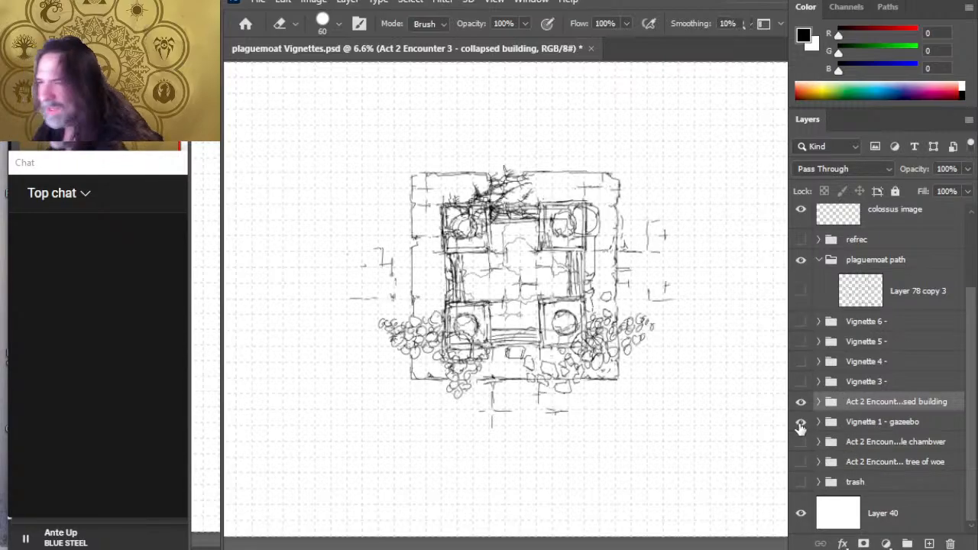
left_click(801, 424)
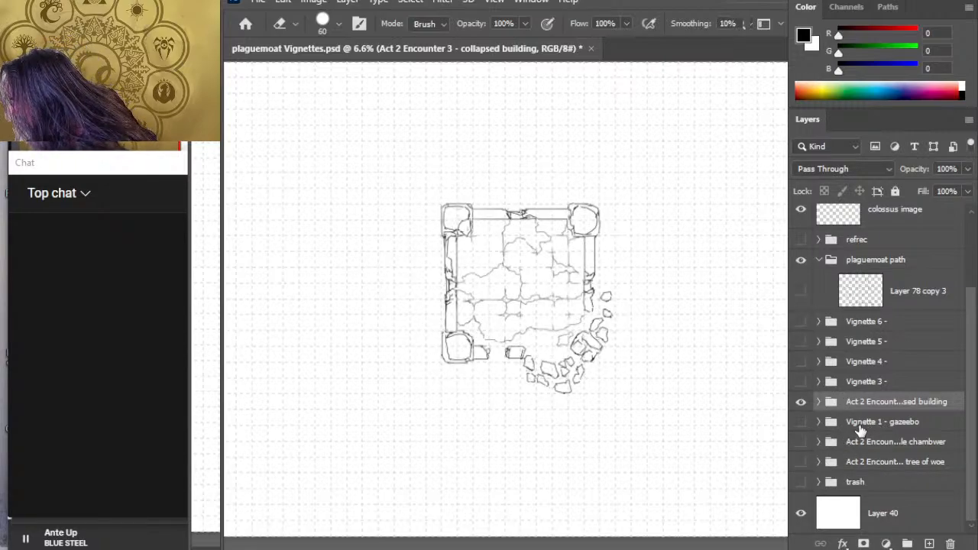
double_click(872, 403)
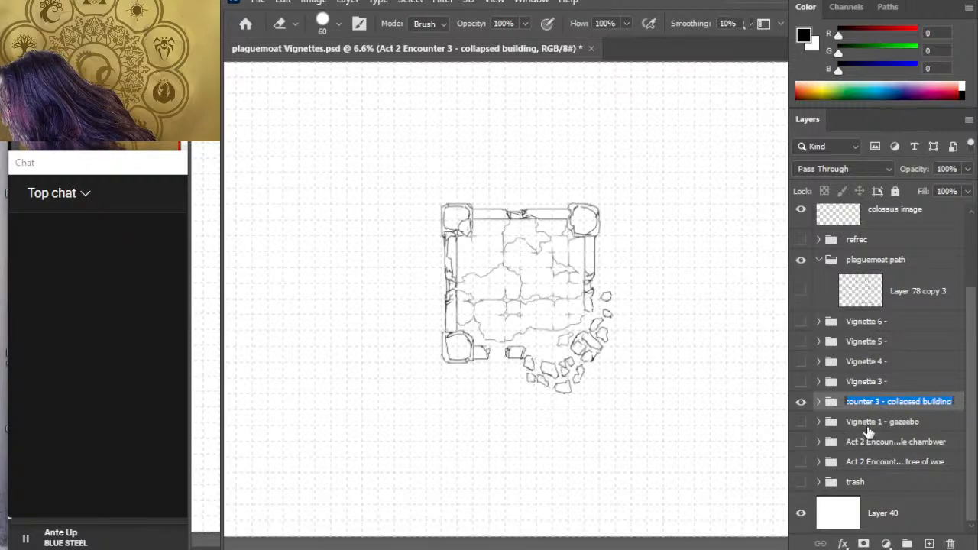
left_click(878, 402)
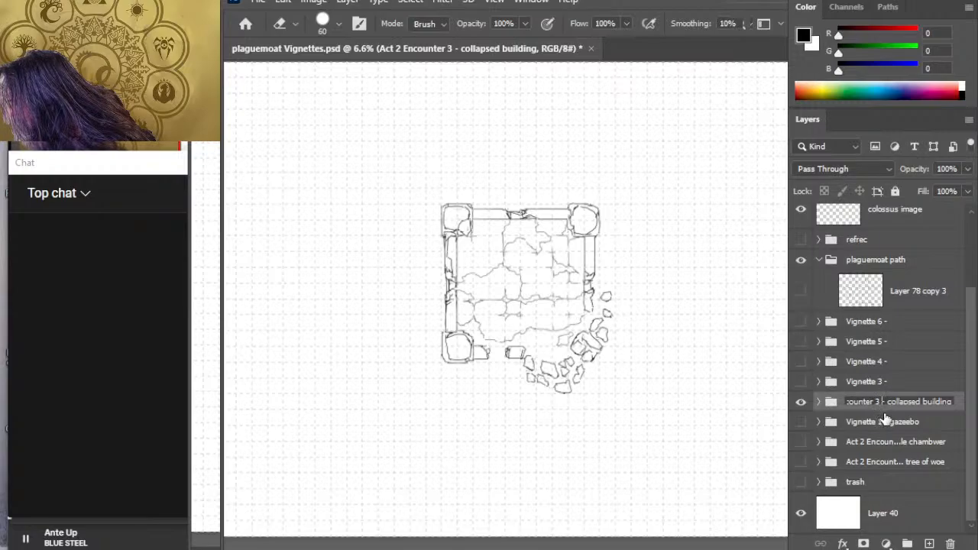
key("shift+Home")
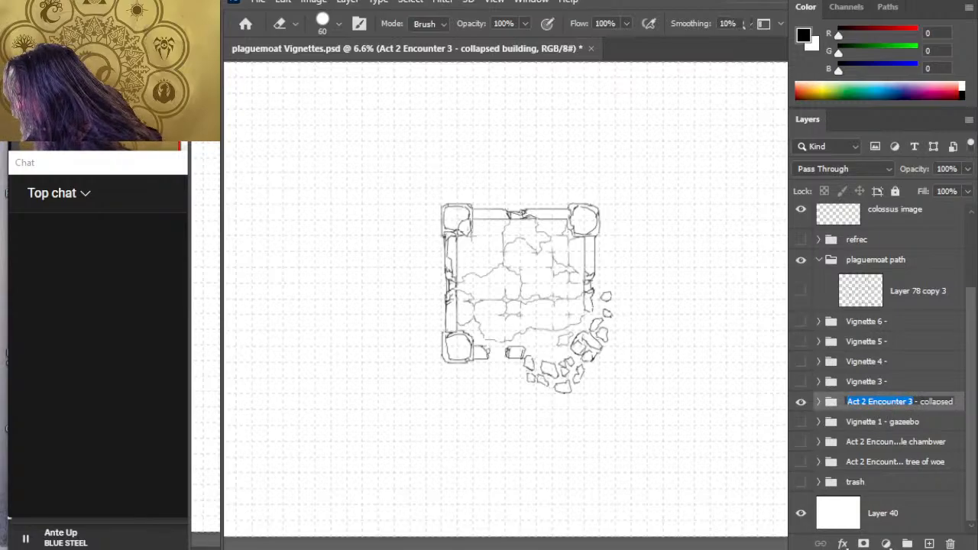
type("Vi - collapsed building")
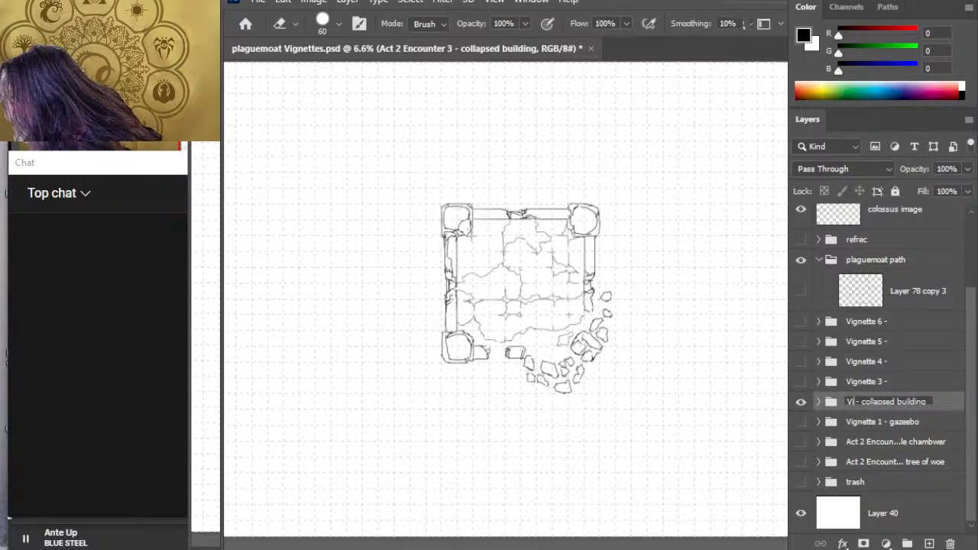
type("ignette")
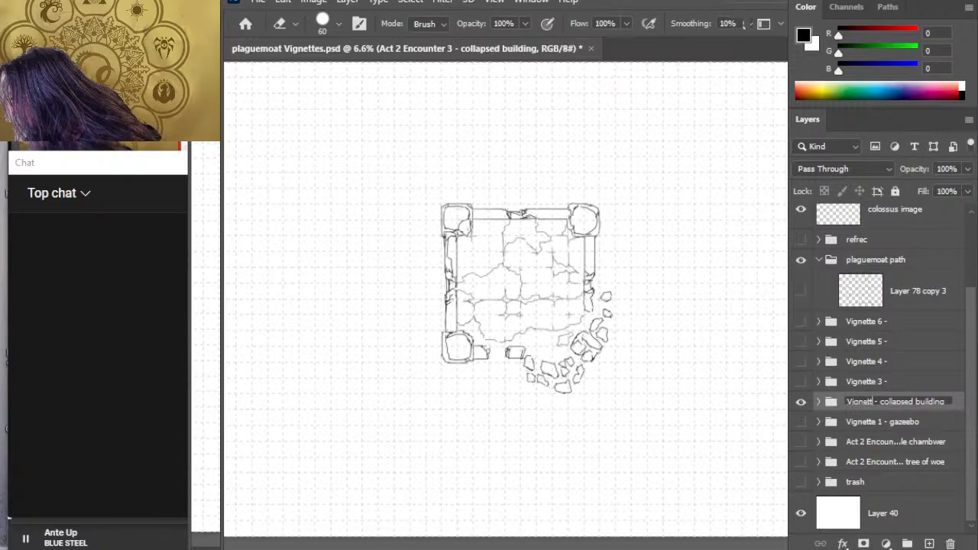
type(" 2")
key("Return")
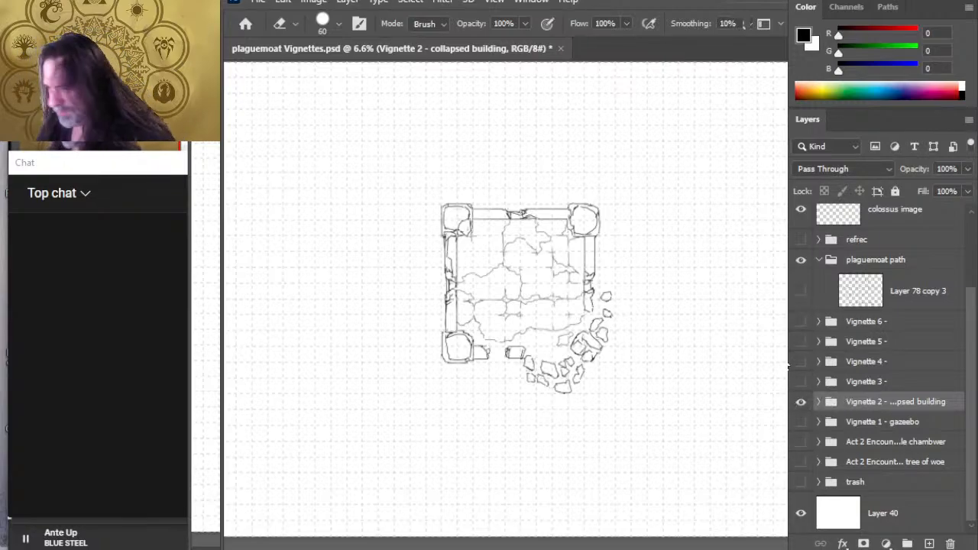
- Hide the Vignette 2 group, preview the gazeebo and Act 2 encounter groups, and leave only the tree of woe drawing shown
left_click(802, 404)
left_click(802, 405)
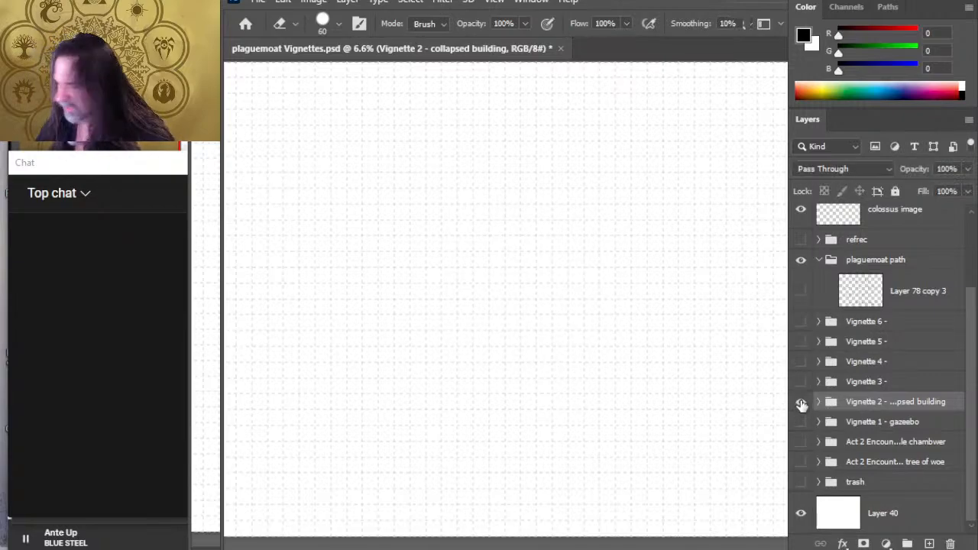
left_click(802, 405)
left_click(801, 402)
left_click(800, 402)
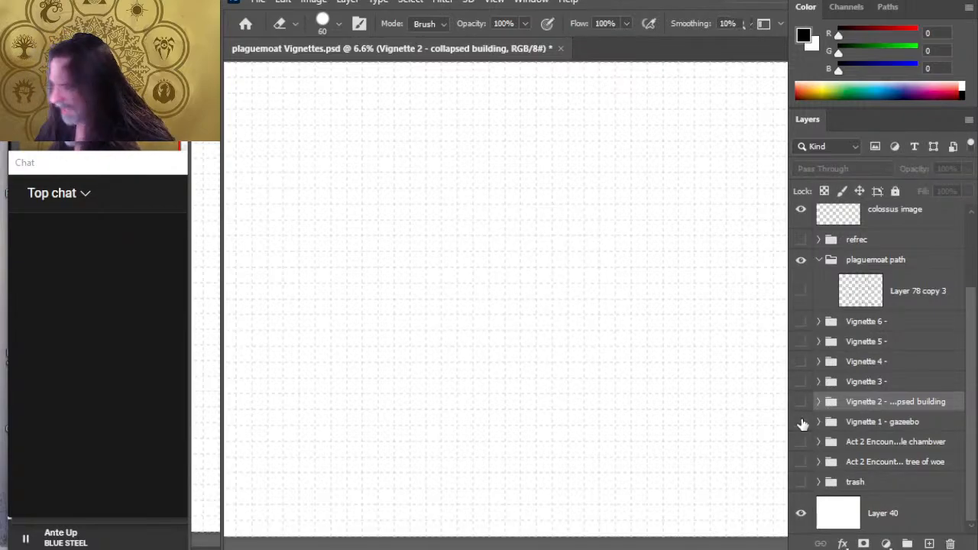
left_click(801, 422)
left_click(801, 421)
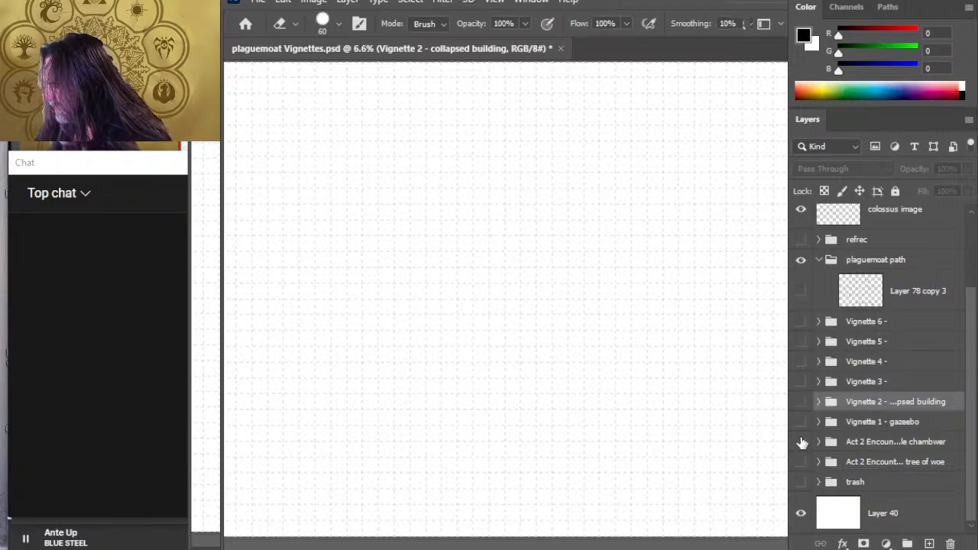
left_click(801, 442)
left_click(800, 441)
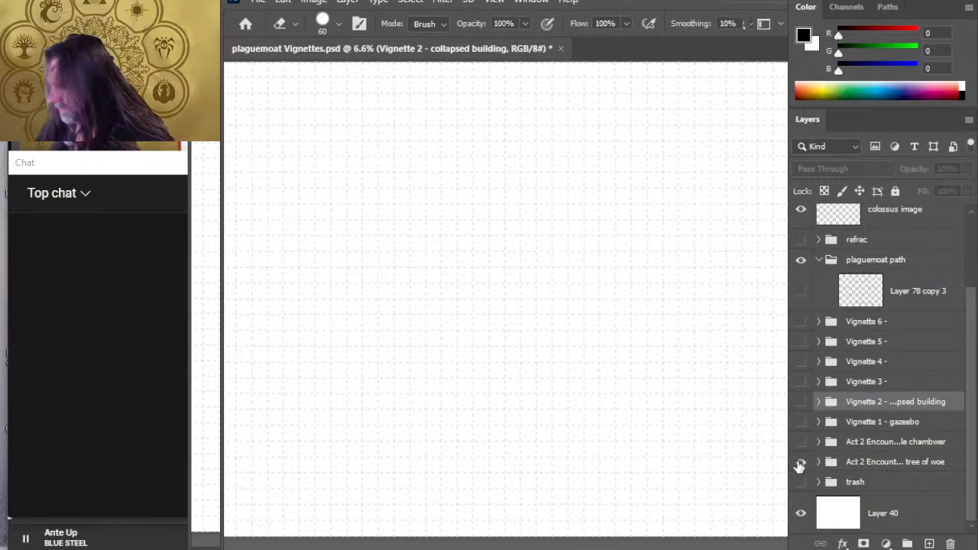
left_click(800, 462)
left_click(800, 461)
left_click(800, 462)
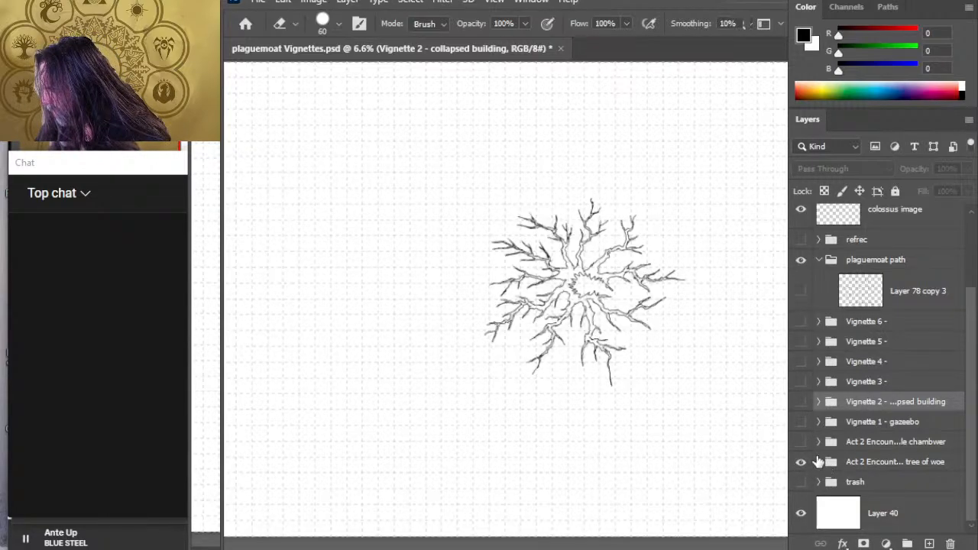
- Check Layers 77 and 76 inside the tree of woe group and add a new layer directly above Layer 75
left_click(818, 461)
scroll(961, 405, "down", 3)
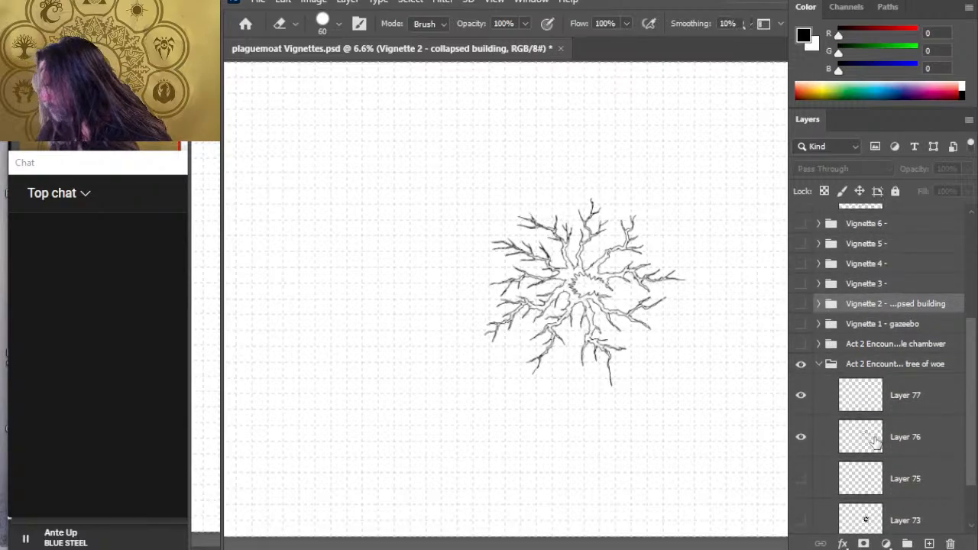
left_click(800, 395)
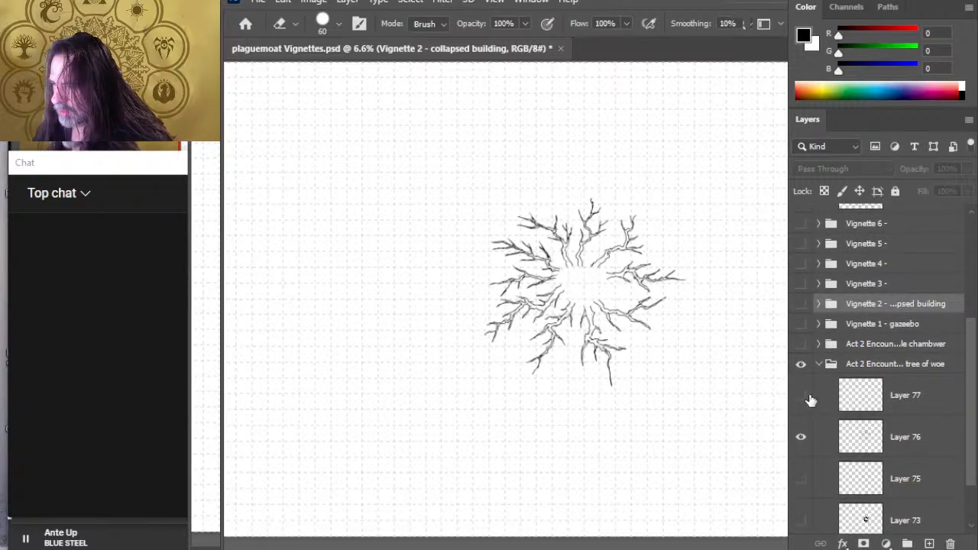
left_click(800, 395)
left_click(800, 437)
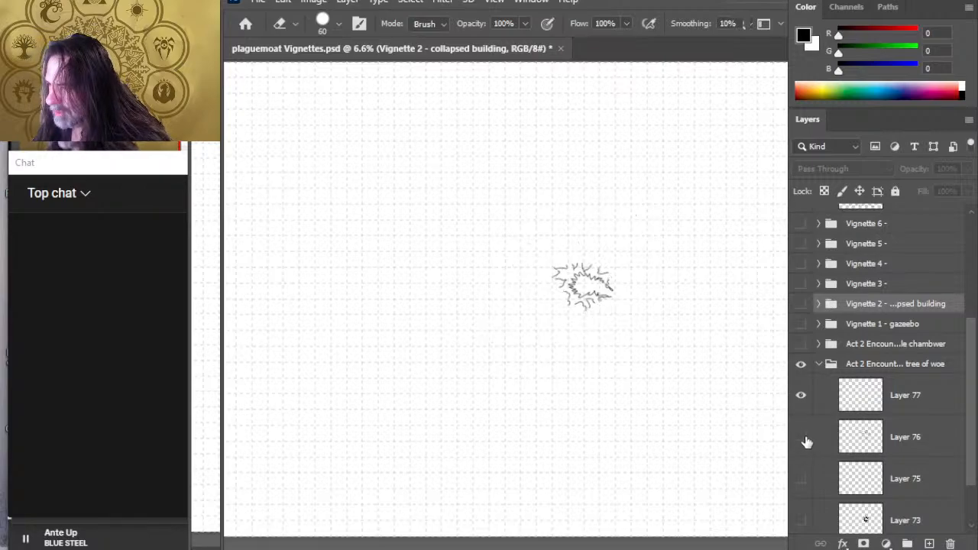
left_click(800, 437)
left_click(903, 440)
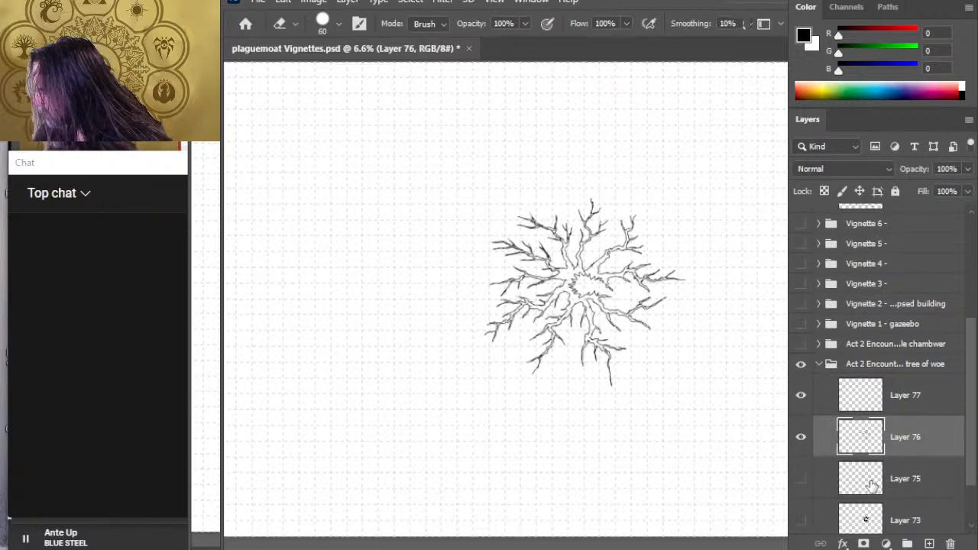
left_click(909, 484)
left_click(929, 543)
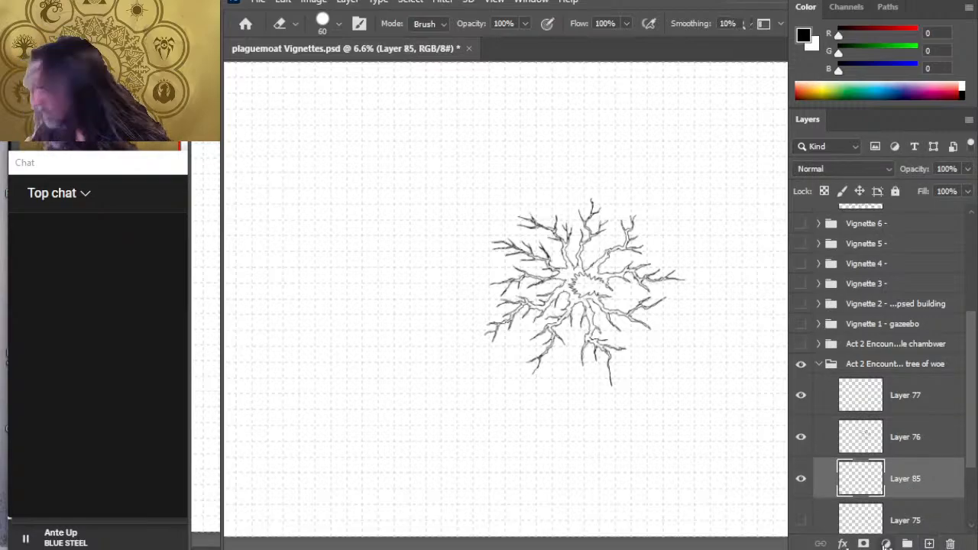
- Paint black shading inside the tree's lower-left branch on Layer 85 with the Brush at size 30
key("z")
left_click_drag(524, 333, 558, 333)
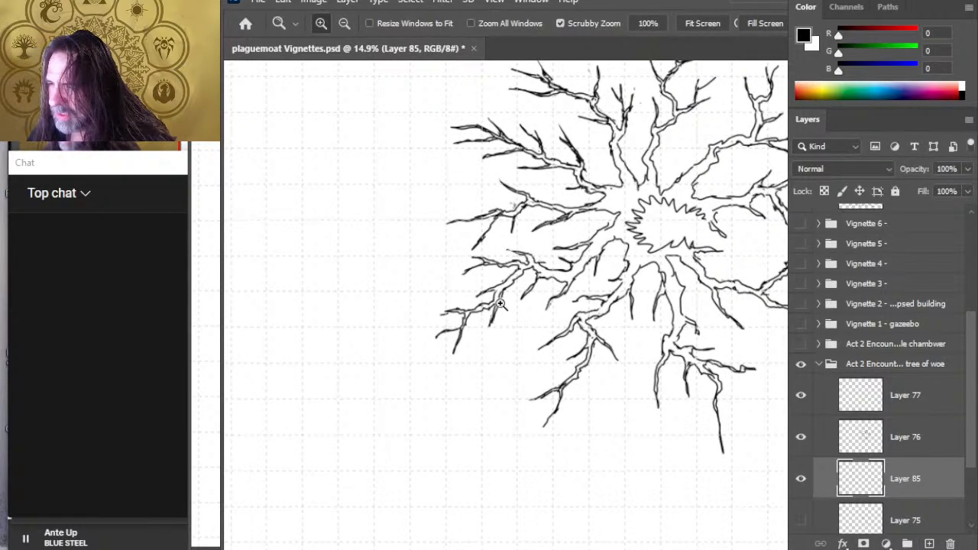
key("b")
key("bracketright")
key("bracketright")
key("bracketright")
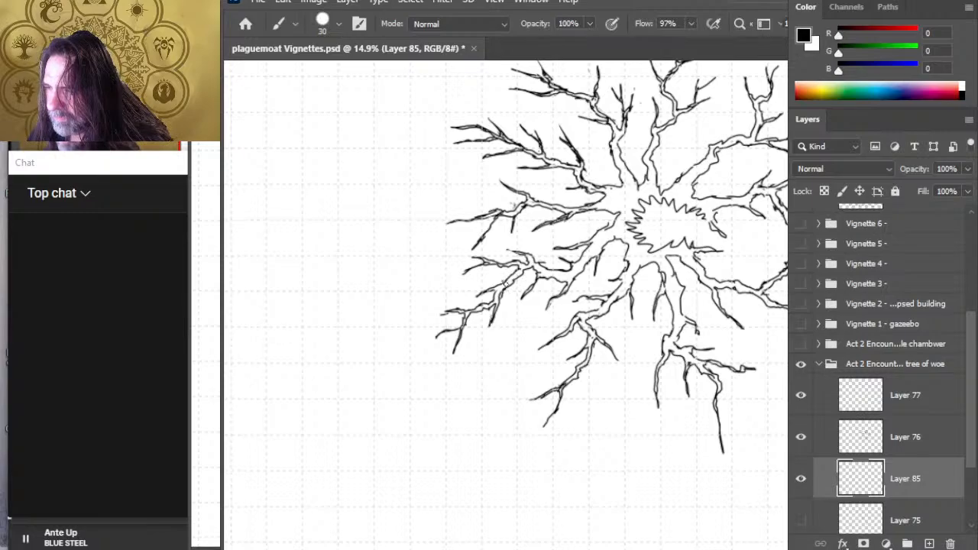
left_click_drag(499, 291, 489, 306)
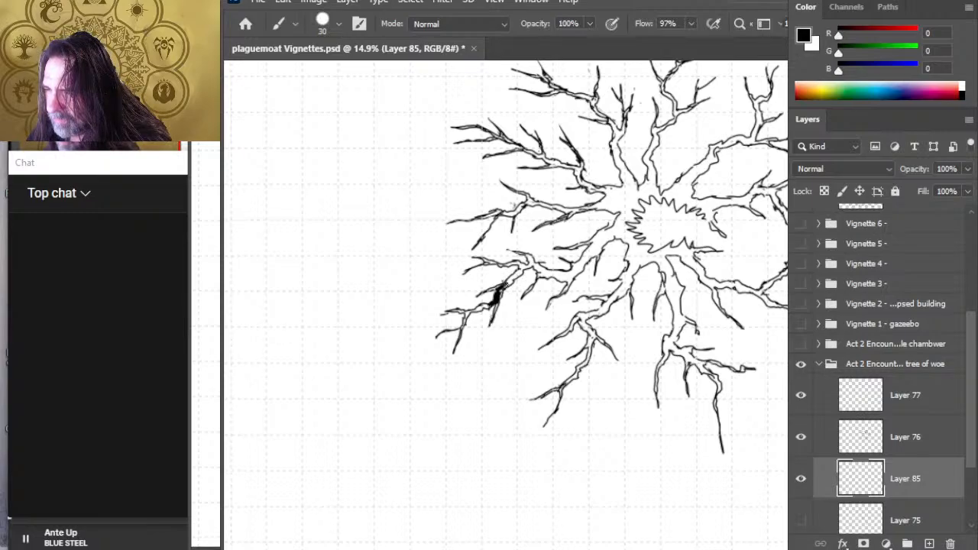
- Blend the new black shading along the lower-left branch with the Smudge tool at size 80 and 56% strength
key("r")
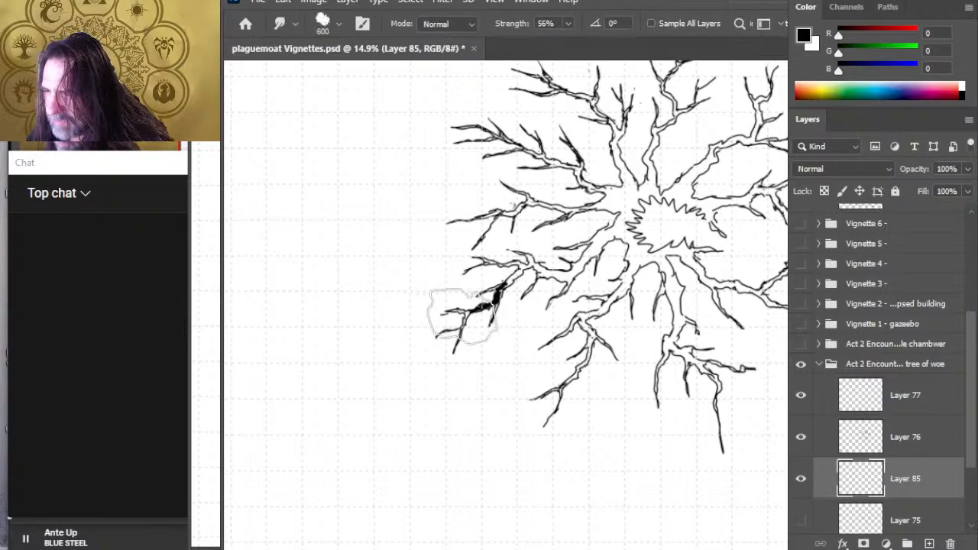
key("bracketleft")
key("bracketleft")
key("bracketleft")
key("bracketleft")
key("bracketleft")
key("bracketleft")
key("bracketleft")
key("bracketleft")
key("bracketleft")
key("bracketleft")
key("bracketleft")
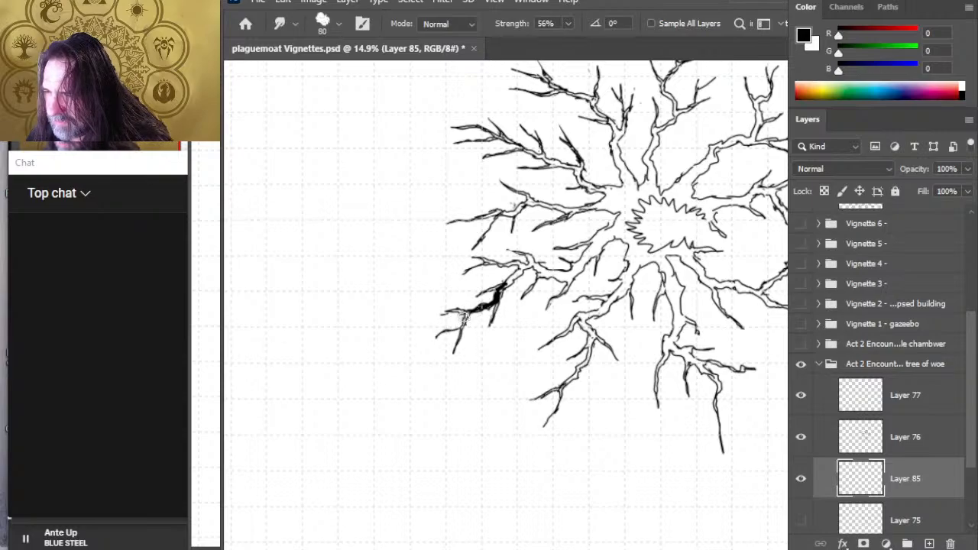
mouse_move(474, 310)
left_mouse_down()
mouse_move(444, 321)
mouse_move(498, 324)
mouse_move(505, 283)
left_mouse_up()
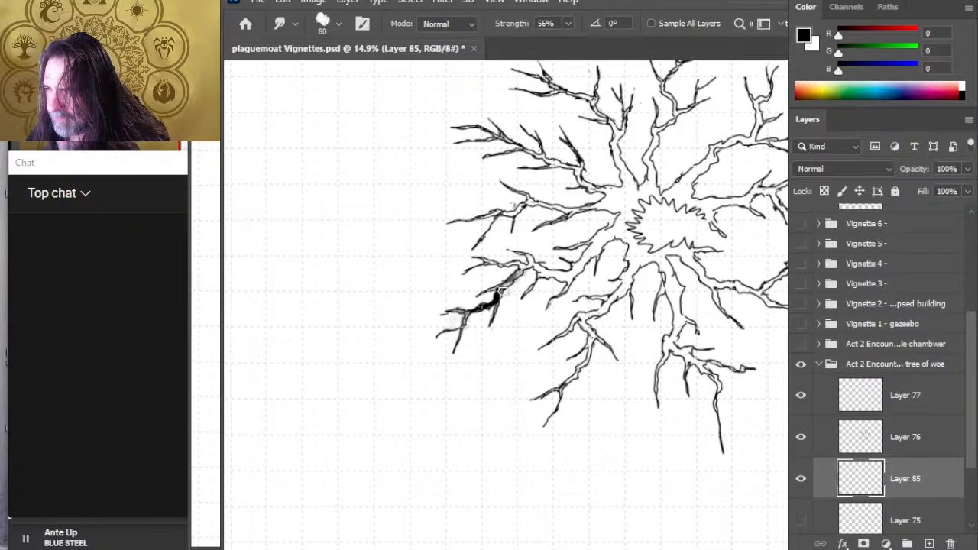
- Extend the shading up to the branch's fork, alternating black Brush strokes at size 30 with smudging at size 60
key("b")
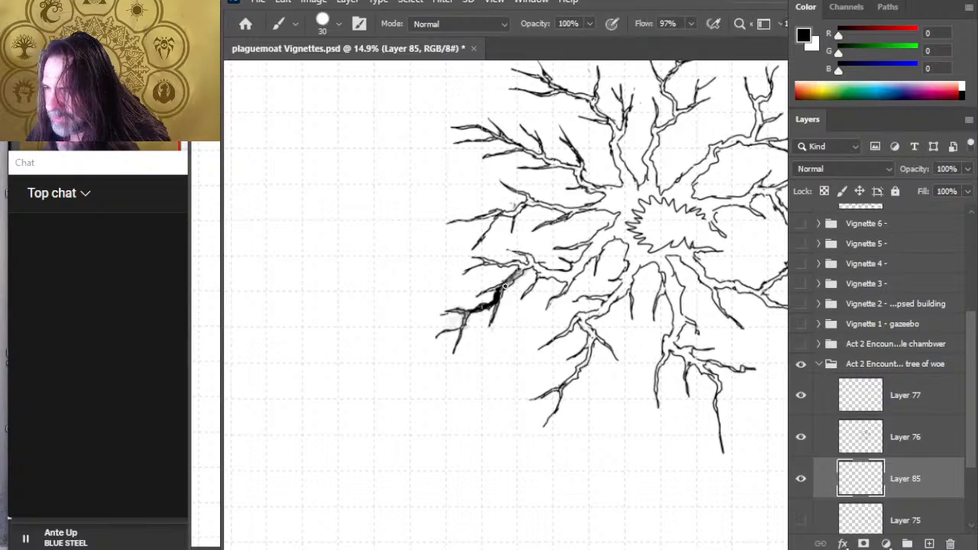
key("r")
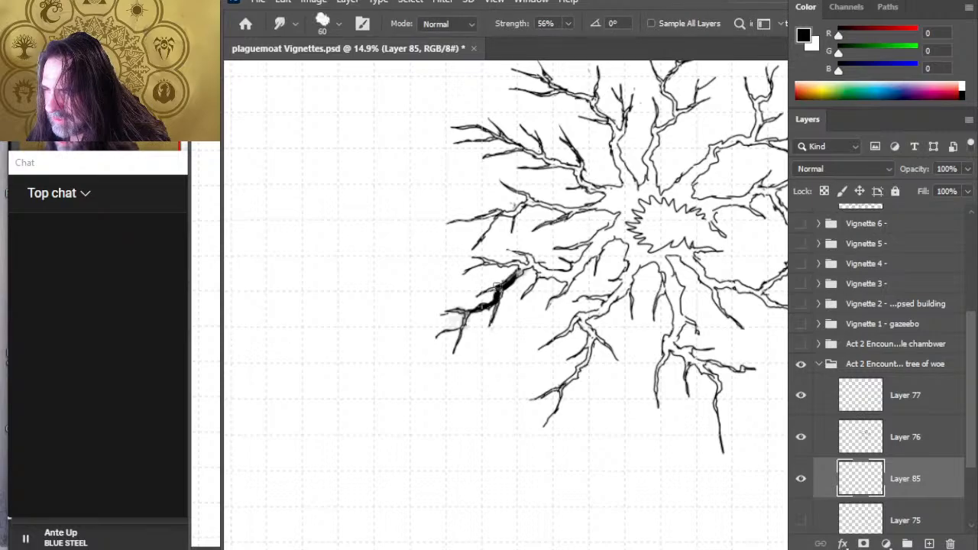
left_click_drag(506, 281, 519, 275)
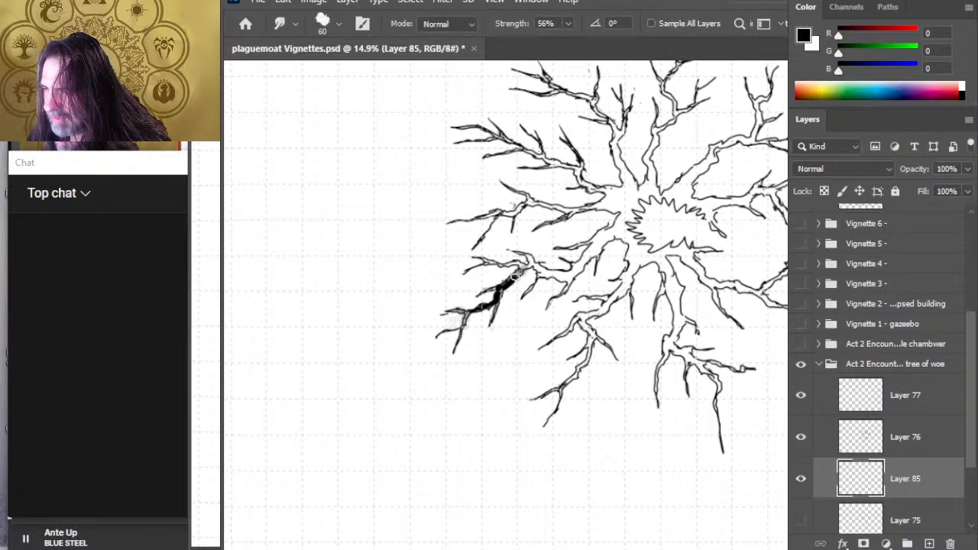
key("b")
key("r")
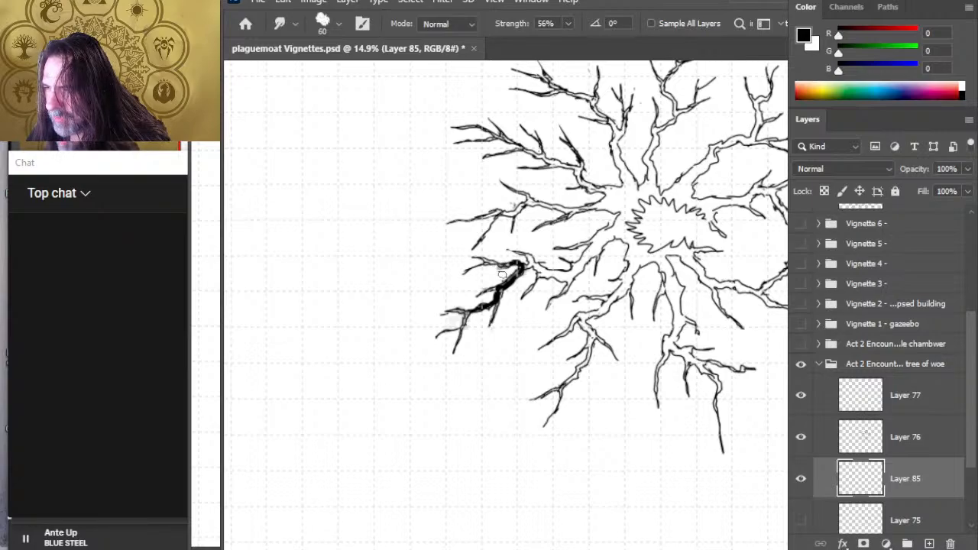
left_click_drag(519, 273, 527, 273)
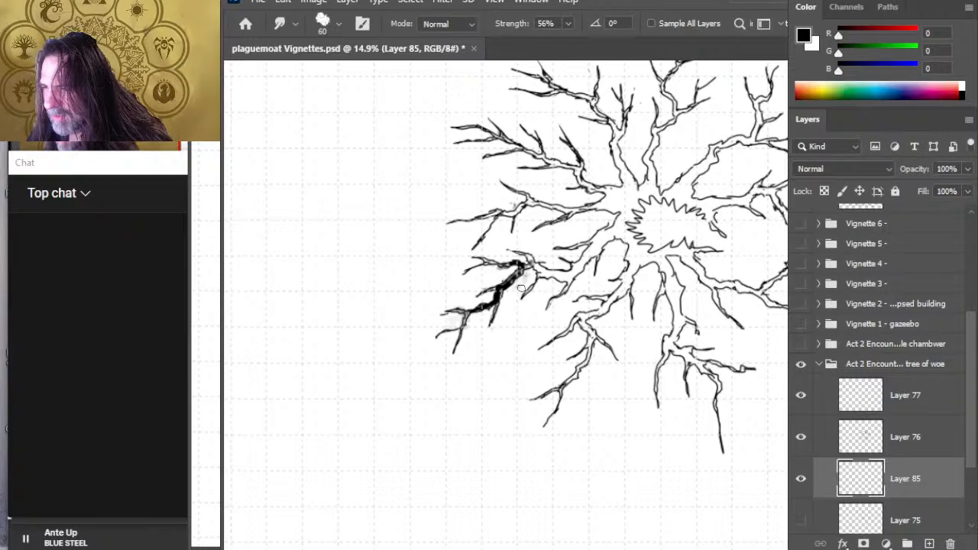
key("b")
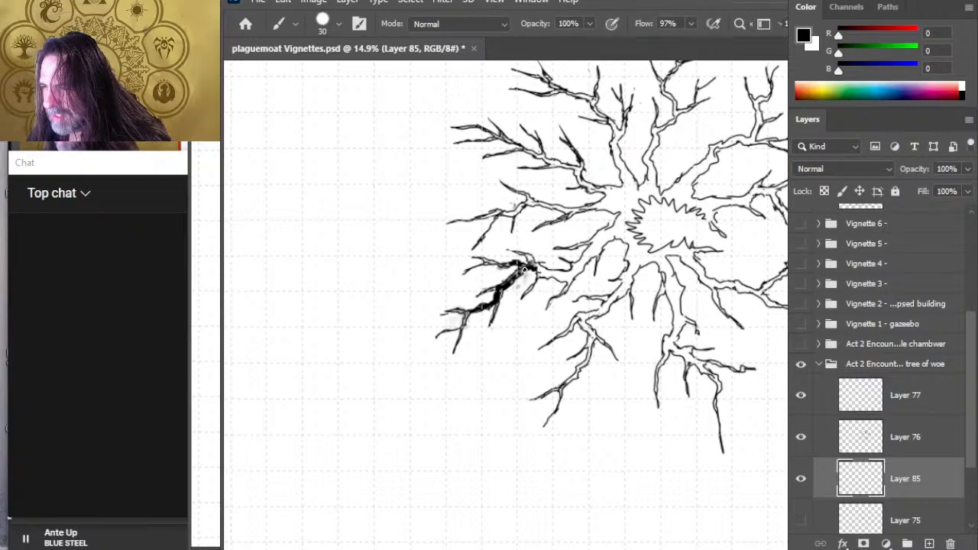
key("r")
mouse_move(531, 259)
left_mouse_down()
mouse_move(524, 251)
mouse_move(557, 275)
mouse_move(530, 292)
left_mouse_up()
key("b")
key("r")
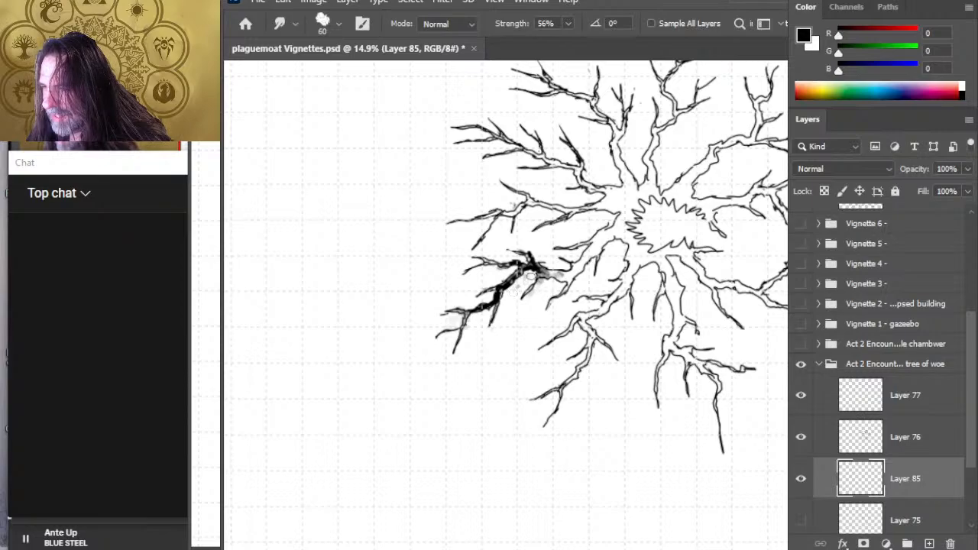
- Paint and smudge black shading from the fork along the thicker part of the branch towards the trunk
key("b")
mouse_move(539, 271)
left_mouse_down()
mouse_move(570, 281)
mouse_move(579, 268)
mouse_move(570, 282)
mouse_move(596, 240)
mouse_move(577, 246)
mouse_move(596, 258)
left_mouse_up()
key("r")
key("b")
key("r")
key("b")
key("r")
key("b")
key("r")
key("b")
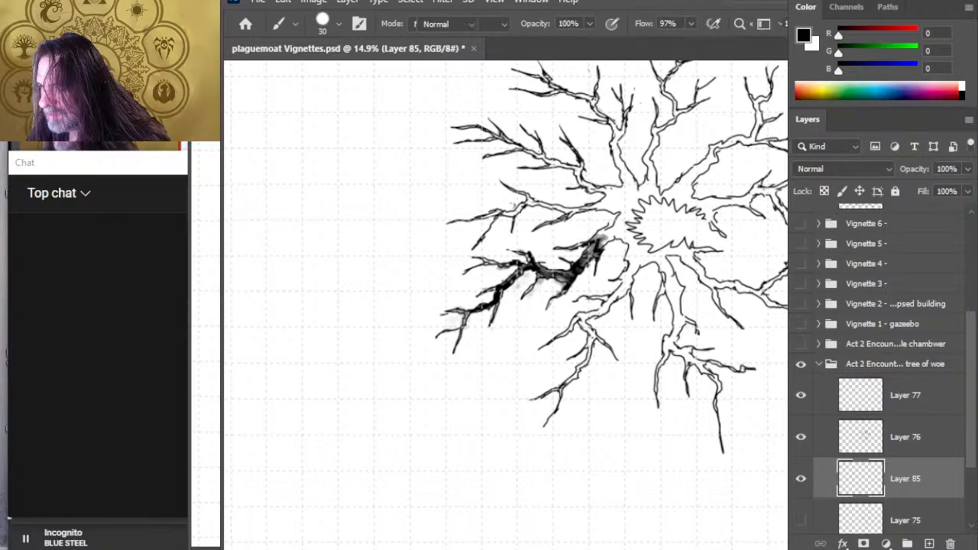
- Extend the lower-left branch's shading to the trunk edge, alternating black Brush strokes at size 30 with smudging at size 60
key("r")
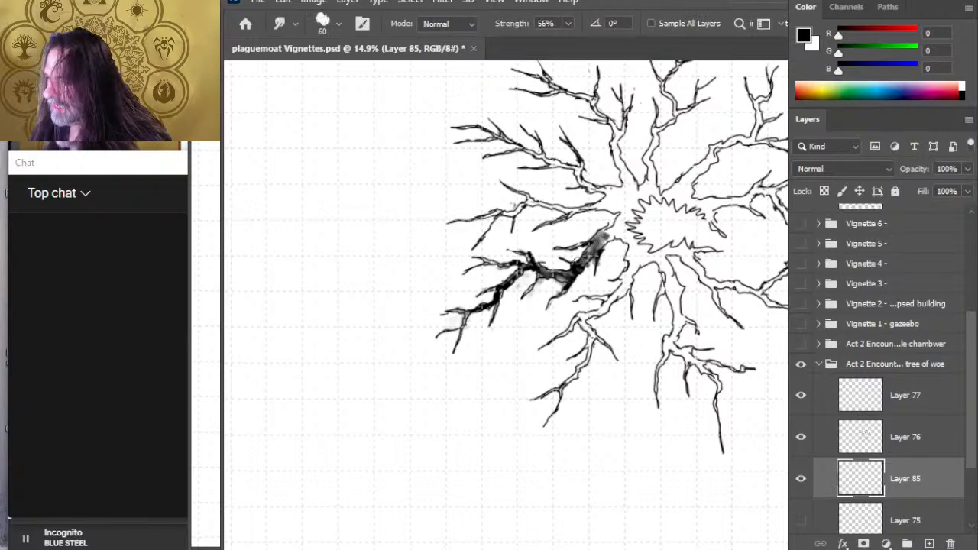
key("b")
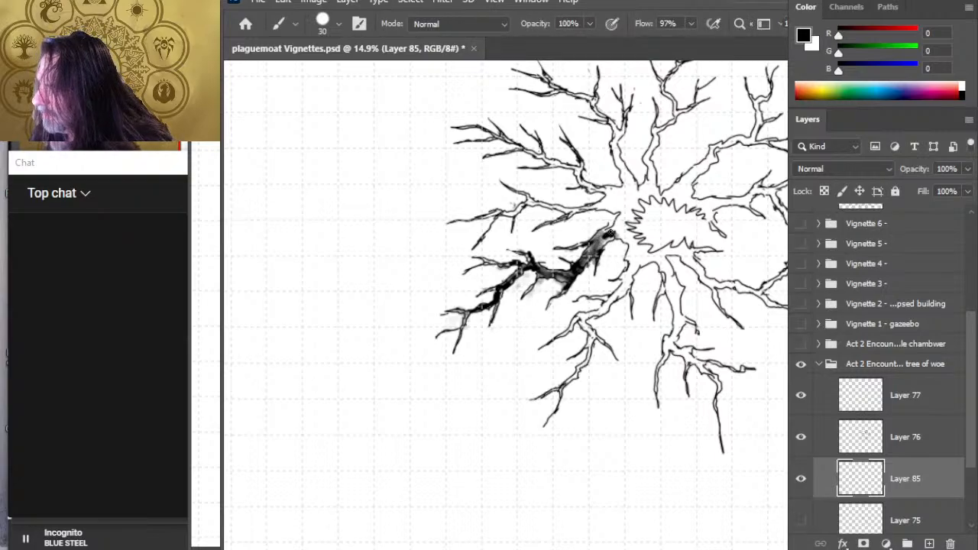
key("r")
mouse_move(605, 238)
left_mouse_down()
mouse_move(573, 255)
mouse_move(624, 240)
left_mouse_up()
key("b")
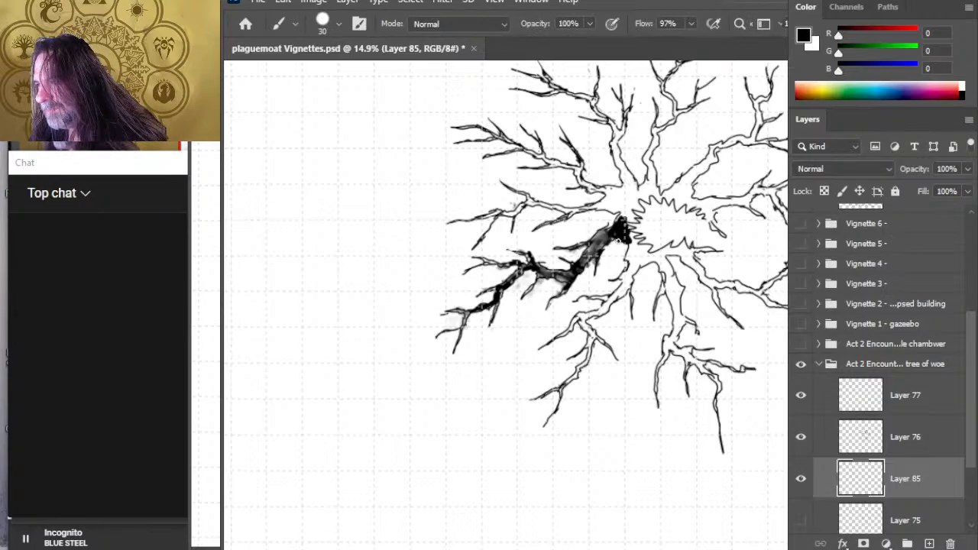
- Paint solid black along the trunk's jagged left rim, from the lower-left root up to the upper-left branch bases
left_click_drag(620, 238, 641, 251)
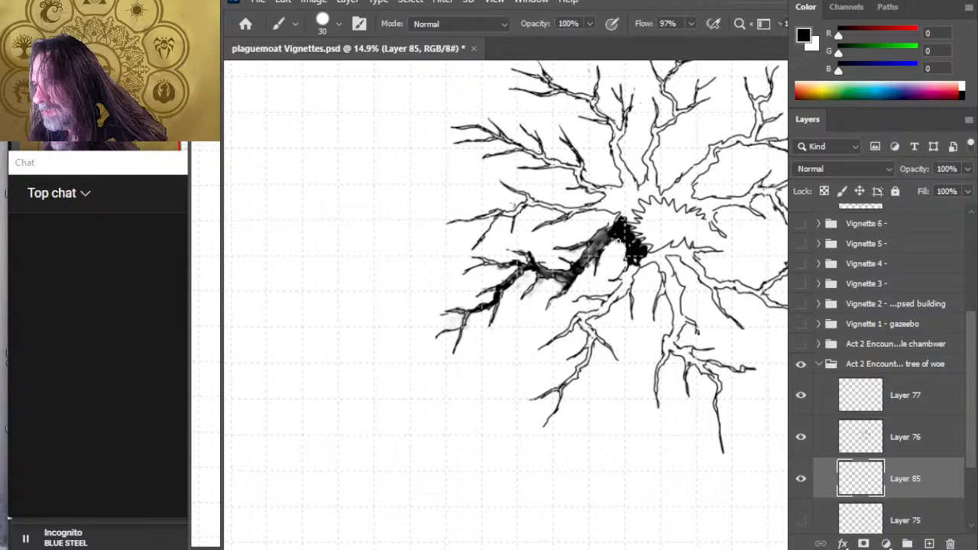
left_click_drag(624, 216, 616, 203)
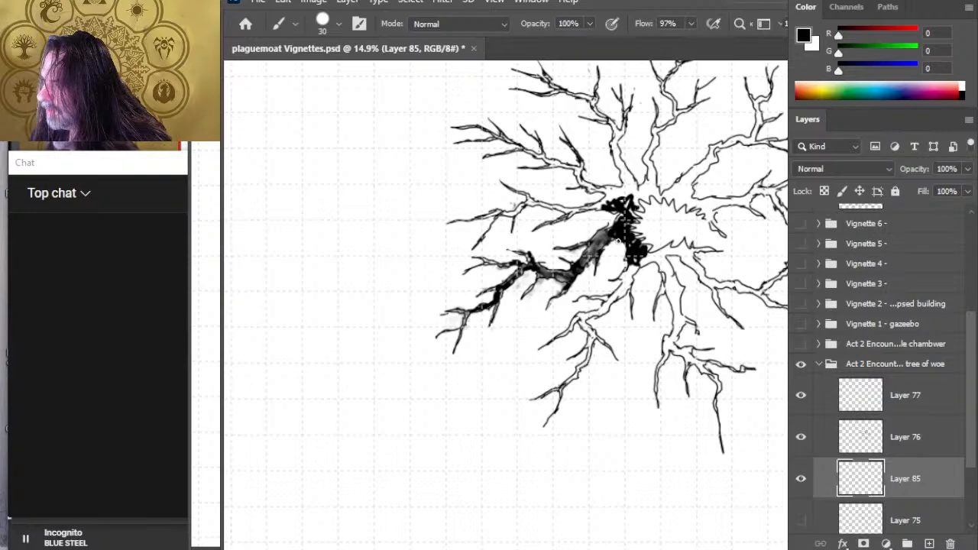
mouse_move(633, 197)
left_mouse_down()
mouse_move(633, 182)
mouse_move(620, 191)
mouse_move(633, 192)
mouse_move(616, 191)
mouse_move(639, 199)
mouse_move(599, 207)
mouse_move(621, 206)
mouse_move(635, 255)
mouse_move(623, 227)
mouse_move(638, 215)
mouse_move(623, 204)
mouse_move(634, 182)
mouse_move(594, 189)
mouse_move(631, 196)
mouse_move(625, 180)
mouse_move(611, 192)
mouse_move(581, 184)
mouse_move(611, 217)
mouse_move(590, 213)
left_mouse_up()
- Smudge and repaint the black on the trunk's upper-left side, spreading it into the bases of the adjoining left branches
key("r")
key("b")
key("r")
key("b")
key("r")
key("b")
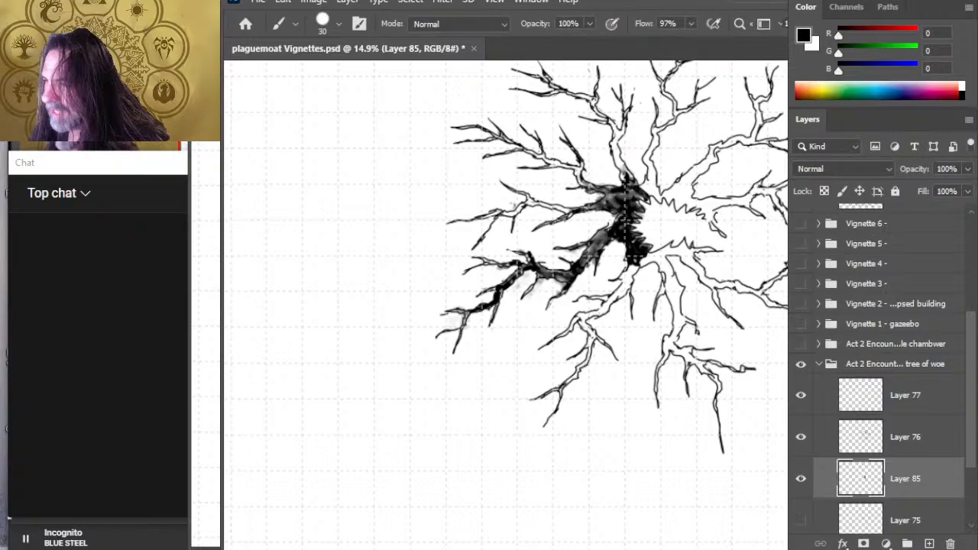
- Shade the base of the branch below the trunk's lower-left rim with black strokes and smudge it down the branch
key("r")
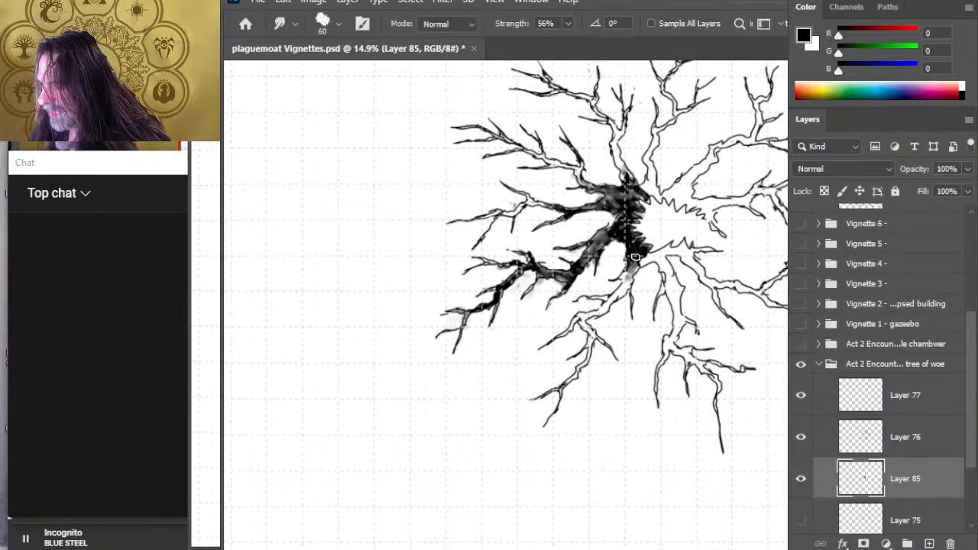
key("b")
left_click_drag(628, 280, 628, 267)
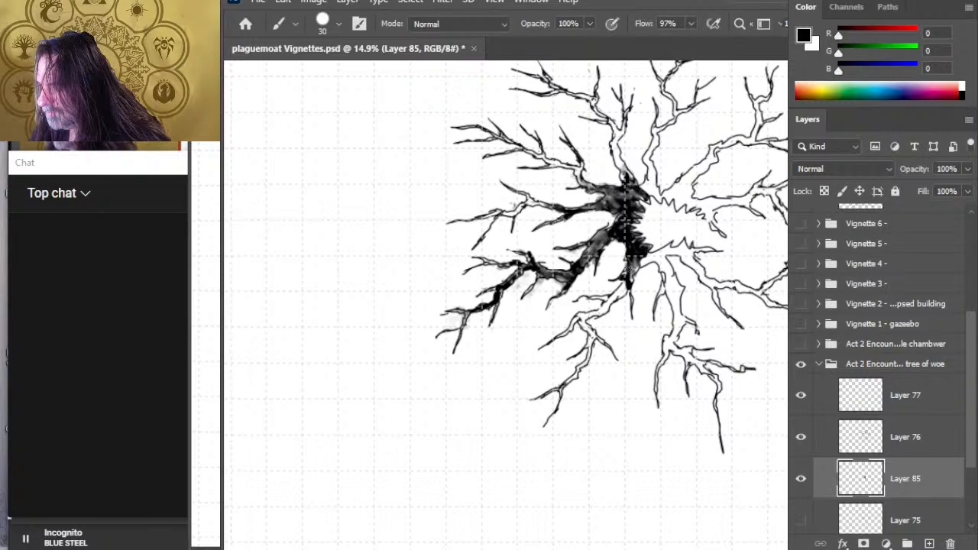
key("r")
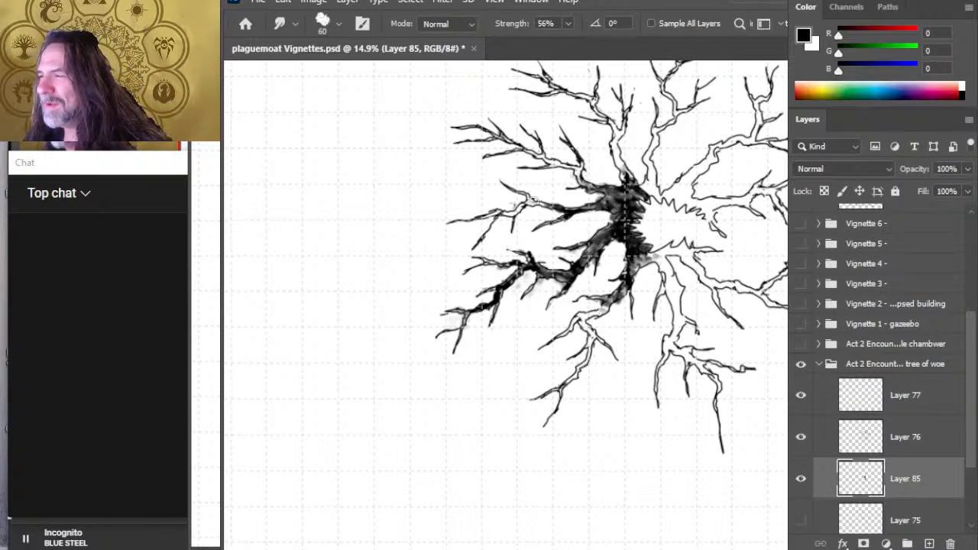
- Paint black at the middle-left branch's fork with the Brush at size 15 and smudge it along the offshoots
key("b")
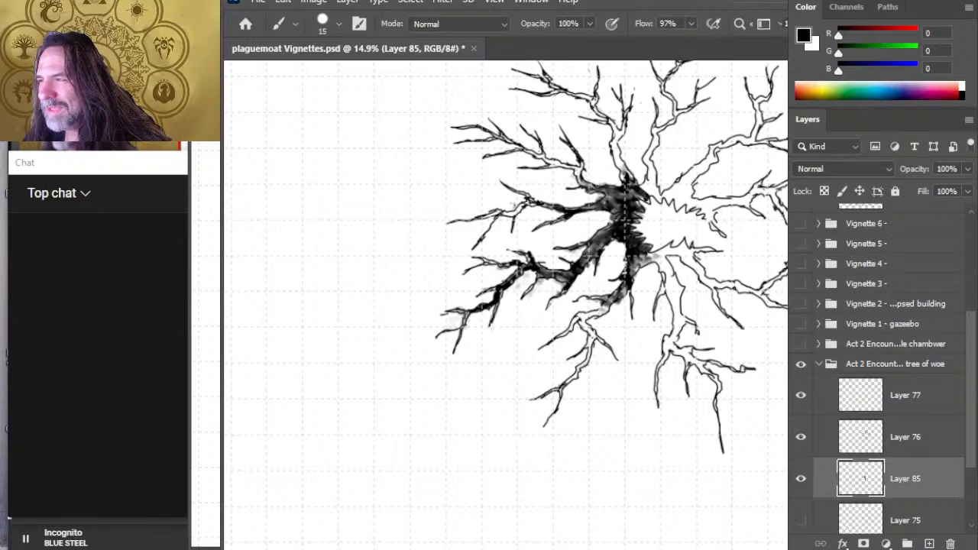
left_click_drag(534, 203, 527, 200)
key("r")
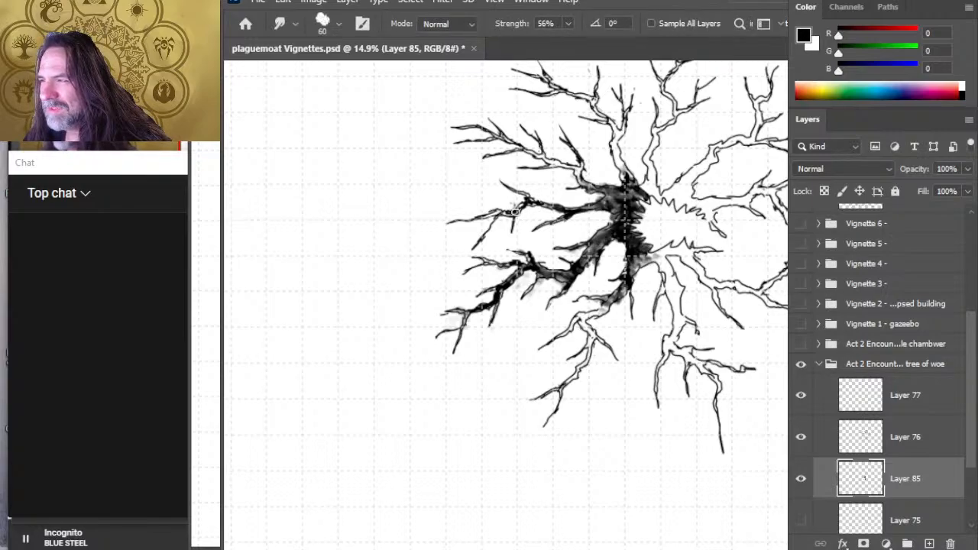
mouse_move(535, 203)
left_mouse_down()
mouse_move(525, 201)
mouse_move(556, 224)
left_mouse_up()
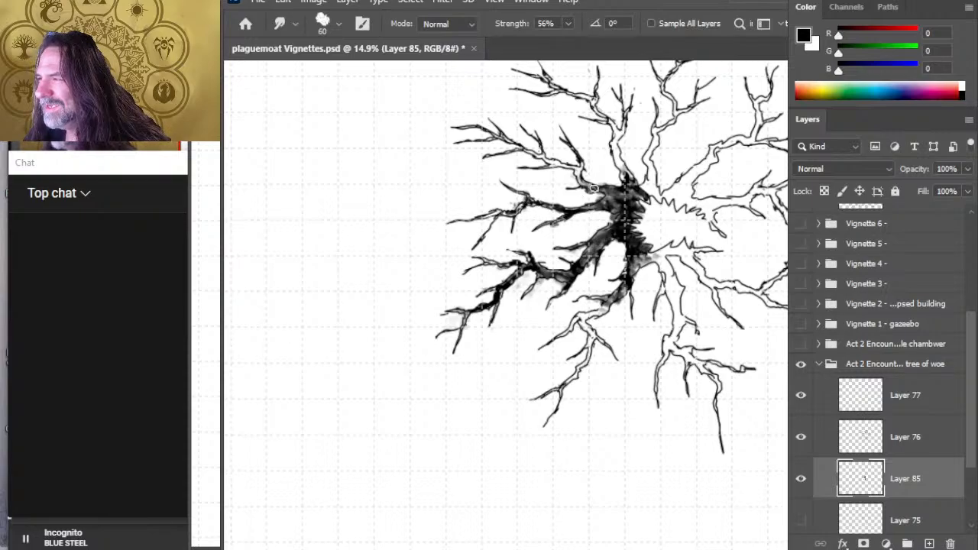
- Shade the bend and first fork of the upper-left branch with black Brush strokes at size 15, then smudge them outward
key("b")
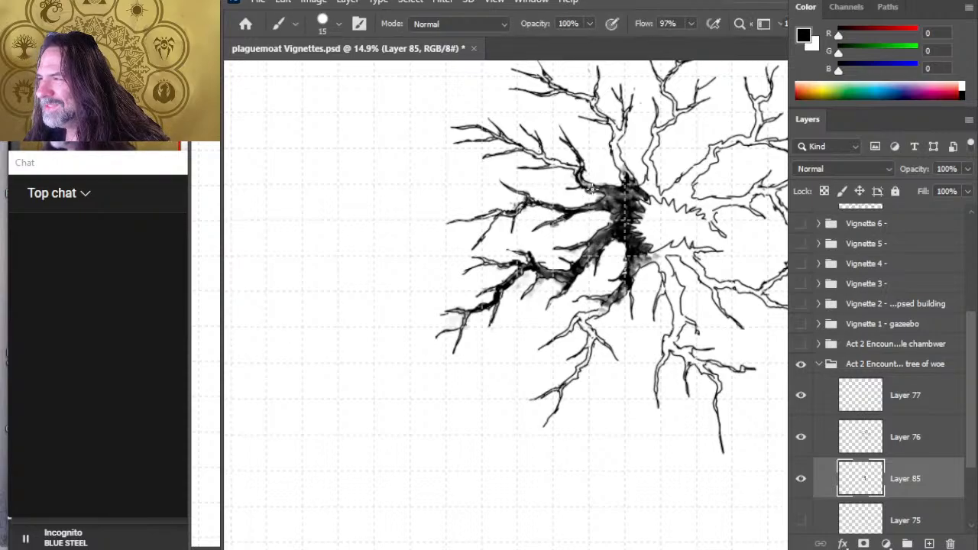
left_click_drag(582, 176, 565, 165)
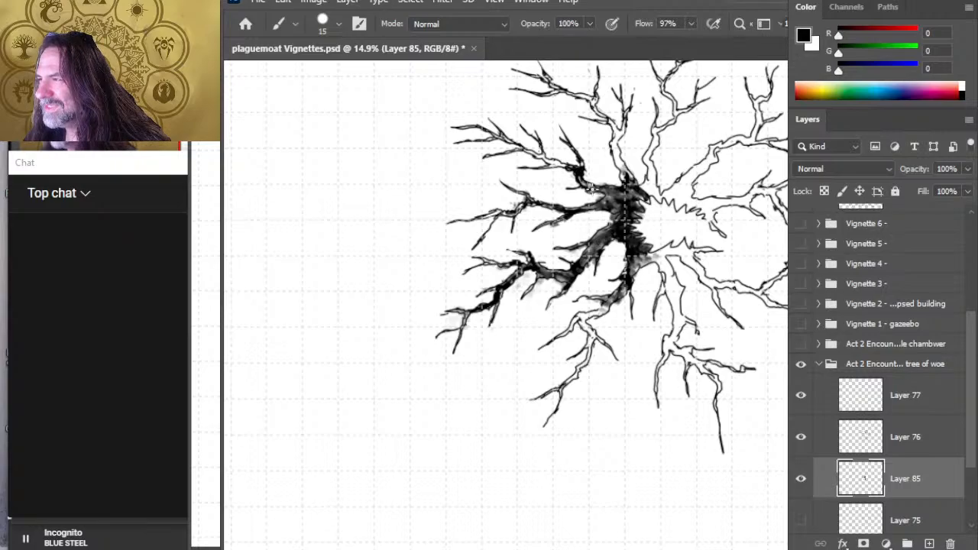
key("r")
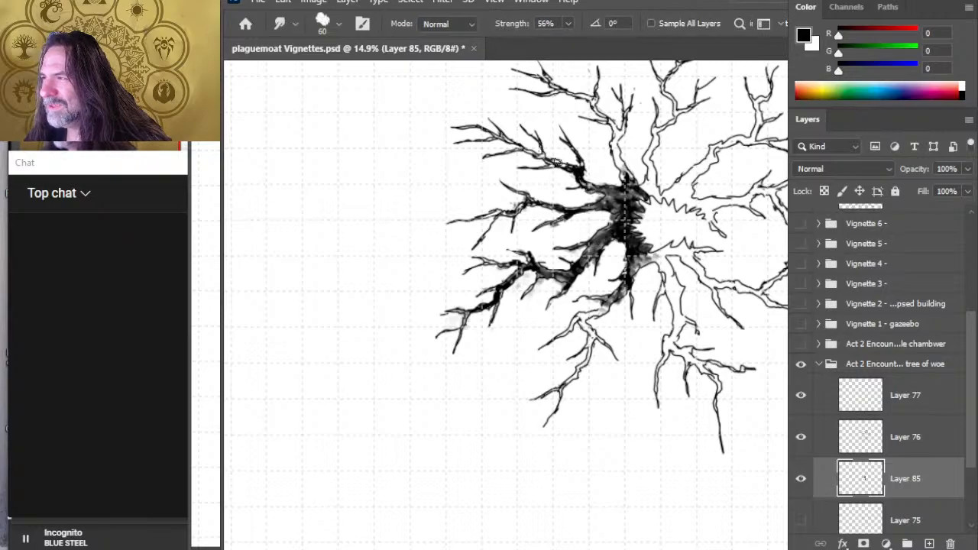
left_click_drag(585, 171, 550, 164)
- Continue the black shading along the upper-left branch to its outer twigs, alternating Brush at size 15 and Smudge at size 60
key("b")
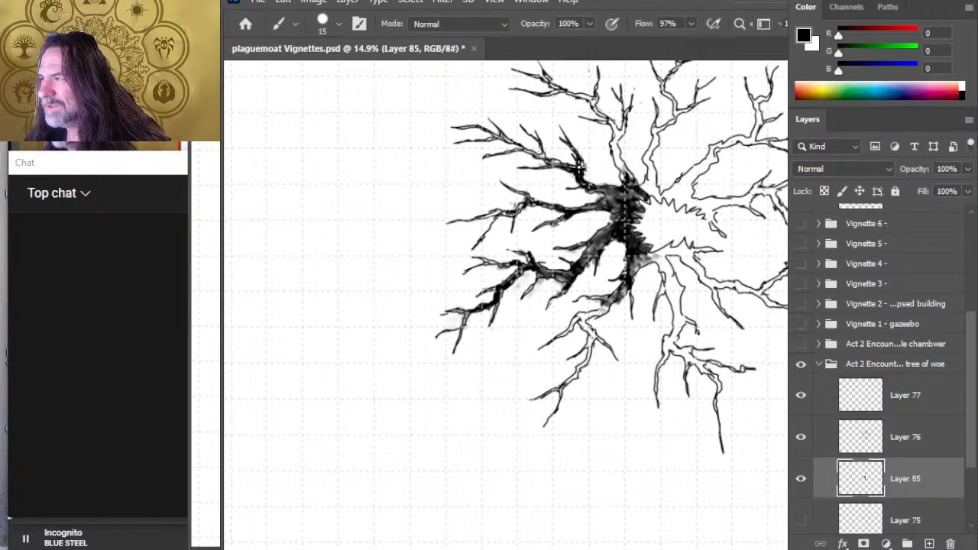
key("r")
key("b")
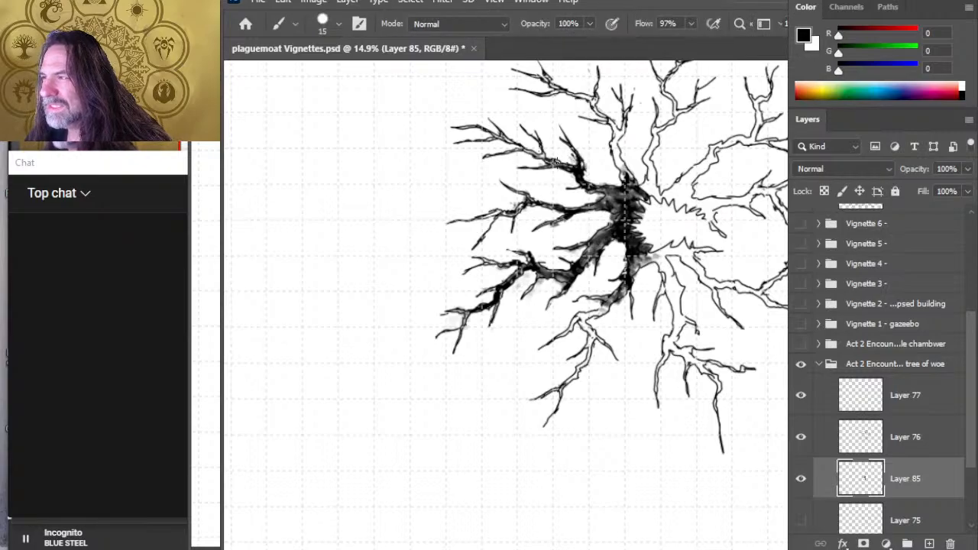
left_click_drag(532, 155, 501, 136)
key("r")
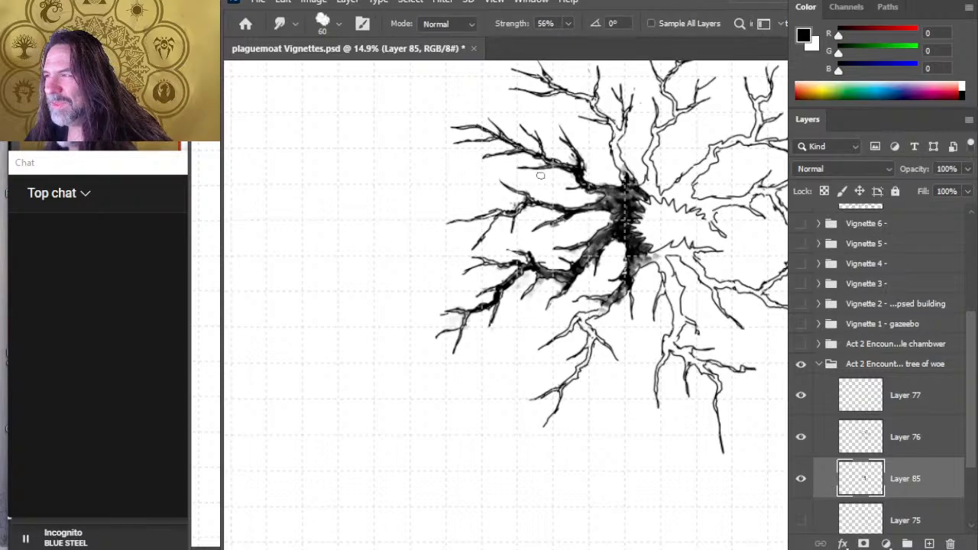
key("b")
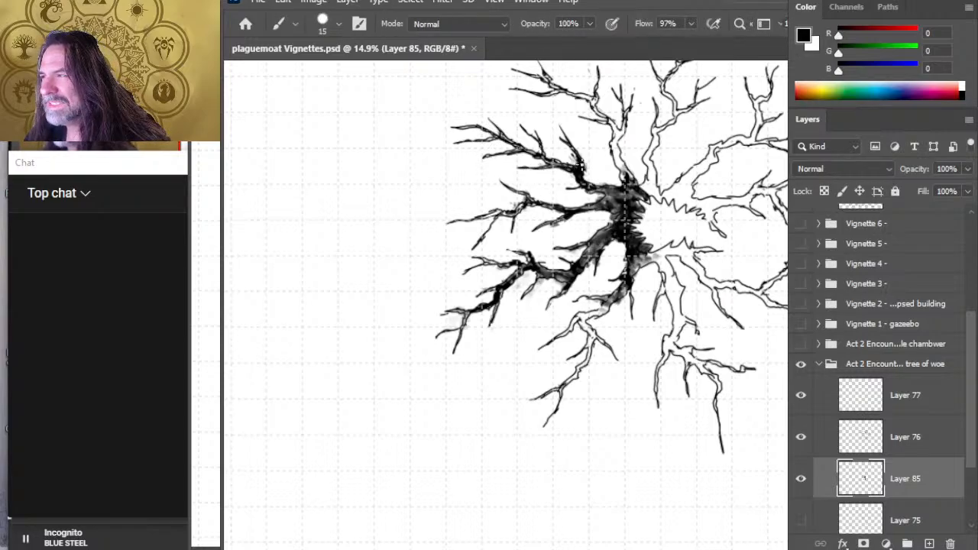
key("r")
- Paint black at the base of the first upward branch and smudge it up the branch and across the trunk's top rim
key("b")
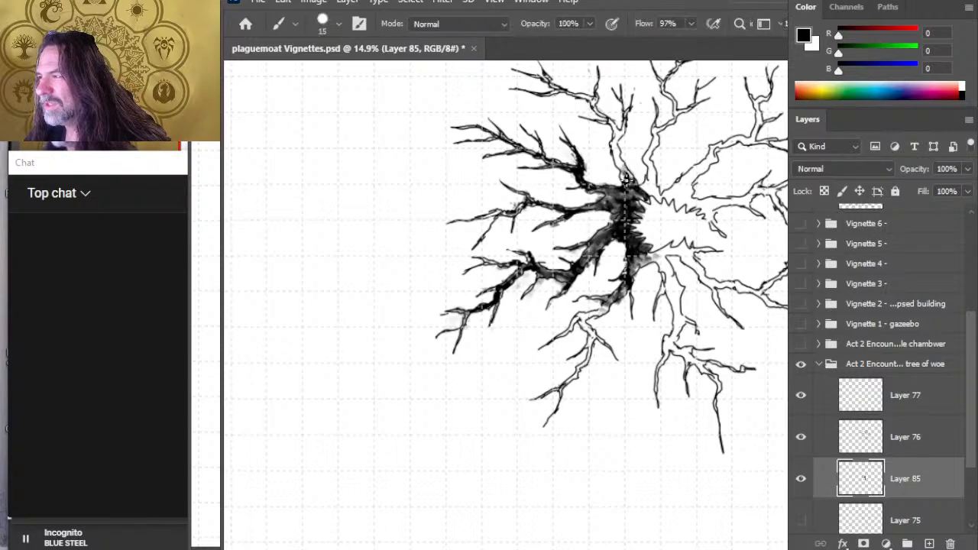
left_click_drag(627, 180, 629, 180)
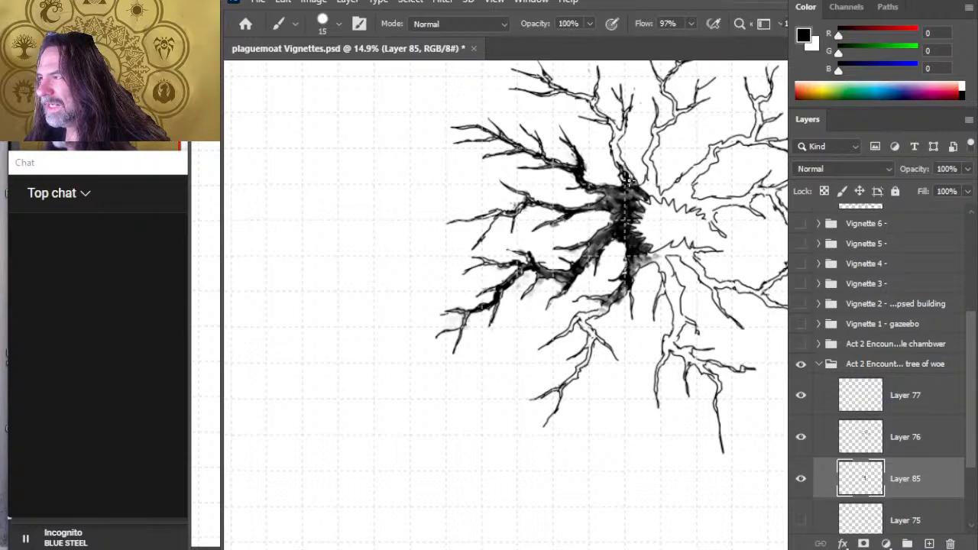
key("r")
mouse_move(629, 177)
left_mouse_down()
mouse_move(614, 153)
mouse_move(632, 193)
mouse_move(642, 190)
left_mouse_up()
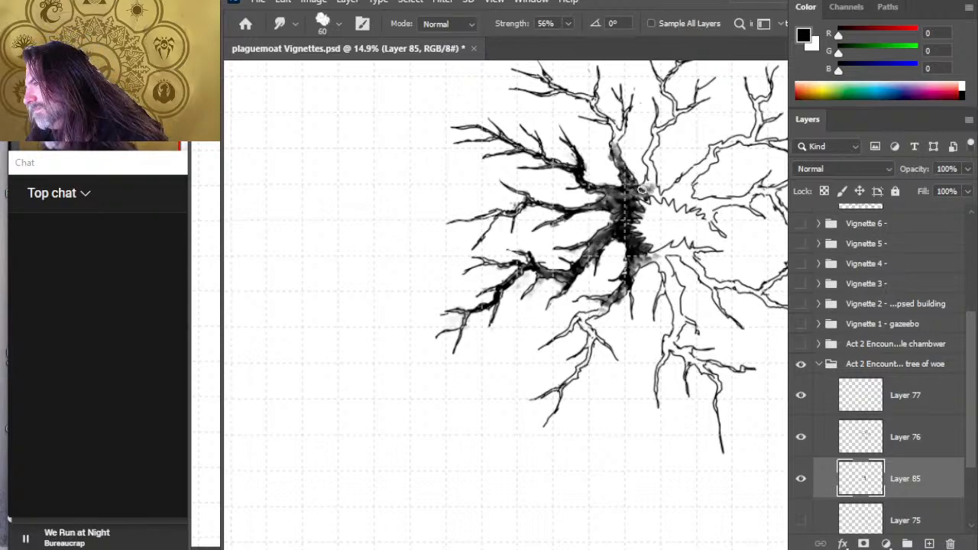
- Shade the trunk's top rim, the first upward branch up to its fork and the neighbouring upward branch's base
key("b")
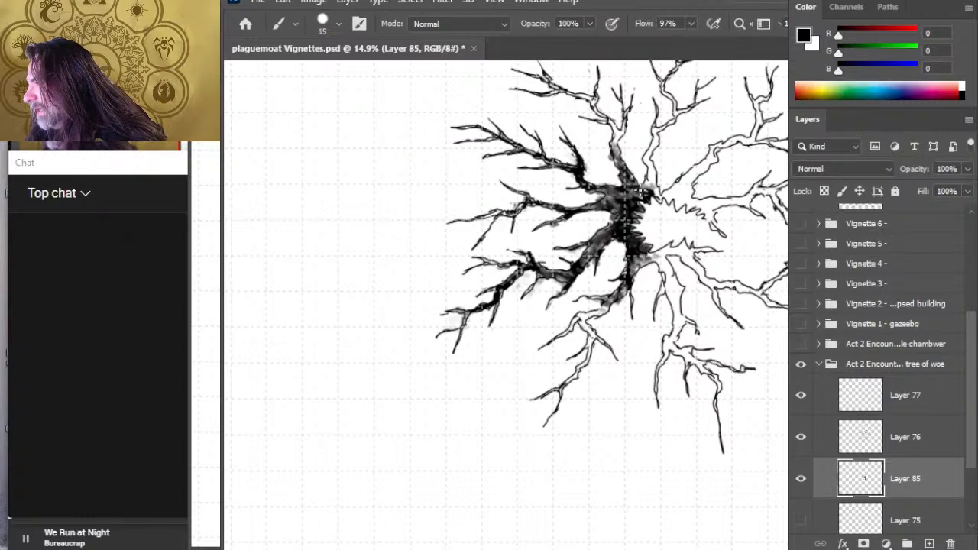
mouse_move(641, 190)
left_mouse_down()
mouse_move(656, 190)
mouse_move(646, 151)
mouse_move(615, 145)
mouse_move(617, 134)
left_mouse_up()
key("r")
key("b")
key("r")
key("b")
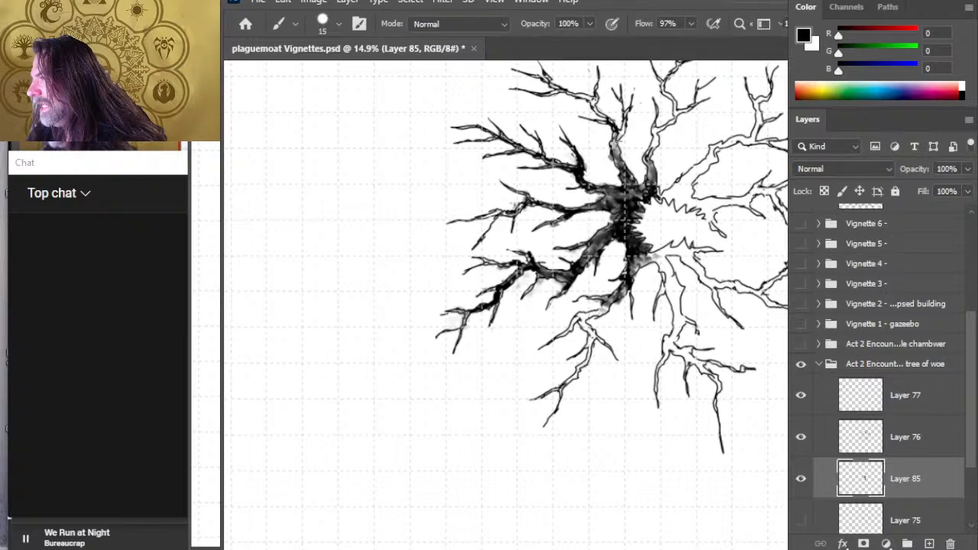
- Paint and smudge black shading from the first upward branch's fork out along its left offshoot to the twigs
key("r")
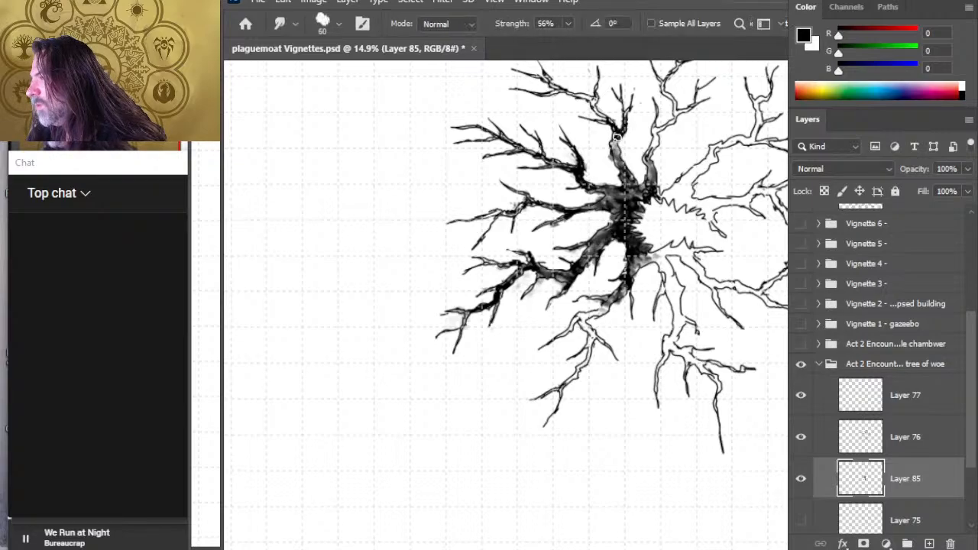
mouse_move(617, 136)
left_mouse_down()
mouse_move(615, 153)
mouse_move(620, 134)
mouse_move(593, 107)
left_mouse_up()
key("b")
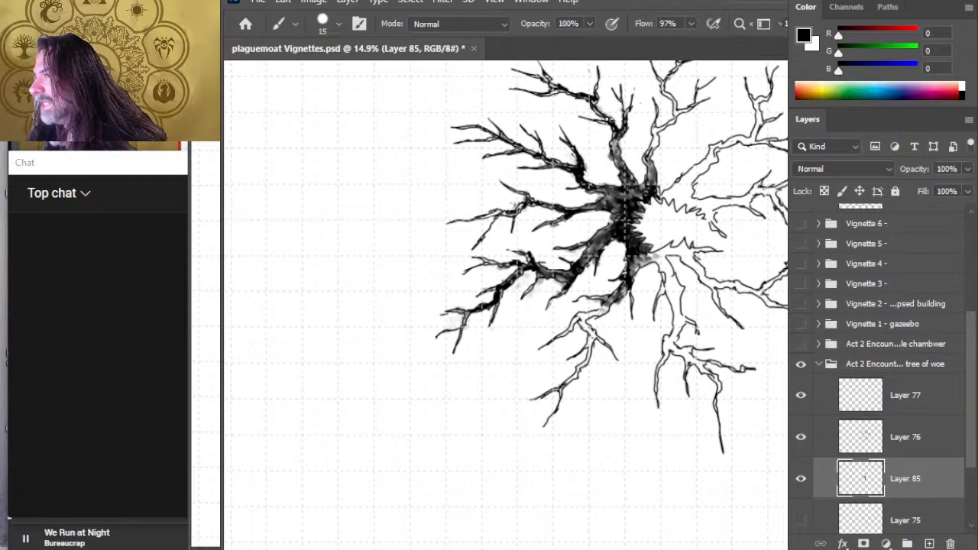
key("r")
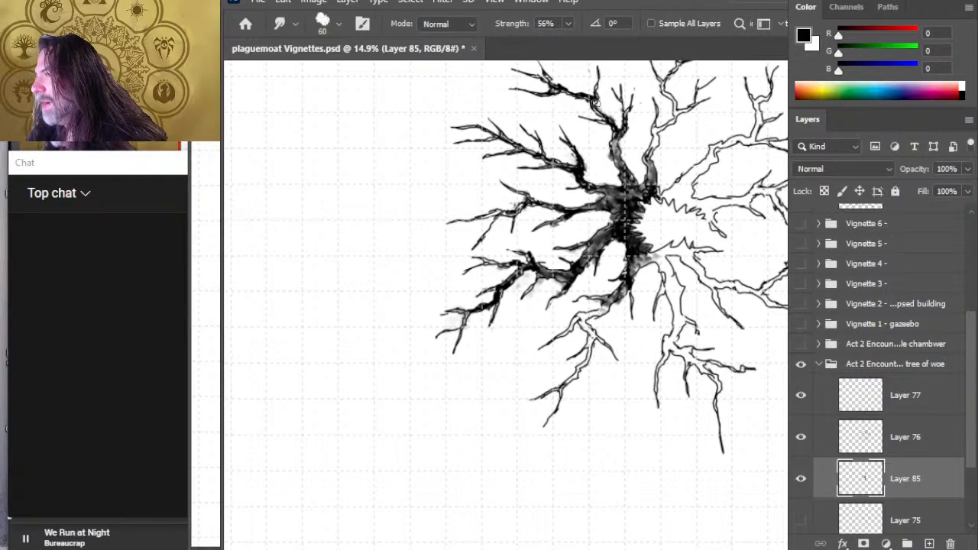
left_click_drag(599, 112, 588, 78)
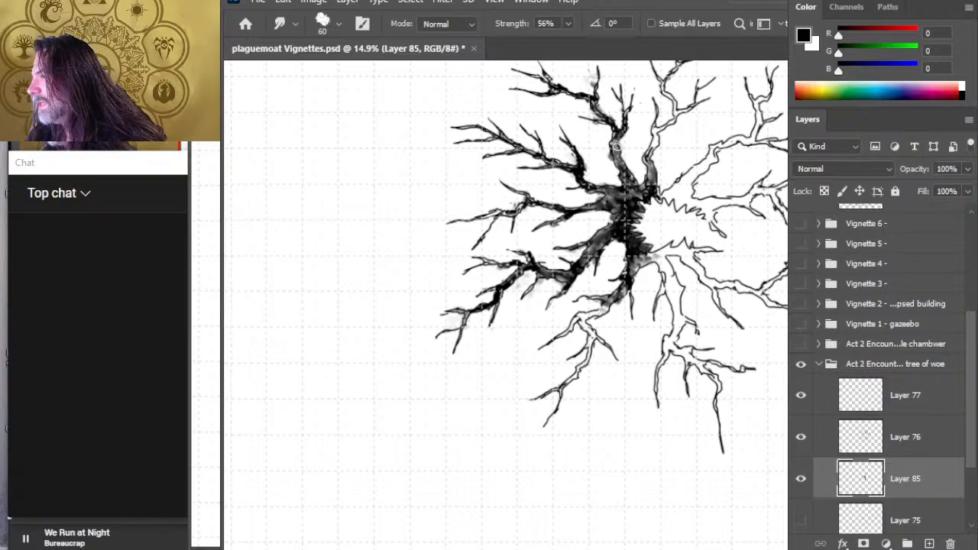
- Shade the second upward branch up to its fork, alternating black Brush strokes at size 15 with smudging at size 60
key("b")
left_click_drag(623, 210, 578, 241)
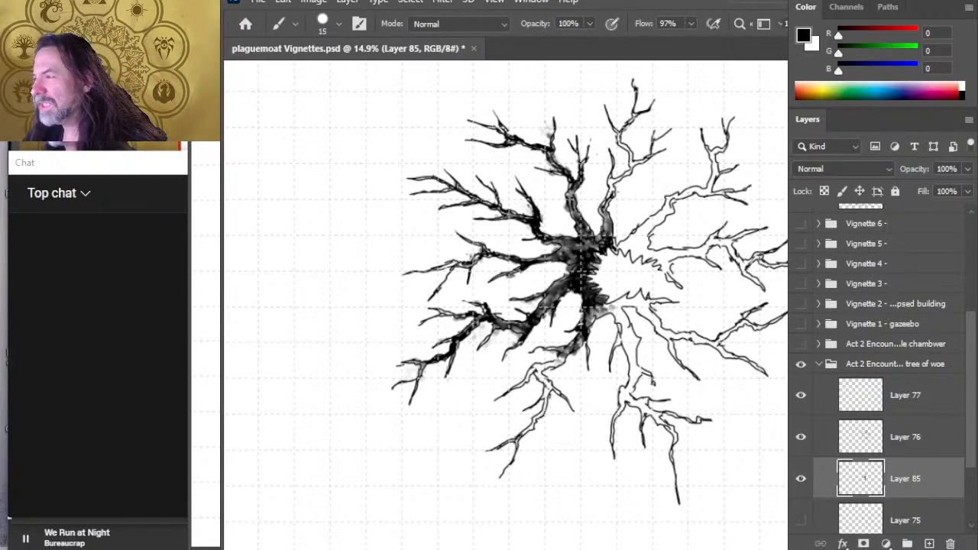
key("r")
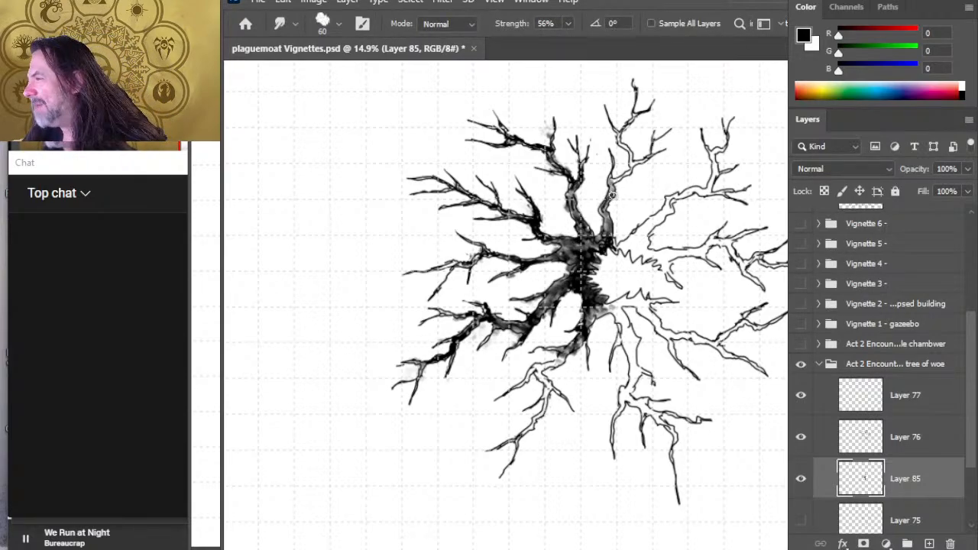
key("b")
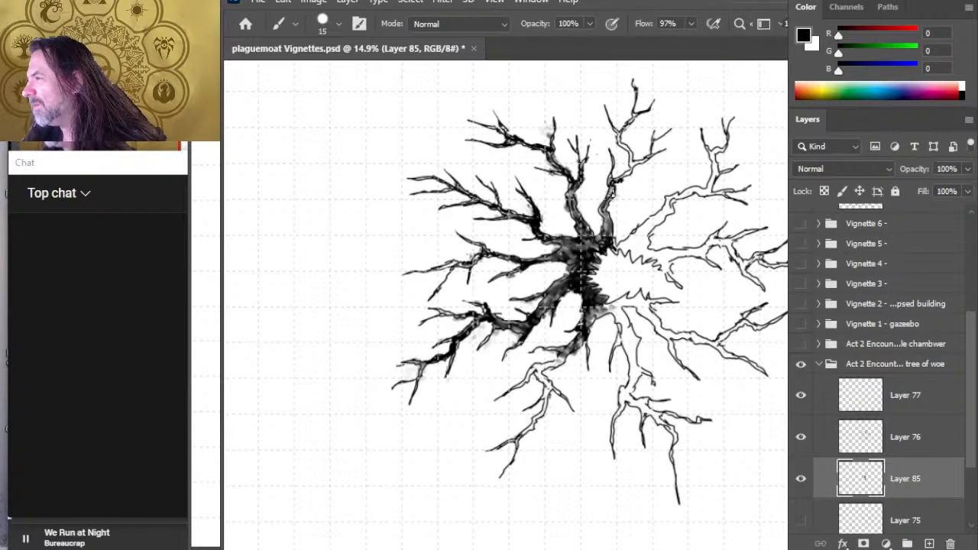
key("r")
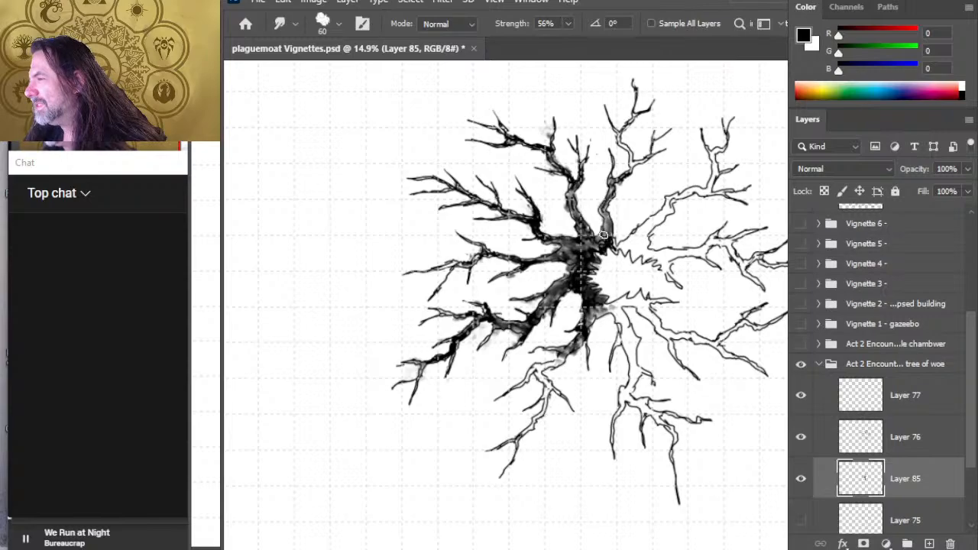
key("b")
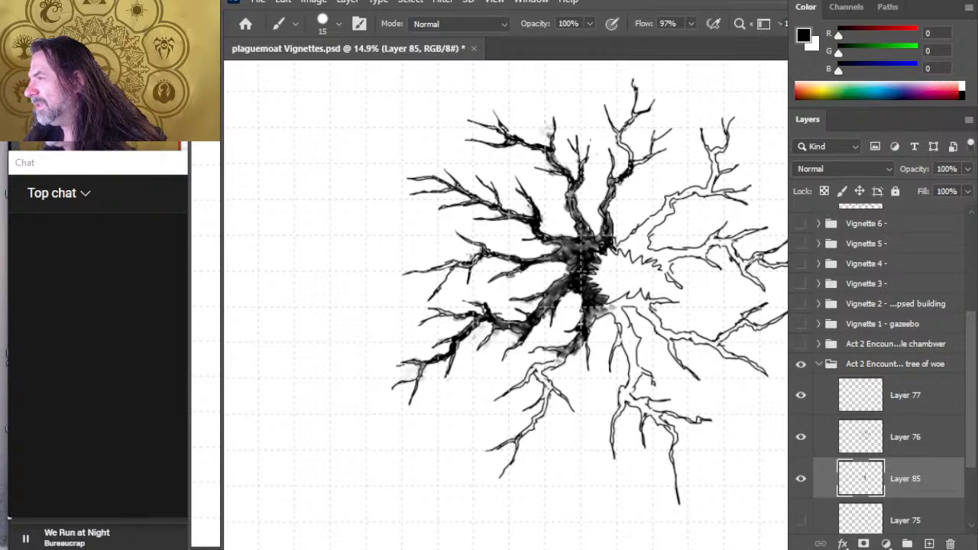
- Fill the second upward branch's curved upper part and twigs with black strokes and smudge them together
left_click_drag(628, 153, 638, 160)
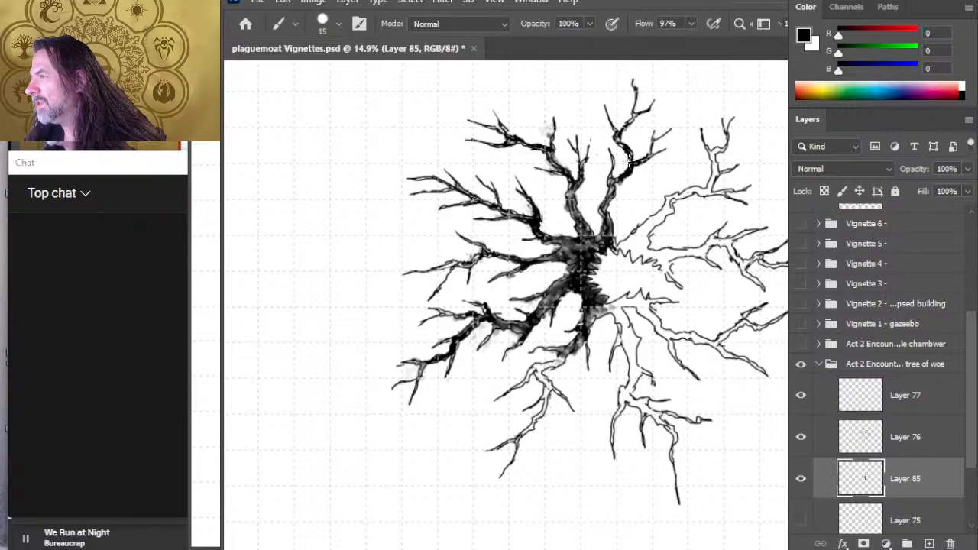
key("r")
left_click_drag(613, 137, 620, 144)
key("b")
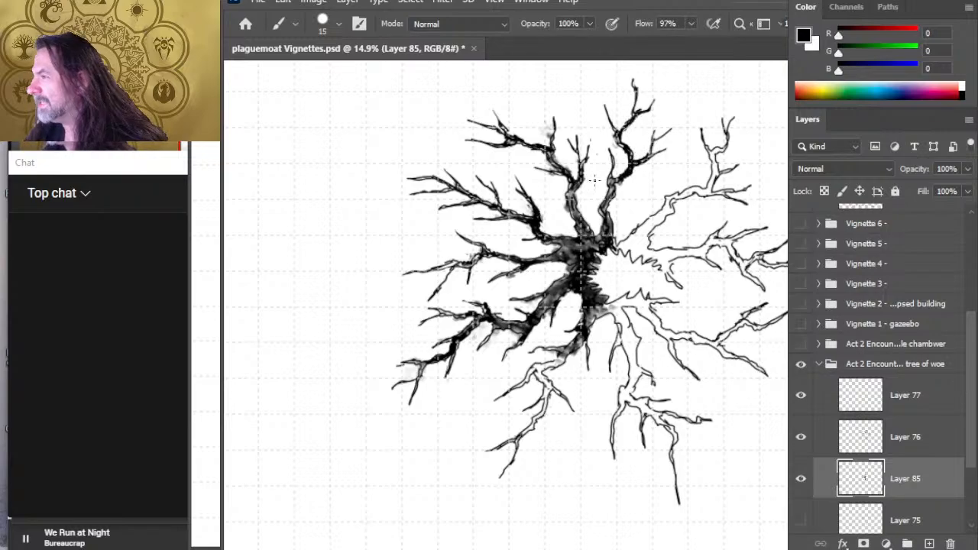
- Smudge the trunk's top rim and paint black strokes across its upper-right side at the base of the right-hand branches
key("r")
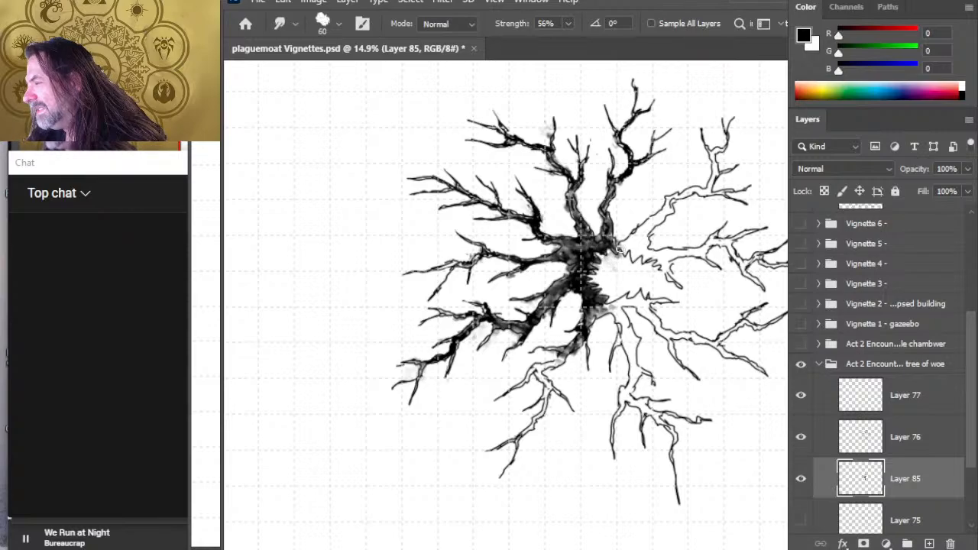
key("b")
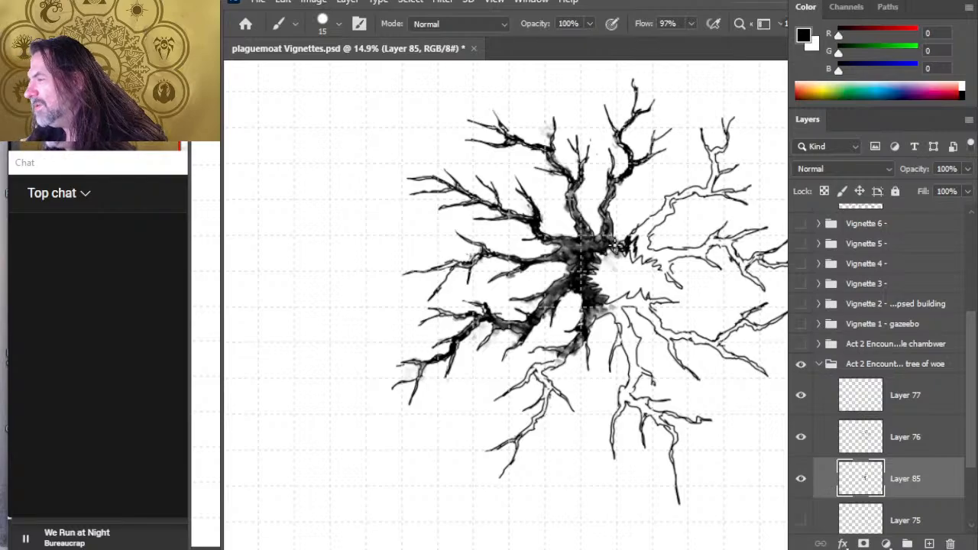
mouse_move(636, 258)
left_mouse_down()
mouse_move(629, 246)
mouse_move(640, 228)
mouse_move(642, 247)
left_mouse_up()
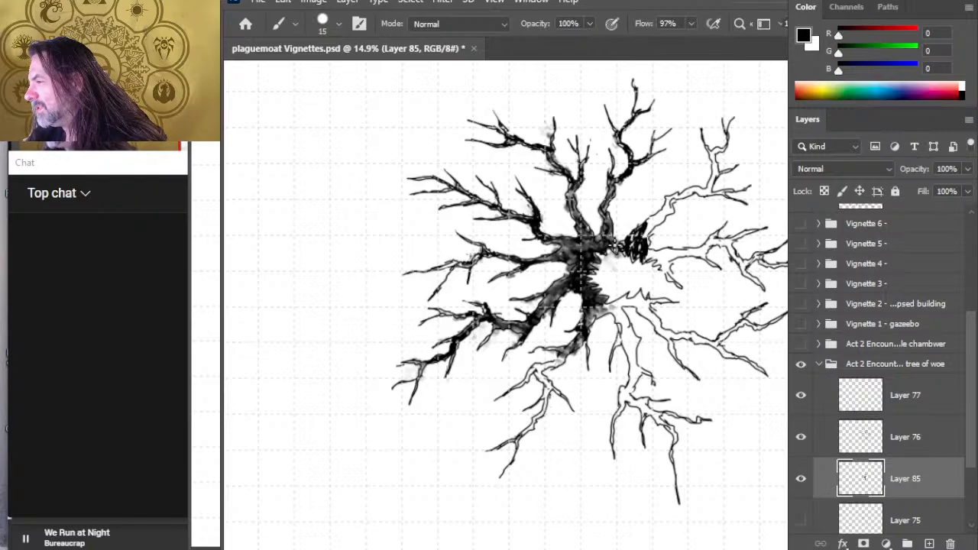
- Smudge the black paint at the base of the upper-right branch and fill the branch with black towards its fork
key("r")
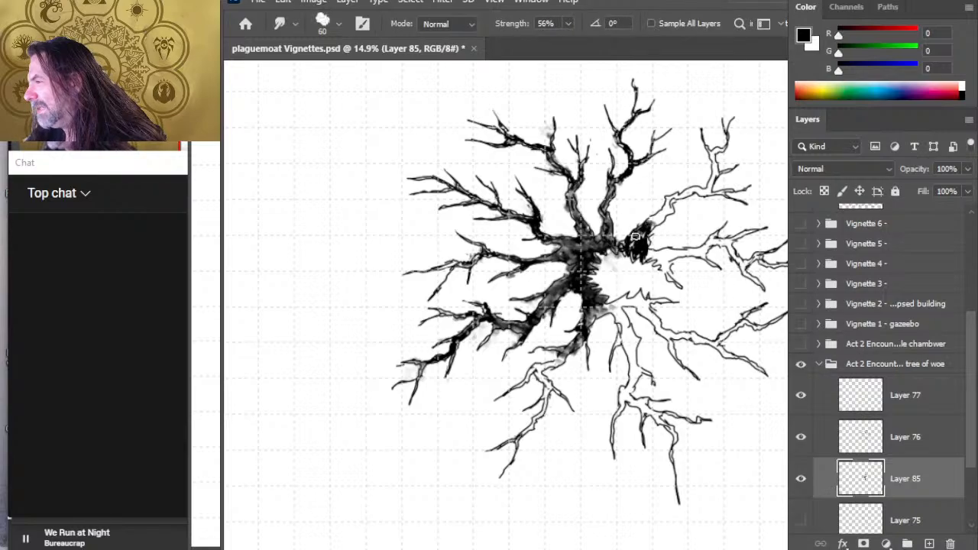
mouse_move(631, 240)
left_mouse_down()
mouse_move(640, 235)
mouse_move(647, 251)
mouse_move(639, 246)
left_mouse_up()
mouse_move(644, 233)
left_mouse_down()
mouse_move(657, 241)
mouse_move(636, 231)
mouse_move(663, 214)
mouse_move(645, 229)
left_mouse_up()
key("b")
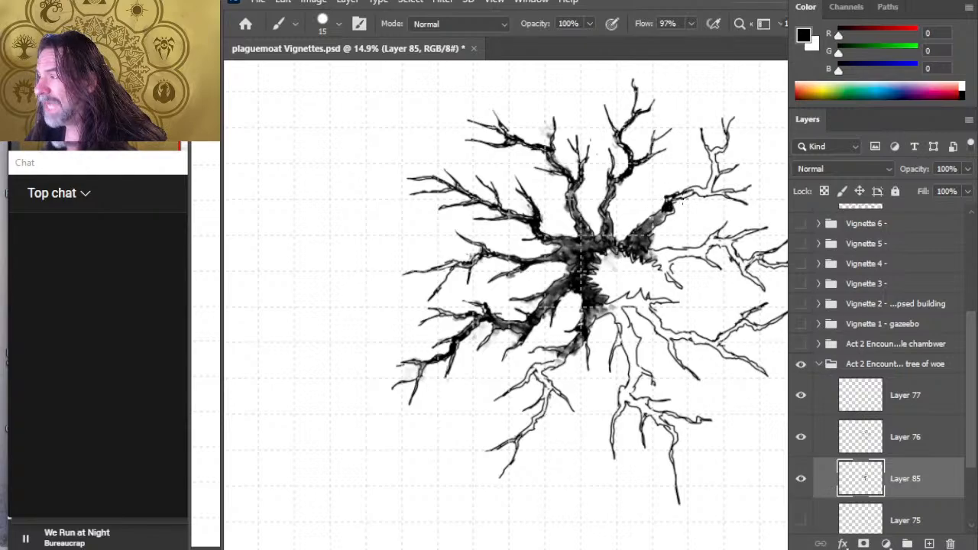
left_click_drag(686, 195, 699, 190)
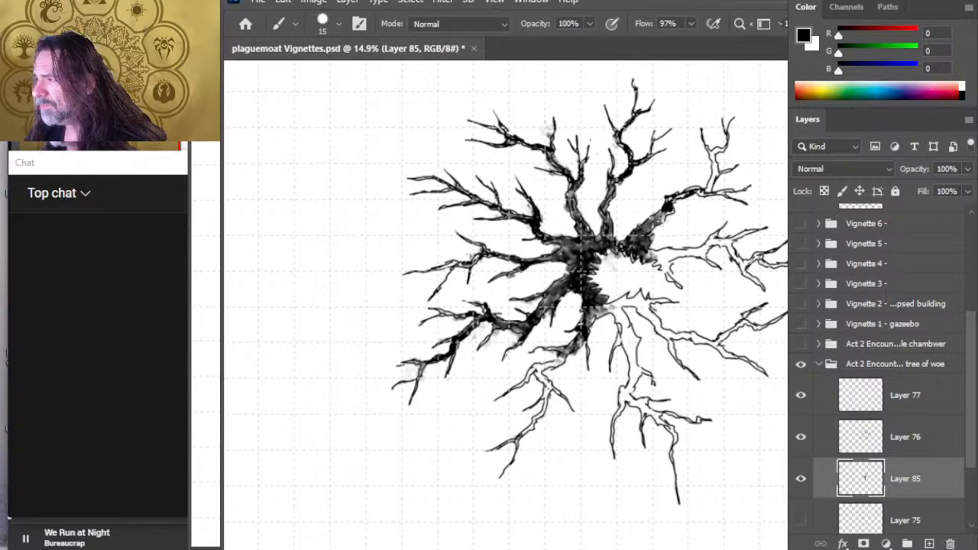
- Paint the short jagged root on the right side of the trunk hollow black and smudge its shading
mouse_move(650, 257)
left_mouse_down()
mouse_move(665, 257)
mouse_move(670, 273)
left_mouse_up()
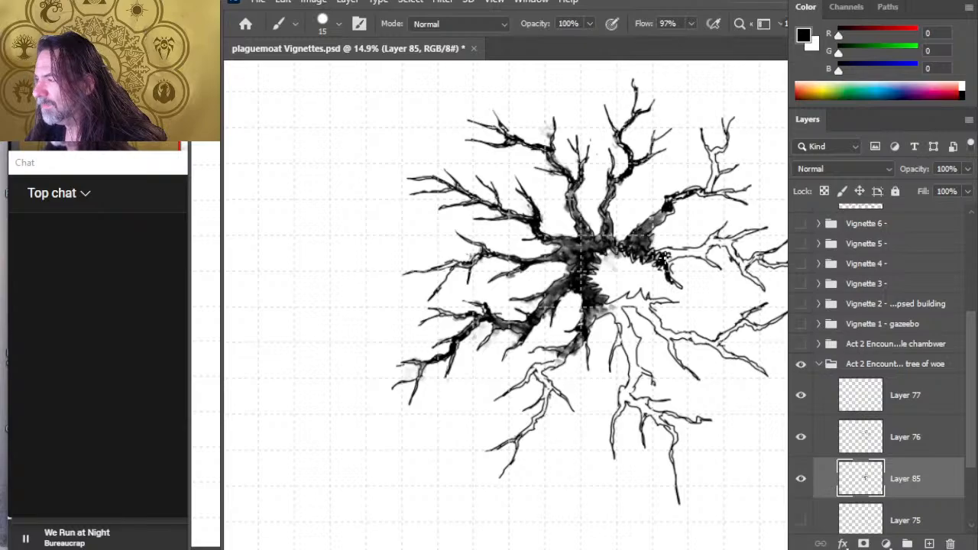
mouse_move(663, 258)
left_mouse_down()
mouse_move(681, 255)
mouse_move(663, 256)
left_mouse_up()
key("r")
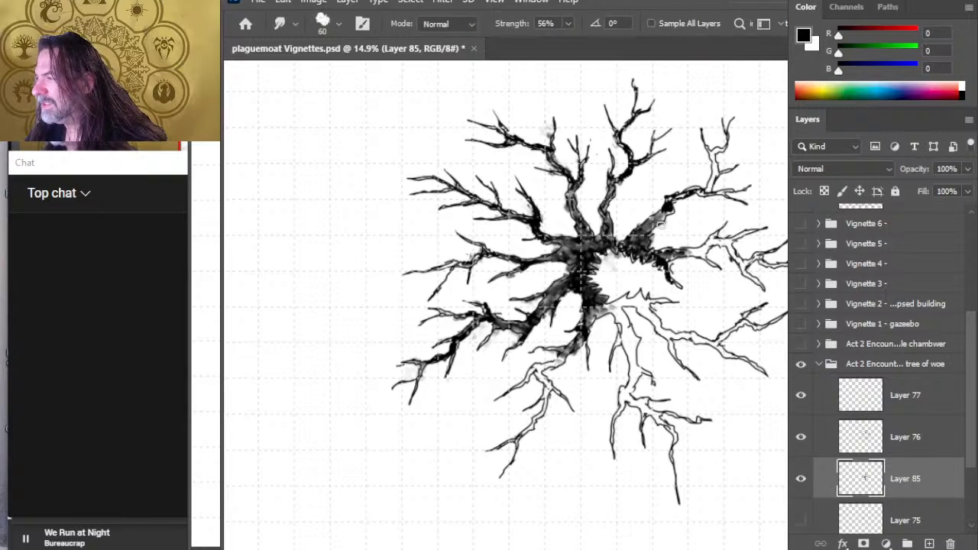
- Darken the upper-right branch between the trunk and its fork with black strokes and smudge them into textured bark
key("b")
mouse_move(655, 219)
left_mouse_down()
mouse_move(623, 245)
mouse_move(608, 237)
left_mouse_up()
mouse_move(701, 190)
left_mouse_down()
mouse_move(710, 183)
mouse_move(671, 198)
mouse_move(657, 218)
mouse_move(664, 206)
left_mouse_up()
key("r")
- Fill the upper twigs beyond the fork of the upper-right branch with black and smudge the paint along them
key("b")
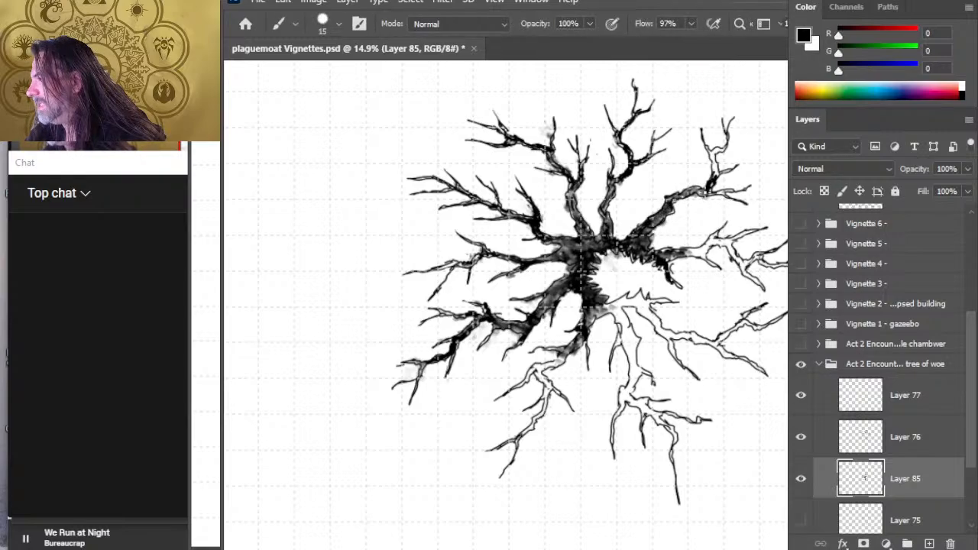
left_click_drag(714, 170, 715, 156)
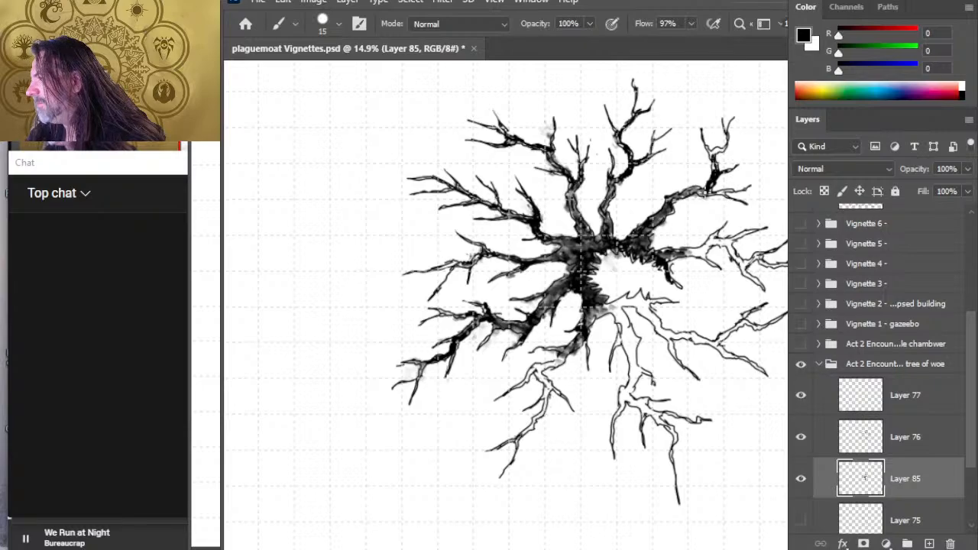
left_click_drag(704, 194, 711, 188)
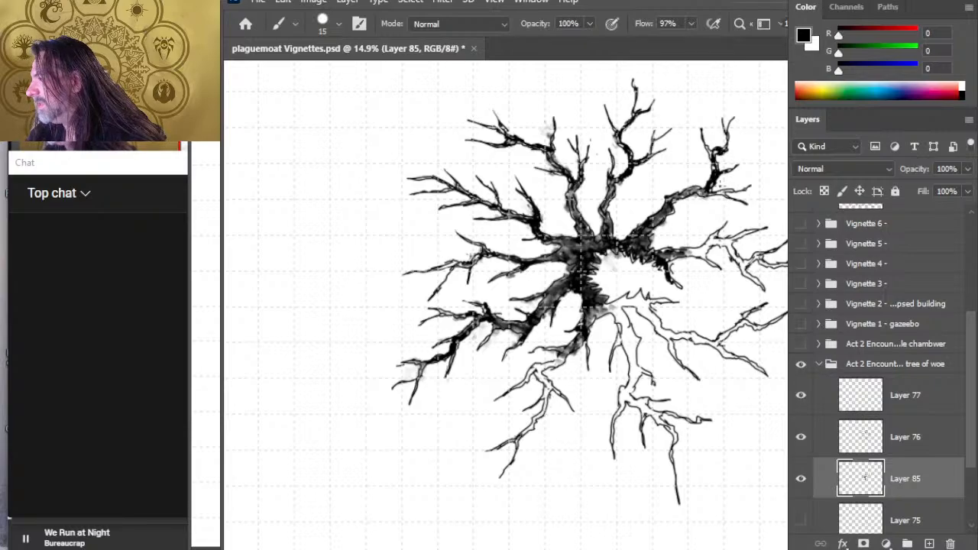
key("r")
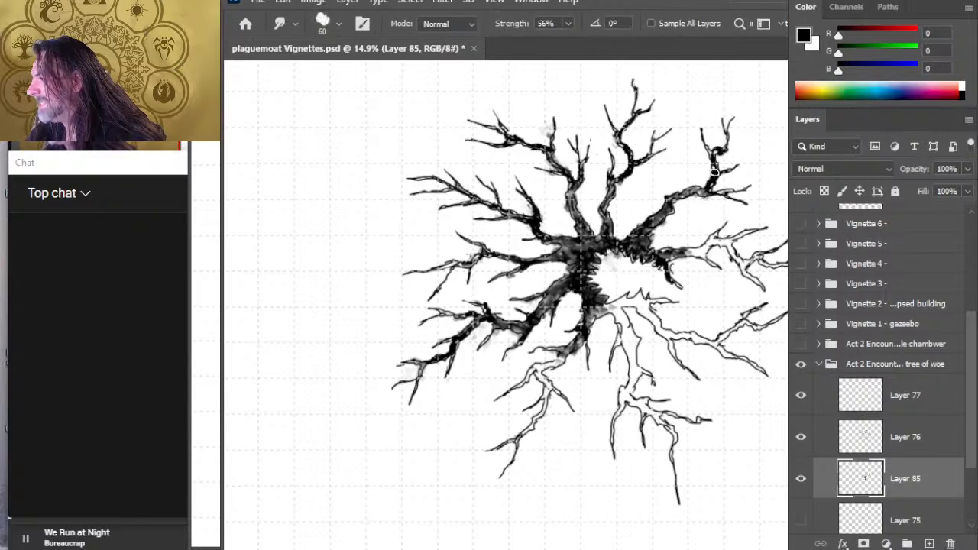
key("b")
key("r")
mouse_move(712, 179)
left_mouse_down()
mouse_move(712, 152)
mouse_move(723, 150)
left_mouse_up()
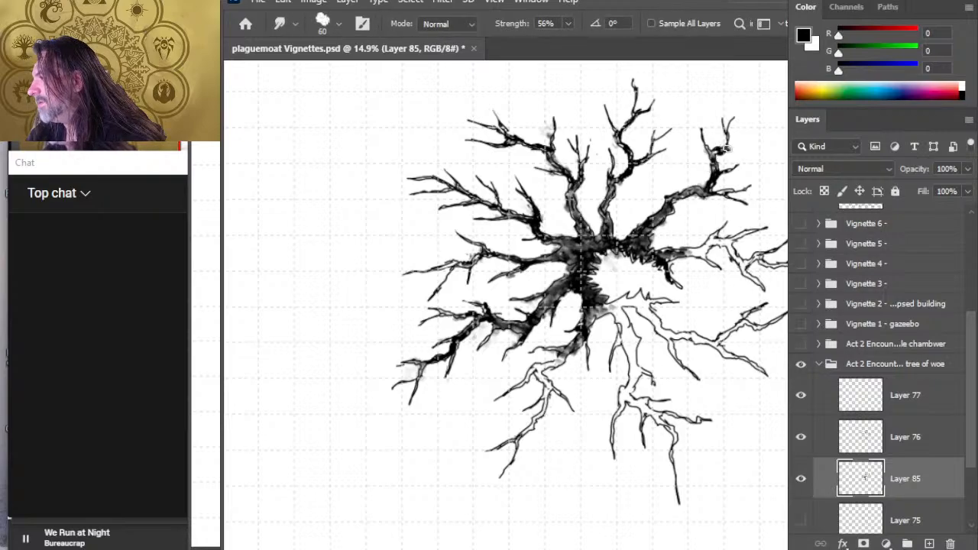
key("b")
- Retouch the jagged upper-right rim of the trunk hollow and its short root with black paint, blending with the Smudge tool
key("r")
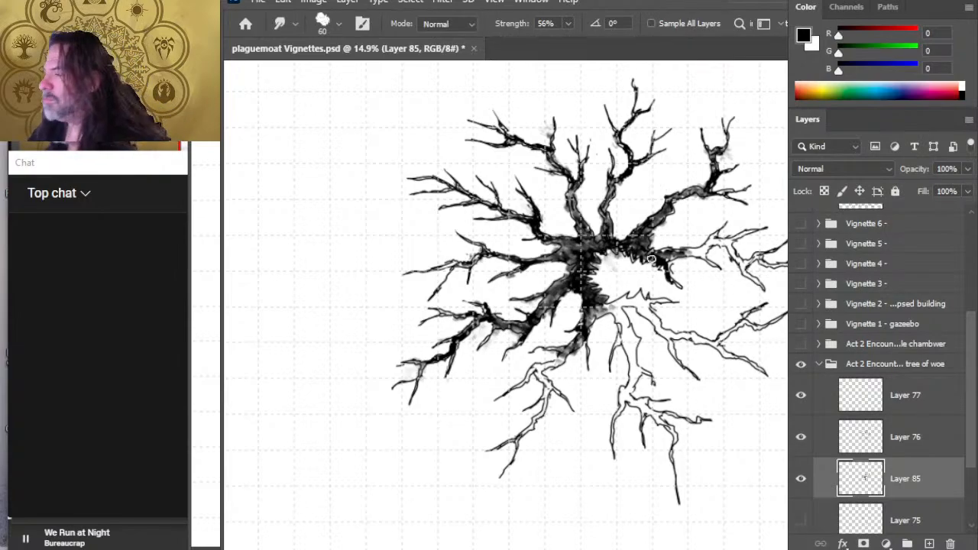
left_click_drag(672, 293, 647, 297)
key("e")
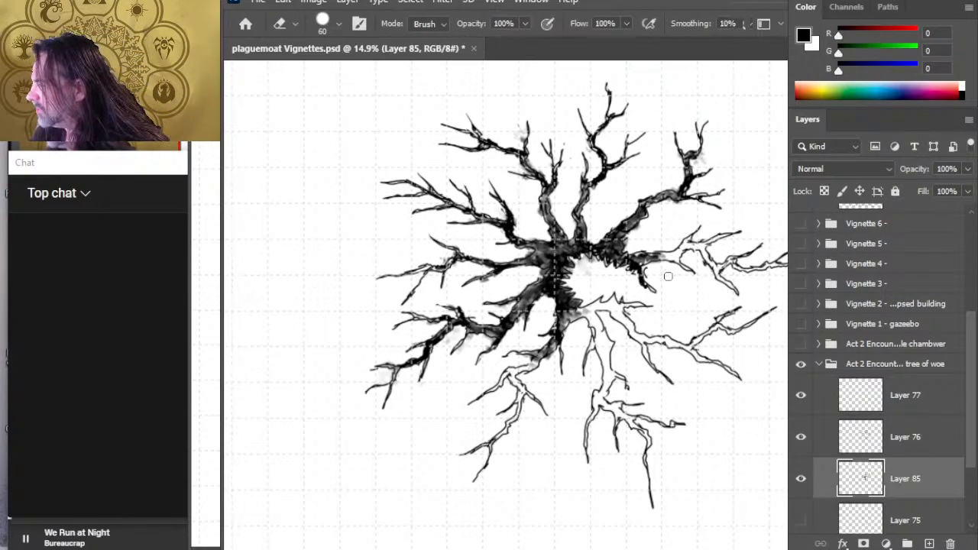
key("b")
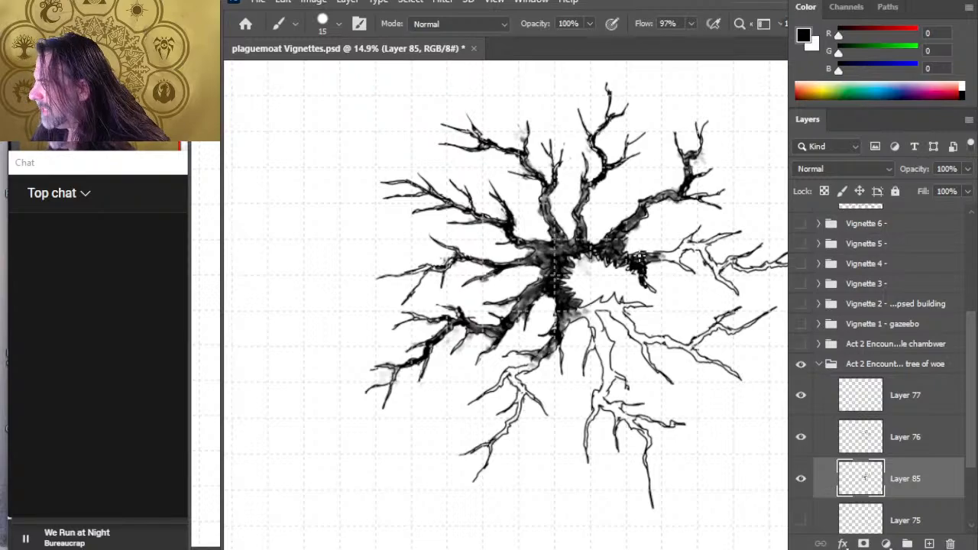
key("r")
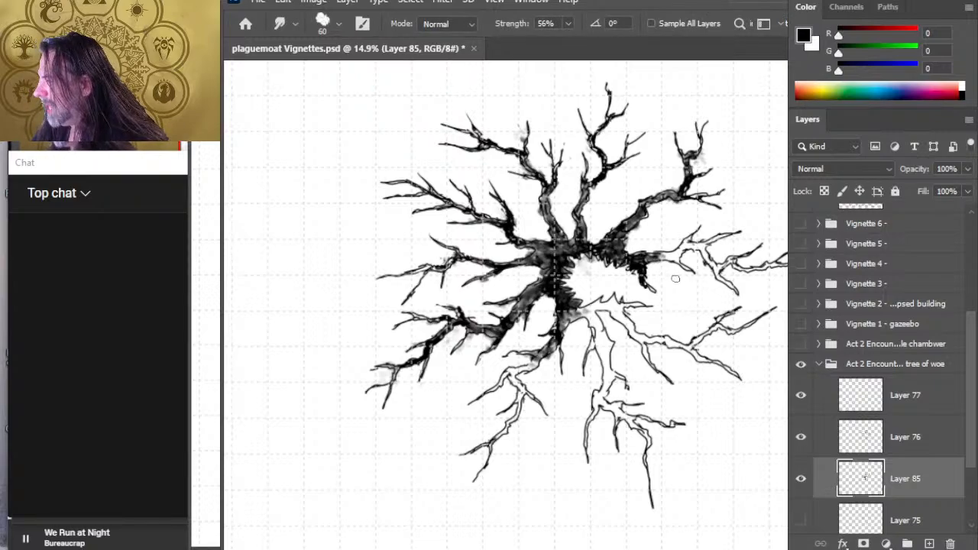
- Fill the right-hand branch with black from the trunk to its first fork and smudge the shading
key("b")
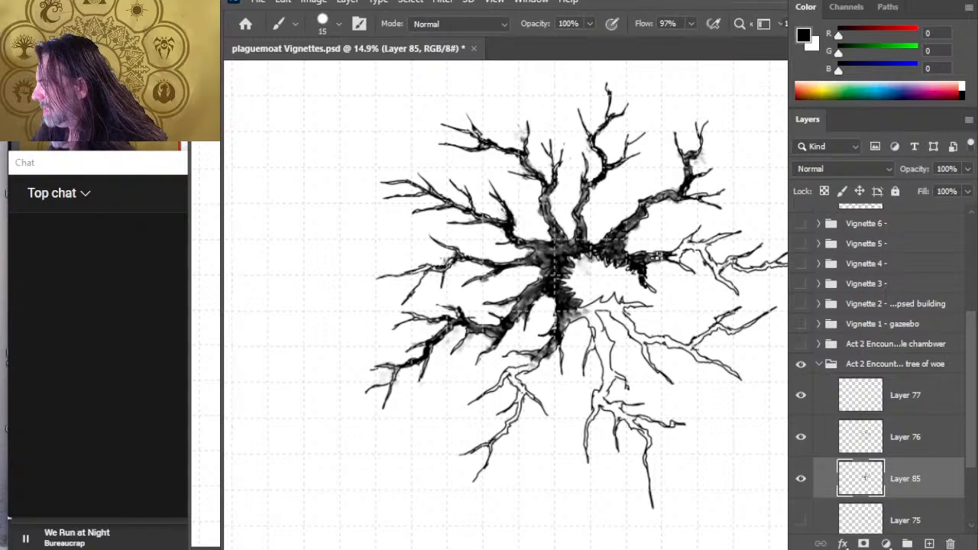
key("r")
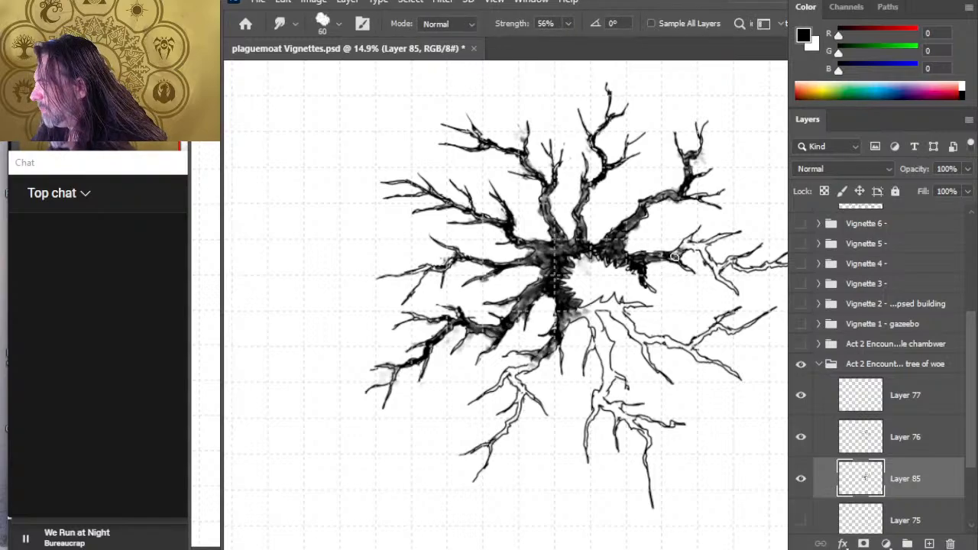
key("b")
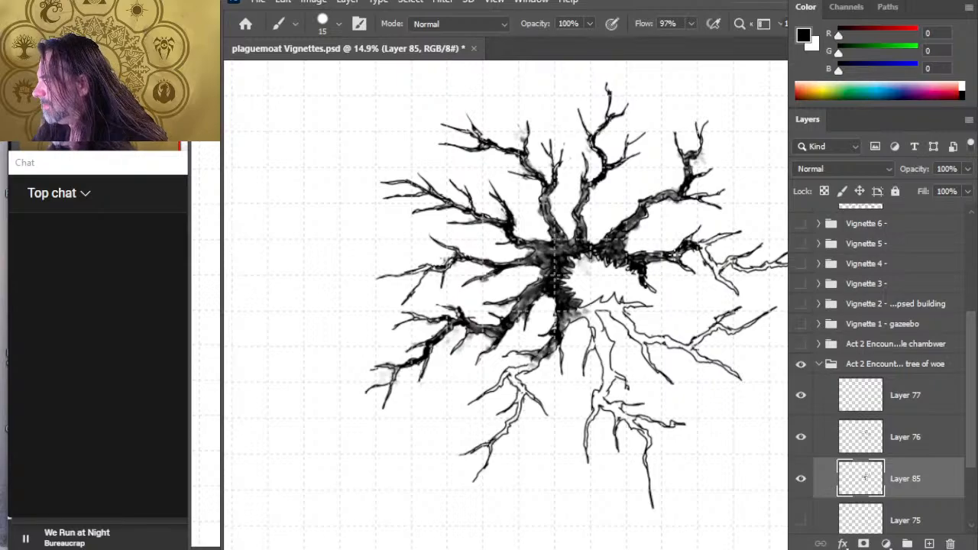
key("r")
- Fill the outer forks of the right-hand branch with black, covering the descending twig and the twigs reaching outward
key("b")
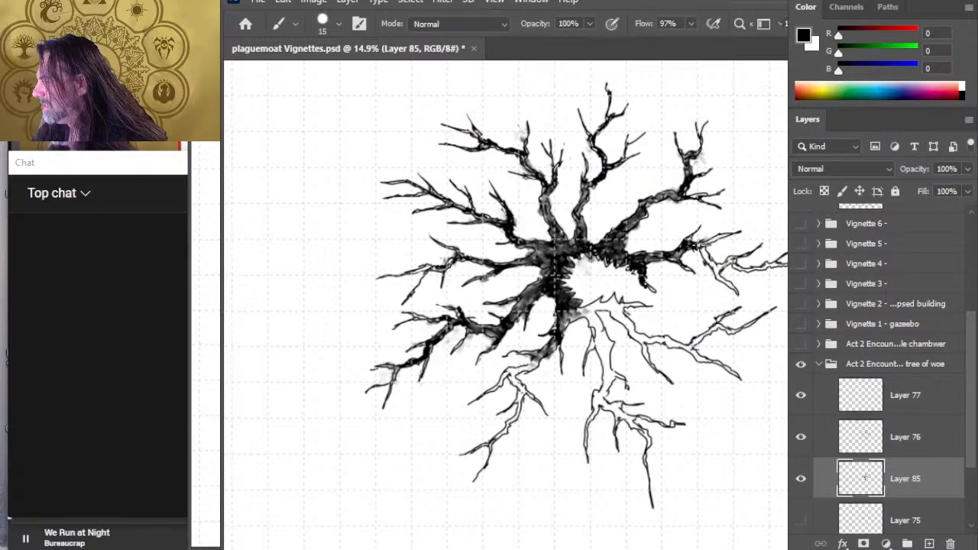
mouse_move(704, 245)
left_mouse_down()
mouse_move(703, 258)
mouse_move(721, 274)
left_mouse_up()
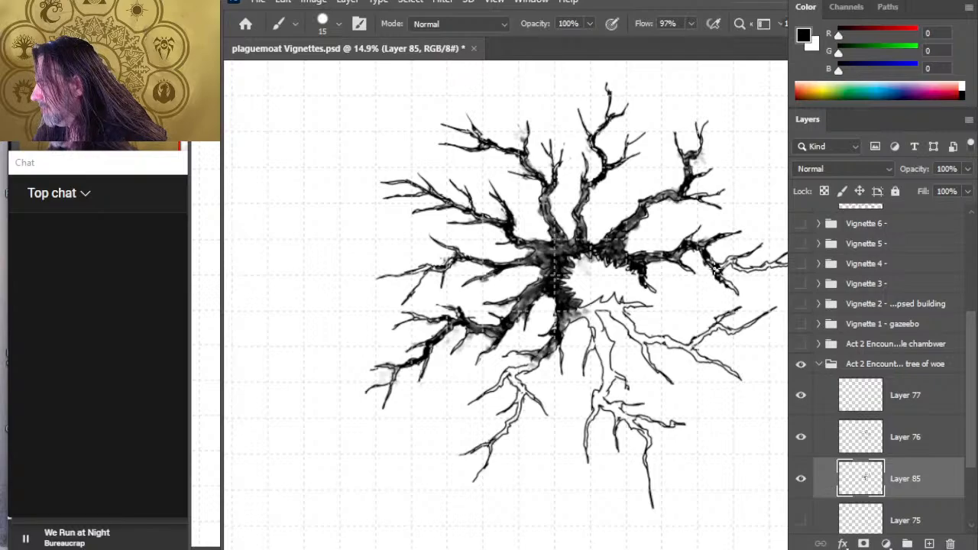
key("r")
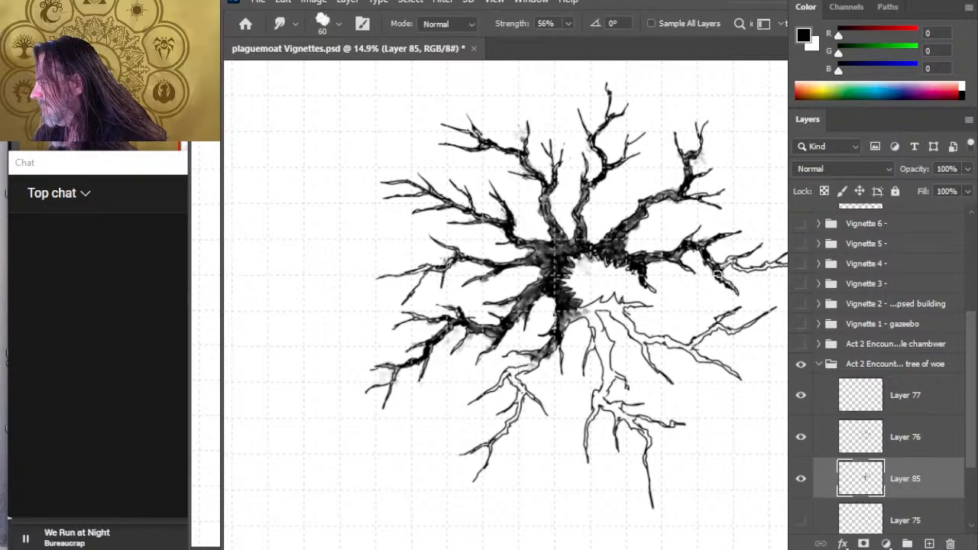
key("b")
left_click_drag(721, 267, 766, 266)
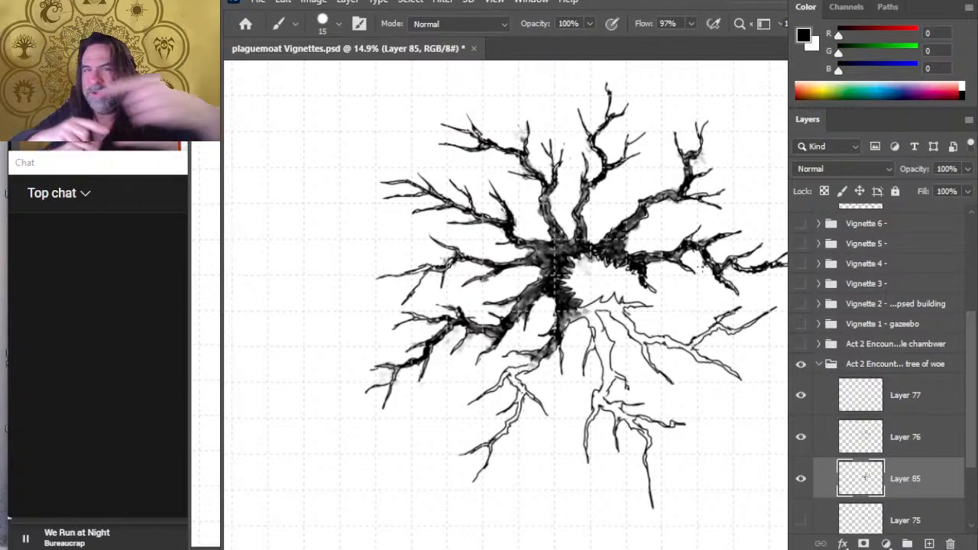
left_click_drag(691, 197, 684, 213)
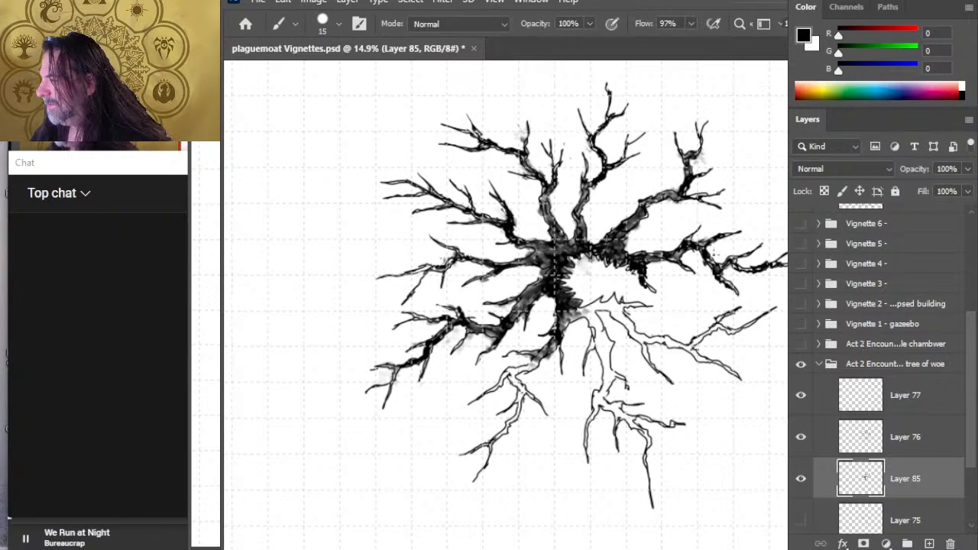
- Paint the lower rim of the trunk hollow and the tops of the branches below it black, smudging the strokes
key("r")
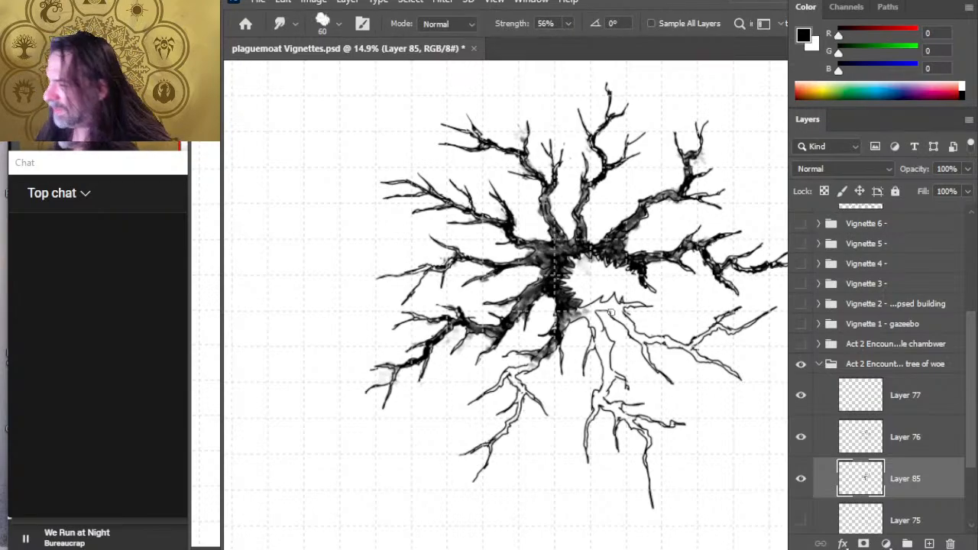
key("b")
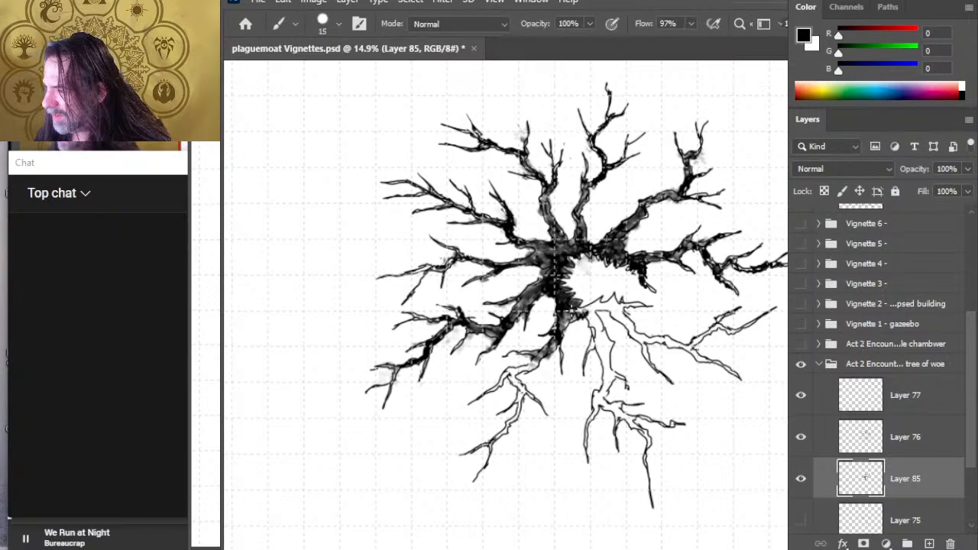
left_click_drag(603, 301, 596, 339)
mouse_move(603, 304)
left_mouse_down()
mouse_move(594, 329)
mouse_move(603, 318)
mouse_move(590, 322)
mouse_move(568, 304)
mouse_move(581, 317)
mouse_move(612, 303)
left_mouse_up()
key("r")
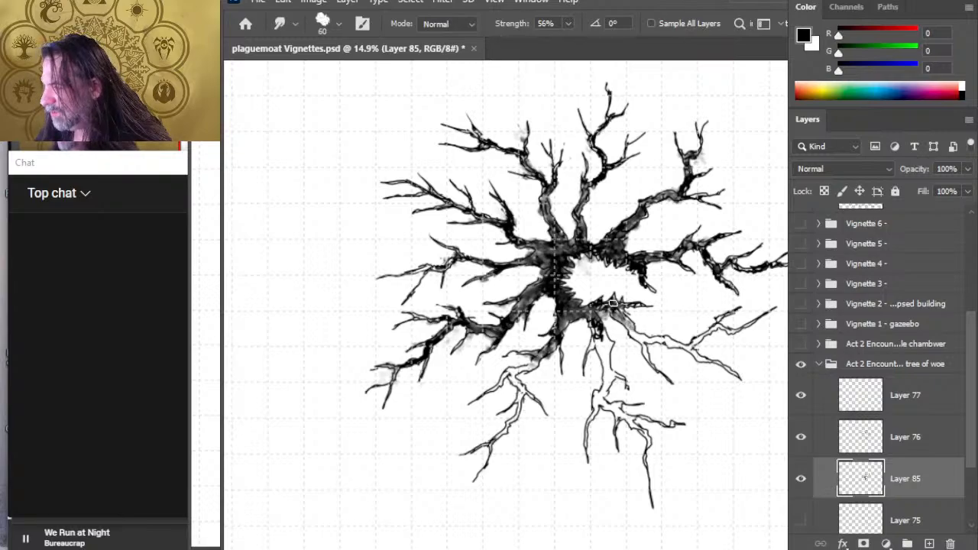
- Darken the start of the lower-right branch and the spikes on the hollow's lower rim, blending the paint by smudging
key("b")
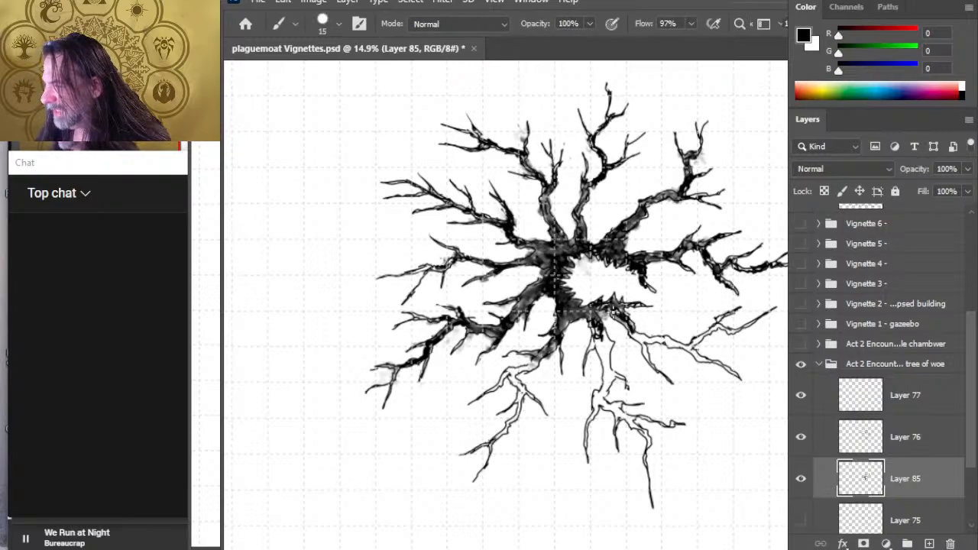
key("r")
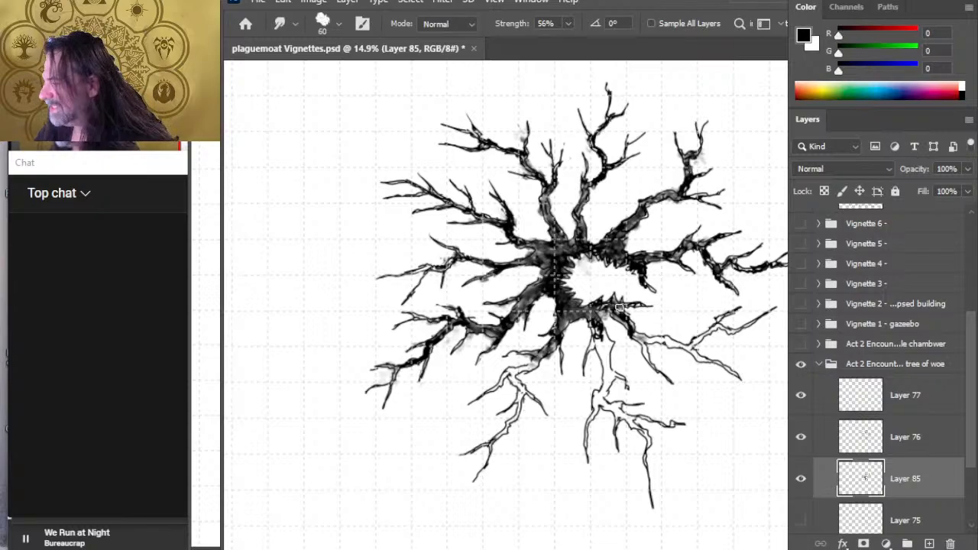
key("b")
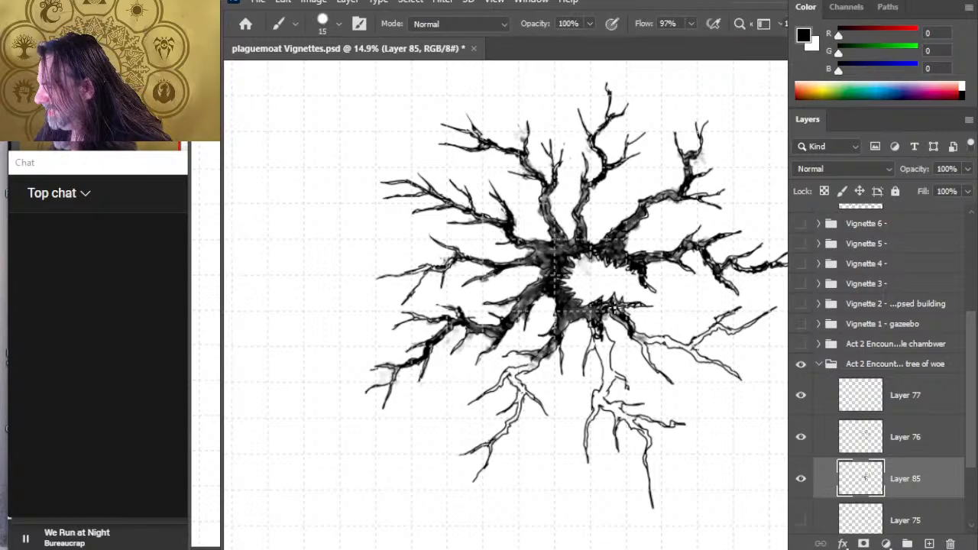
key("r")
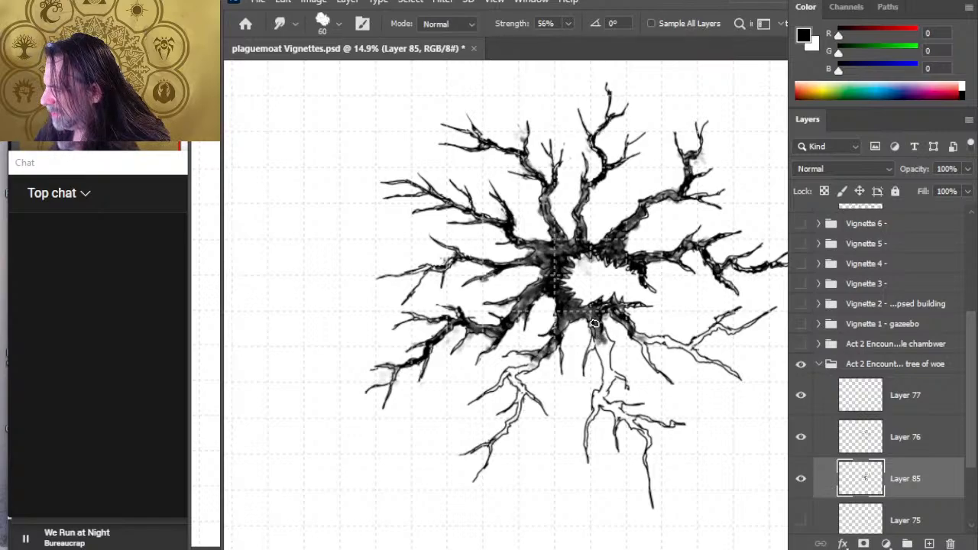
- Fill the upper part of the branch running straight down from the trunk with black and smudge it into bark texture
key("b")
mouse_move(598, 343)
left_mouse_down()
mouse_move(589, 355)
mouse_move(603, 348)
left_mouse_up()
key("r")
key("b")
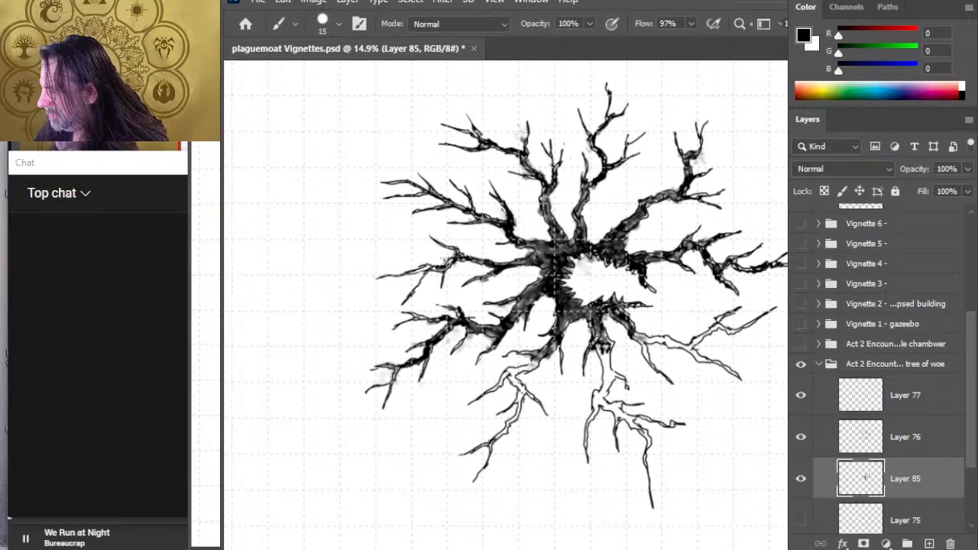
key("r")
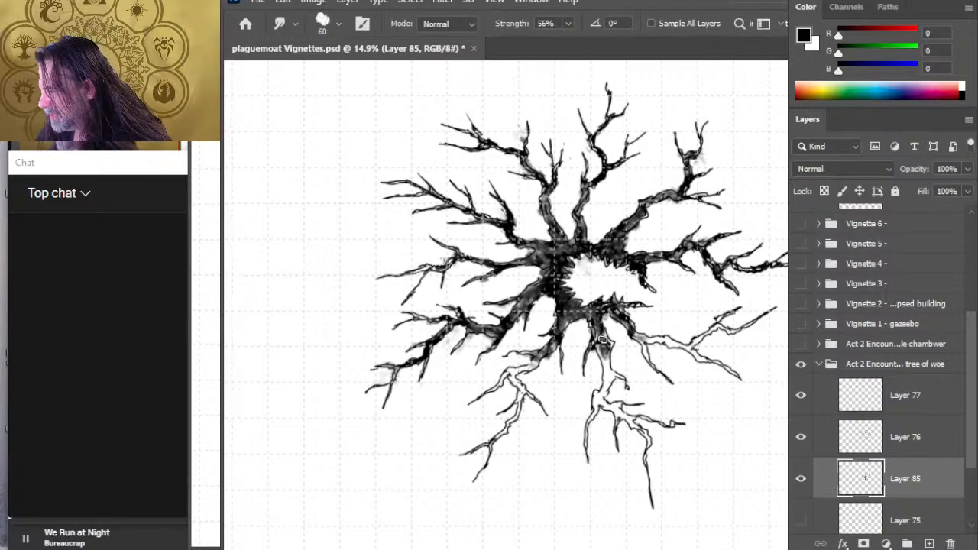
left_click_drag(601, 341, 603, 354)
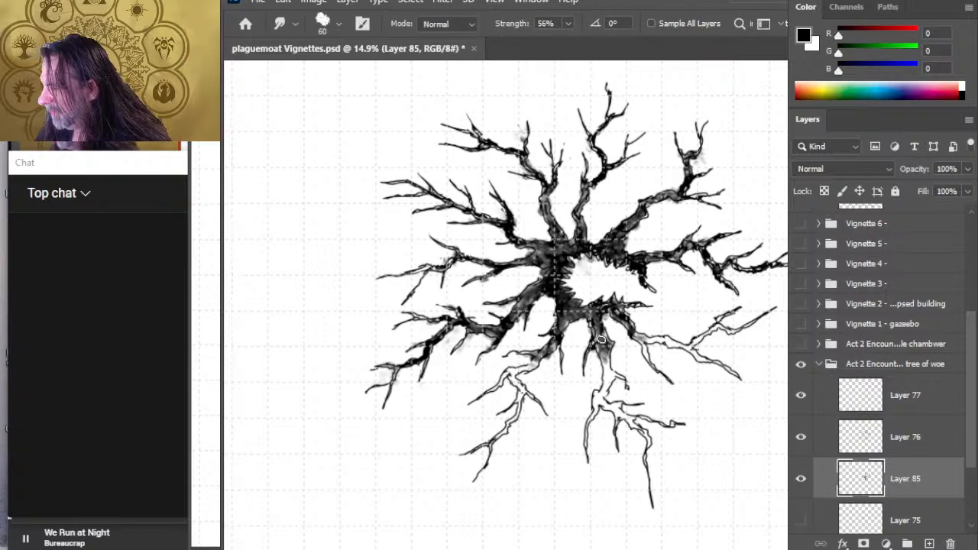
key("b")
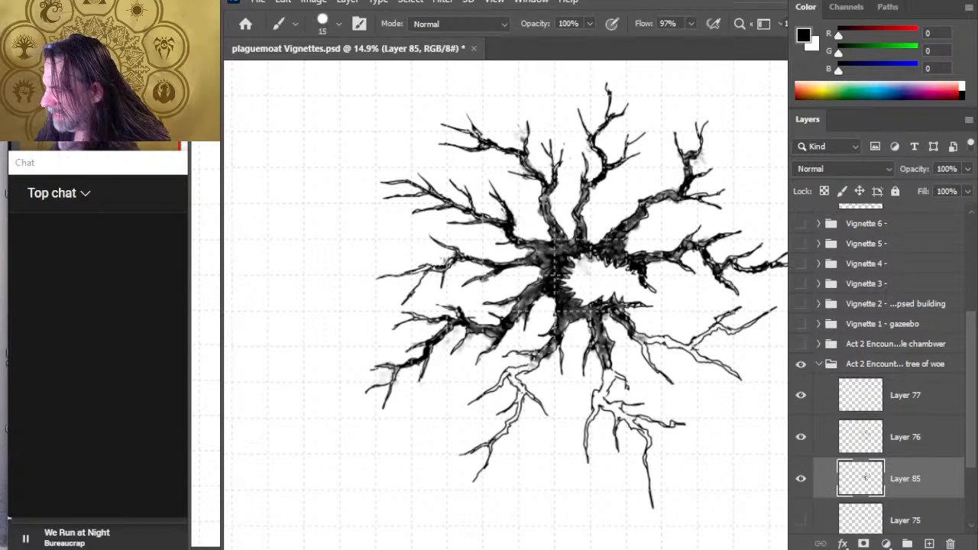
- Darken the start of the lower-left branch and fill the first fork of the lower-right branch with black, smudging the paint
left_click_drag(533, 356, 551, 350)
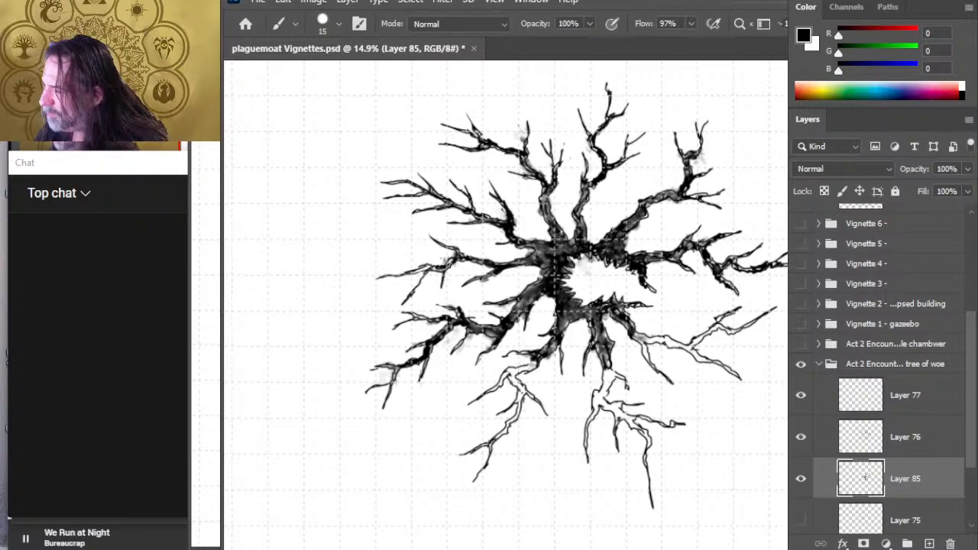
key("r")
key("b")
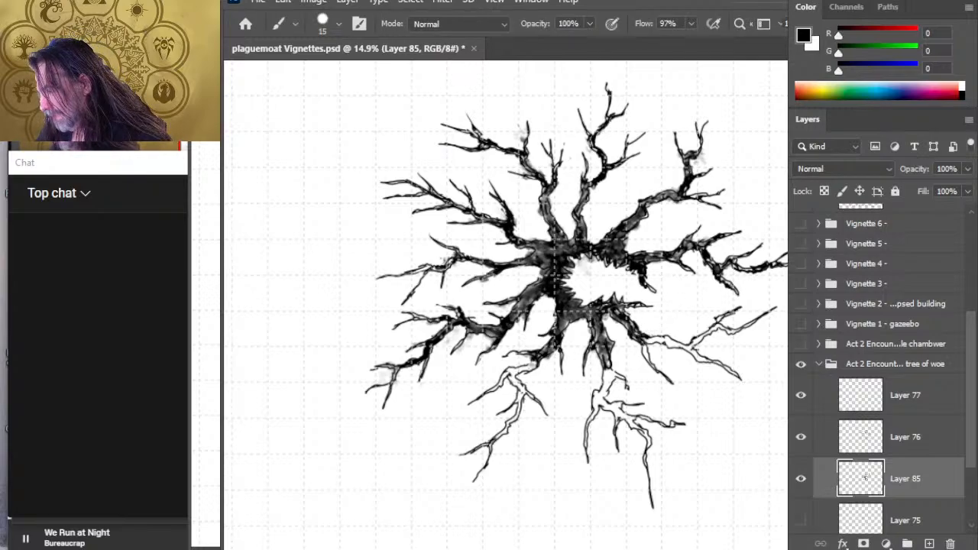
left_click_drag(641, 342, 649, 363)
left_click_drag(636, 333, 652, 339)
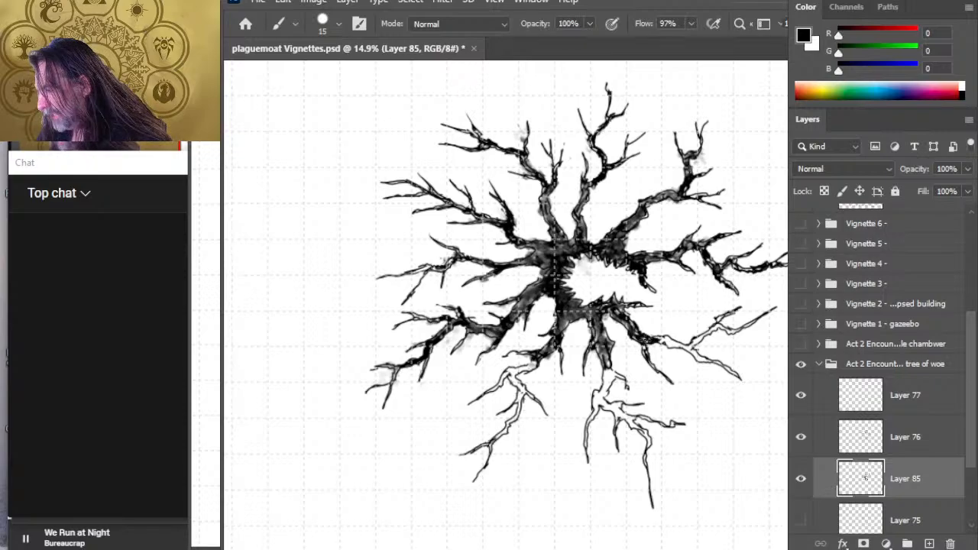
key("r")
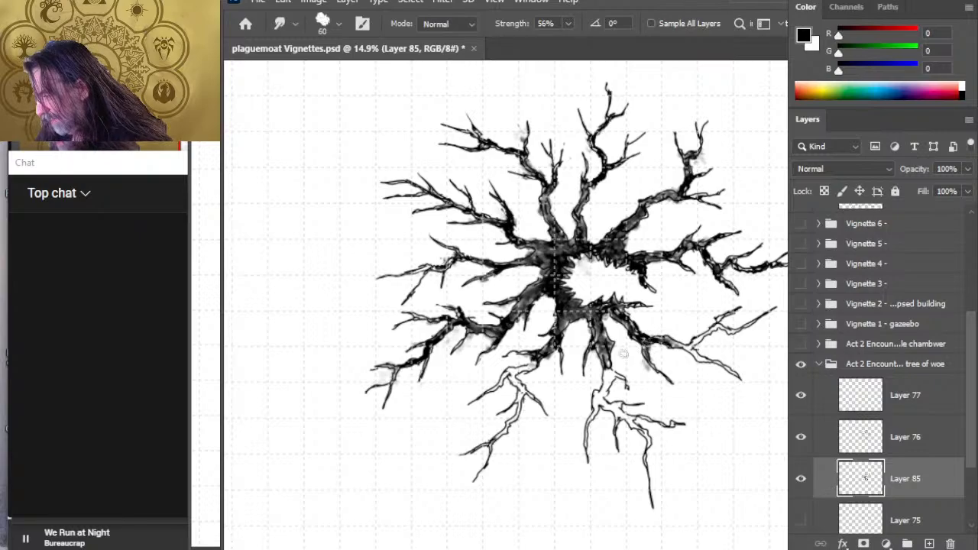
- Fill the middle of the branch running straight down with black as far as its fork and smudge it into bark texture
key("b")
mouse_move(605, 369)
left_mouse_down()
mouse_move(614, 385)
mouse_move(593, 396)
mouse_move(625, 414)
left_mouse_up()
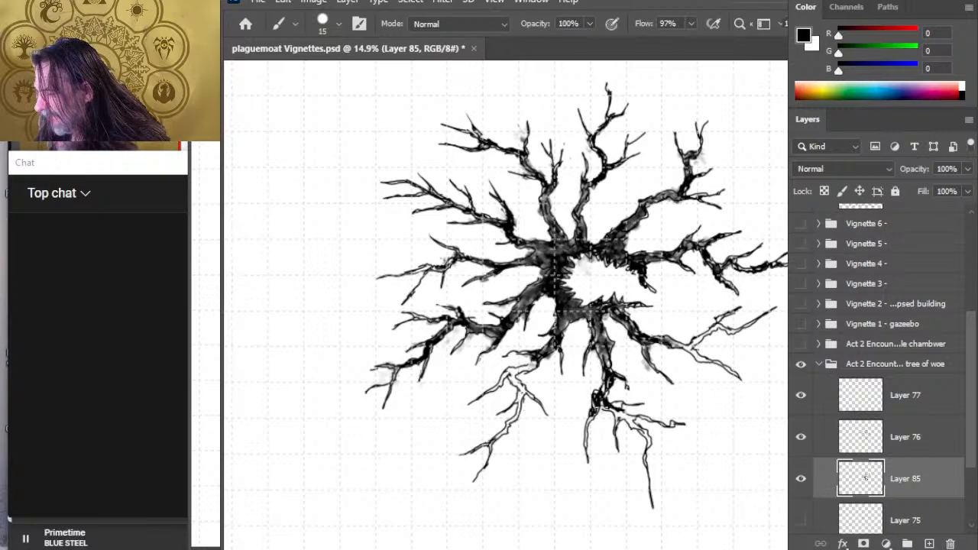
key("r")
mouse_move(594, 411)
left_mouse_down()
mouse_move(599, 389)
mouse_move(597, 402)
mouse_move(608, 412)
mouse_move(617, 405)
mouse_move(612, 417)
mouse_move(621, 418)
mouse_move(609, 406)
left_mouse_up()
key("b")
key("r")
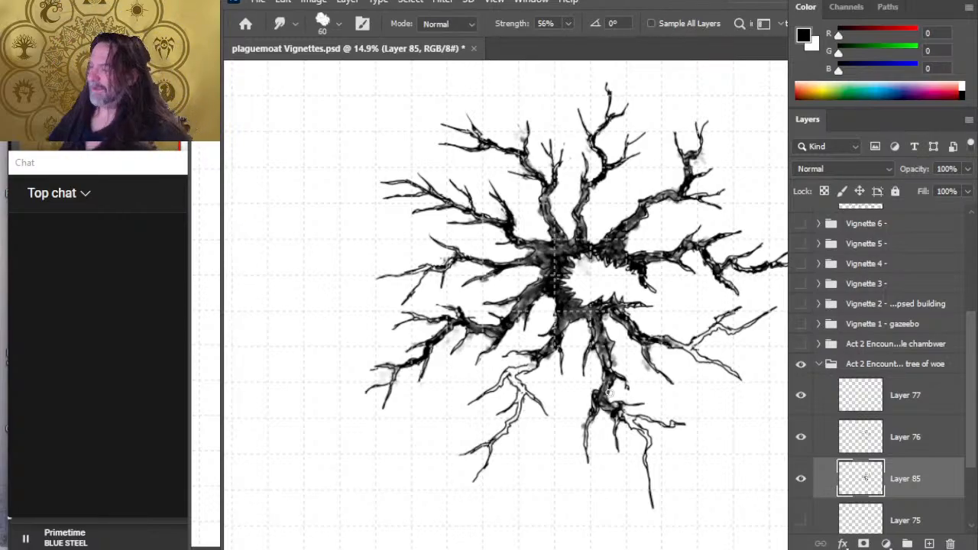
- Fill the outer forks of the lower-right branch with black and extend the descending twig on the right-hand branch
left_click_drag(635, 351, 586, 321)
key("e")
key("b")
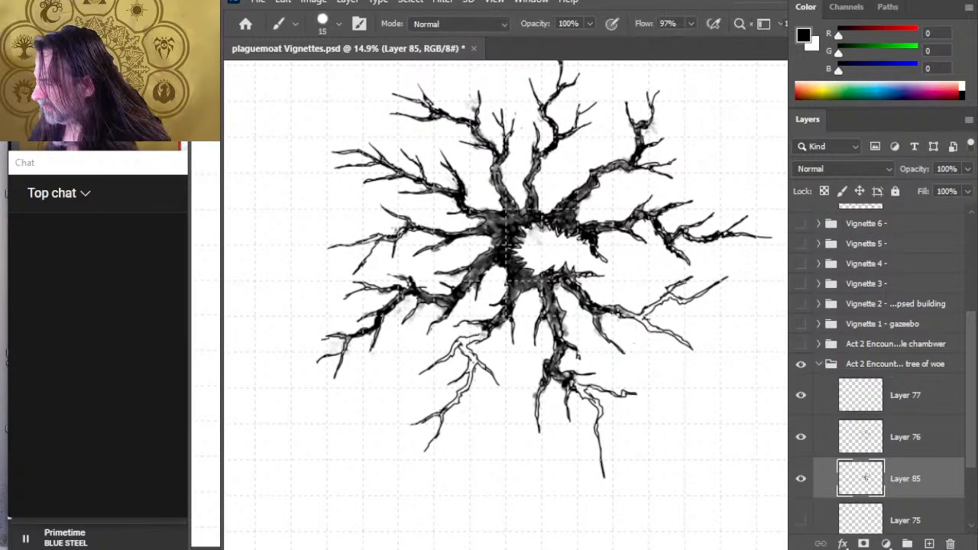
mouse_move(628, 313)
left_mouse_down()
mouse_move(641, 319)
mouse_move(652, 307)
left_mouse_up()
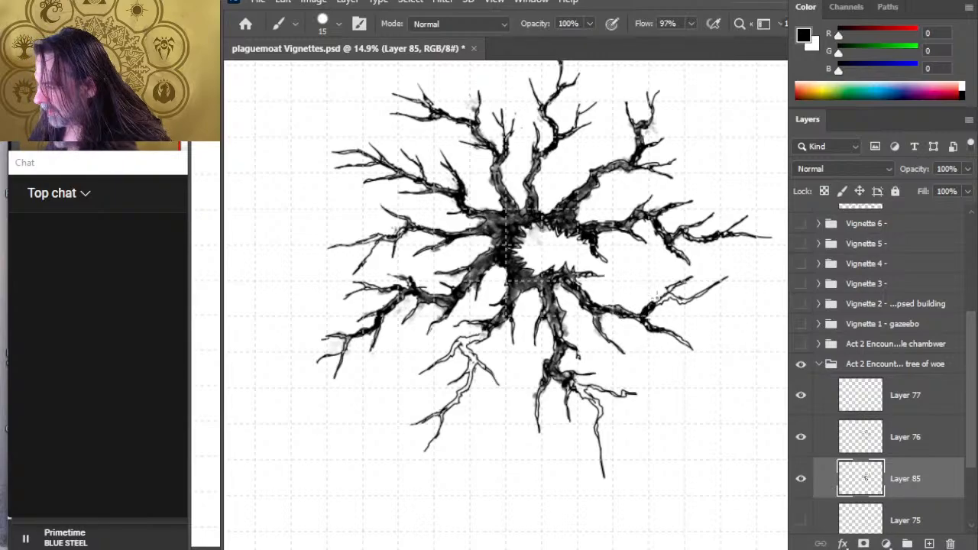
left_click_drag(656, 303, 663, 301)
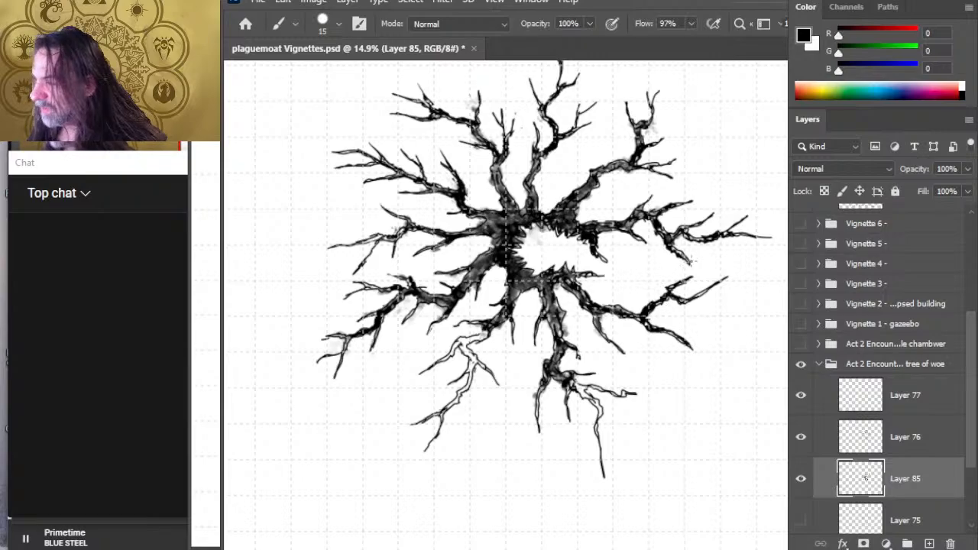
mouse_move(676, 252)
left_mouse_down()
mouse_move(697, 264)
mouse_move(627, 228)
mouse_move(638, 240)
mouse_move(597, 253)
mouse_move(608, 268)
mouse_move(596, 255)
mouse_move(606, 259)
left_mouse_up()
- Fill the lower-left branch and the lower forks of the branch running straight down with black, out into their twigs
key("r")
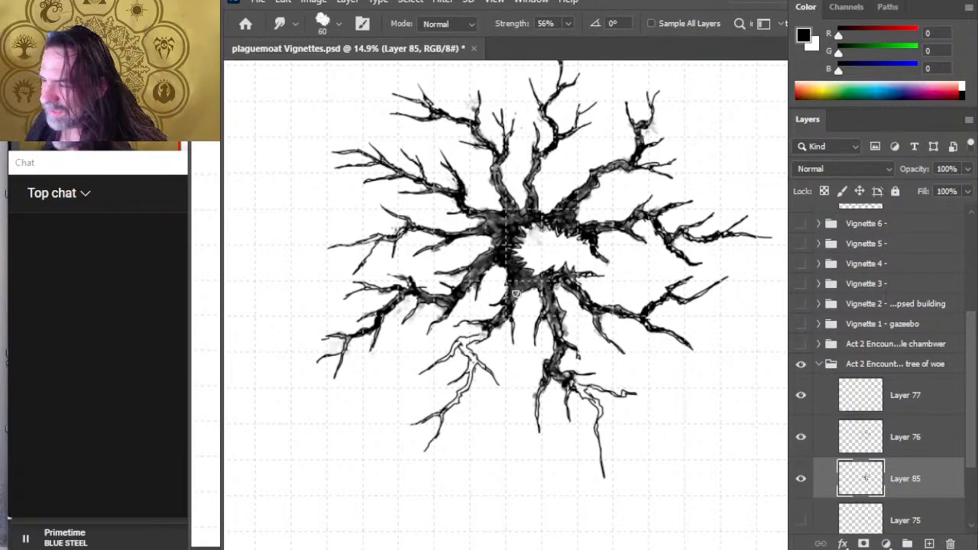
key("b")
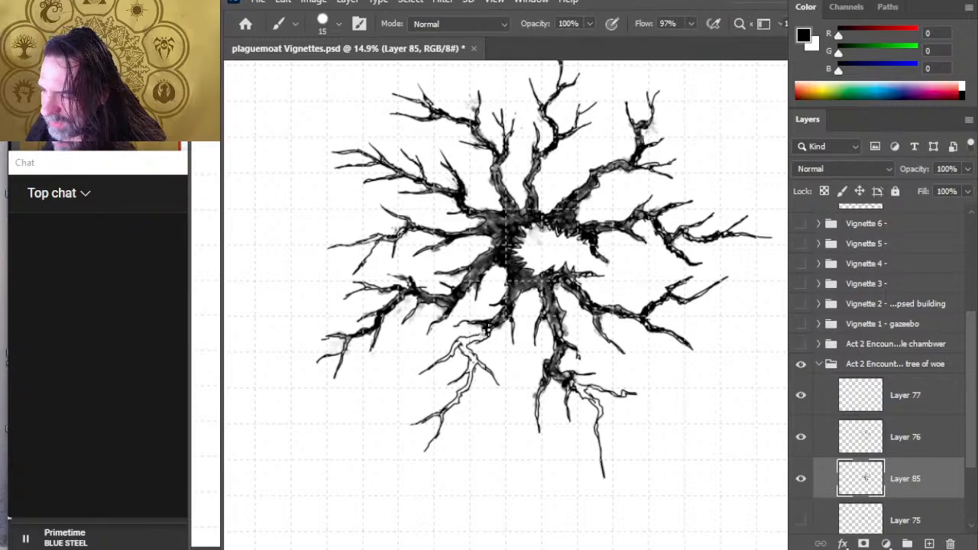
mouse_move(477, 339)
left_mouse_down()
mouse_move(443, 363)
mouse_move(469, 359)
left_mouse_up()
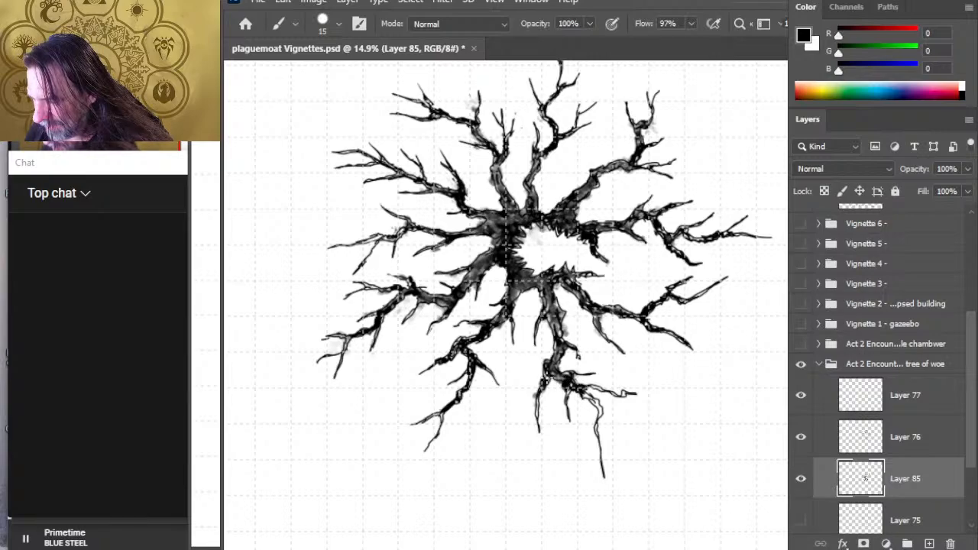
mouse_move(546, 377)
left_mouse_down()
mouse_move(536, 404)
mouse_move(588, 397)
mouse_move(599, 428)
left_mouse_up()
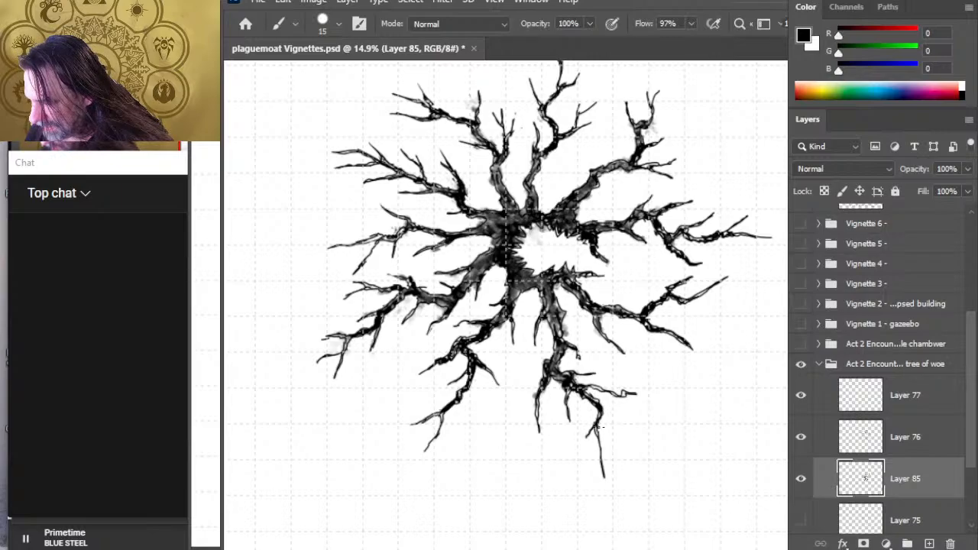
left_click_drag(590, 391, 623, 385)
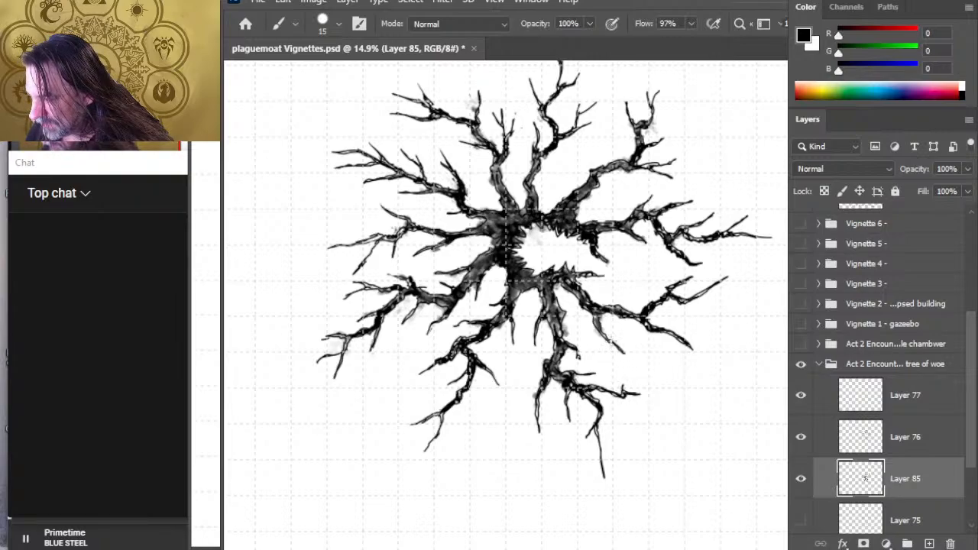
- Draw extra fine black twigs on the lower-right, upper and upper-right branches
left_click_drag(608, 339, 625, 344)
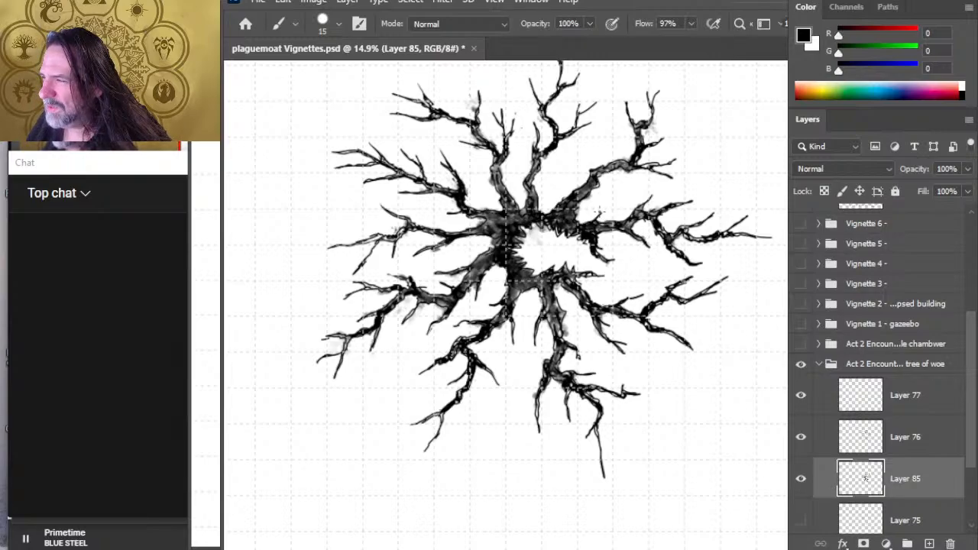
key("e")
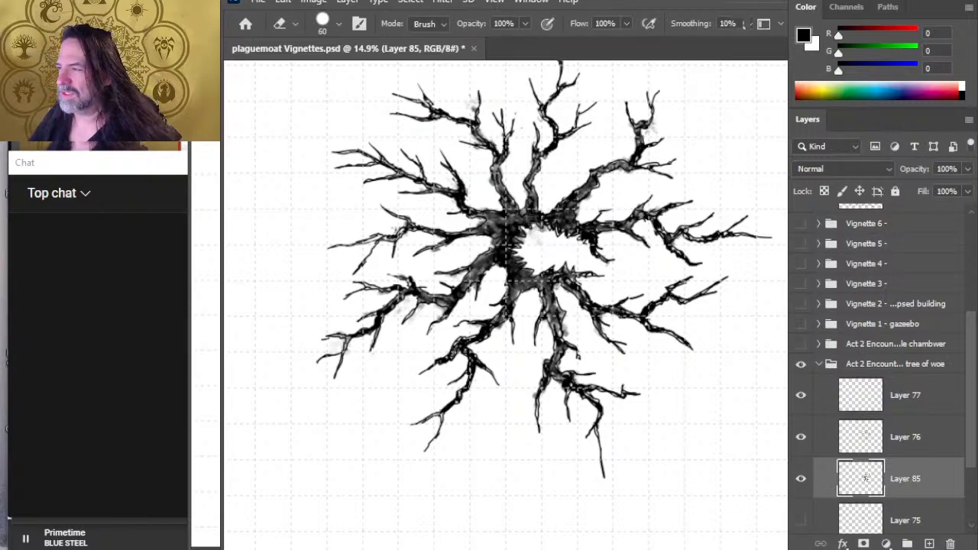
key("b")
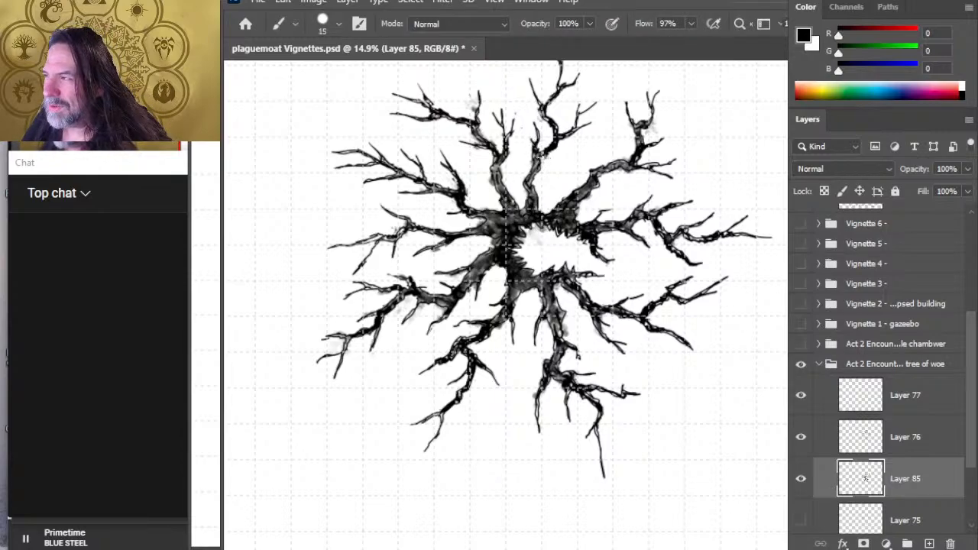
left_click_drag(549, 152, 570, 144)
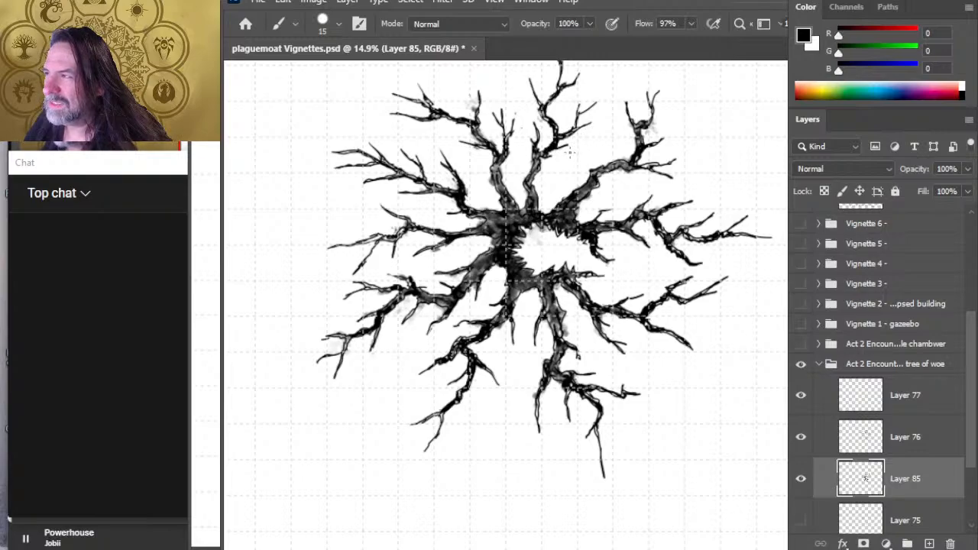
key("e")
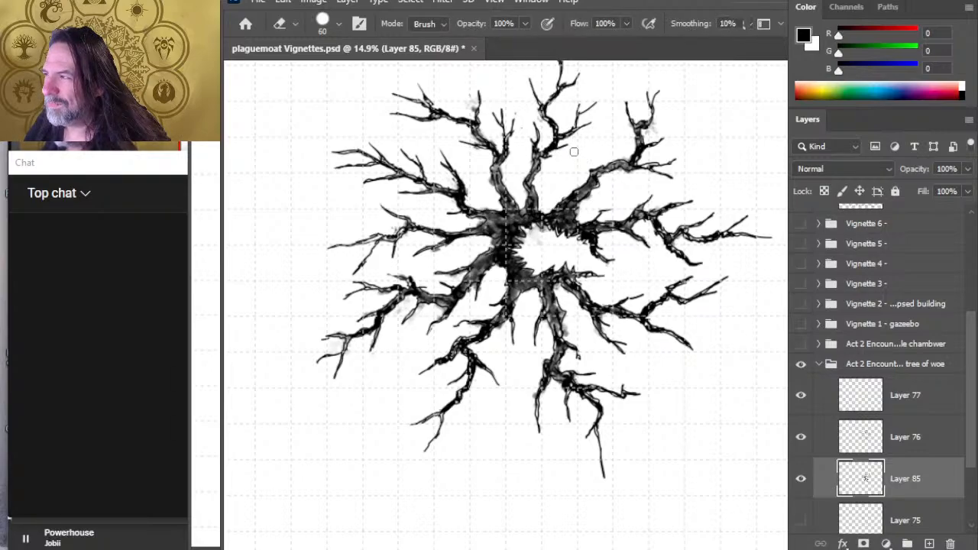
key("b")
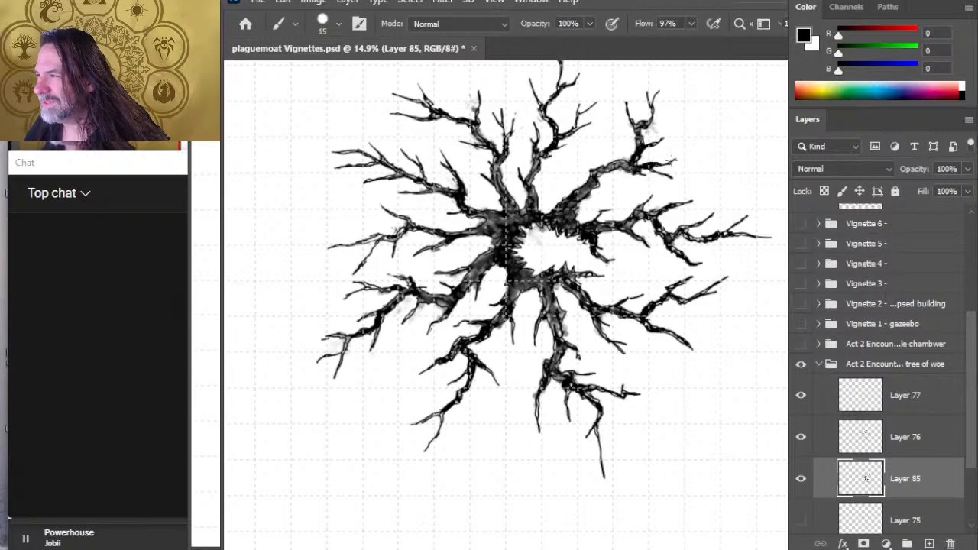
left_click_drag(654, 145, 671, 140)
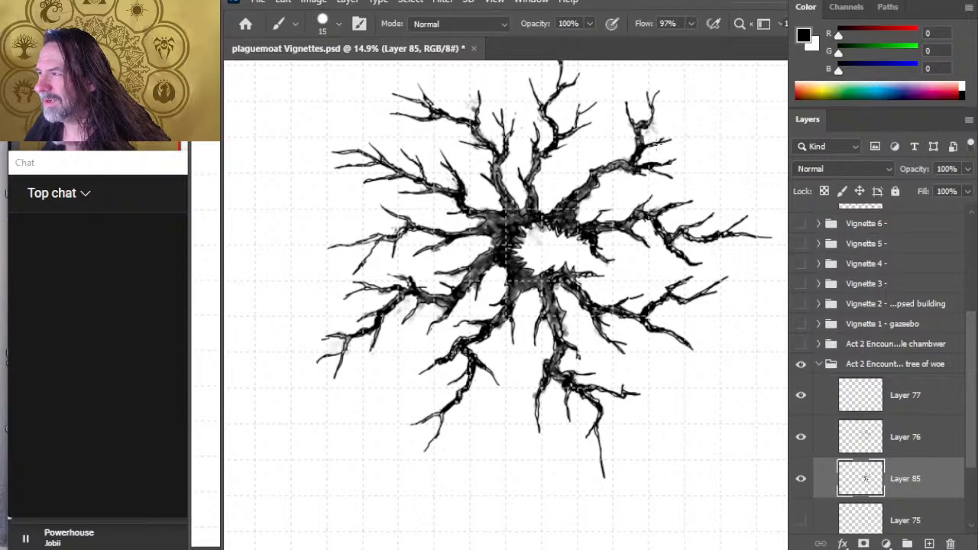
key("e")
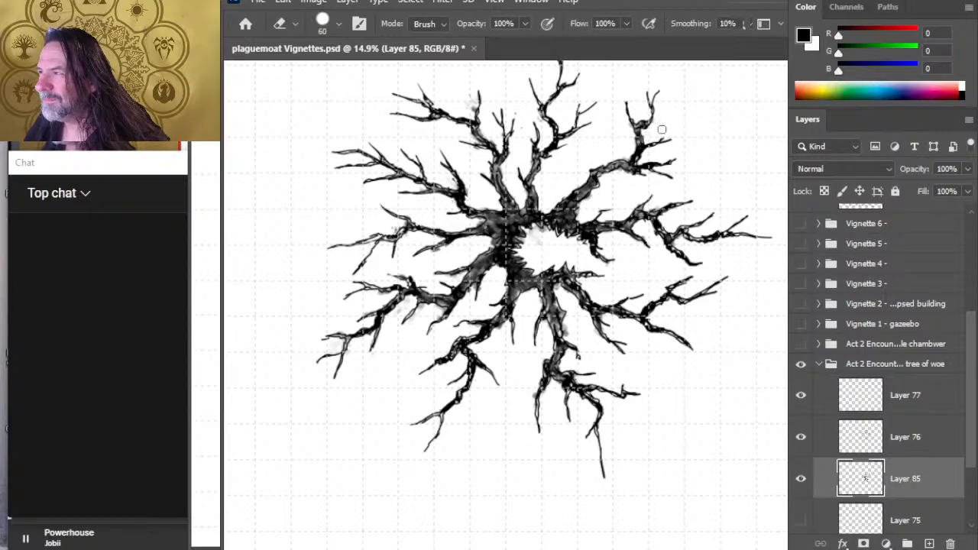
key("b")
key("e")
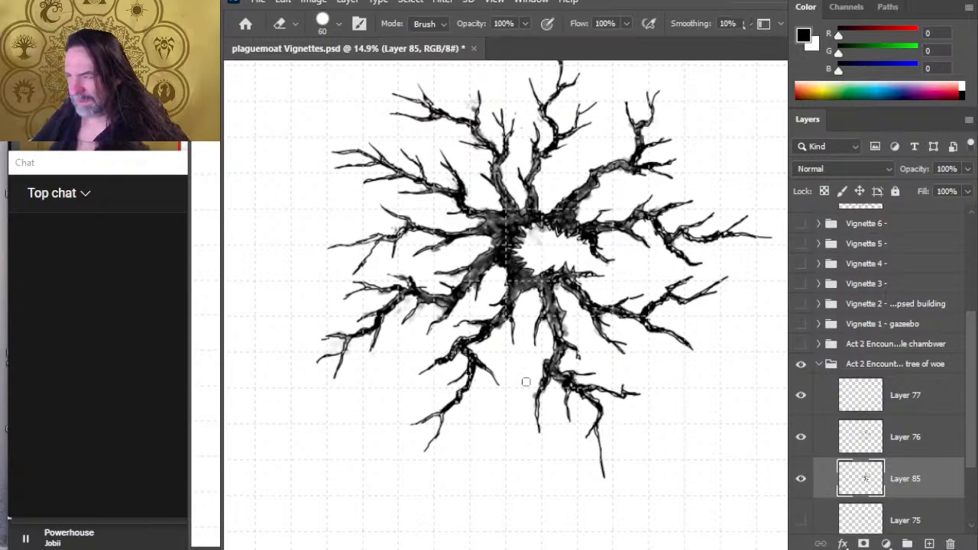
- Add a new layer above Layer 85 and lower Layer 85's opacity to 84%
key("z")
left_click_drag(589, 274, 528, 288)
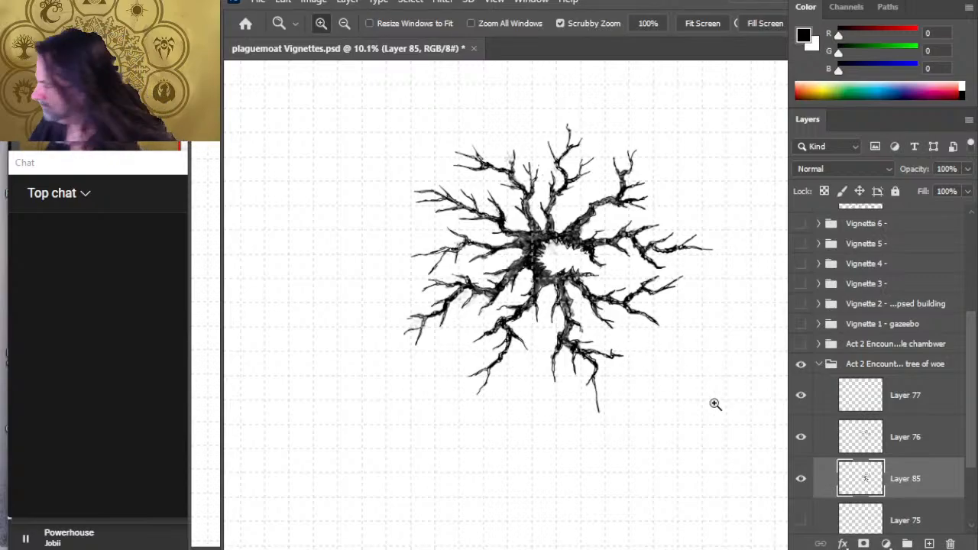
left_click(928, 543)
key("b")
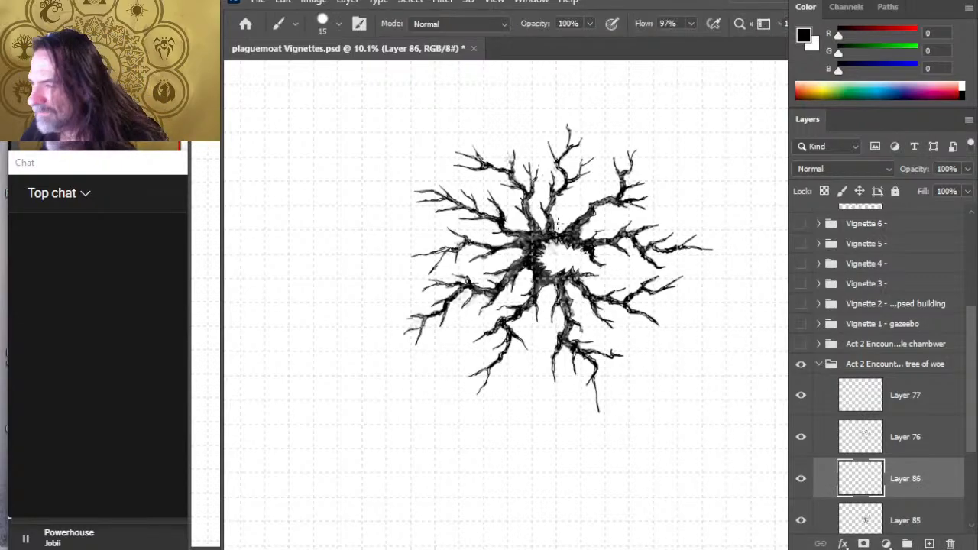
left_click(927, 517)
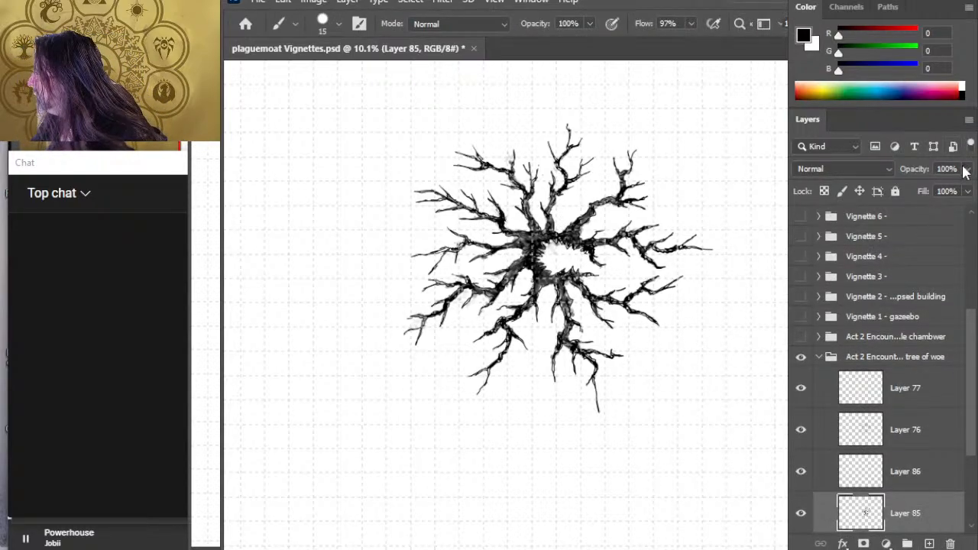
left_click_drag(963, 188, 954, 188)
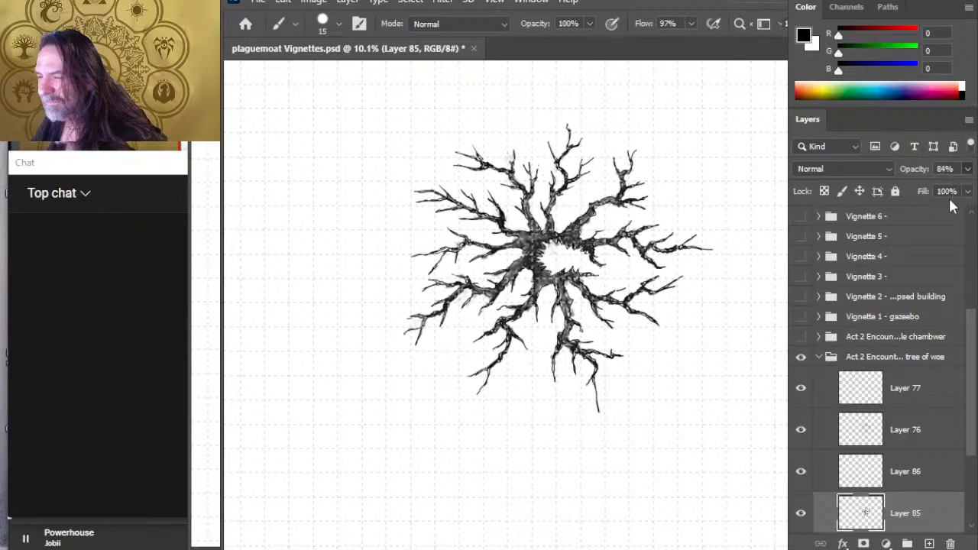
- Paint jagged black spikes and a curved inner ring inside the trunk hollow on the new layer above Layer 85
left_click(916, 478)
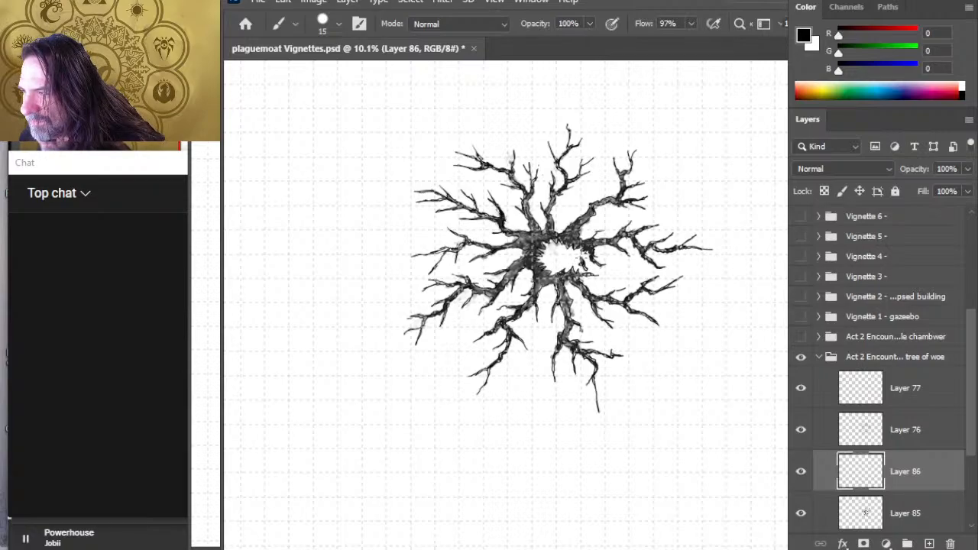
mouse_move(581, 258)
left_mouse_down()
mouse_move(587, 270)
mouse_move(572, 261)
left_mouse_up()
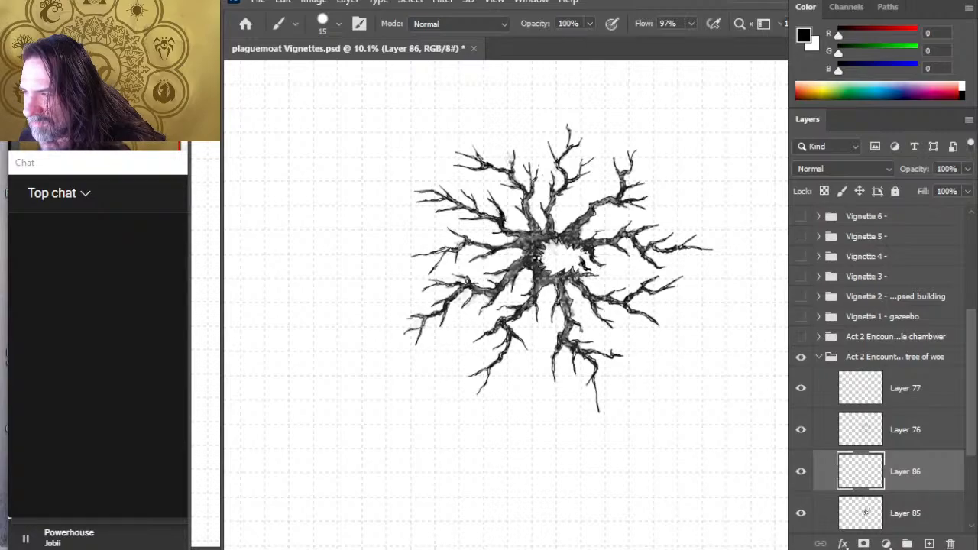
left_click_drag(538, 258, 555, 263)
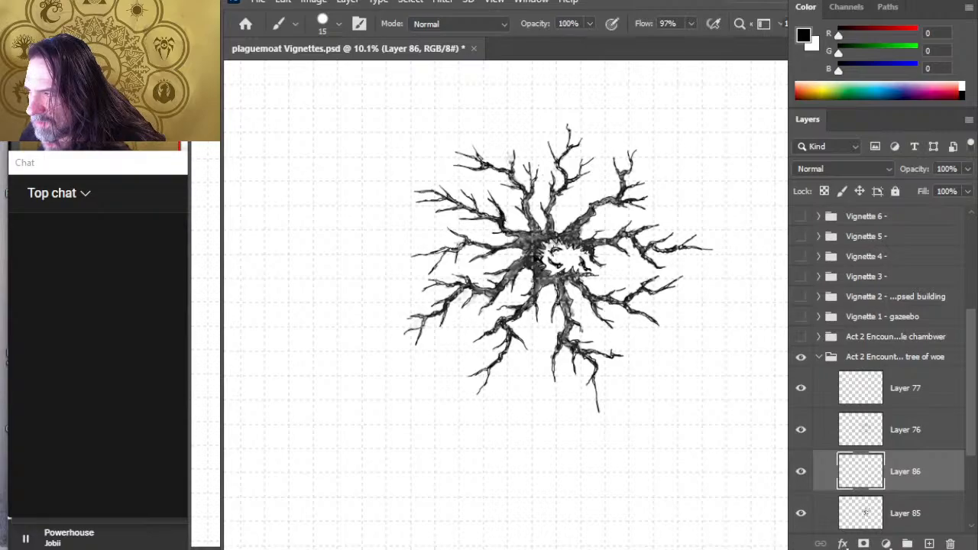
left_click_drag(558, 251, 549, 257)
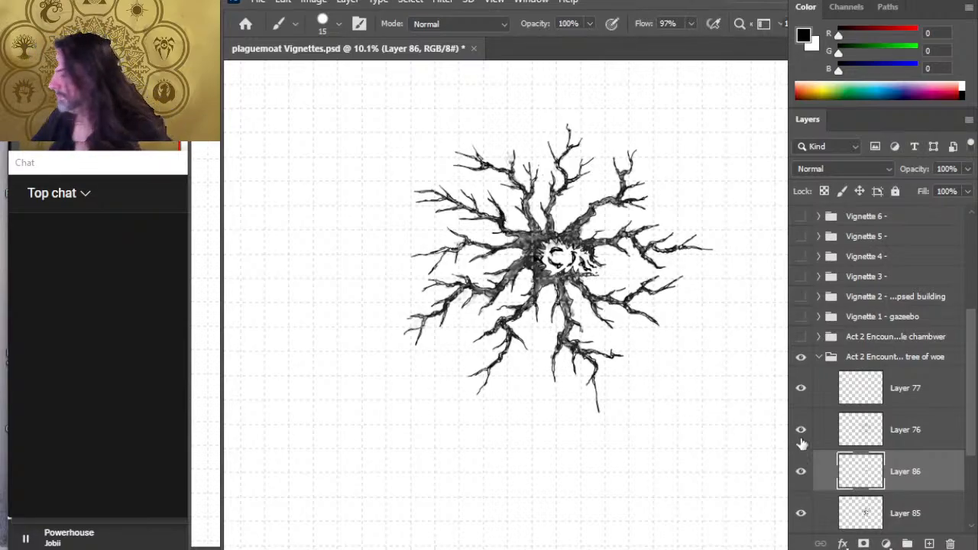
- Restore Layer 85 to full opacity and merge the layer holding the hollow details down into it
left_click(904, 516)
left_click(967, 169)
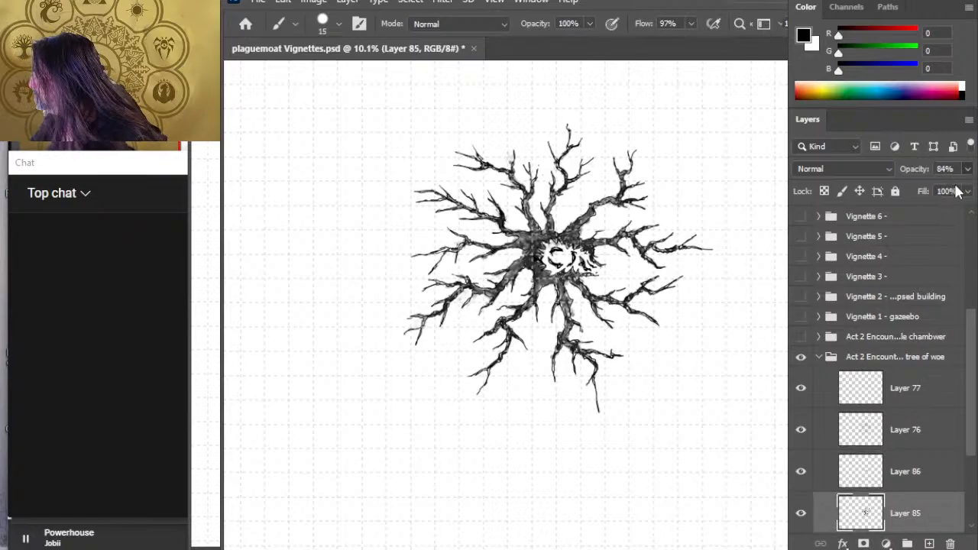
left_click_drag(956, 188, 975, 188)
left_click(925, 487)
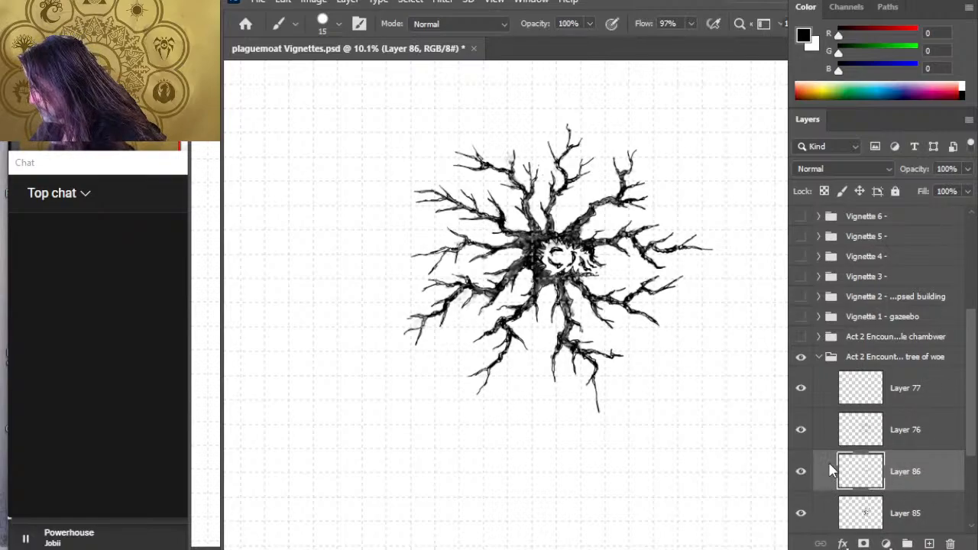
key("ctrl+e")
- Set the opacity of the merged Layer 85 to 80%
left_click(967, 169)
left_click(958, 192)
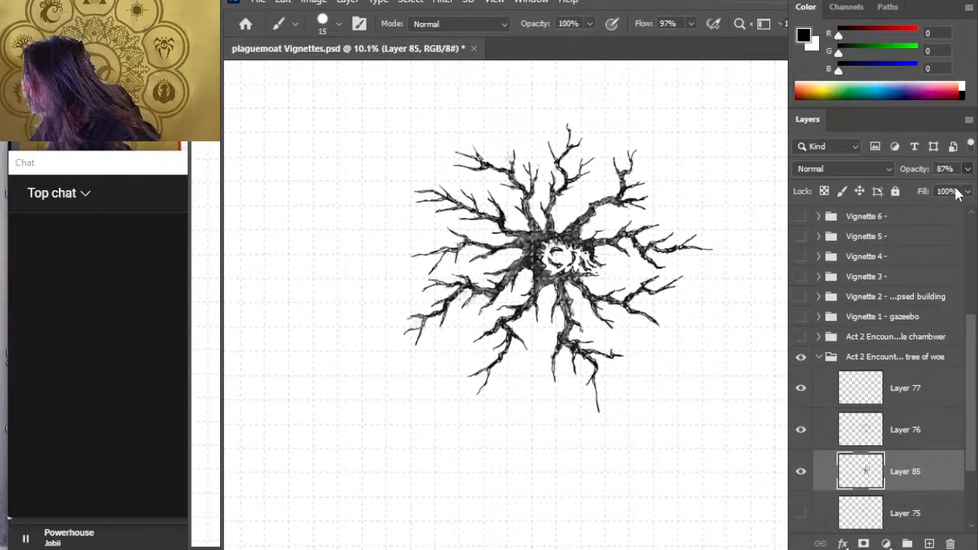
left_click_drag(956, 193, 953, 194)
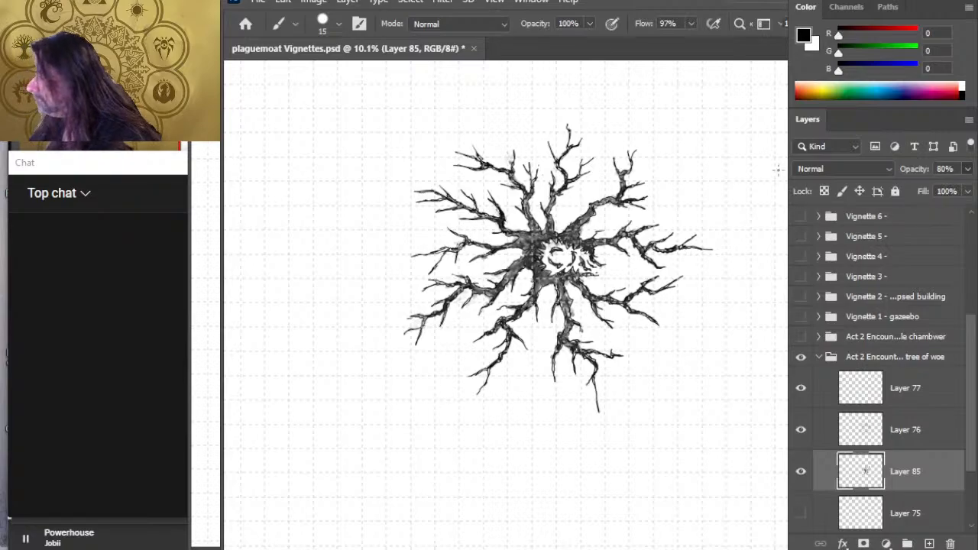
- Raise the opacity of Layer 85 to 85%
key("e")
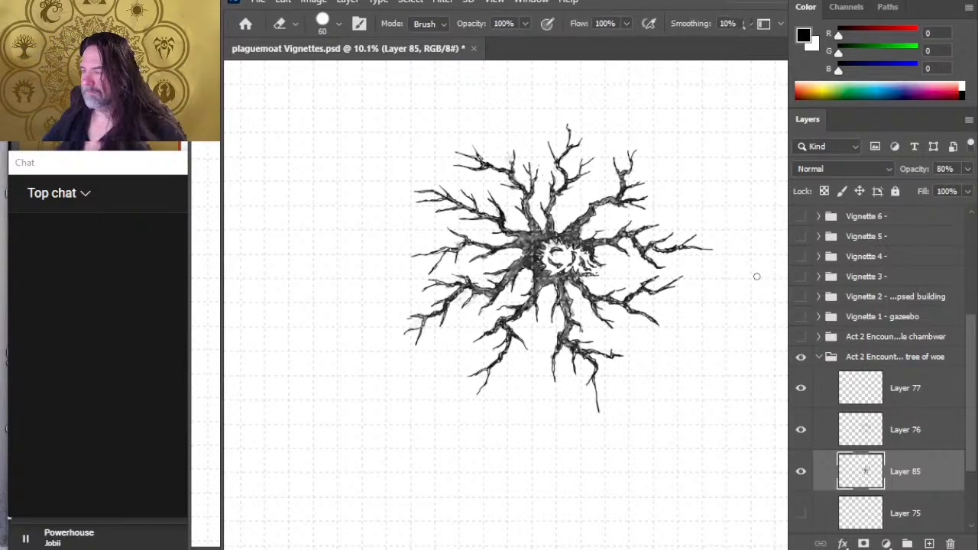
left_click(965, 169)
left_click_drag(952, 184, 957, 192)
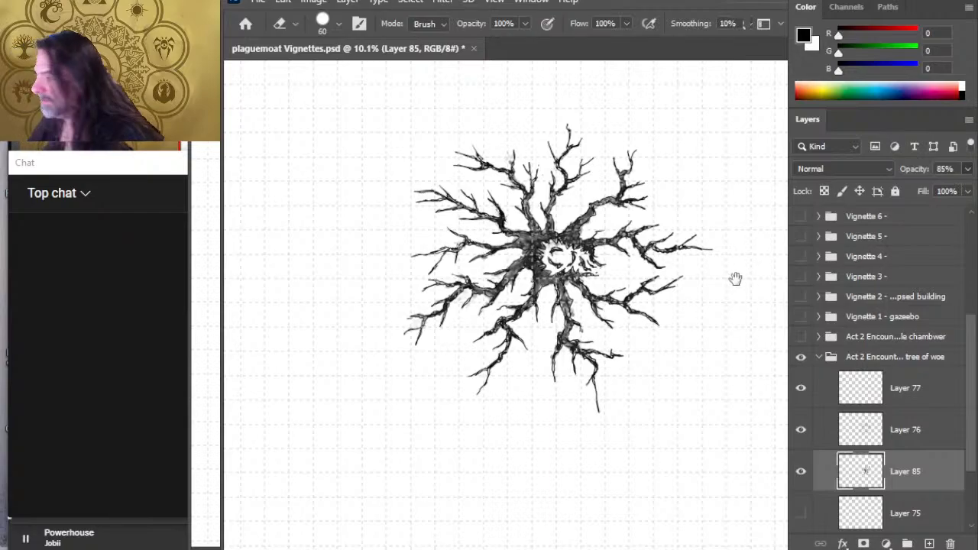
left_click_drag(735, 279, 711, 257)
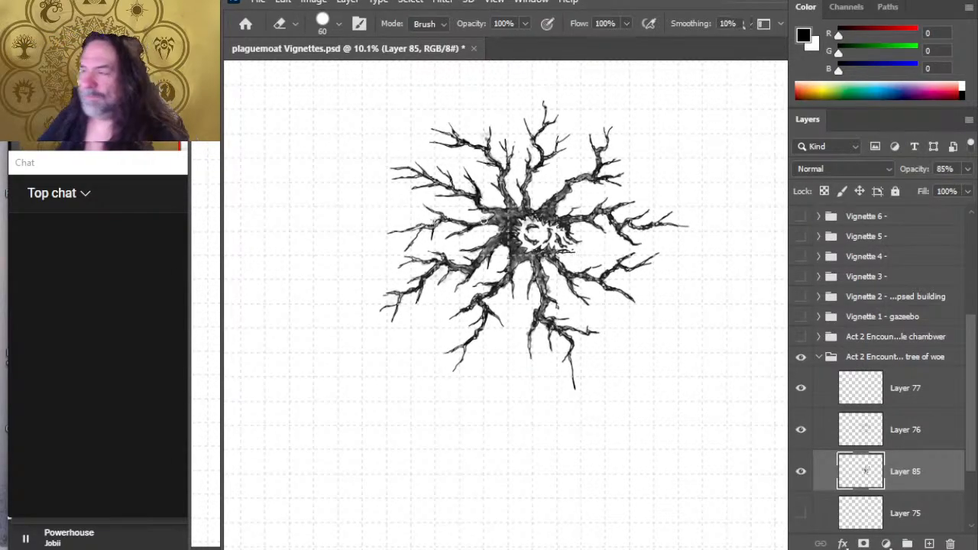
left_click_drag(629, 268, 570, 301)
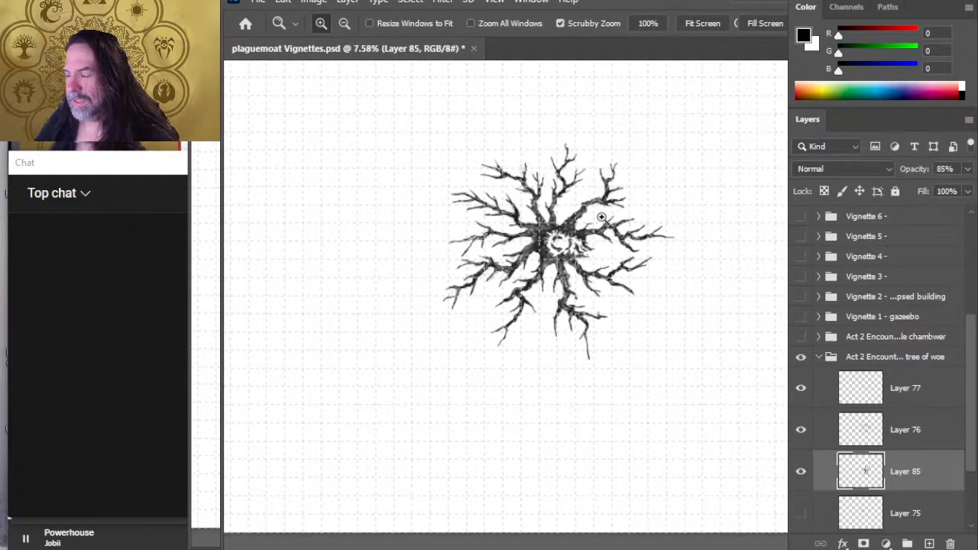
left_click_drag(576, 222, 591, 263)
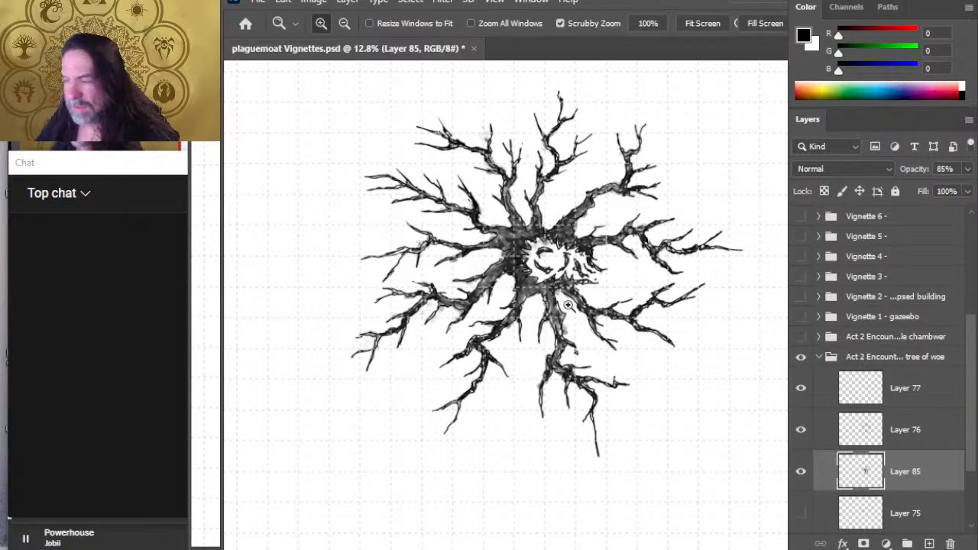
- Compare the tree with Layers 76 and 77 individually hidden, and delete Layer 77
scroll(580, 306, "down", 3)
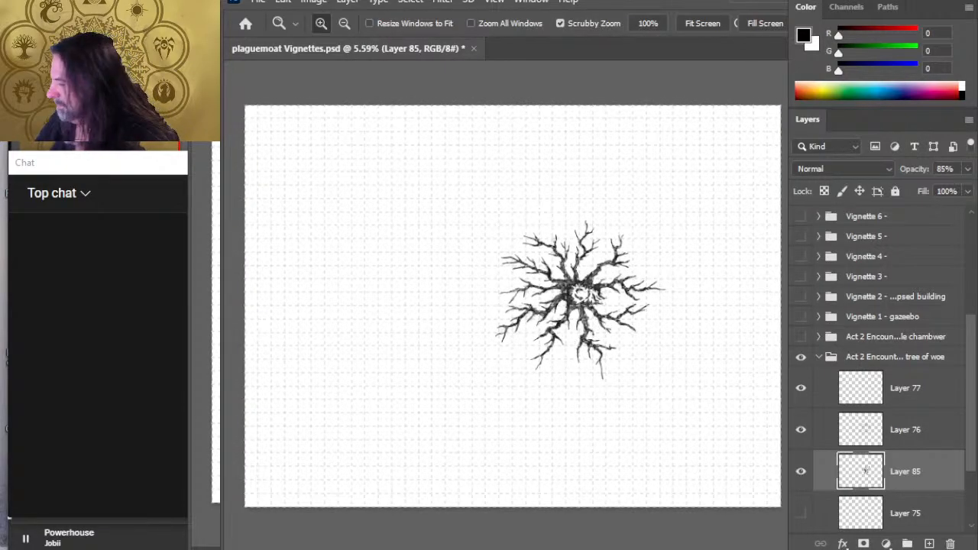
left_click(801, 433)
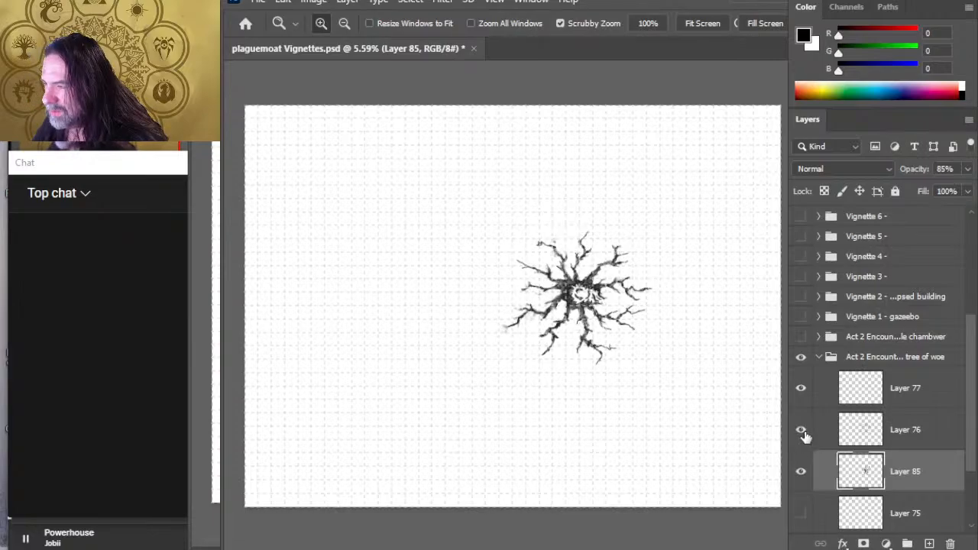
left_click(801, 433)
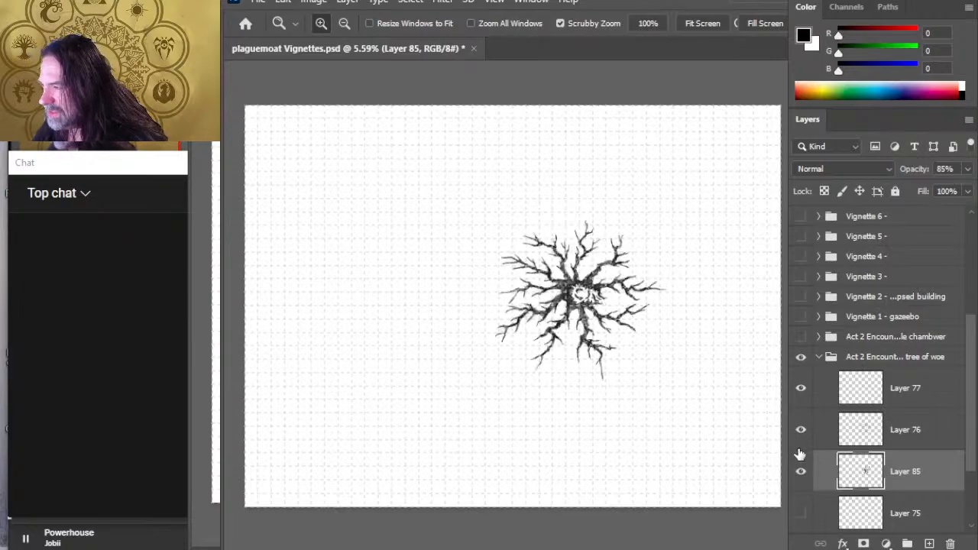
left_click(801, 390)
left_click(801, 389)
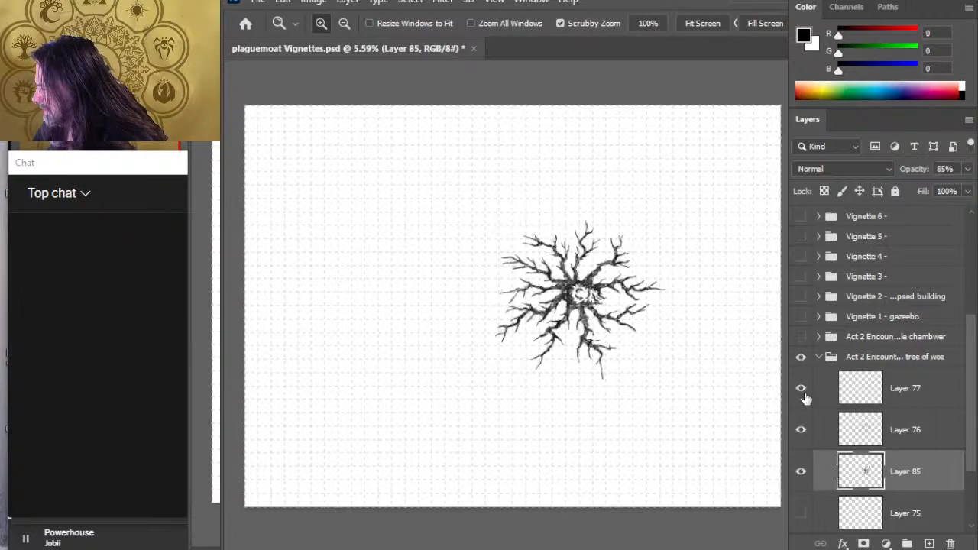
left_click(801, 429)
left_click(801, 429)
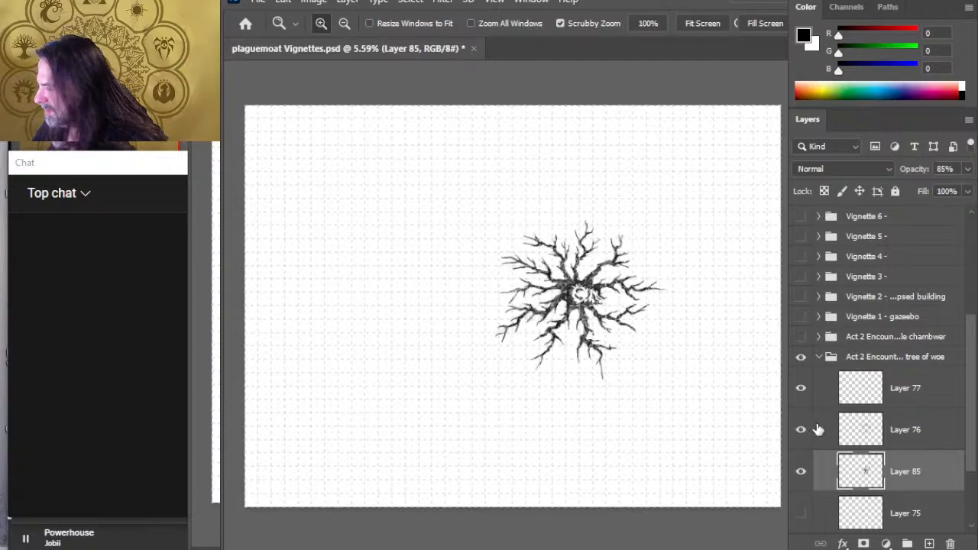
left_click(934, 385)
left_click(926, 420)
left_click(921, 394)
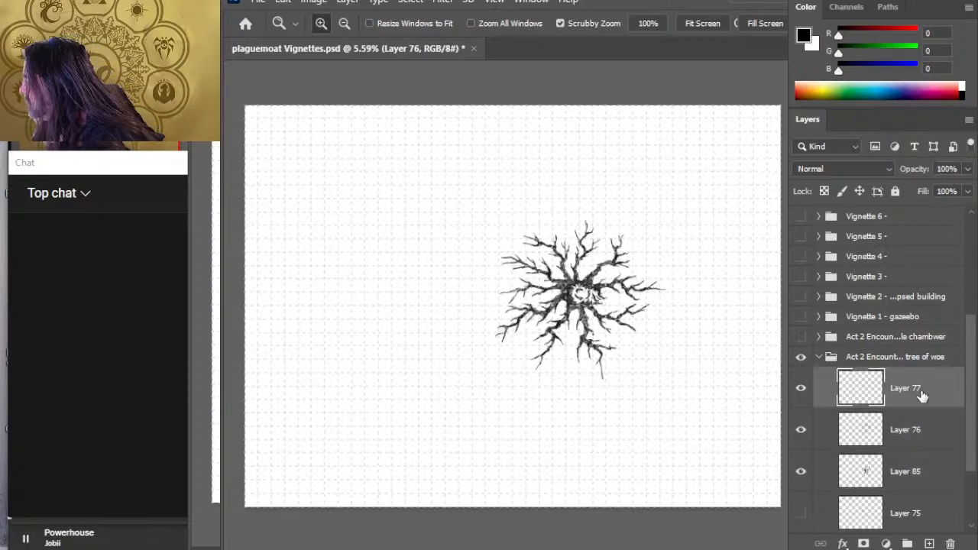
key("Delete")
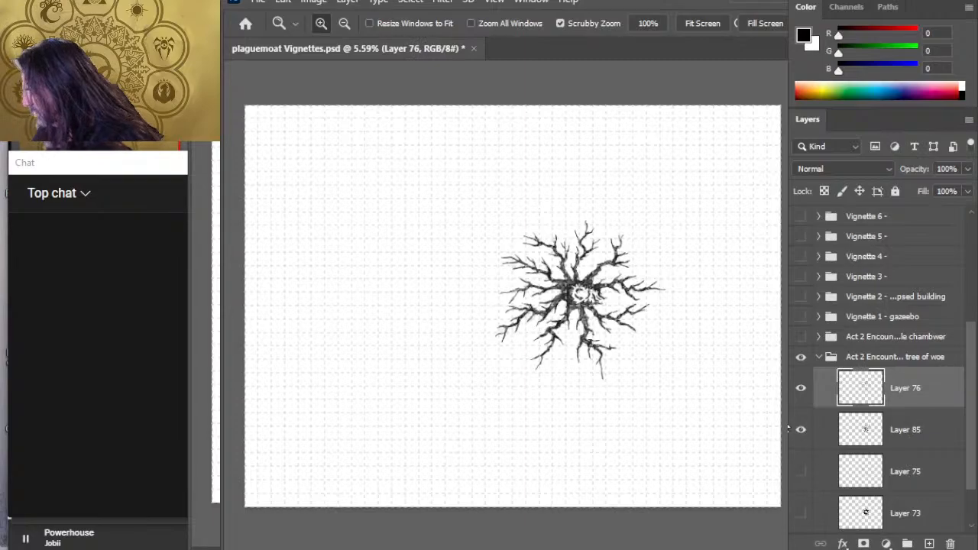
- Select Layers 75 and 73 together and examine what each one adds to the tree, leaving both hidden
left_click(919, 475)
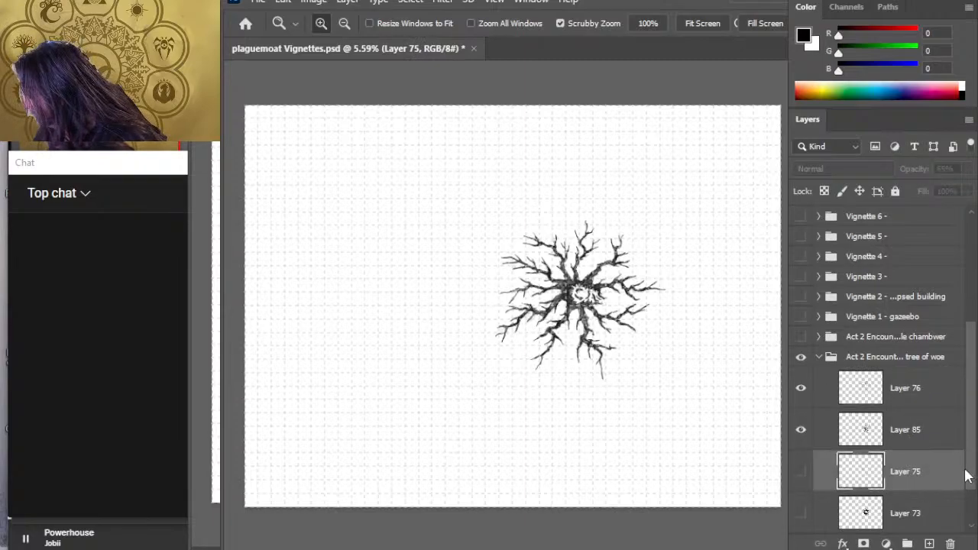
left_click_drag(967, 472, 963, 522)
left_click(913, 456, "shift")
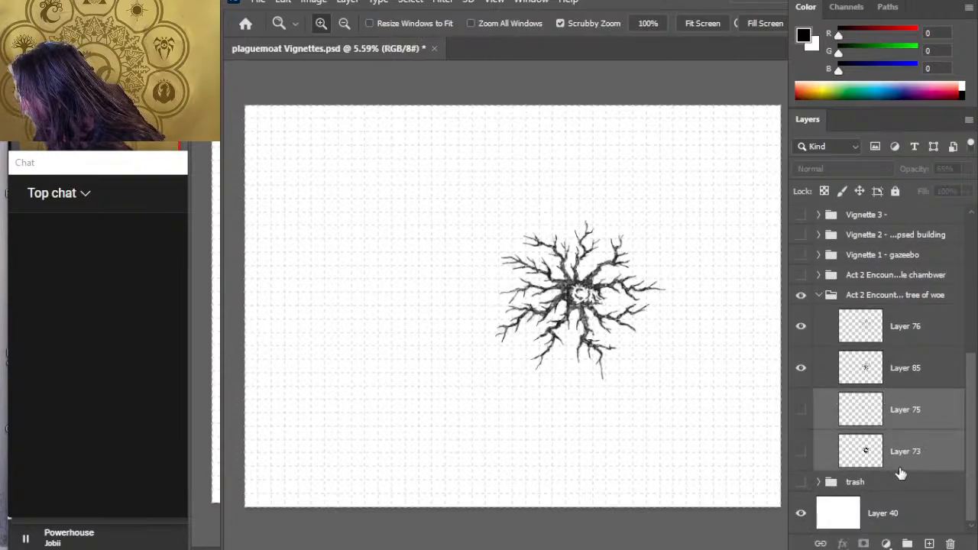
left_click(800, 452)
left_click(800, 412)
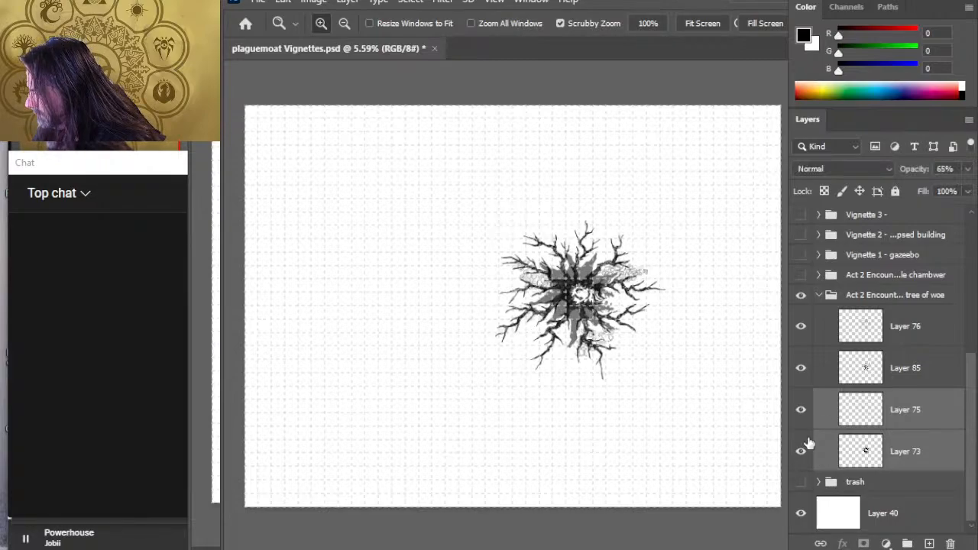
left_click(799, 411)
left_click(799, 413)
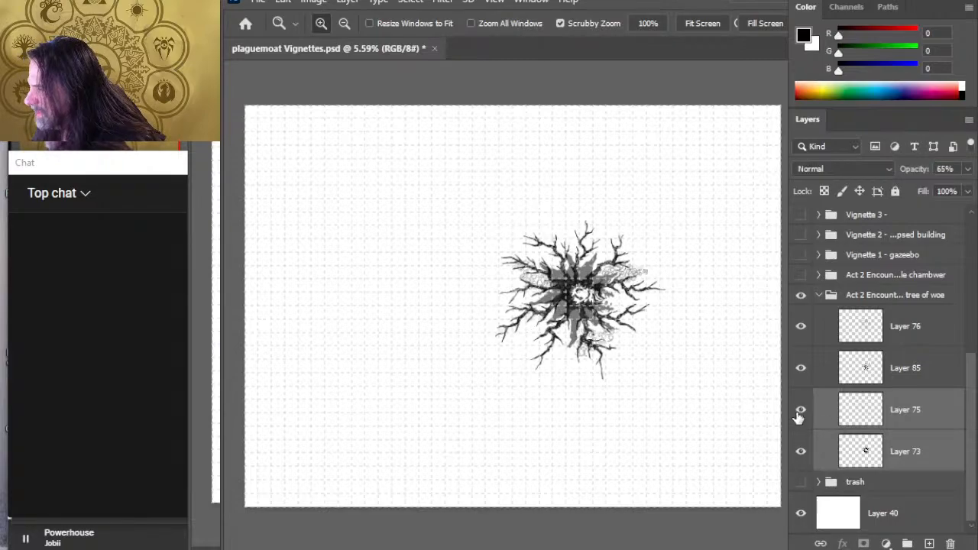
left_click(800, 451)
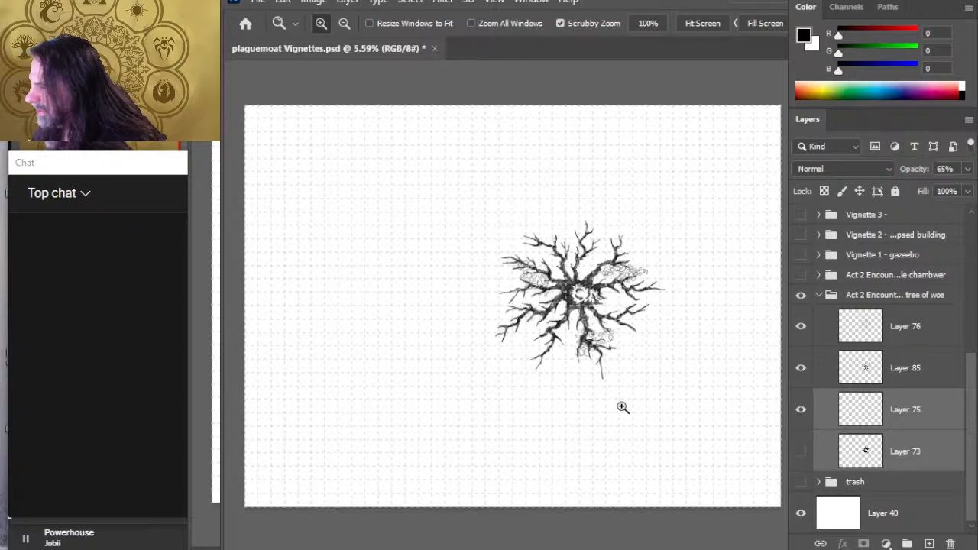
left_click_drag(583, 294, 667, 304)
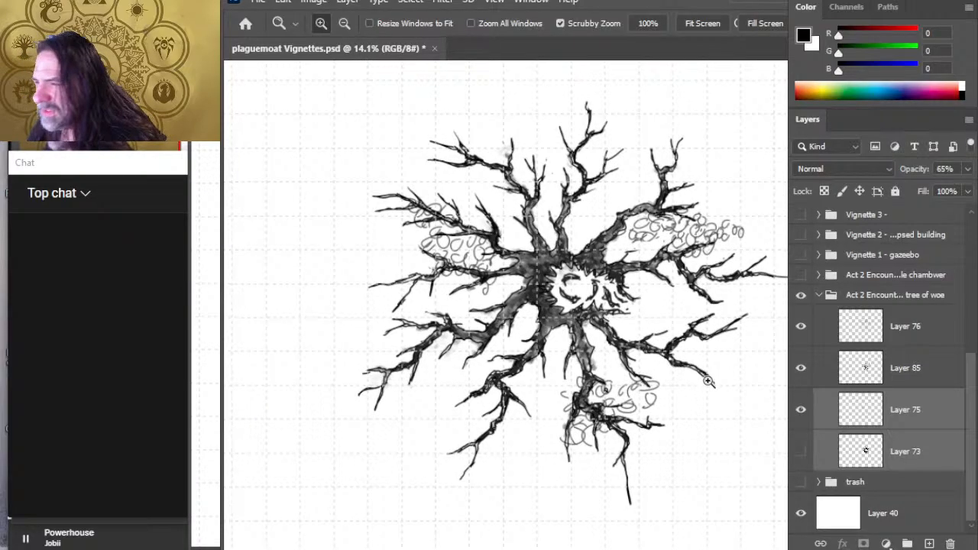
left_click_drag(657, 370, 656, 437)
left_click_drag(708, 409, 644, 403)
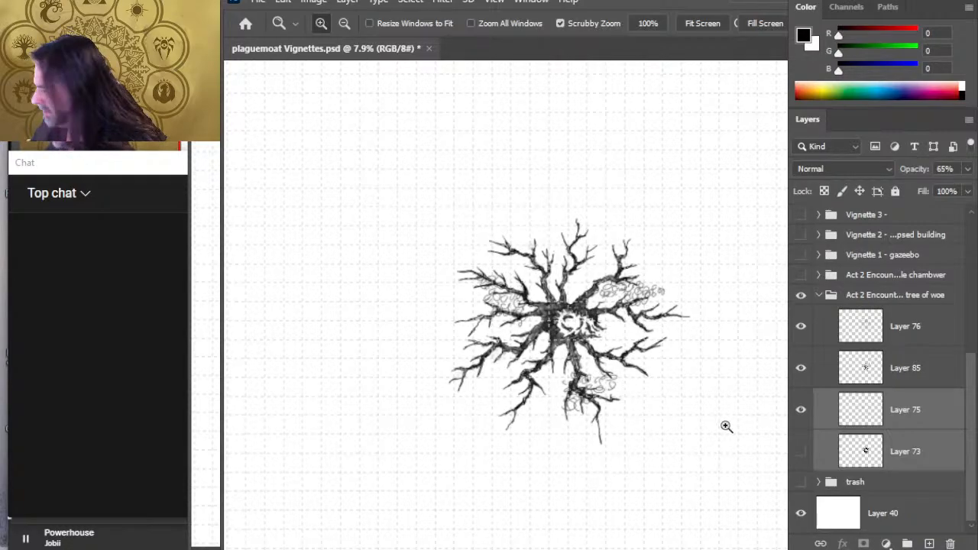
left_click(800, 410)
left_click(800, 452)
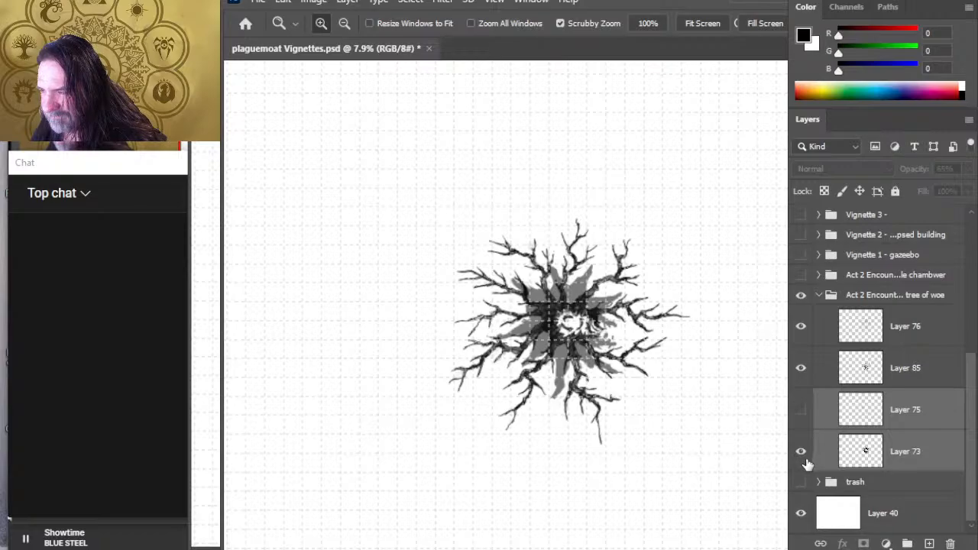
left_click(802, 454)
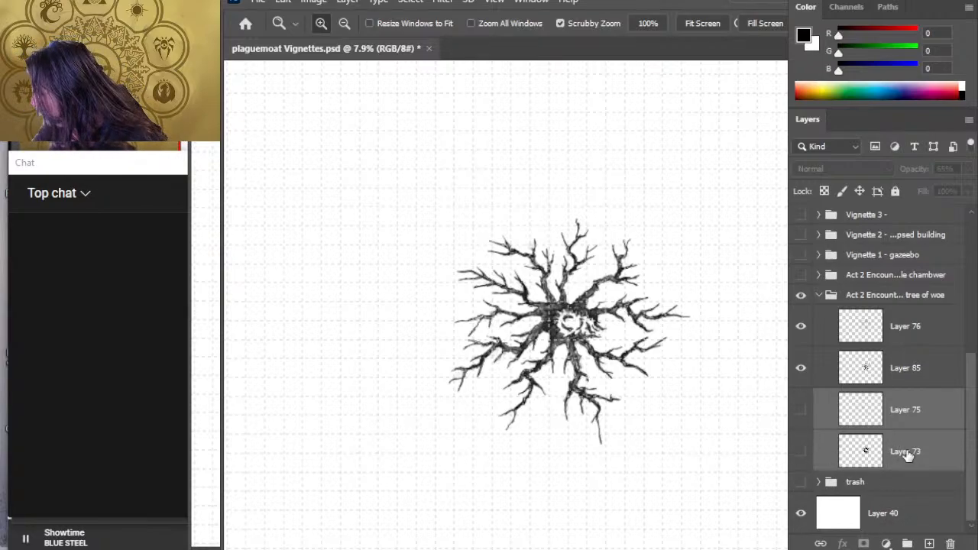
- Move Layers 75 and 73 out of the tree group into the trash folder, and add a new layer above Layer 76 for brushwork
key("ctrl+alt+g")
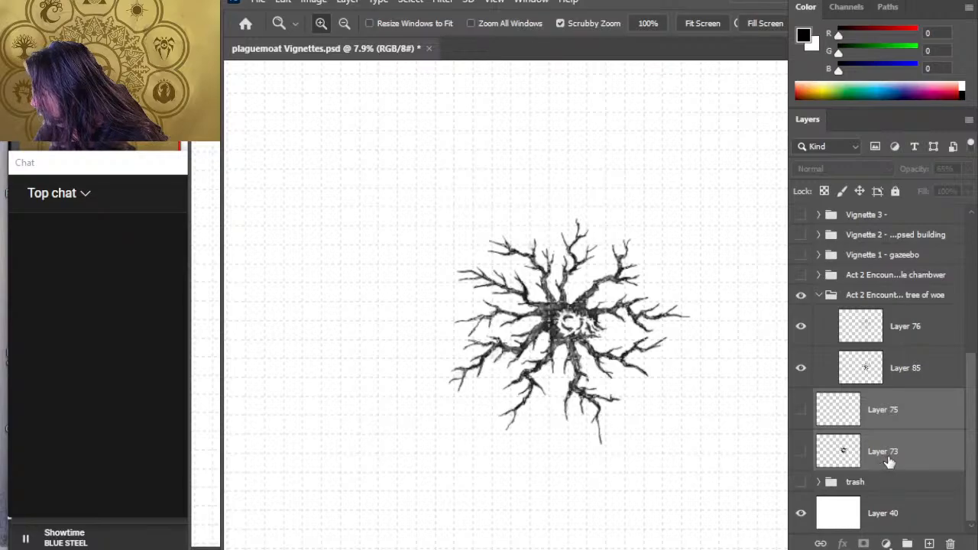
left_click_drag(889, 460, 888, 479)
left_click(907, 427)
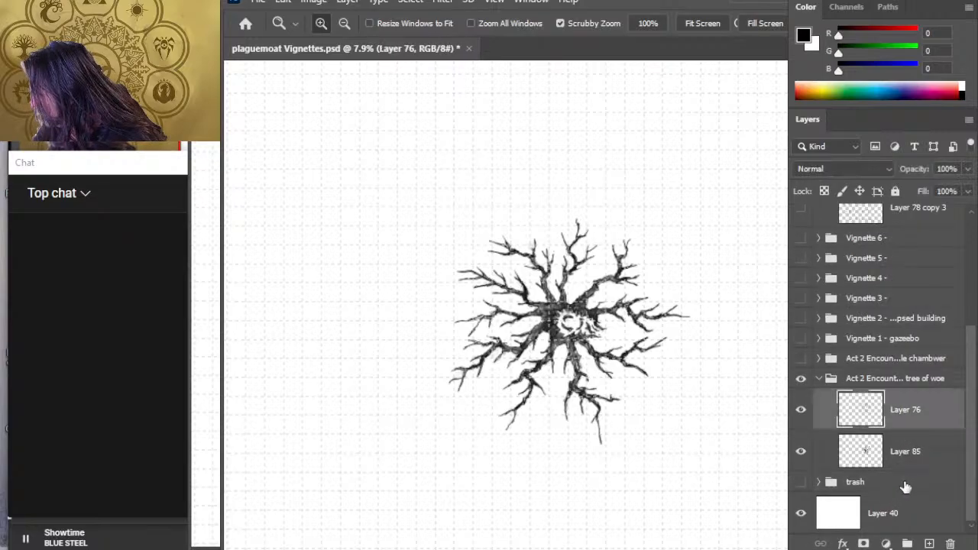
left_click(929, 543)
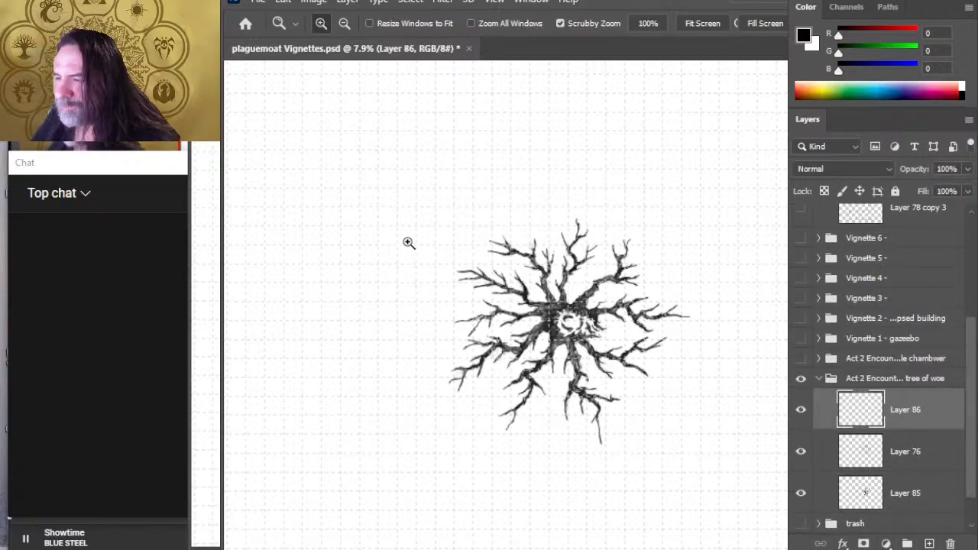
key("b")
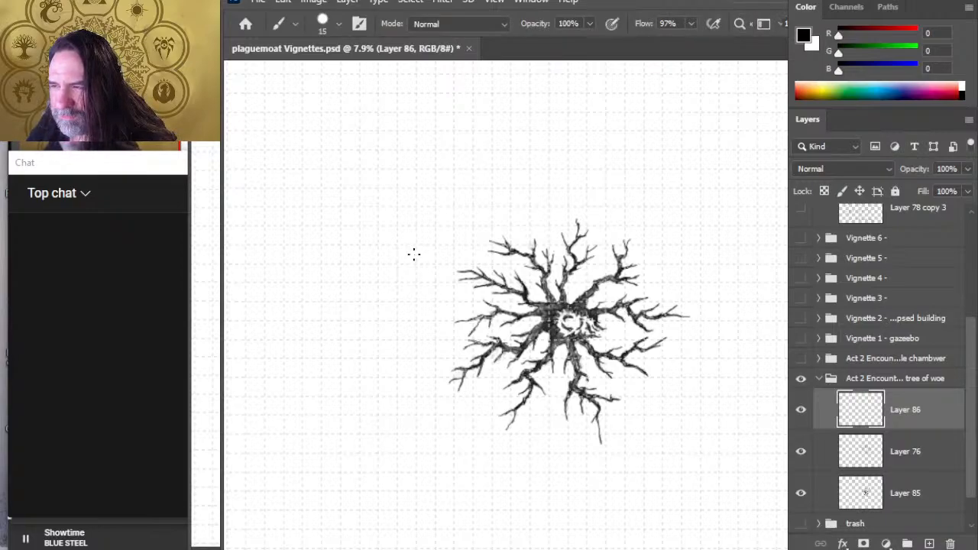
left_click_drag(416, 251, 424, 259)
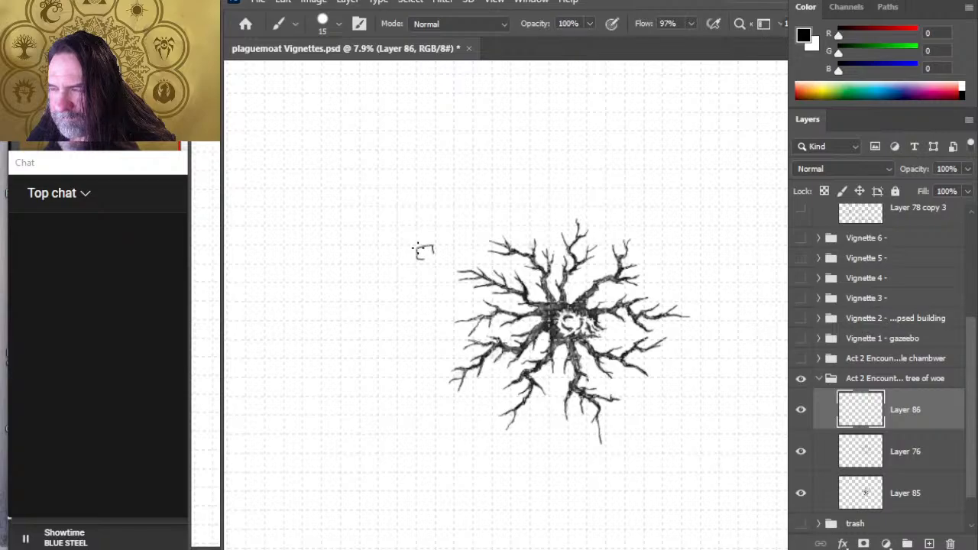
mouse_move(420, 261)
left_mouse_down()
mouse_move(434, 252)
mouse_move(432, 281)
mouse_move(414, 298)
mouse_move(432, 301)
left_mouse_up()
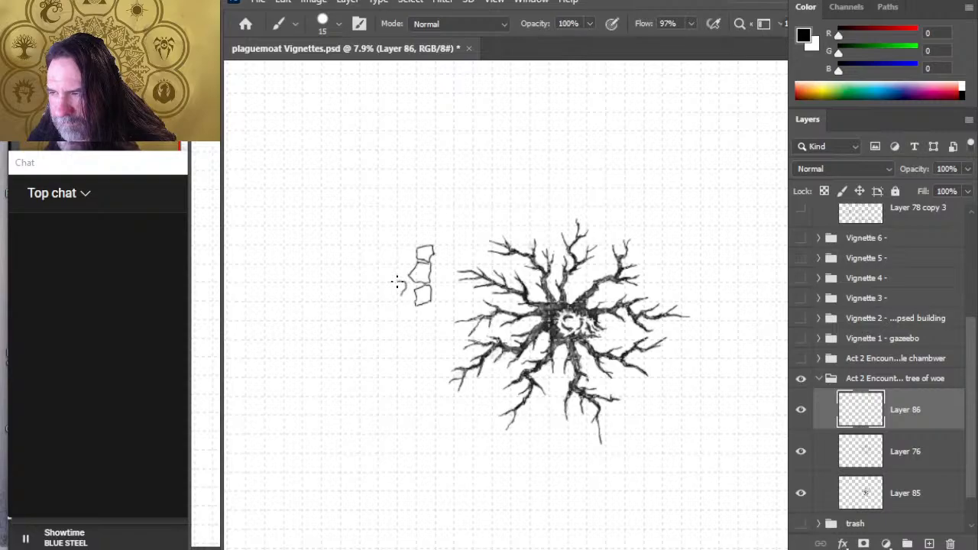
mouse_move(395, 299)
left_mouse_down()
mouse_move(391, 282)
mouse_move(404, 284)
mouse_move(408, 269)
mouse_move(397, 254)
mouse_move(394, 265)
left_mouse_up()
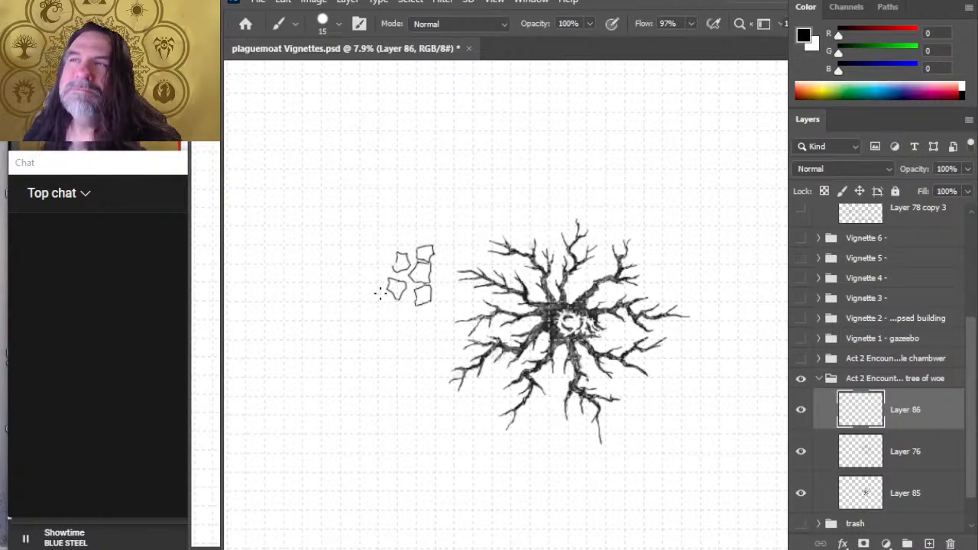
key("ctrl+z")
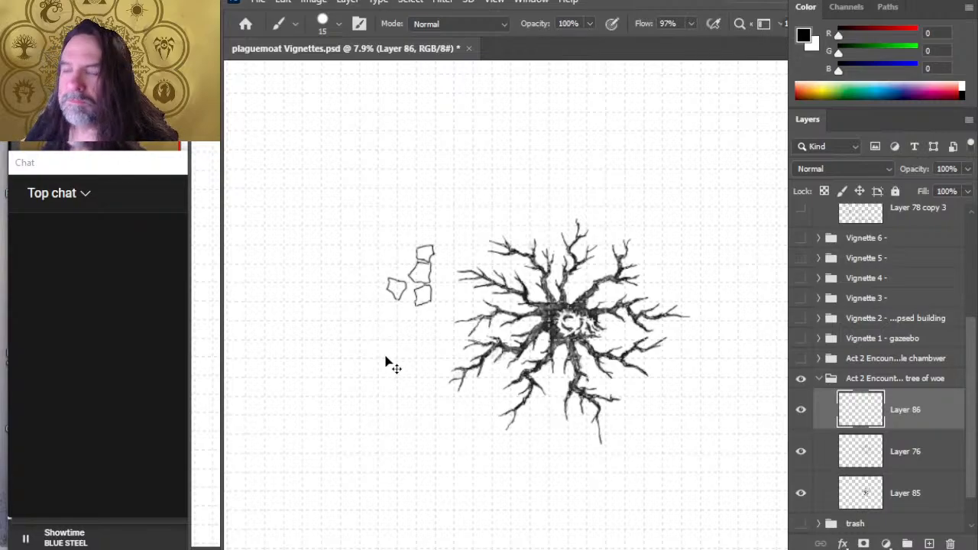
key("ctrl+z")
key("ctrl+z")
key("ctrl+z")
key("ctrl+z")
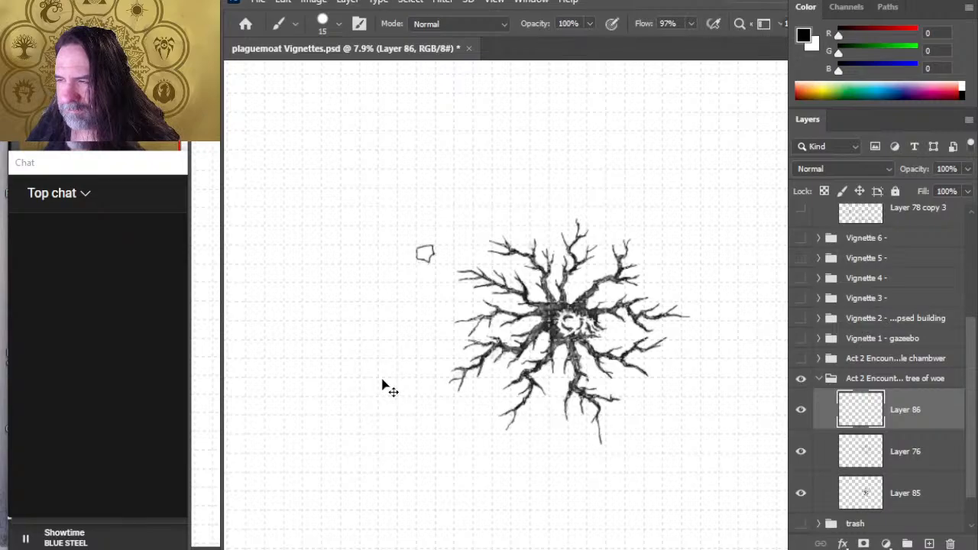
key("ctrl+z")
key("ctrl+z")
key("ctrl+z")
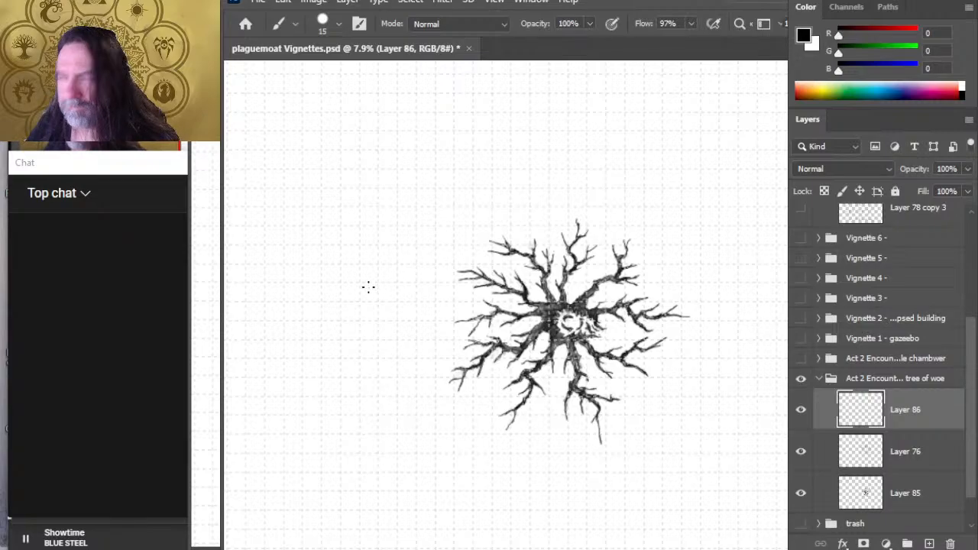
- Outline the first irregular paving stones left of the tree with a size 10 brush, and move Layer 86 below Layer 85
key("bracketleft")
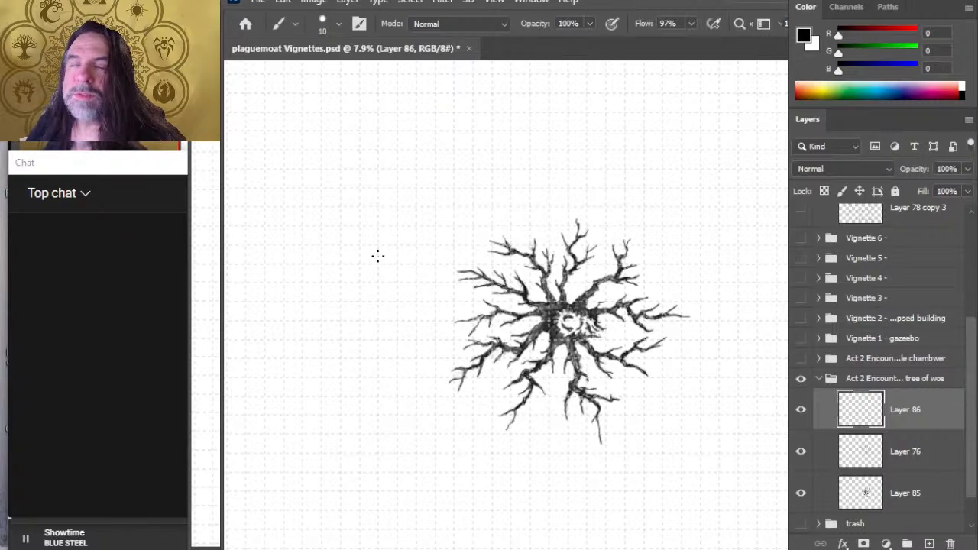
mouse_move(398, 253)
left_mouse_down()
mouse_move(393, 267)
mouse_move(408, 268)
left_mouse_up()
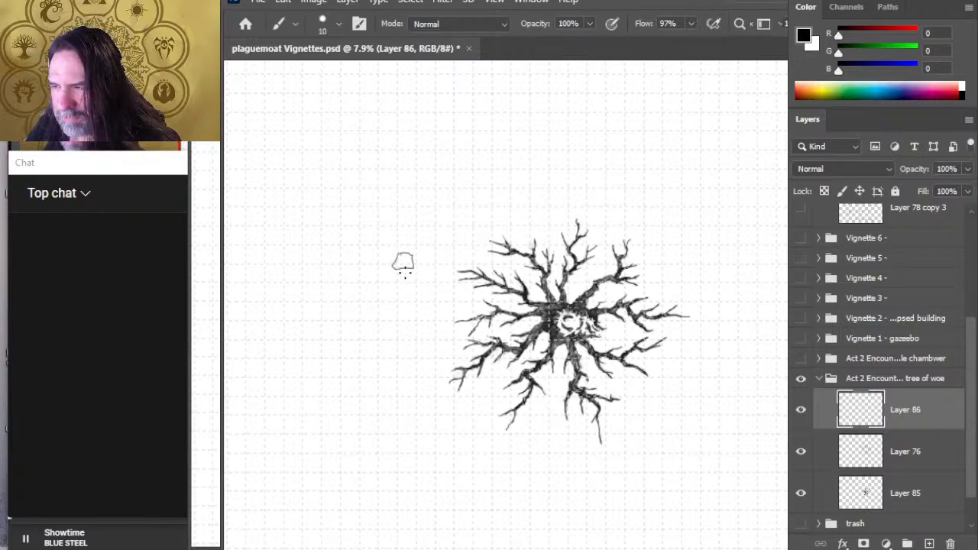
mouse_move(410, 287)
left_mouse_down()
mouse_move(416, 274)
mouse_move(403, 272)
mouse_move(430, 264)
mouse_move(433, 246)
mouse_move(429, 304)
left_mouse_up()
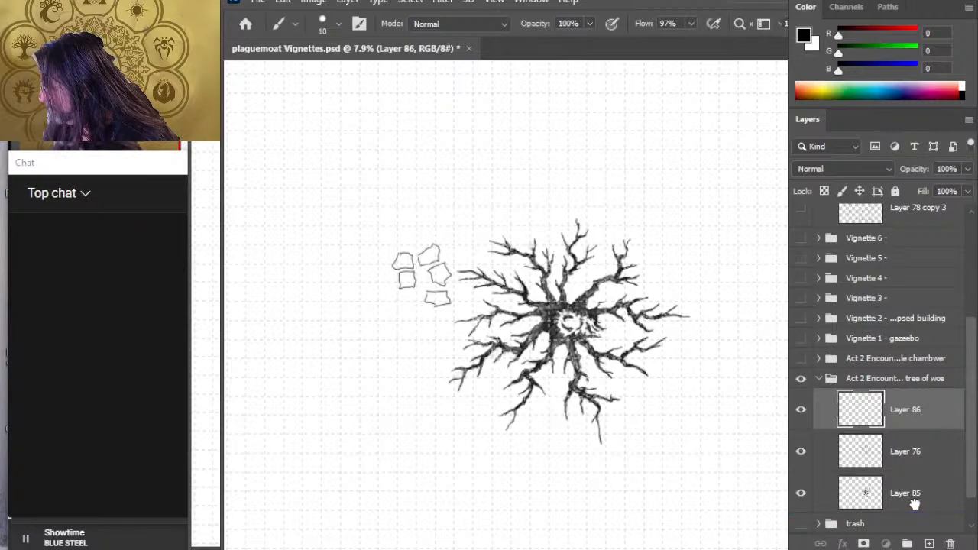
left_click_drag(914, 504, 914, 507)
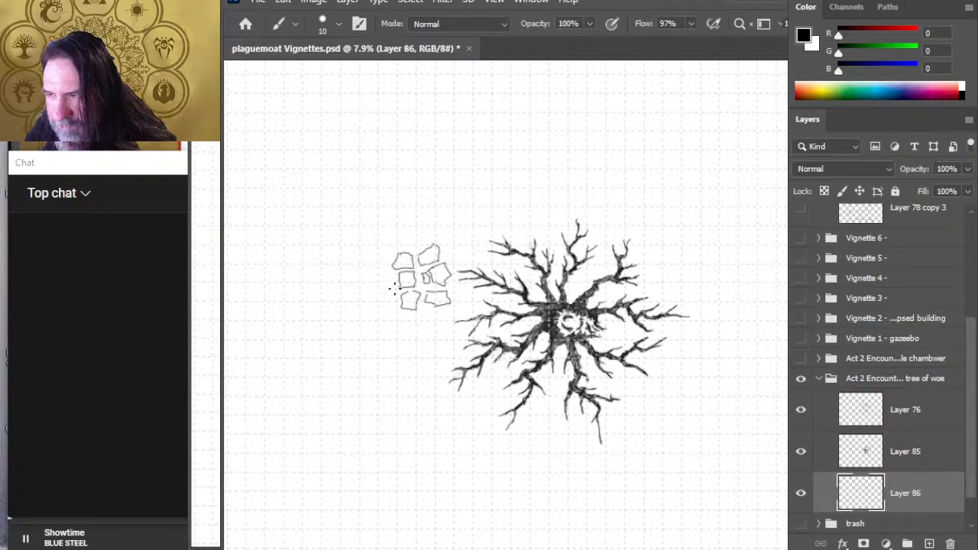
- Erase and redraw edges of the first paving stones, adding a small filler stone at the outer edge and starting another stone underneath
key("e")
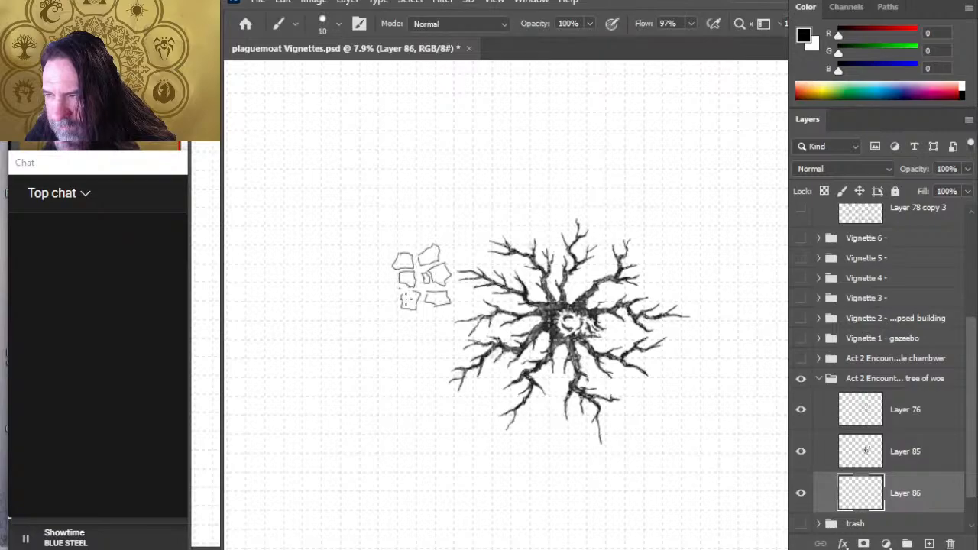
key("b")
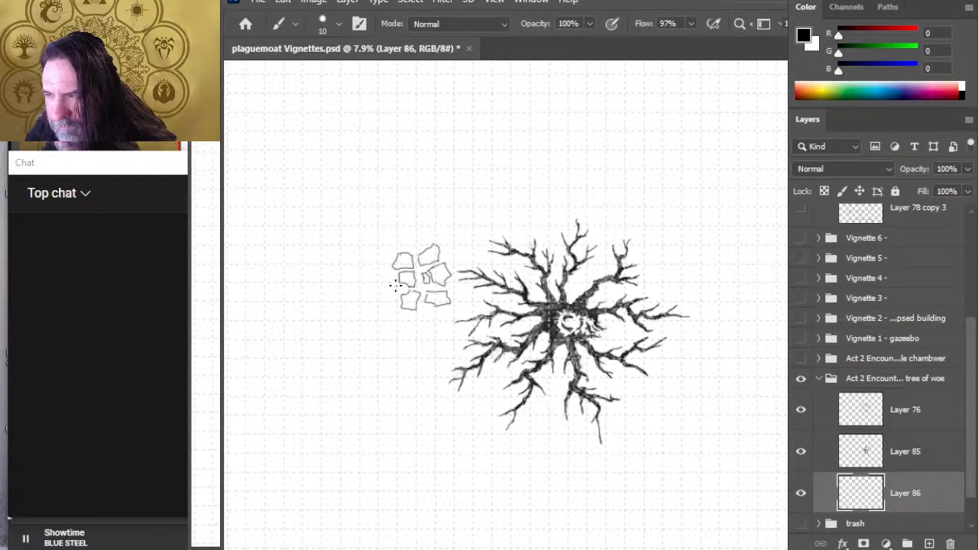
key("e")
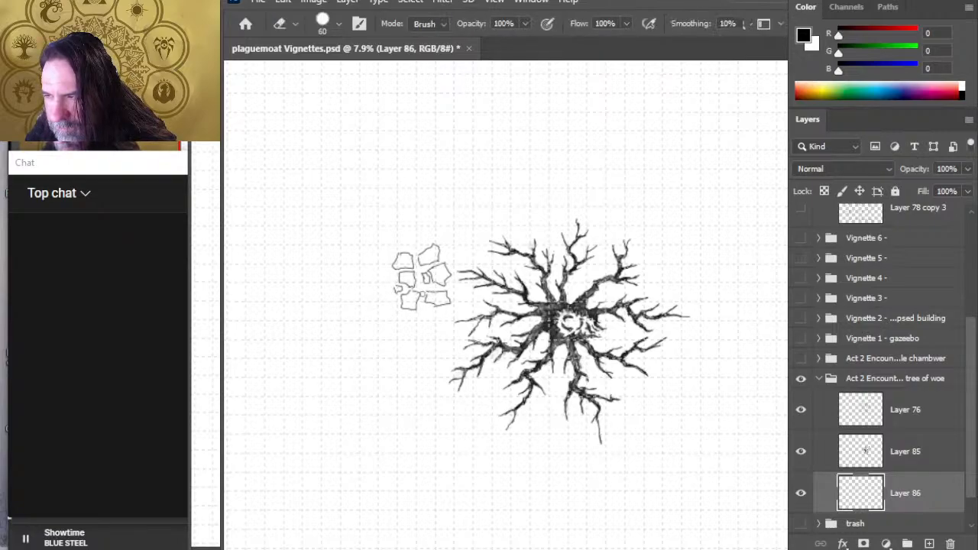
key("b")
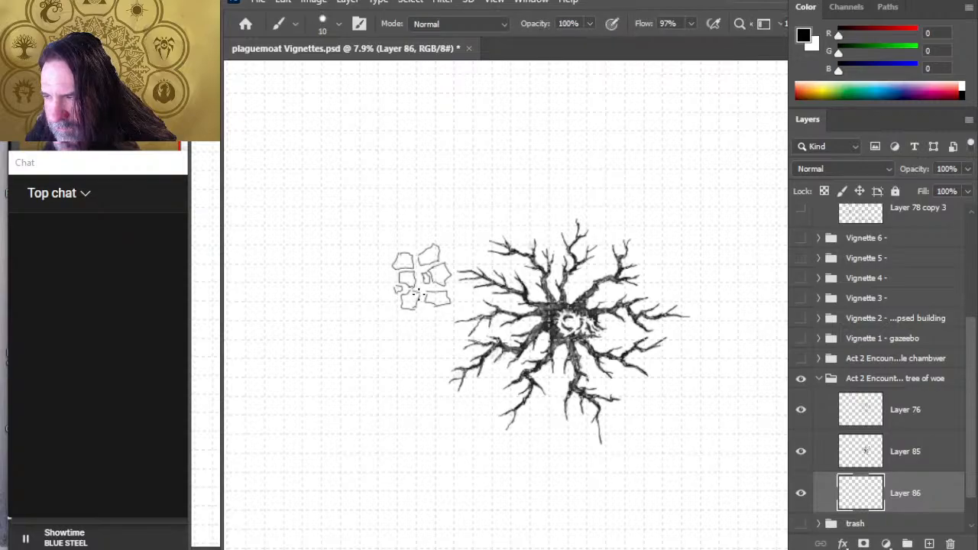
key("e")
key("b")
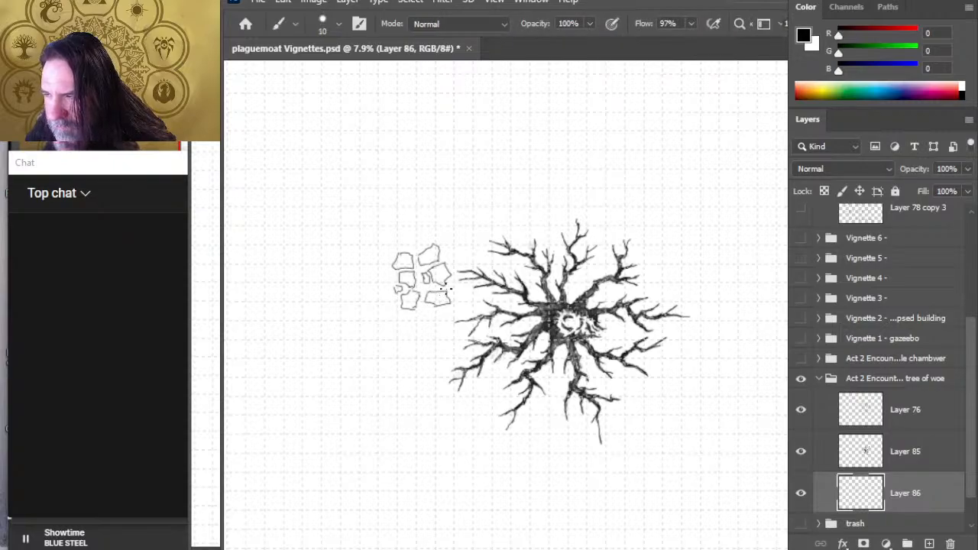
key("e")
key("b")
key("e")
key("b")
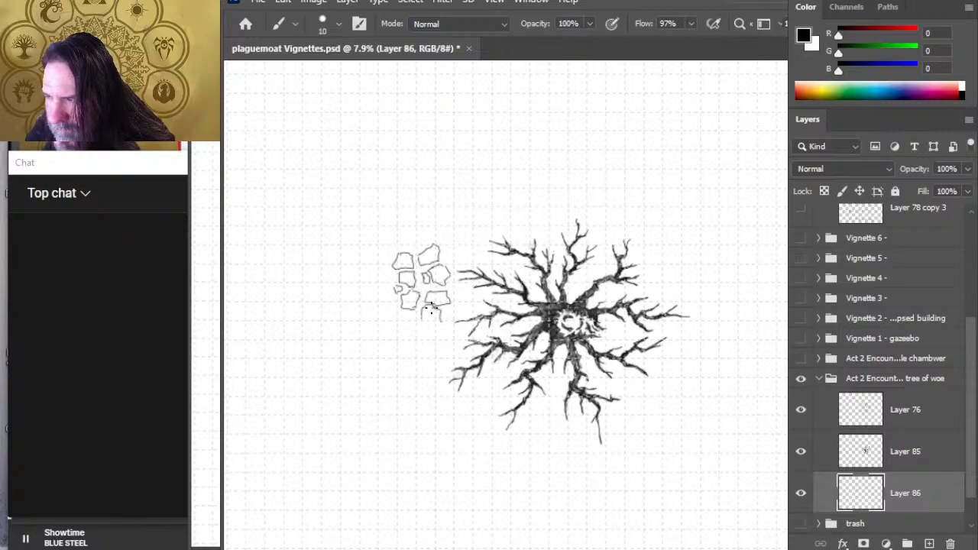
- Outline a fourth row of two stones and reshape the stone edges nearest the tree above it
left_click_drag(431, 321, 422, 321)
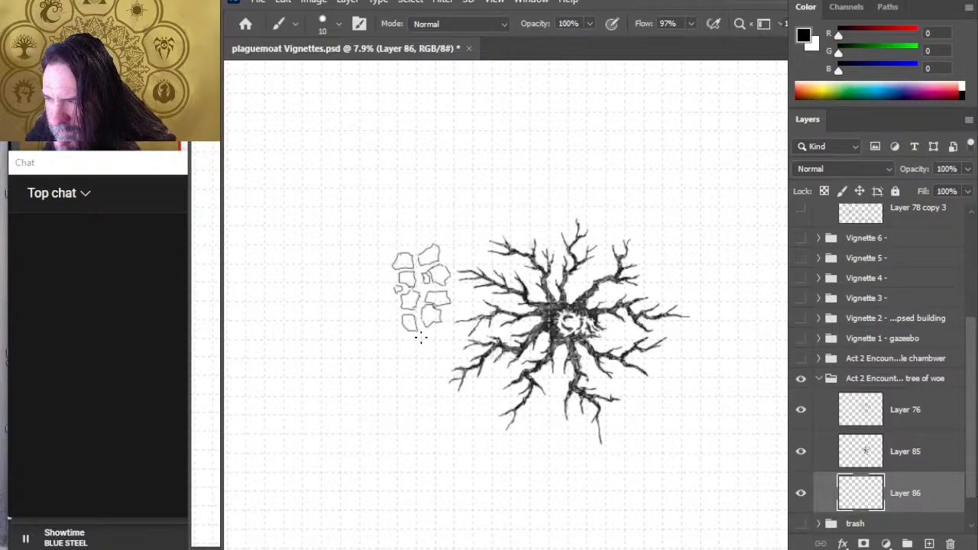
key("e")
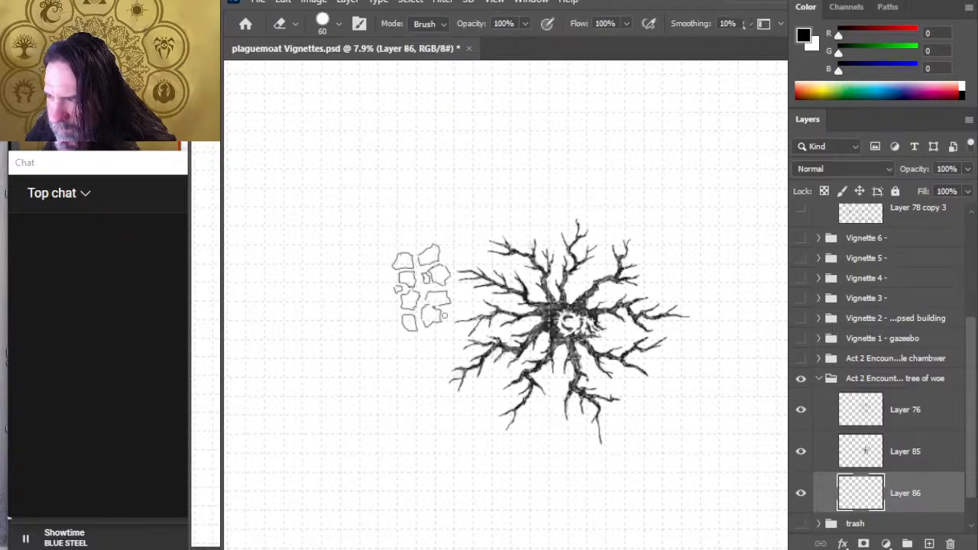
key("b")
mouse_move(438, 303)
left_mouse_down()
mouse_move(428, 301)
mouse_move(449, 298)
left_mouse_up()
key("e")
key("b")
key("e")
key("b")
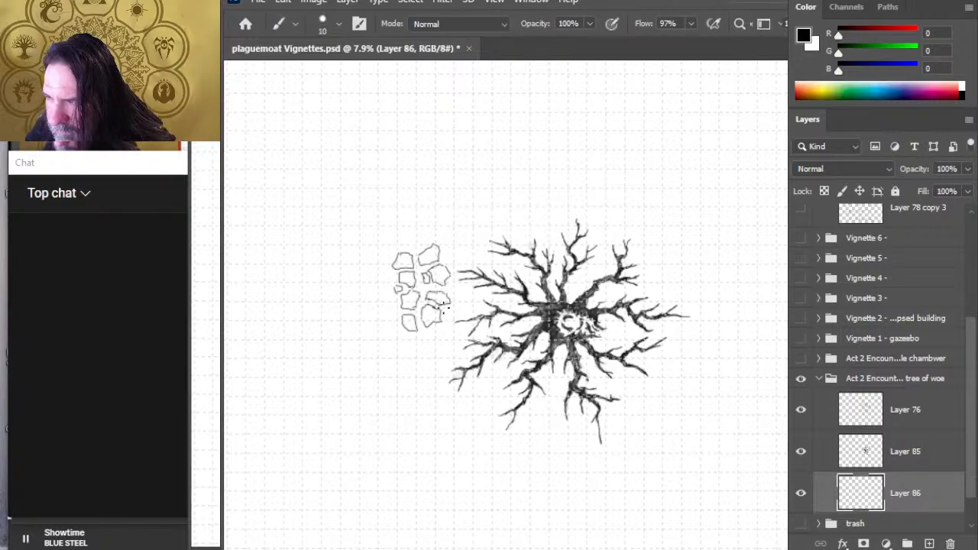
- Refine the gaps and rounded edges of the existing paving stones with short erasing and brush strokes
key("e")
key("b")
key("e")
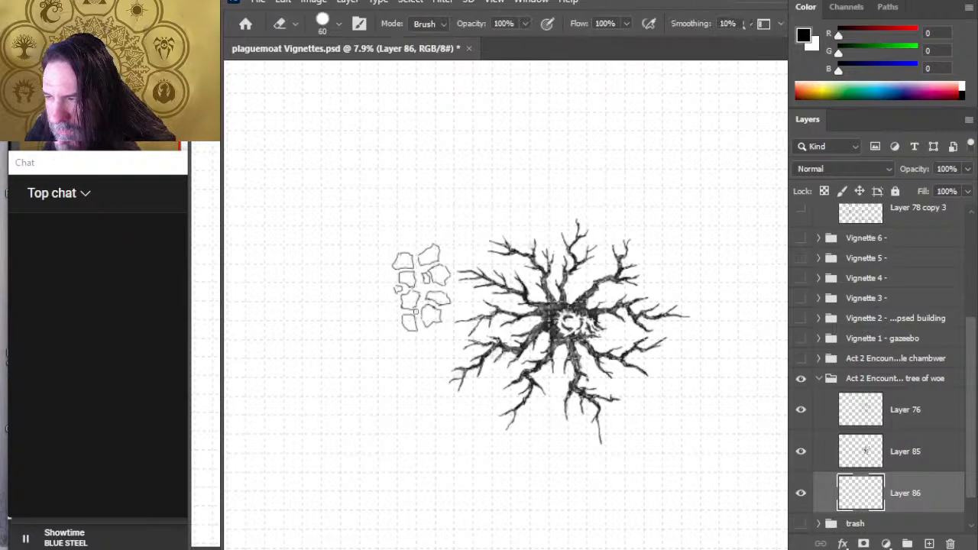
key("b")
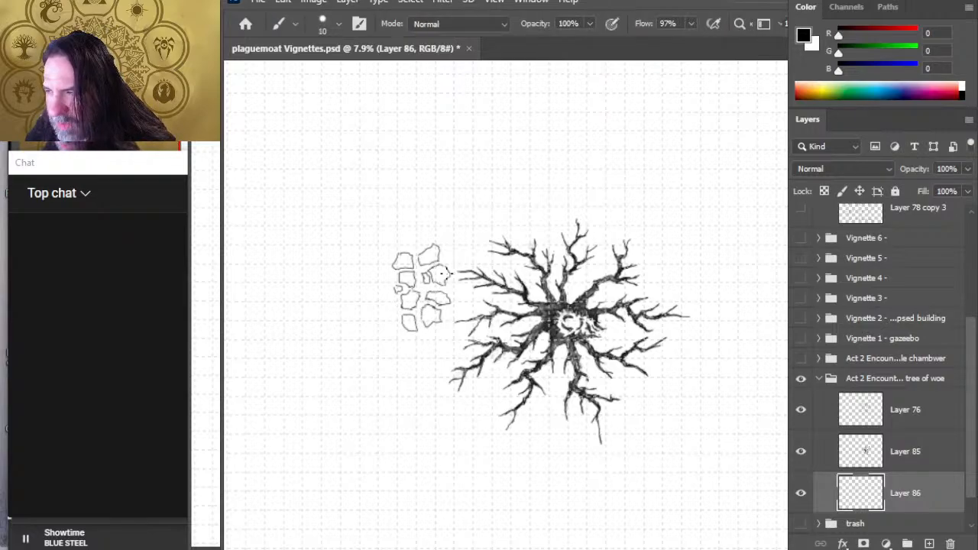
key("e")
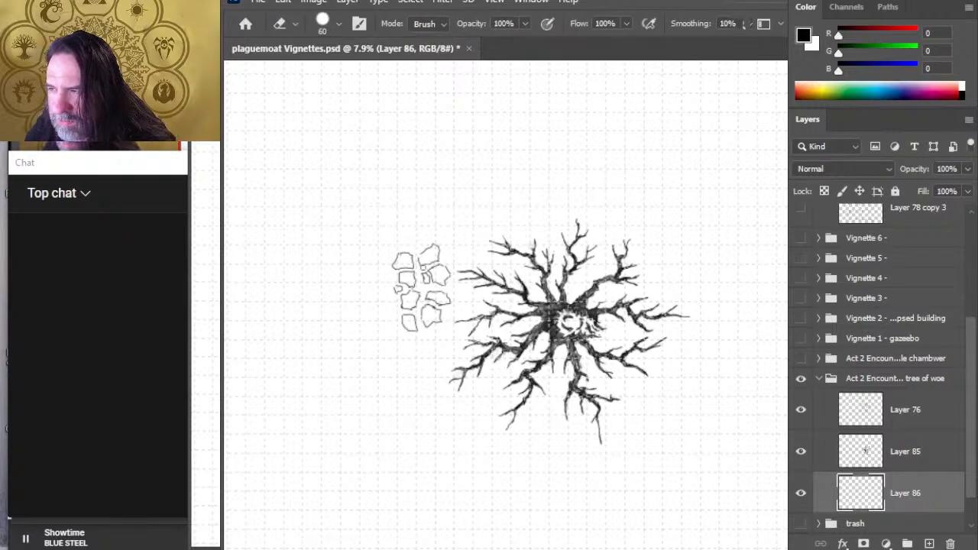
key("b")
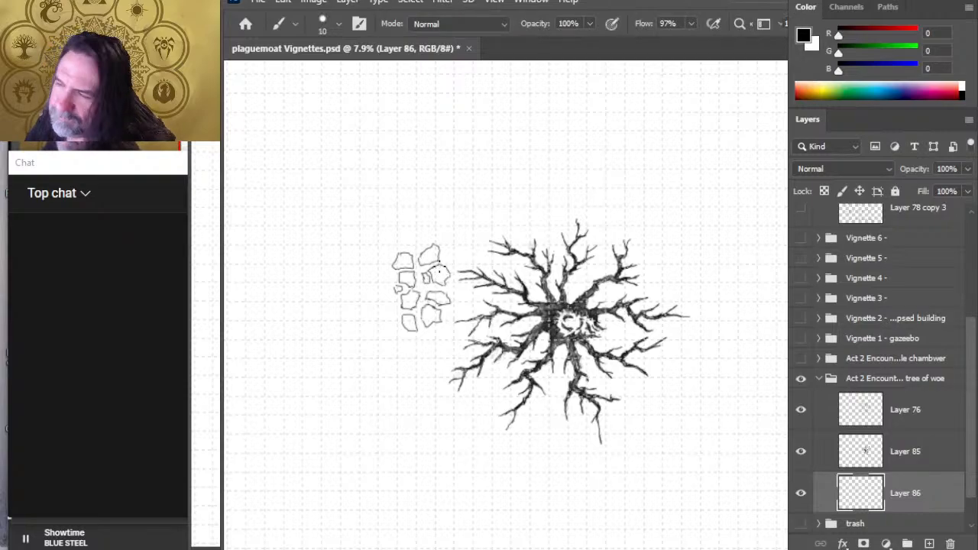
- Add a bottom row of stones with small filler stones between them, and shift the paving slightly up and away from the tree
left_click_drag(406, 336, 412, 350)
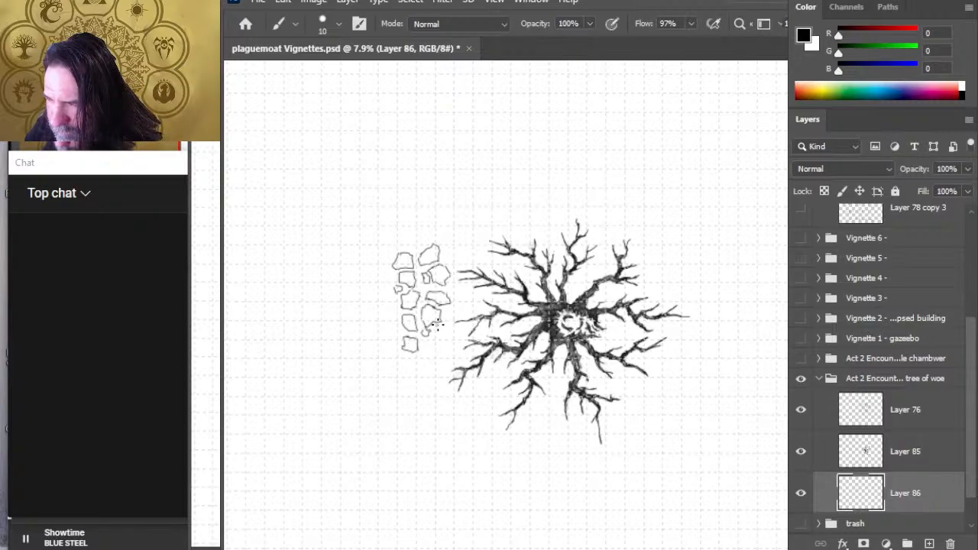
left_click_drag(435, 326, 425, 347)
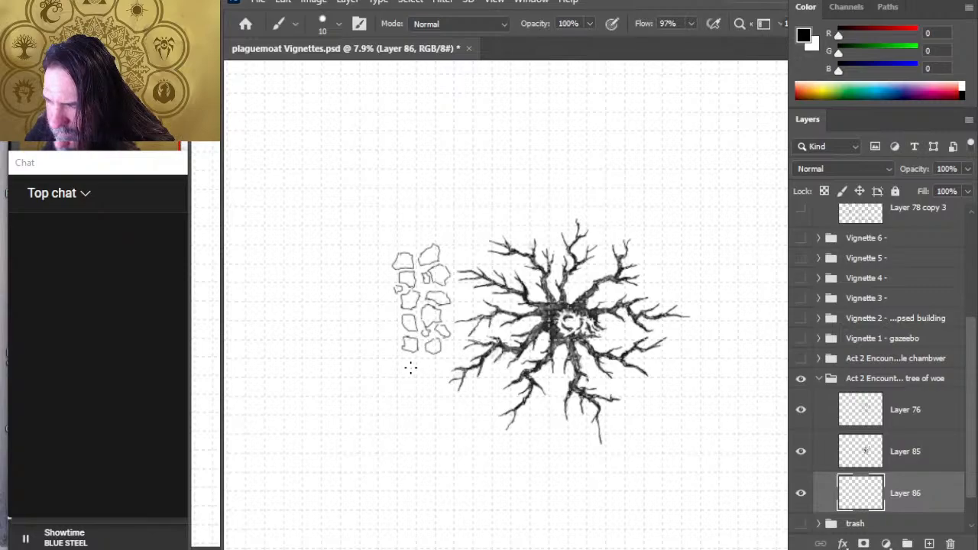
key("e")
left_click_drag(416, 352, 419, 357)
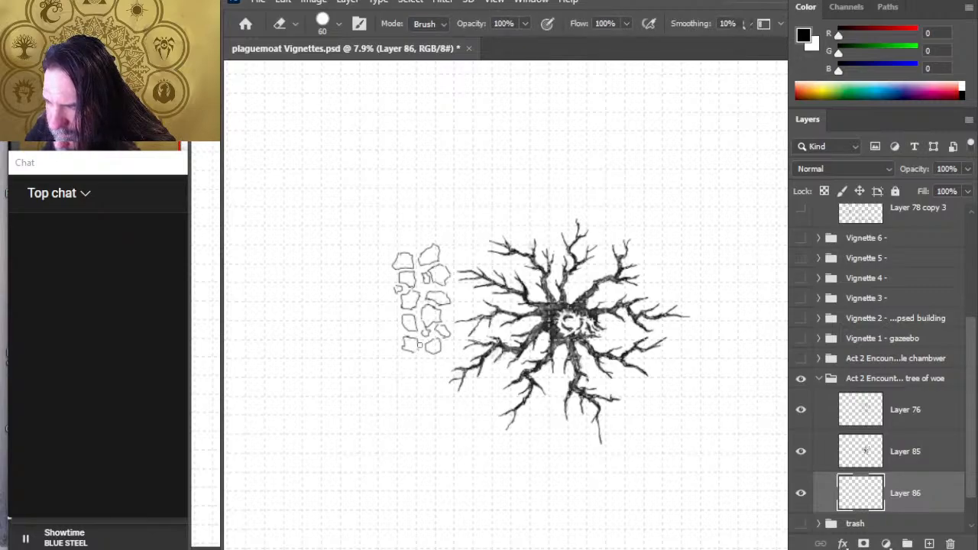
key("b")
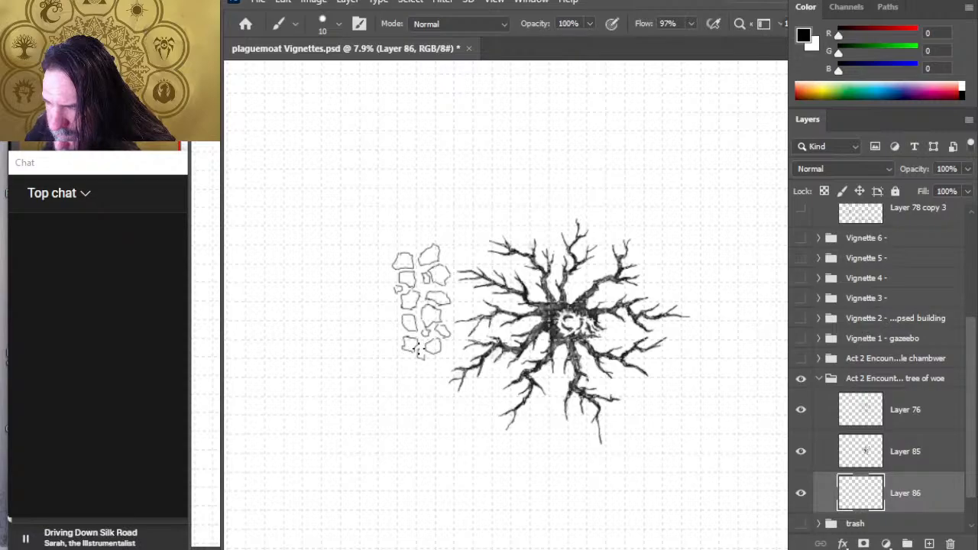
left_click_drag(419, 349, 444, 349)
key("v")
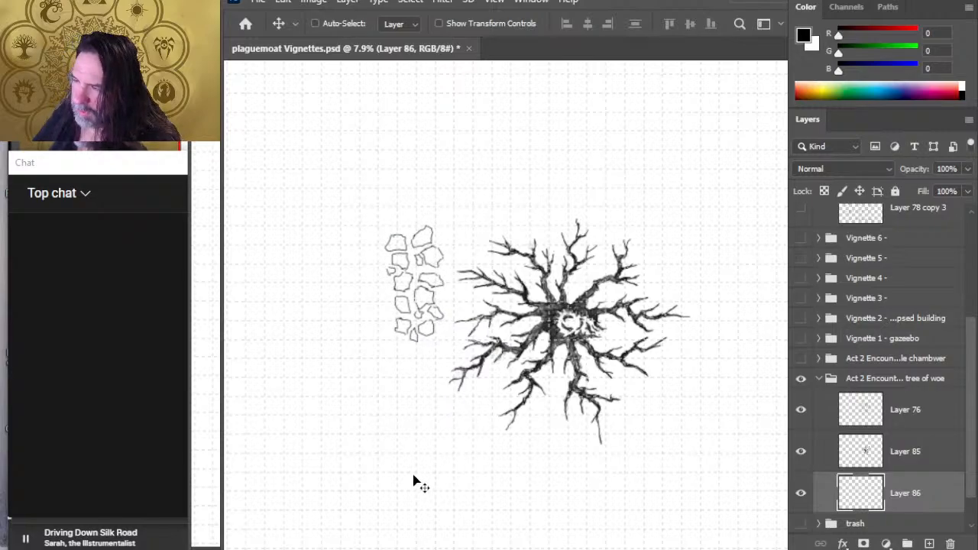
- Extend the top row toward the tree with an angular stone and a smaller rounded one, and begin an outline beneath them
key("b")
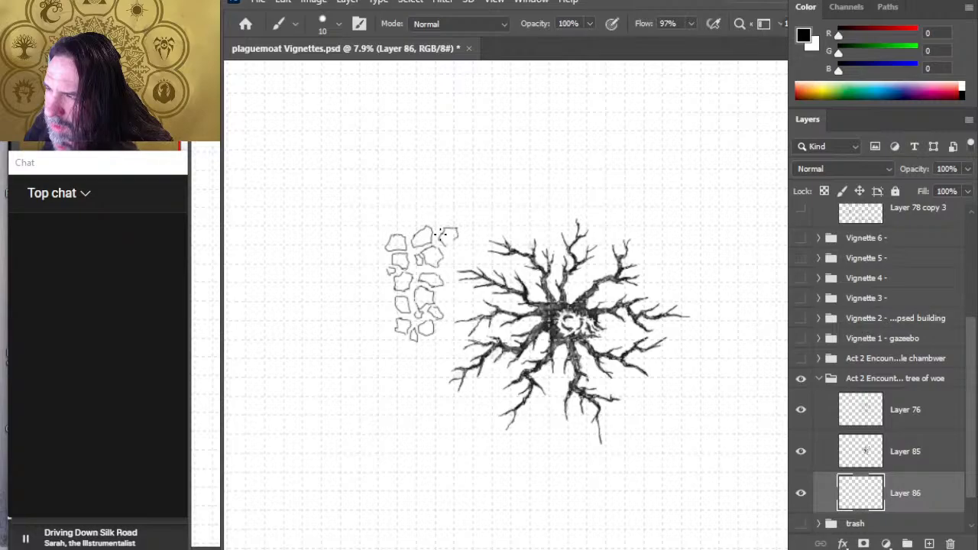
left_click_drag(456, 239, 447, 245)
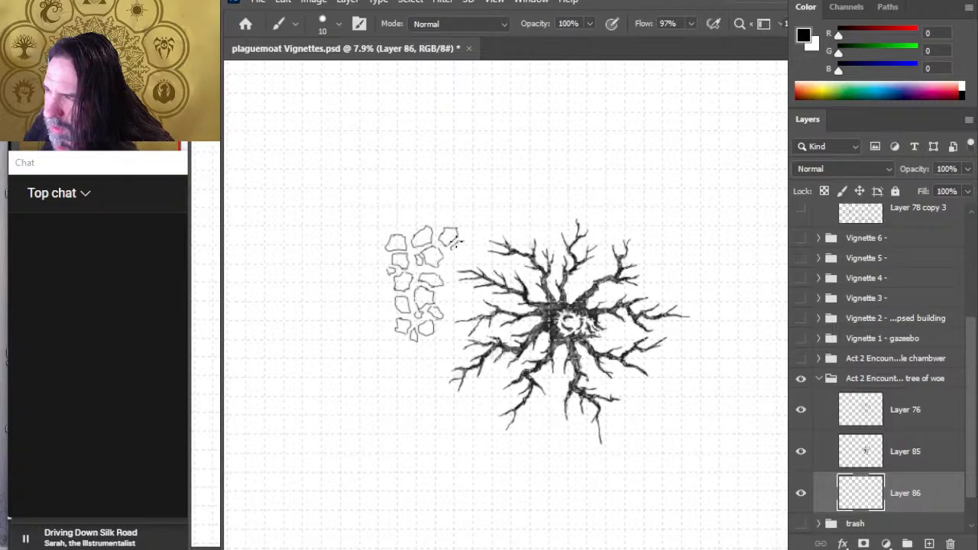
key("e")
mouse_move(456, 242)
left_mouse_down()
mouse_move(462, 252)
mouse_move(441, 268)
mouse_move(453, 273)
left_mouse_up()
key("b")
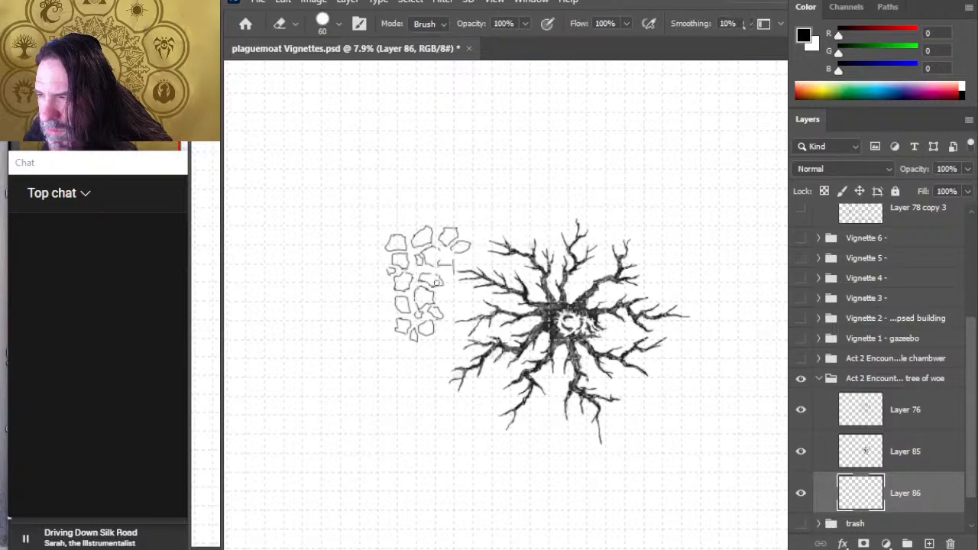
- Rework the second and third row stones nearest the tree with straighter edges, extending a horizontal edge line toward the upper-left branches
key("b")
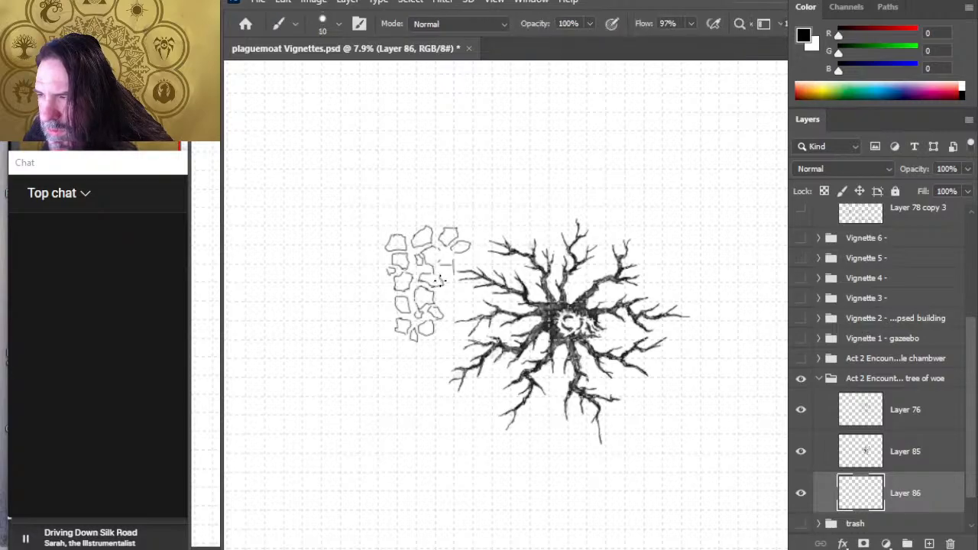
mouse_move(442, 285)
left_mouse_down()
mouse_move(440, 266)
mouse_move(443, 284)
left_mouse_up()
key("e")
key("b")
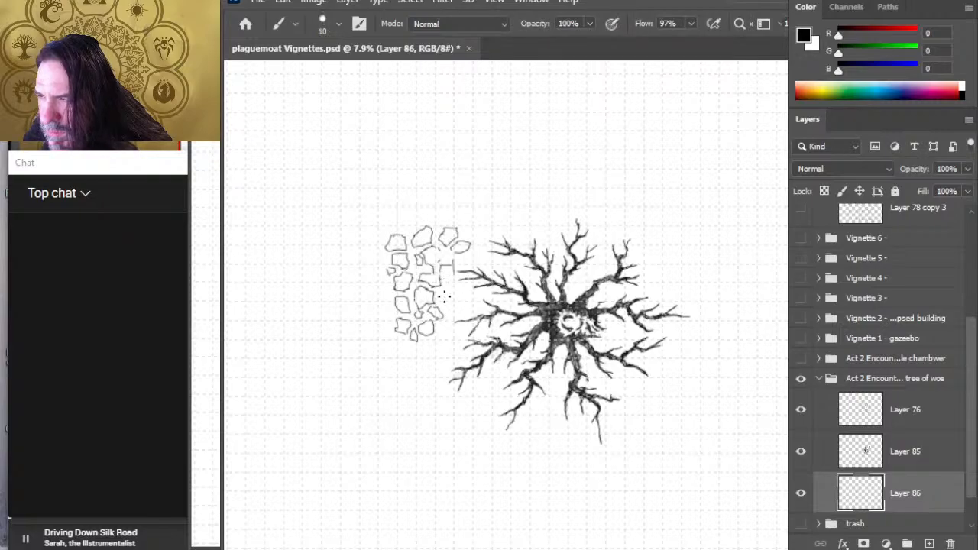
key("e")
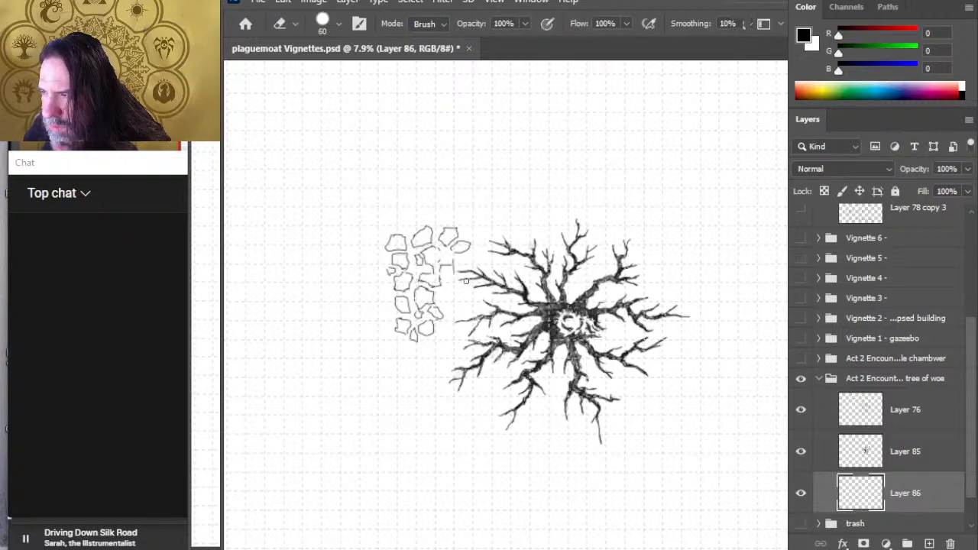
key("b")
left_click_drag(450, 263, 463, 262)
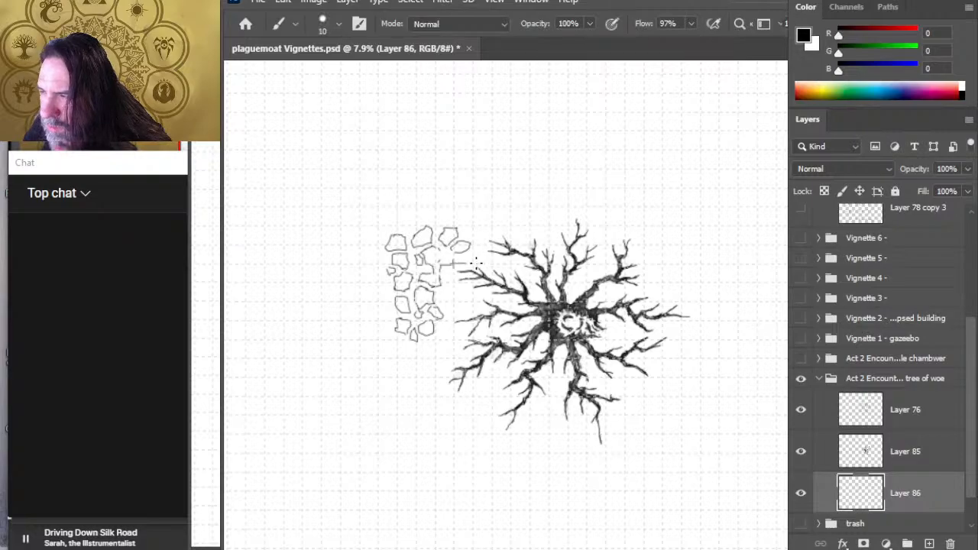
key("e")
key("b")
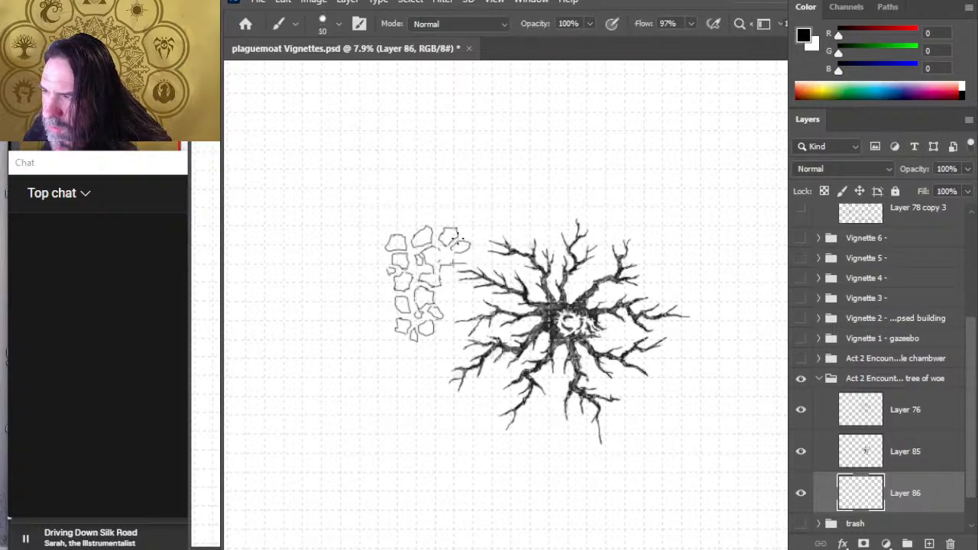
- Square off the top-row stone nearest the tree with a straight upper corner and clear its old rounded outline
key("e")
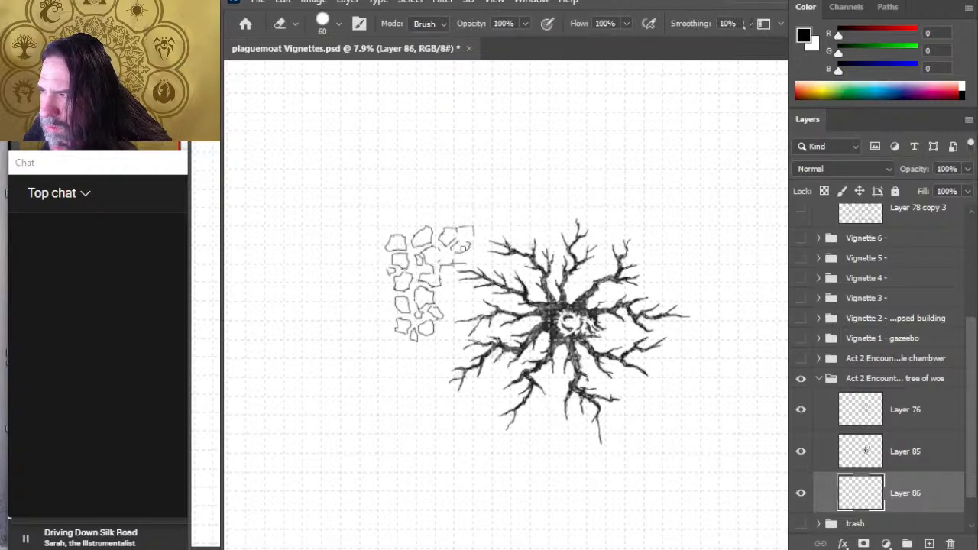
key("b")
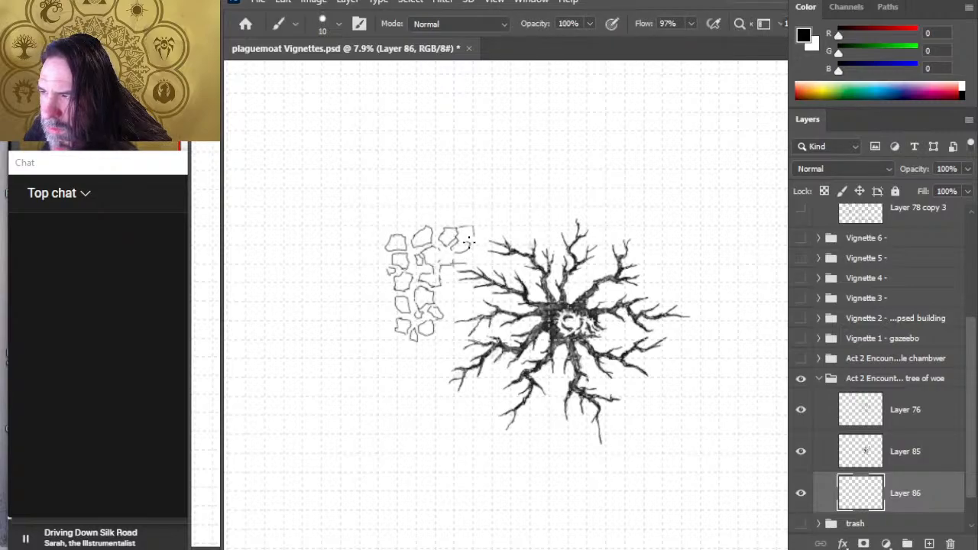
key("e")
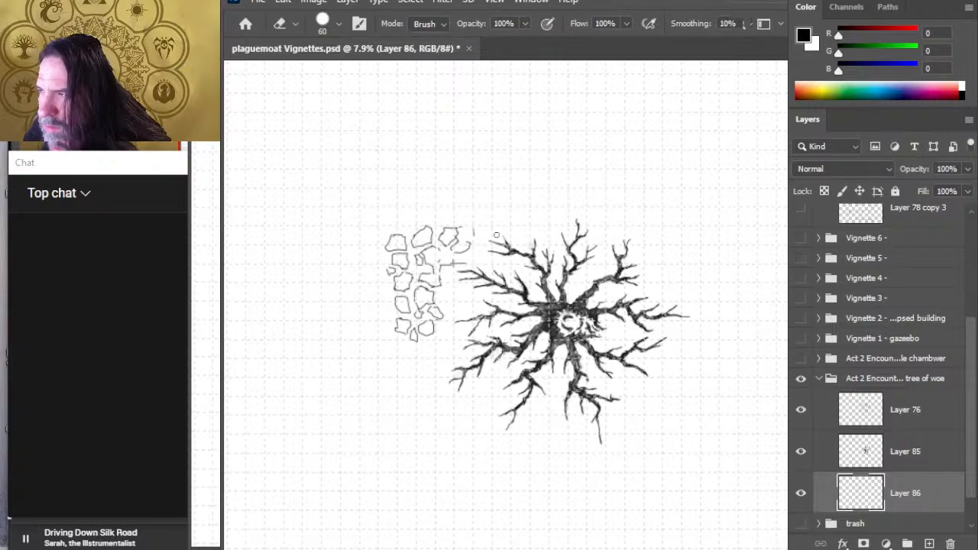
key("b")
- Open the outline of the second top-row stone, link it to the first stone, and draw a joint line beneath them
key("e")
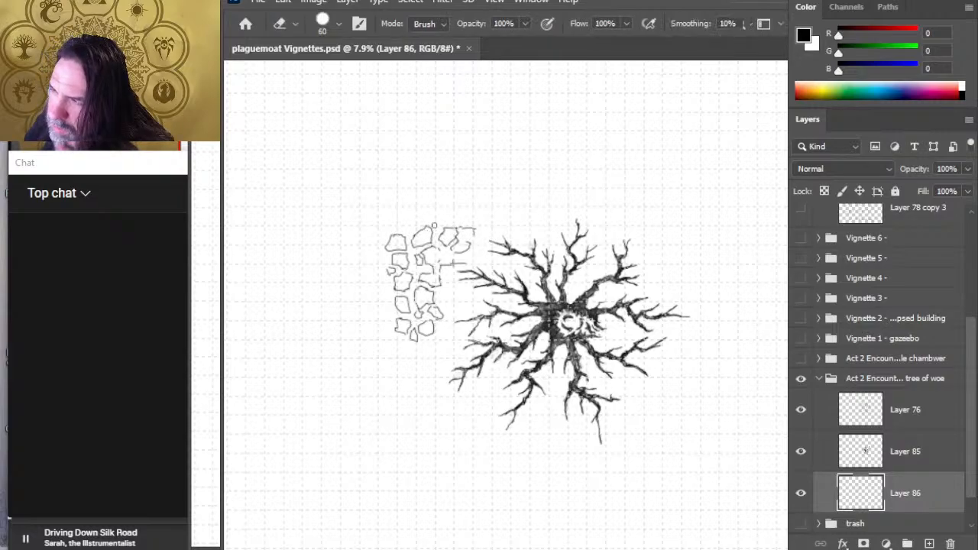
key("b")
key("e")
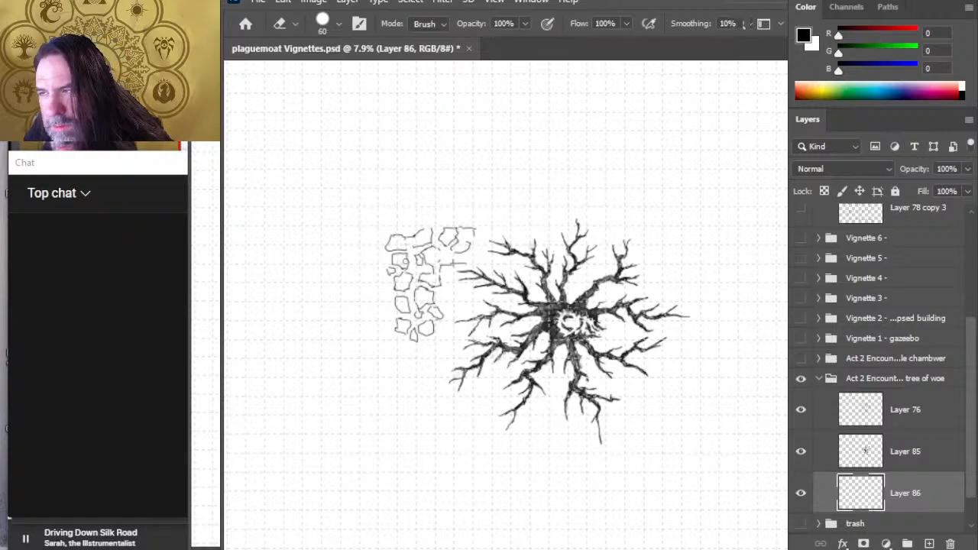
key("b")
key("e")
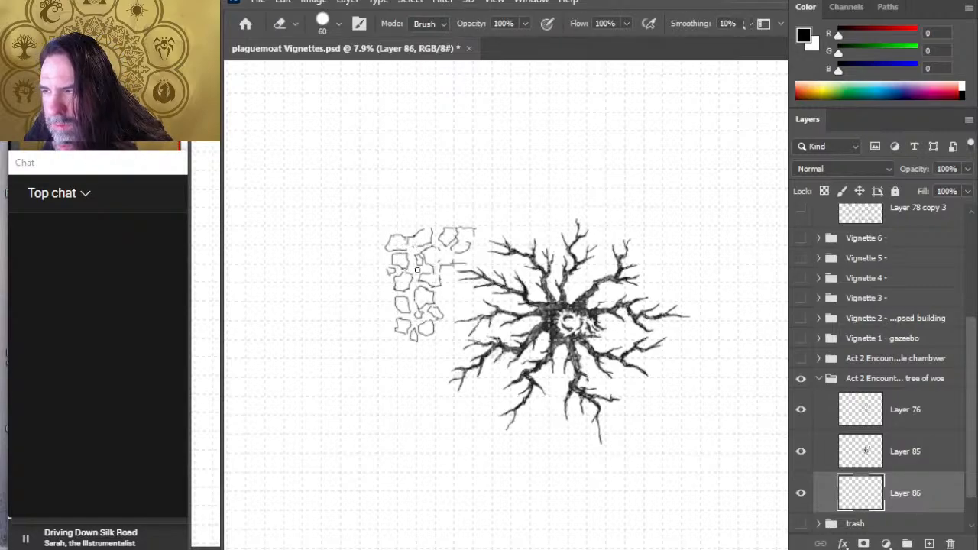
key("b")
key("e")
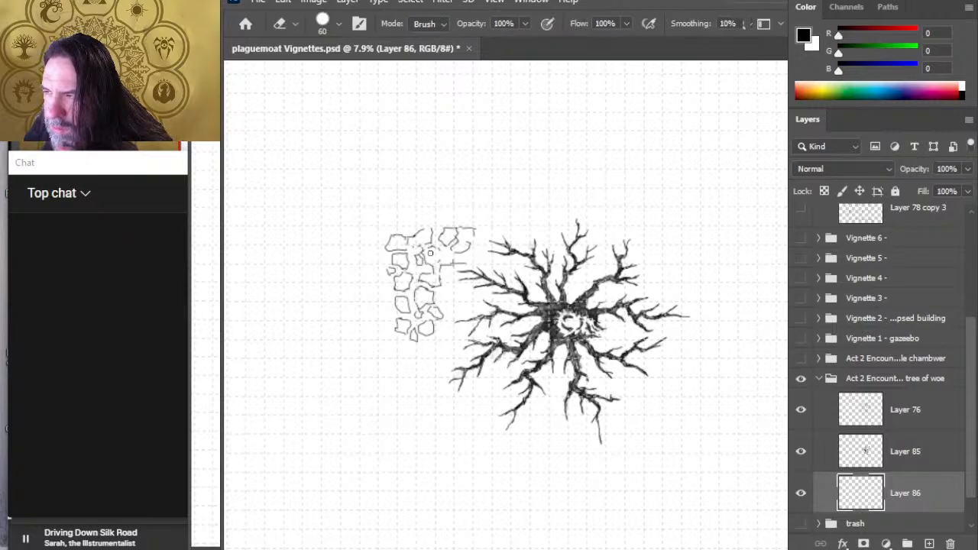
- Clean up the joints beneath the top row and connect the corner stone to the horizontal edge line below it
key("b")
key("e")
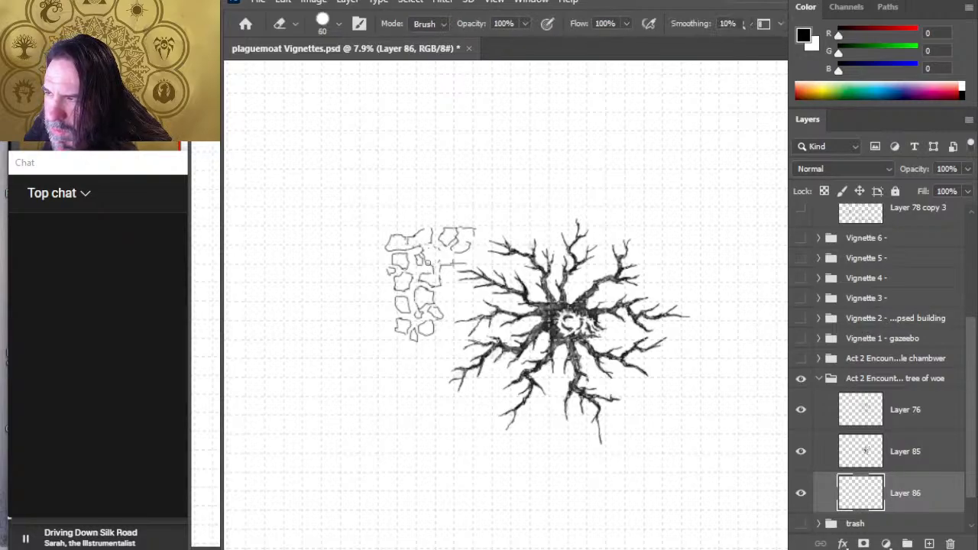
key("b")
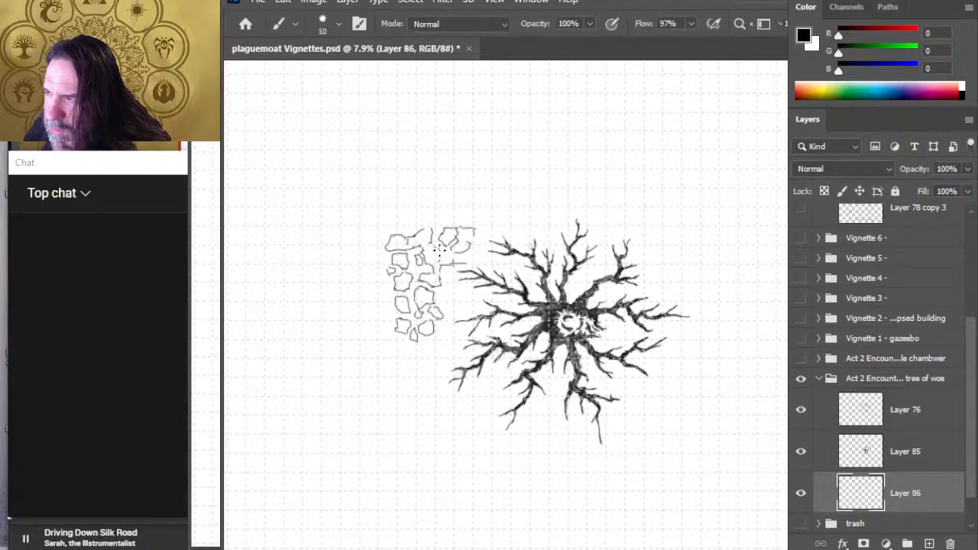
key("e")
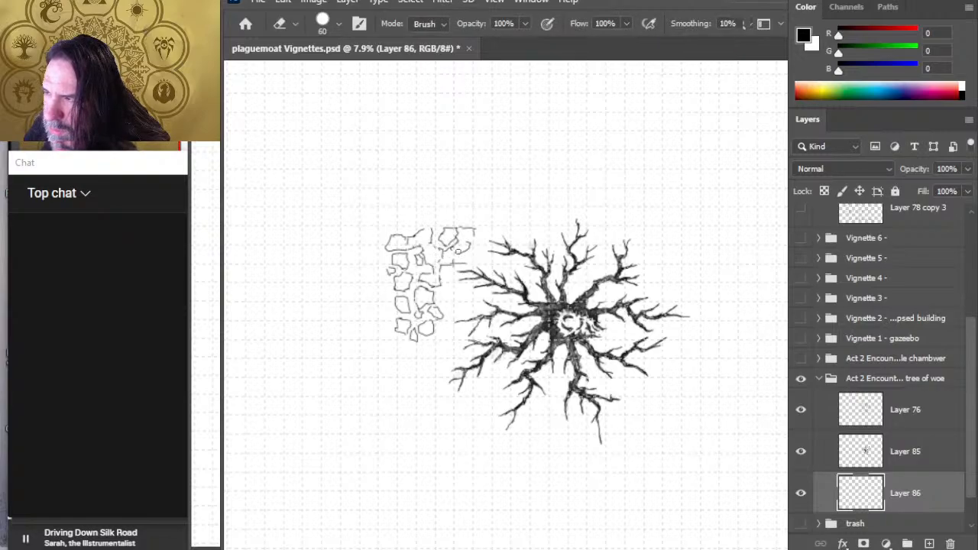
key("b")
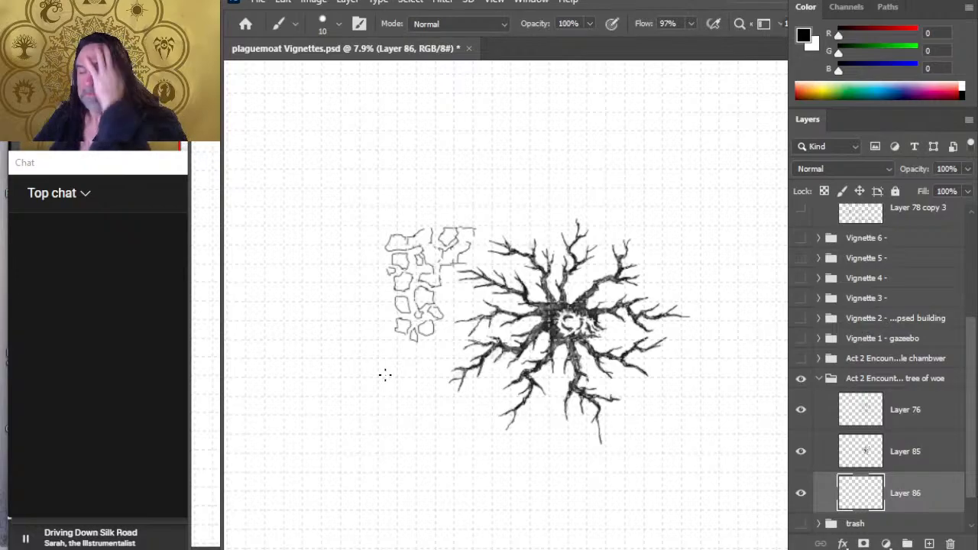
- Move the paving toward the tree and give the outermost second-row stone a straight, squared outer edge
key("v")
left_click_drag(540, 351, 573, 356)
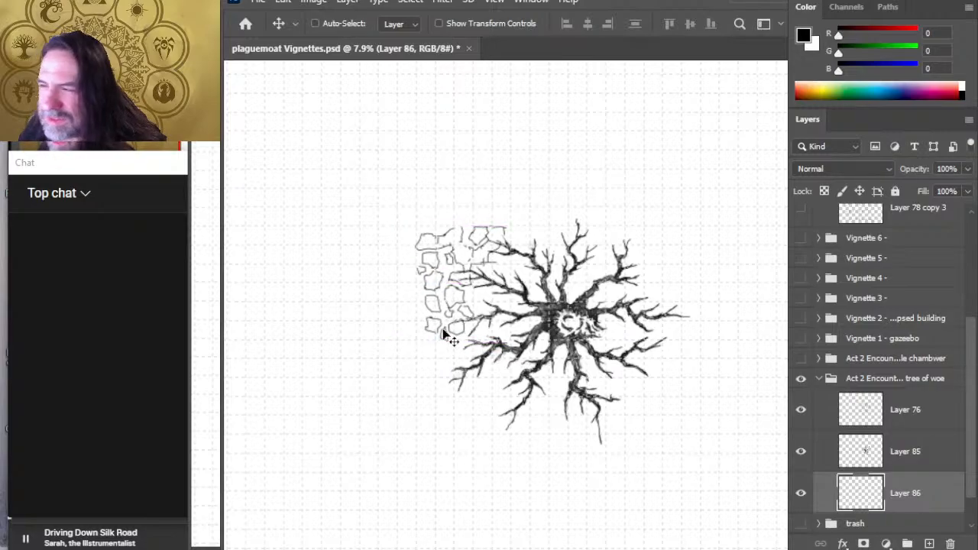
key("e")
key("b")
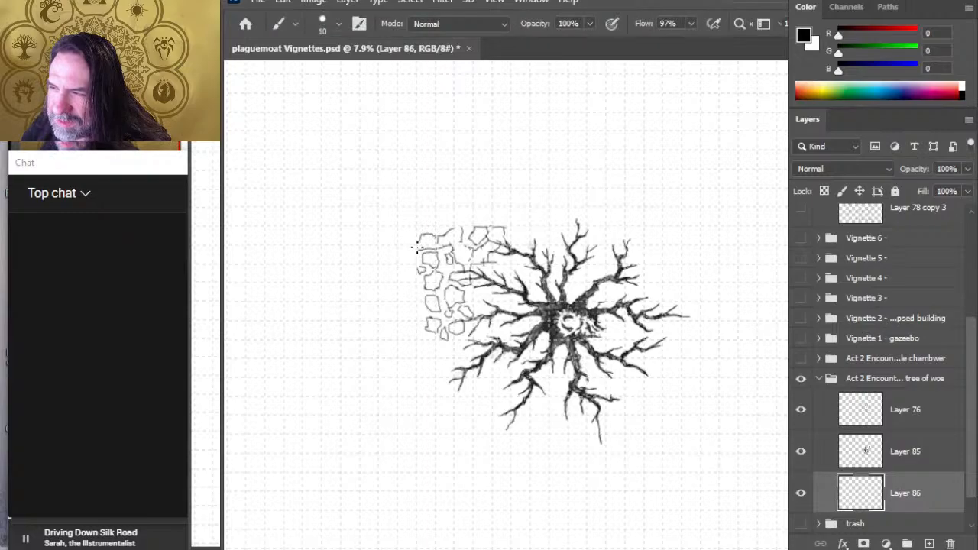
key("e")
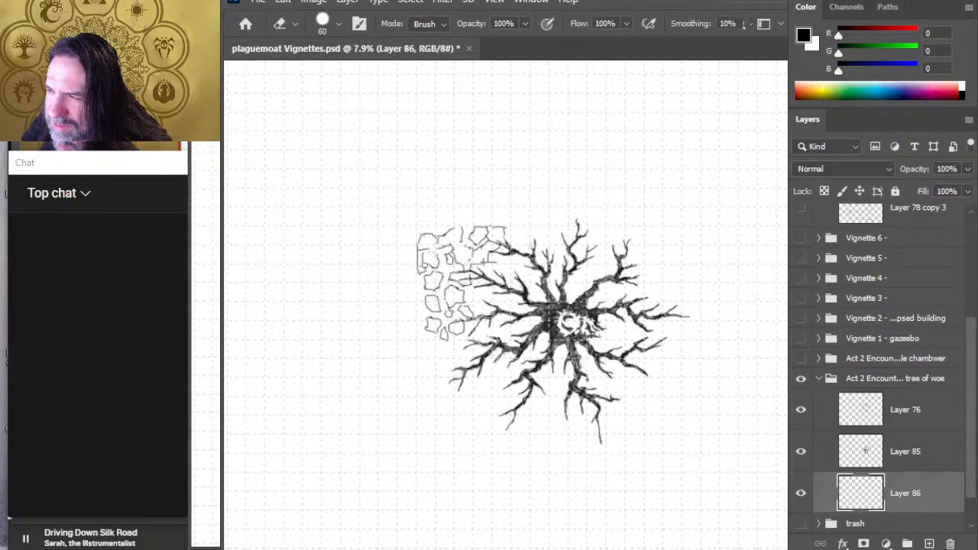
key("b")
key("e")
key("b")
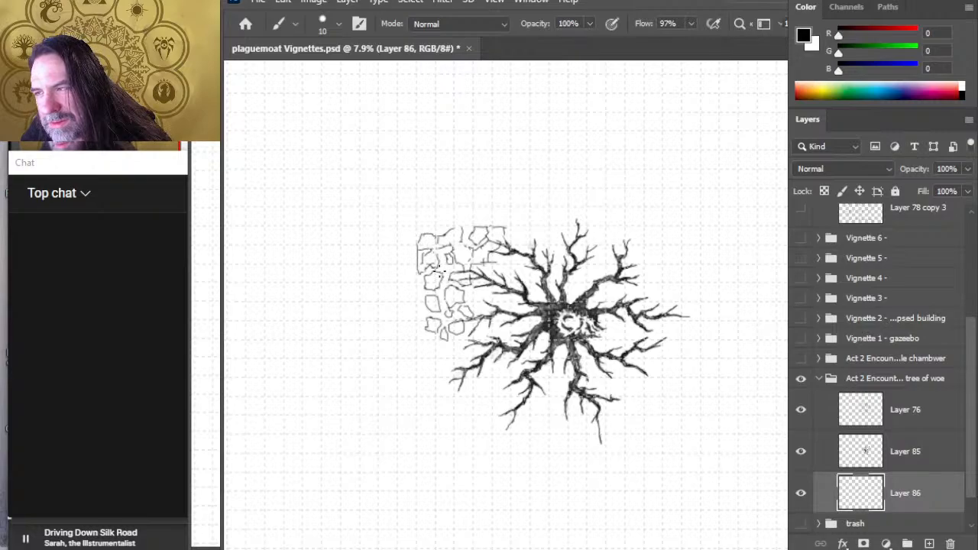
- Rework the small inner stones of the second row, and shift the paving back away from the branches
key("e")
key("b")
key("e")
key("b")
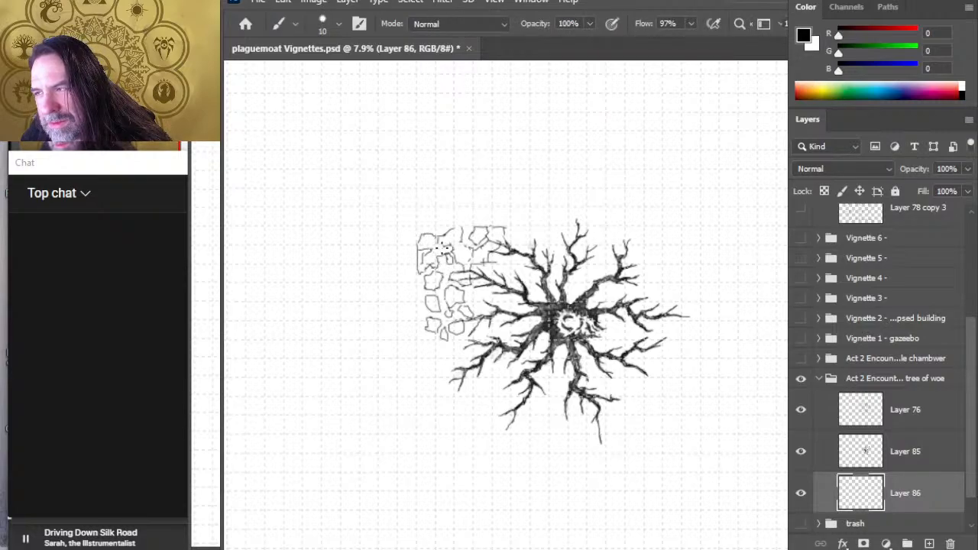
key("v")
left_click_drag(492, 353, 472, 348)
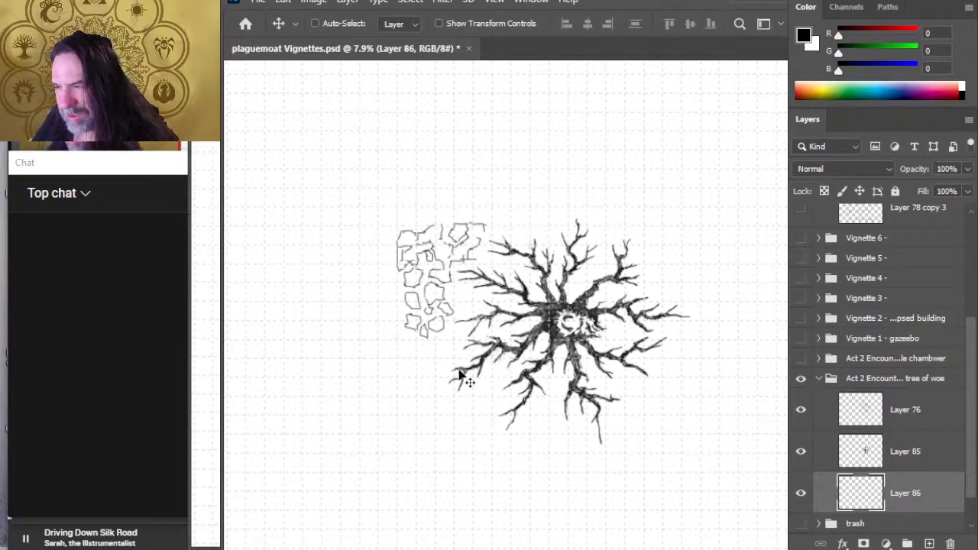
- Open the third-row stone outline nearest the tree and draw a short horizontal joint line toward the branches below it
key("e")
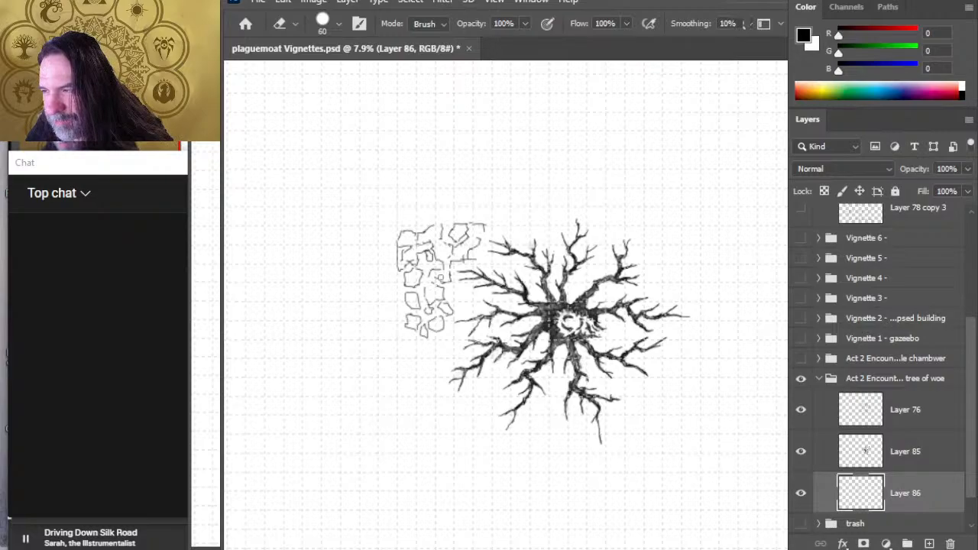
key("b")
key("e")
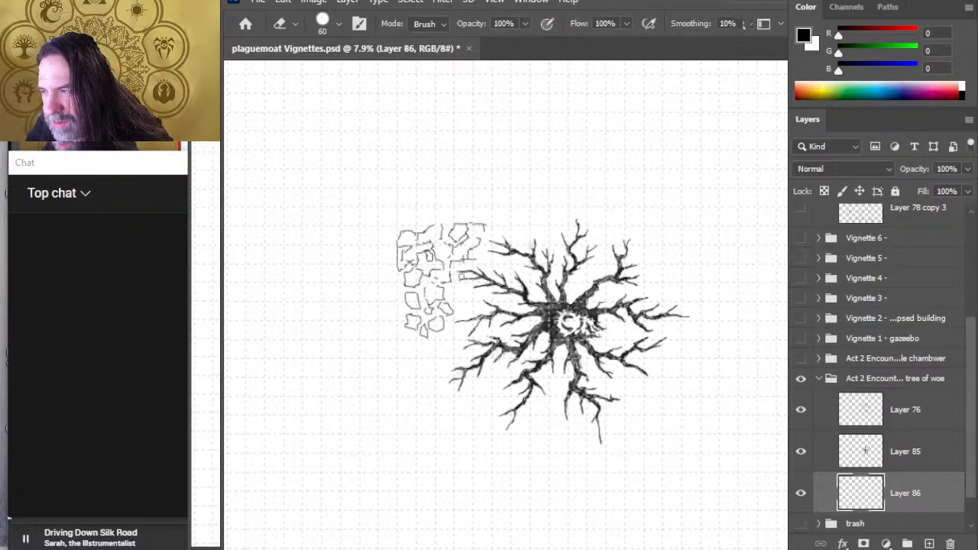
key("b")
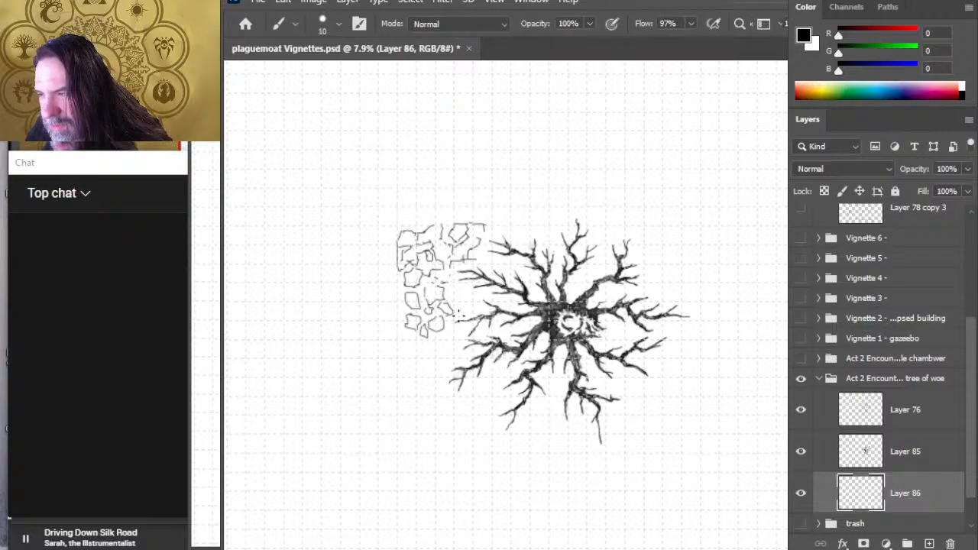
left_click_drag(446, 303, 460, 304)
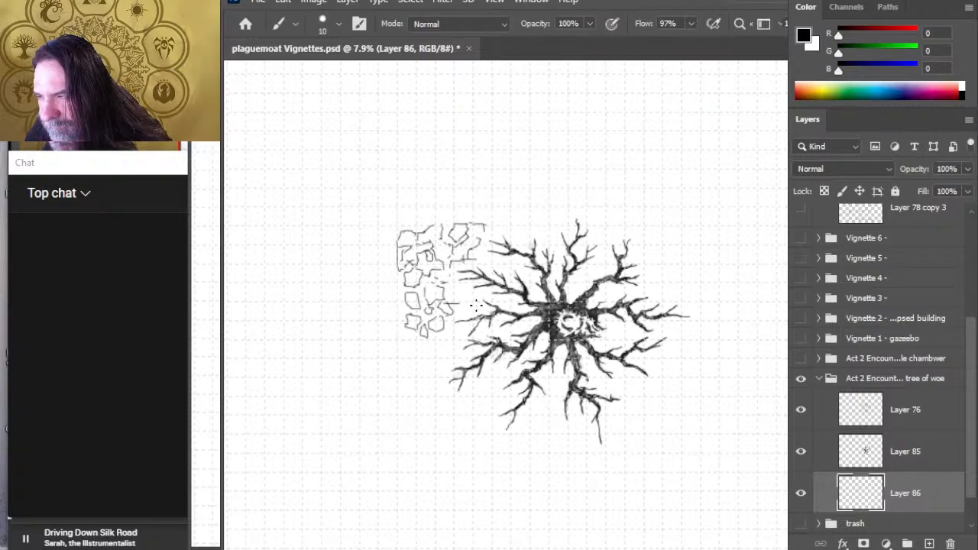
- Break up the third-row stone outlines with erased gaps and short strokes, and move the paving up and away from the tree
key("e")
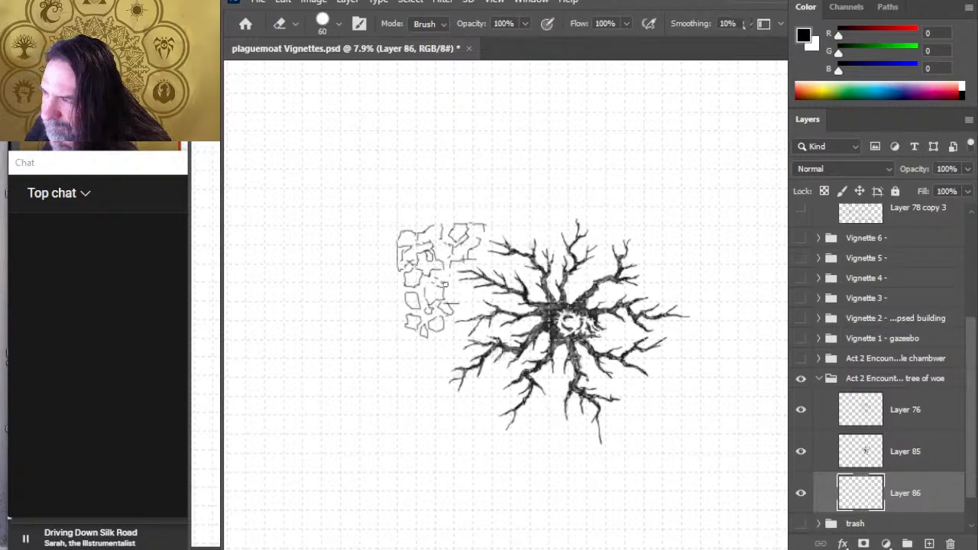
key("b")
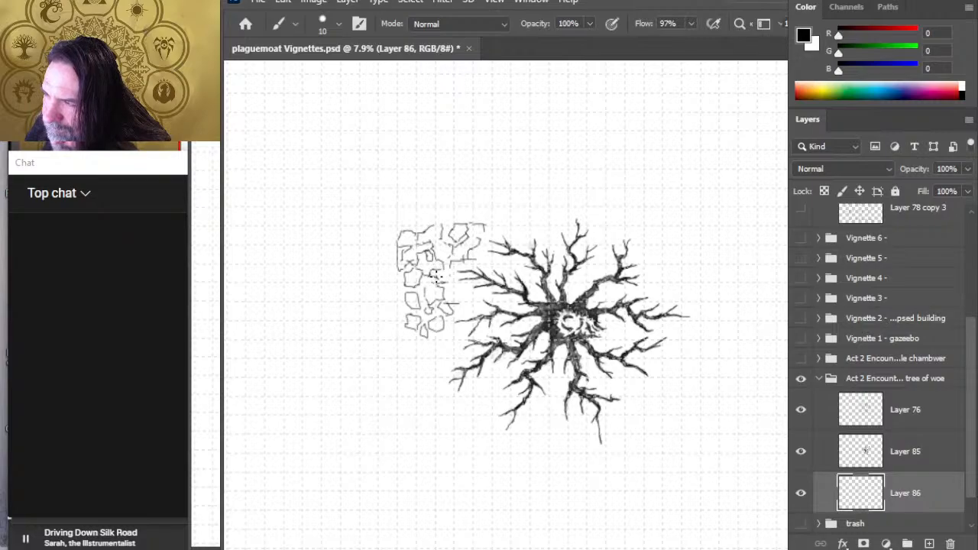
key("e")
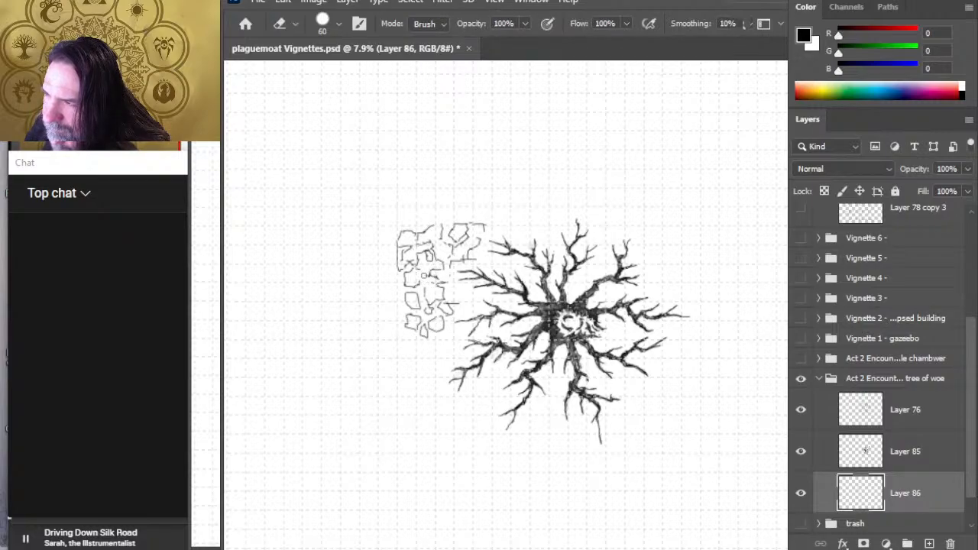
key("b")
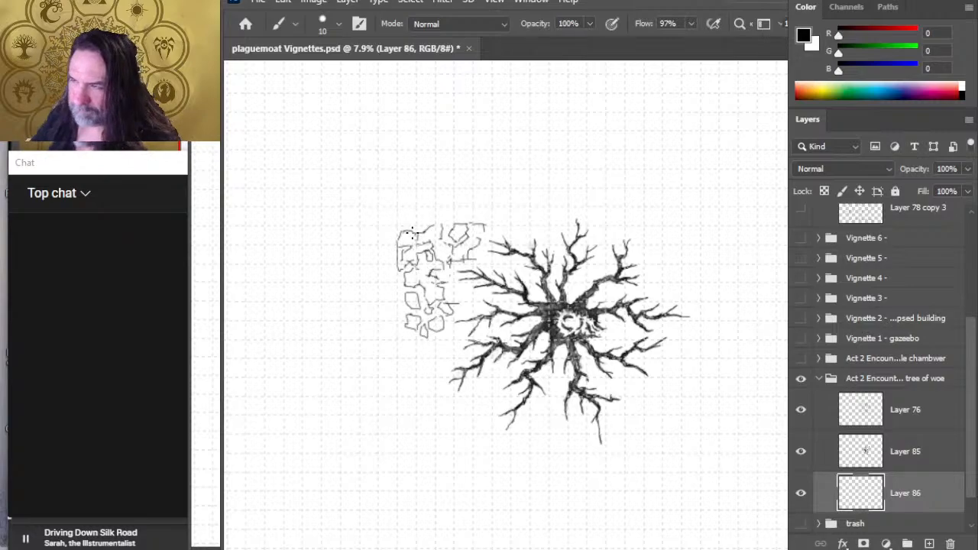
key("v")
left_click_drag(509, 384, 487, 371)
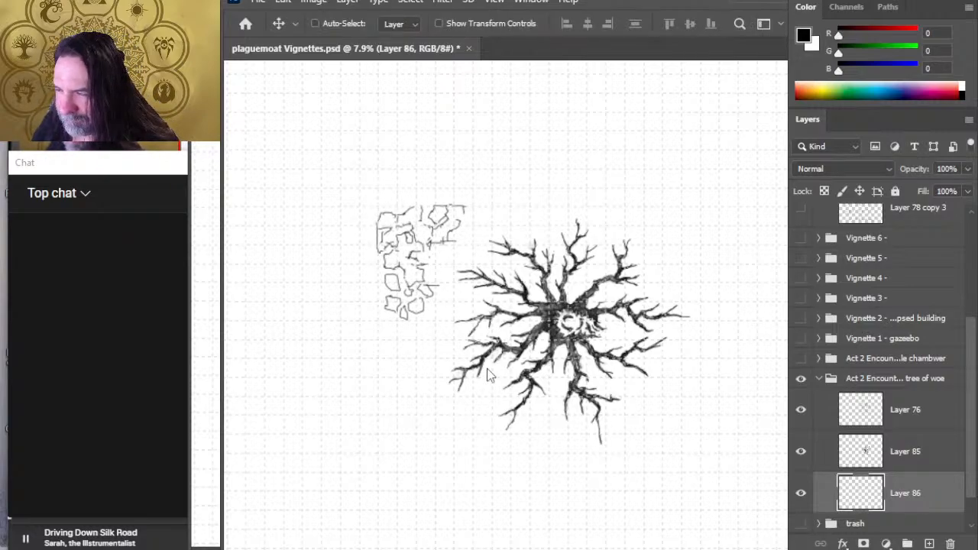
- Open the outermost stones of the two lowest rows and join them into one larger stone with a straight outer edge
key("b")
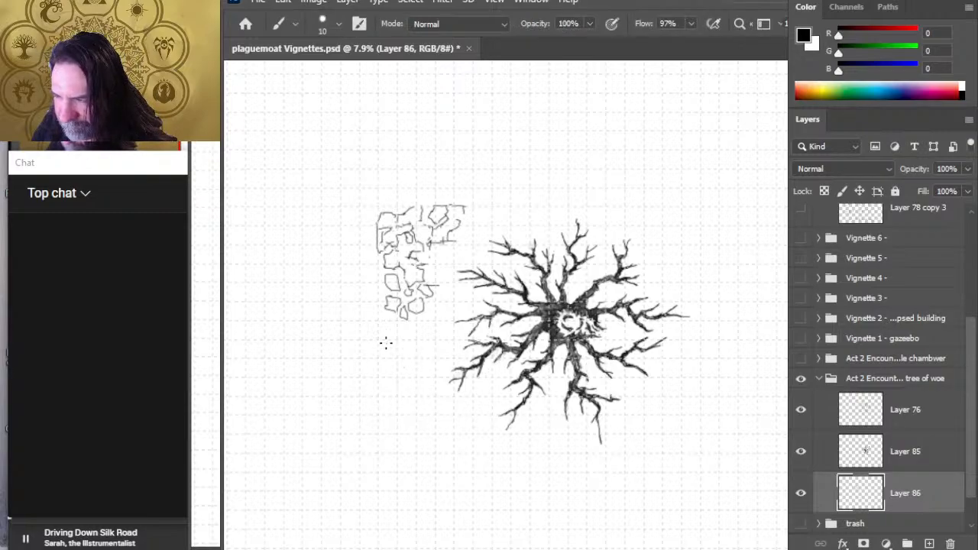
key("e")
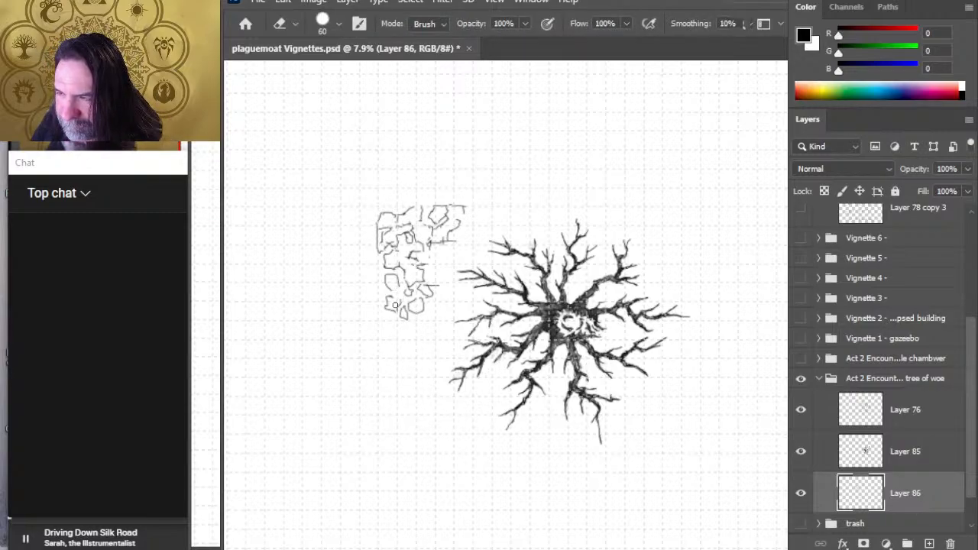
key("v")
key("b")
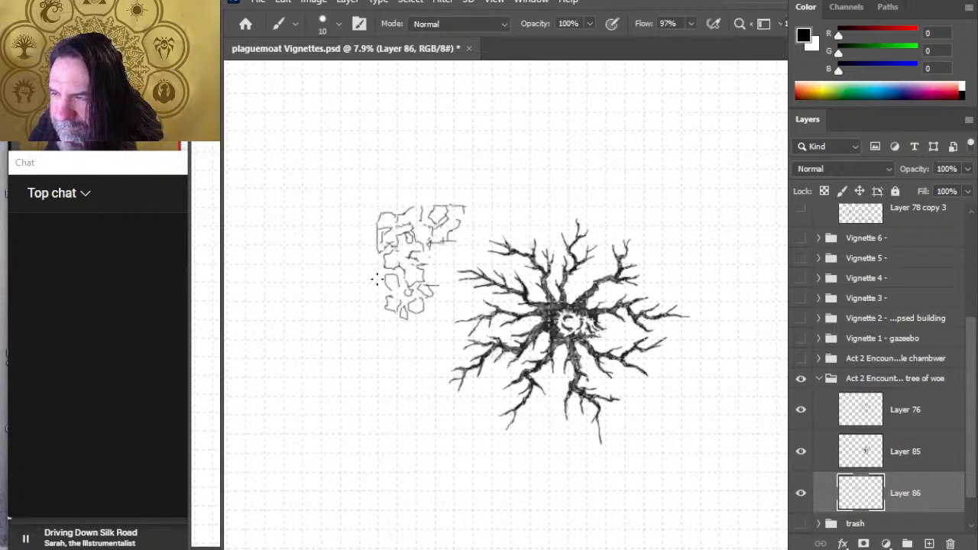
left_click_drag(377, 282, 379, 307)
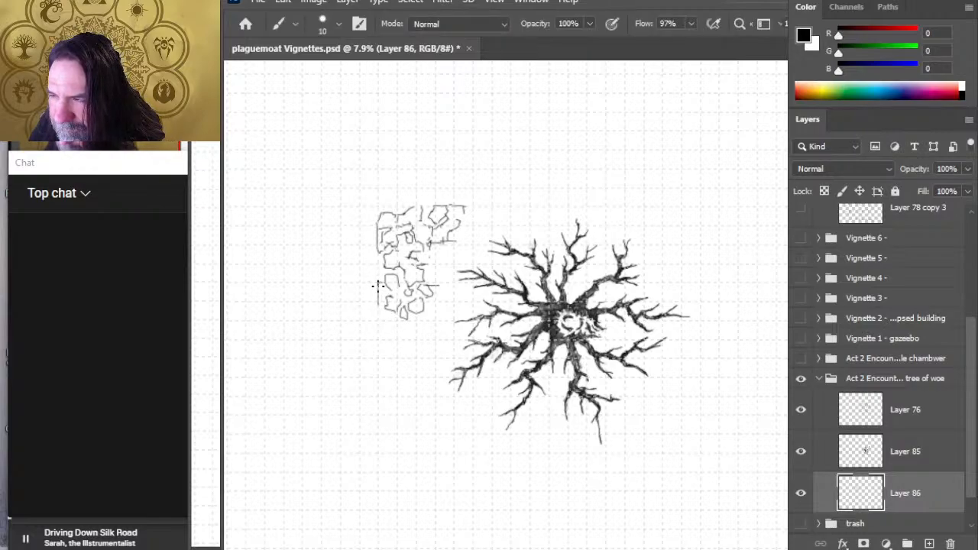
key("e")
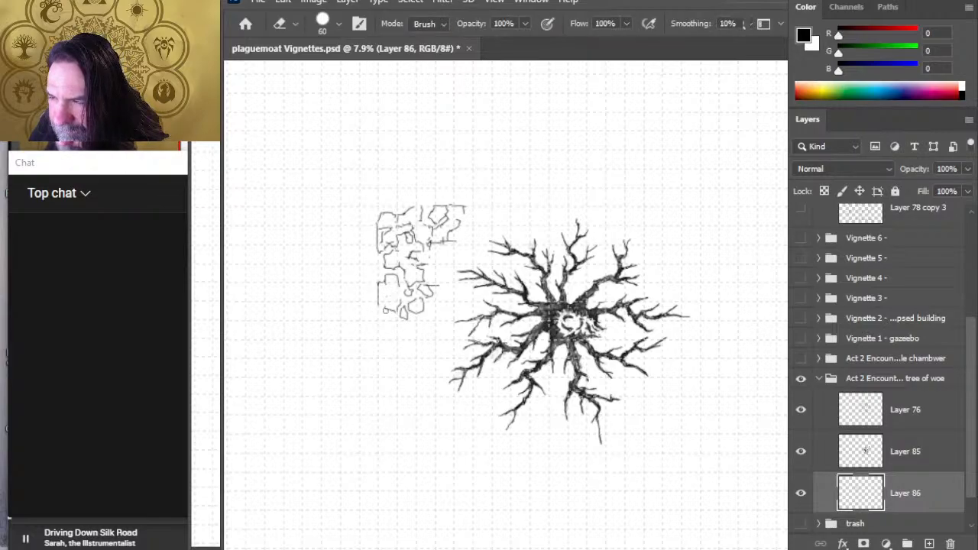
key("b")
key("e")
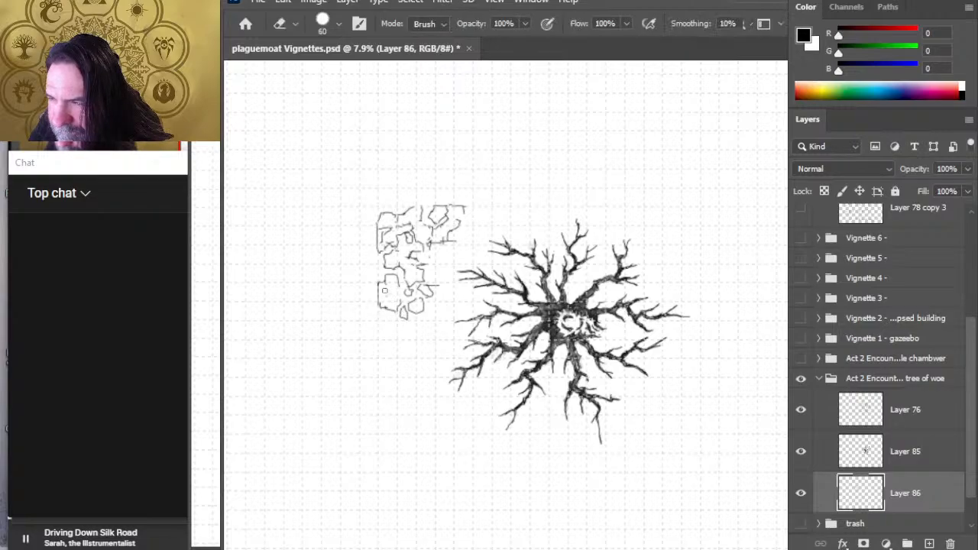
- Rework the small inner stones of the paving's lowest row by alternately erasing and redrawing the joints beside the large outer stone
key("b")
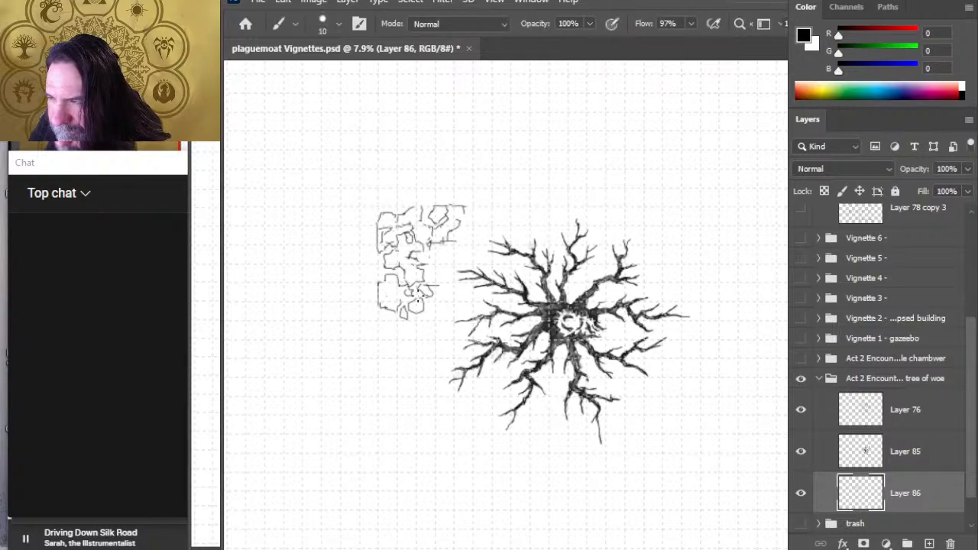
key("e")
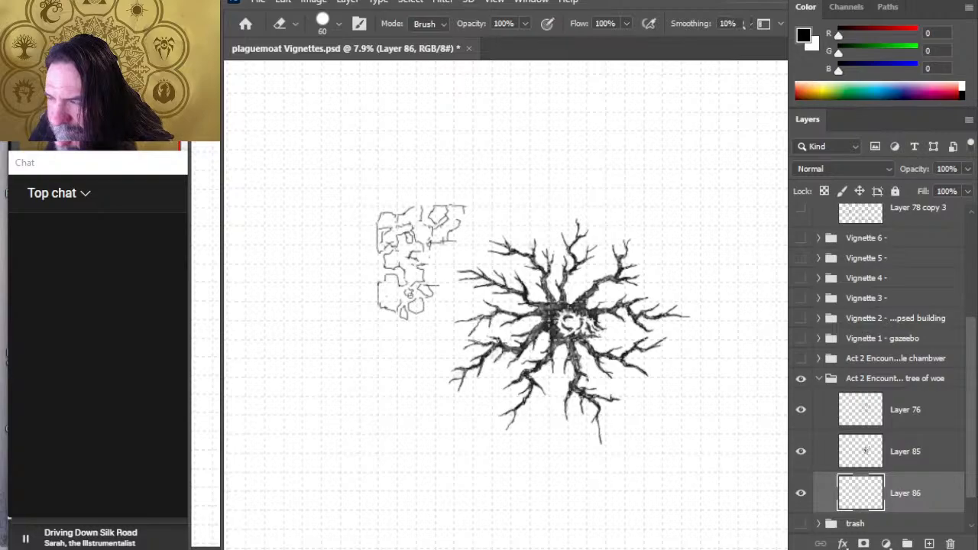
key("b")
key("e")
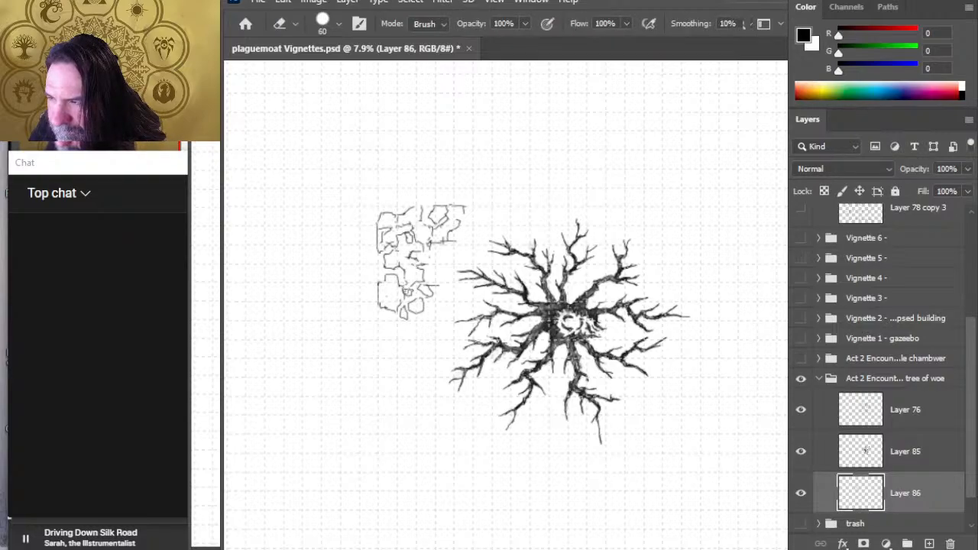
key("b")
key("e")
key("b")
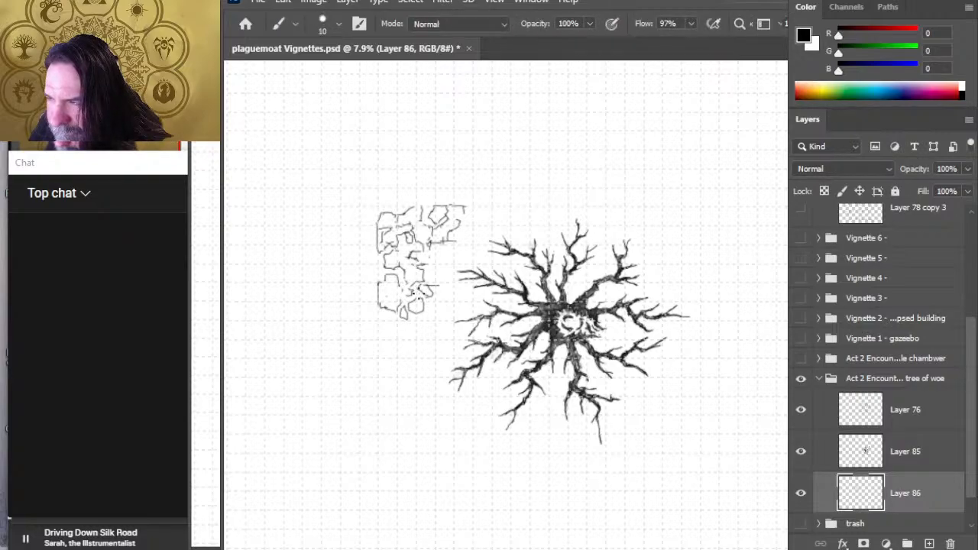
key("e")
key("b")
key("e")
key("b")
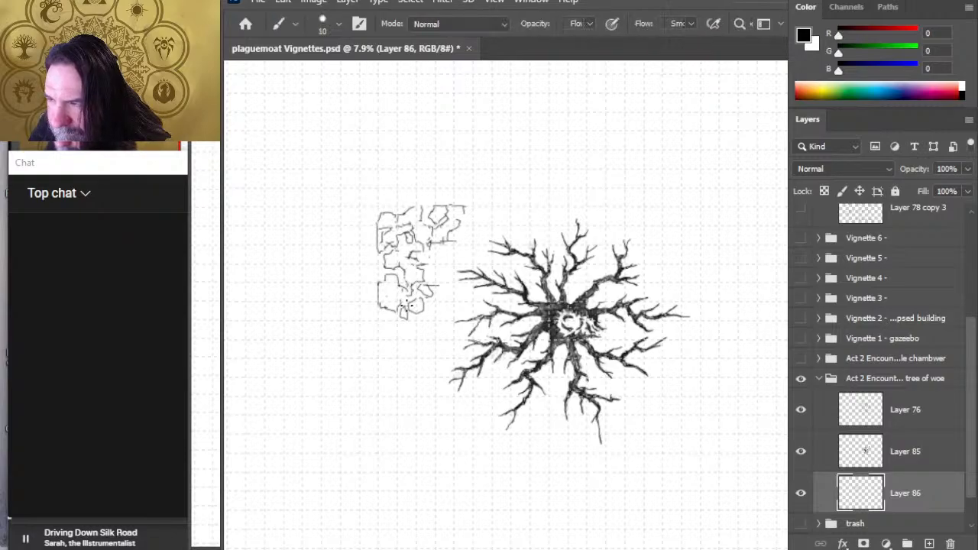
- Tidy the outlines where the third-row stones meet the innermost stones of the lowest row, erasing and redrawing short strokes
key("e")
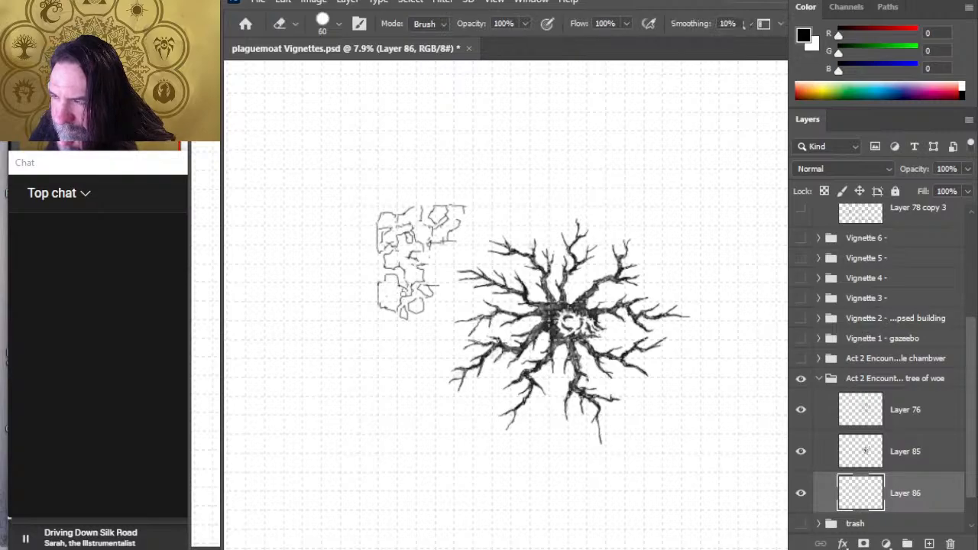
key("b")
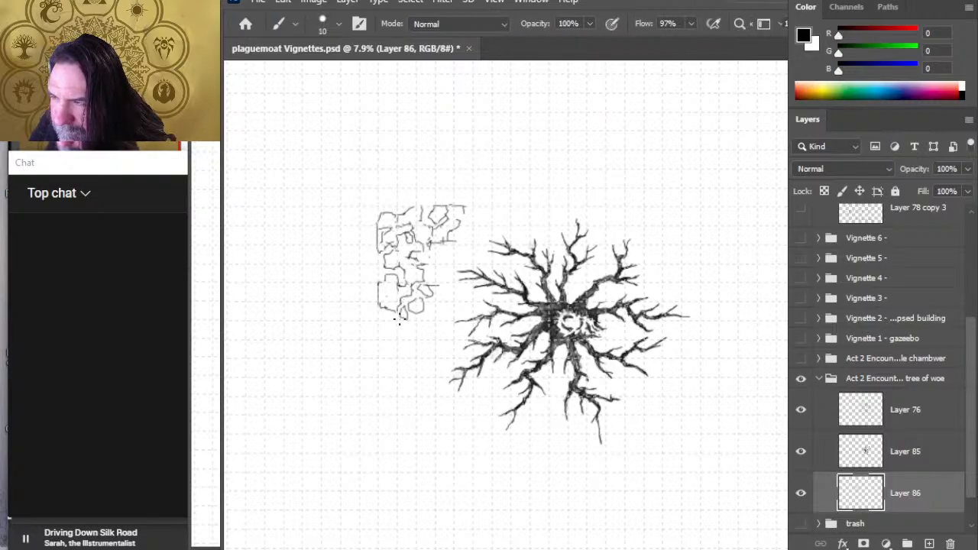
key("e")
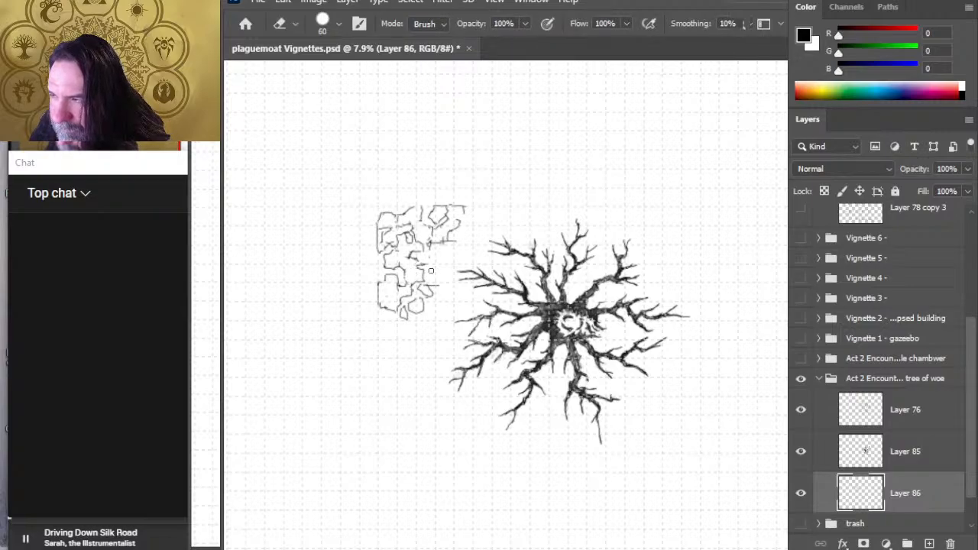
key("b")
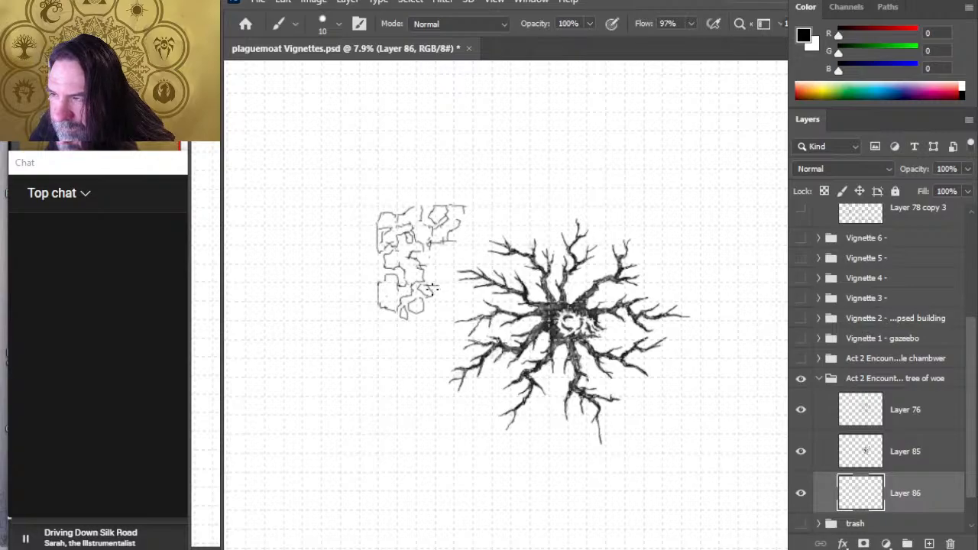
key("e")
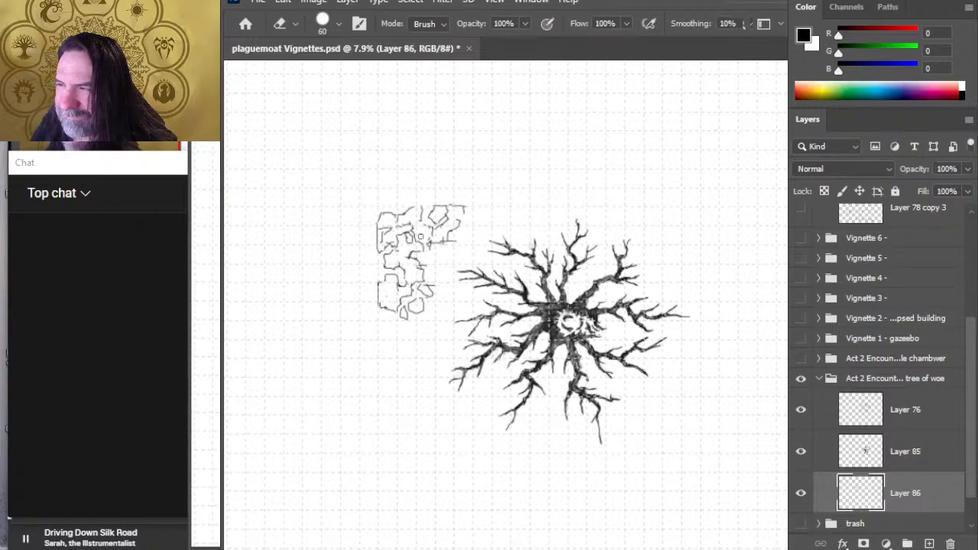
- Add short joint lines along the top row's upper edge and inner corner, and touch up the joint line beneath it
key("b")
mouse_move(417, 197)
left_mouse_down()
mouse_move(424, 241)
mouse_move(460, 235)
mouse_move(469, 218)
mouse_move(453, 201)
mouse_move(467, 223)
left_mouse_up()
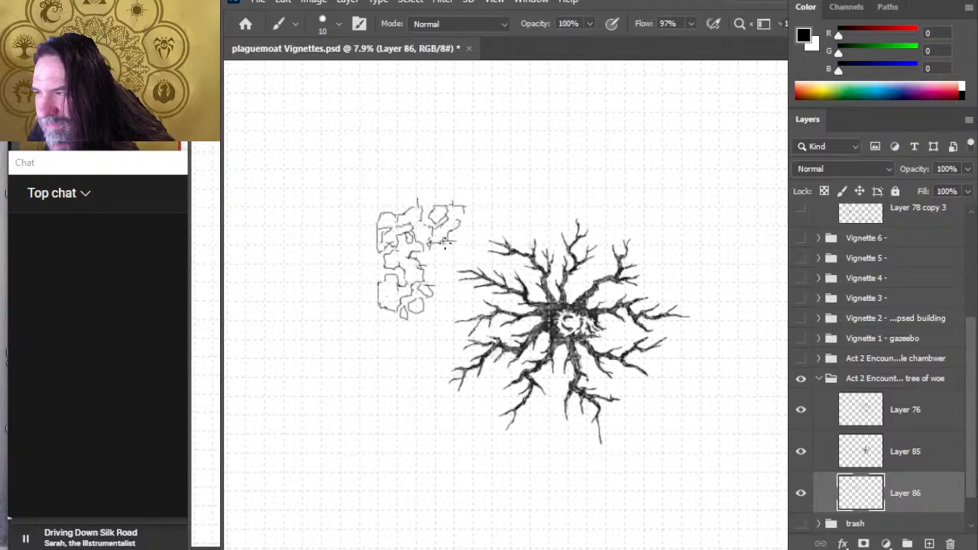
left_click_drag(446, 243, 450, 242)
key("e")
key("b")
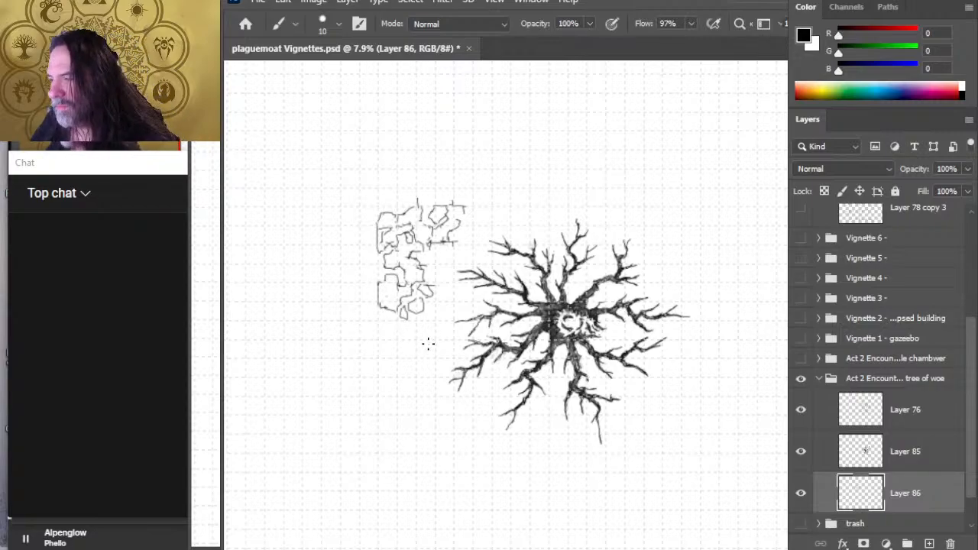
- Erase gaps in the outlines of the small stones at the bottom end of the paving
key("e")
left_click(400, 301)
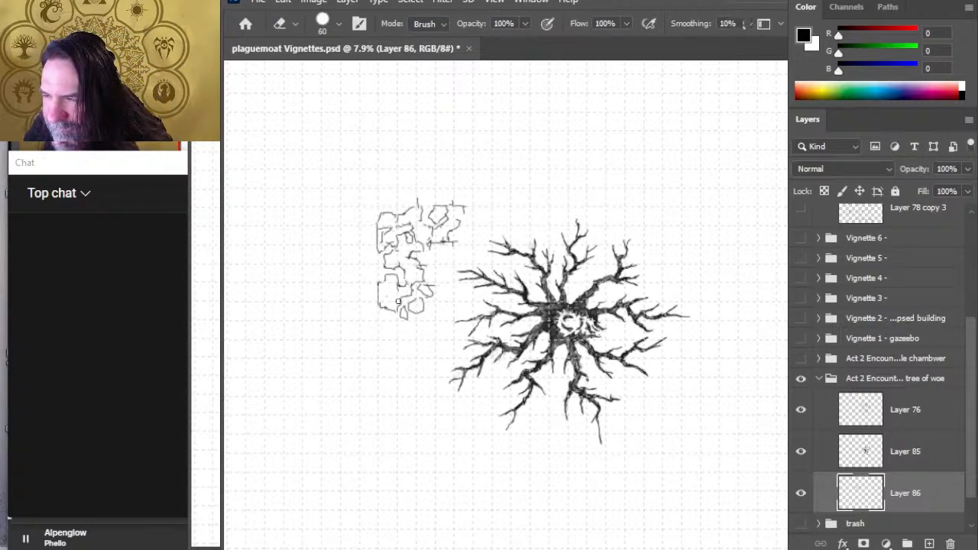
key("b")
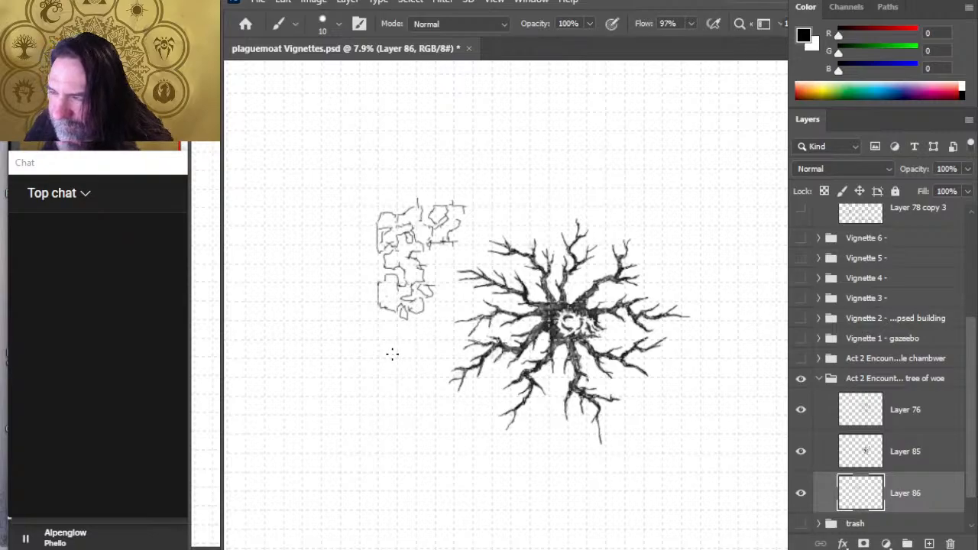
- Draw a cluster of small rounded cobblestones just below the paving, erasing overlapping lines between them
mouse_move(389, 340)
left_mouse_down()
mouse_move(399, 340)
mouse_move(394, 331)
mouse_move(385, 340)
left_mouse_up()
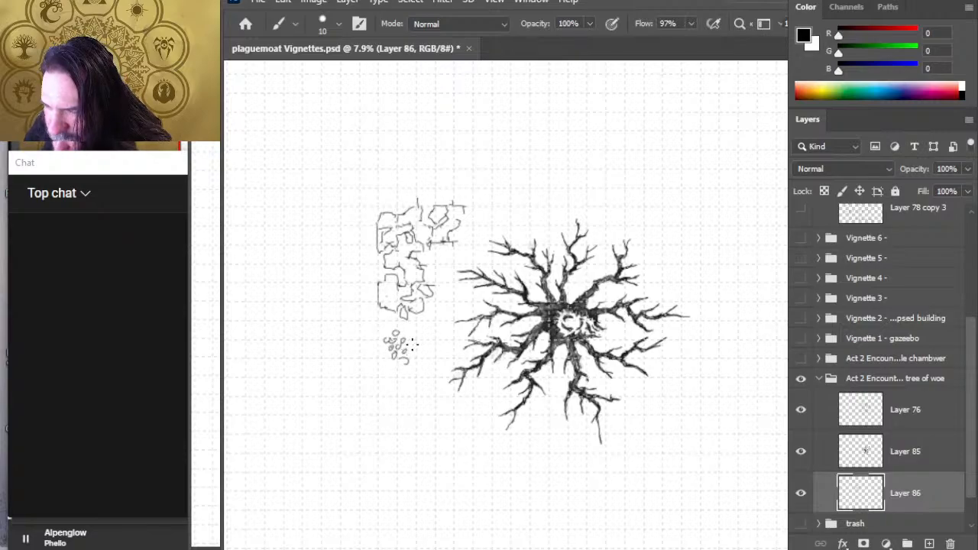
mouse_move(394, 365)
left_mouse_down()
mouse_move(417, 364)
mouse_move(413, 352)
mouse_move(385, 350)
mouse_move(415, 343)
left_mouse_up()
key("e")
key("b")
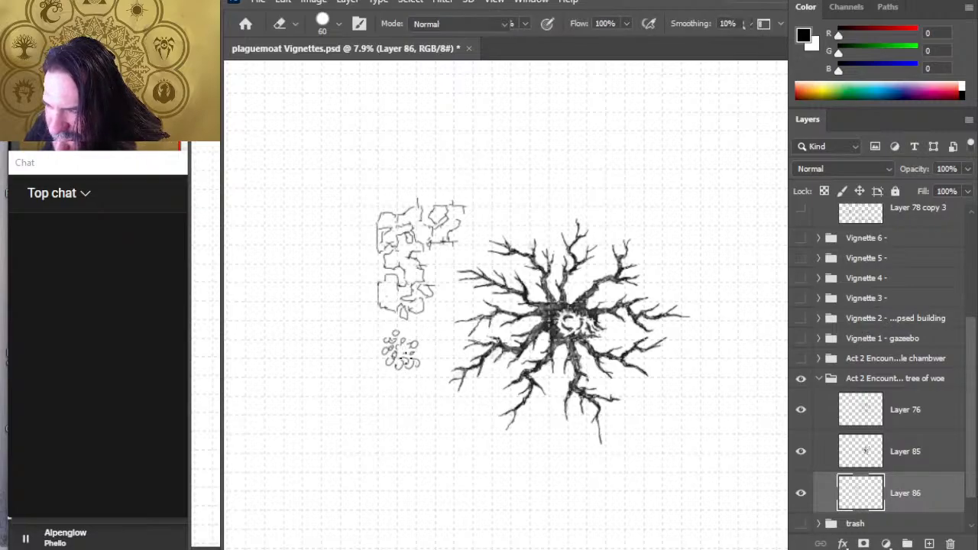
key("e")
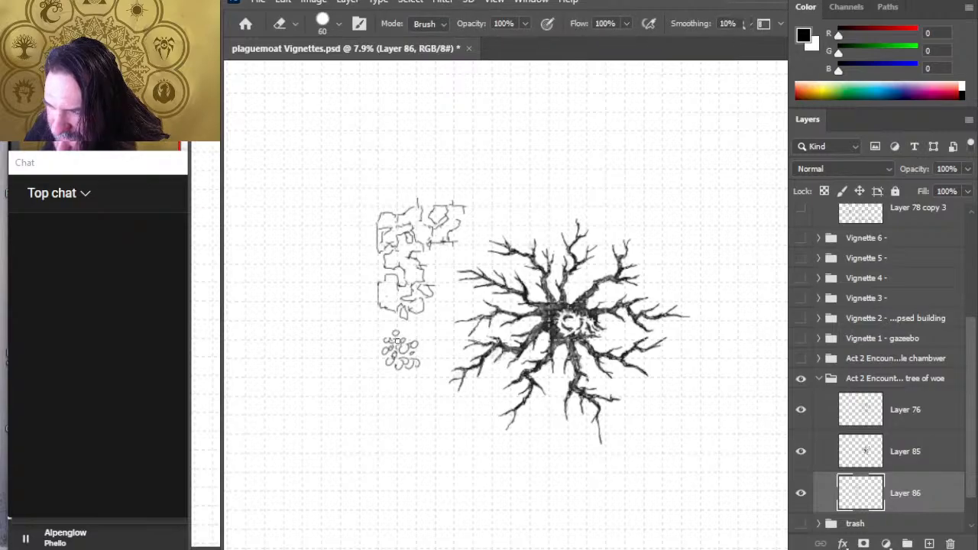
key("b")
mouse_move(418, 341)
left_mouse_down()
mouse_move(411, 370)
mouse_move(404, 365)
mouse_move(420, 374)
left_mouse_up()
key("e")
key("b")
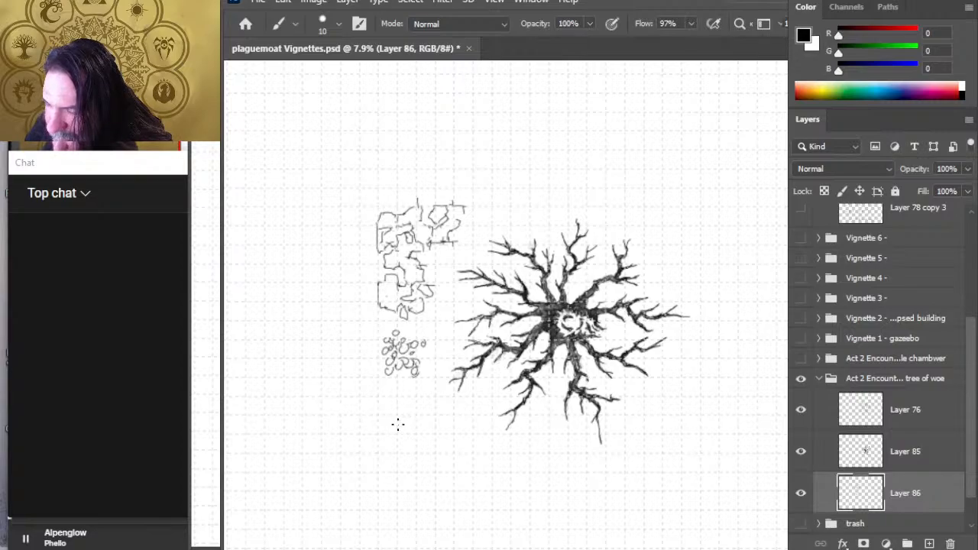
- Draw a second, scattered cluster of small rounded cobblestones farther down, below the tree's lower-left branches
mouse_move(441, 435)
left_mouse_down()
mouse_move(455, 427)
mouse_move(463, 436)
left_mouse_up()
key("e")
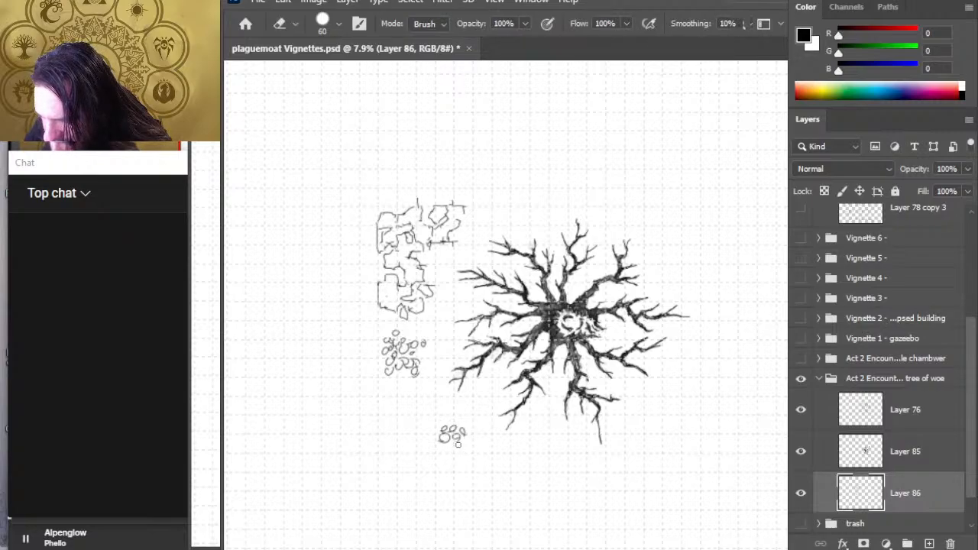
key("b")
mouse_move(463, 446)
left_mouse_down()
mouse_move(419, 422)
mouse_move(425, 432)
left_mouse_up()
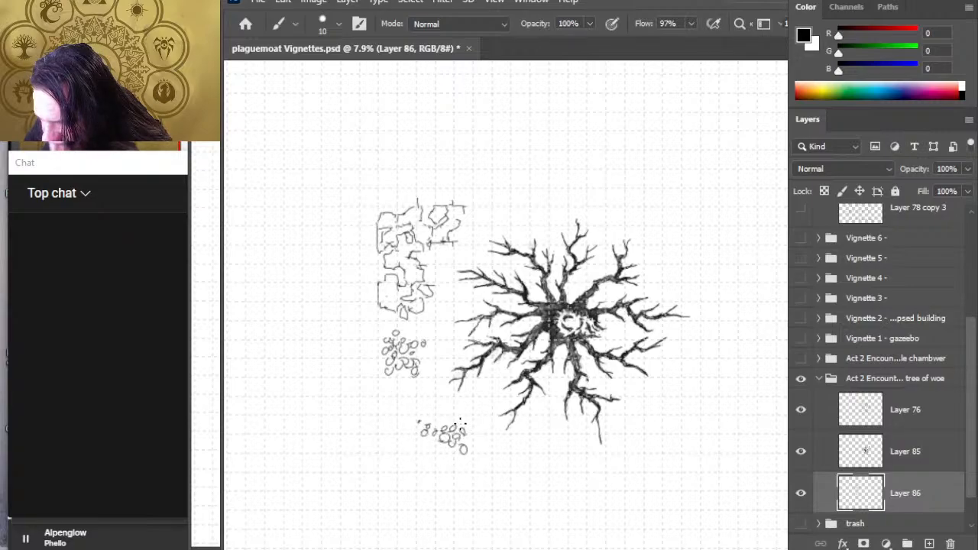
mouse_move(455, 421)
left_mouse_down()
mouse_move(454, 453)
mouse_move(465, 463)
left_mouse_up()
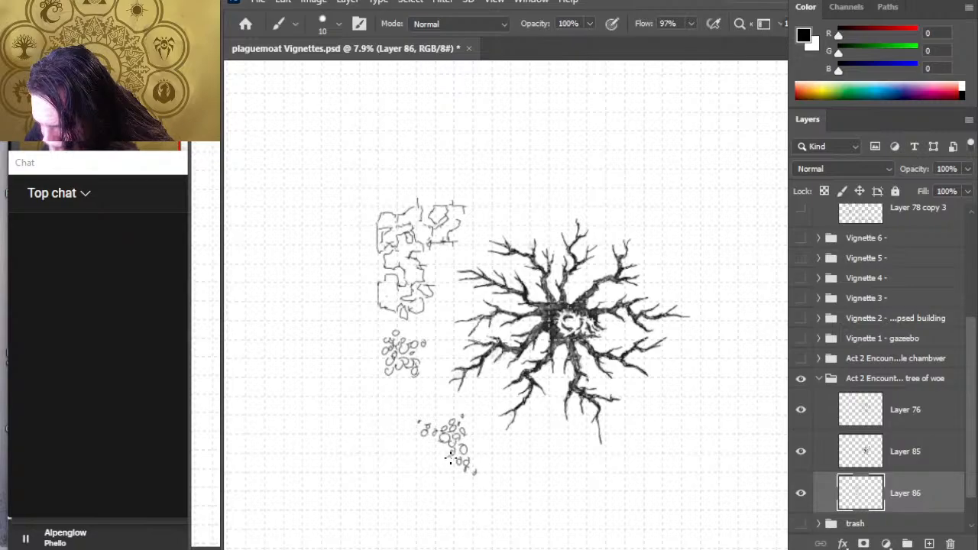
key("e")
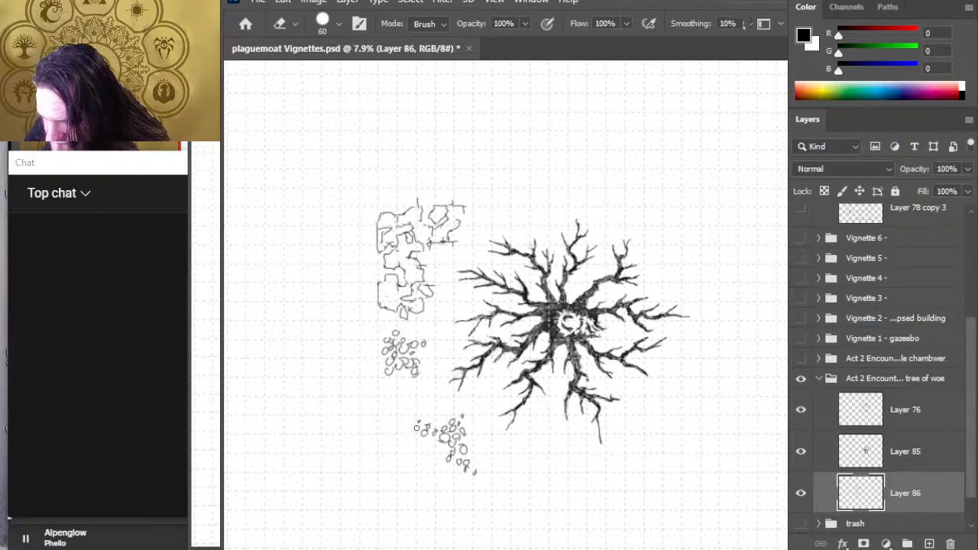
- Enlarge the first cobblestone cluster with more rounded stones along its outer side and upper edge
key("b")
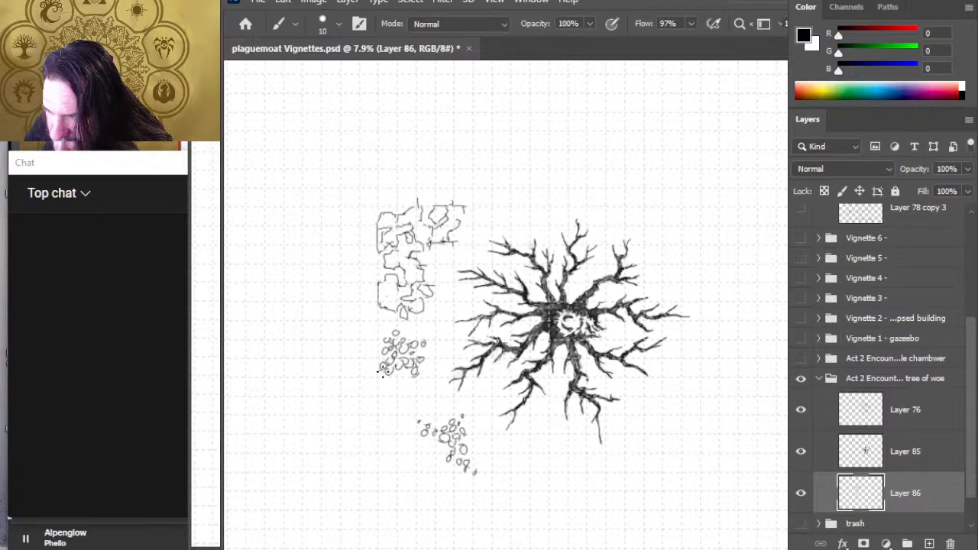
key("e")
key("b")
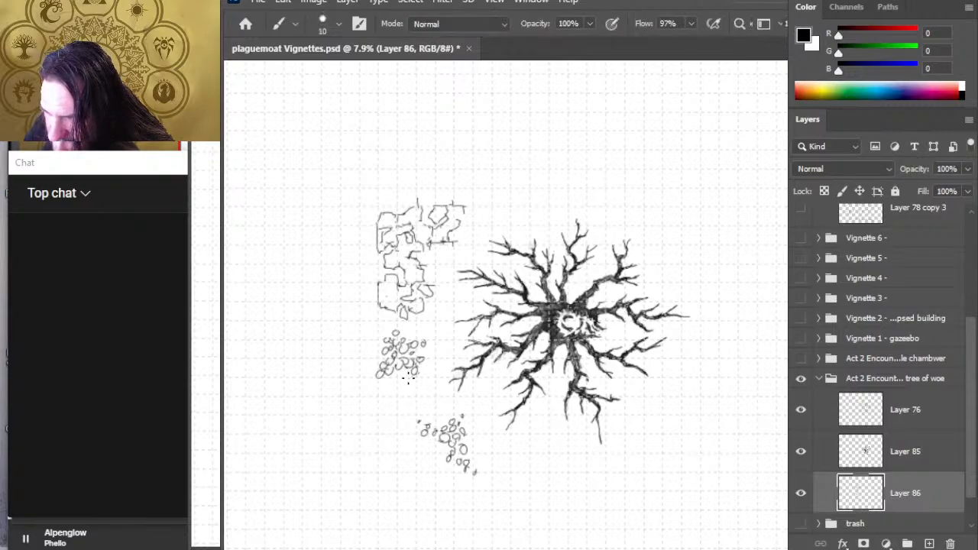
left_click_drag(394, 361, 394, 332)
left_click_drag(382, 364, 387, 368)
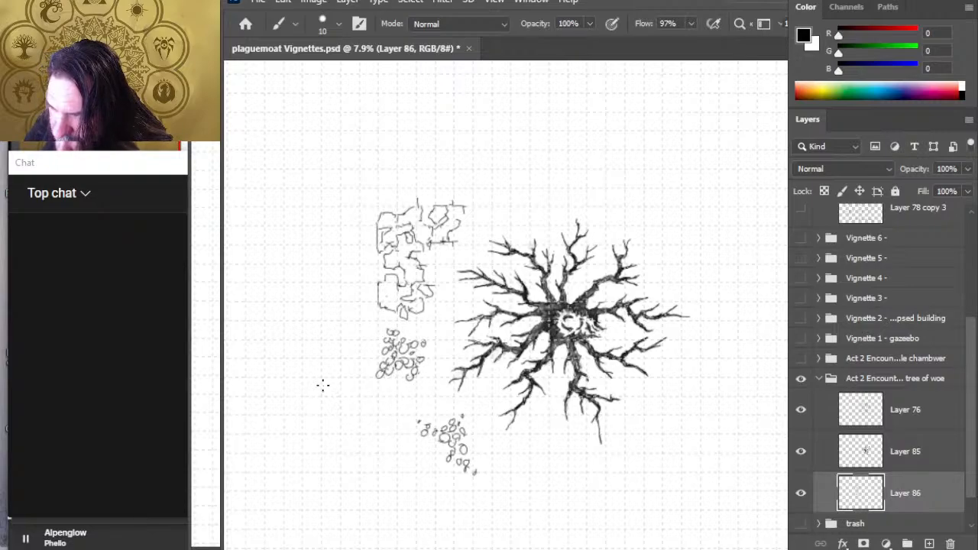
left_click_drag(383, 330, 379, 334)
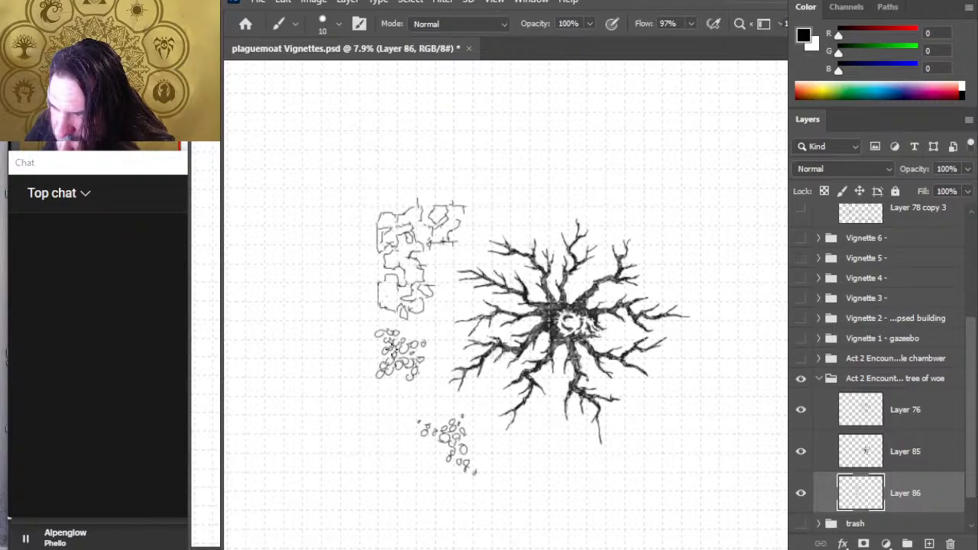
- Trail a few scattered cobblestones outward from the first cluster's upper outer corner and down from its lower end
key("e")
key("b")
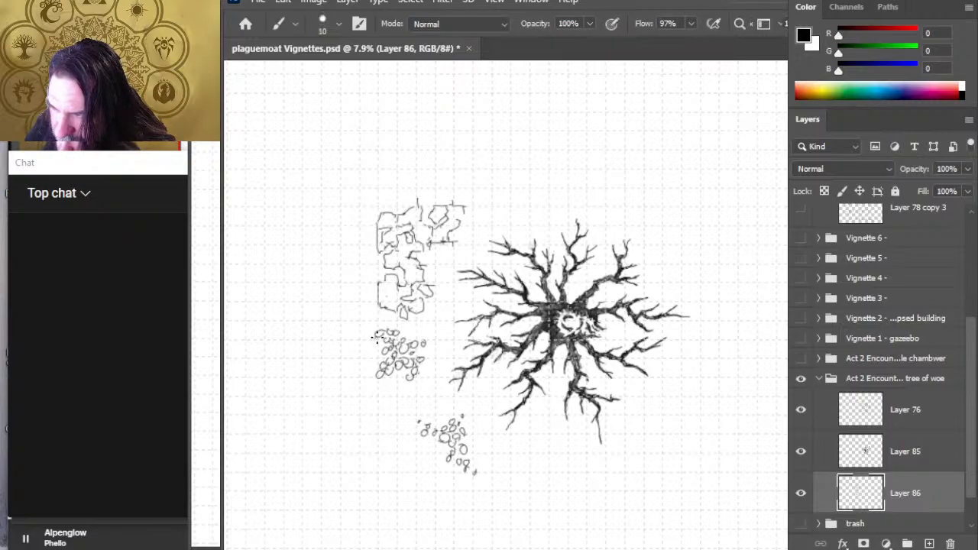
left_click_drag(370, 334, 366, 337)
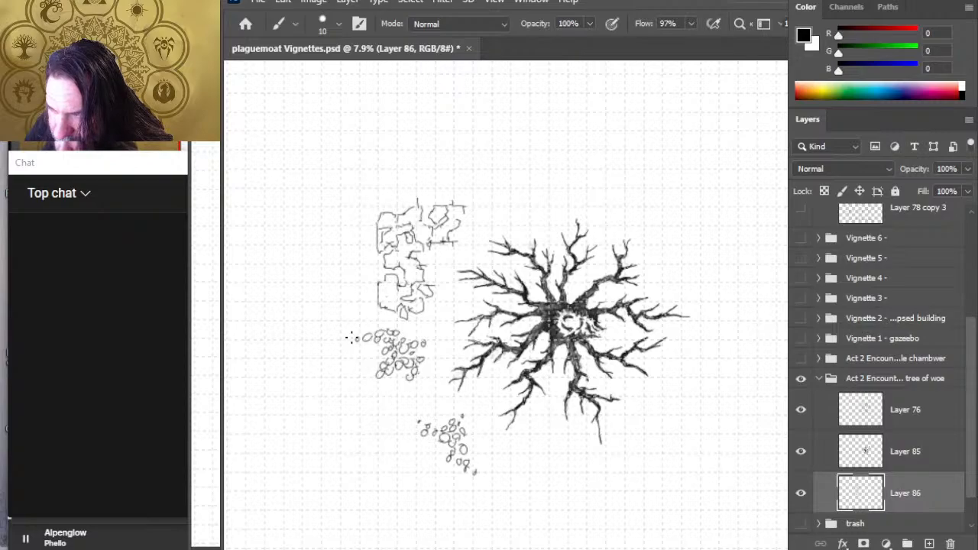
left_click_drag(389, 375, 384, 383)
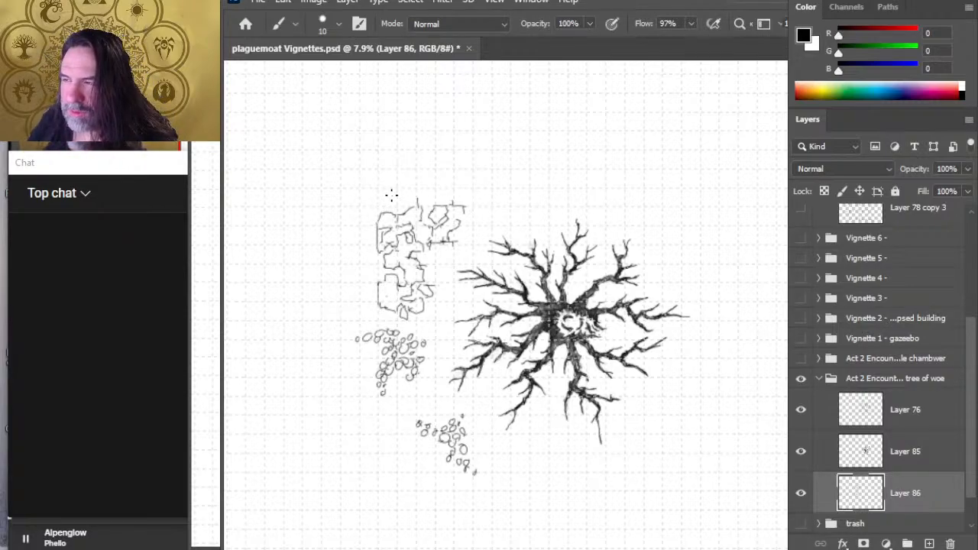
- Lasso the squared paving, cut and paste it onto its own layer, and move it to the opposite side of the tree
key("l")
mouse_move(381, 203)
left_mouse_down()
mouse_move(364, 190)
mouse_move(375, 194)
left_mouse_up()
mouse_move(425, 319)
left_mouse_down()
mouse_move(447, 238)
mouse_move(477, 191)
mouse_move(466, 220)
mouse_move(377, 178)
mouse_move(361, 295)
mouse_move(431, 319)
mouse_move(451, 243)
left_mouse_up()
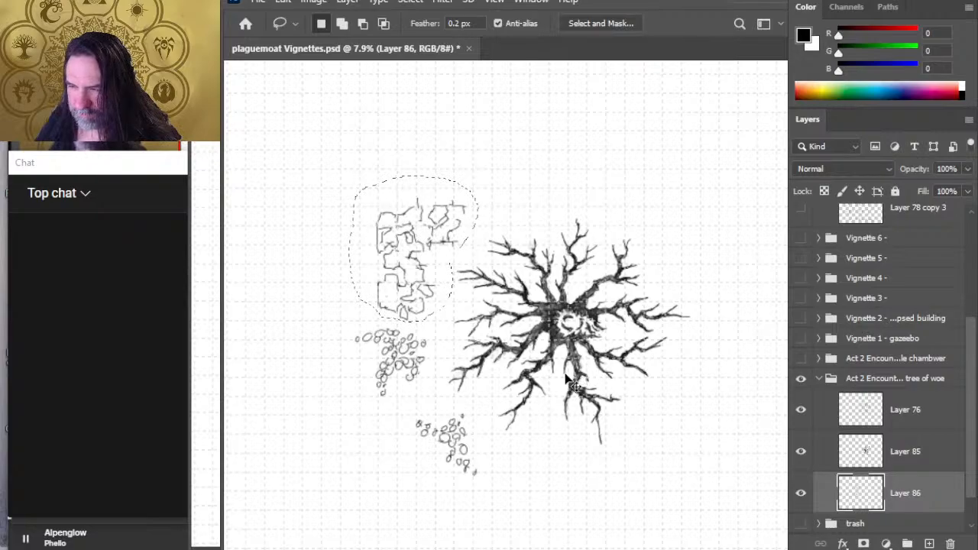
key("ctrl+x")
key("ctrl+v")
key("v")
left_click_drag(470, 308, 710, 321)
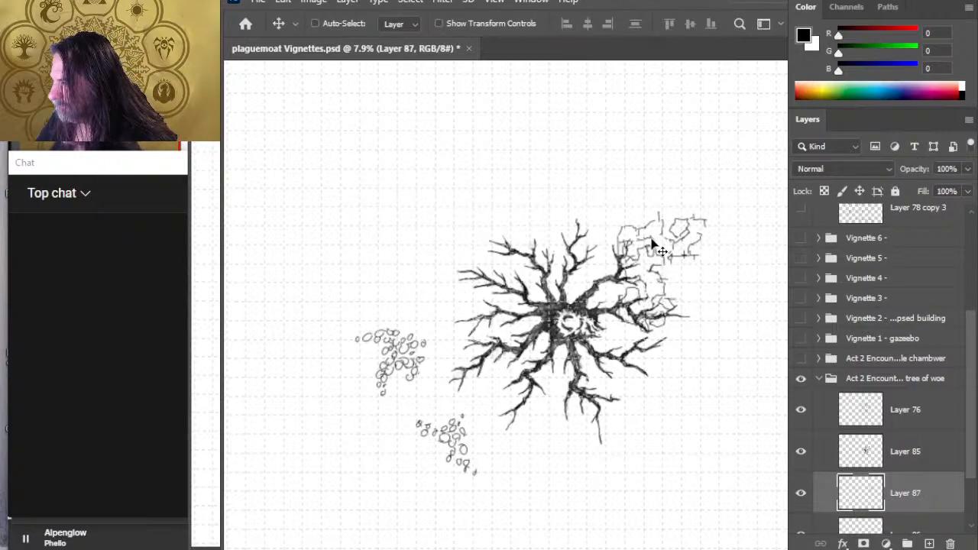
- Flip the pasted paving vertically and horizontally, and place it around the tree's lower-right branches
key("l")
key("ctrl+t")
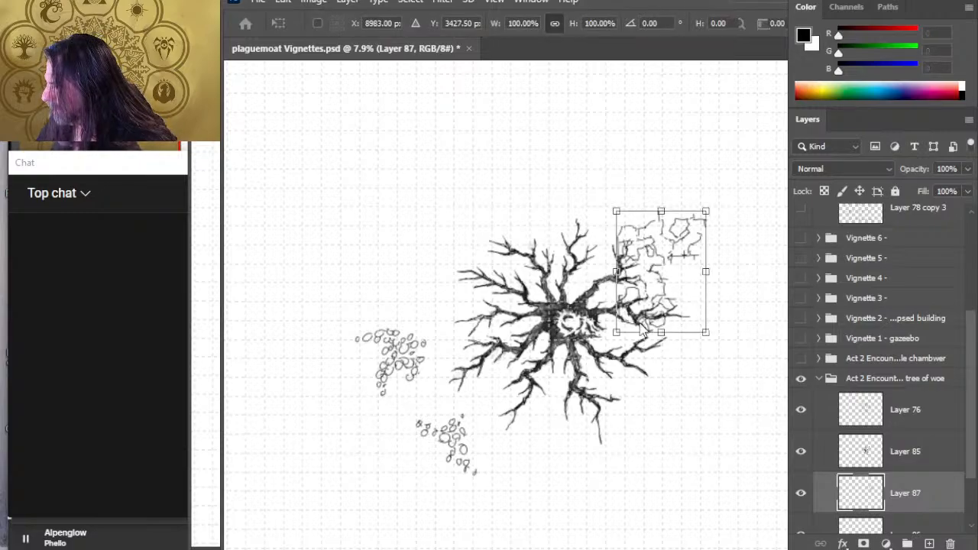
left_click(726, 317)
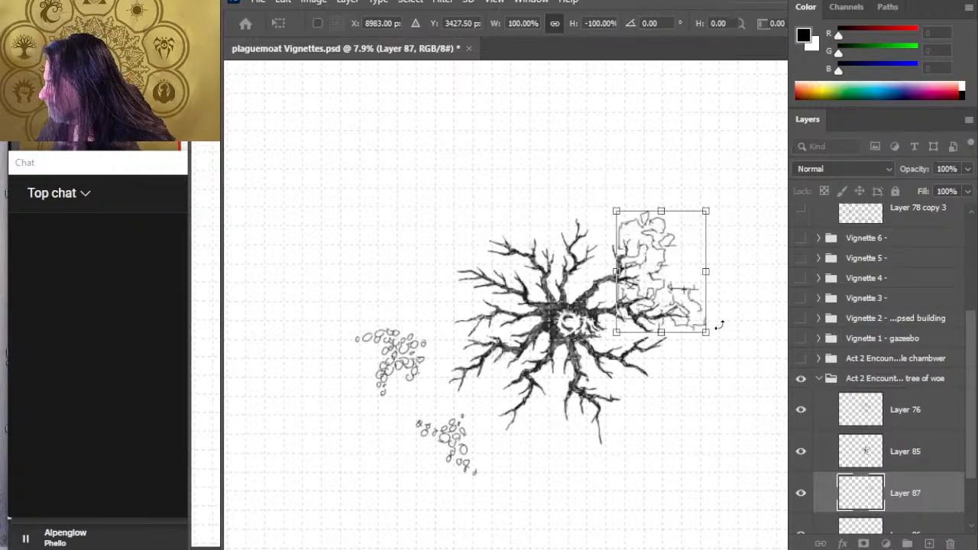
left_click(708, 260)
mouse_move(669, 280)
left_mouse_down()
mouse_move(679, 327)
mouse_move(662, 454)
mouse_move(679, 411)
mouse_move(742, 402)
mouse_move(735, 393)
left_mouse_up()
key("Return")
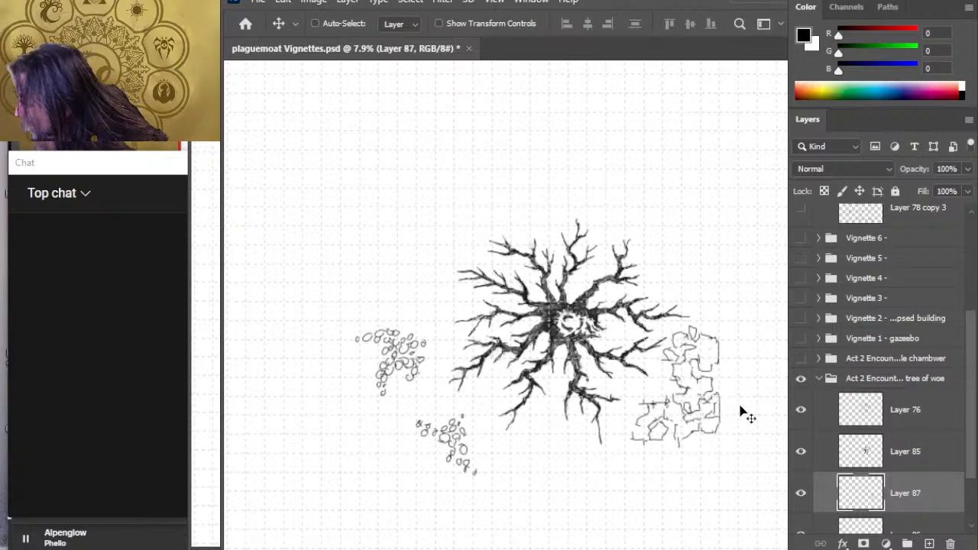
- Nudge the flipped paving slightly upward, closer to the tree's right-hand branches
key("shift+Up")
key("shift+Up")
key("shift+Up")
key("shift+Up")
key("shift+Up")
key("shift+Up")
key("shift+Up")
key("shift+Up")
key("shift+Up")
key("shift+Up")
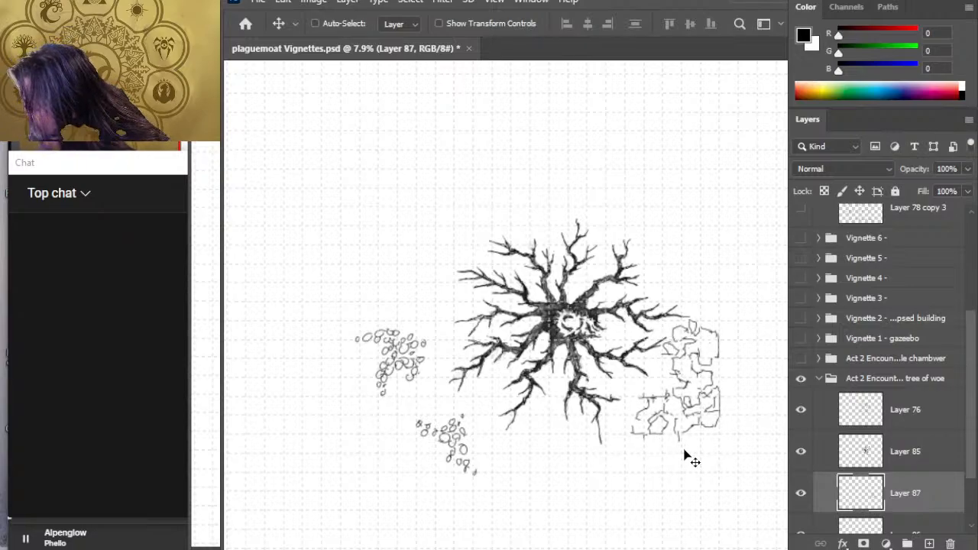
- Redraw the broken lower edge of the squared paving as a cleaner line, erasing the stray marks around it
key("e")
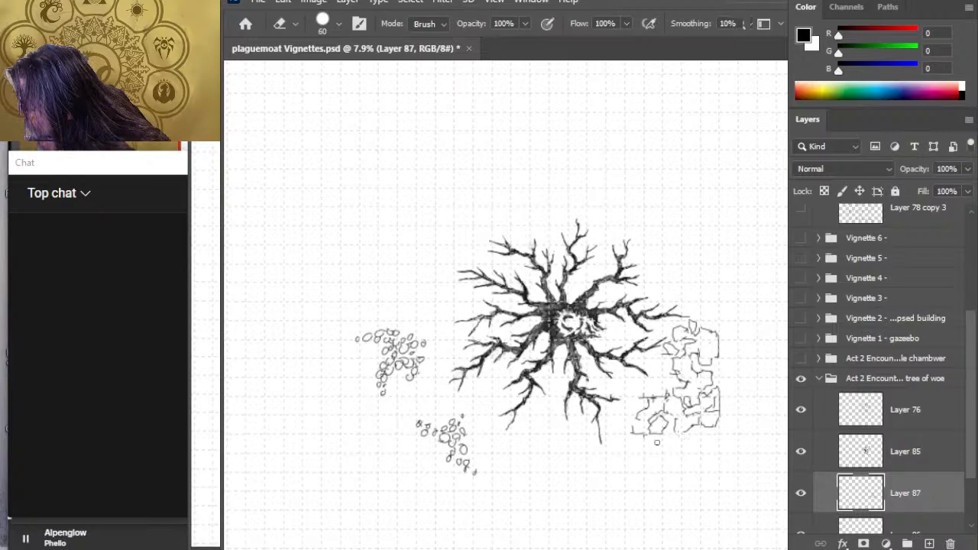
key("b")
left_click_drag(661, 435, 691, 437)
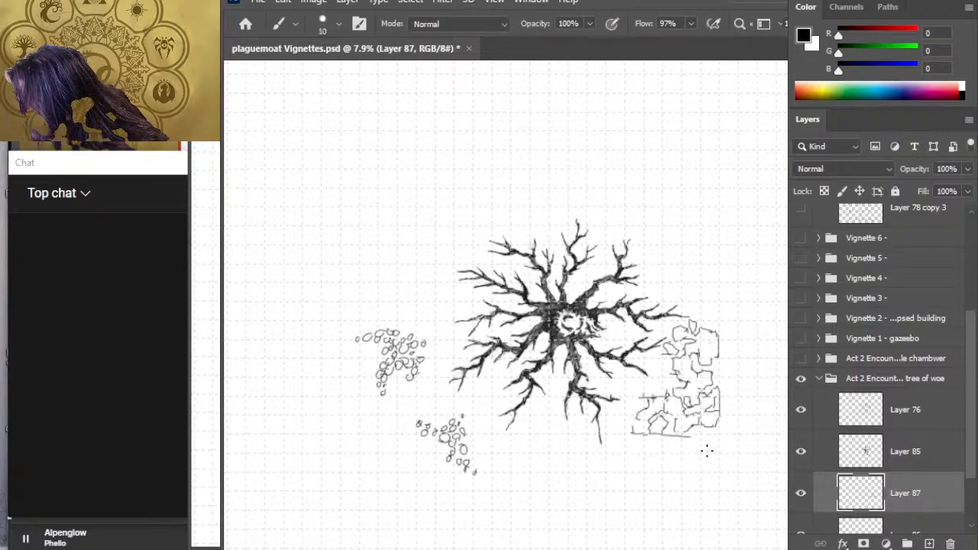
key("e")
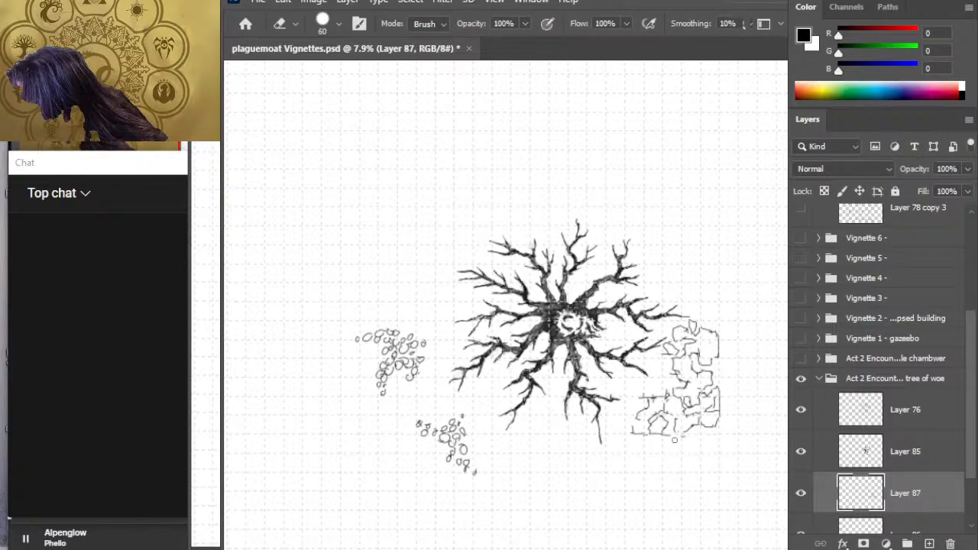
key("b")
left_click_drag(662, 436, 698, 436)
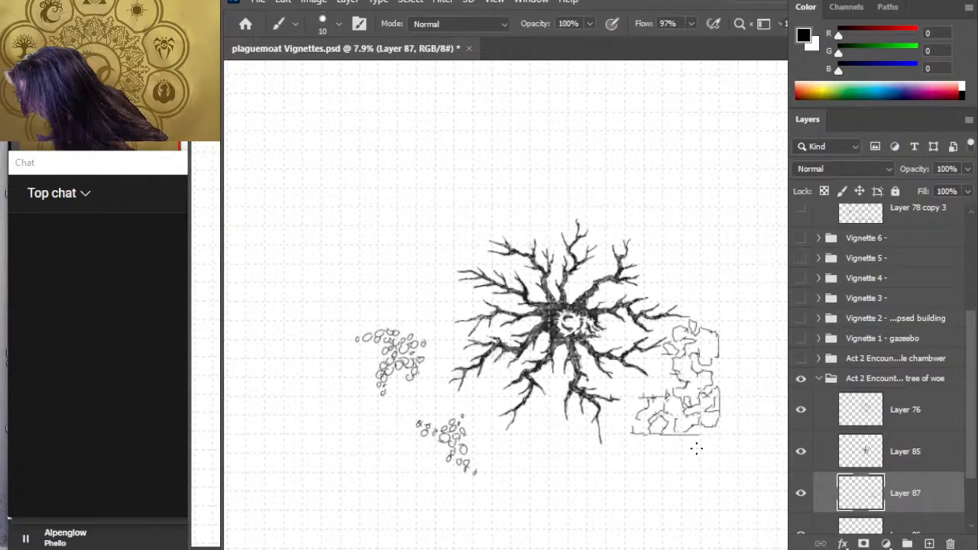
key("e")
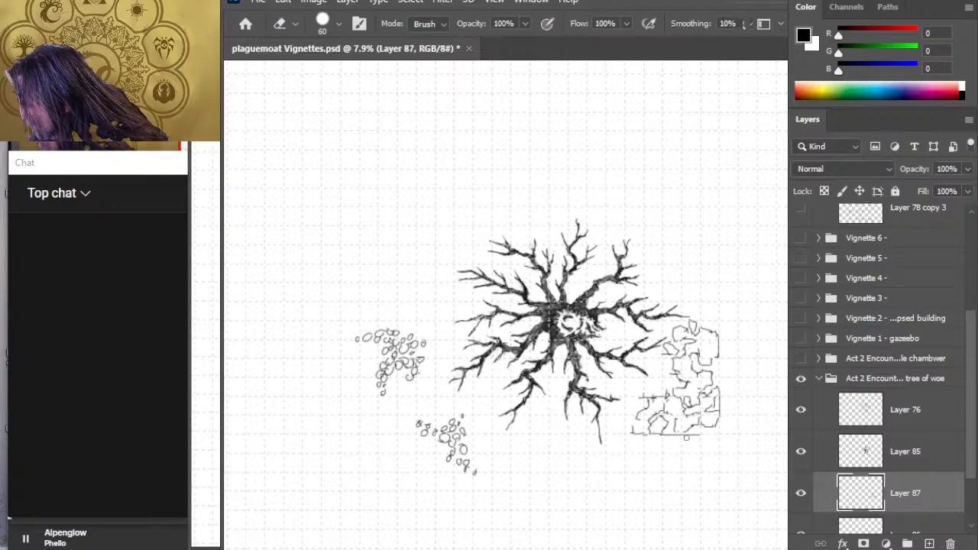
left_click_drag(689, 438, 703, 437)
key("b")
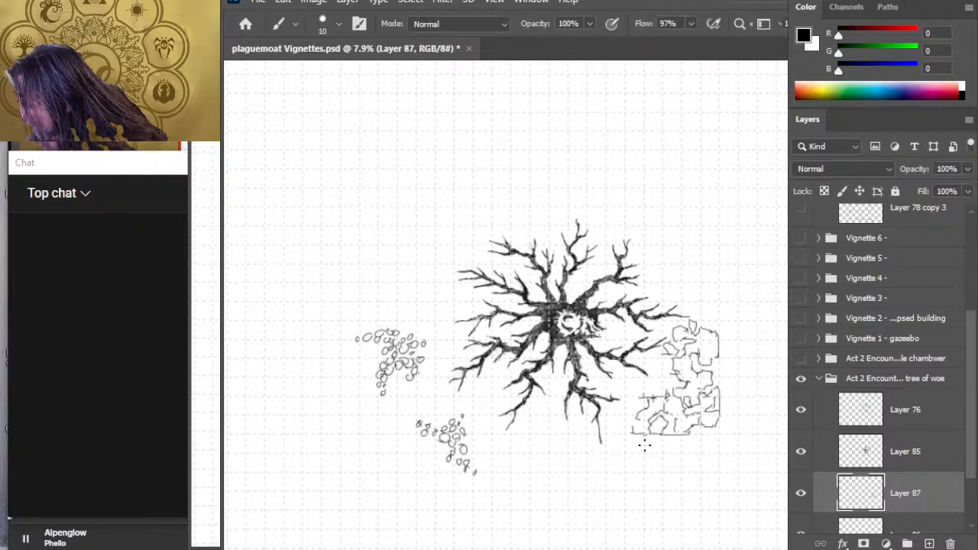
- Erase and touch up the uneven lines at the paving's upper-left end and along its outer right edge
key("e")
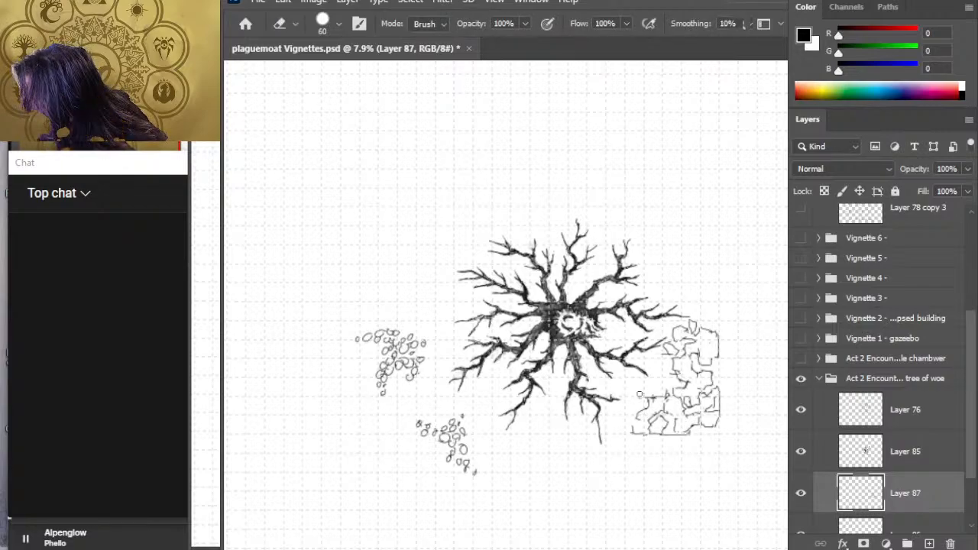
mouse_move(638, 396)
left_mouse_down()
mouse_move(642, 428)
mouse_move(642, 403)
left_mouse_up()
key("b")
key("e")
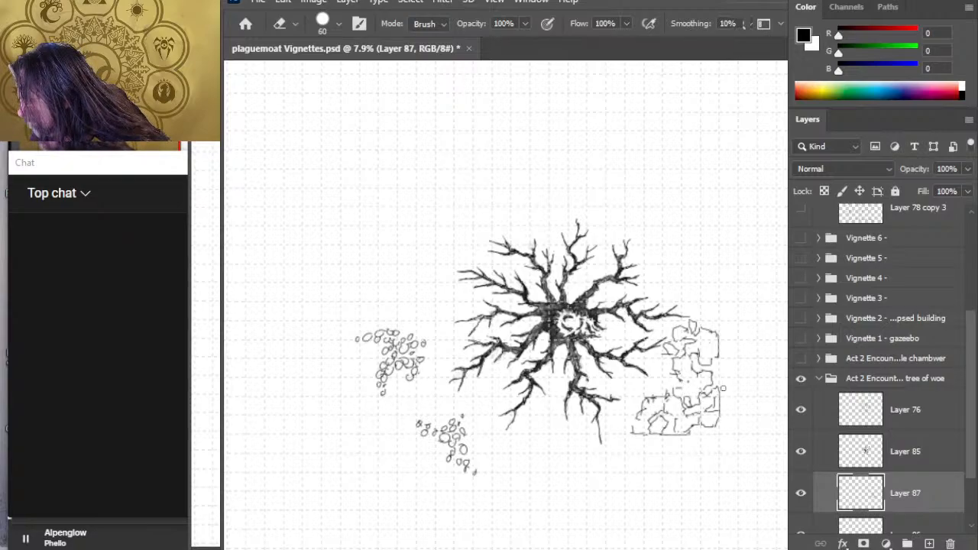
key("b")
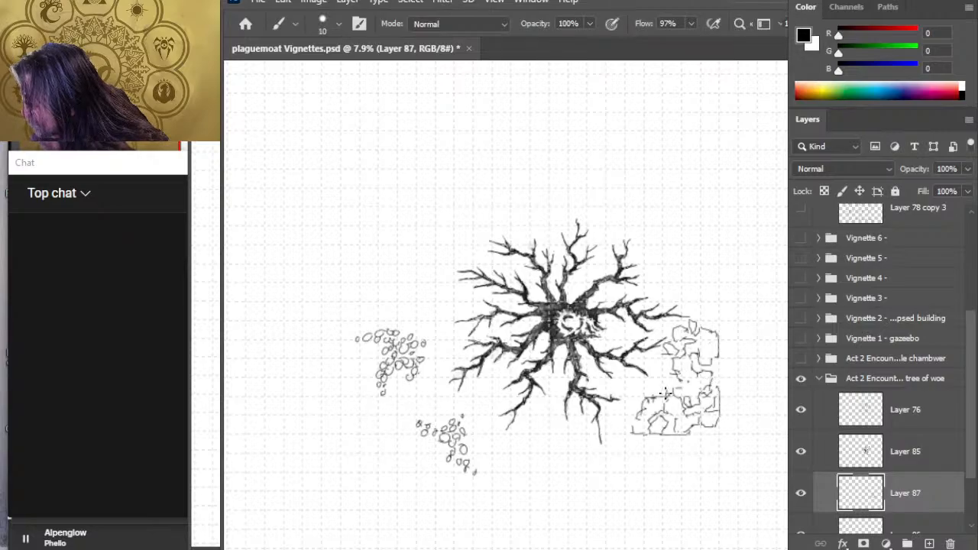
key("e")
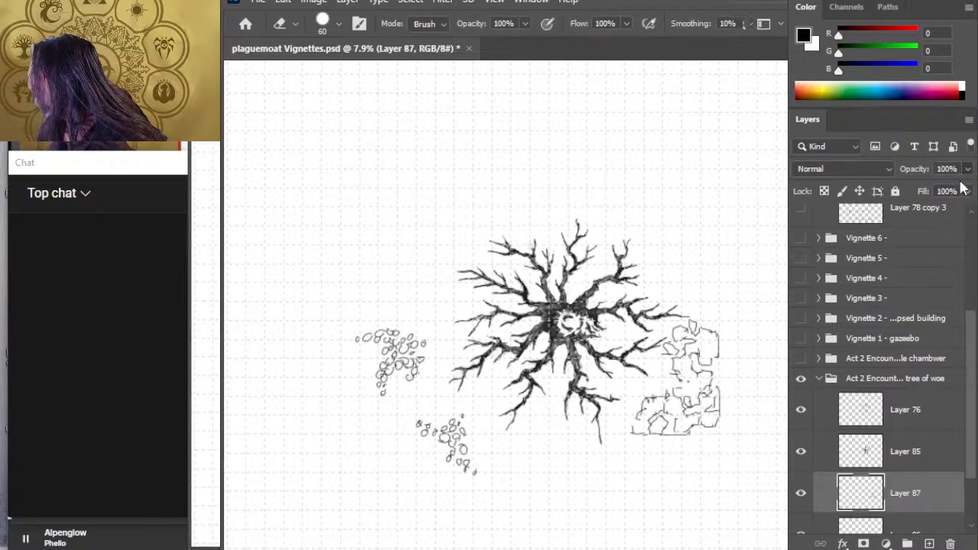
- Reduce the opacity of the squared paving layer to 65%
left_click(930, 190)
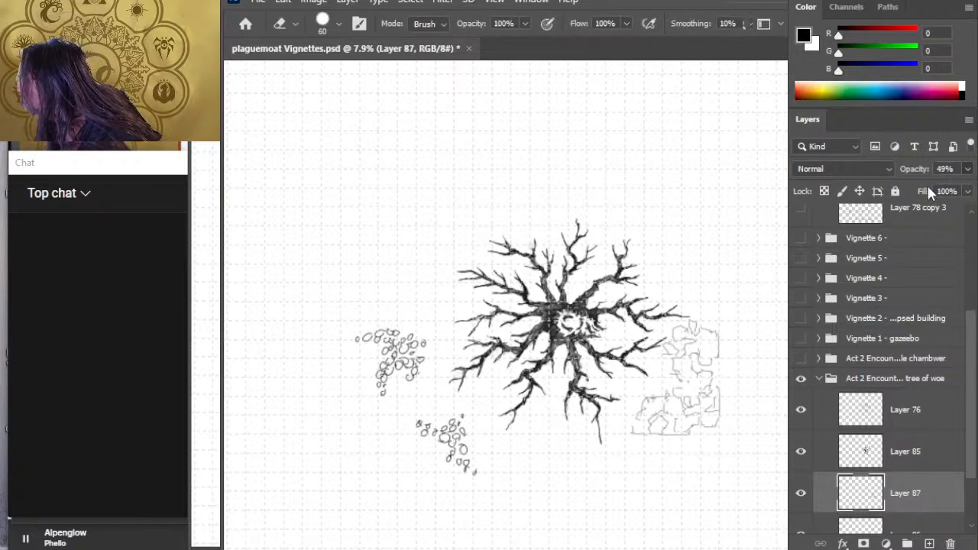
left_click_drag(930, 186, 928, 193)
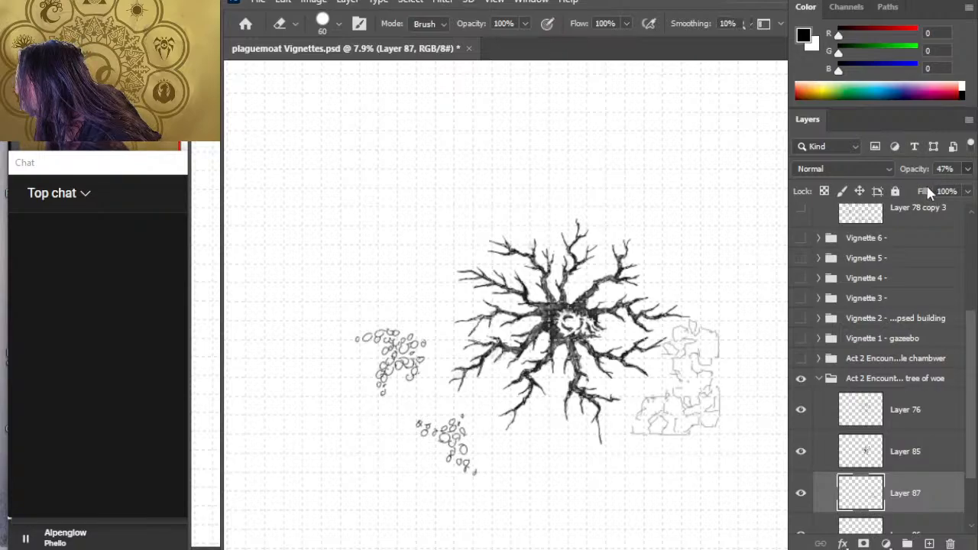
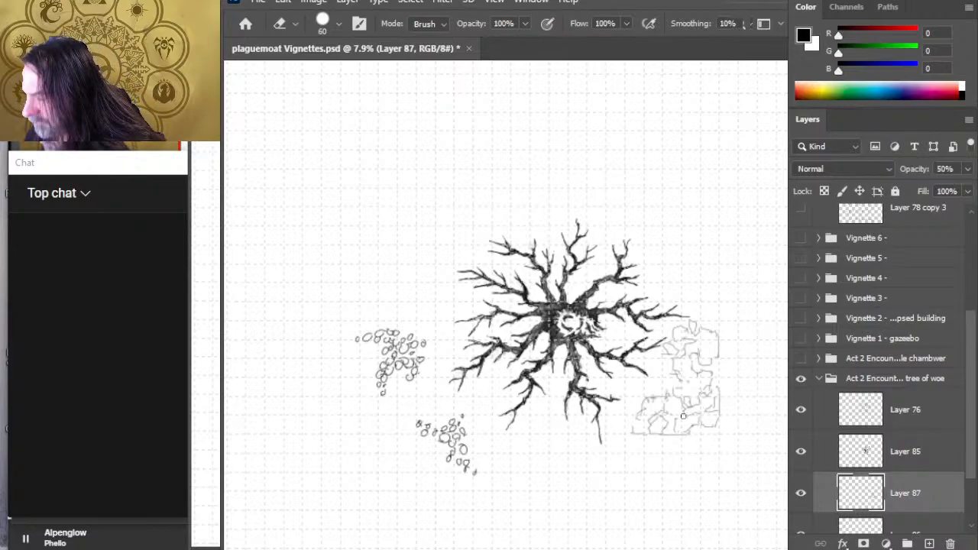
key("b")
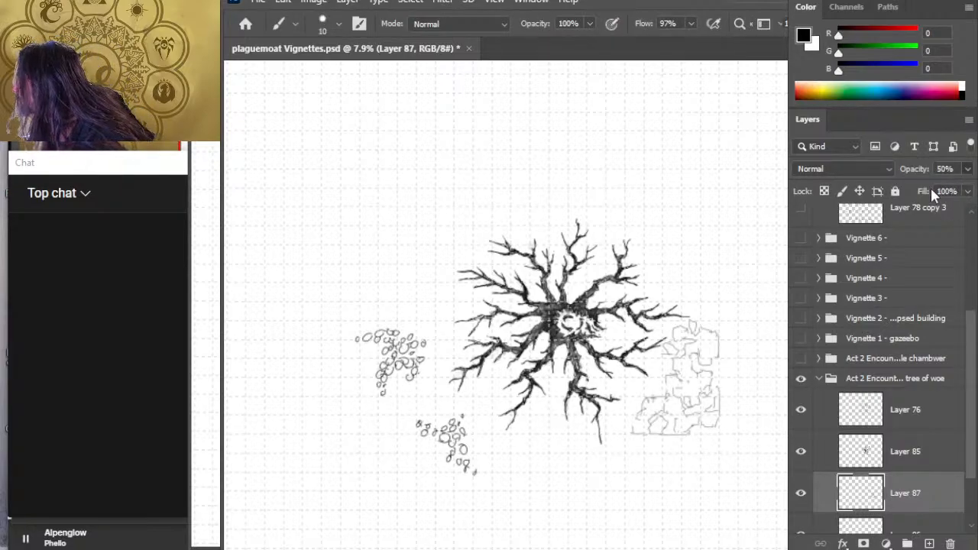
left_click_drag(930, 188, 942, 192)
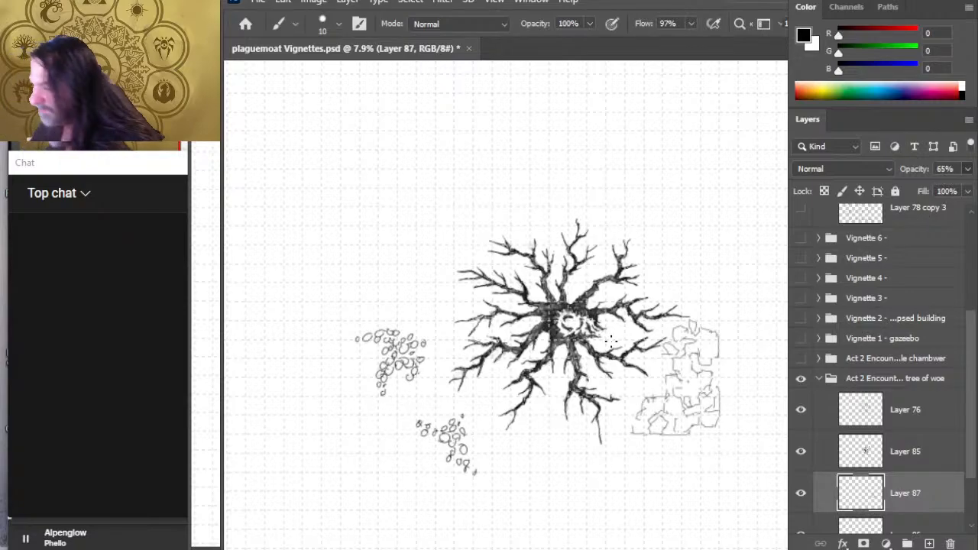
- Extend the squared paving upward at its outer corner with more slab outlines, erasing small breaks to connect them to the existing stones
left_click_drag(647, 462, 592, 398)
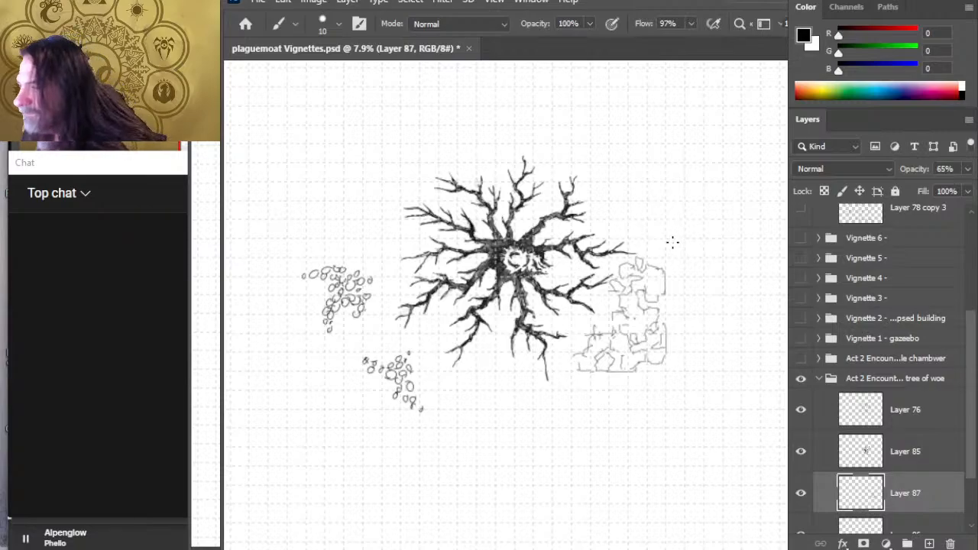
left_click_drag(664, 247, 663, 288)
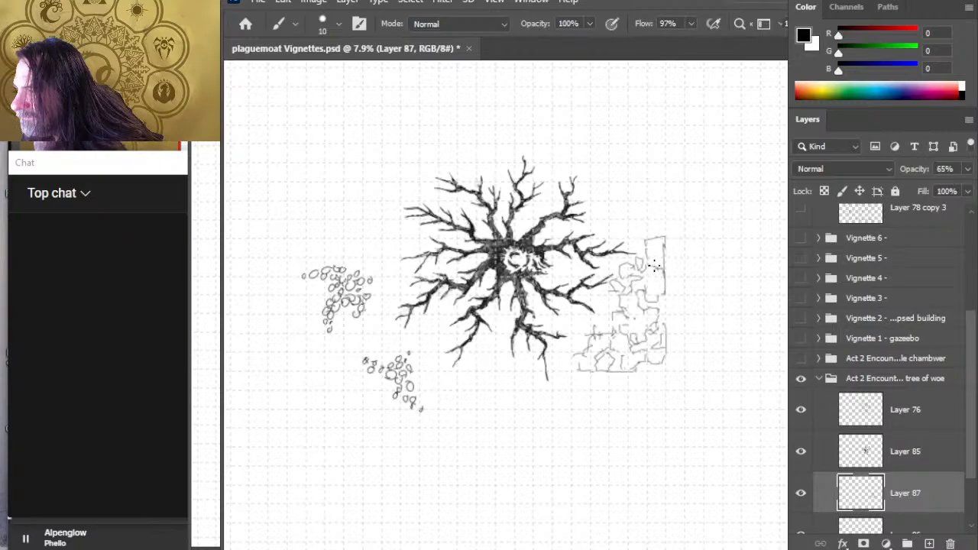
key("e")
key("b")
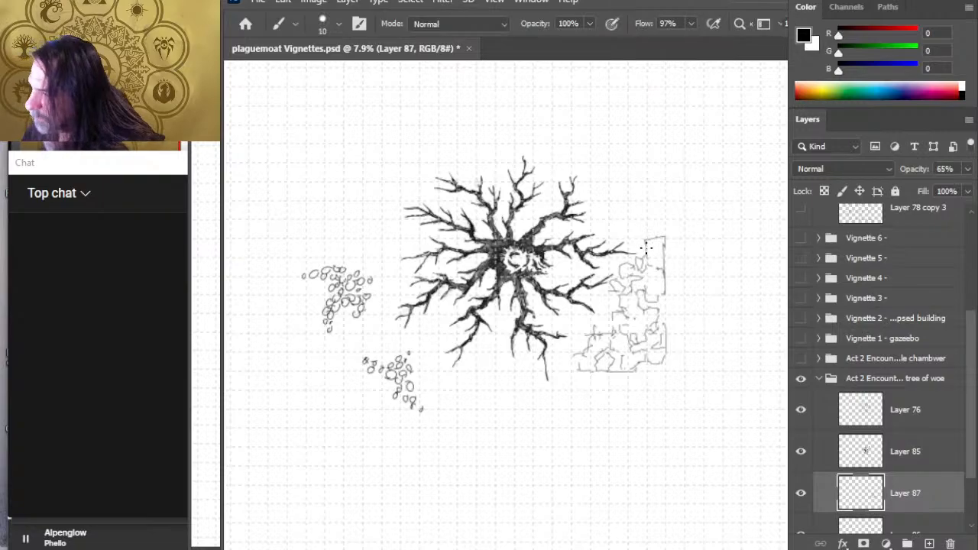
key("e")
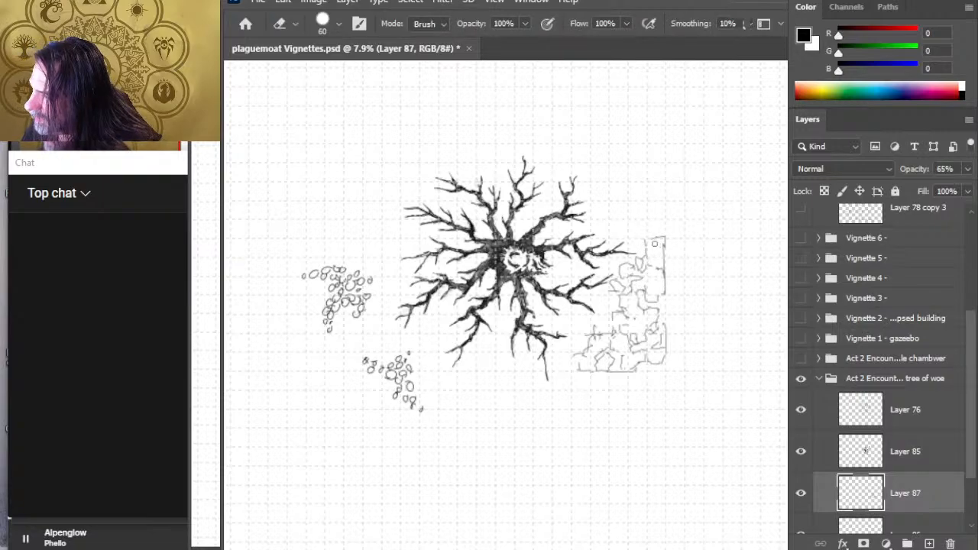
key("b")
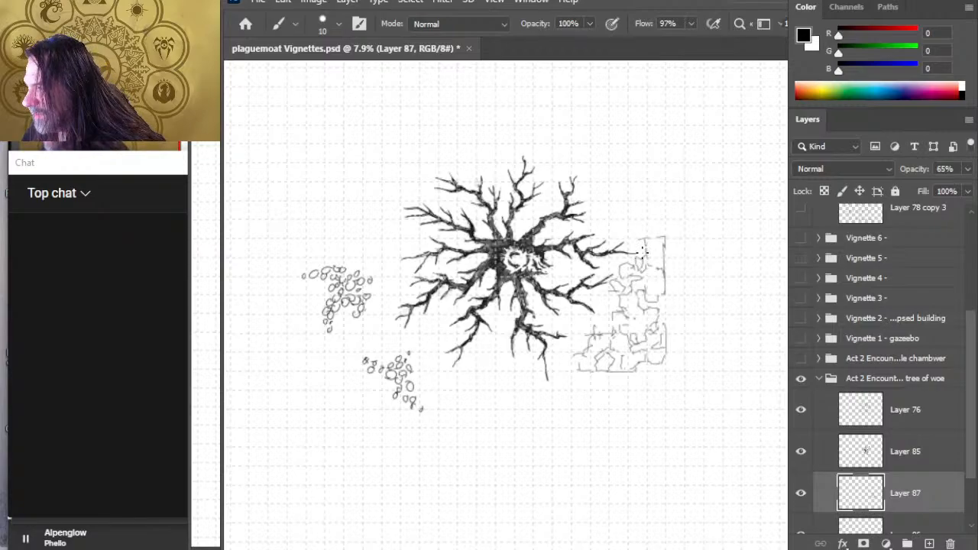
key("e")
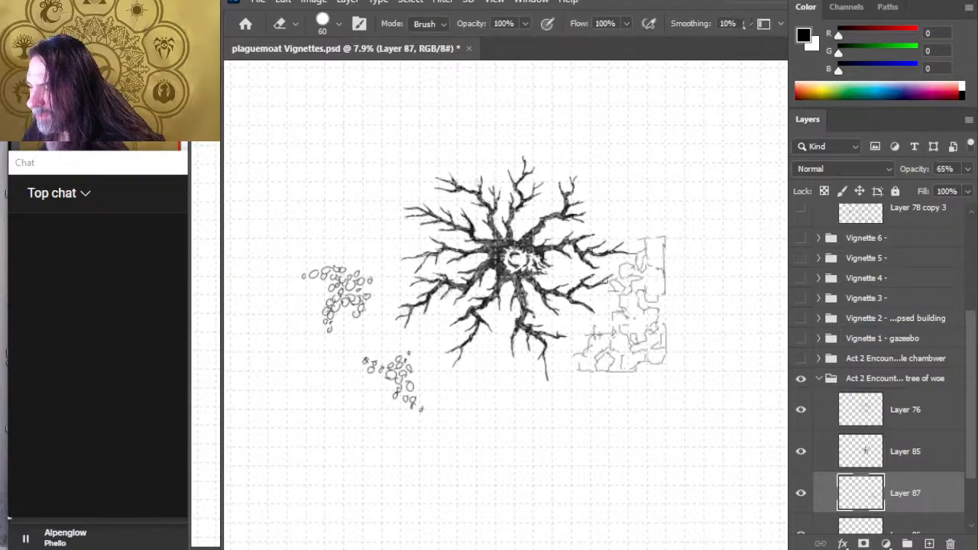
key("b")
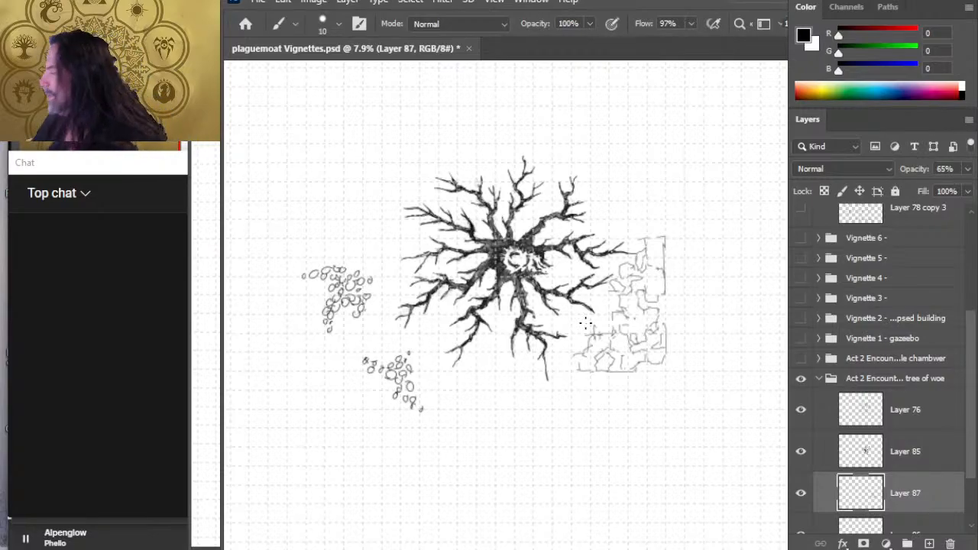
- Nudge the squared paving left so it overlaps the tree's right-hand branches, backing it off slightly to the right
key("v")
key("shift+Left")
key("shift+Left")
key("shift+Left")
key("shift+Left")
key("shift+Left")
key("shift+Left")
key("shift+Left")
key("shift+Left")
key("shift+Left")
key("shift+Left")
key("shift+Left")
key("shift+Left")
key("shift+Left")
key("shift+Left")
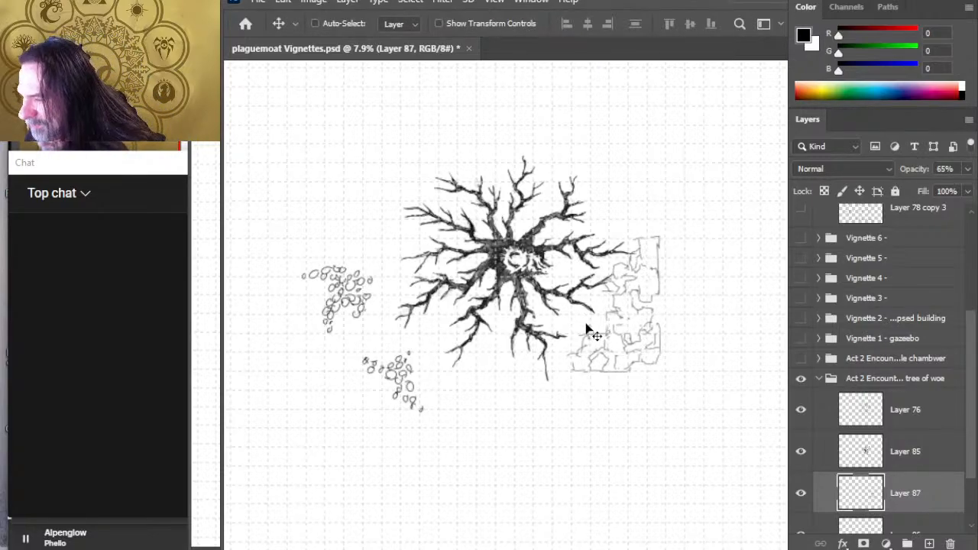
key("shift+Left")
key("shift+Left")
key("shift+Left")
key("shift+Left")
key("shift+Left")
key("shift+Left")
key("shift+Left")
key("shift+Left")
key("shift+Left")
key("shift+Left")
key("shift+Left")
key("shift+Left")
key("shift+Left")
key("shift+Left")
key("shift+Left")
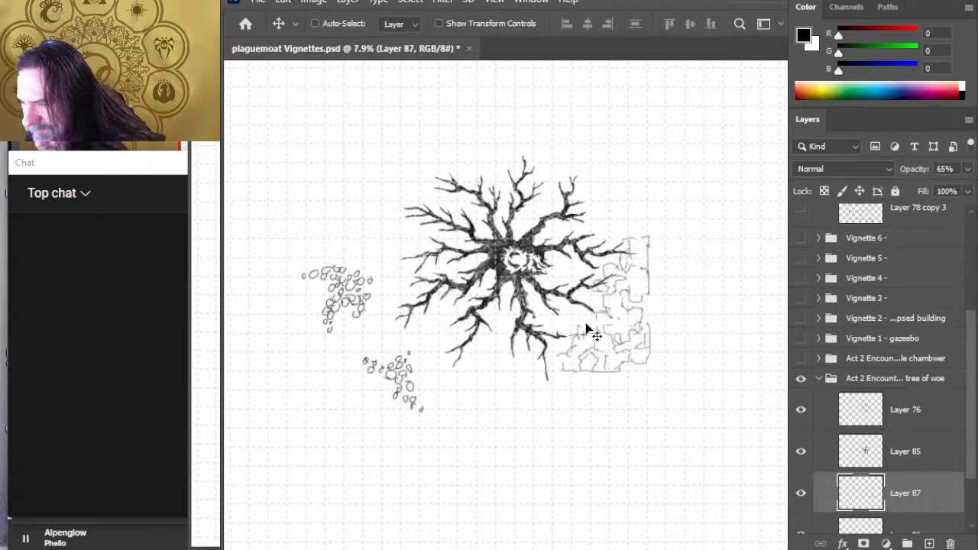
key("shift+Left")
key("shift+Left")
key("shift+Left")
key("shift+Left")
key("shift+Left")
key("shift+Left")
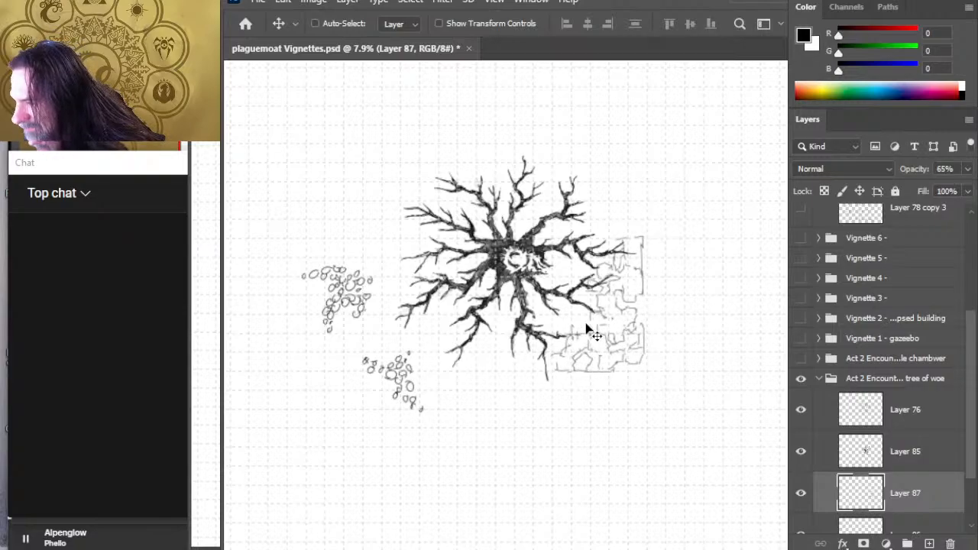
key("shift+Right")
key("shift+Right")
key("shift+Right")
key("shift+Right")
key("shift+Right")
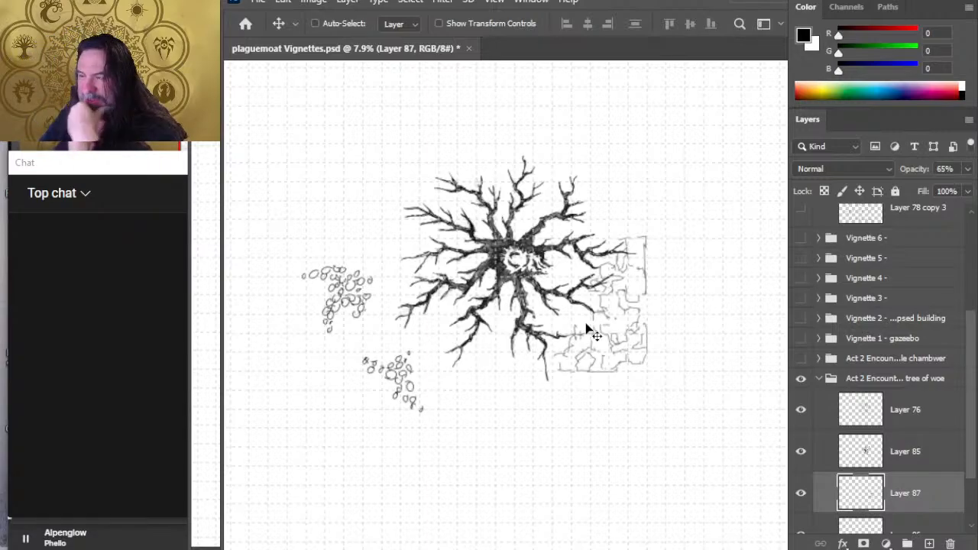
- Select the cobblestone layer and move both clusters closer to the tree's left-hand branches
left_click(901, 530)
left_click_drag(491, 330, 522, 309)
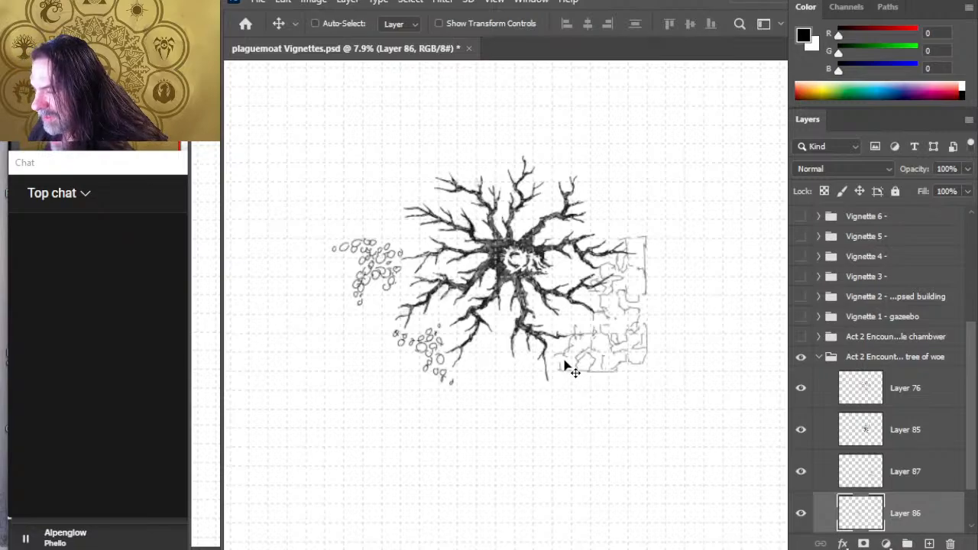
key("e")
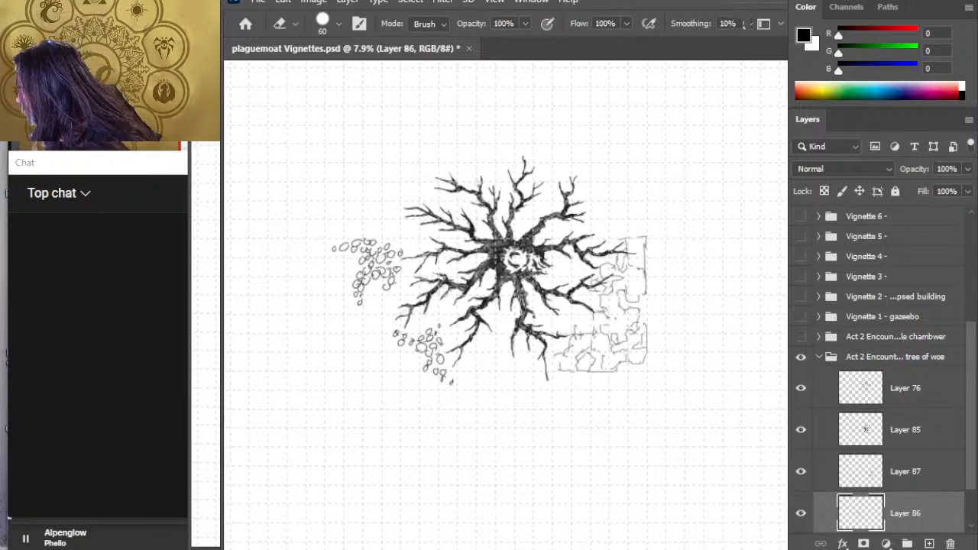
left_click_drag(929, 509, 913, 285)
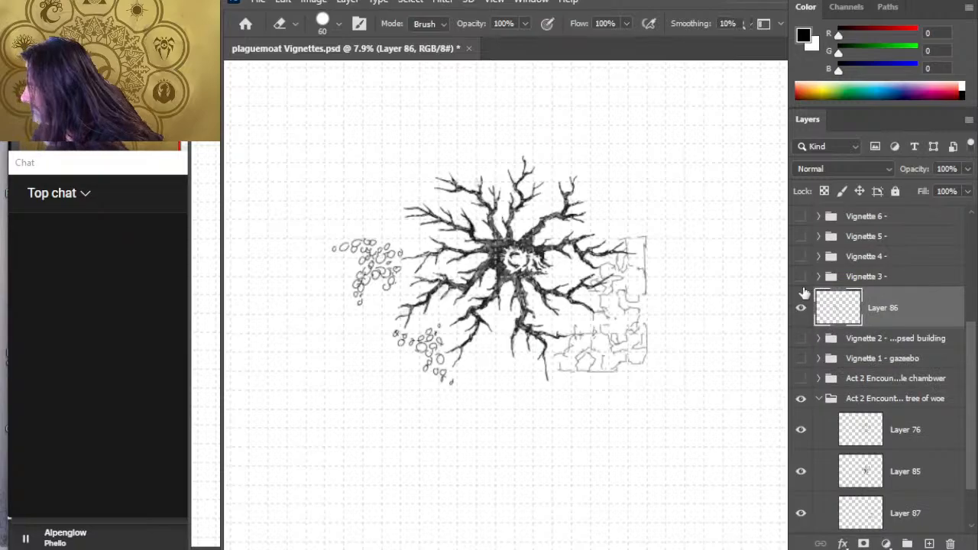
left_click(801, 308)
left_click(800, 308)
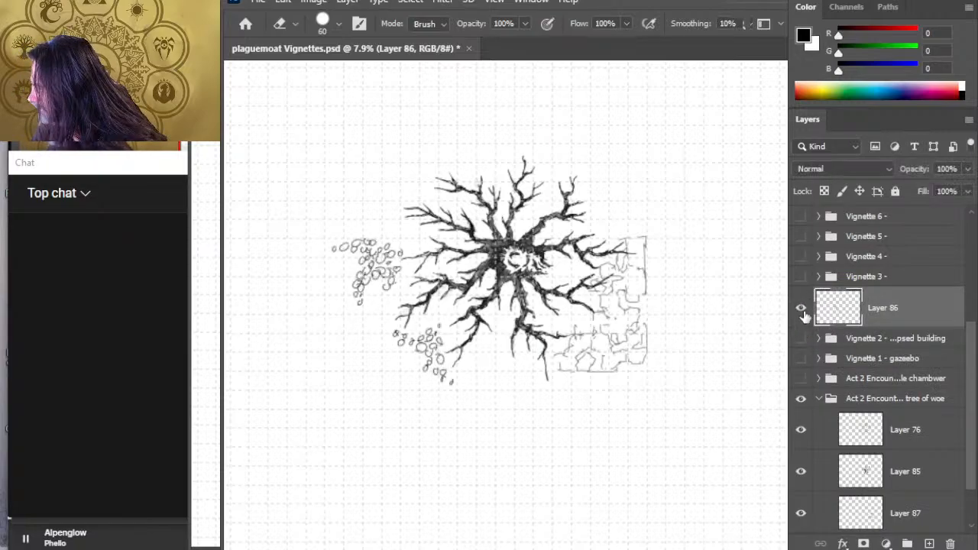
- Move the squared paving layer, Layer 87, out of the tree of woe group to between Vignette 3 and Vignette 2, and hide it
mouse_move(802, 313)
left_mouse_down()
mouse_move(875, 485)
mouse_move(914, 479)
mouse_move(907, 287)
left_mouse_up()
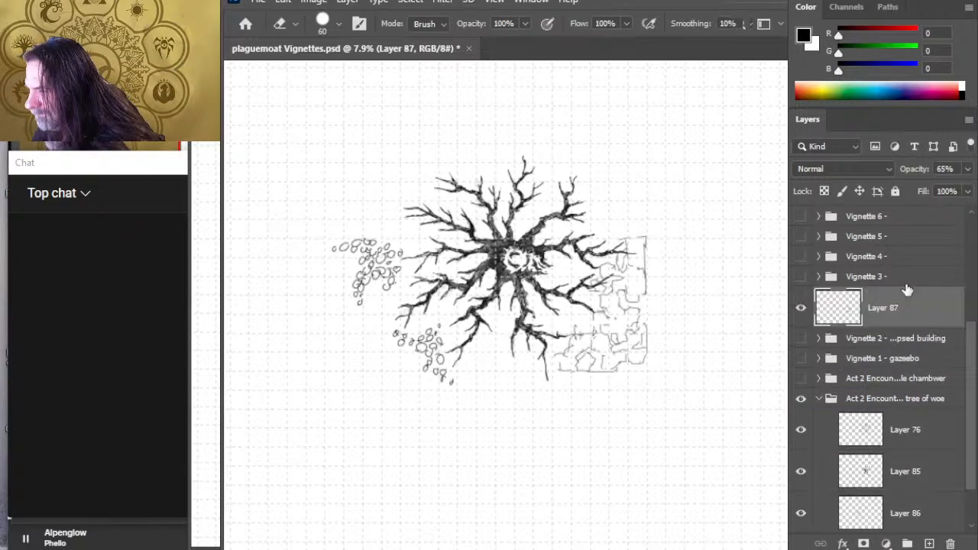
left_click(801, 311)
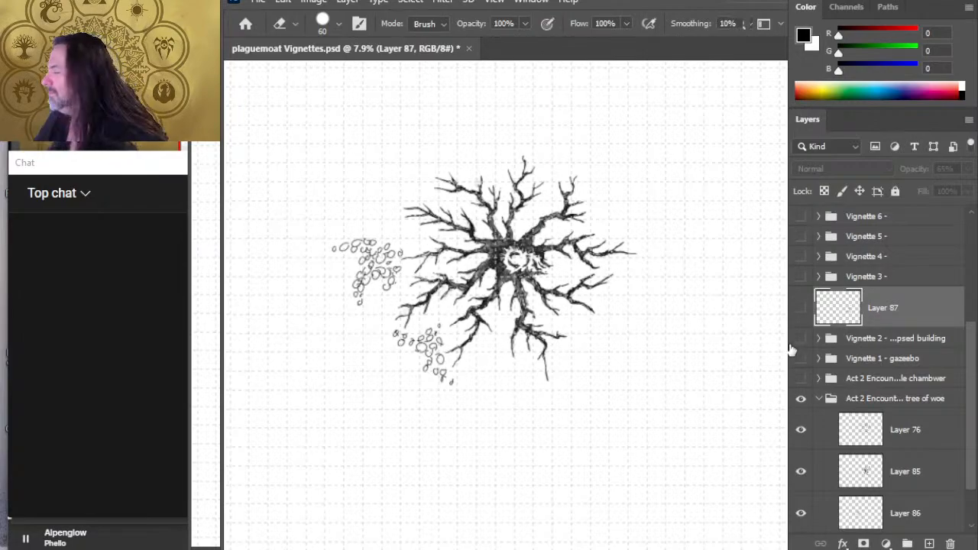
scroll(902, 410, "down", 2)
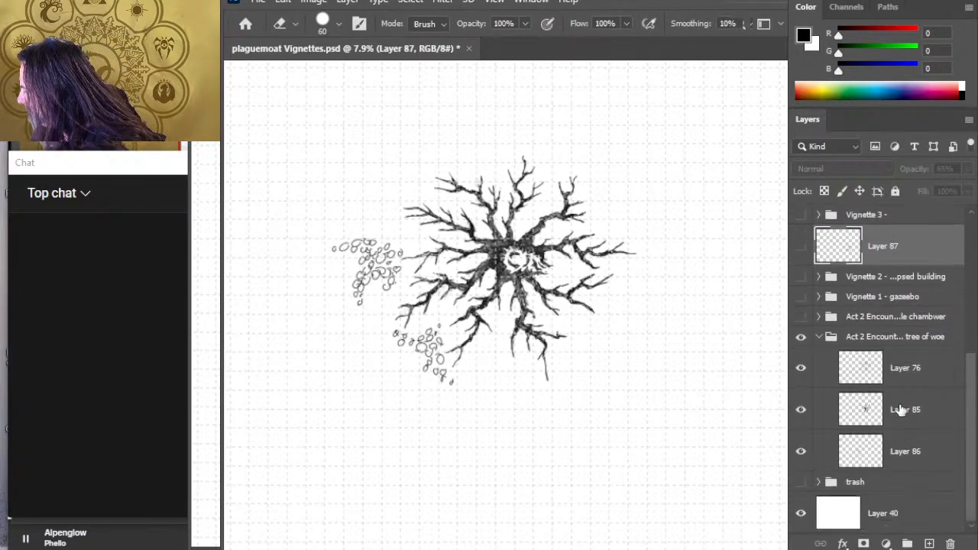
- Select the cobblestone layer, Layer 86, and brush a cluster of rounded stones beyond the tree's lower-right branches
left_click(800, 451)
left_click(801, 450)
left_click(893, 451)
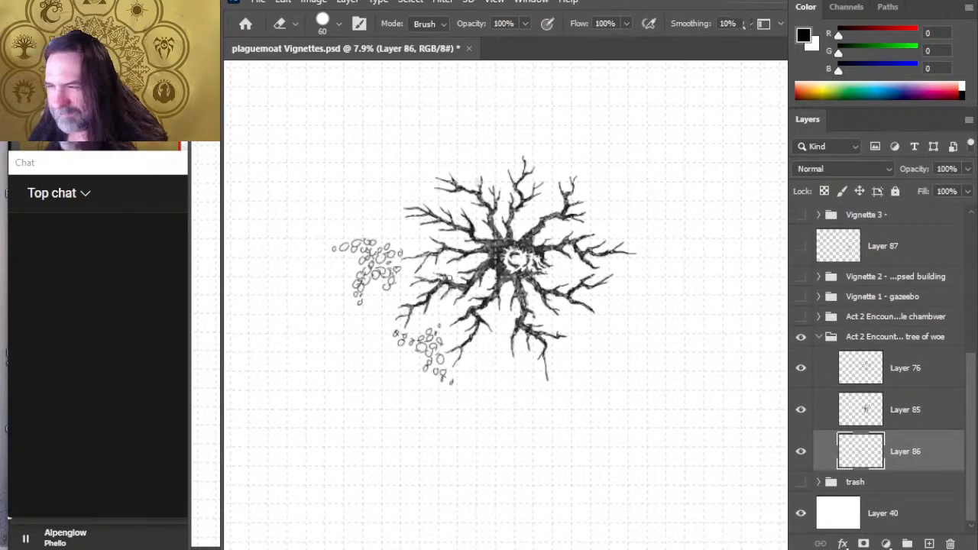
key("b")
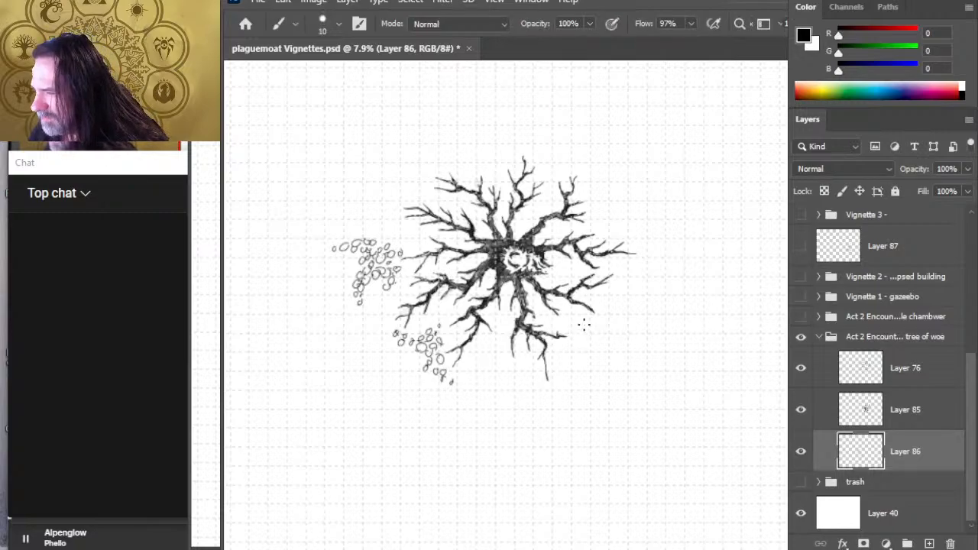
mouse_move(584, 324)
left_mouse_down()
mouse_move(591, 320)
mouse_move(580, 323)
mouse_move(595, 339)
left_mouse_up()
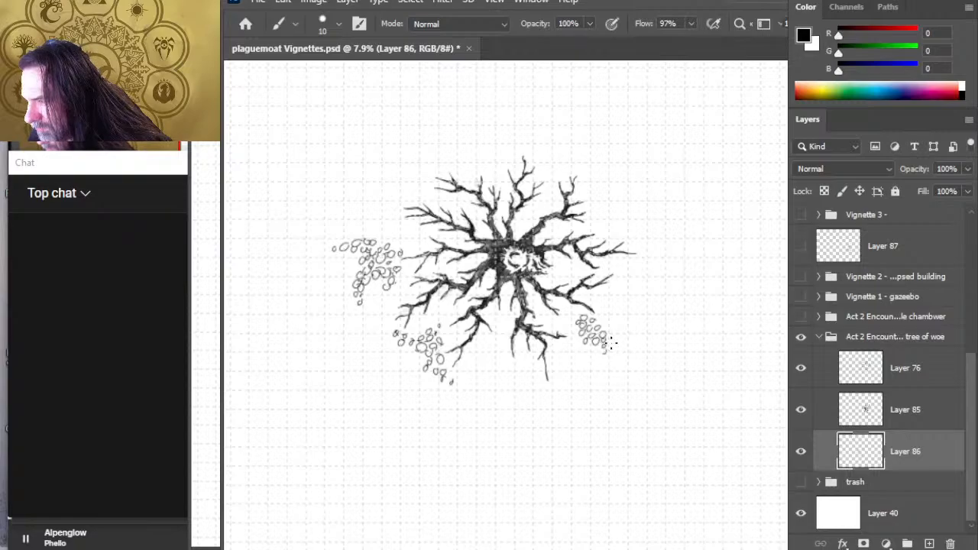
left_click_drag(623, 333, 610, 326)
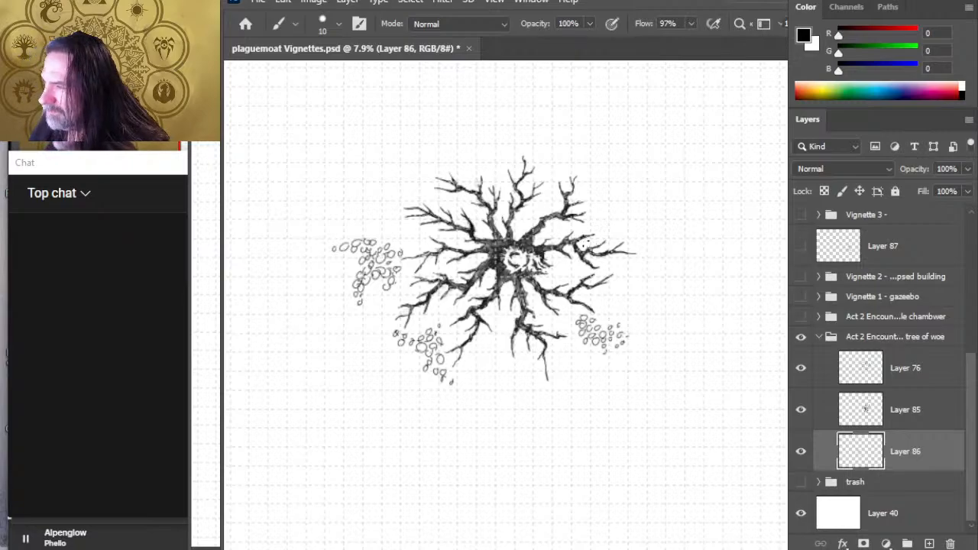
- Draw a cobblestone cluster beyond the tree's upper-right branches, trailing small stones upward, and add a few stones to the lower-right cluster
mouse_move(603, 211)
left_mouse_down()
mouse_move(606, 196)
mouse_move(625, 213)
left_mouse_up()
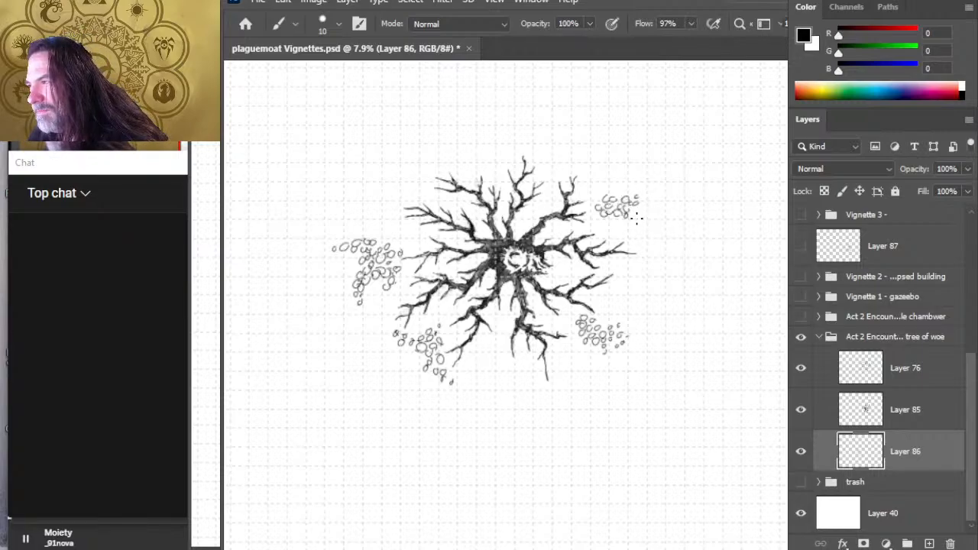
left_click_drag(643, 206, 640, 213)
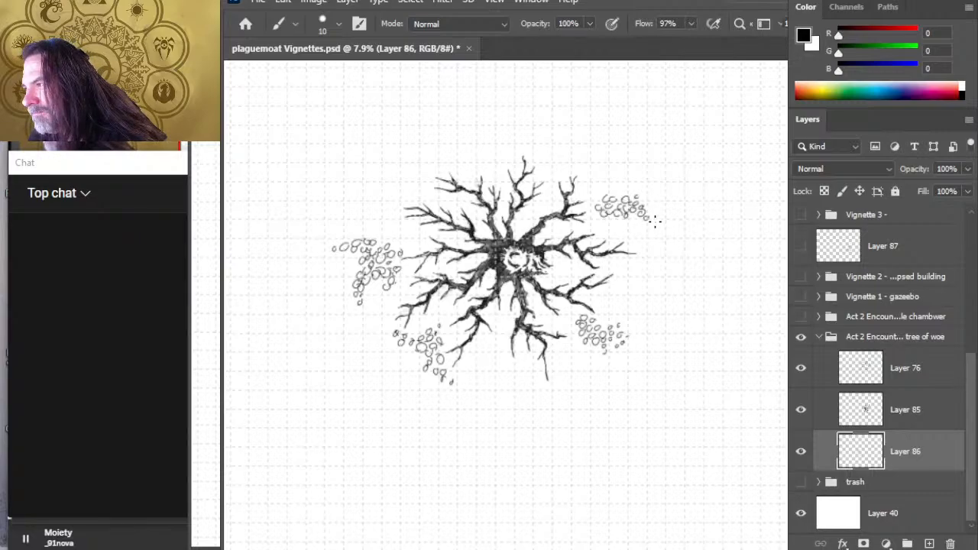
left_click_drag(612, 219, 613, 218)
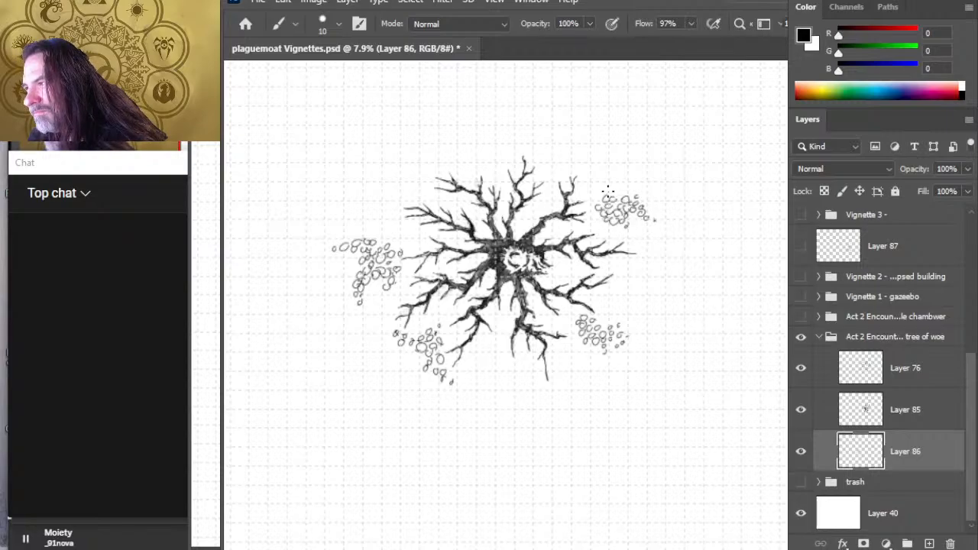
mouse_move(613, 190)
left_mouse_down()
mouse_move(603, 195)
mouse_move(620, 174)
mouse_move(612, 168)
left_mouse_up()
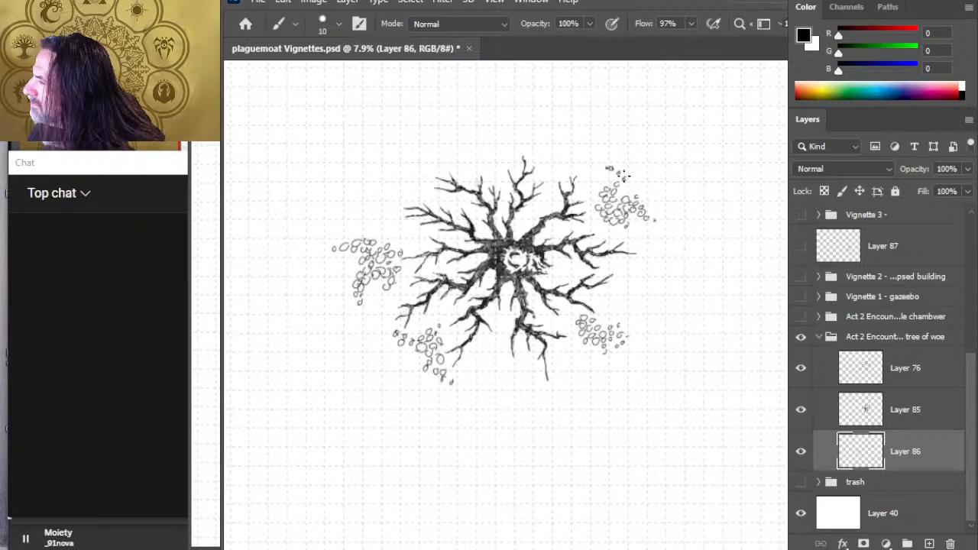
left_click_drag(616, 178, 619, 184)
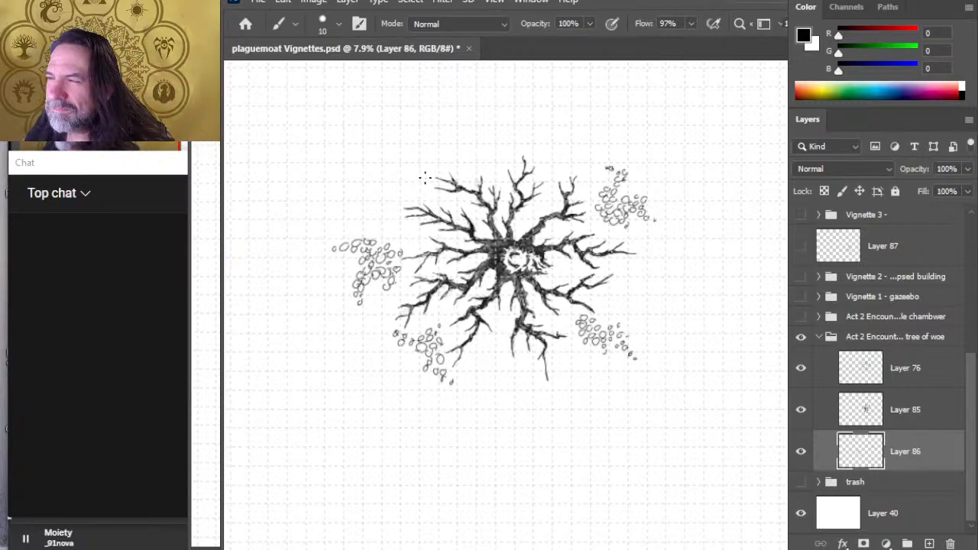
- Draw a cluster of small rounded cobblestones above the tree's top branches, with a short trail of stones rising from it
left_click_drag(469, 170, 482, 145)
left_click_drag(493, 150, 465, 147)
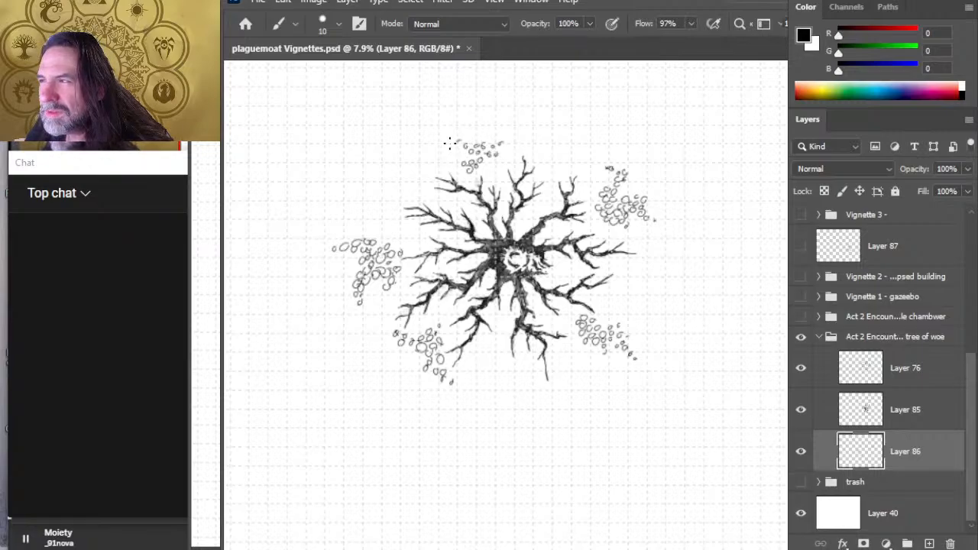
mouse_move(475, 140)
left_mouse_down()
mouse_move(473, 158)
mouse_move(459, 162)
left_mouse_up()
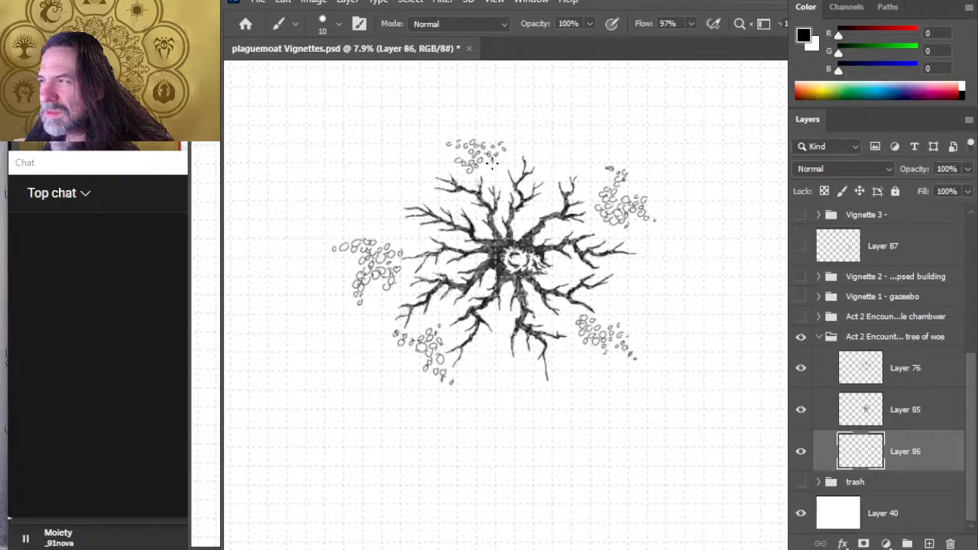
left_click_drag(496, 160, 507, 136)
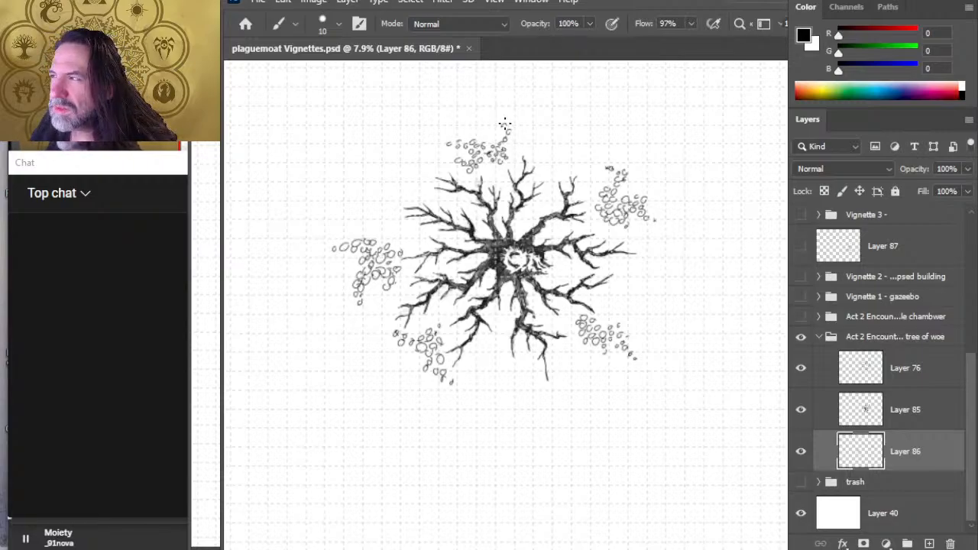
mouse_move(504, 123)
left_mouse_down()
mouse_move(497, 144)
mouse_move(509, 160)
left_mouse_up()
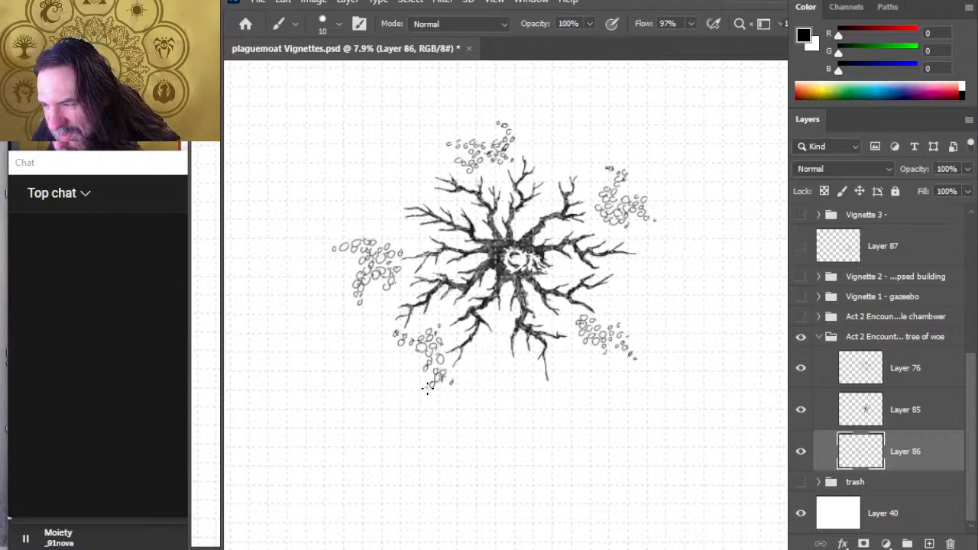
- Add more cobblestones along the edges of the lower-left cluster and at the lower tip of the left-hand cluster
mouse_move(427, 389)
left_mouse_down()
mouse_move(440, 367)
mouse_move(431, 374)
mouse_move(421, 361)
mouse_move(420, 378)
mouse_move(417, 348)
left_mouse_up()
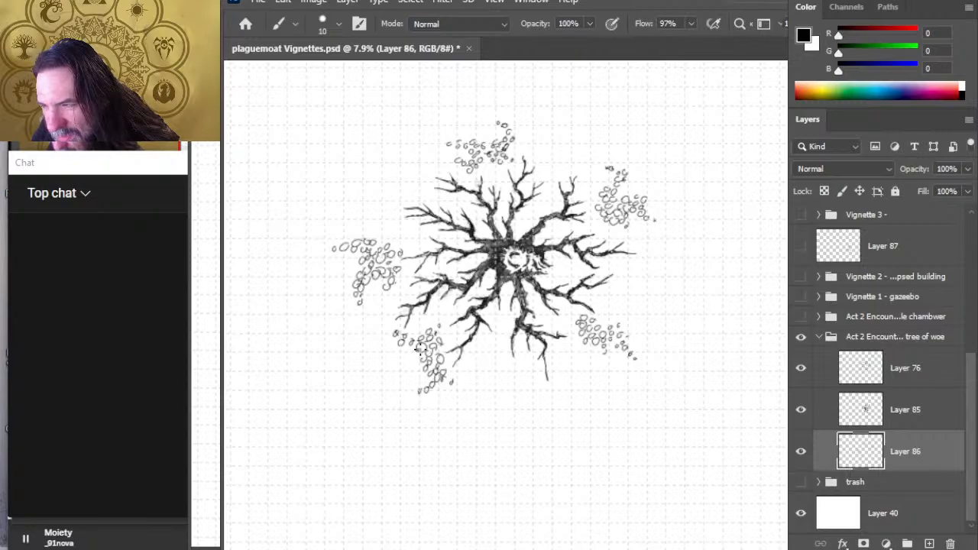
key("e")
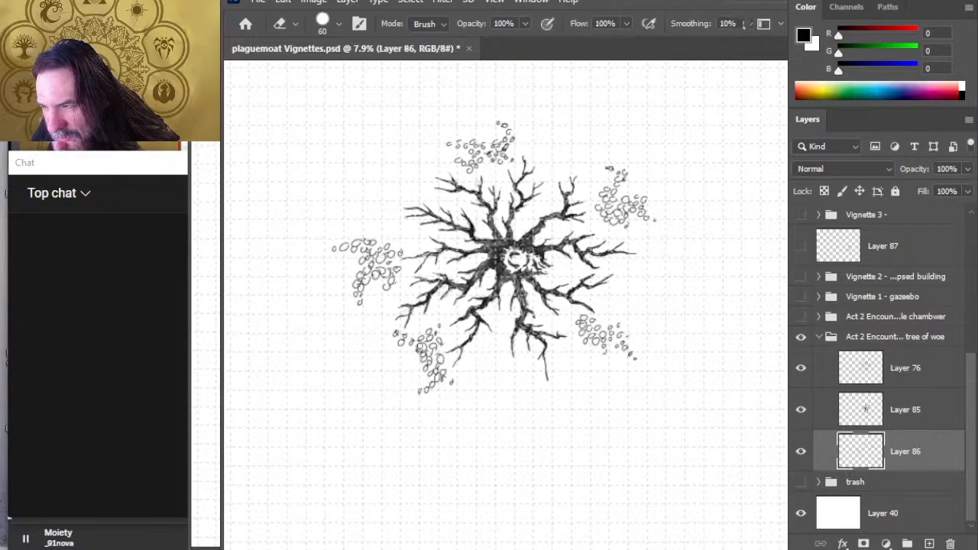
key("b")
key("e")
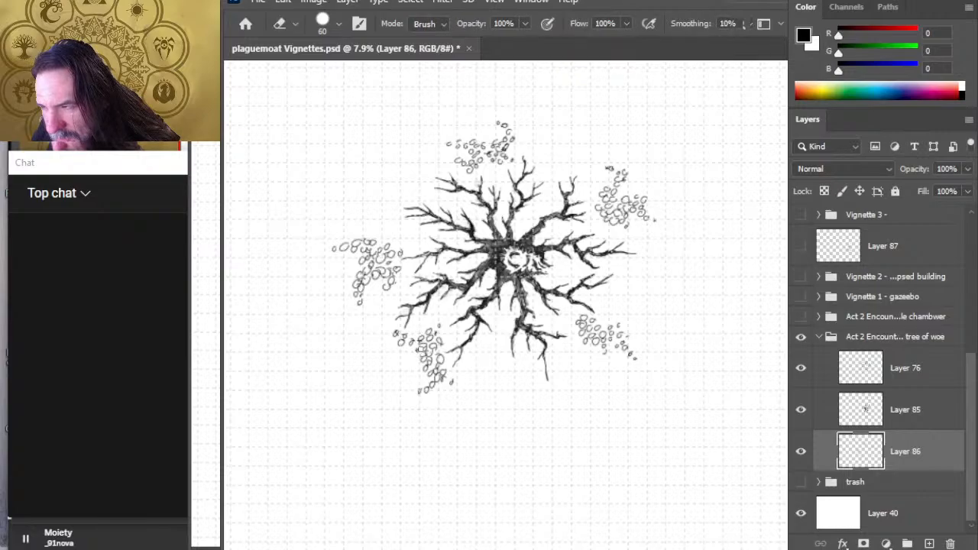
key("b")
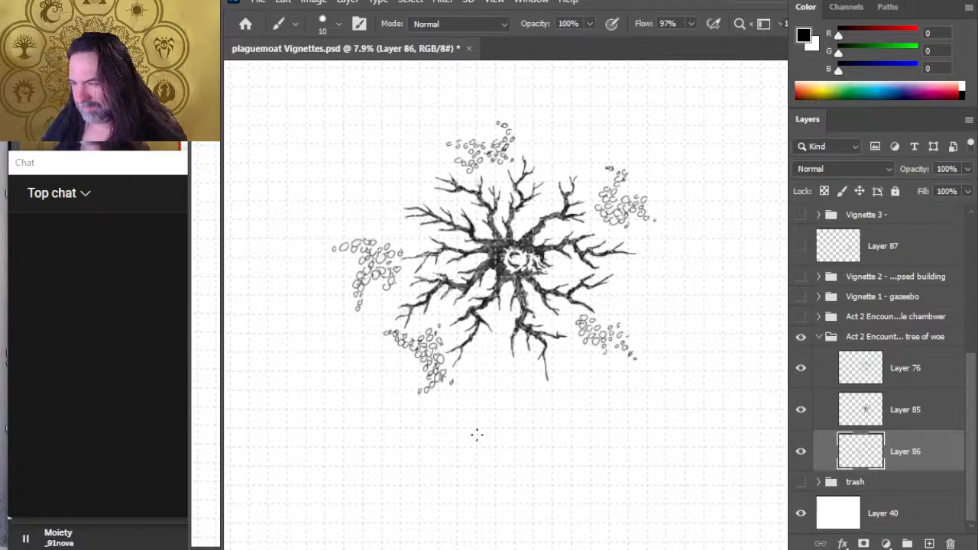
- Lasso the left-hand cobblestone cluster and move it slightly upward
key("l")
mouse_move(353, 218)
left_mouse_down()
mouse_move(394, 309)
mouse_move(358, 217)
left_mouse_up()
key("v")
left_click_drag(378, 282, 380, 272)
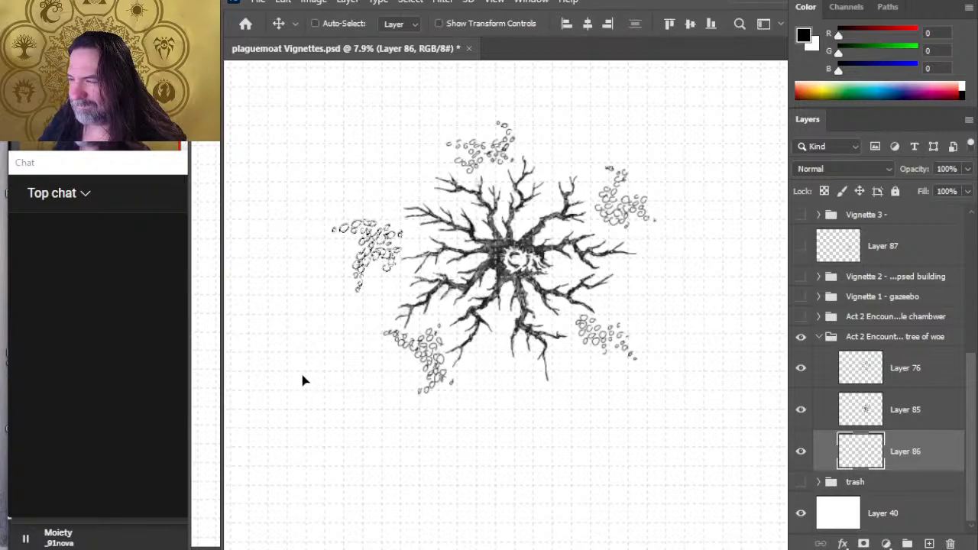
- Check the whole tree vignette on the page, collapse the tree of woe group, and save the document
key("z")
left_click_drag(697, 365, 569, 380)
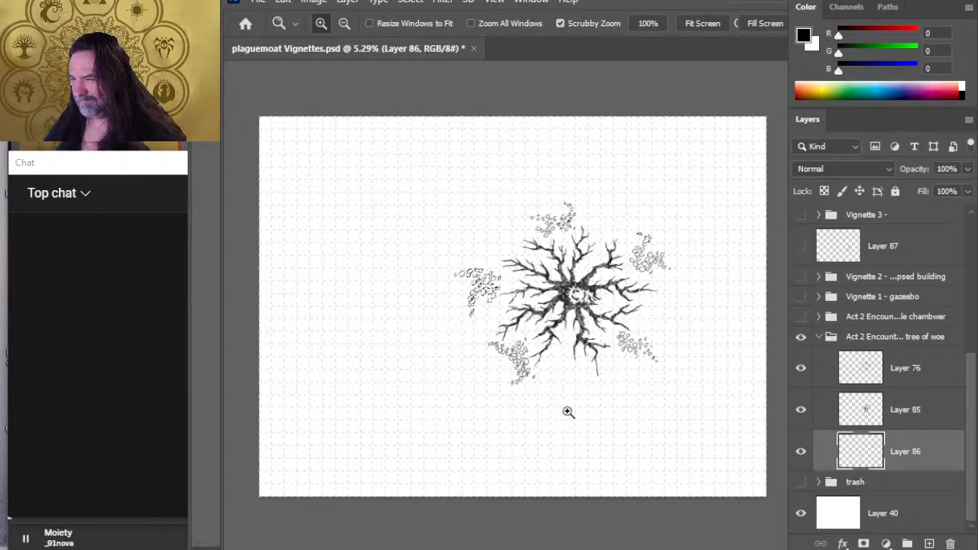
left_click(611, 318)
left_click_drag(632, 372, 581, 341)
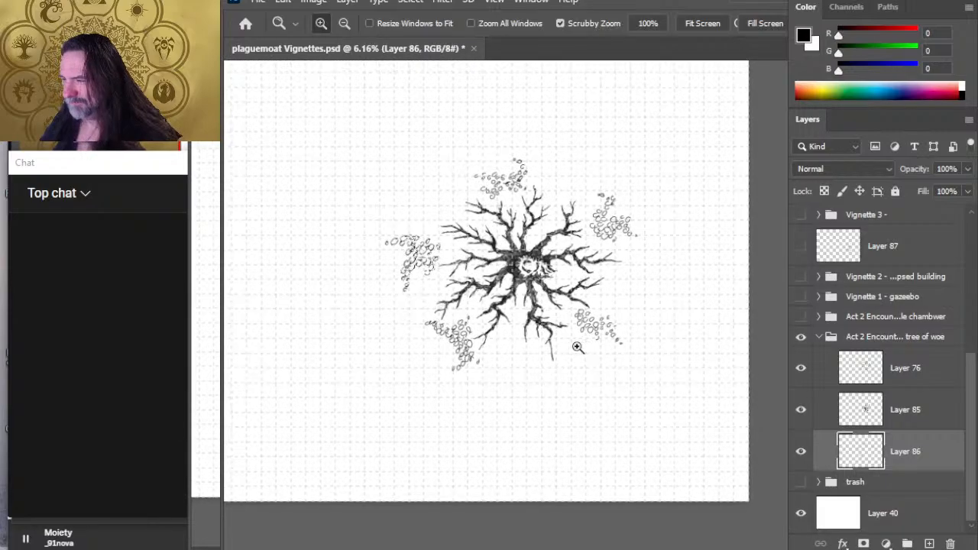
left_click(815, 338)
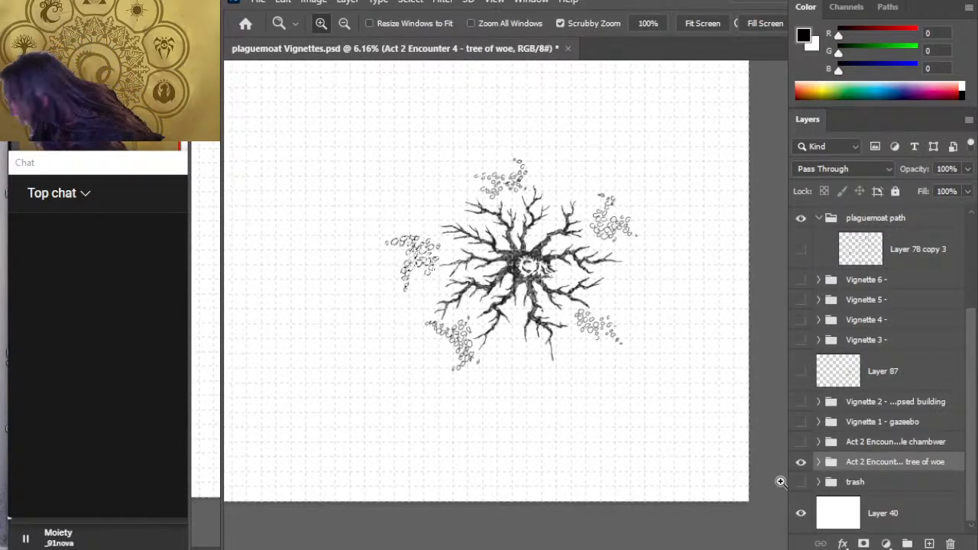
key("ctrl+s")
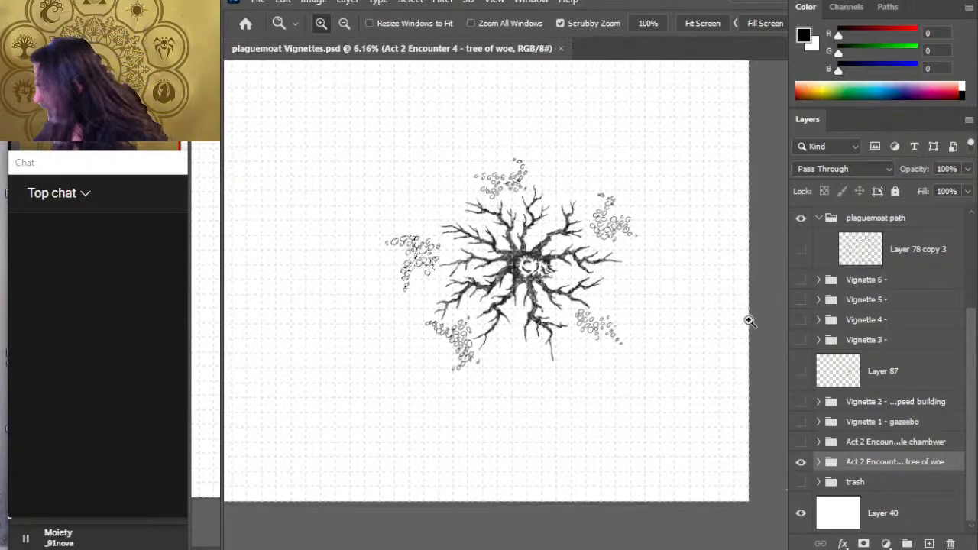
- Hide the tree of woe group and clear the selection around the left-hand stone cluster
left_click(800, 464)
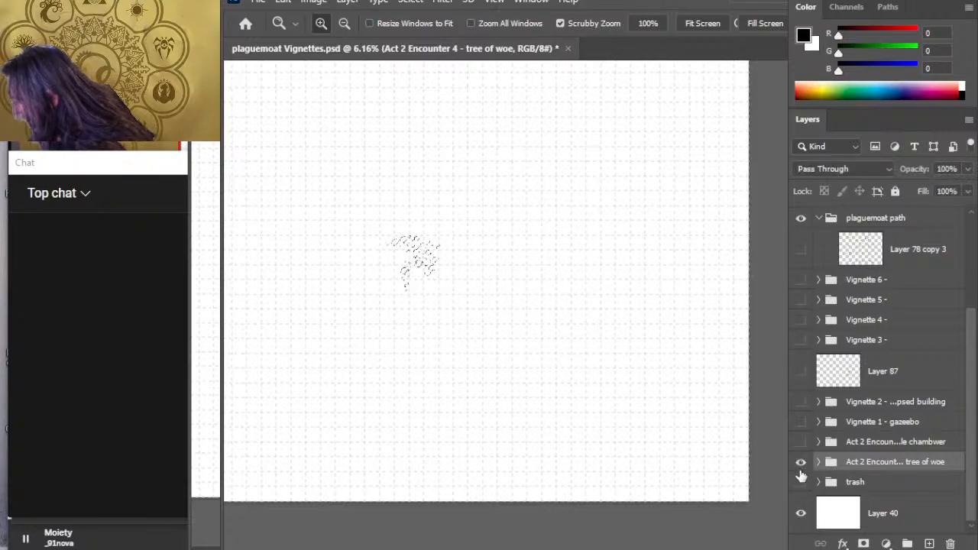
left_click(800, 466)
left_click(802, 466)
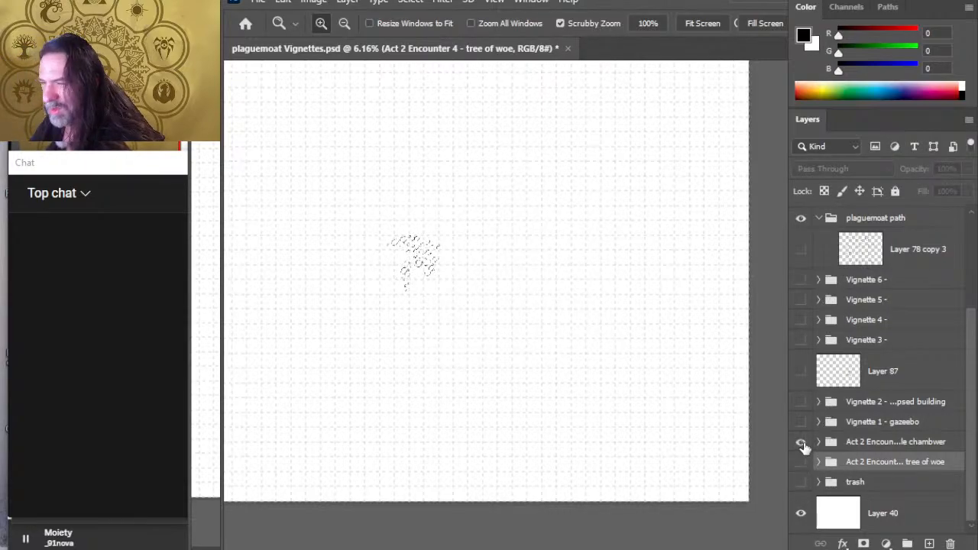
left_click(801, 443)
left_click(803, 446)
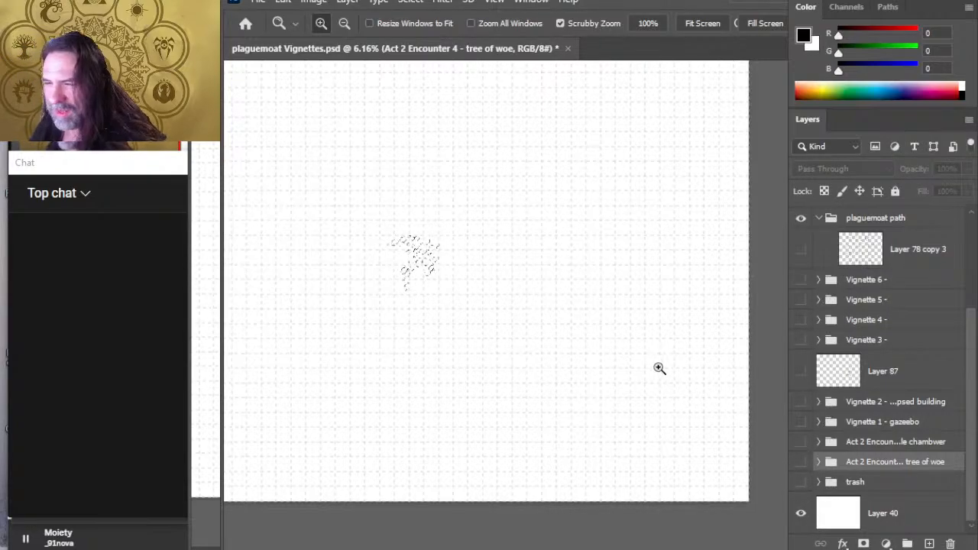
key("ctrl+d")
key("l")
- Review the Act 2 chamber, Vignette 1 gazebo and Vignette 2 collapsed building sketches by showing and hiding each group in turn
left_click(801, 443)
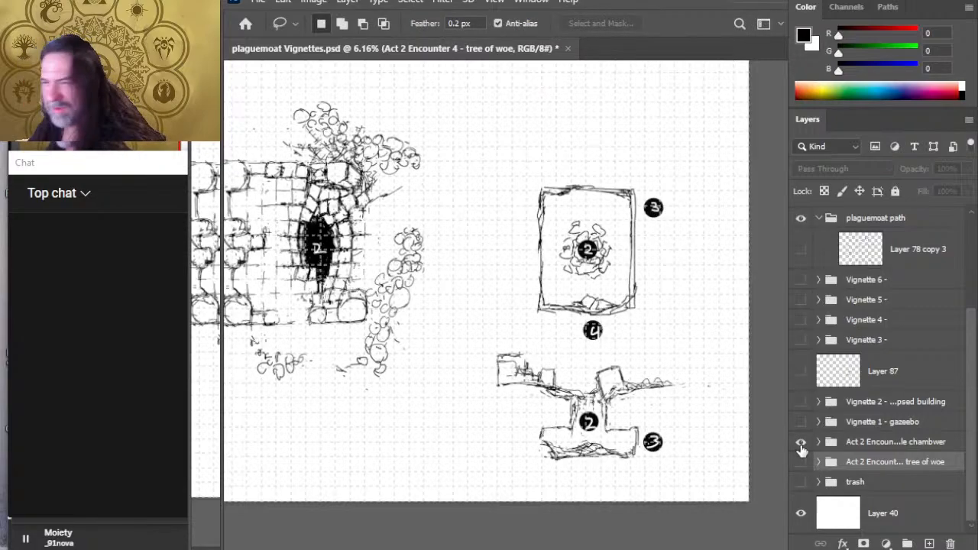
left_click(799, 445)
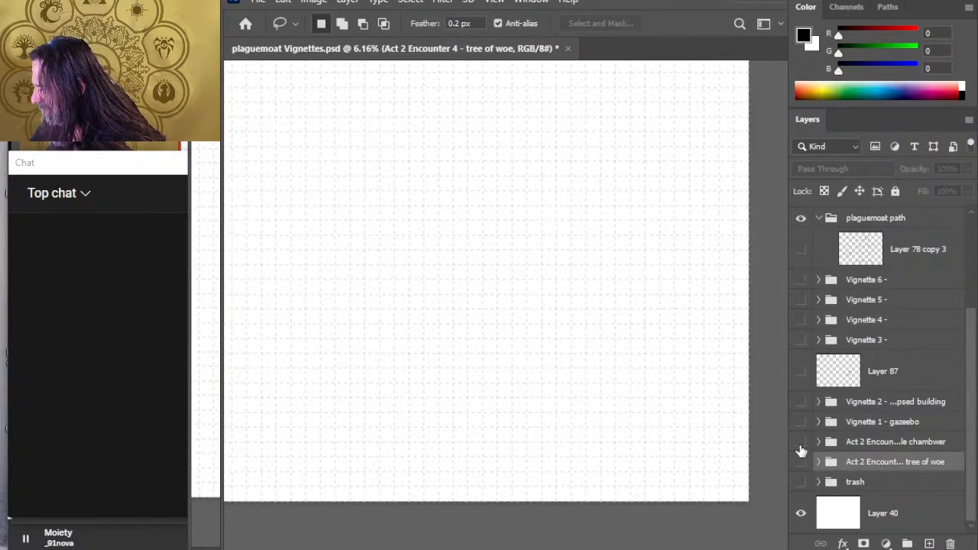
left_click(800, 444)
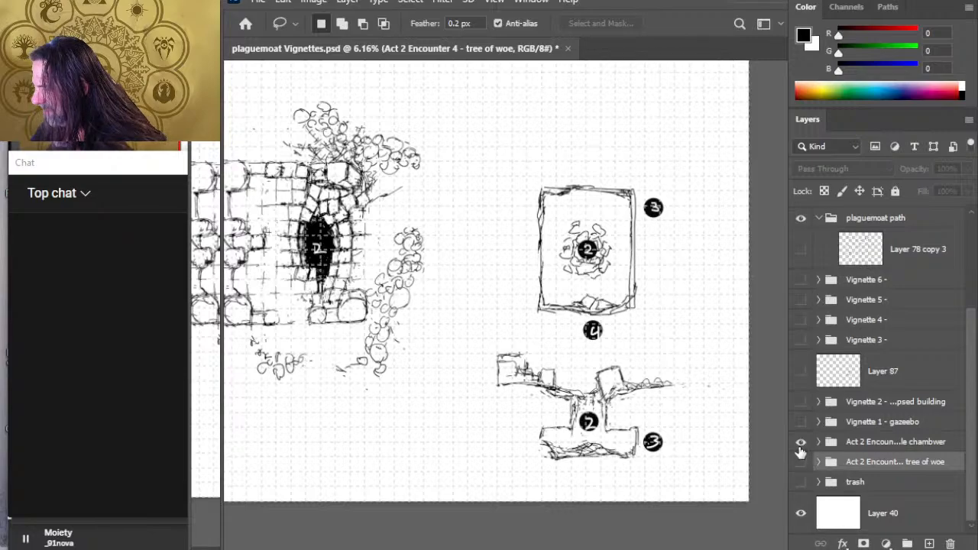
left_click(800, 444)
left_click(801, 422)
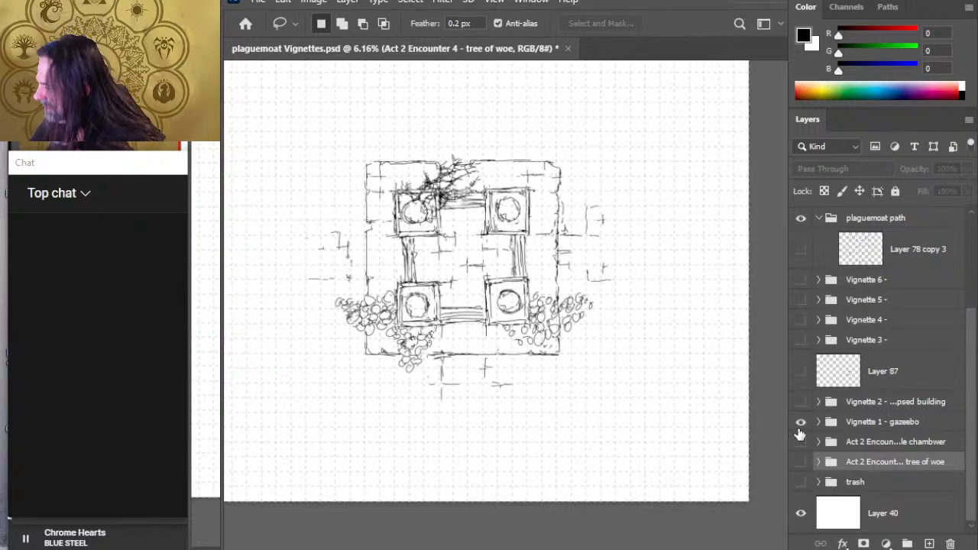
left_click(800, 422)
left_click(800, 402)
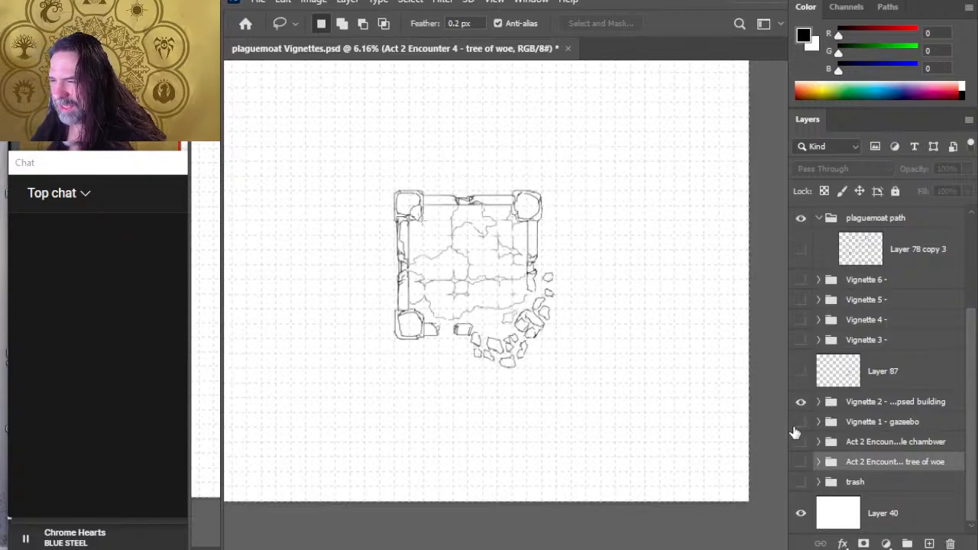
left_click(799, 405)
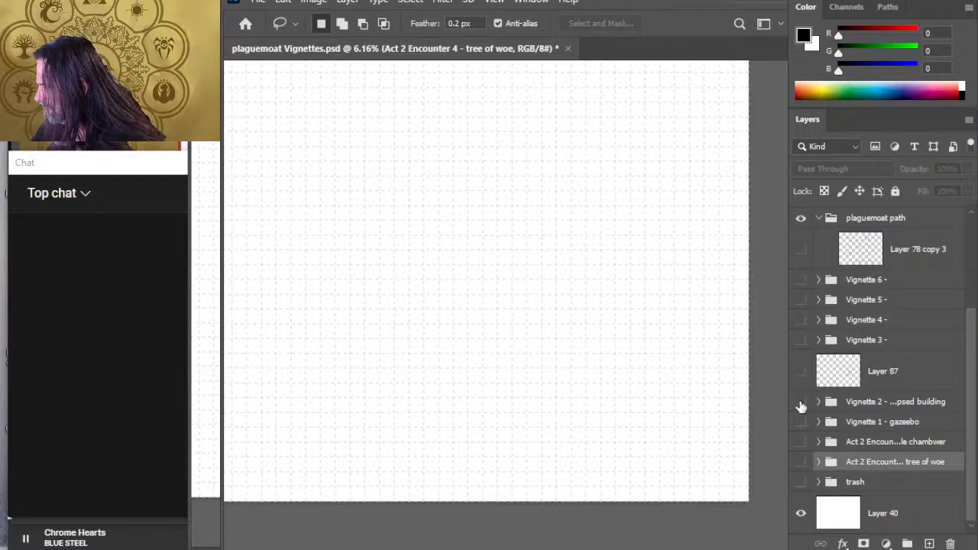
- Show Layer 87 and the Vignette 3 group, inspect the layer inside the group, and leave the collapsed group selected
left_click(801, 372)
left_click(800, 340)
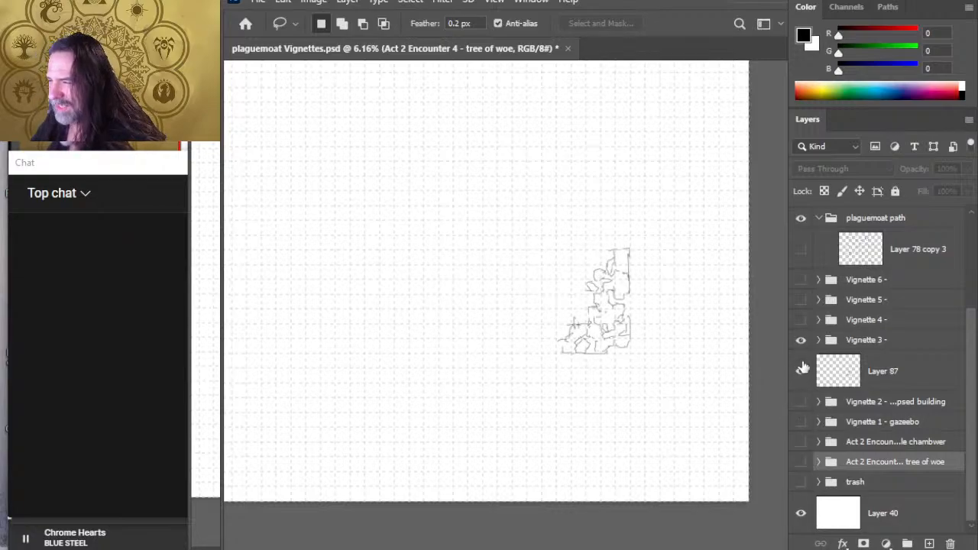
left_click(819, 341)
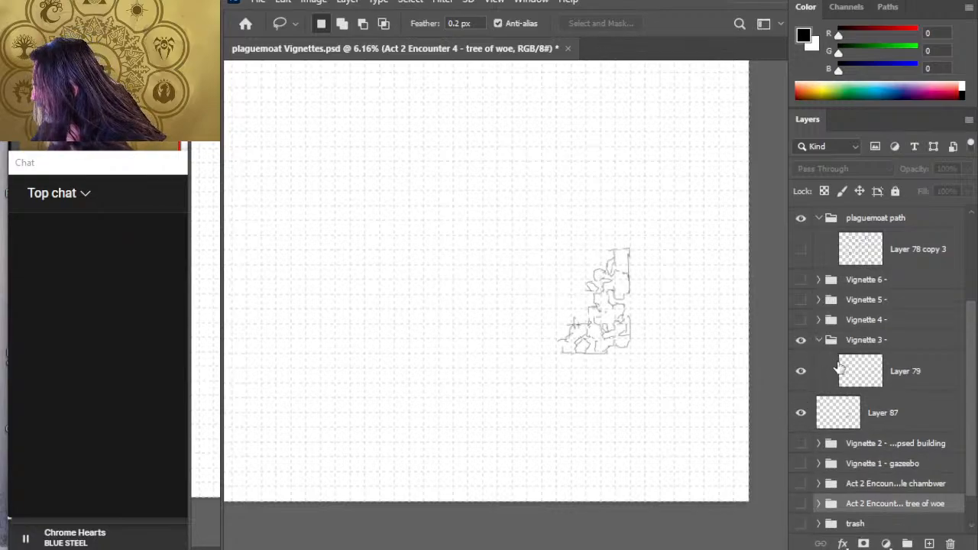
left_click(900, 372)
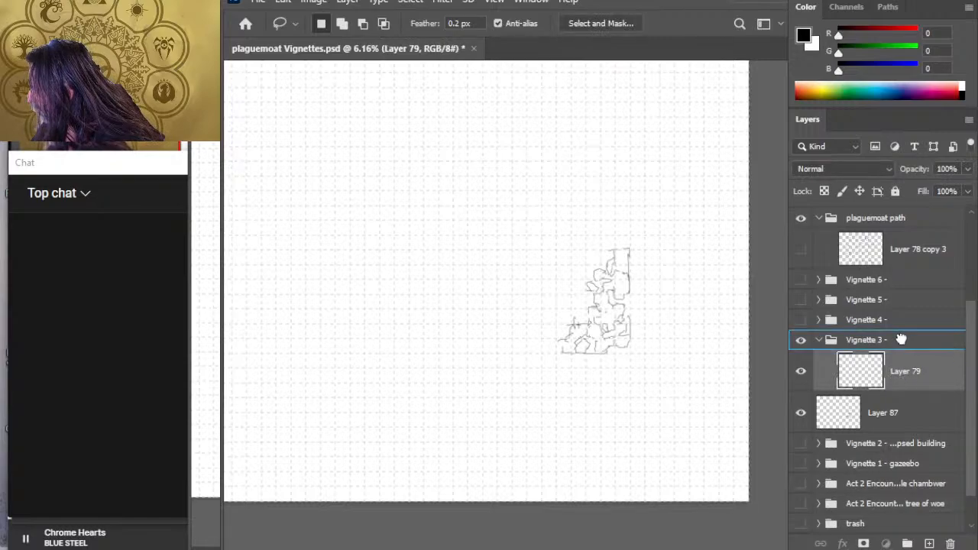
left_click(818, 341)
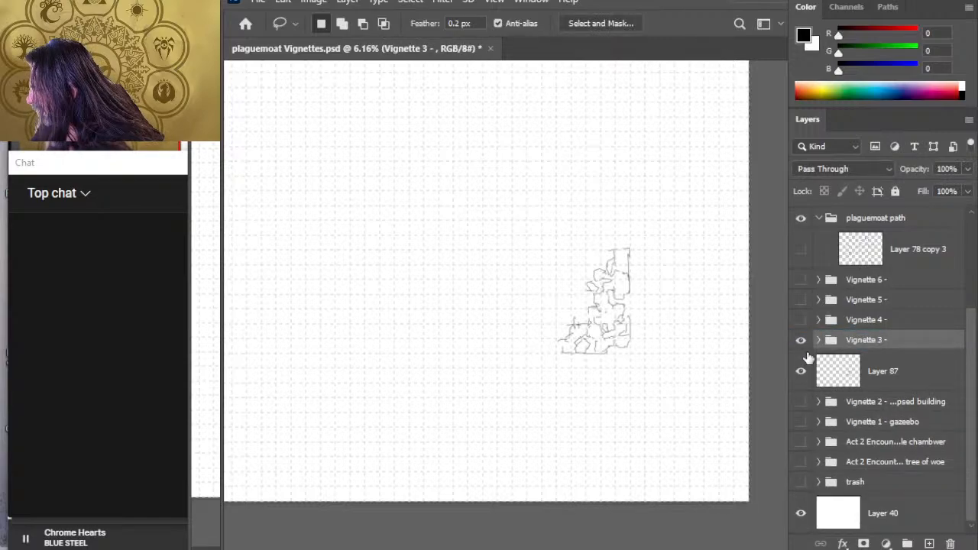
- Check Layer 87 by toggling its visibility, and move it into the Vignette 3 group beneath Layer 79
left_click(800, 372)
left_click(801, 372)
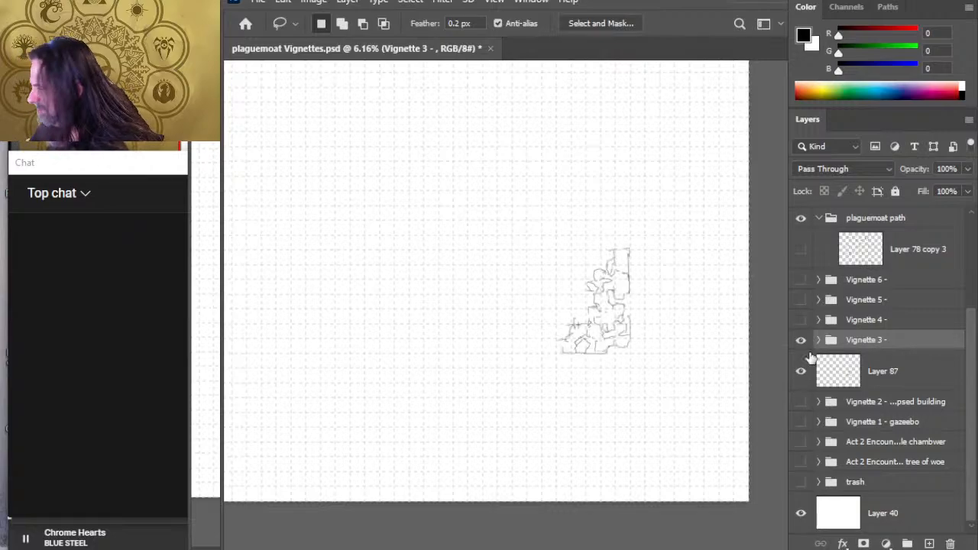
left_click(819, 340)
left_click_drag(896, 412, 899, 386)
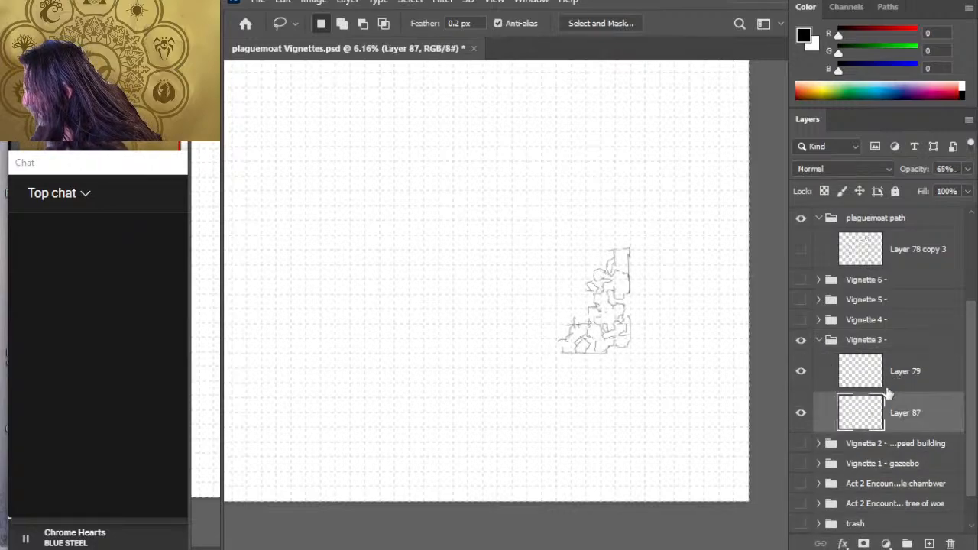
- Delete Layer 79 from the Vignette 3 group, and collapse and hide the group
left_click(860, 378)
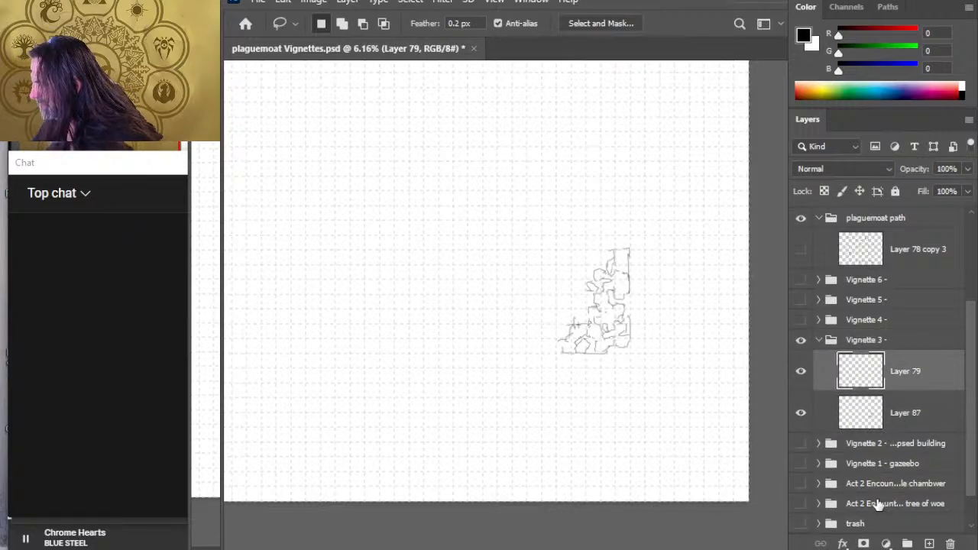
key("Delete")
left_click(819, 341)
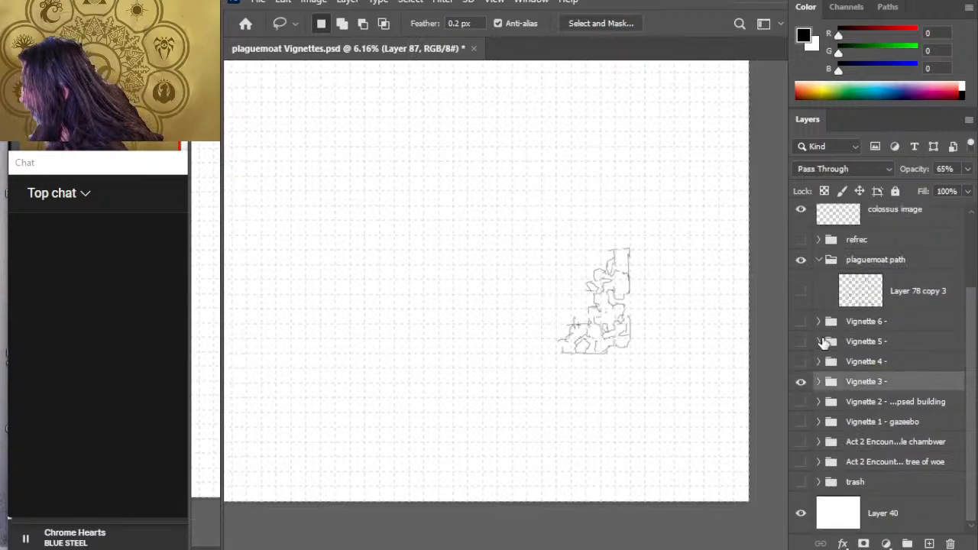
left_click(801, 379)
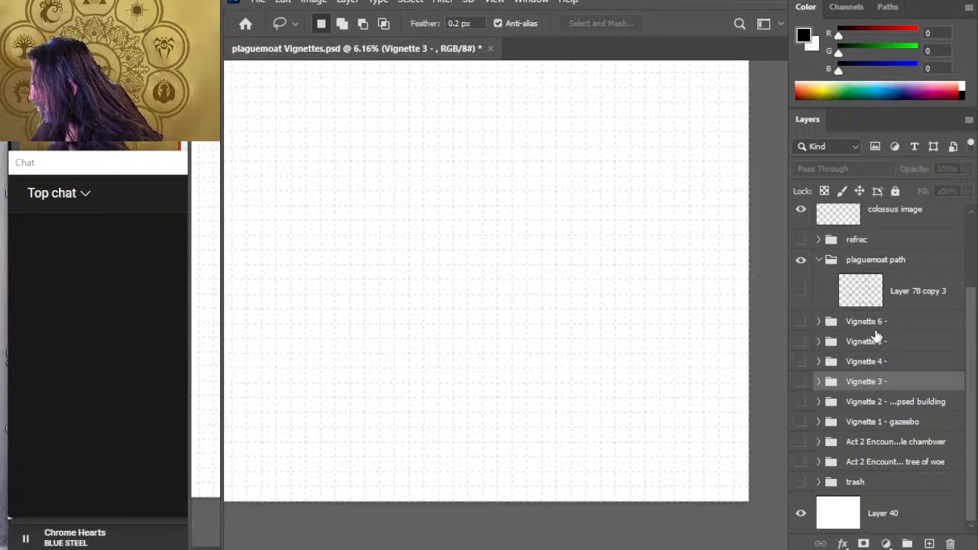
- Turn on Layer 78 copy 3 inside the plaguemoat path group, and leave the group collapsed and hidden
left_click(799, 292)
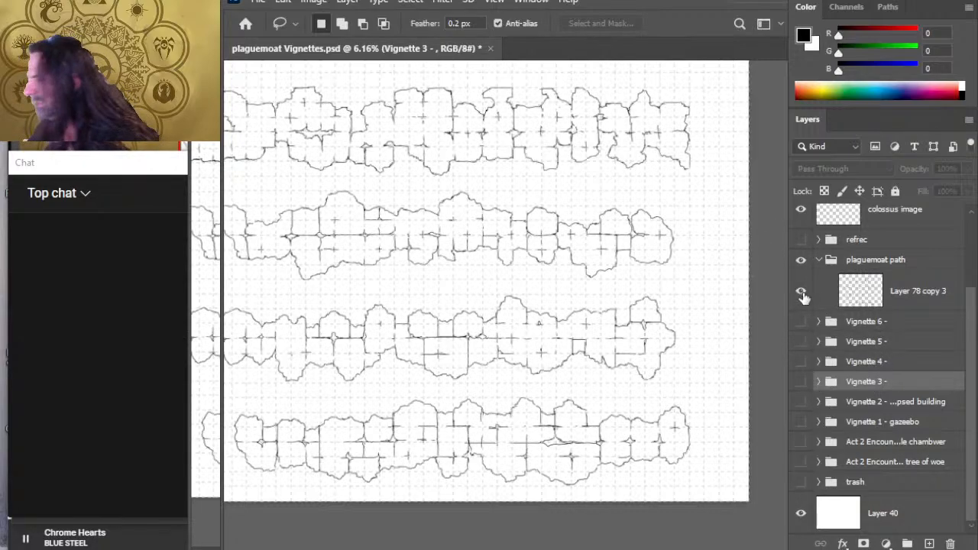
left_click(799, 293)
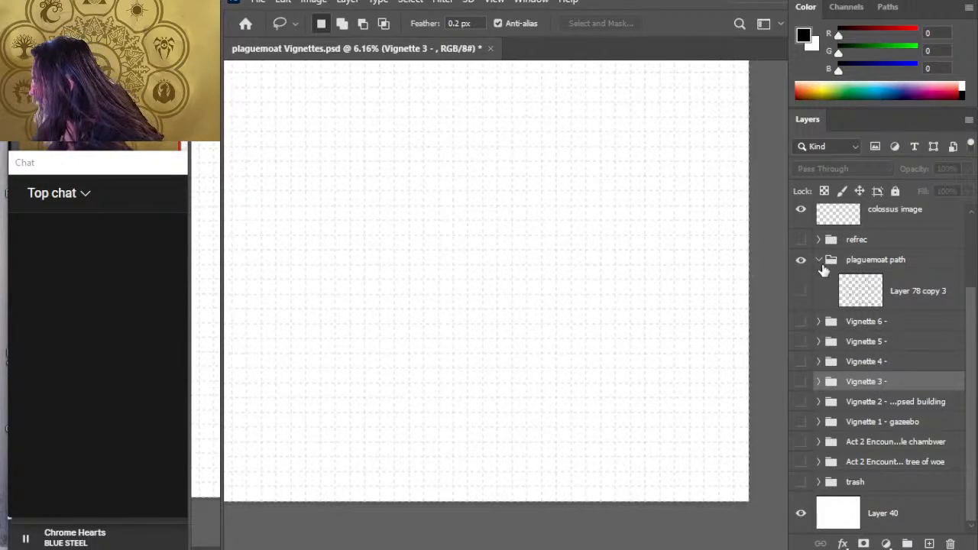
left_click(819, 261)
left_click(824, 304)
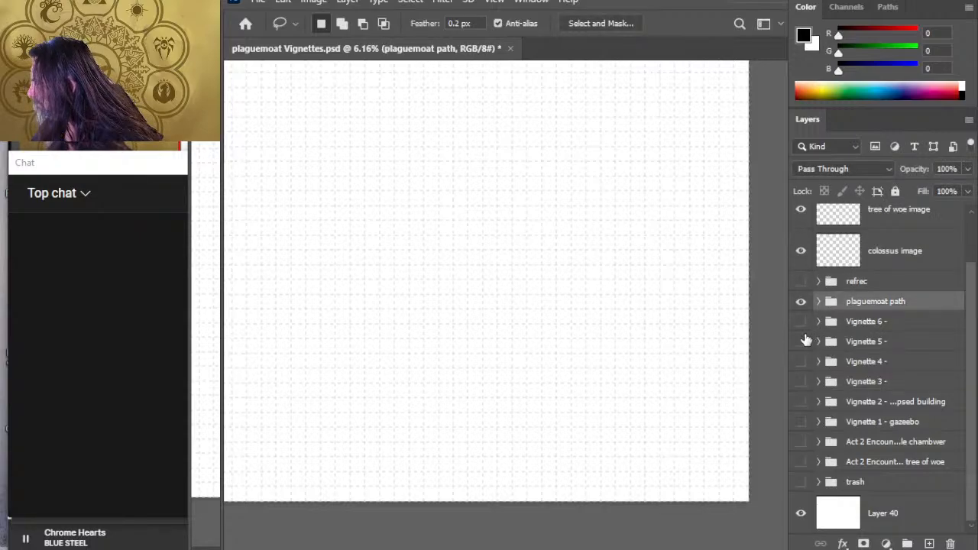
left_click(818, 301)
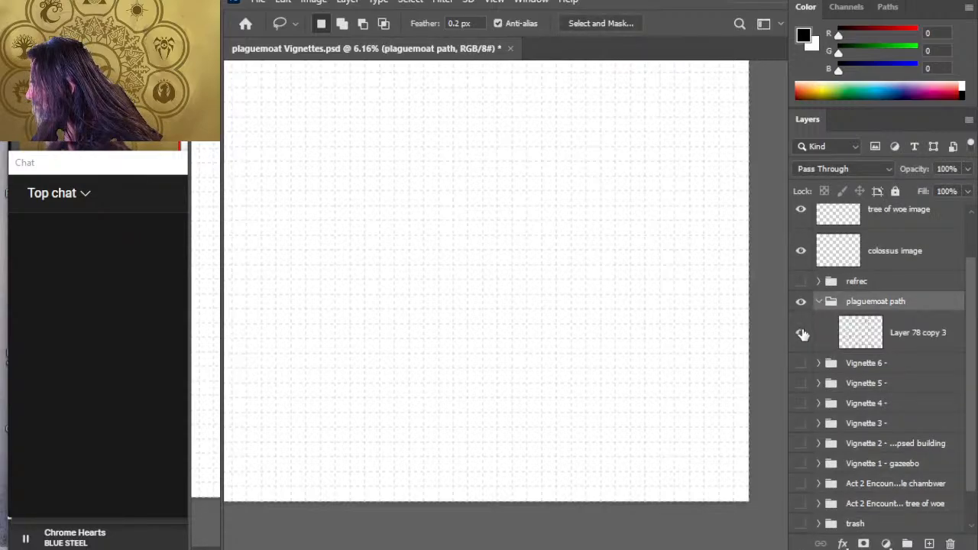
left_click(800, 331)
left_click(816, 302)
left_click(800, 305)
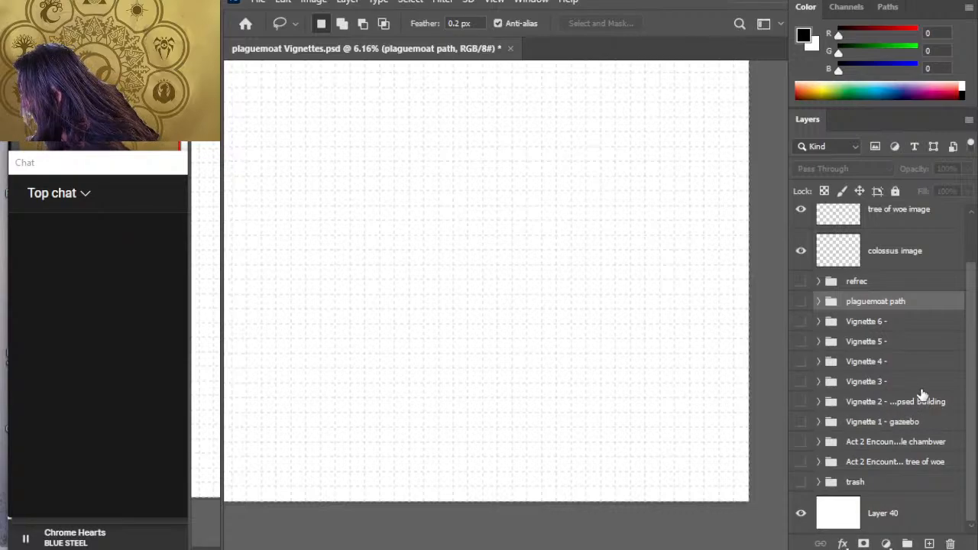
- Review the Vignette 2 collapsed building and Vignette 1 gazebo sketches by showing and hiding each group
left_click(800, 402)
left_click(800, 402)
left_click(800, 422)
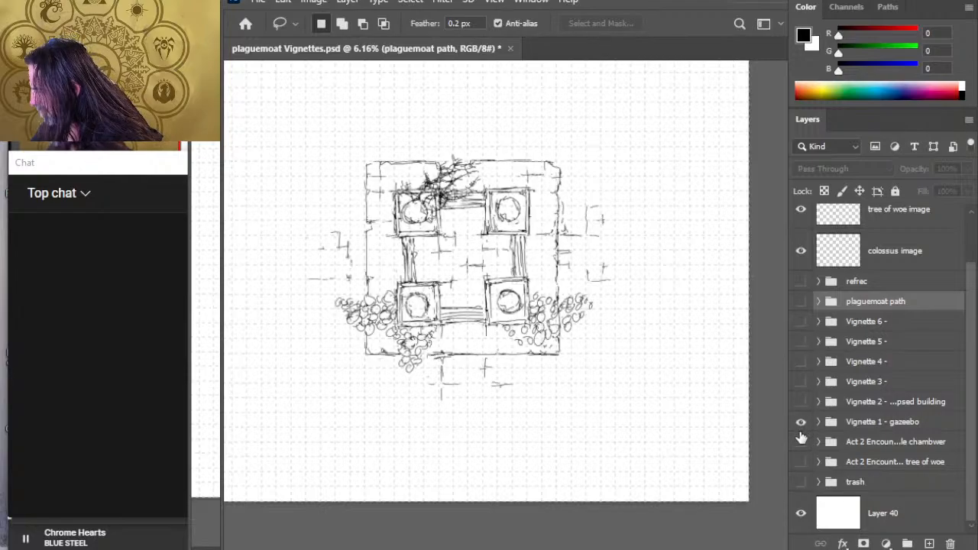
left_click(800, 421)
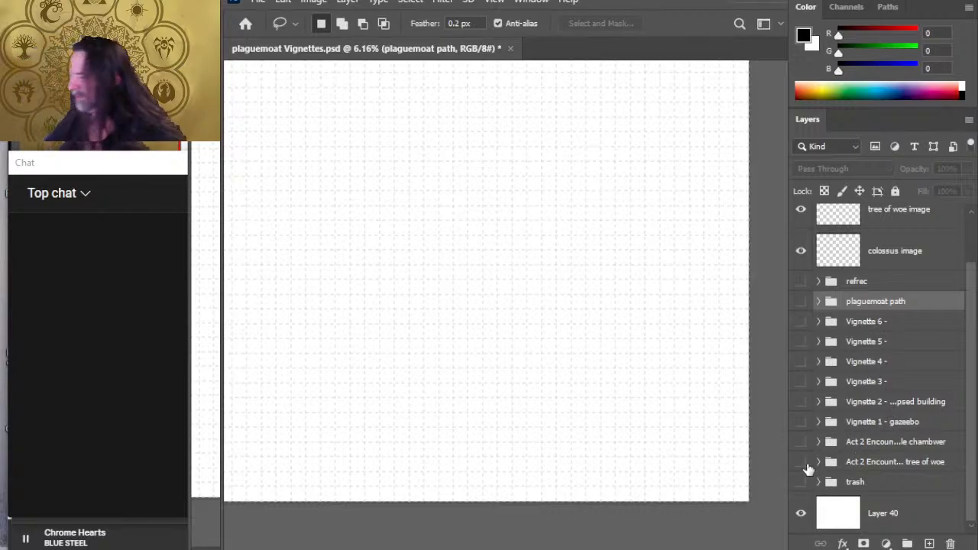
- Show the plaguemoat path group and save the document before switching to the Chrome window
left_click(800, 301)
key("ctrl+s")
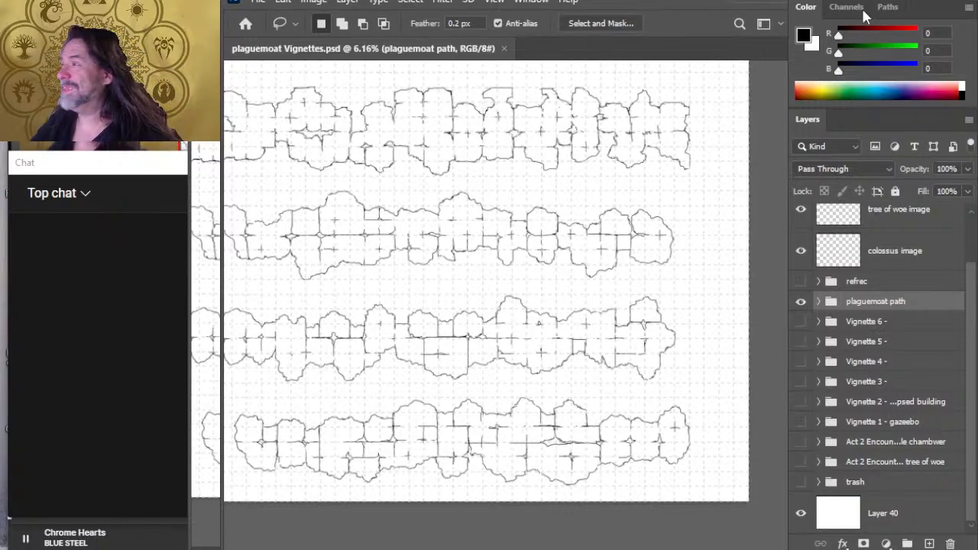
key("alt+Tab")
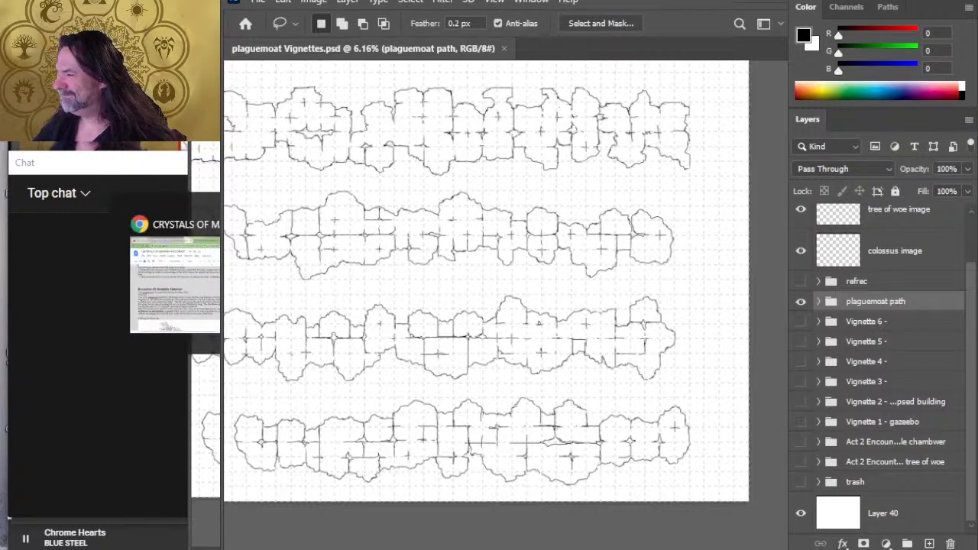